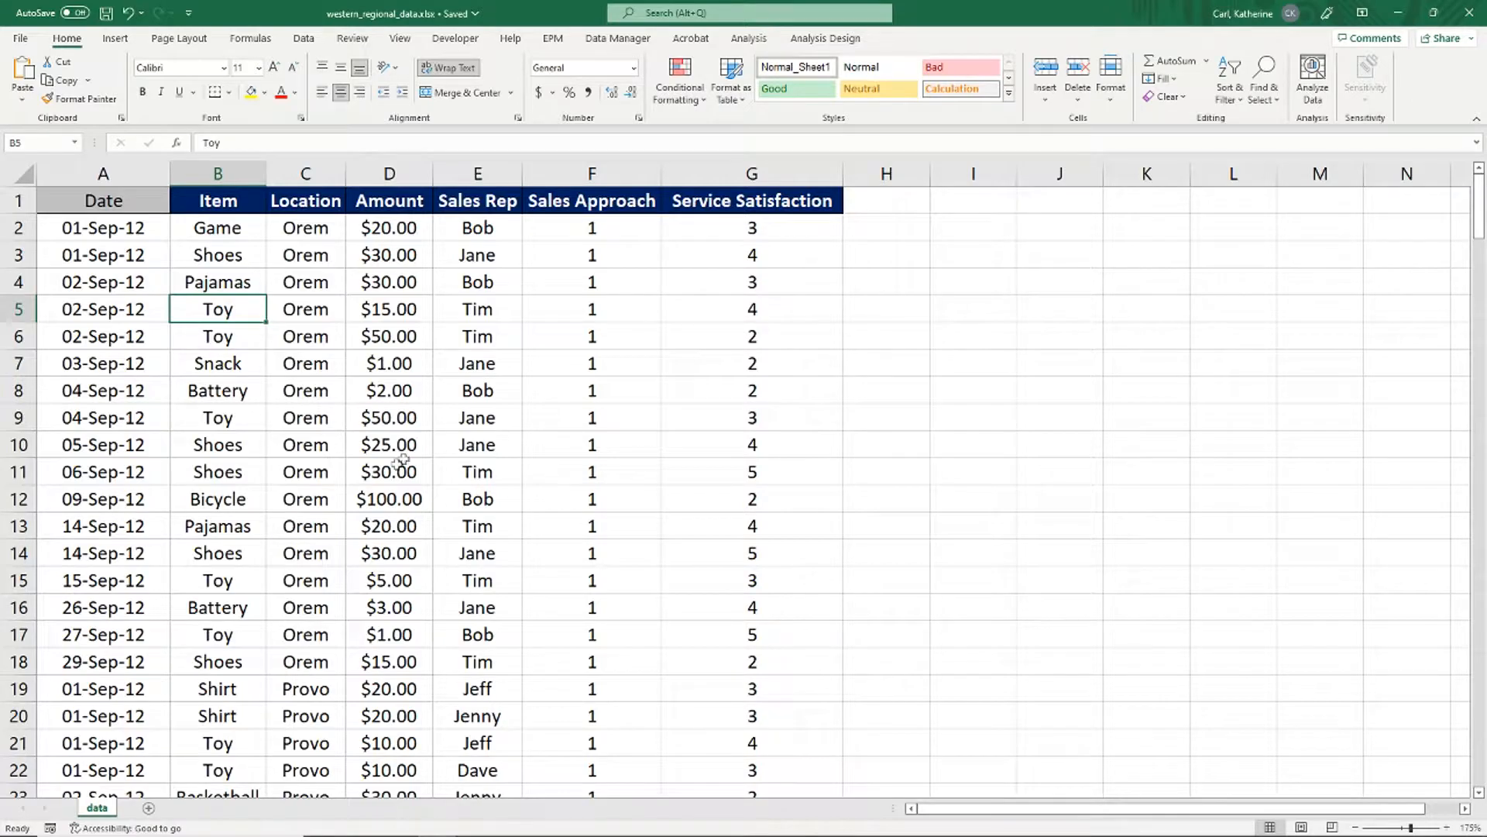
Step: Check the Item values in the data and classify Item as a Dimension
{"action": "left_click", "coordinate": [249, 448]}
{"action": "left_click", "coordinate": [235, 597]}
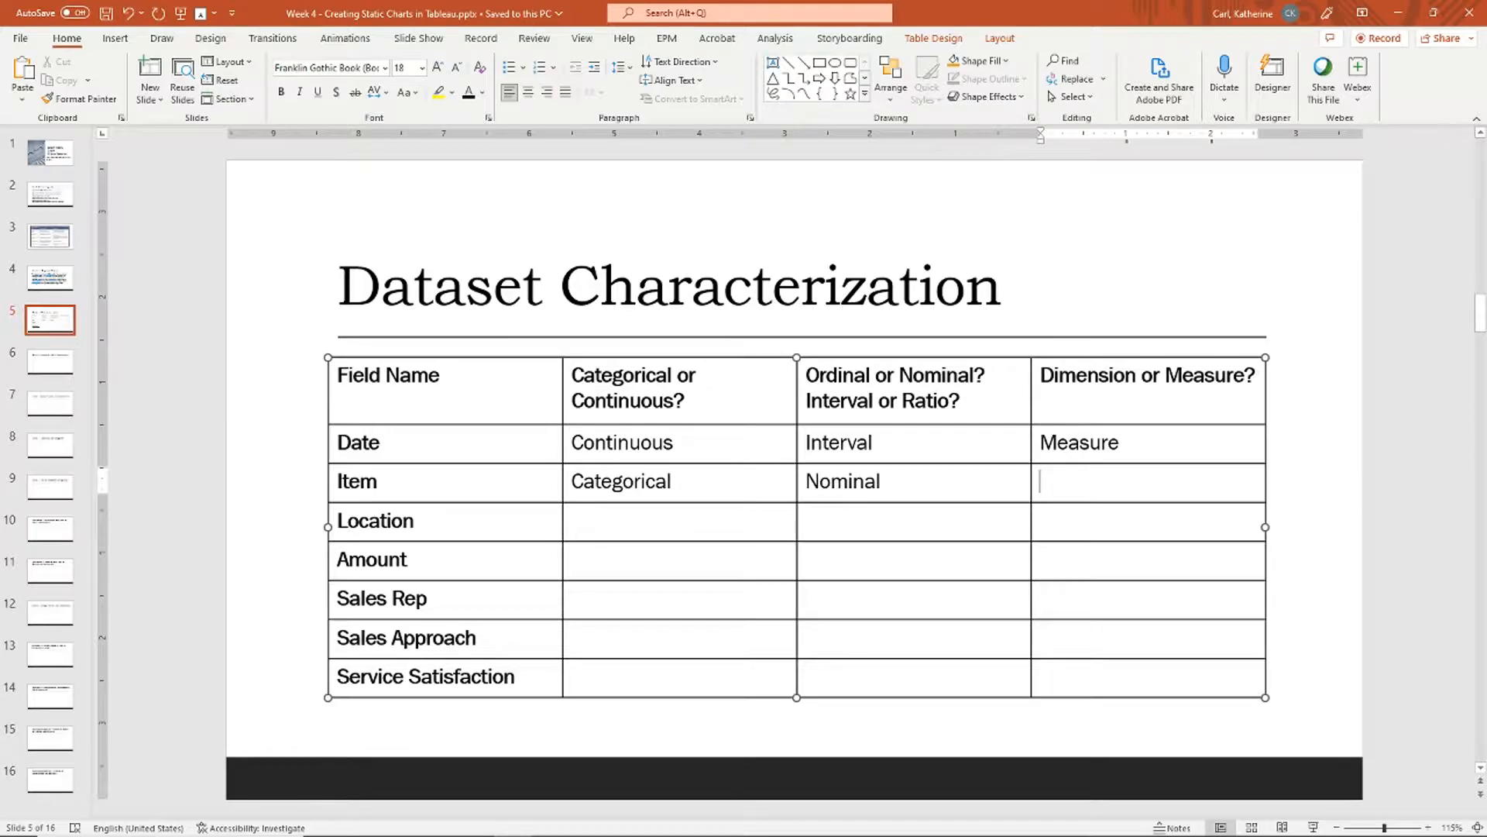
{"action": "type", "text": "Dimension"}
{"action": "key", "text": "Tab"}
{"action": "key", "text": "Tab"}
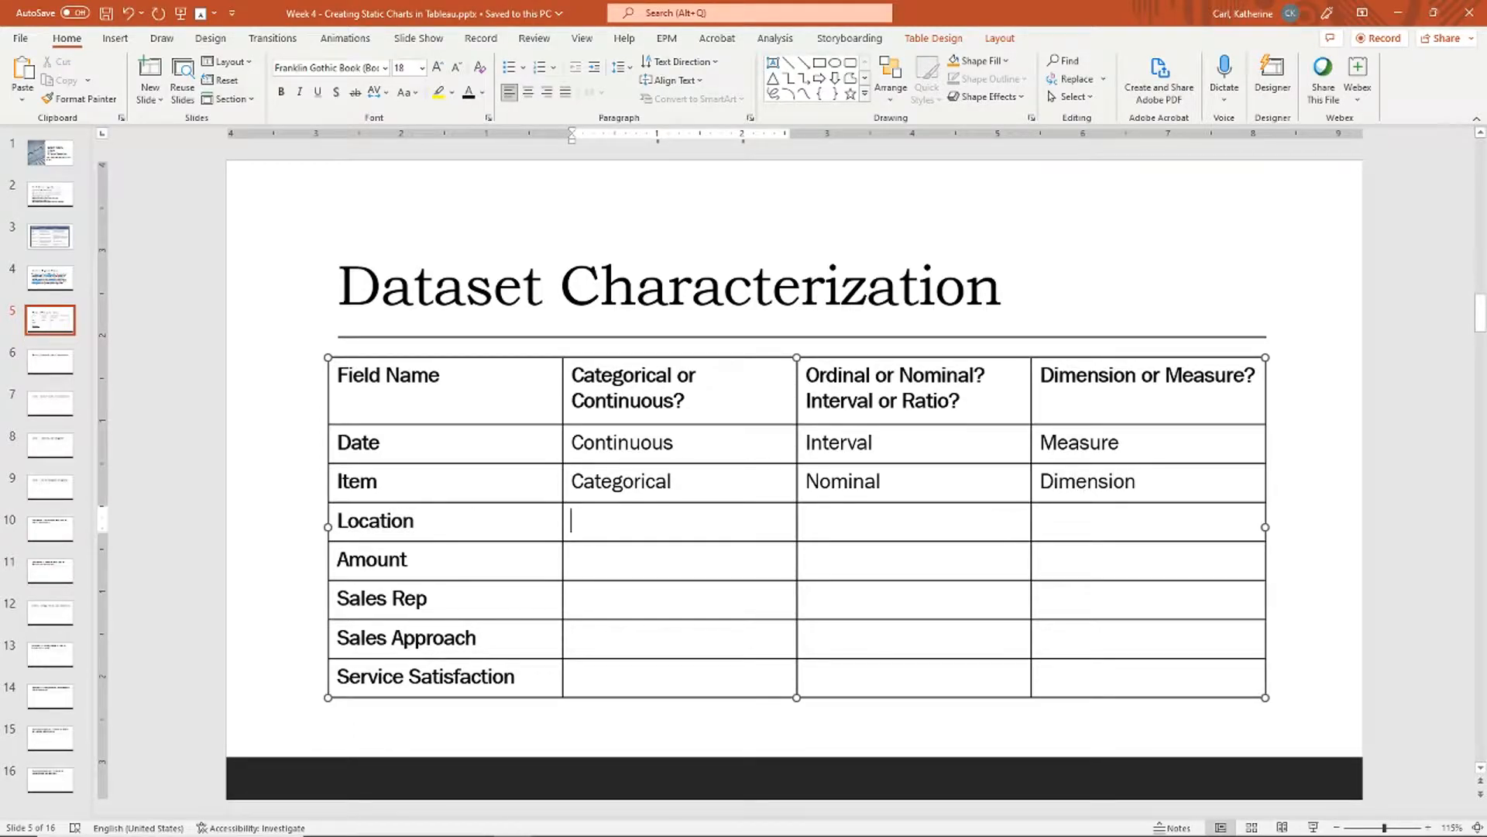
Step: Inspect the Location column in Excel and enter Dimension for the Location row
{"action": "key", "text": "alt+Tab"}
{"action": "scroll", "coordinate": [325, 387], "scroll_direction": "down", "scroll_amount": 7}
{"action": "scroll", "coordinate": [326, 395], "scroll_direction": "up", "scroll_amount": 4}
{"action": "scroll", "coordinate": [326, 395], "scroll_direction": "up", "scroll_amount": 3}
{"action": "left_click", "coordinate": [306, 228]}
{"action": "scroll", "coordinate": [319, 375], "scroll_direction": "down", "scroll_amount": 4}
{"action": "scroll", "coordinate": [319, 375], "scroll_direction": "up", "scroll_amount": 4}
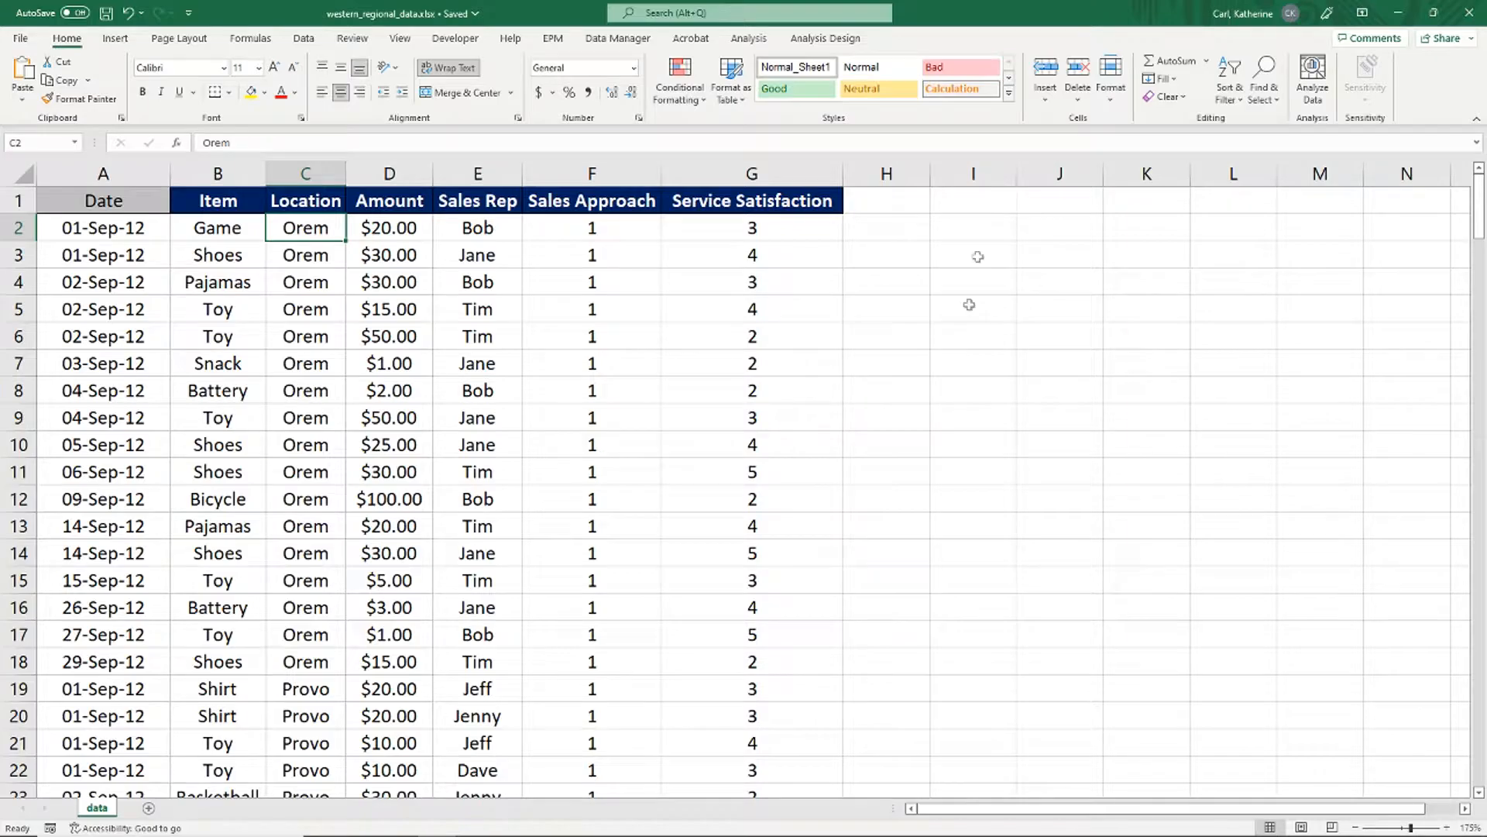
{"action": "key", "text": "alt+Tab"}
{"action": "type", "text": "Dimension"}
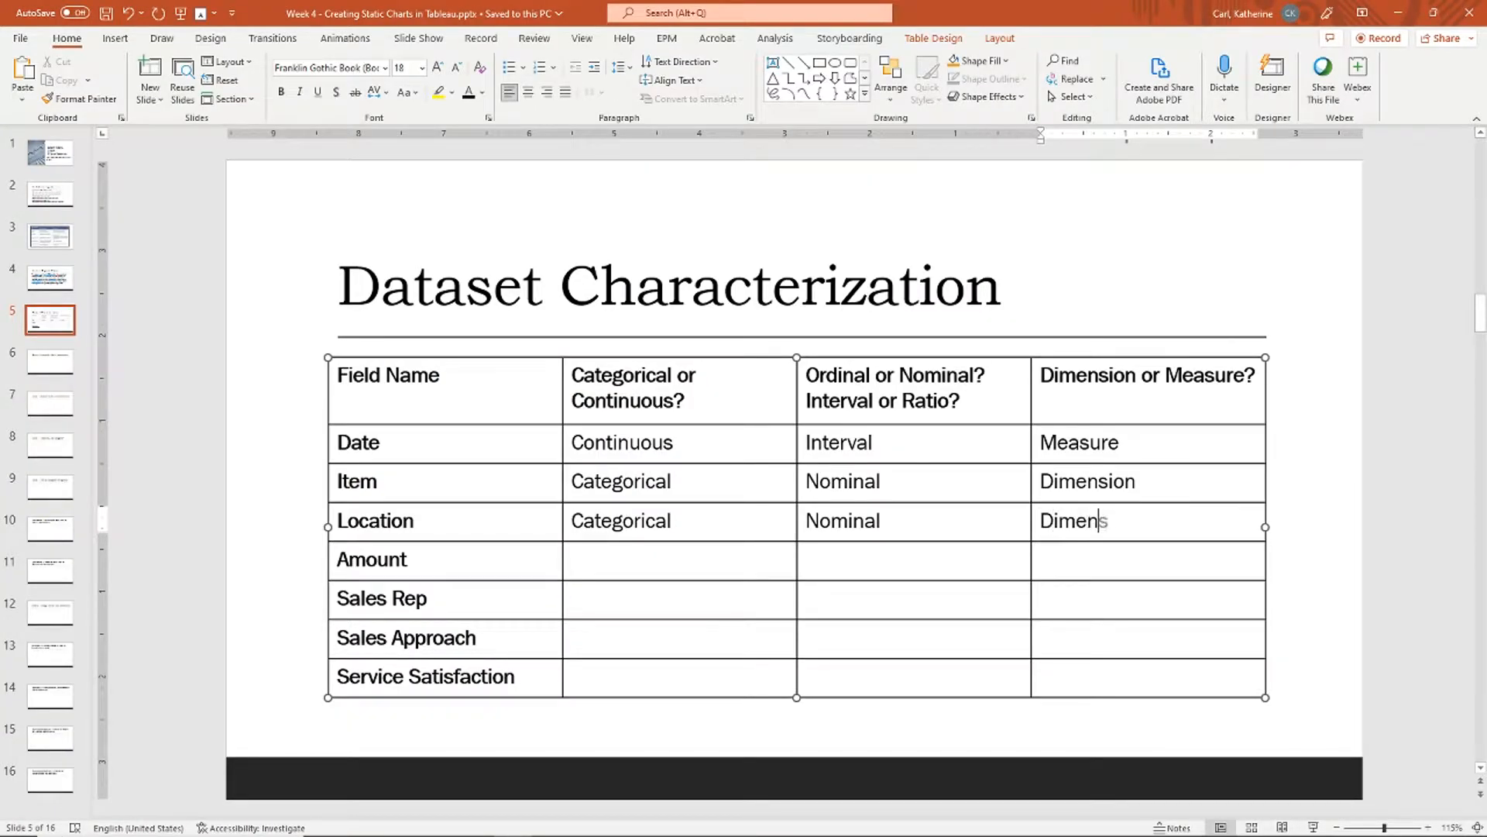
{"action": "key", "text": "Tab"}
Step: Review the Amount values, enter Measure for the Amount row, and begin checking Sales Rep values
{"action": "key", "text": "Left"}
{"action": "key", "text": "Tab"}
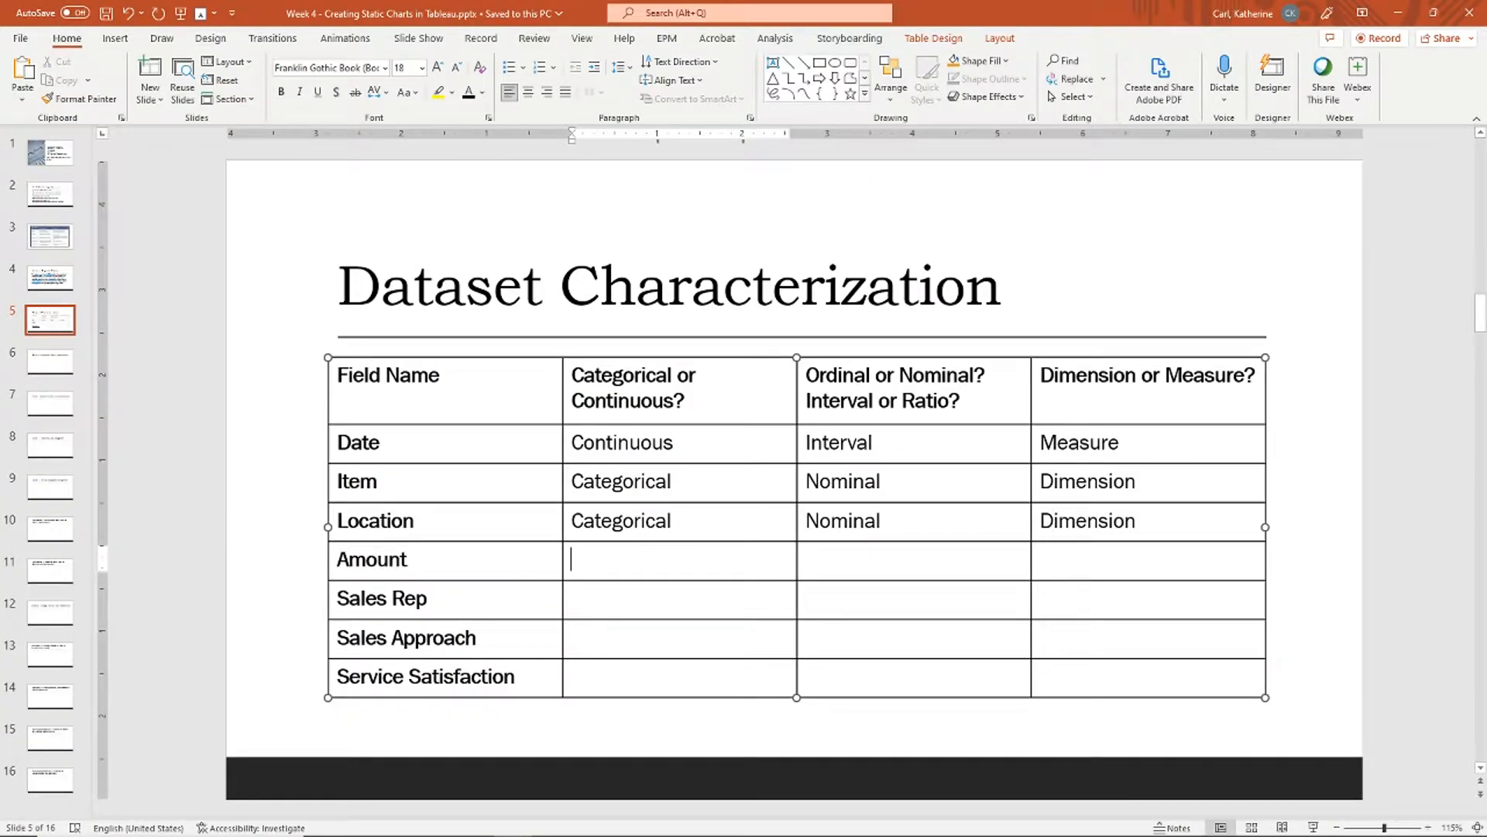
{"action": "key", "text": "alt+Tab"}
{"action": "scroll", "coordinate": [392, 420], "scroll_direction": "down", "scroll_amount": 5}
{"action": "scroll", "coordinate": [391, 420], "scroll_direction": "up", "scroll_amount": 2}
{"action": "scroll", "coordinate": [392, 420], "scroll_direction": "up", "scroll_amount": 3}
{"action": "key", "text": "Up"}
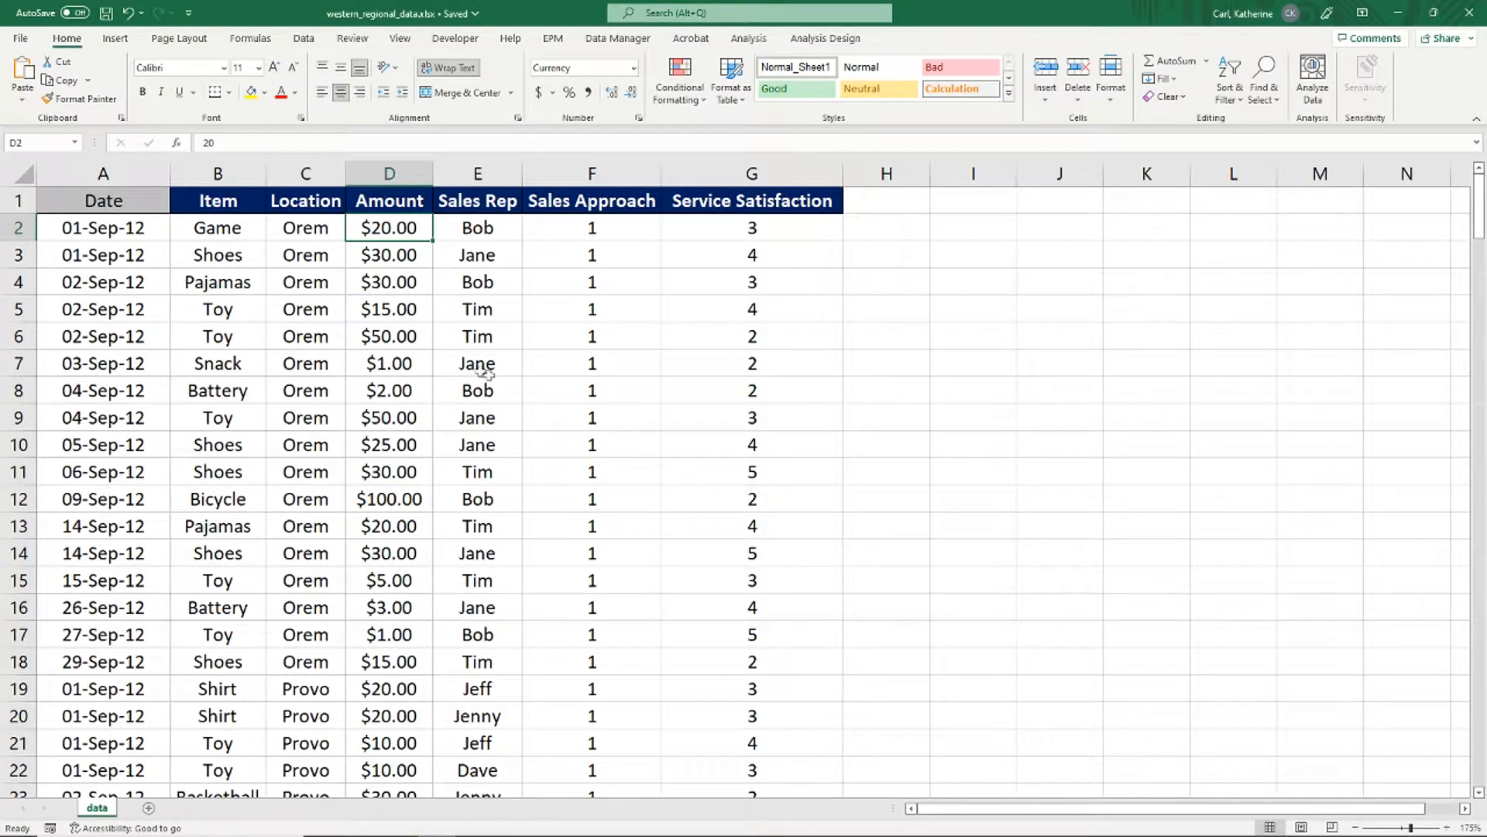
{"action": "key", "text": "alt+Tab"}
{"action": "type", "text": "Measure"}
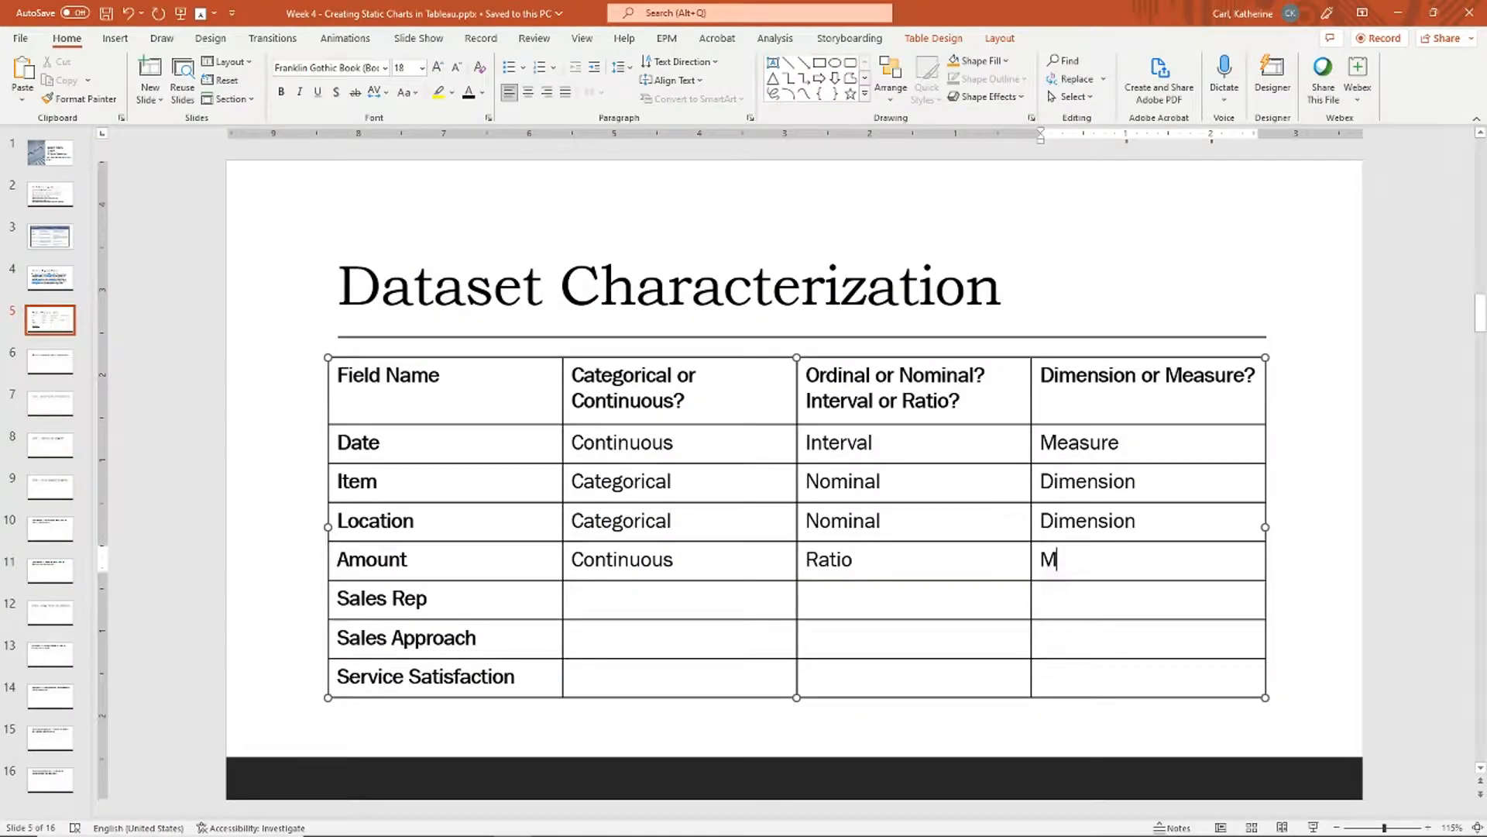
{"action": "key", "text": "Tab"}
{"action": "key", "text": "Tab"}
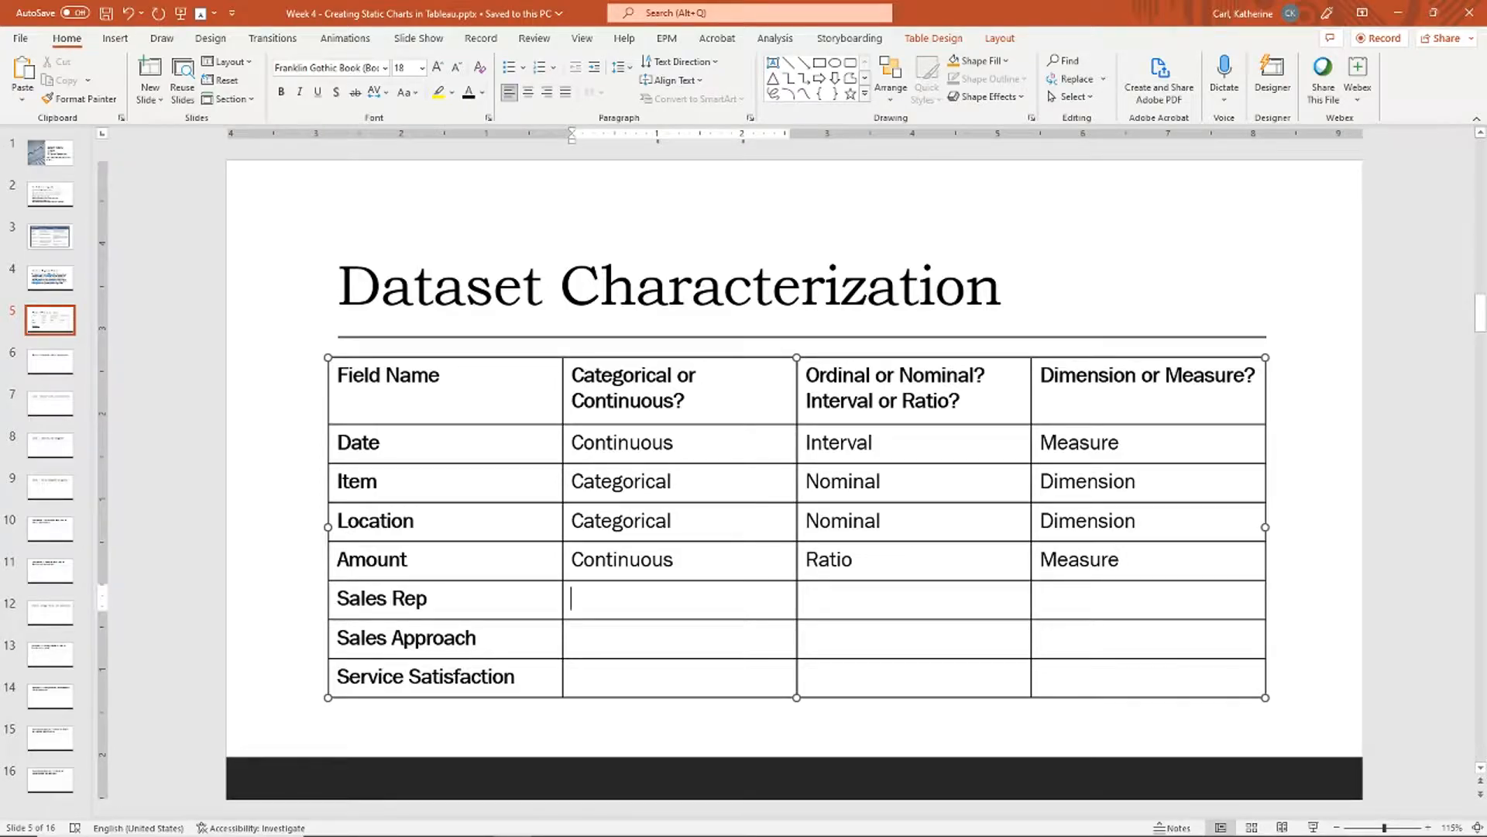
{"action": "key", "text": "alt+Tab"}
{"action": "left_click", "coordinate": [477, 336]}
Step: Check the Sales Rep values and enter Dimension for the Sales Rep row
{"action": "left_click", "coordinate": [478, 390]}
{"action": "left_click", "coordinate": [483, 499]}
{"action": "left_click", "coordinate": [477, 580]}
{"action": "left_click", "coordinate": [489, 496]}
{"action": "left_click", "coordinate": [491, 418]}
{"action": "left_click", "coordinate": [493, 234]}
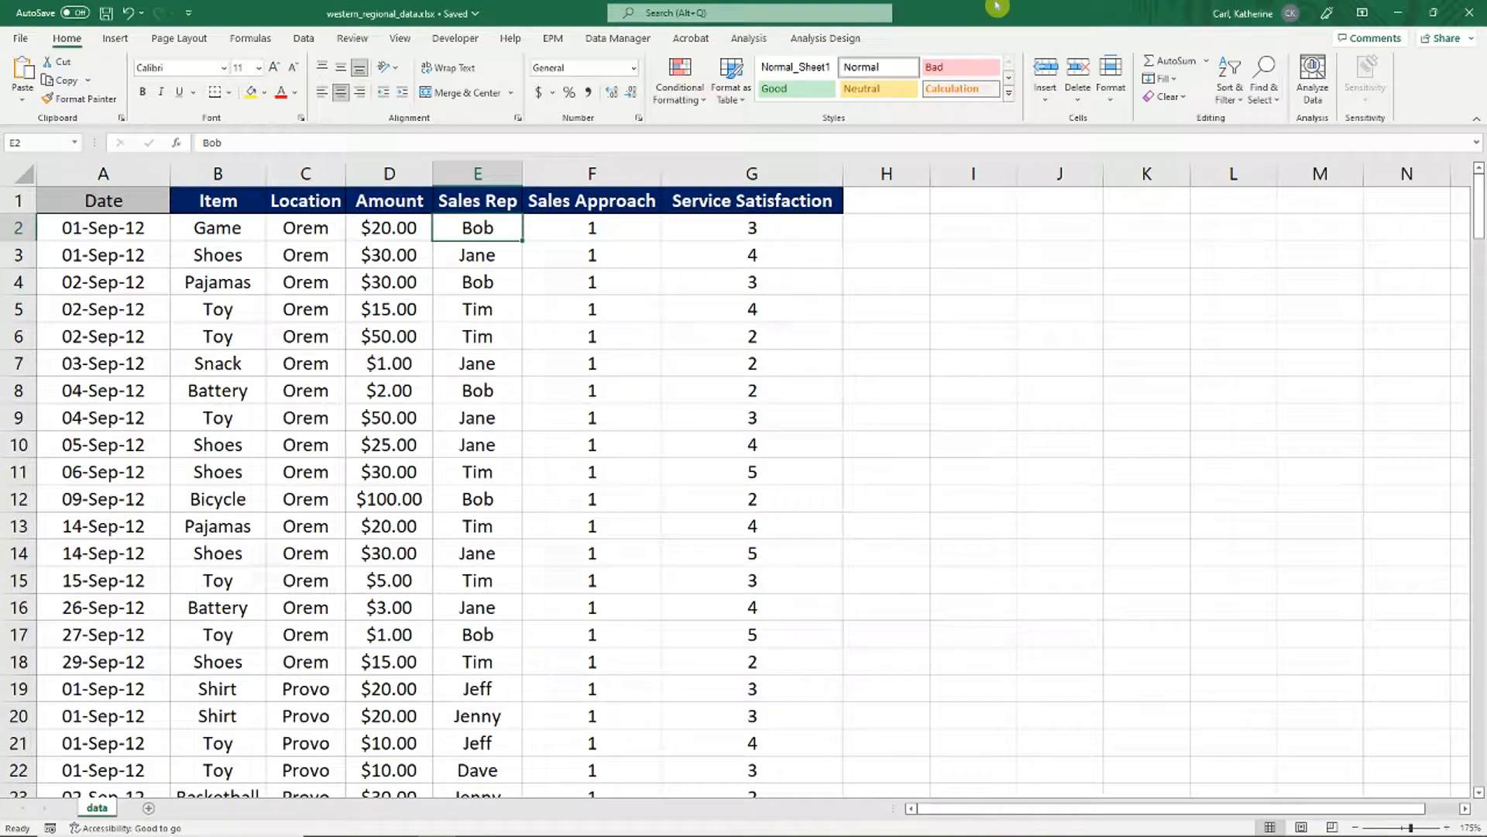
{"action": "key", "text": "alt+Tab"}
{"action": "type", "text": "Dimension"}
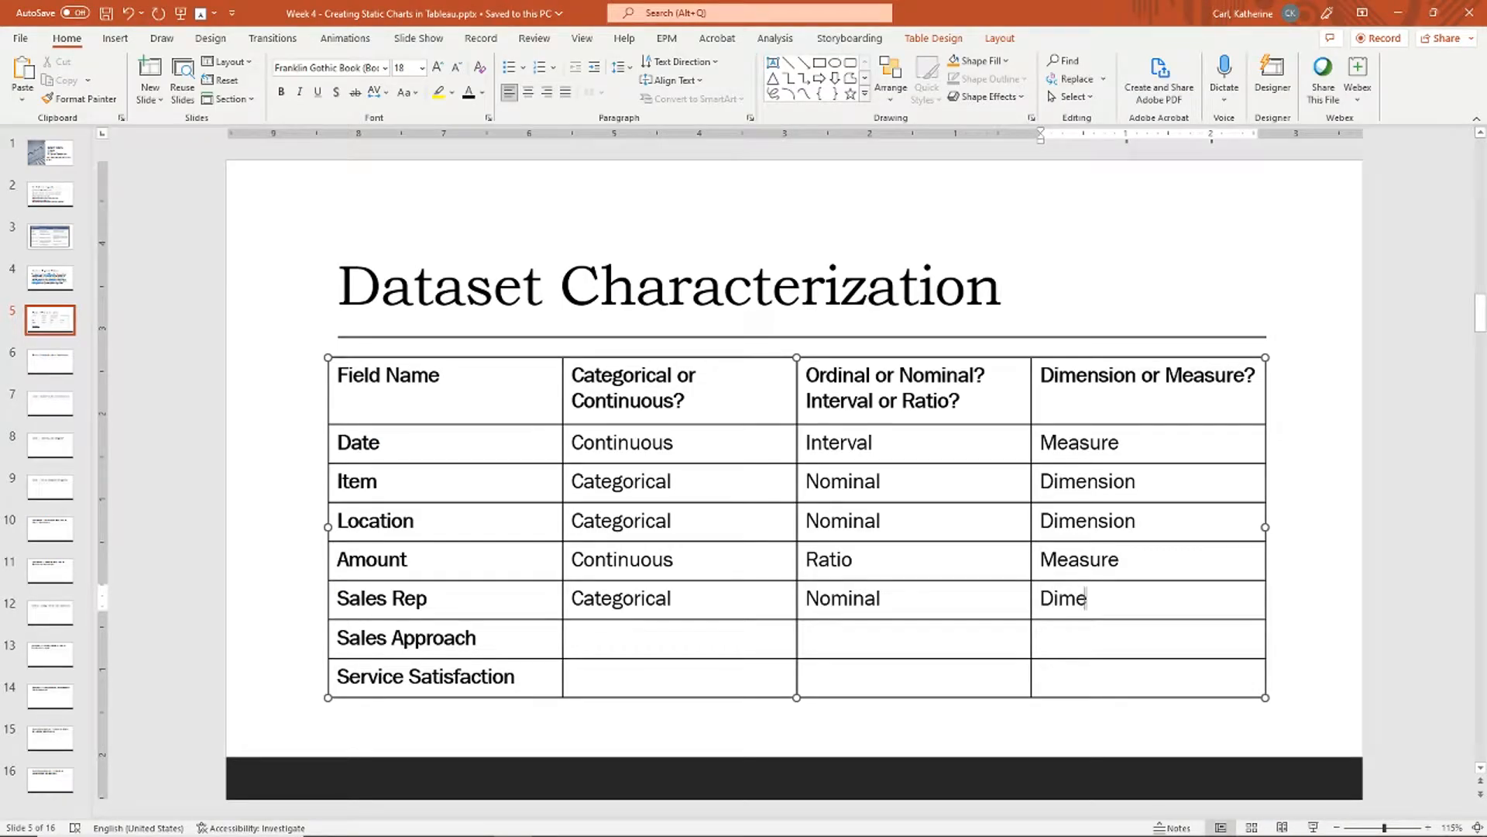
{"action": "key", "text": "Tab"}
{"action": "key", "text": "Tab"}
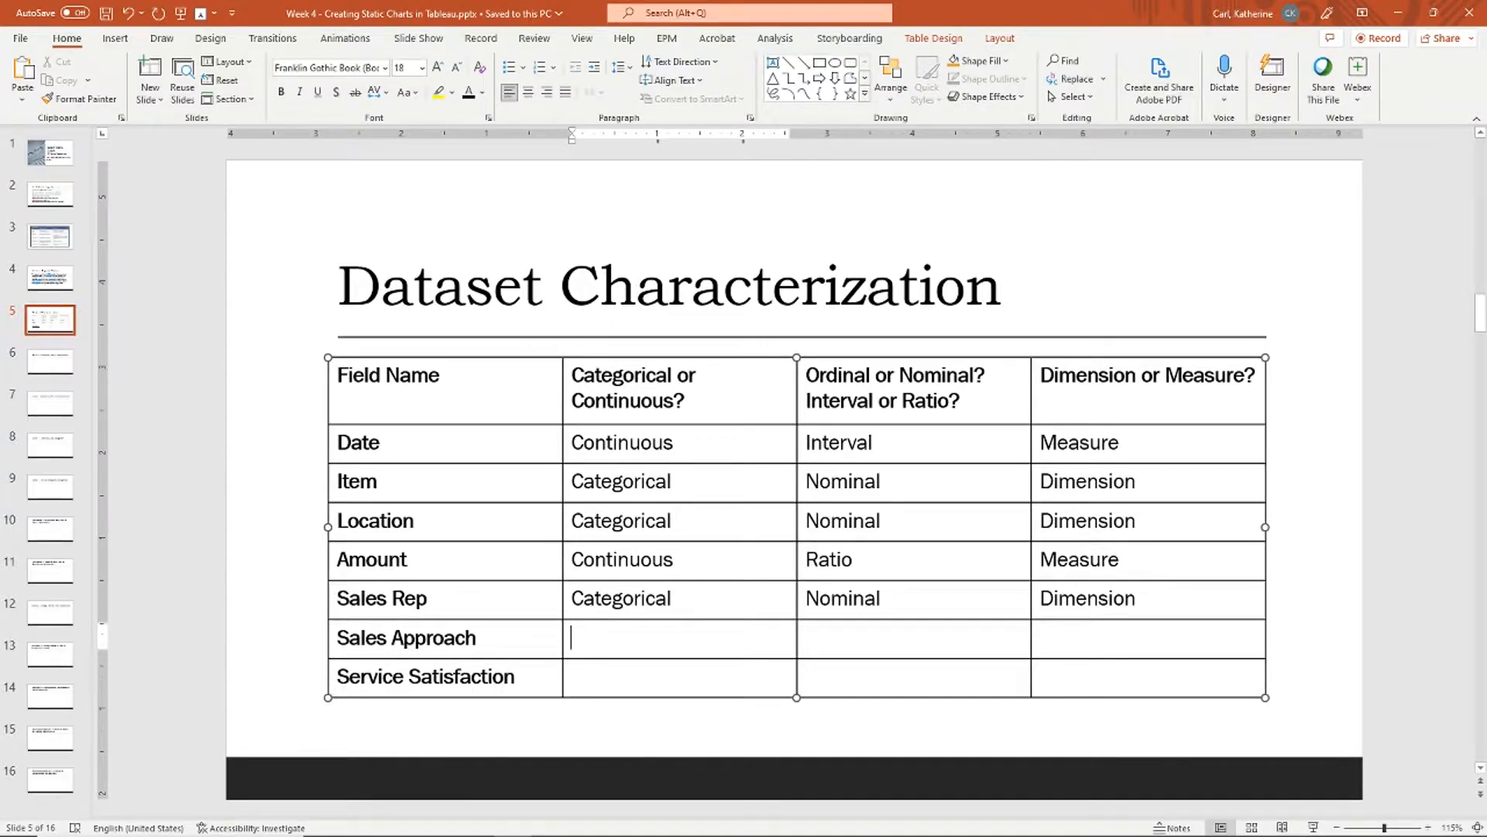
Step: Inspect the Sales Approach values and classify Sales Approach as a Nominal Dimension
{"action": "key", "text": "alt+Tab"}
{"action": "scroll", "coordinate": [1079, 272], "scroll_direction": "down", "scroll_amount": 3}
{"action": "mouse_move", "coordinate": [1453, 192]}
{"action": "left_mouse_down"}
{"action": "mouse_move", "coordinate": [1454, 546]}
{"action": "mouse_move", "coordinate": [1478, 755]}
{"action": "mouse_move", "coordinate": [1479, 203]}
{"action": "left_mouse_up"}
{"action": "key", "text": "Up"}
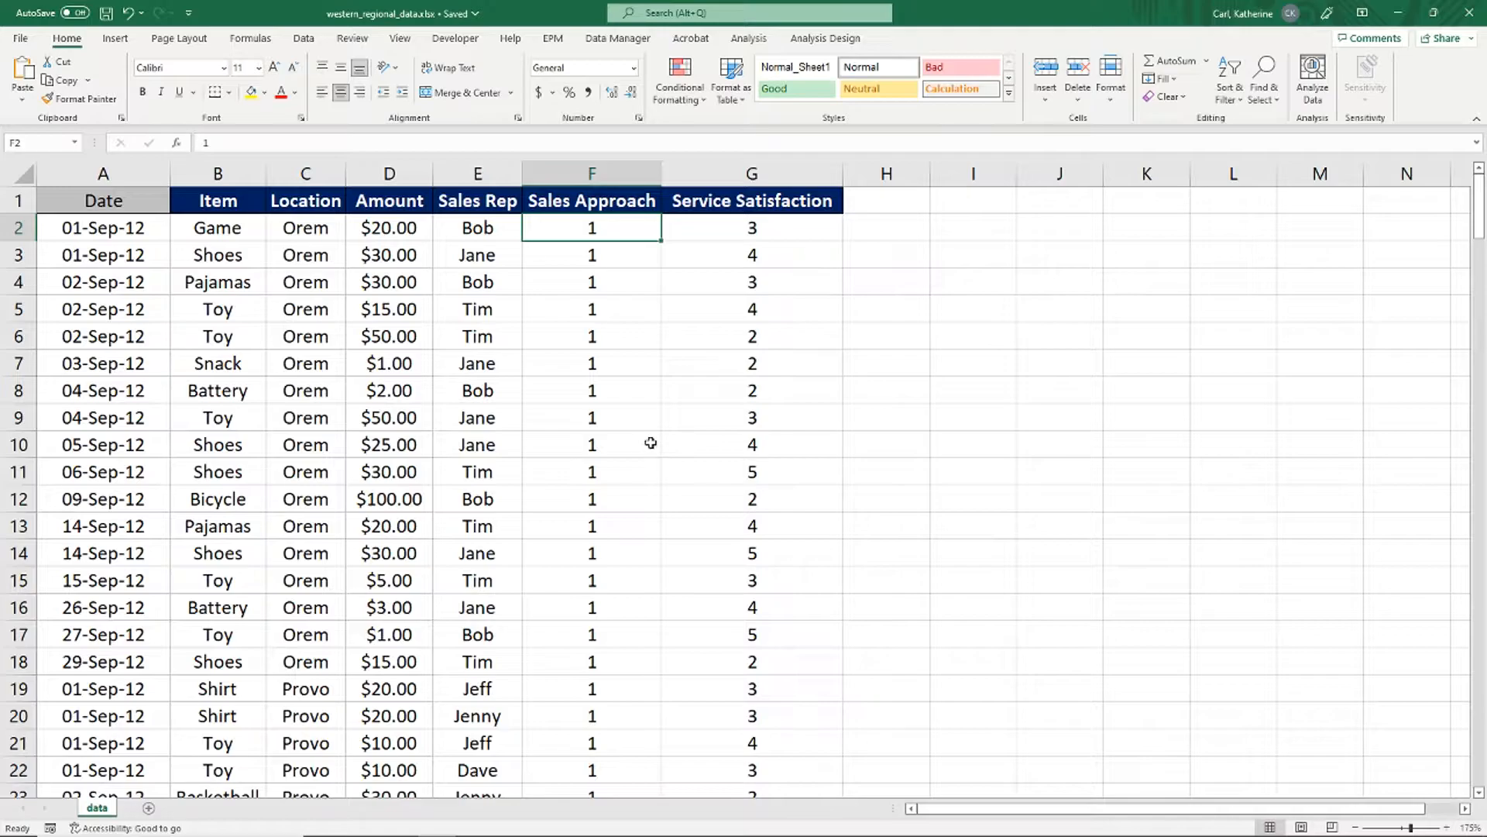
{"action": "left_click", "coordinate": [605, 357]}
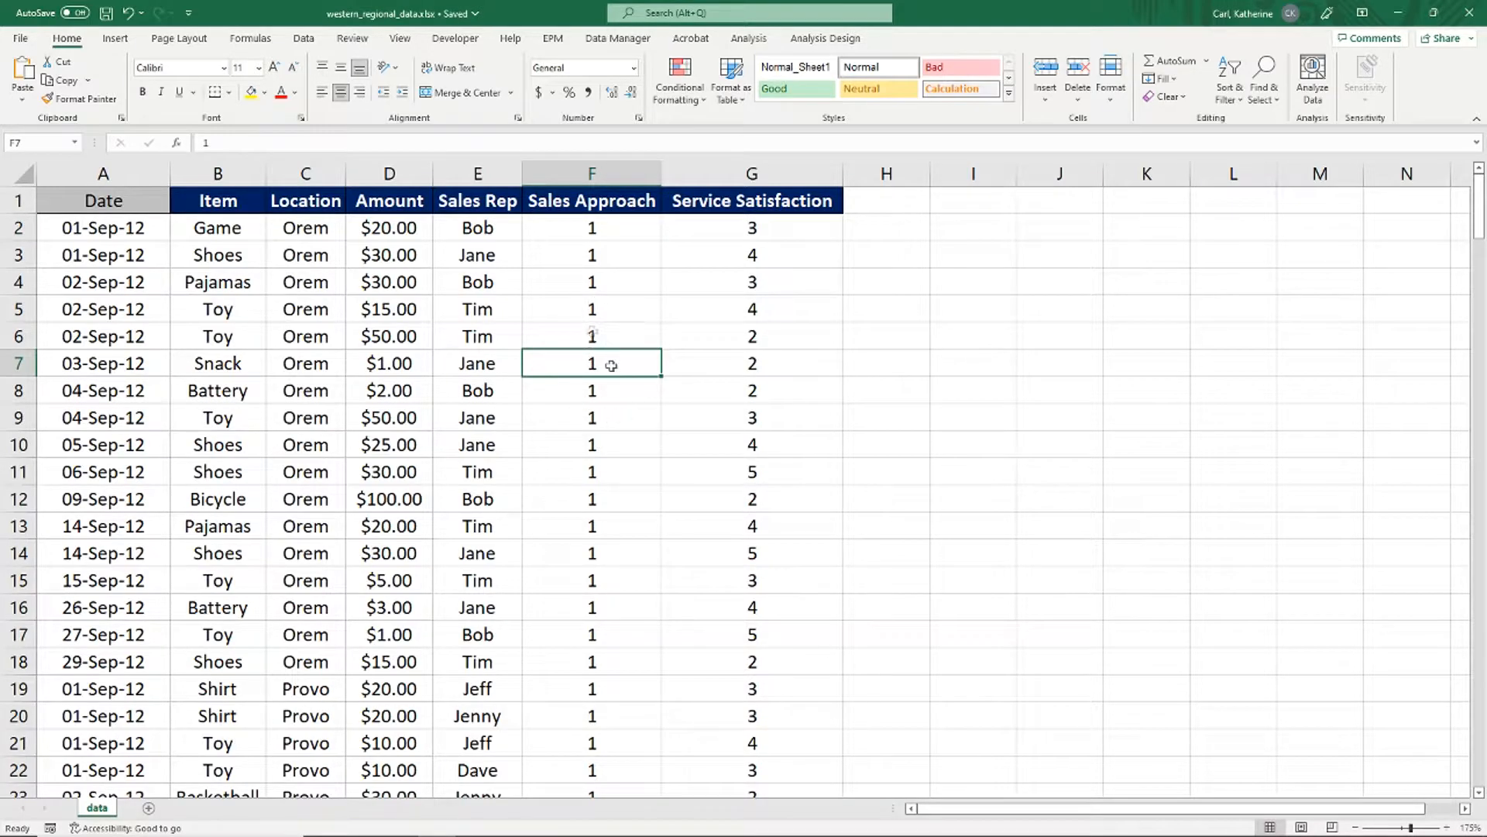
{"action": "left_click", "coordinate": [609, 247]}
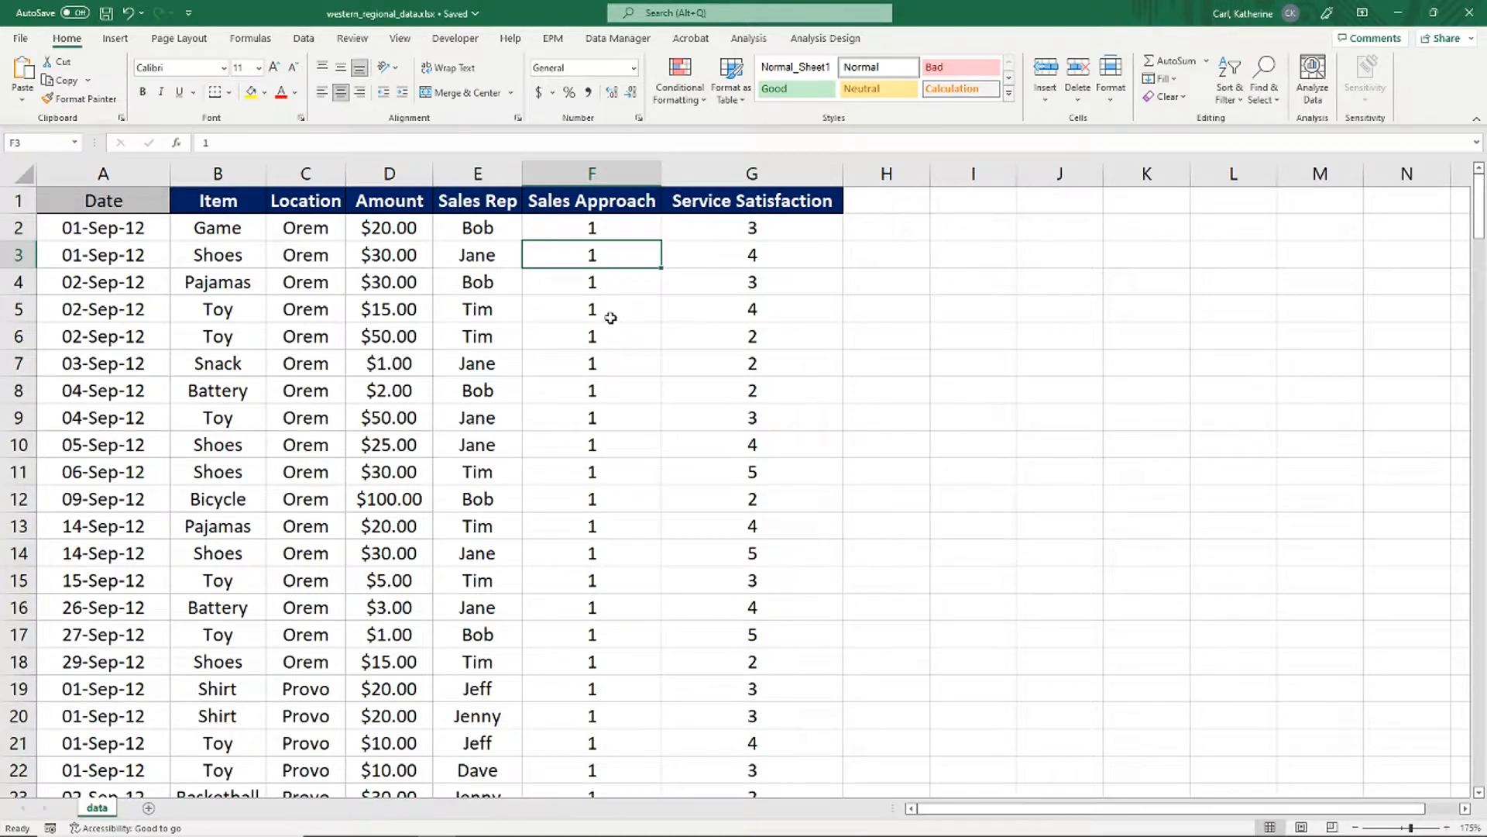
{"action": "key", "text": "alt+Tab"}
{"action": "type", "text": "Nominal"}
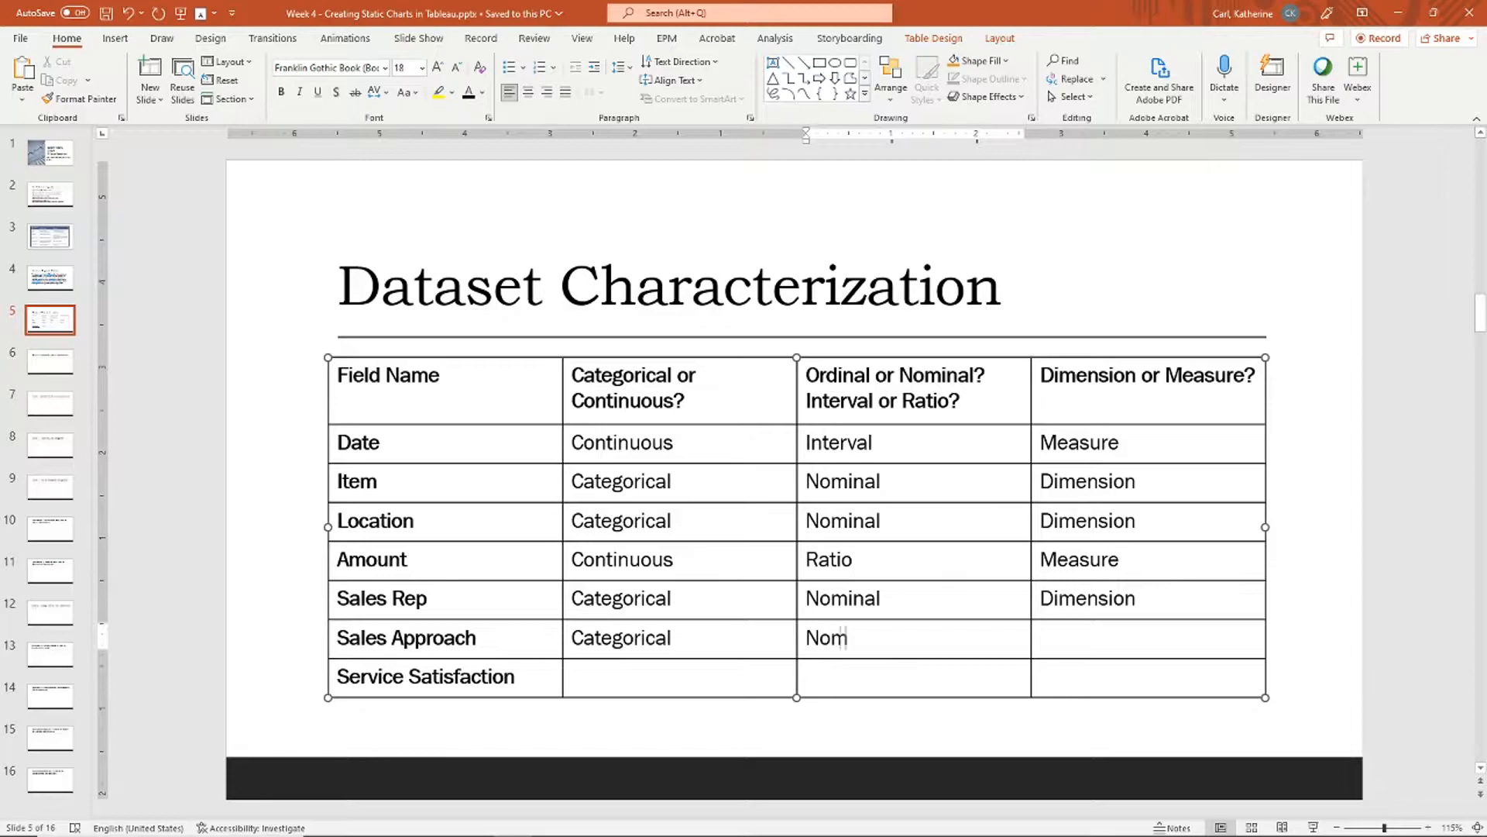
{"action": "key", "text": "Tab"}
{"action": "type", "text": "Dimension"}
Step: Move to the Service Satisfaction row and inspect its values in the spreadsheet
{"action": "key", "text": "Tab"}
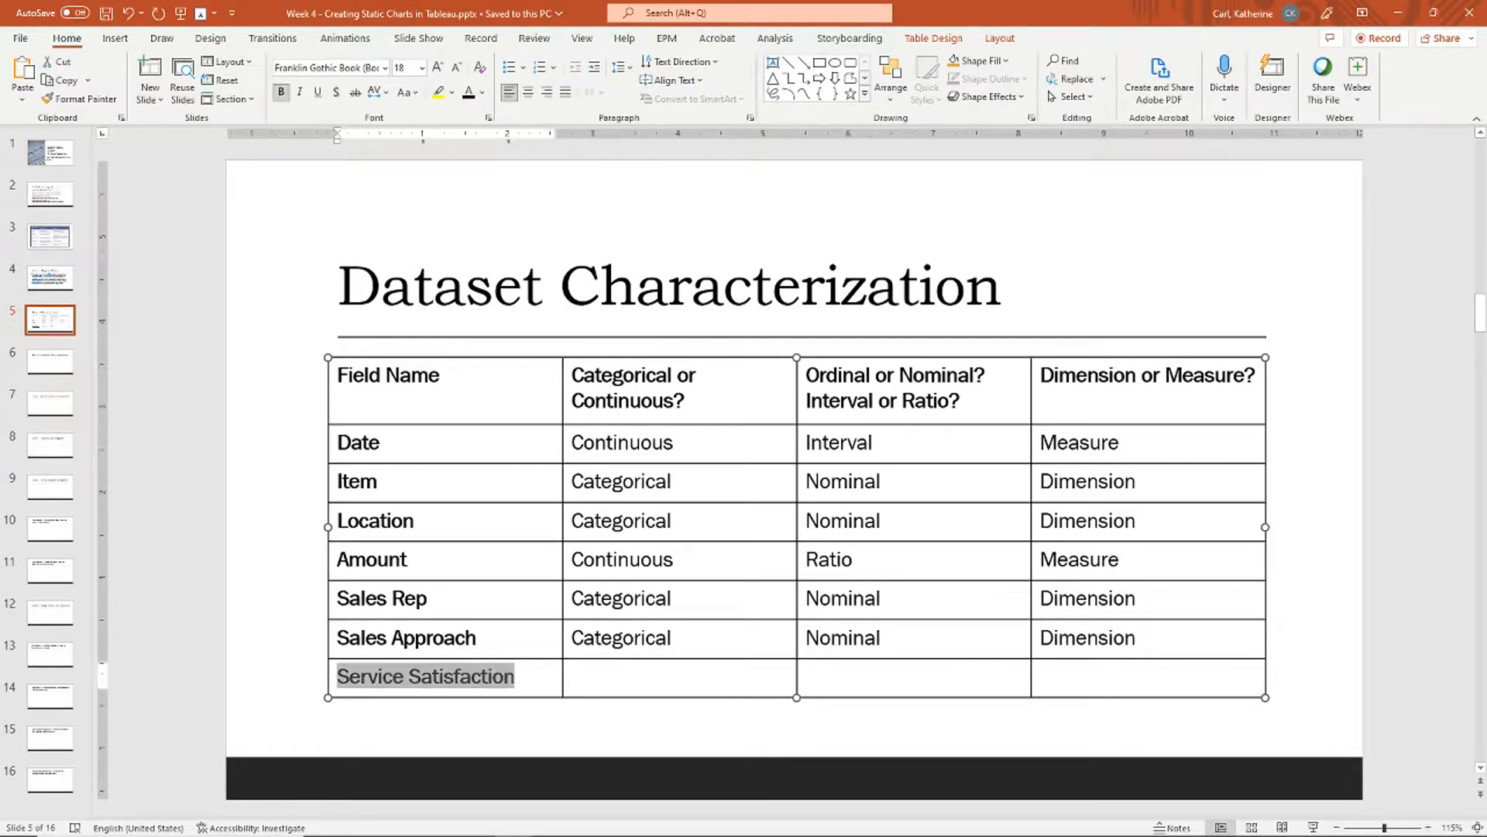
{"action": "key", "text": "Tab"}
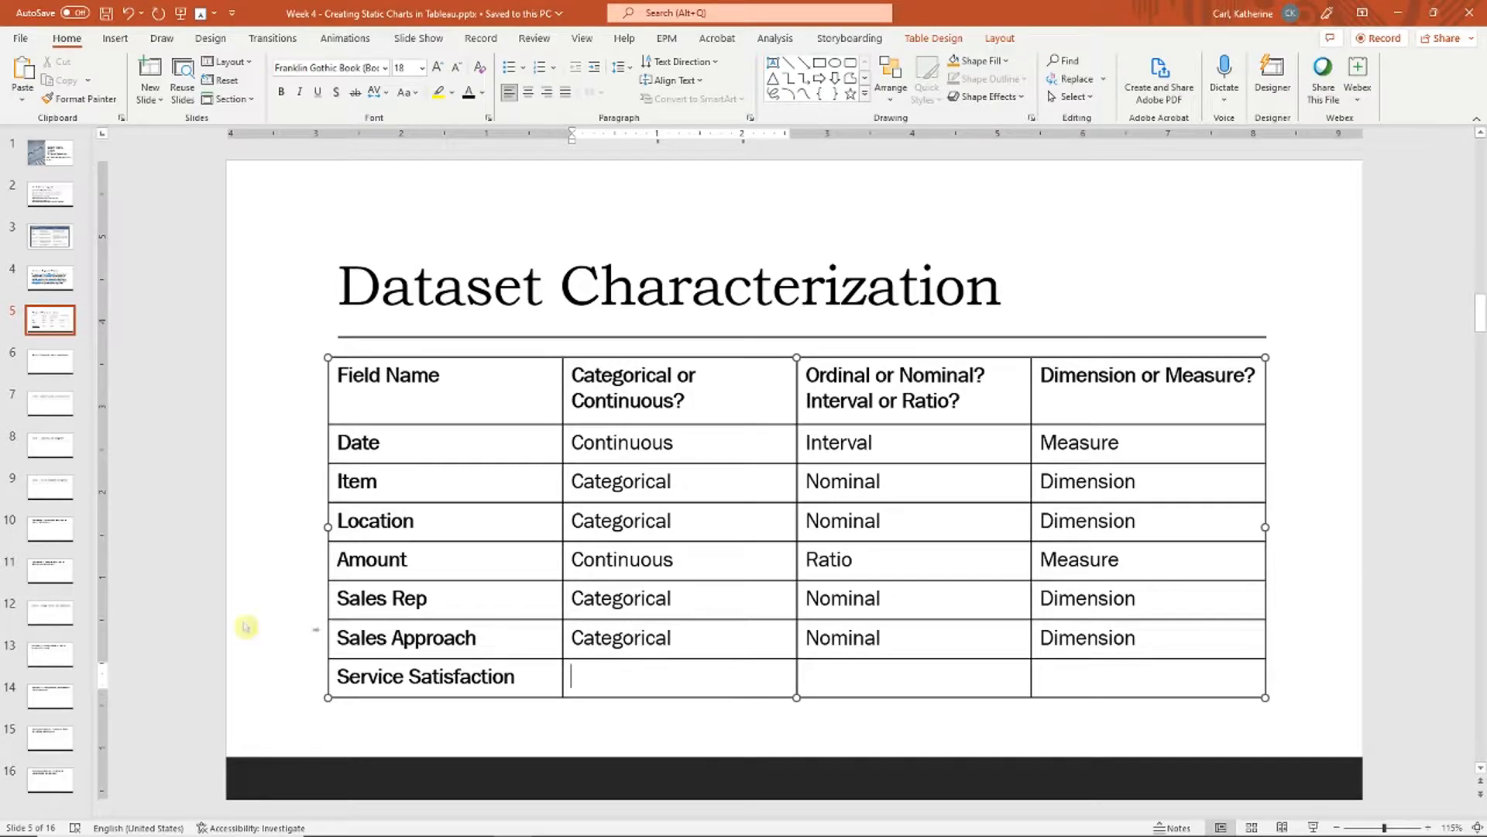
{"action": "key", "text": "alt+Tab"}
{"action": "left_click", "coordinate": [778, 226]}
{"action": "scroll", "coordinate": [776, 455], "scroll_direction": "up", "scroll_amount": 5}
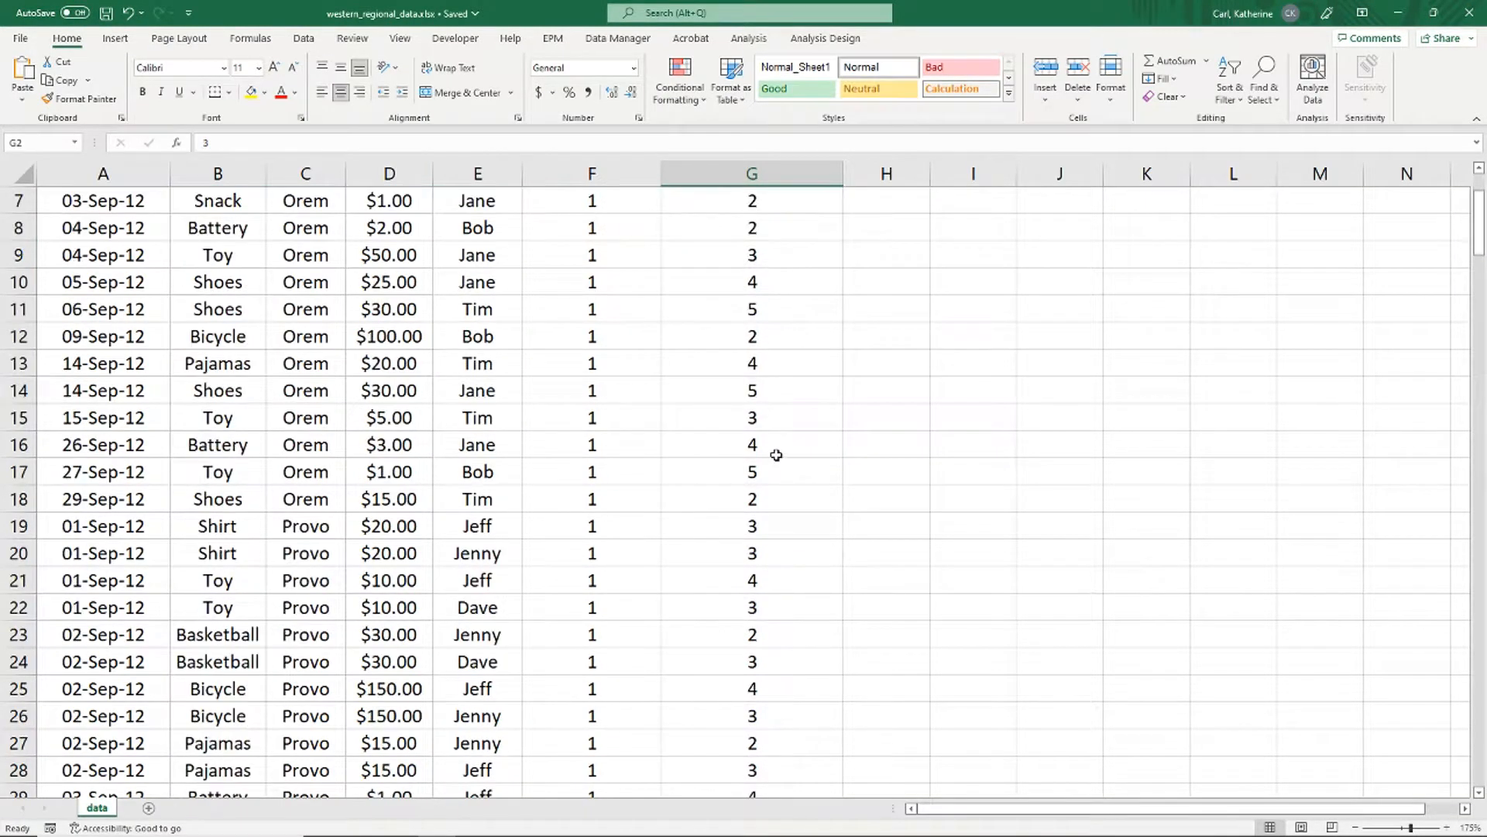
{"action": "scroll", "coordinate": [776, 455], "scroll_direction": "down", "scroll_amount": 6}
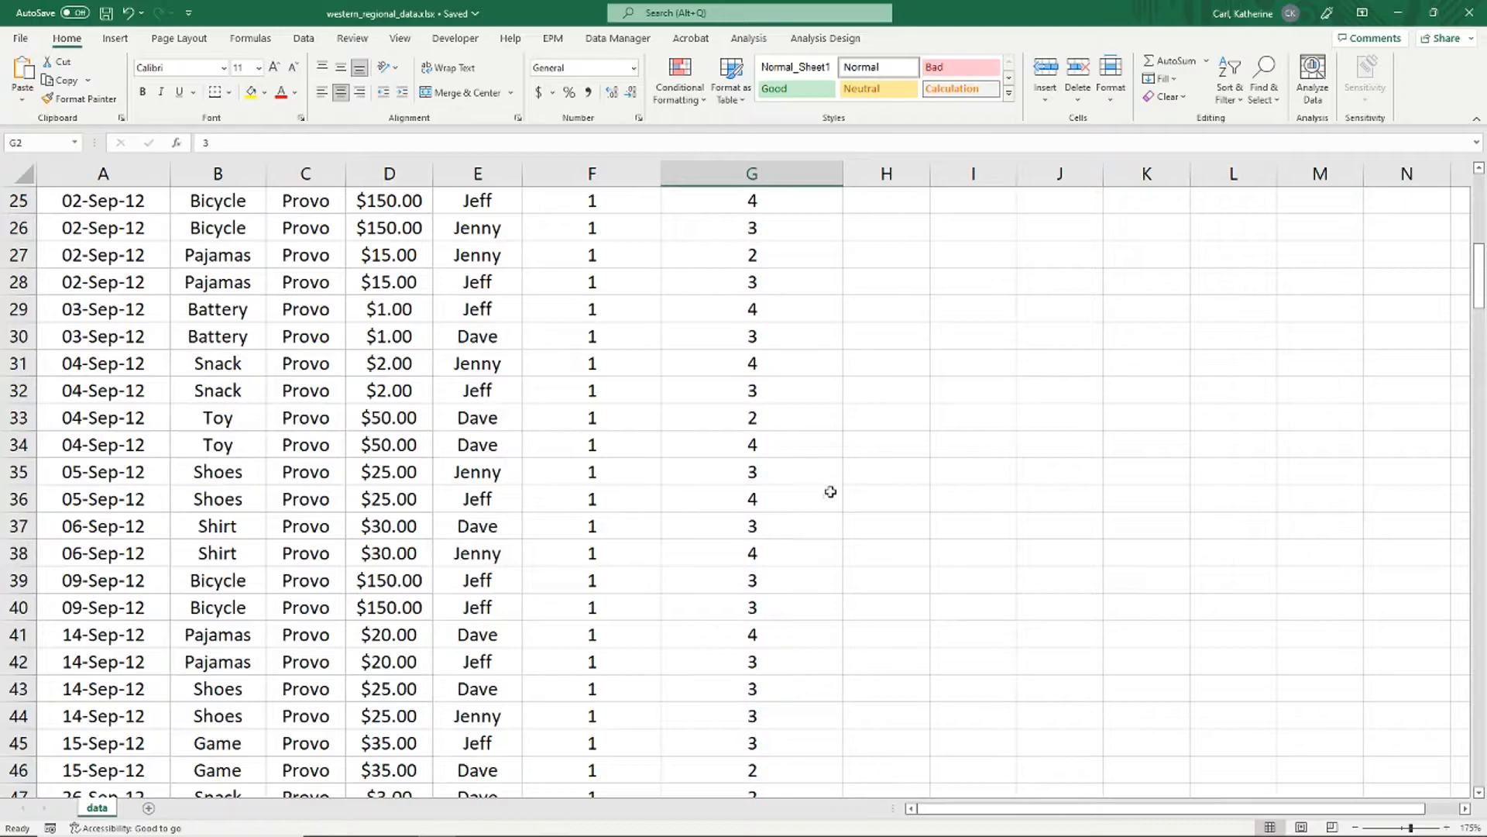
{"action": "scroll", "coordinate": [821, 509], "scroll_direction": "up", "scroll_amount": 8}
{"action": "key", "text": "Down"}
{"action": "key", "text": "Down"}
{"action": "key", "text": "Down"}
{"action": "key", "text": "Down"}
{"action": "key", "text": "Down"}
{"action": "key", "text": "Down"}
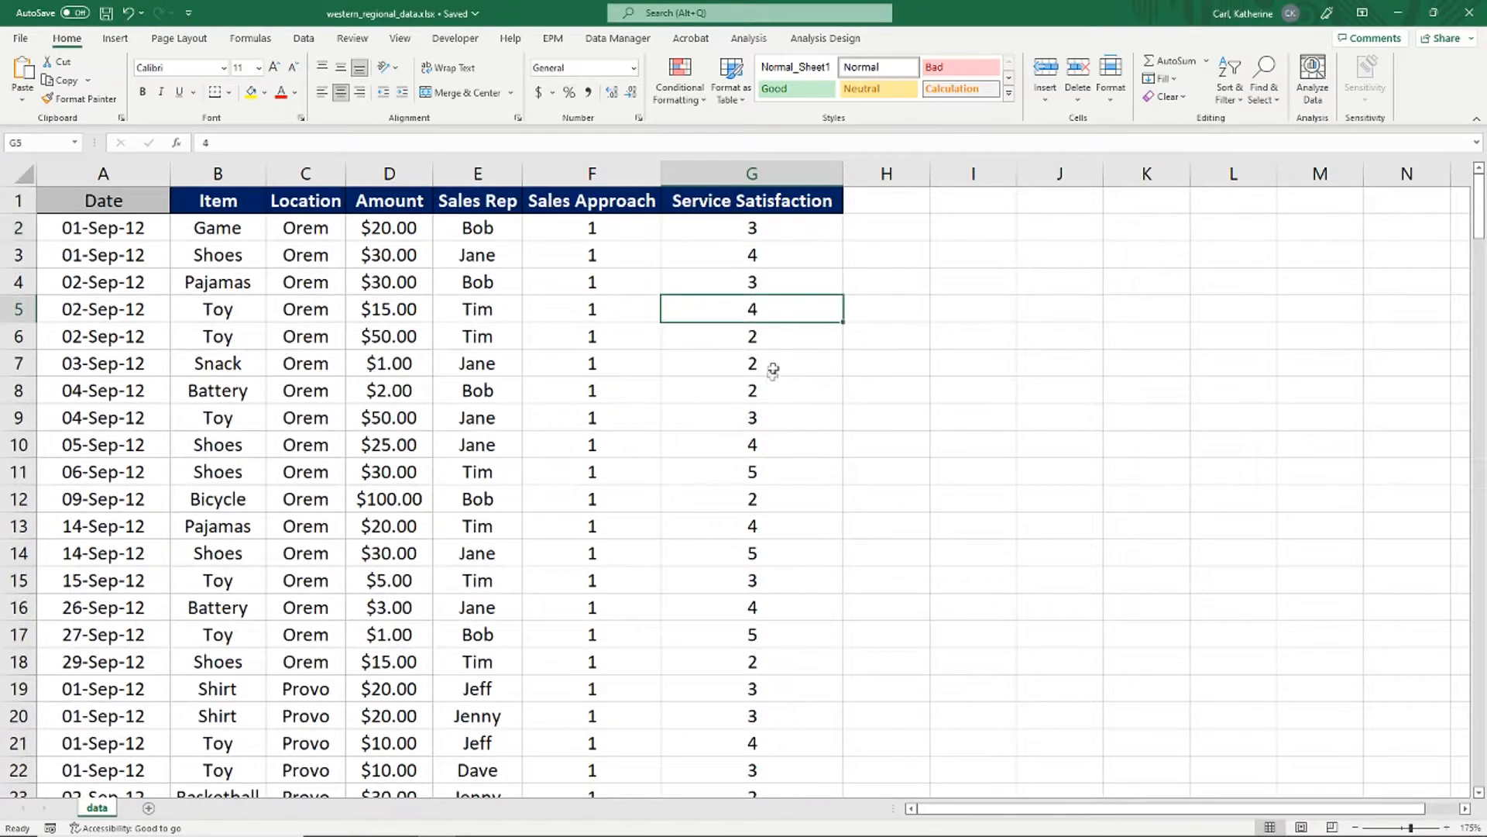
{"action": "key", "text": "Down"}
{"action": "key", "text": "Down"}
{"action": "key", "text": "Down"}
{"action": "key", "text": "Down"}
{"action": "key", "text": "Down"}
{"action": "mouse_move", "coordinate": [1478, 208]}
{"action": "left_mouse_down"}
{"action": "mouse_move", "coordinate": [1478, 380]}
{"action": "mouse_move", "coordinate": [1478, 198]}
{"action": "left_mouse_up"}
{"action": "left_click", "coordinate": [784, 230]}
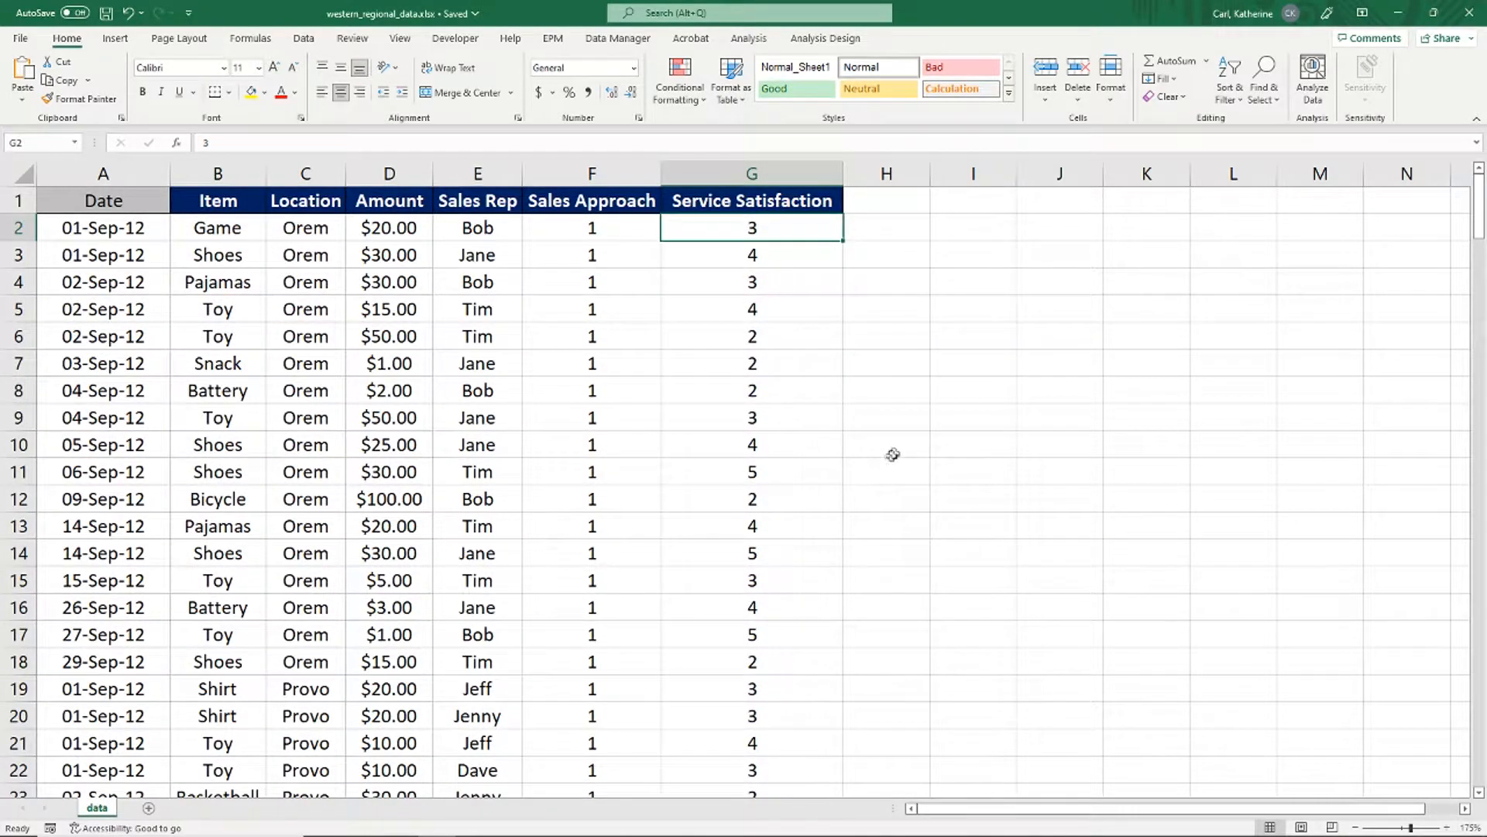
{"action": "key", "text": "alt+Tab"}
Step: Enter Dimension for Service Satisfaction, then connect Tableau to the western_regional_data.xlsx workbook
{"action": "type", "text": "Dimension"}
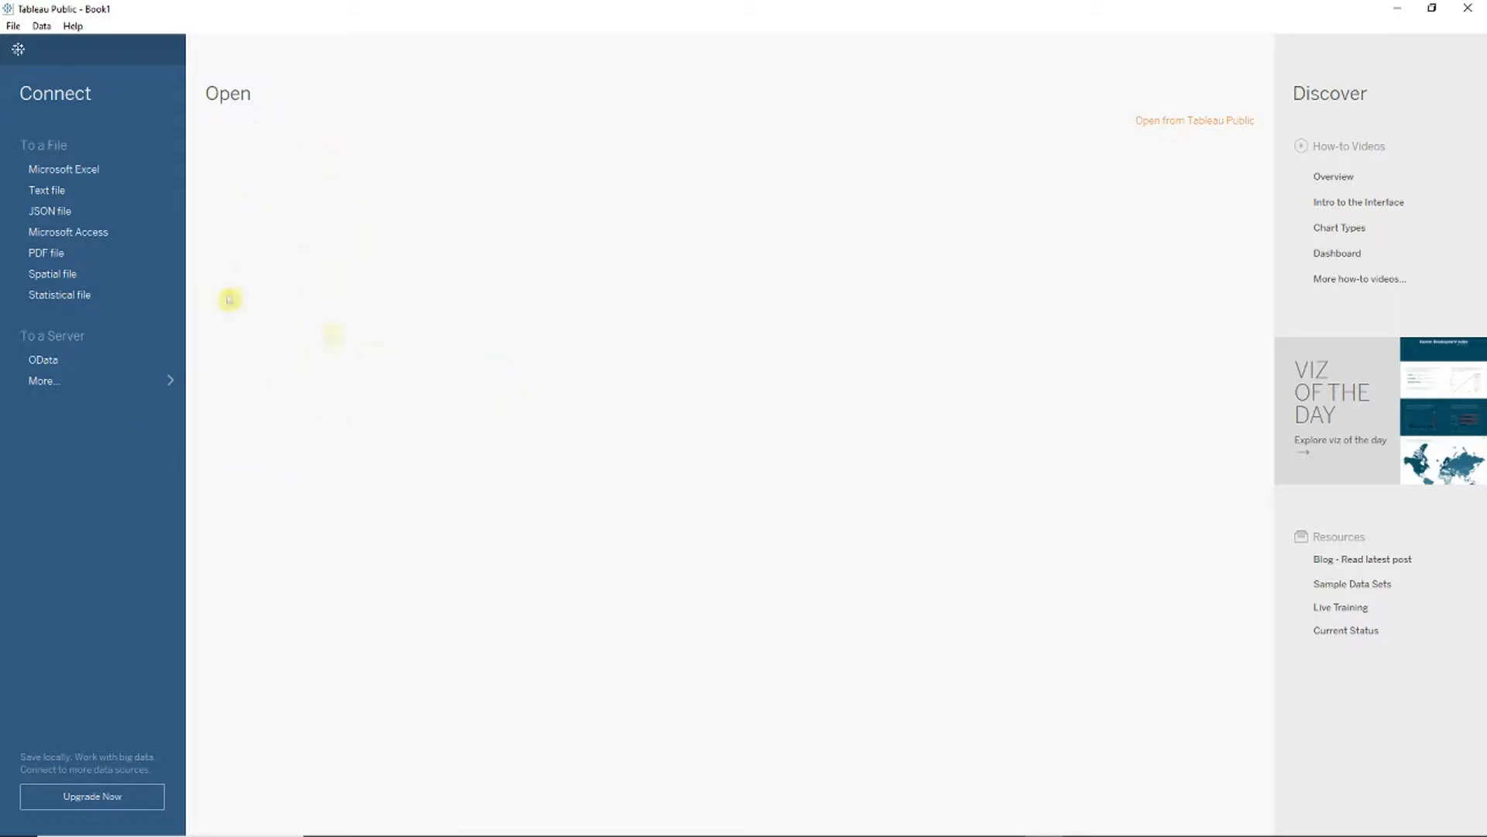
{"action": "left_click", "coordinate": [111, 170]}
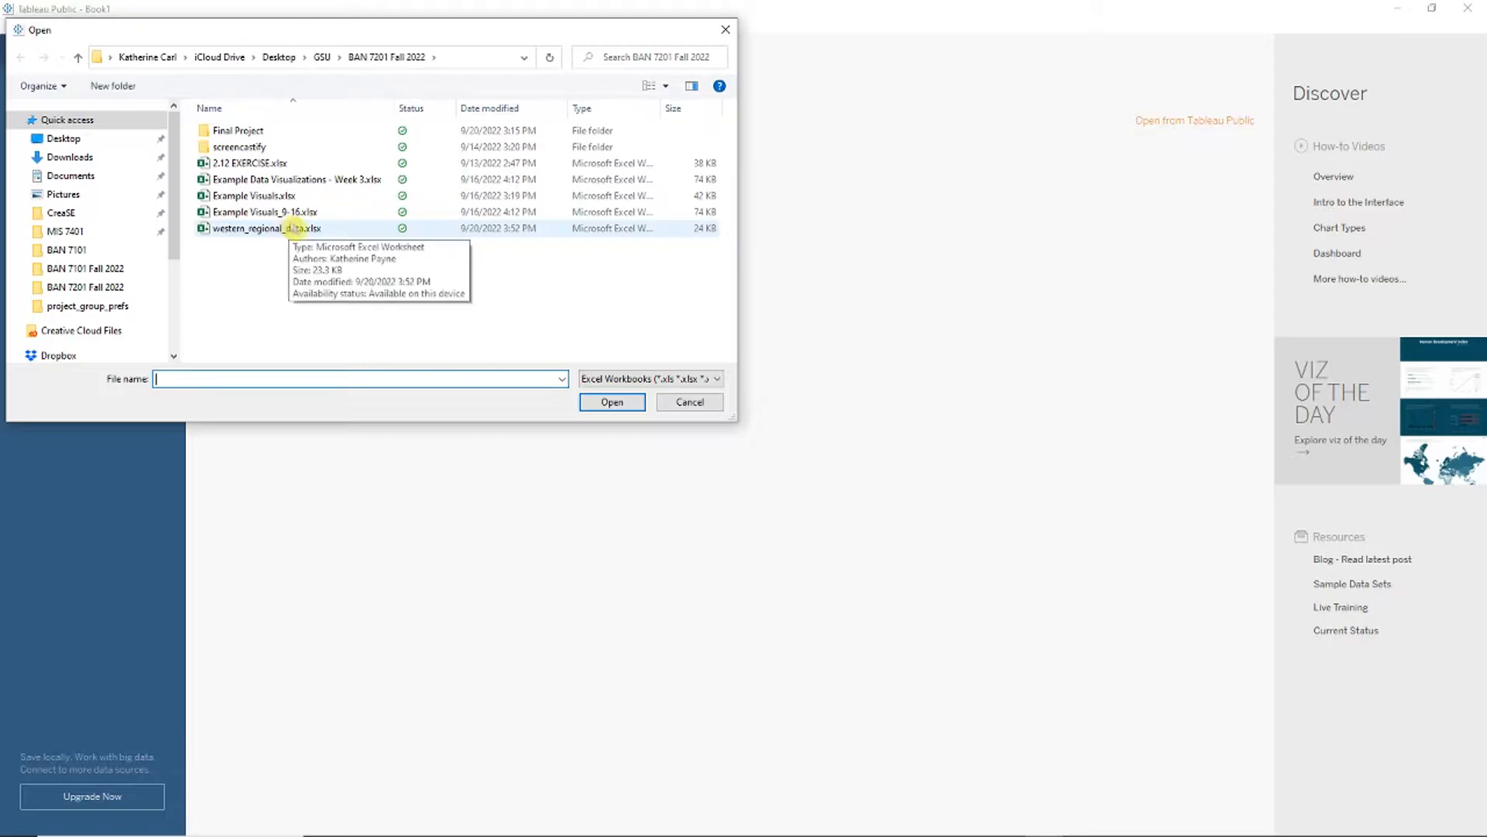
{"action": "double_click", "coordinate": [296, 228]}
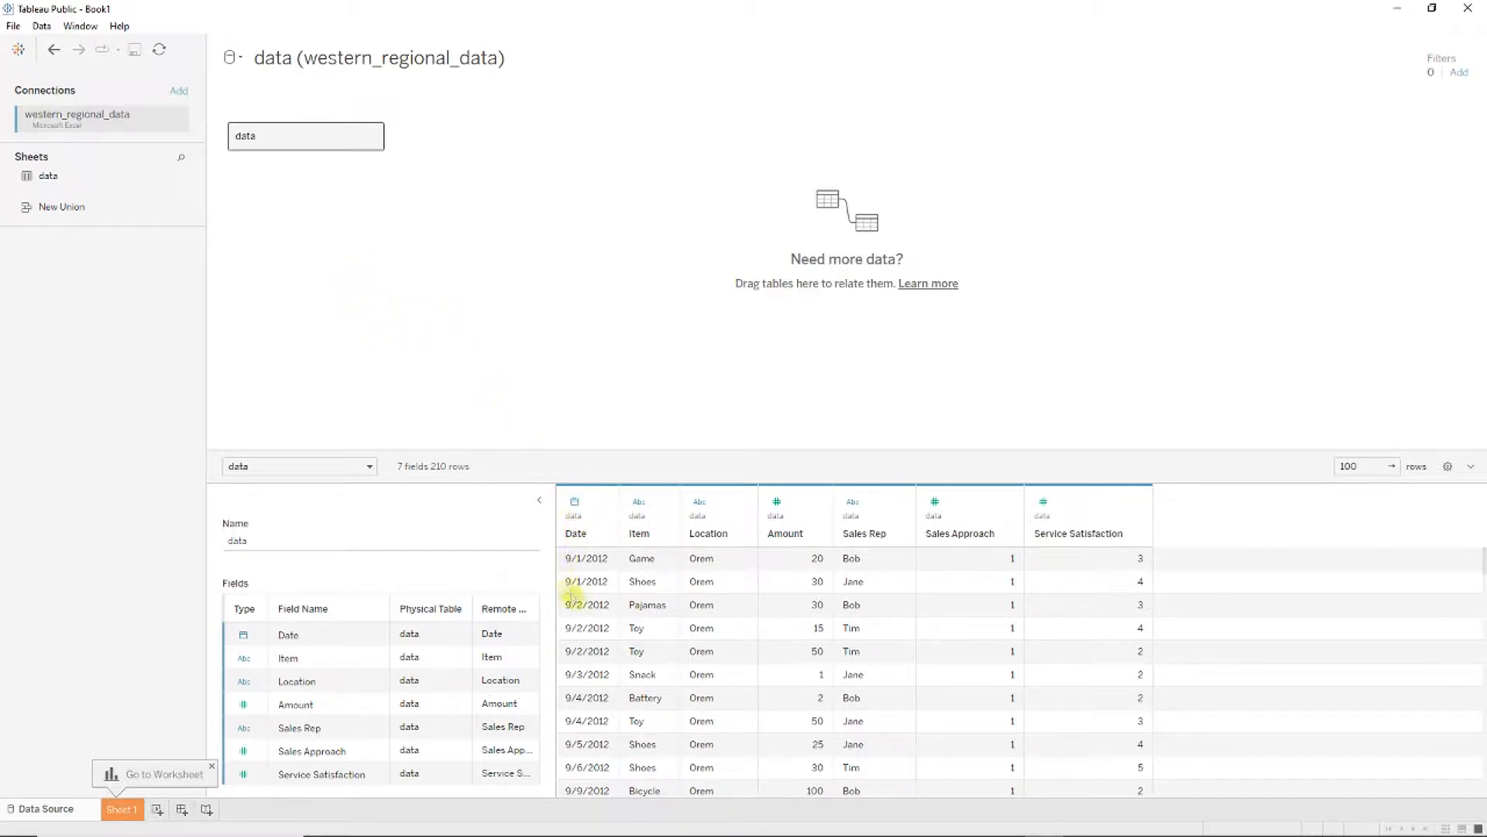
Step: Collapse the Table Details panel and switch to the empty Sheet 1 worksheet
{"action": "left_click", "coordinate": [539, 499]}
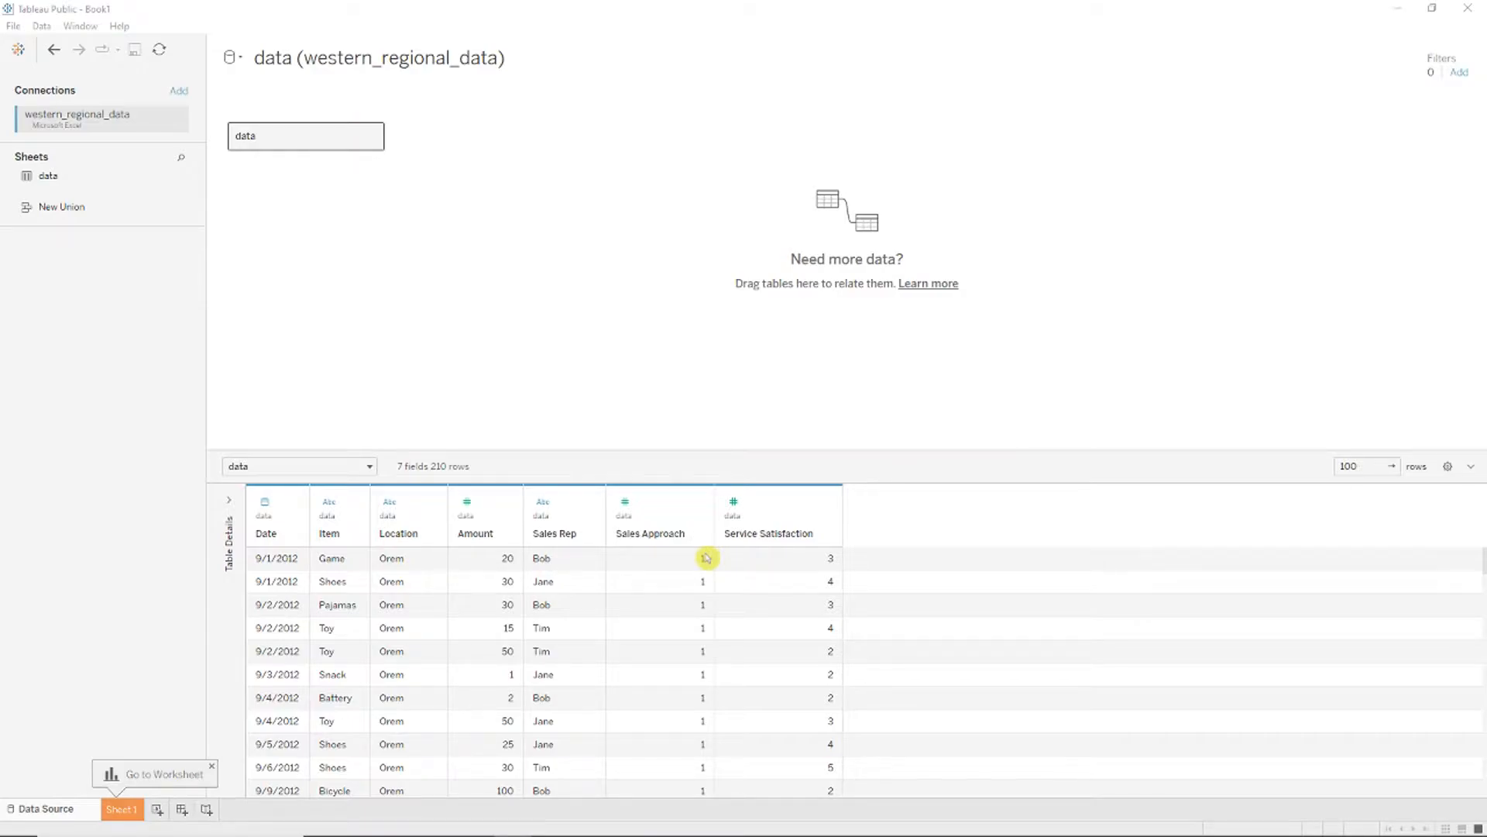
{"action": "left_click", "coordinate": [120, 811]}
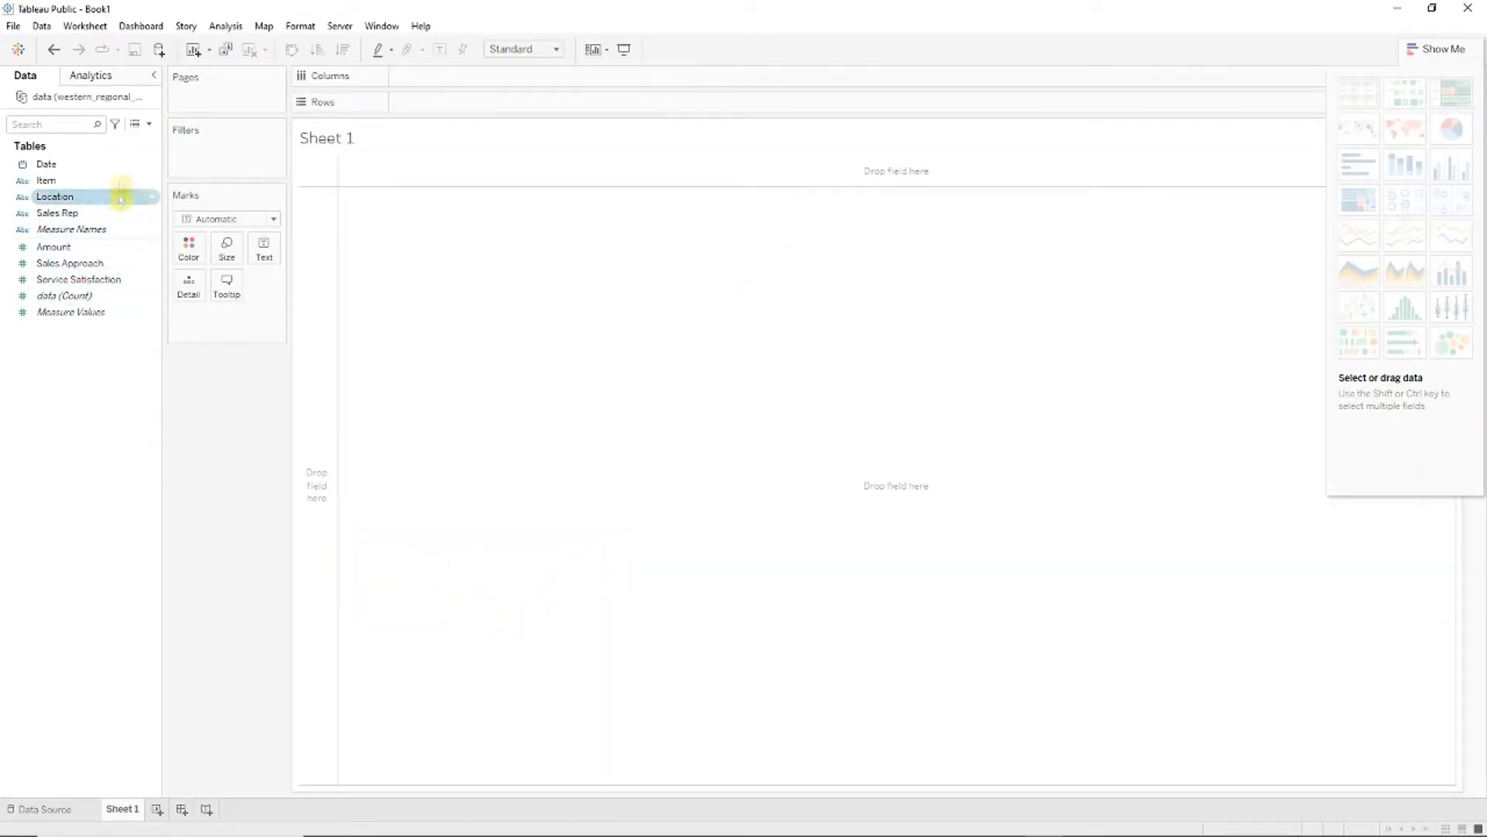
{"action": "left_click", "coordinate": [65, 295]}
{"action": "left_click", "coordinate": [86, 312], "text": "ctrl"}
{"action": "left_click", "coordinate": [87, 339]}
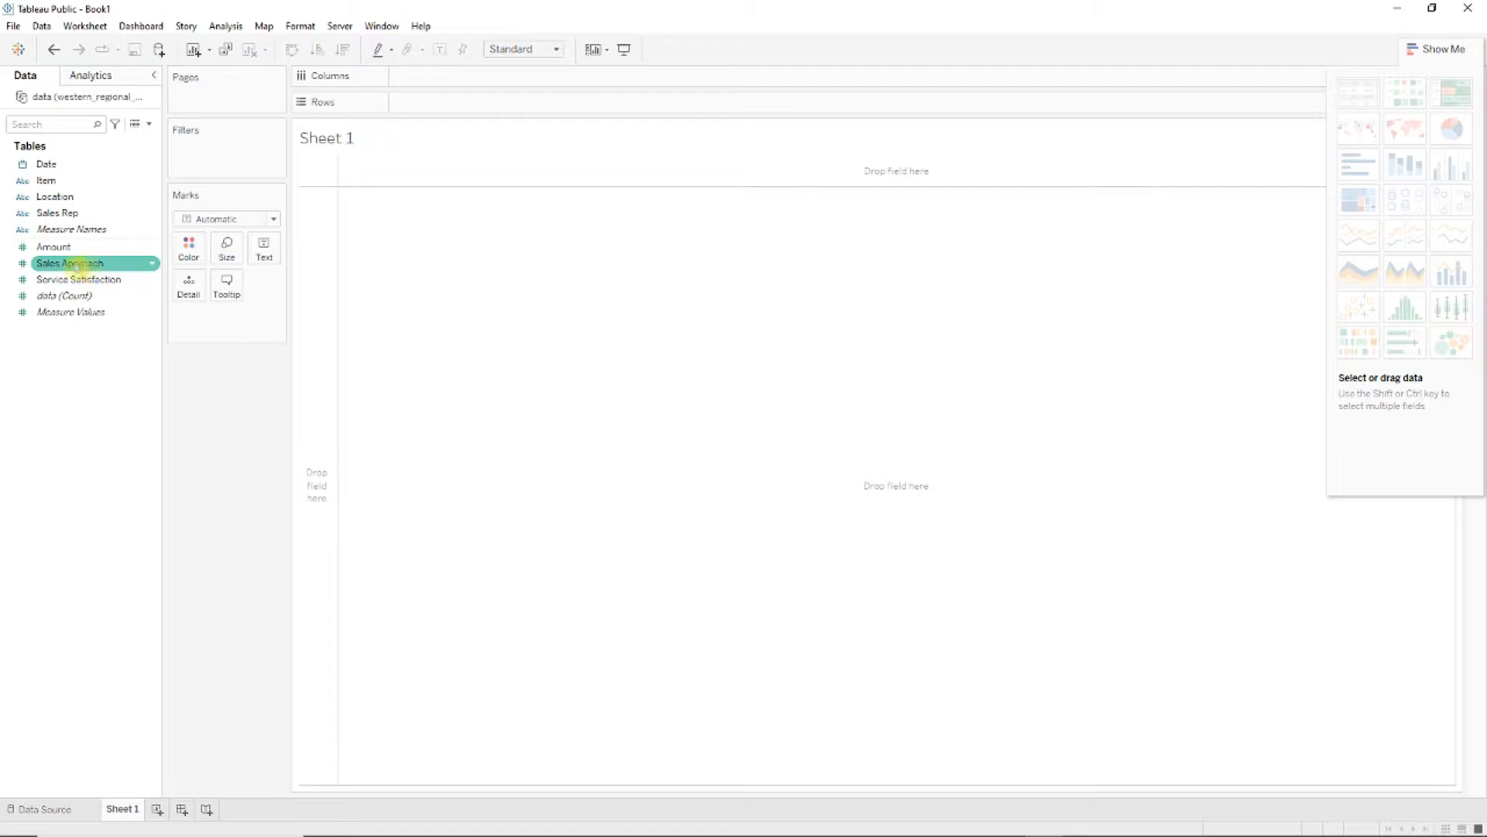
{"action": "left_click_drag", "start_coordinate": [93, 264], "coordinate": [85, 194]}
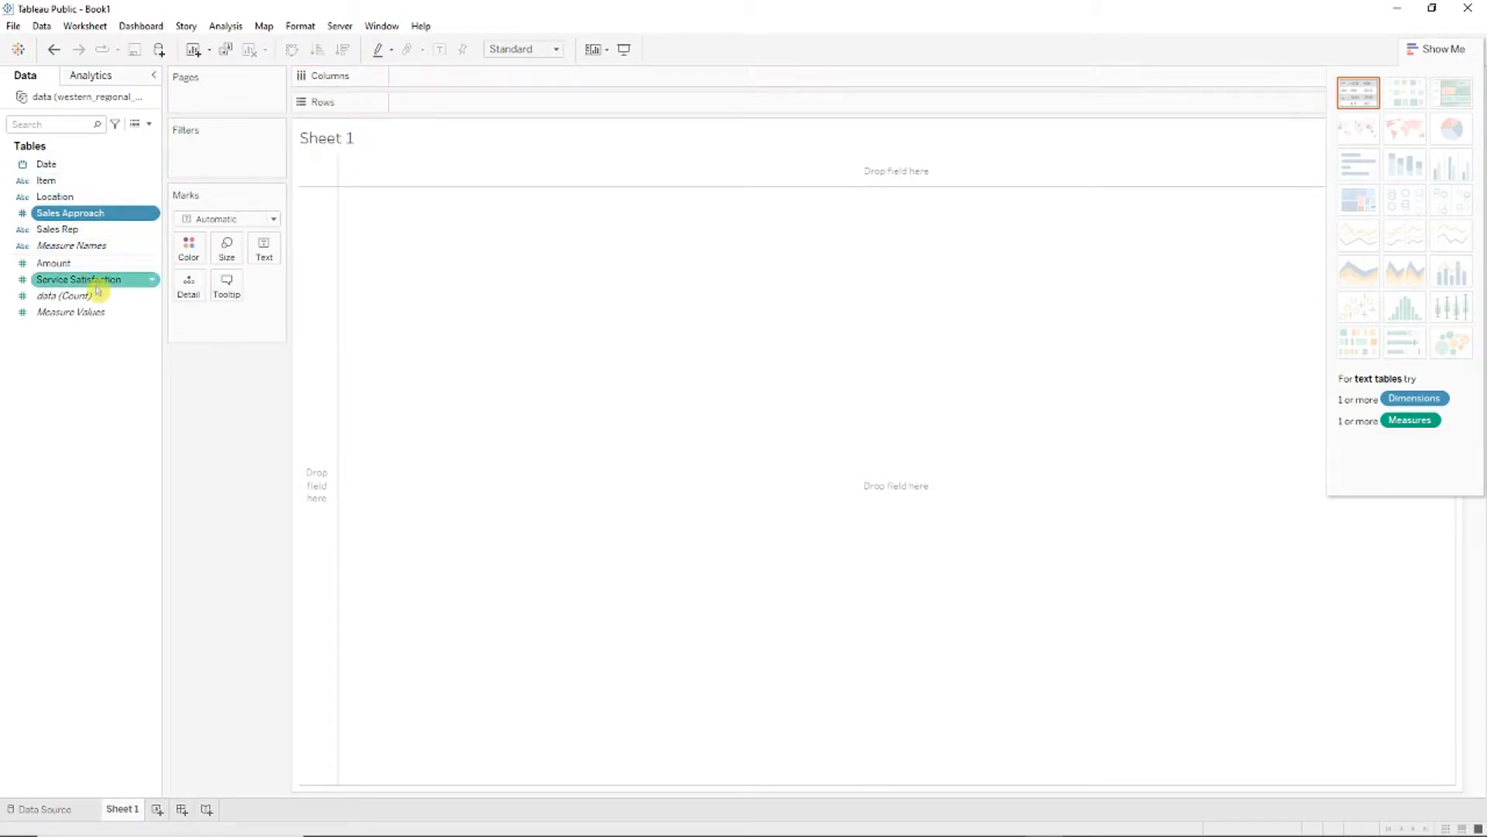
{"action": "left_click_drag", "start_coordinate": [89, 281], "coordinate": [93, 236]}
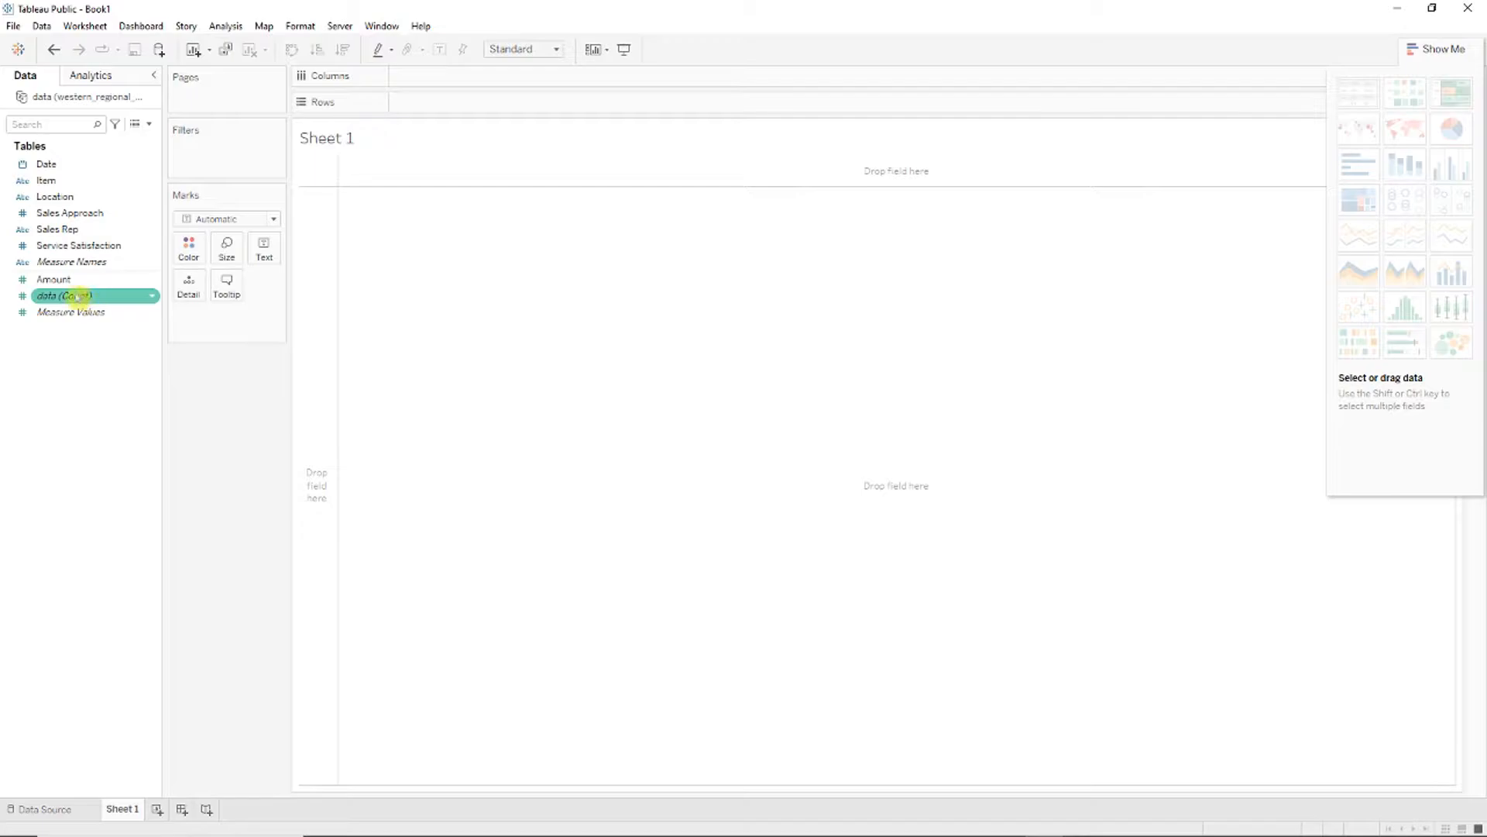
{"action": "left_click_drag", "start_coordinate": [90, 299], "coordinate": [576, 328]}
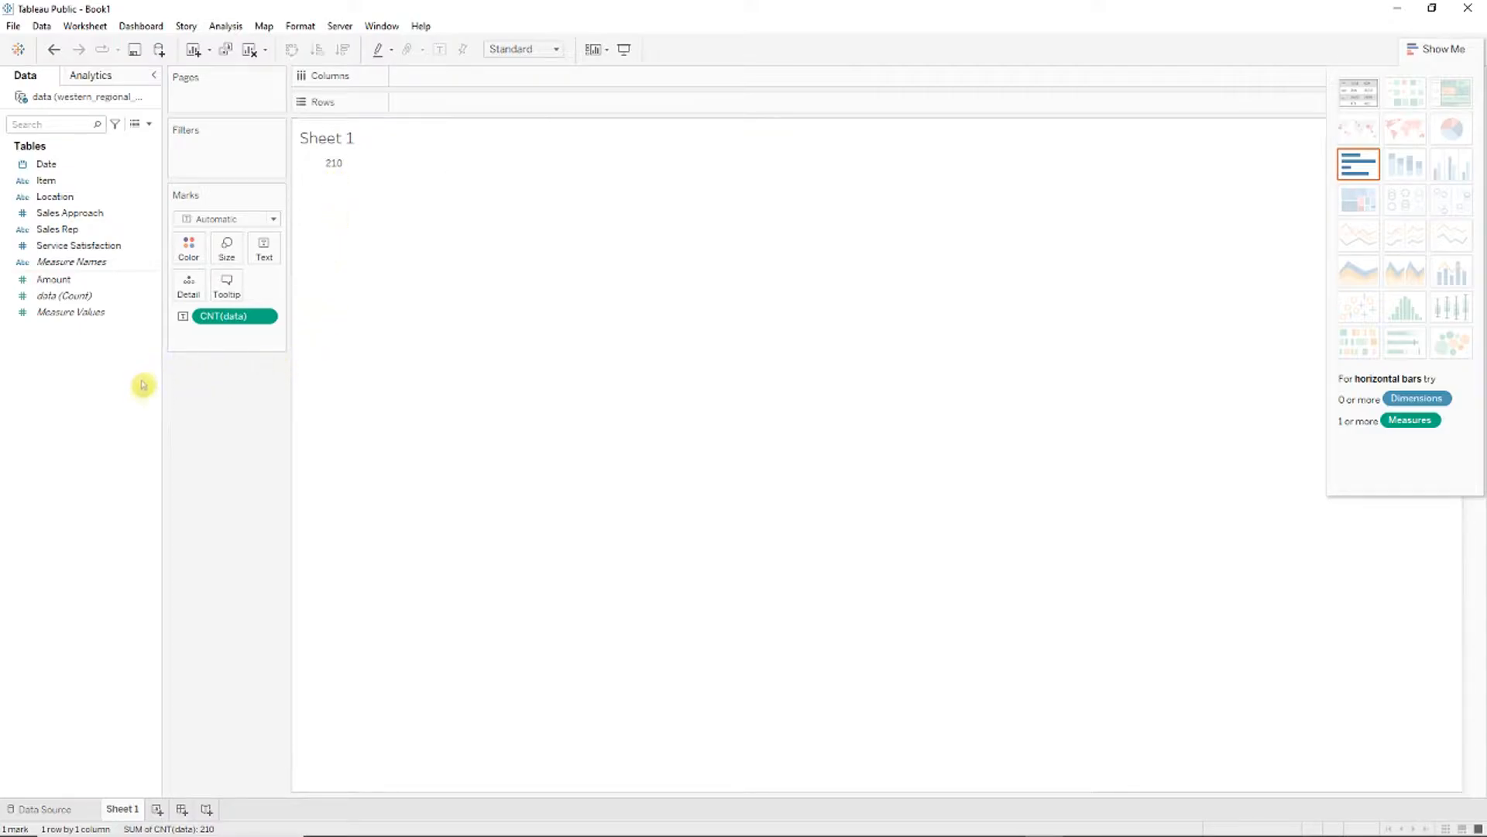
{"action": "key", "text": "ctrl+z"}
{"action": "left_click", "coordinate": [1424, 56]}
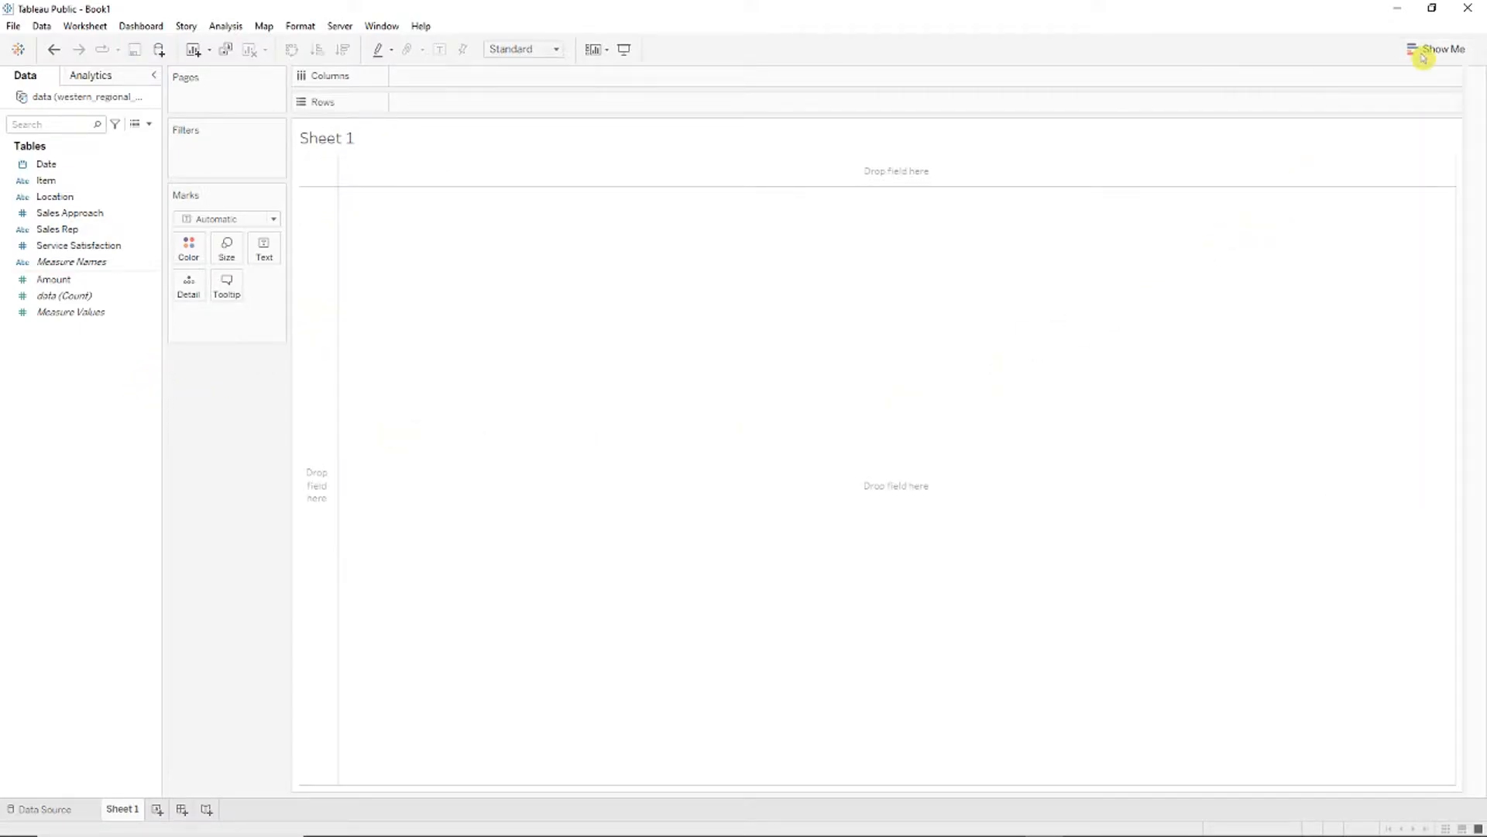
{"action": "left_click", "coordinate": [1426, 51]}
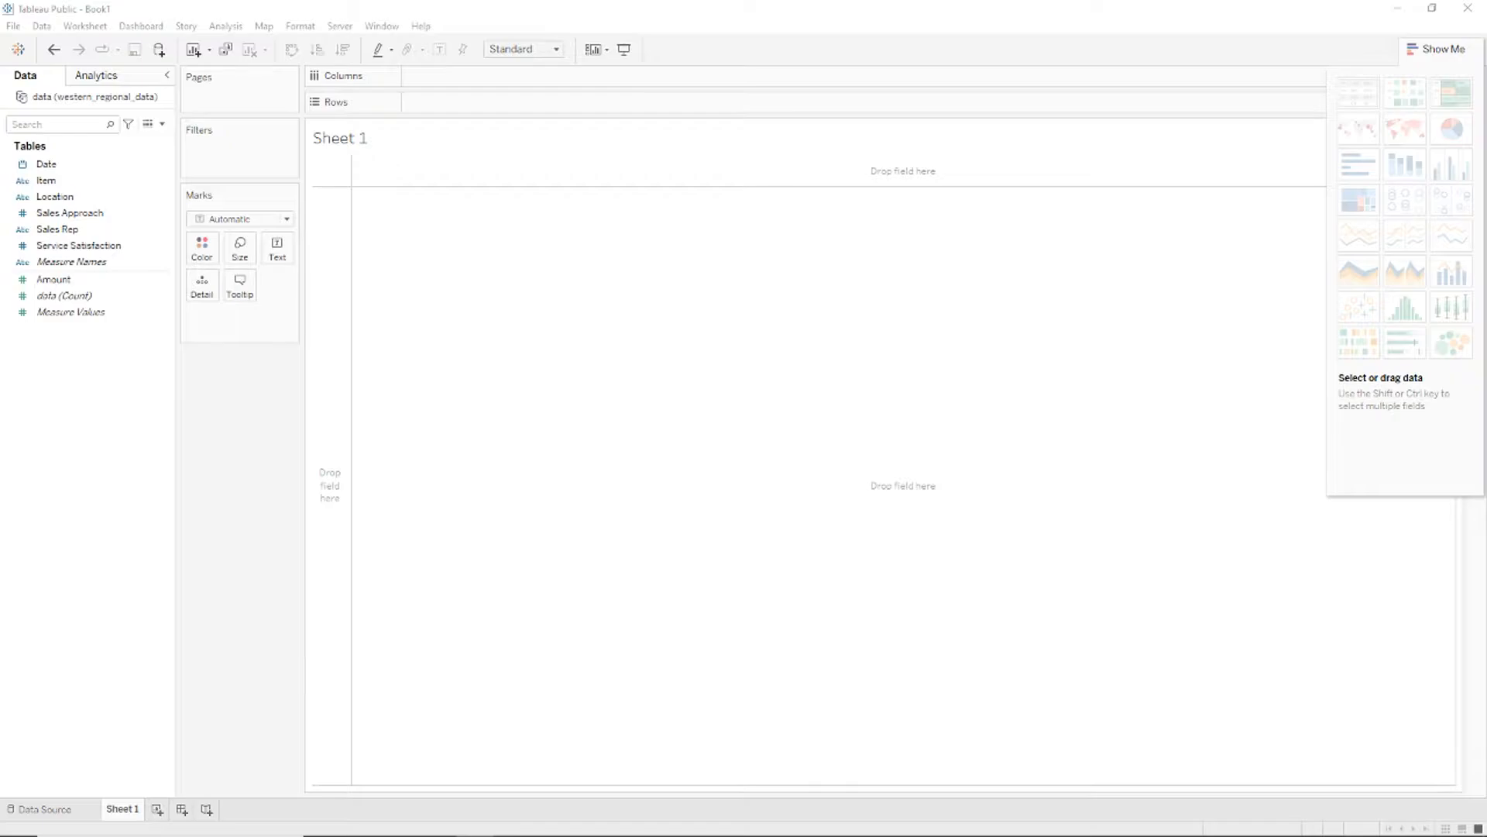
Step: Put YEAR(Date) on Rows and SUM(Amount) on Columns as horizontal bars, showing 2012 at 10,402
{"action": "left_click", "coordinate": [65, 282]}
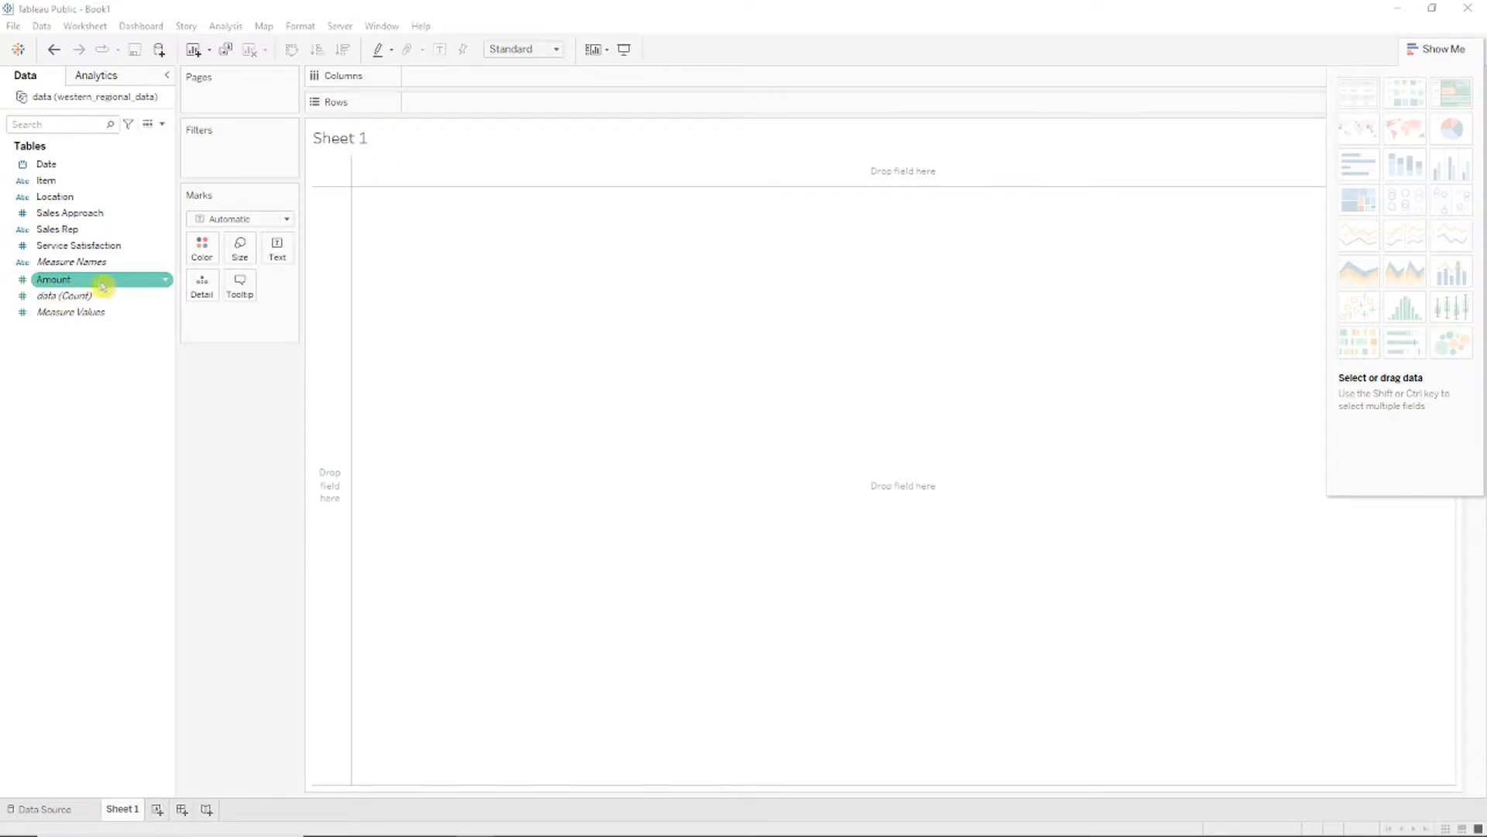
{"action": "left_click", "coordinate": [99, 165]}
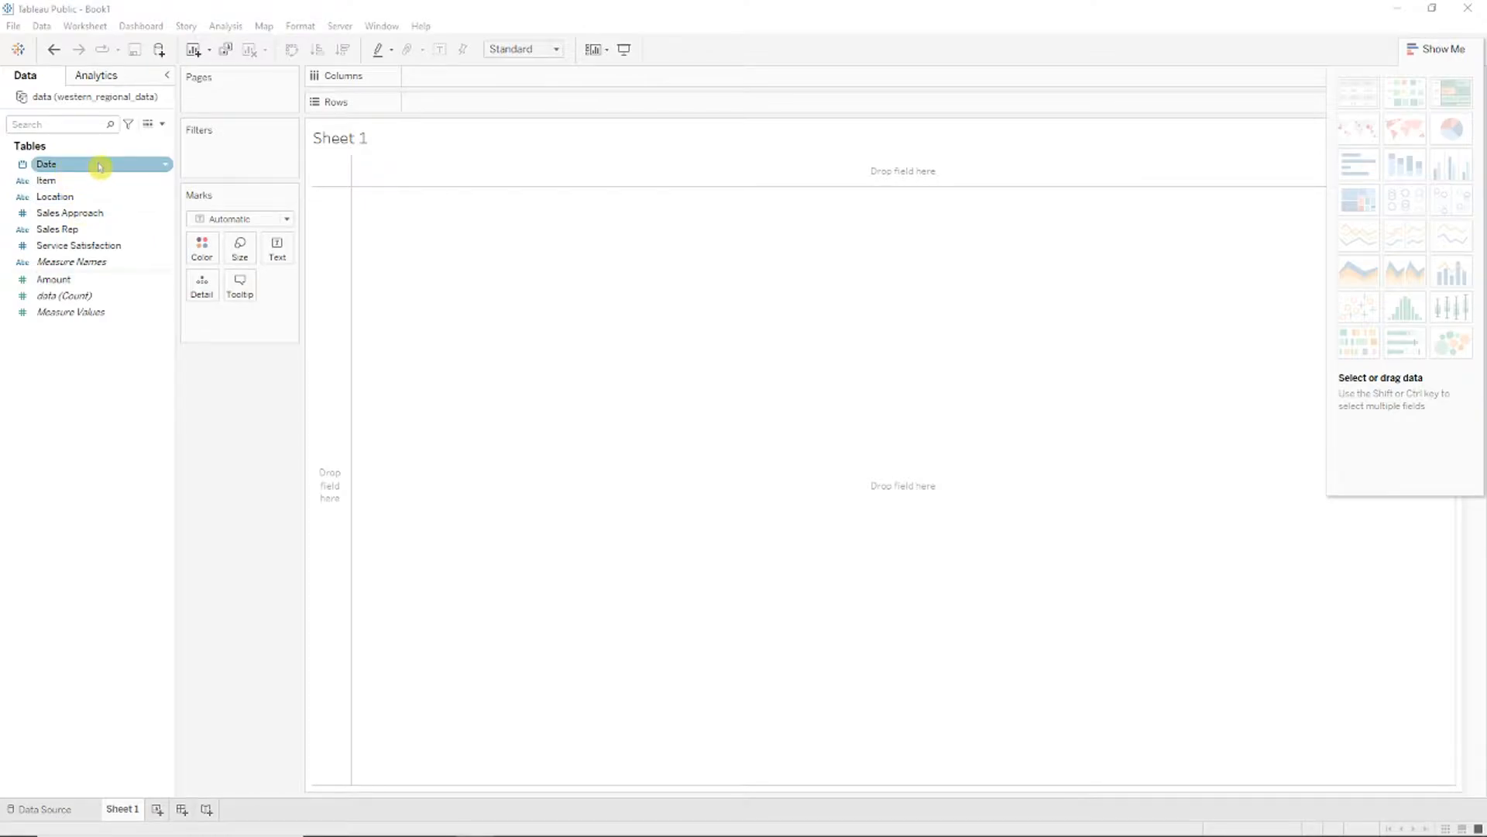
{"action": "left_click", "coordinate": [90, 164], "text": "ctrl"}
{"action": "left_click", "coordinate": [71, 164]}
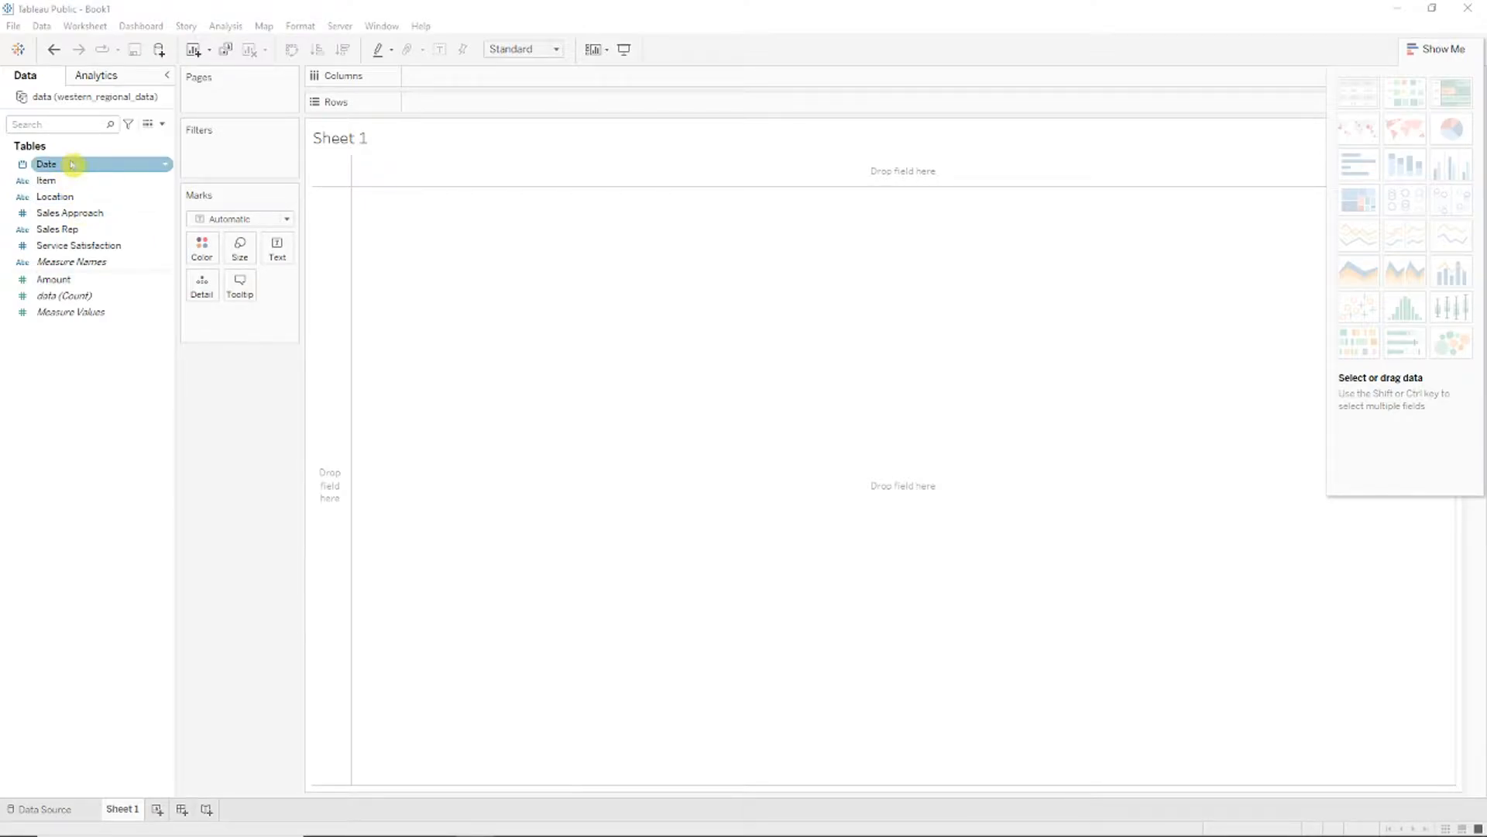
{"action": "left_click_drag", "start_coordinate": [86, 169], "coordinate": [464, 103]}
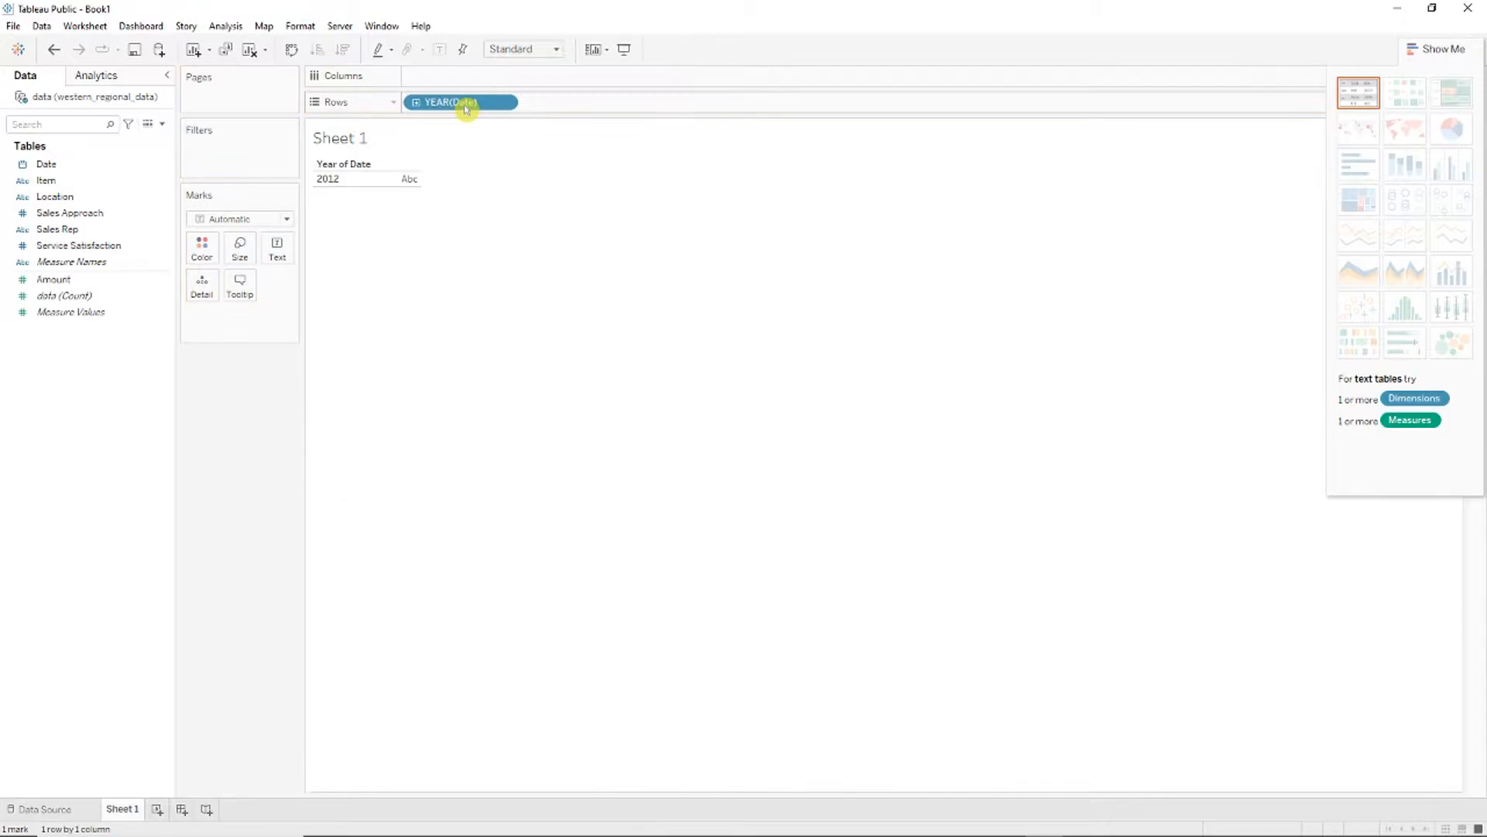
{"action": "left_click_drag", "start_coordinate": [77, 278], "coordinate": [465, 78]}
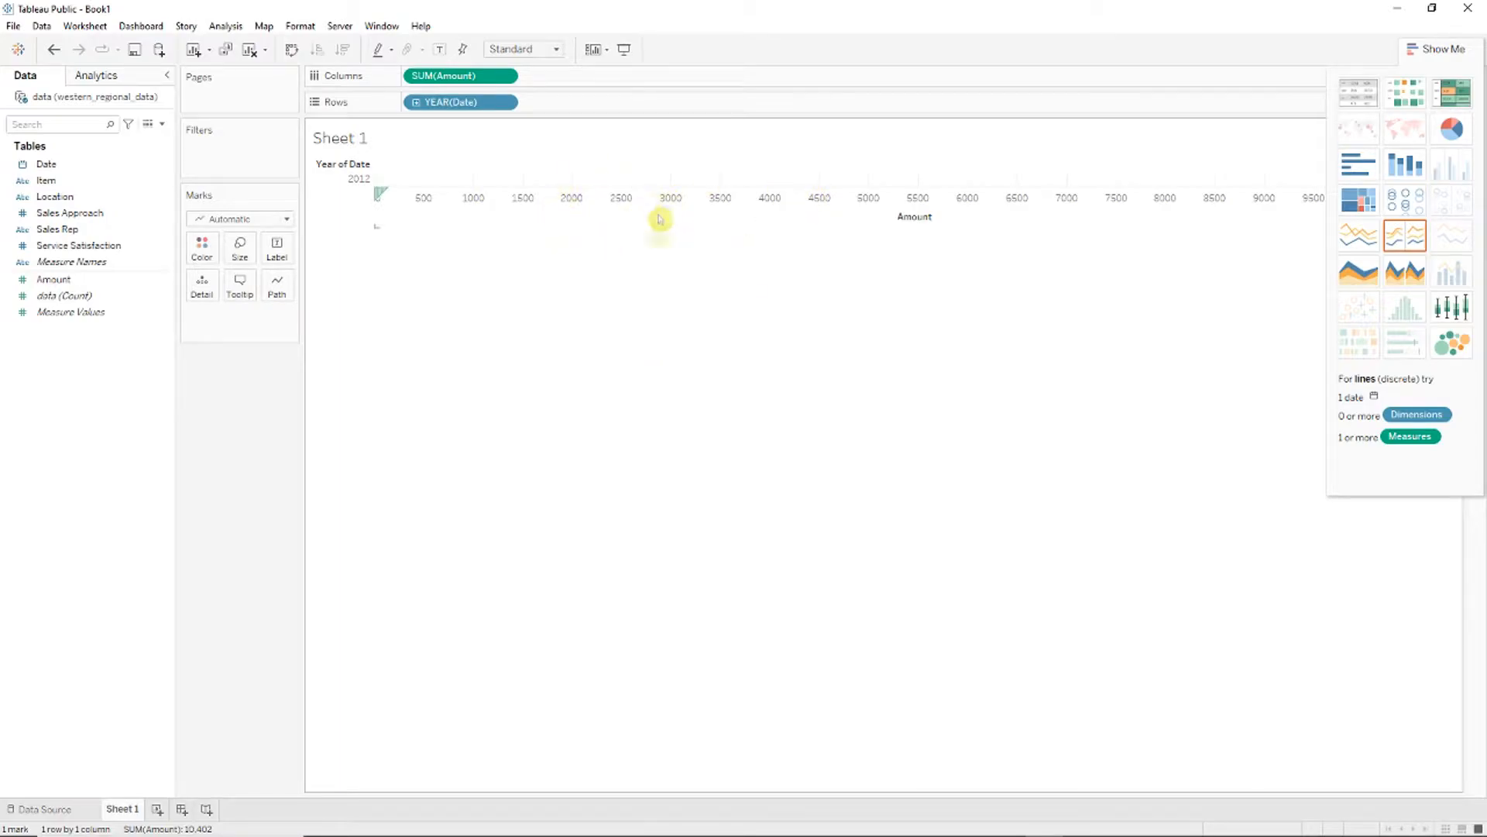
{"action": "left_click", "coordinate": [1361, 166]}
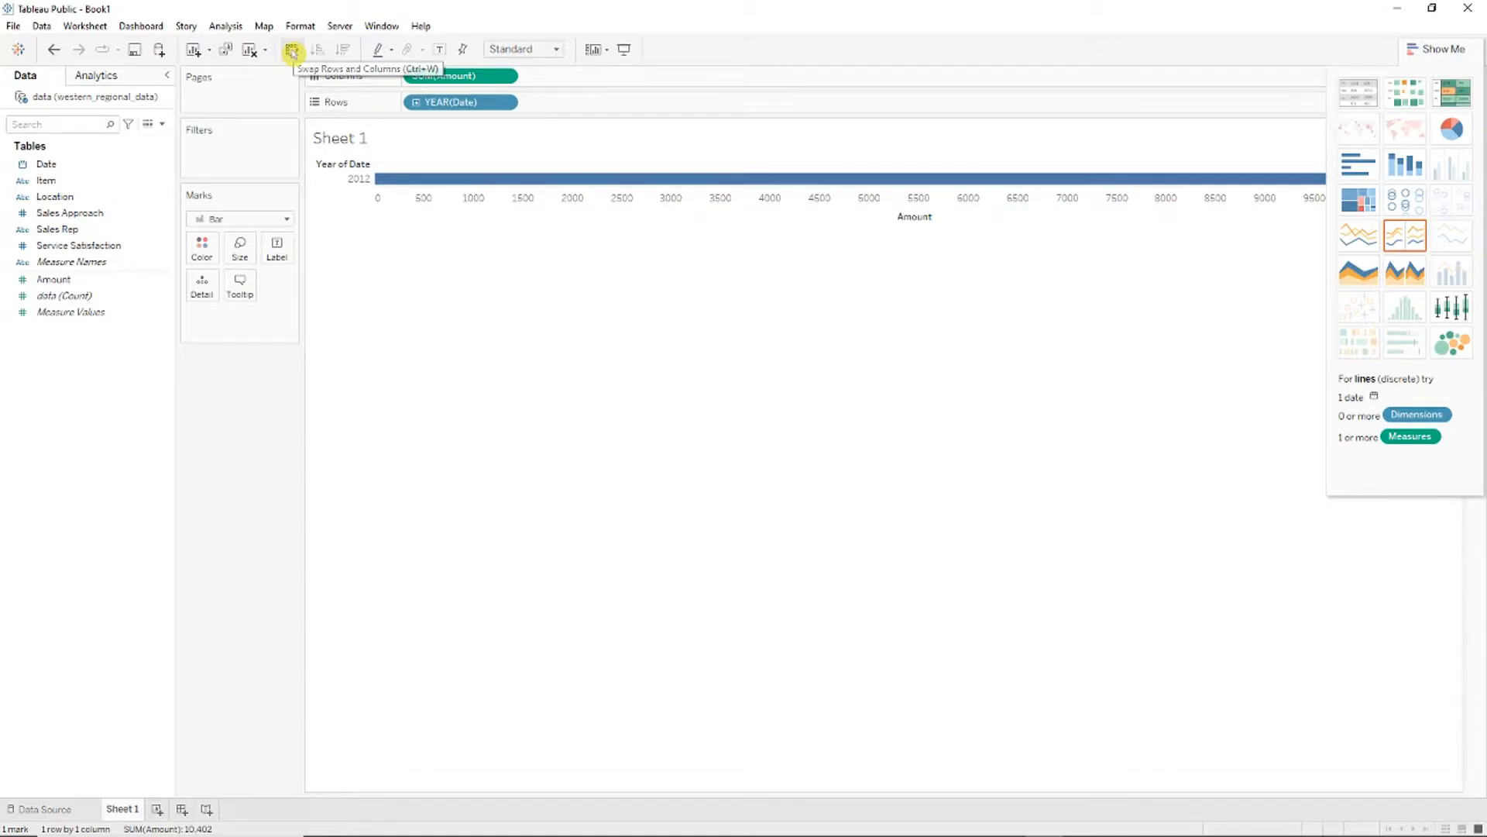
Step: Swap to a vertical bar, drill Date down to quarters and months, and remove the year level
{"action": "left_click", "coordinate": [292, 52]}
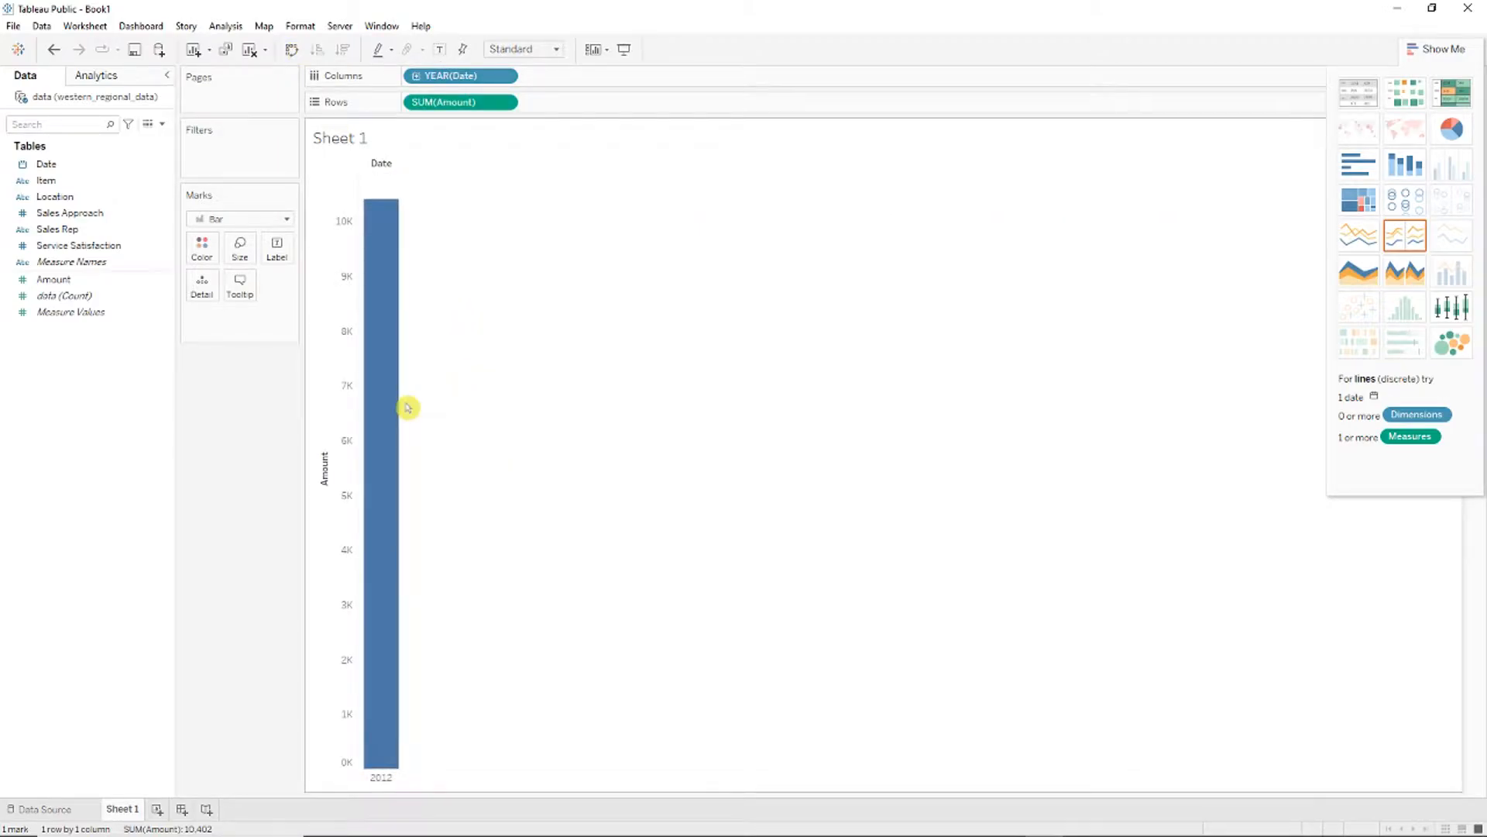
{"action": "left_click_drag", "start_coordinate": [405, 405], "coordinate": [445, 405]}
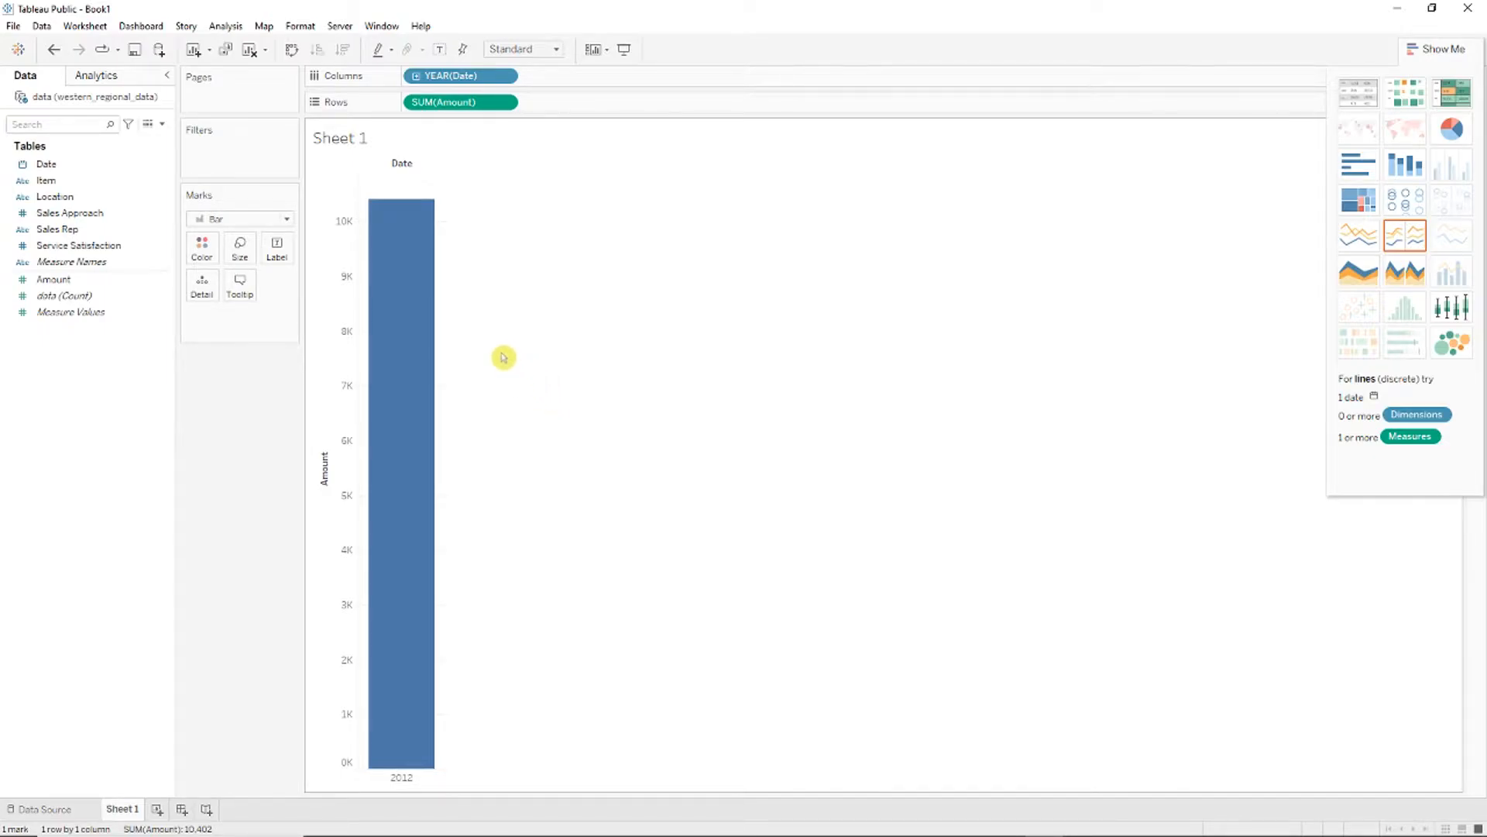
{"action": "left_click", "coordinate": [416, 77]}
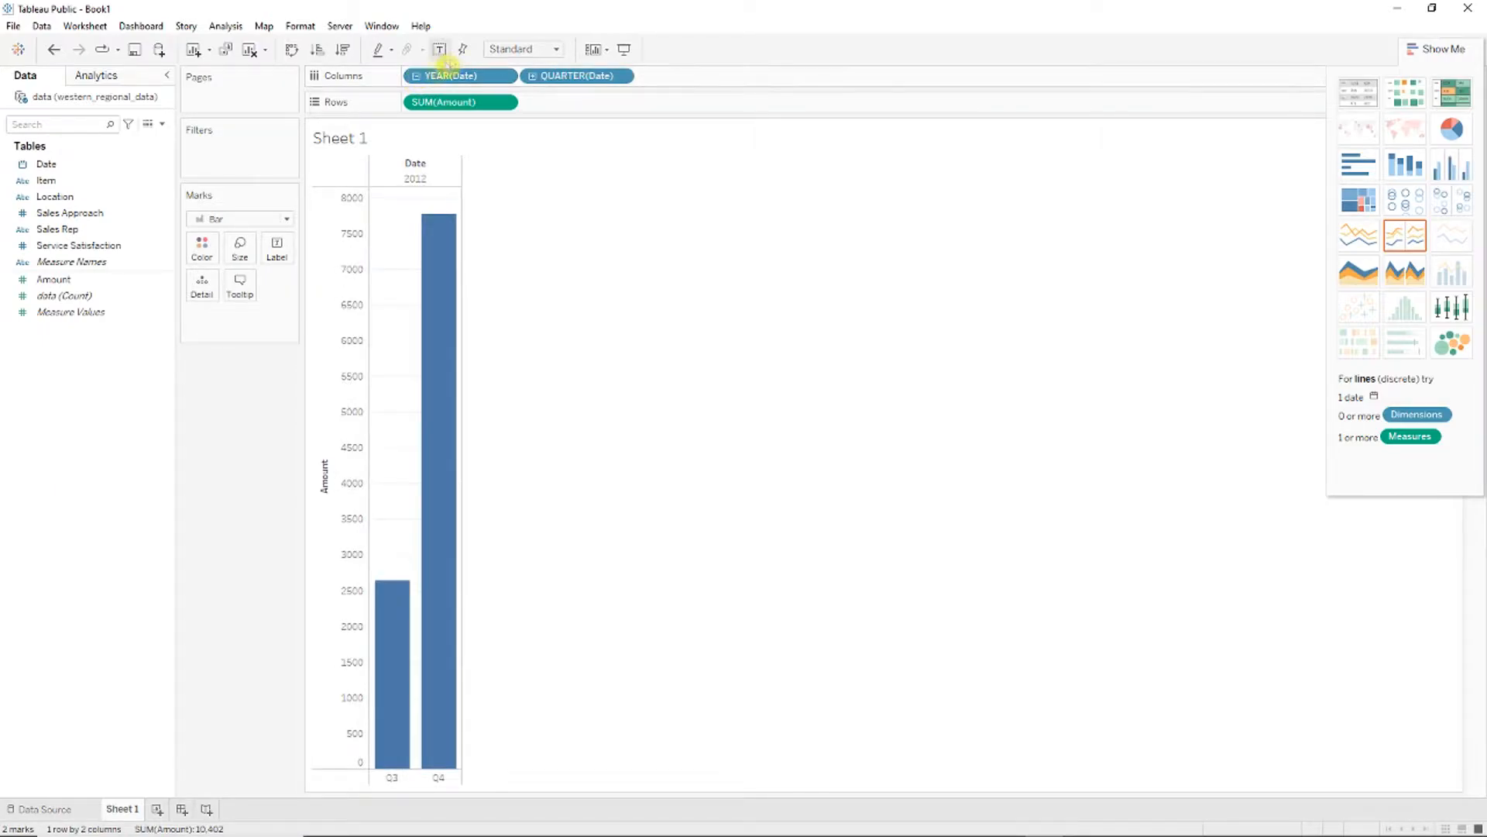
{"action": "left_click", "coordinate": [533, 77]}
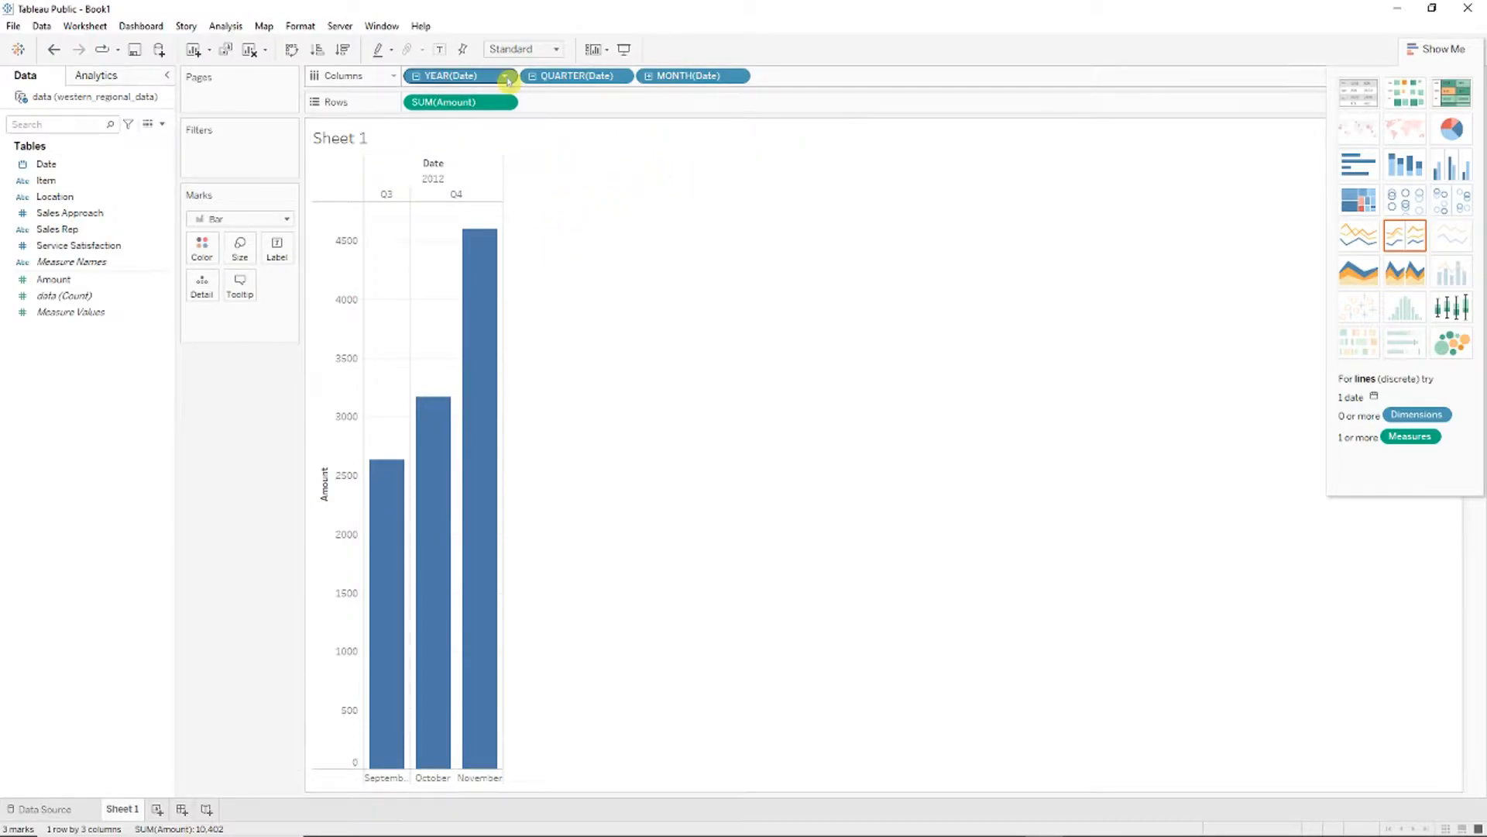
{"action": "left_click", "coordinate": [505, 77]}
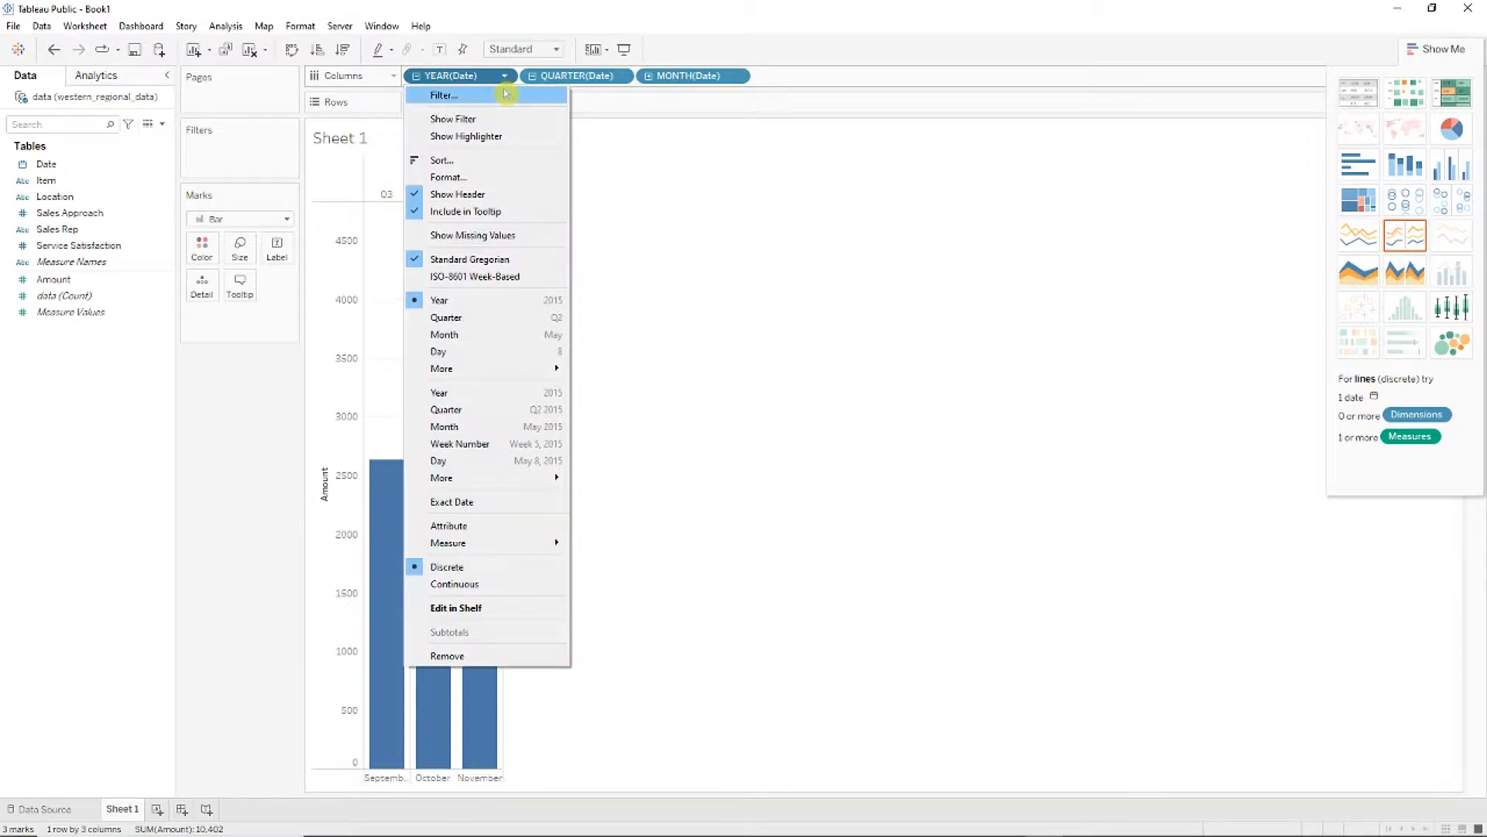
{"action": "left_click", "coordinate": [471, 657]}
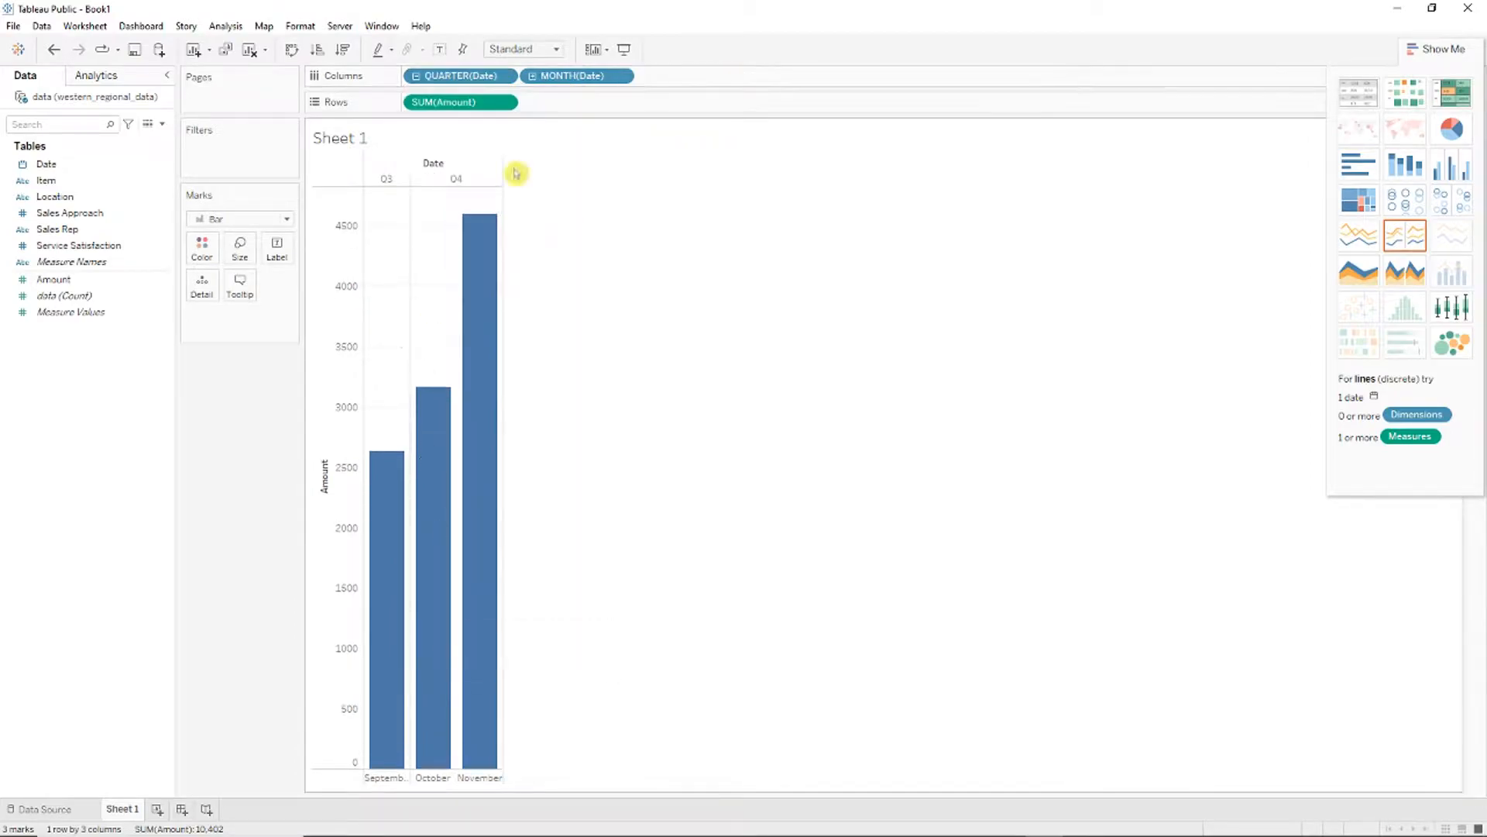
Step: Remove QUARTER(Date), widen the September–November bars, and hide the Date field label
{"action": "left_click", "coordinate": [504, 78]}
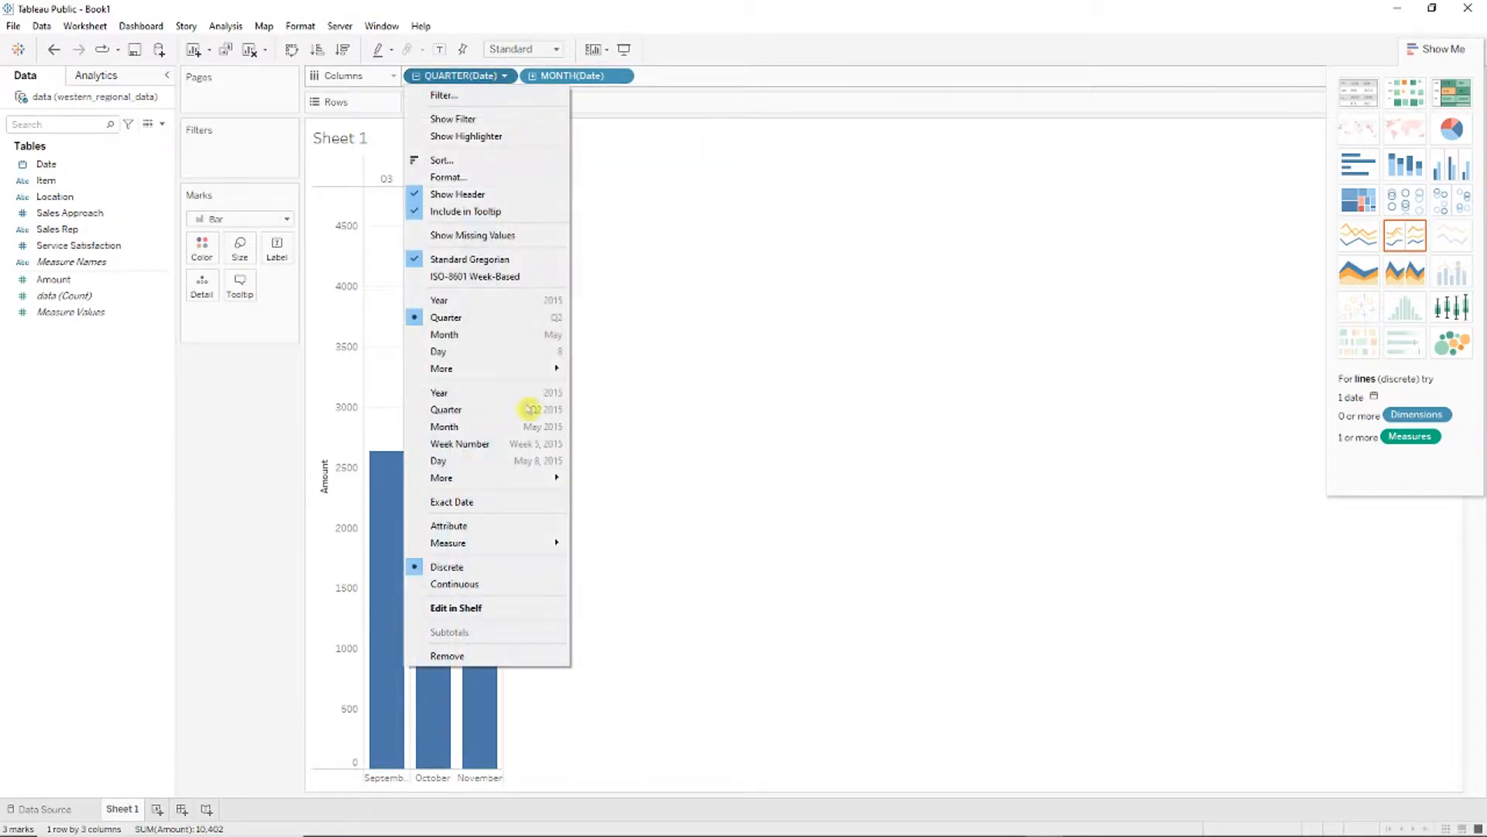
{"action": "left_click", "coordinate": [471, 655]}
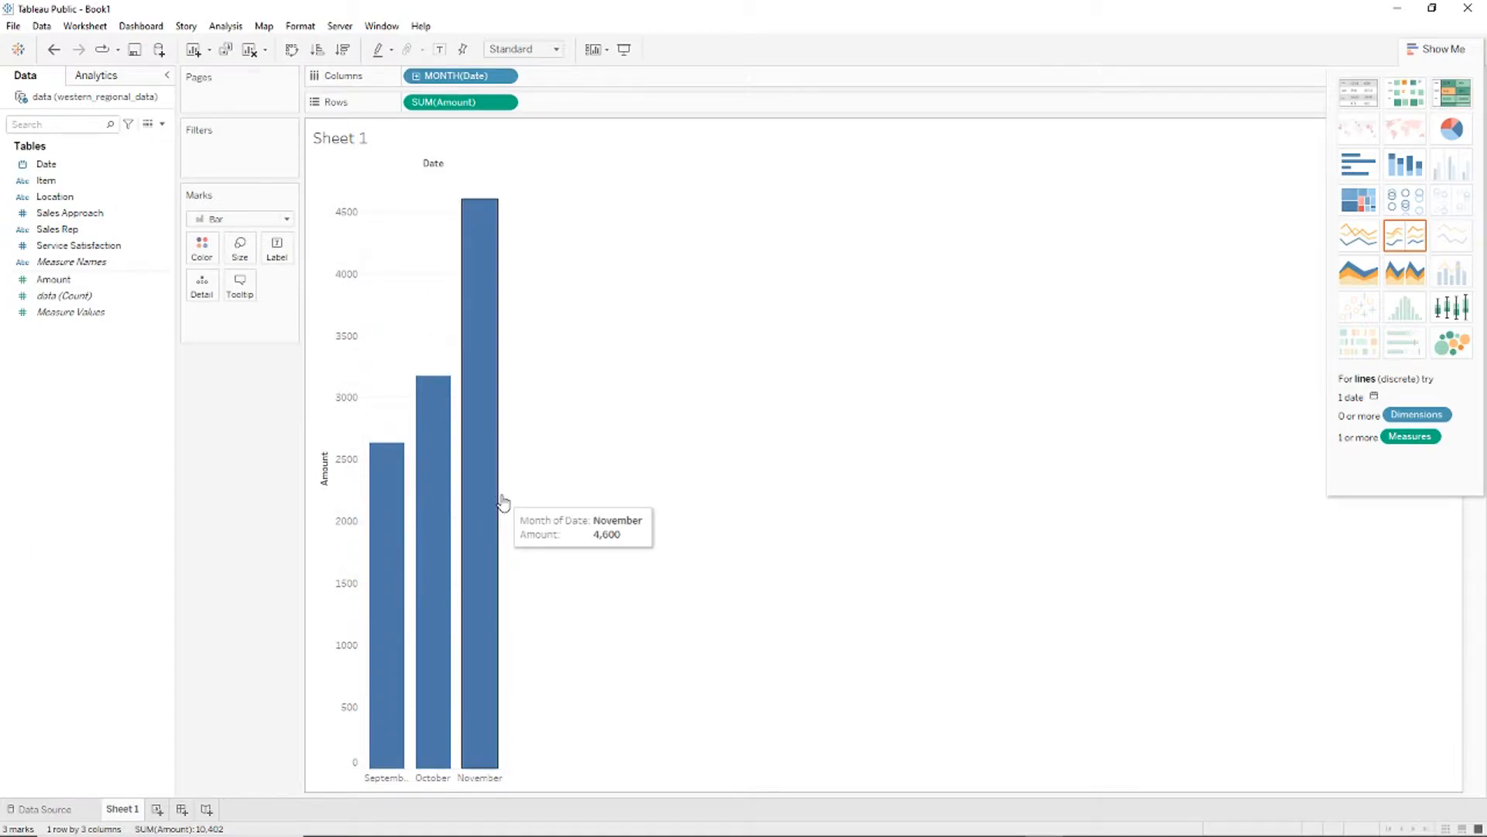
{"action": "left_click_drag", "start_coordinate": [503, 494], "coordinate": [604, 535]}
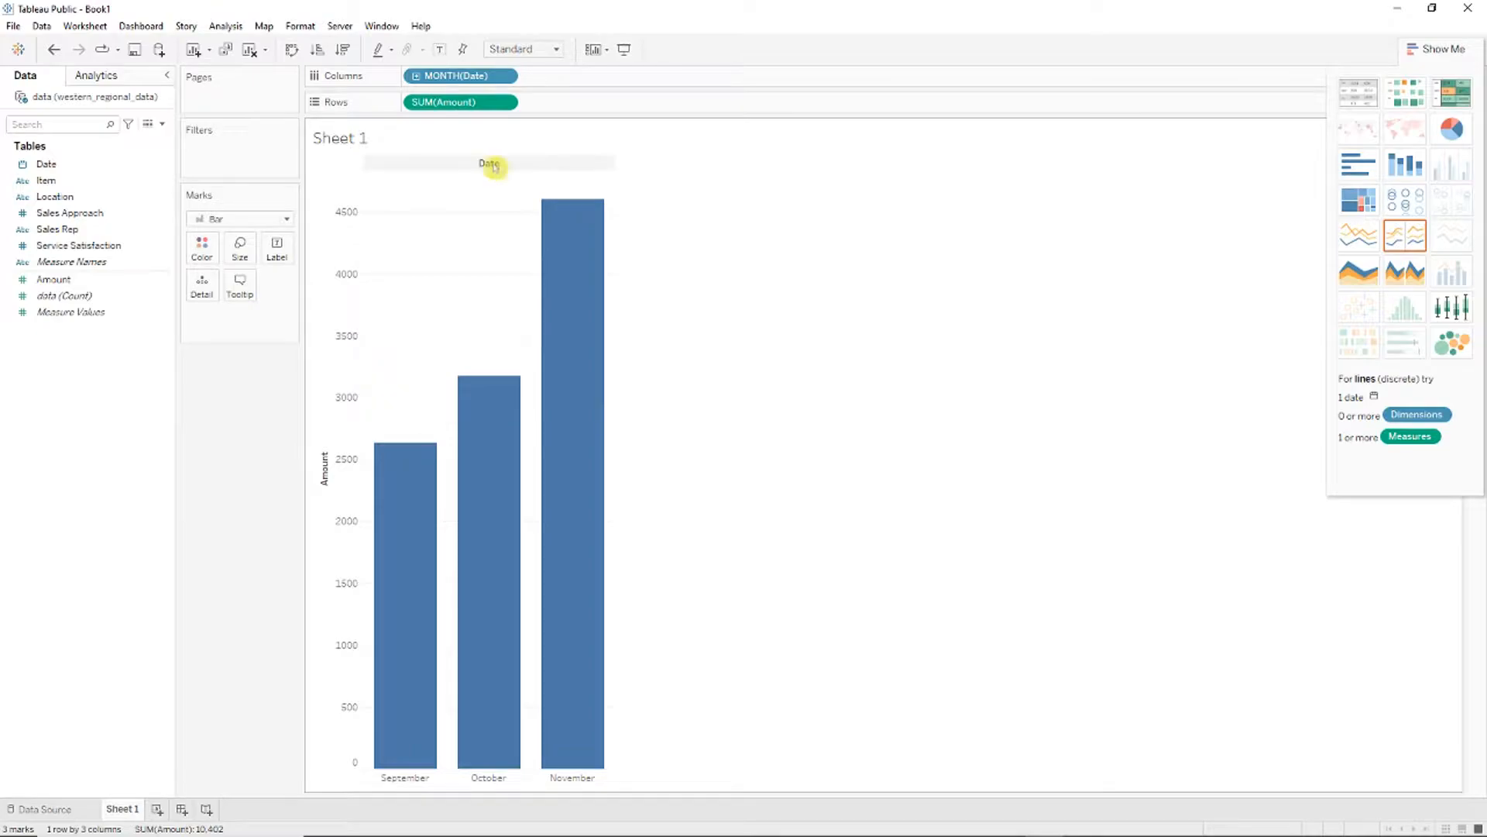
{"action": "right_click", "coordinate": [518, 167]}
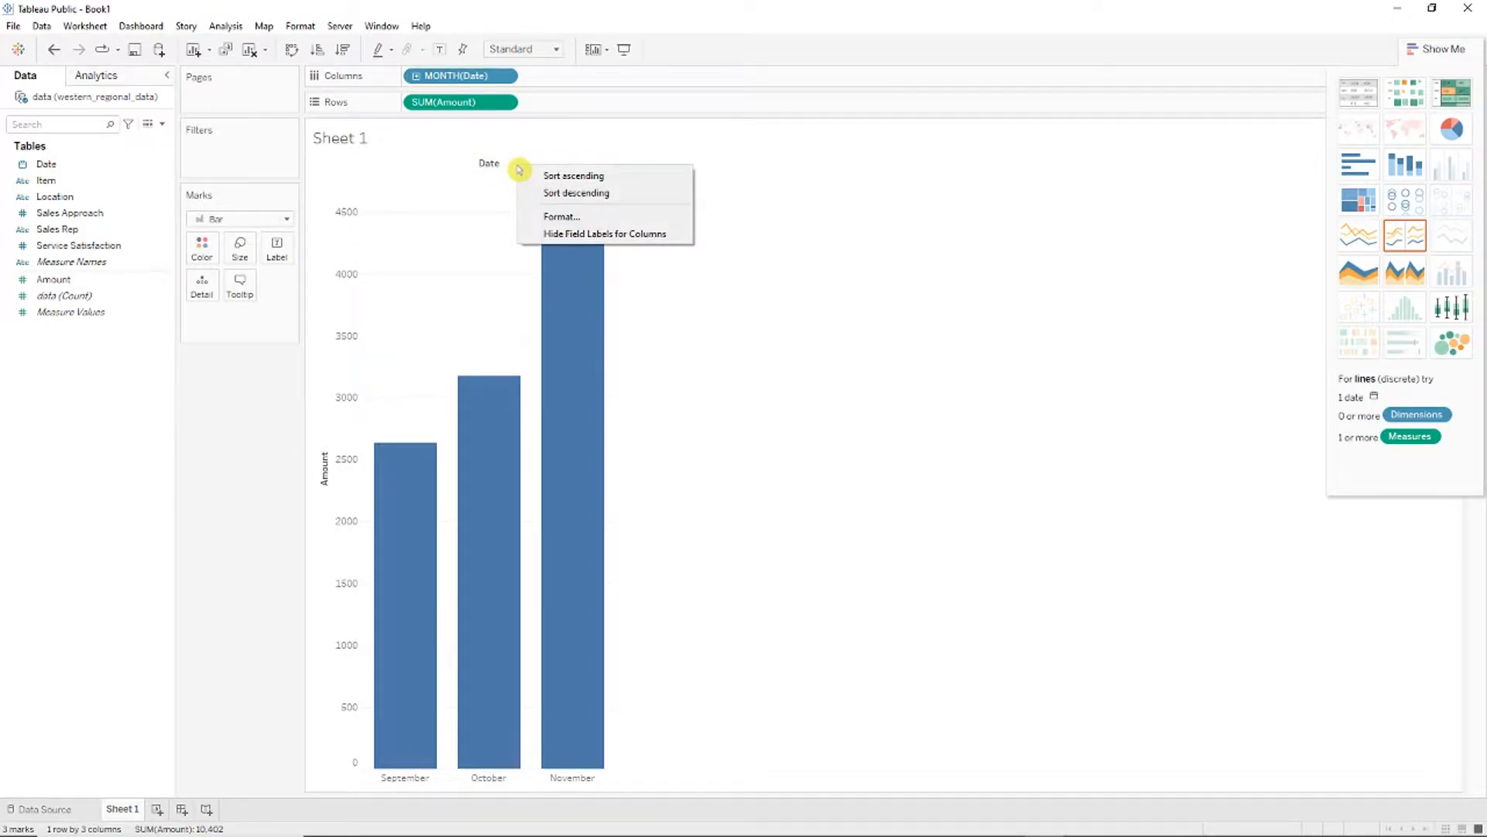
{"action": "left_click", "coordinate": [654, 237]}
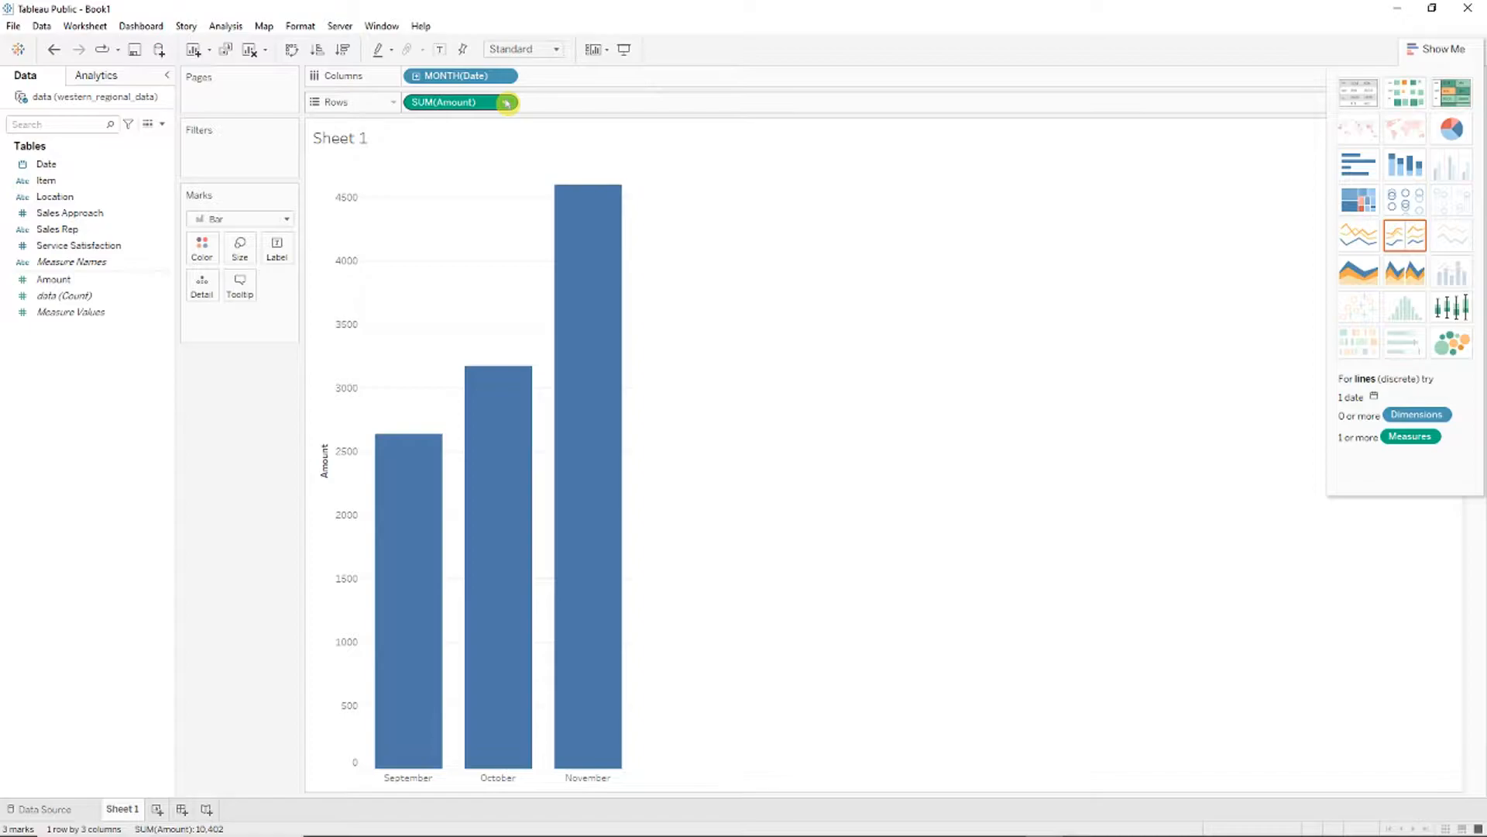
{"action": "mouse_move", "coordinate": [569, 329]}
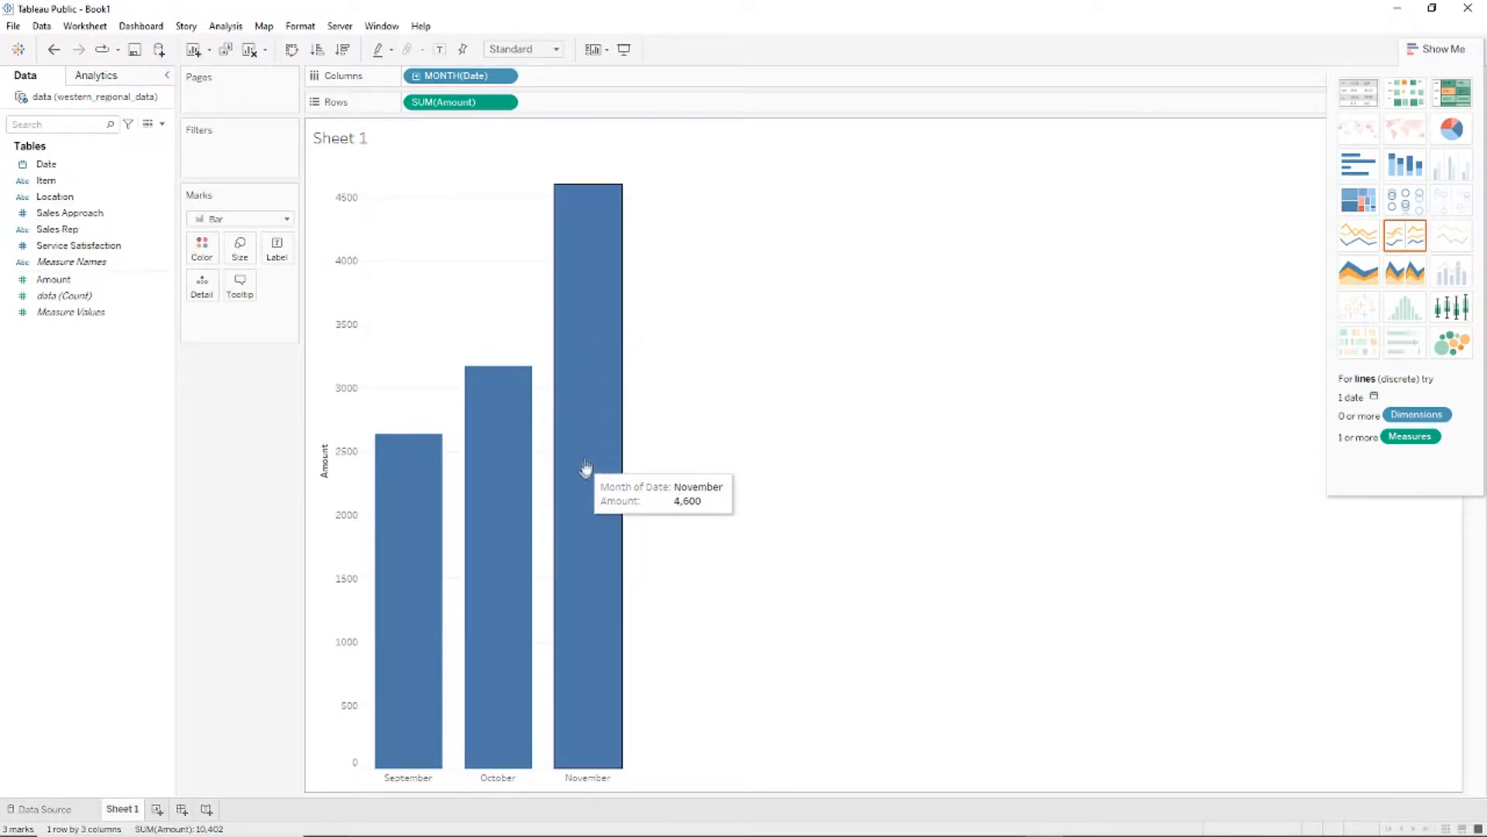
{"action": "left_click", "coordinate": [781, 248]}
{"action": "left_click", "coordinate": [506, 103]}
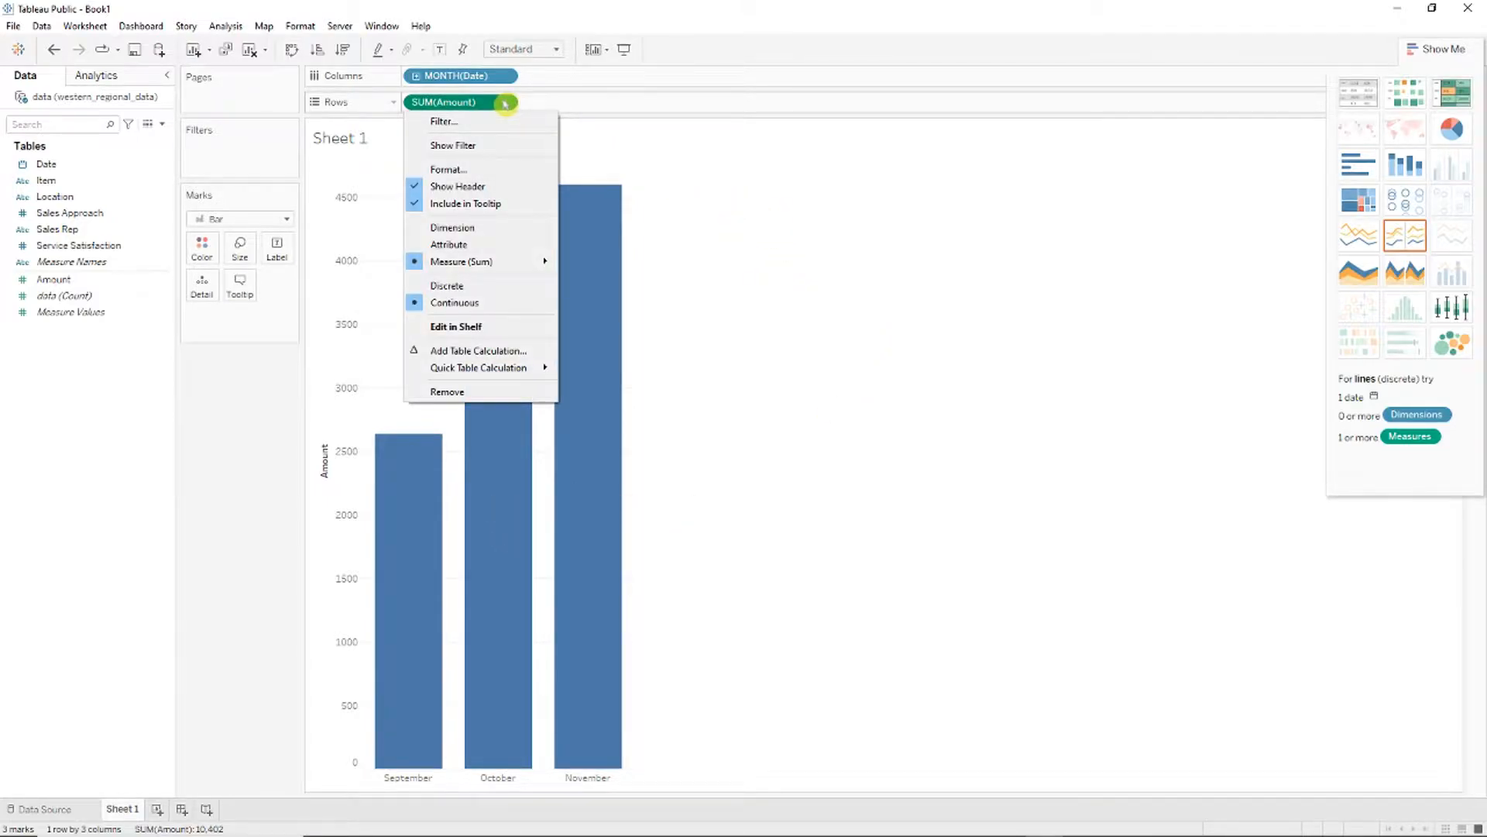
{"action": "mouse_move", "coordinate": [508, 263]}
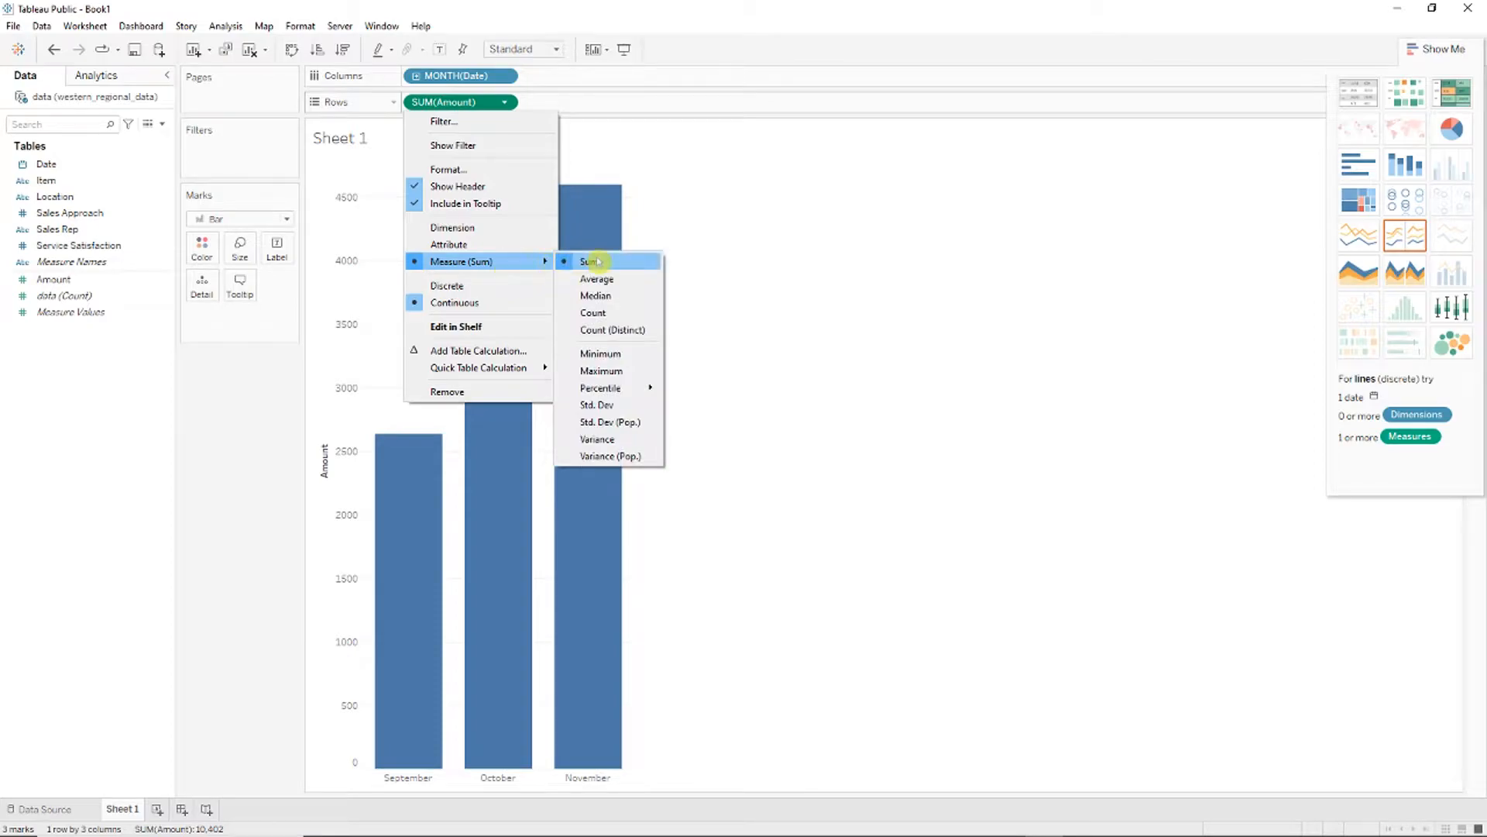
{"action": "left_click", "coordinate": [622, 315]}
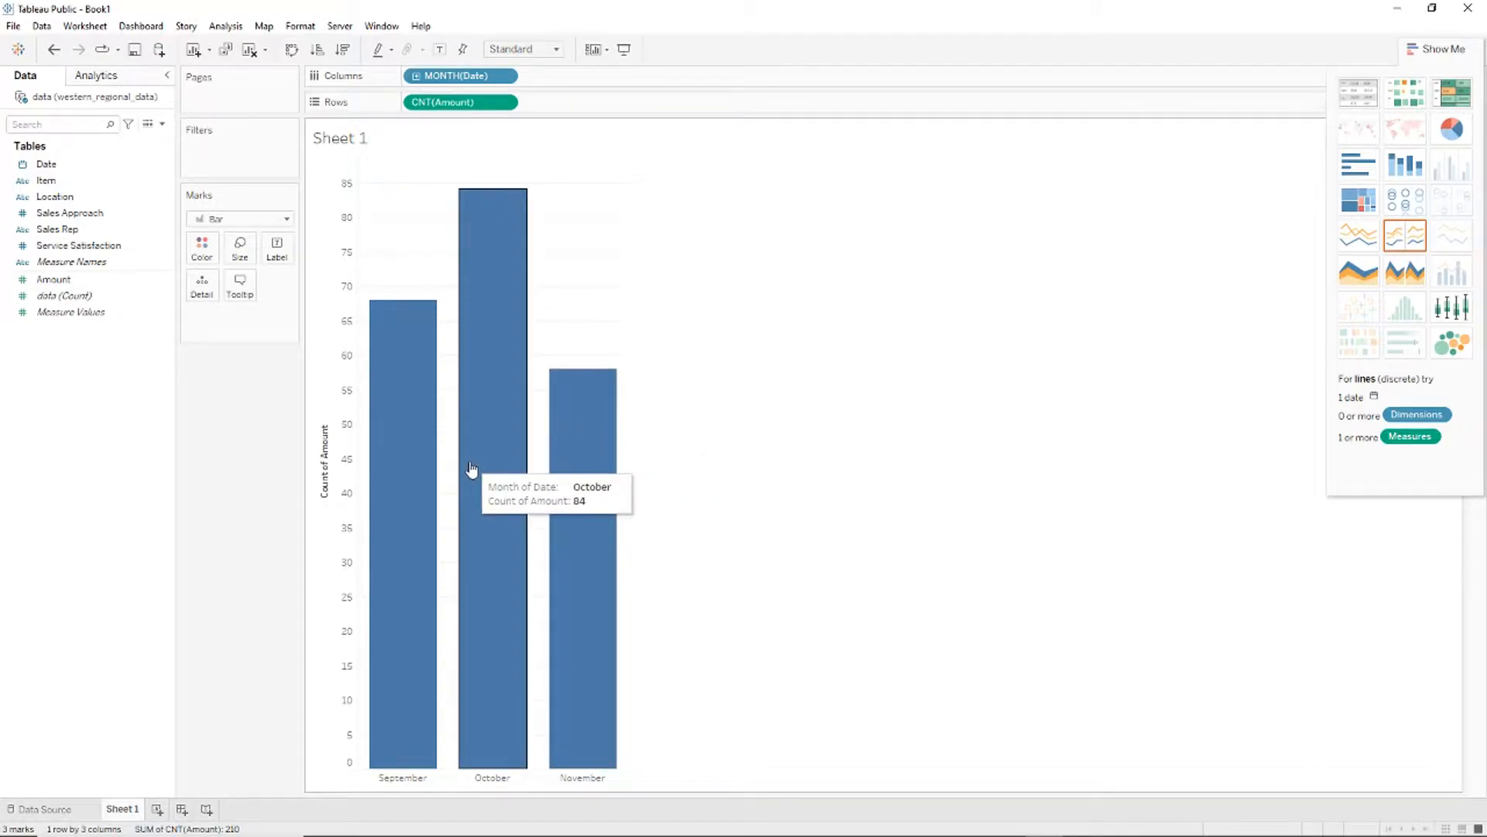
{"action": "left_click", "coordinate": [504, 102]}
{"action": "mouse_move", "coordinate": [505, 258]}
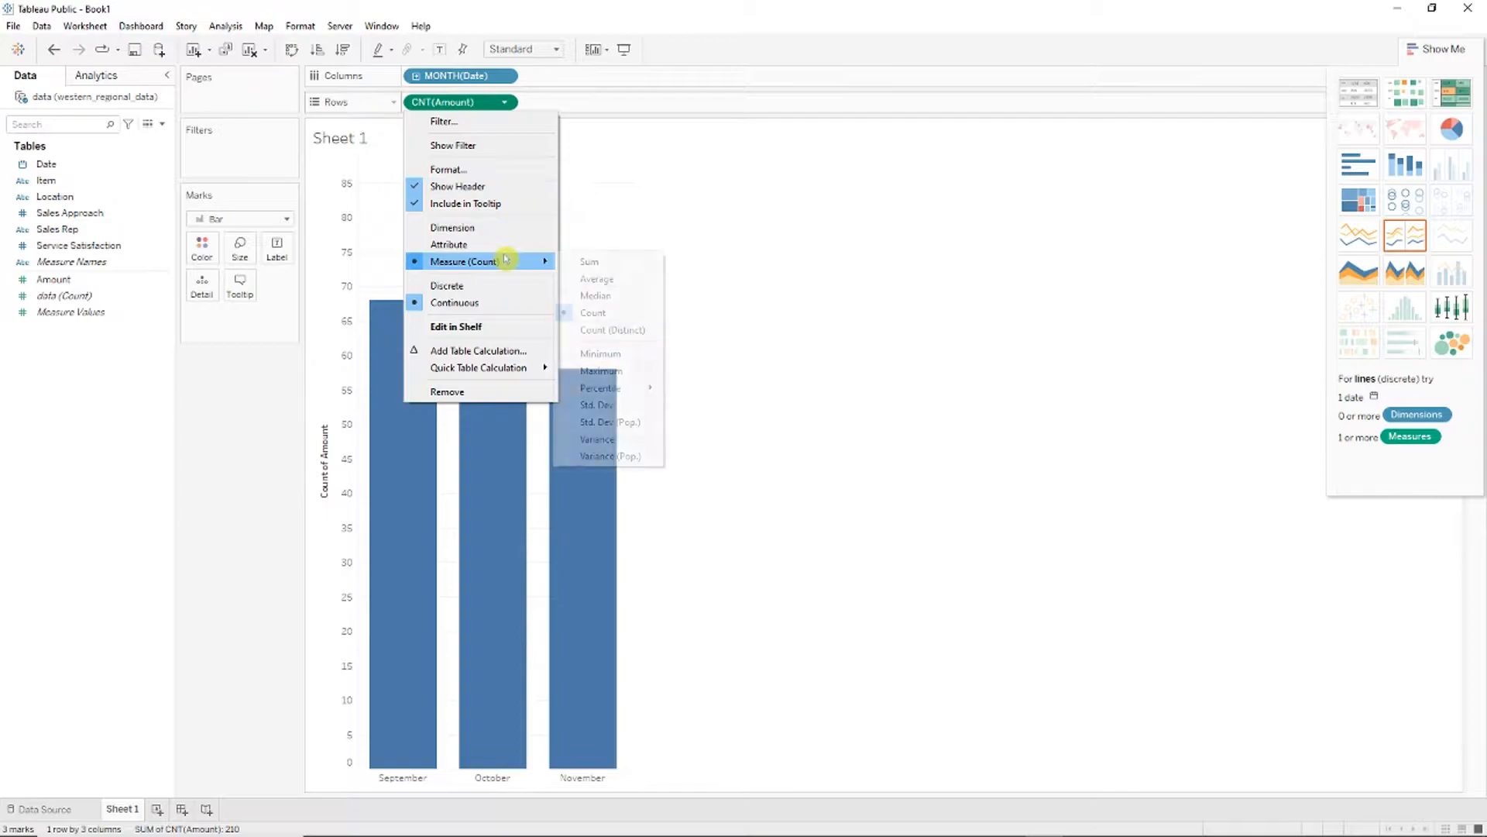
{"action": "left_click", "coordinate": [590, 261]}
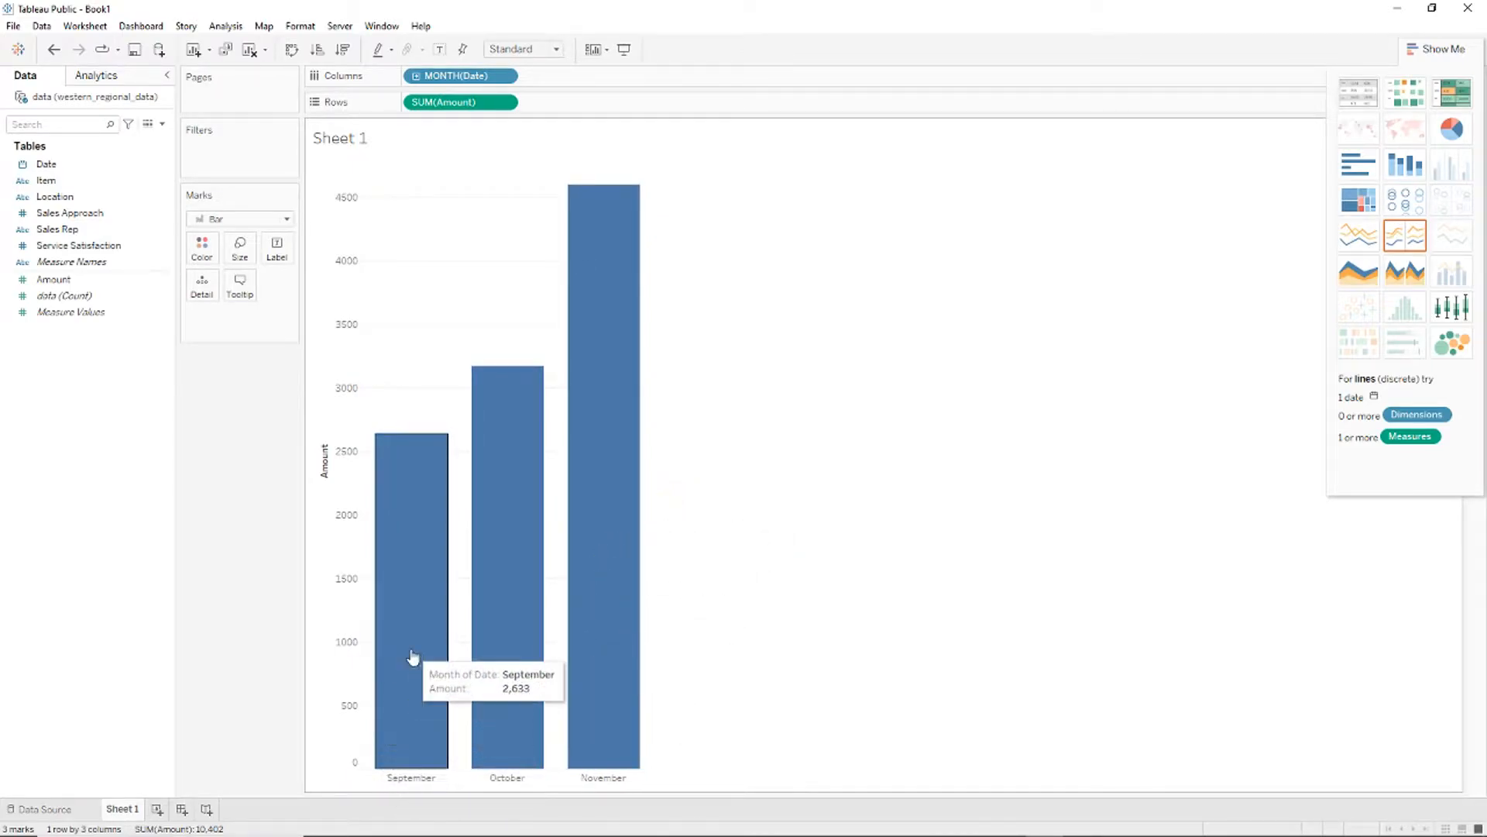
Step: Set the chart title to 'Revenue per Month'
{"action": "right_click", "coordinate": [360, 140]}
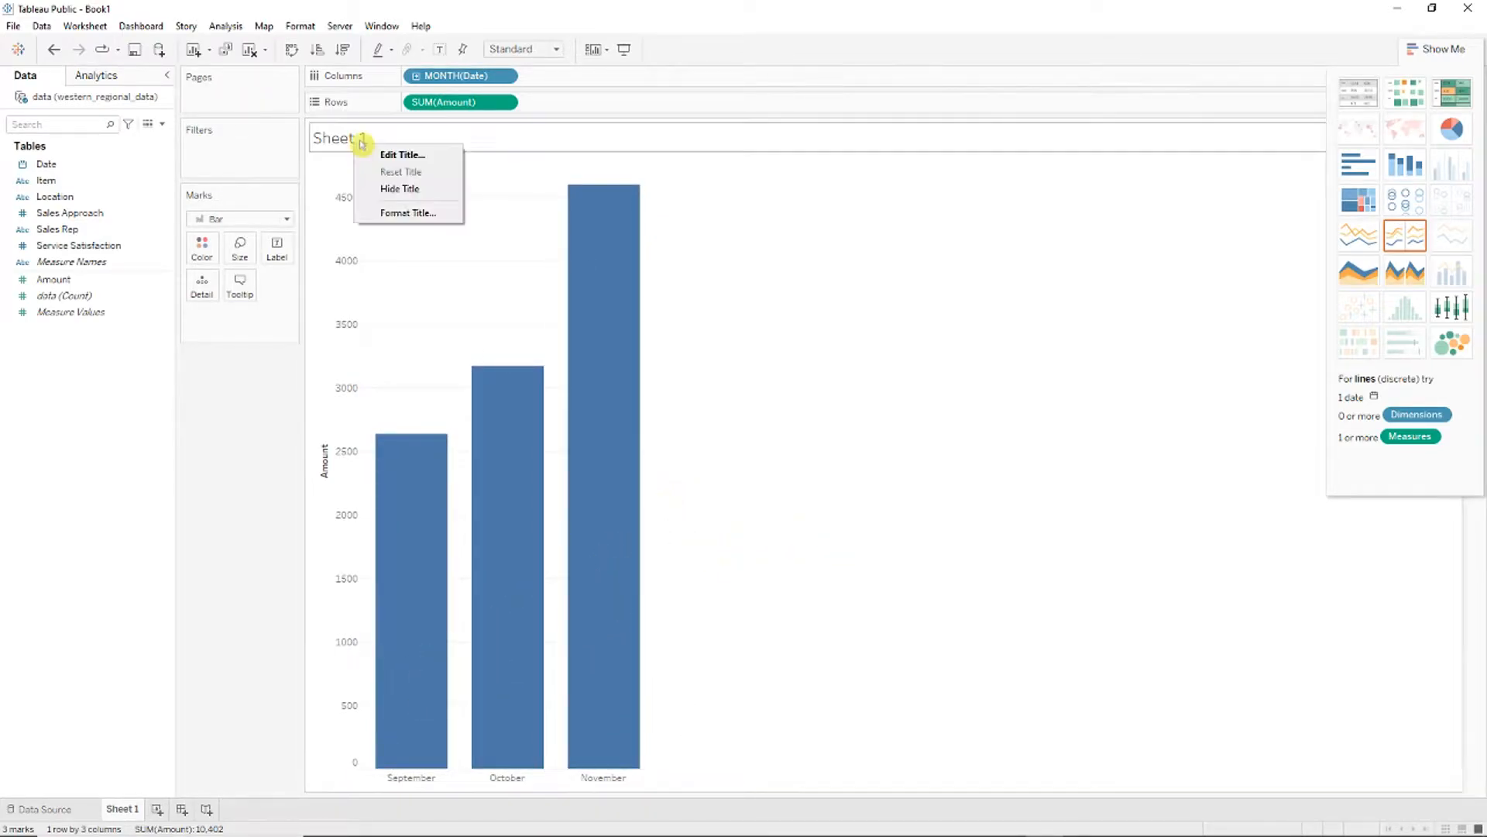
{"action": "left_click", "coordinate": [391, 152]}
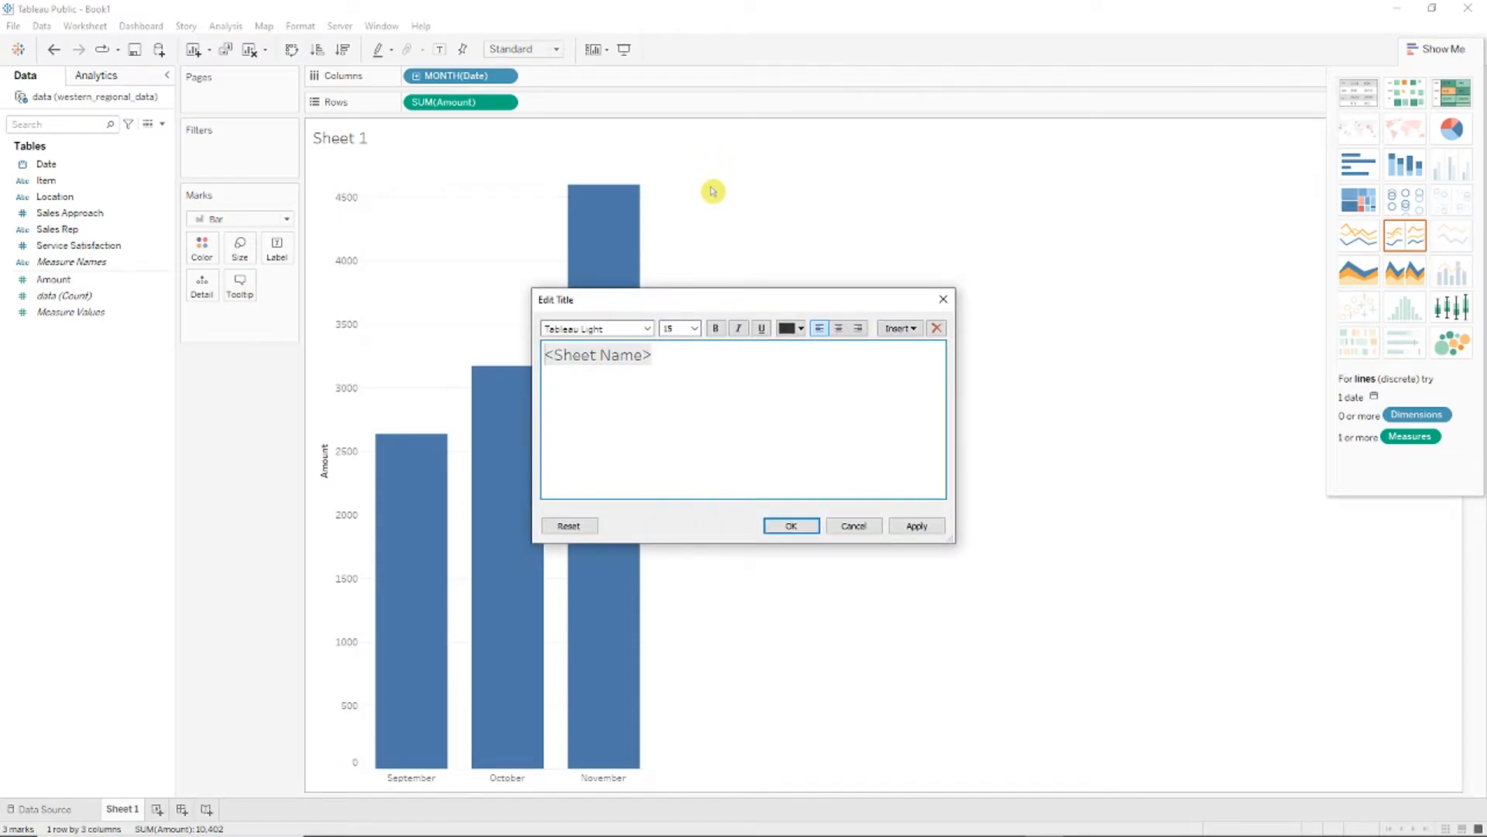
{"action": "key", "text": "ctrl+a"}
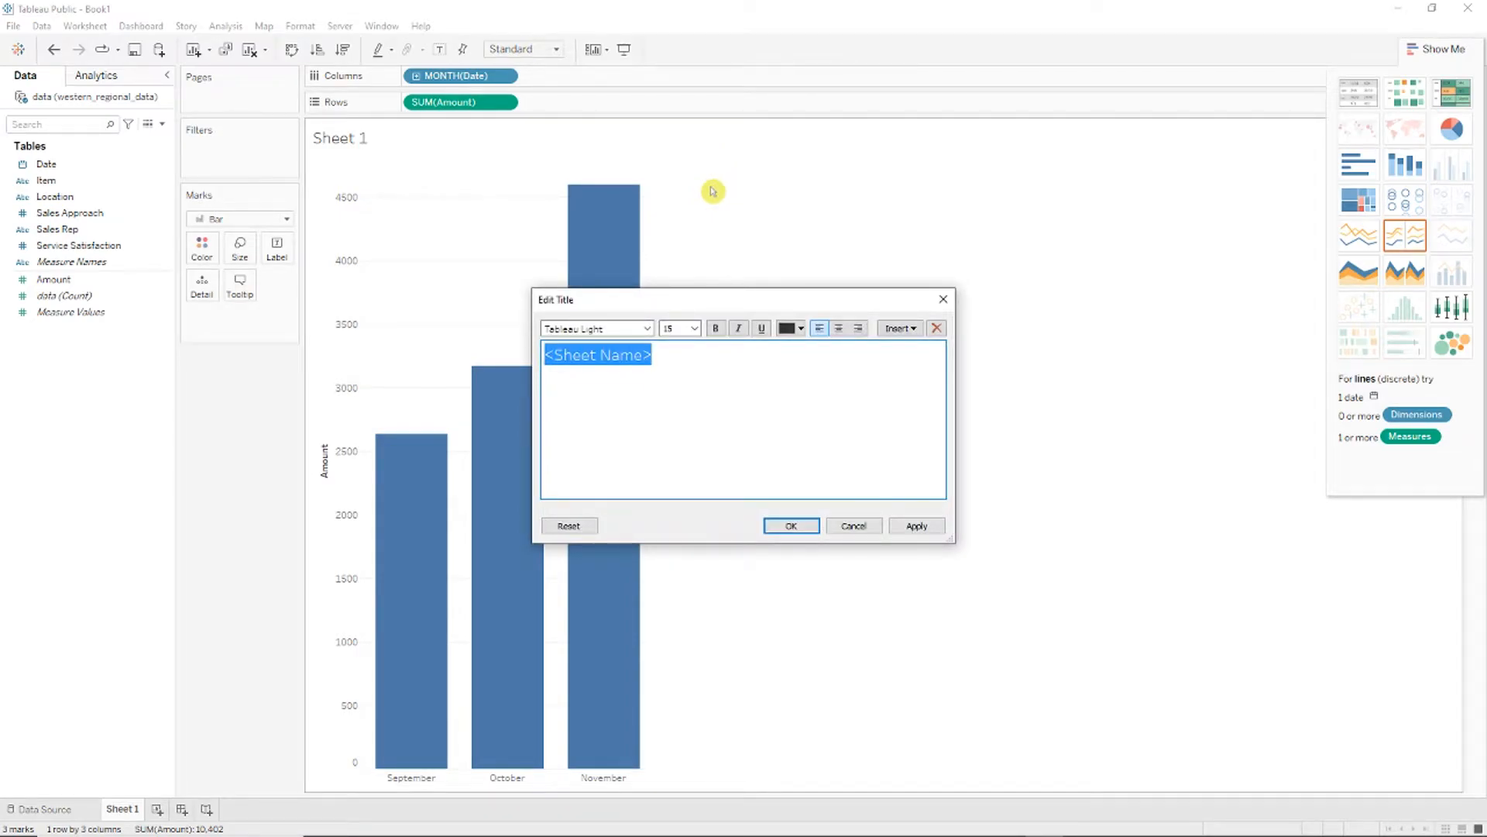
{"action": "type", "text": "Revenue per Month"}
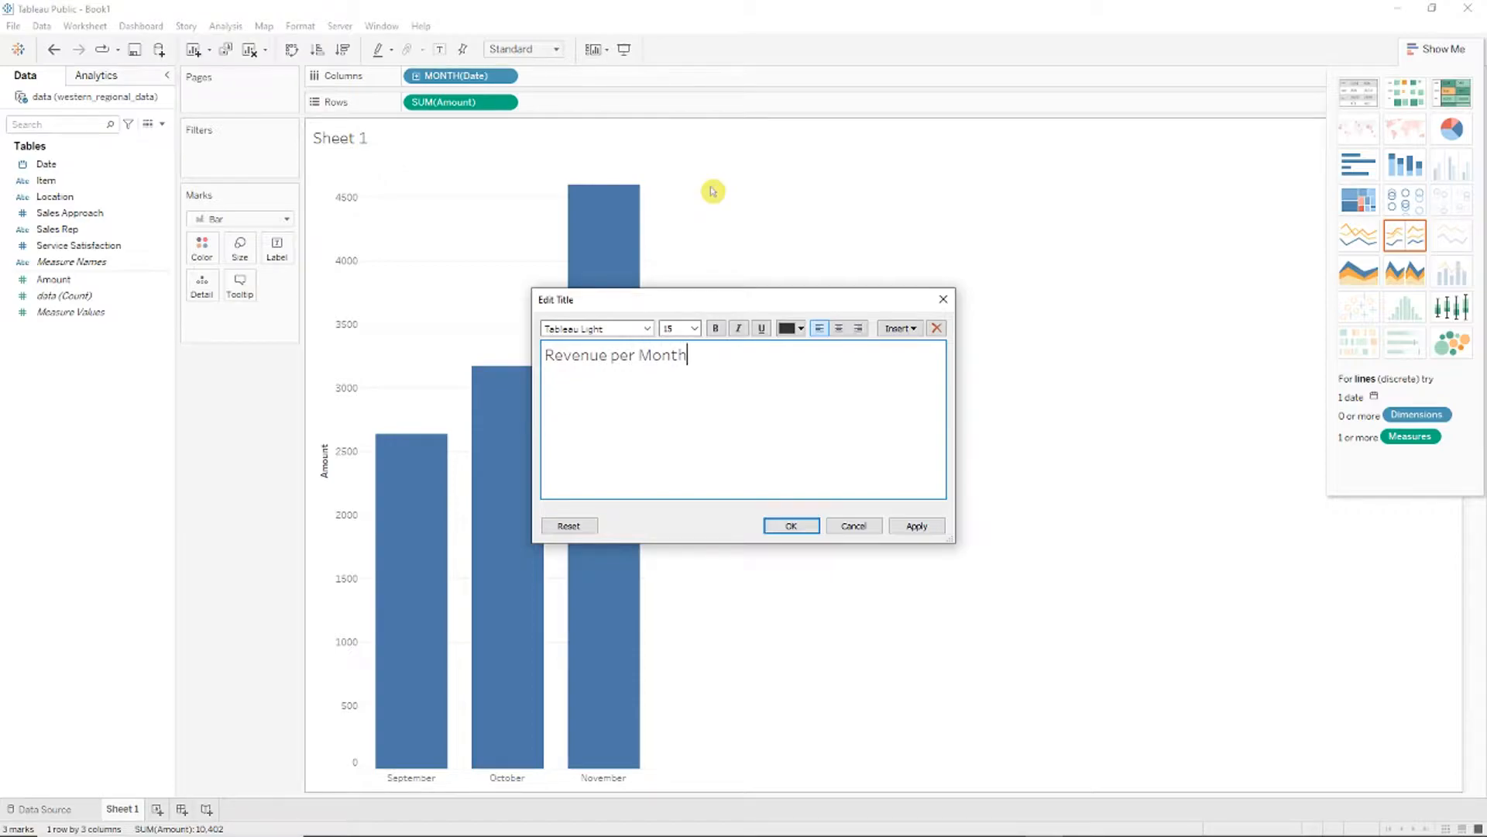
{"action": "left_click", "coordinate": [791, 525]}
Step: Rename the worksheet to 'Revenue per Month'
{"action": "right_click", "coordinate": [117, 808]}
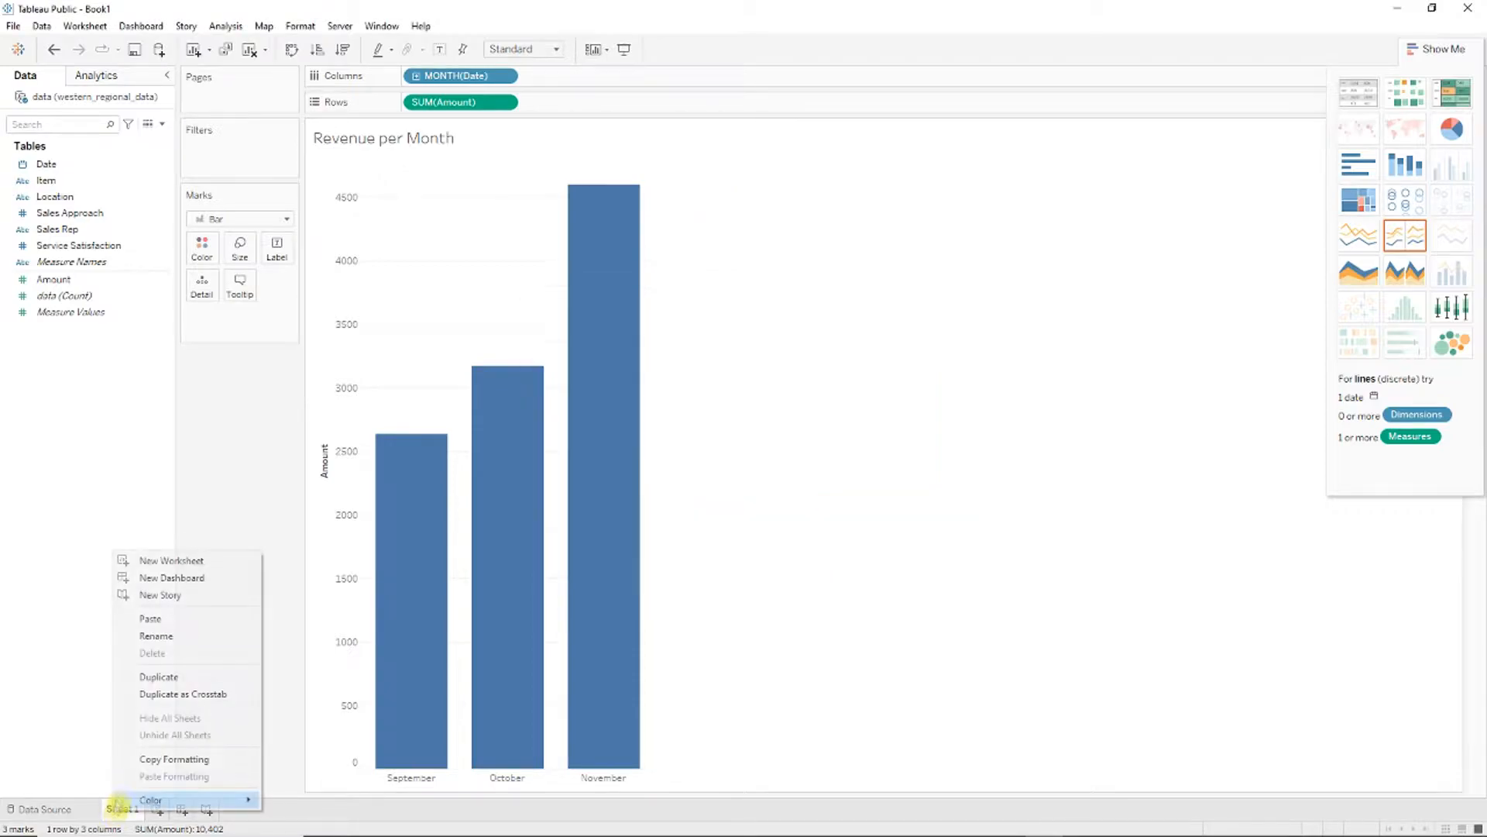
{"action": "left_click", "coordinate": [179, 640]}
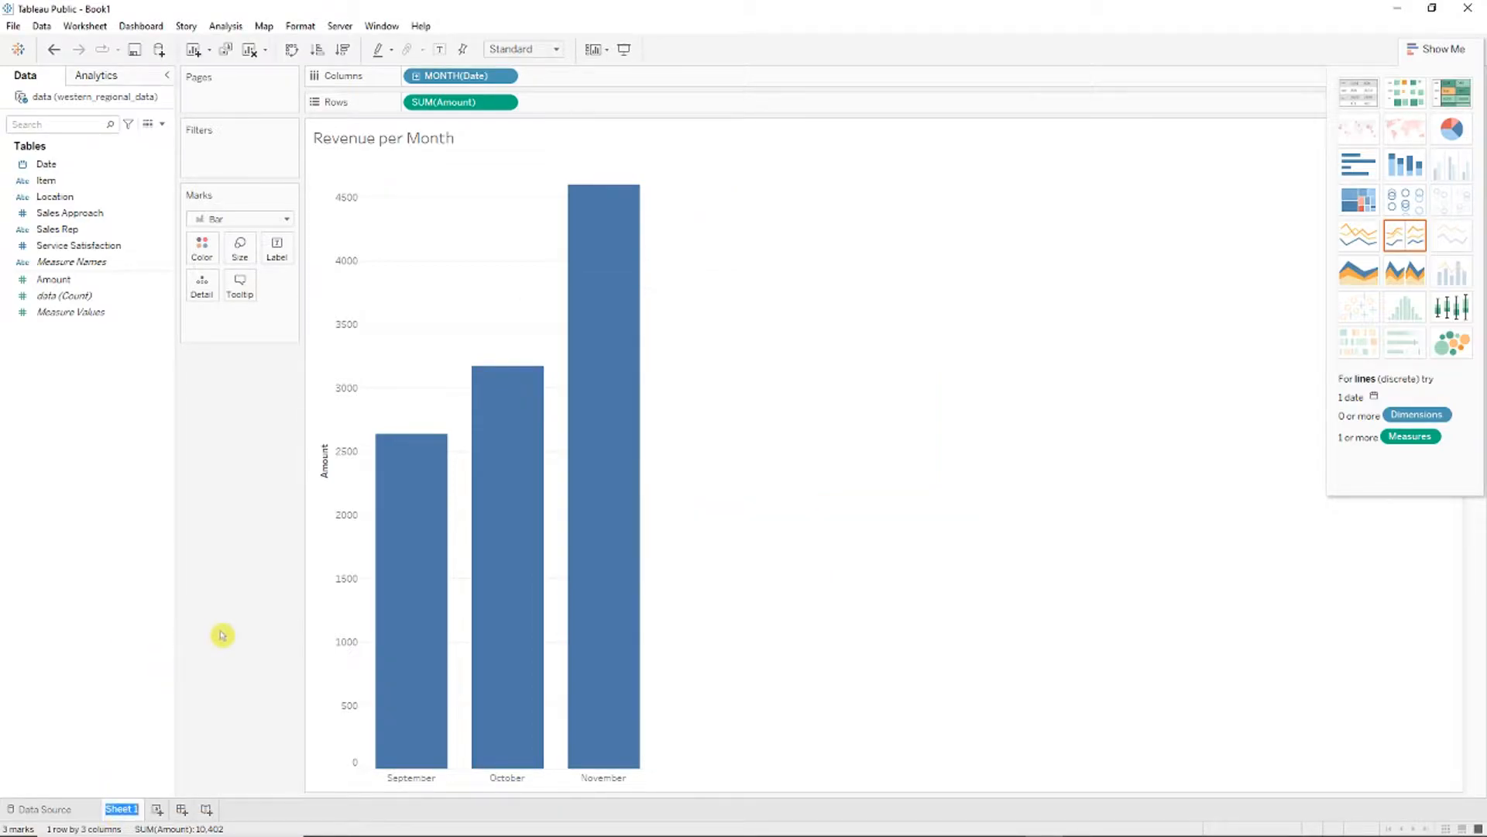
{"action": "type", "text": "Revenue per Month"}
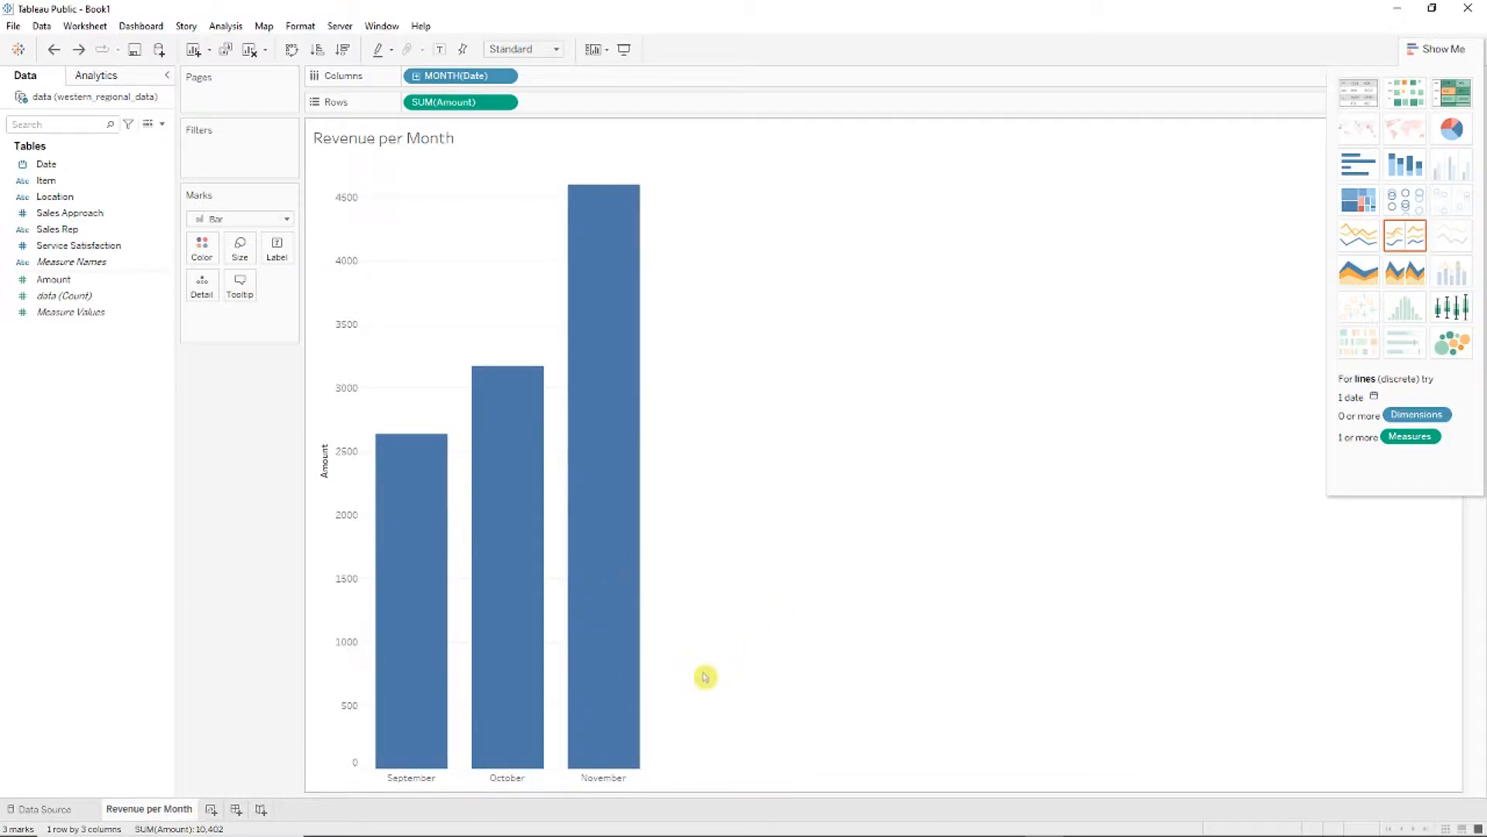
Step: Format the September, October and November header labels to font size 16
{"action": "right_click", "coordinate": [428, 779]}
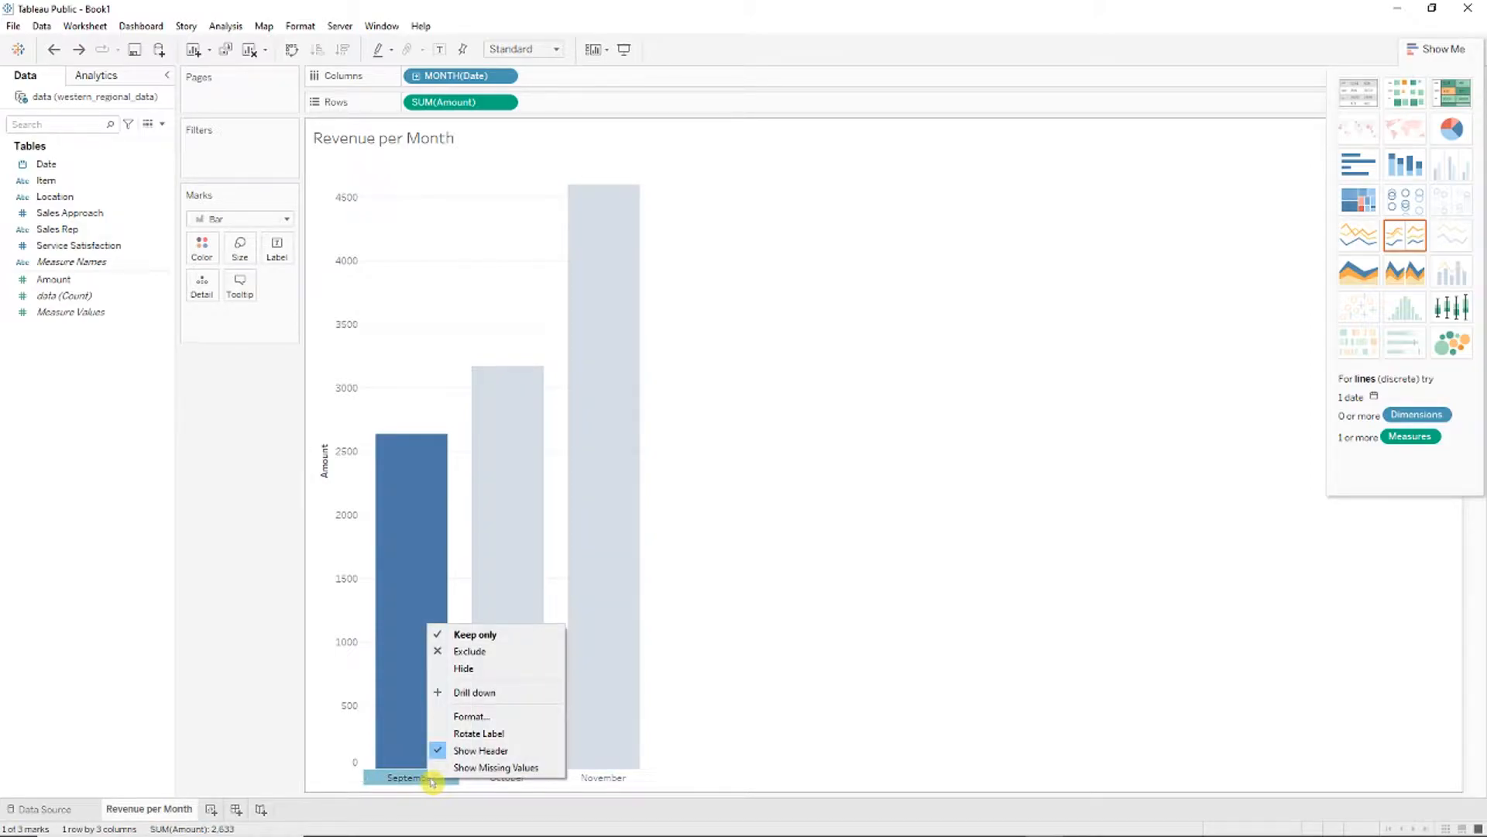
{"action": "left_click", "coordinate": [476, 716]}
{"action": "left_click", "coordinate": [157, 173]}
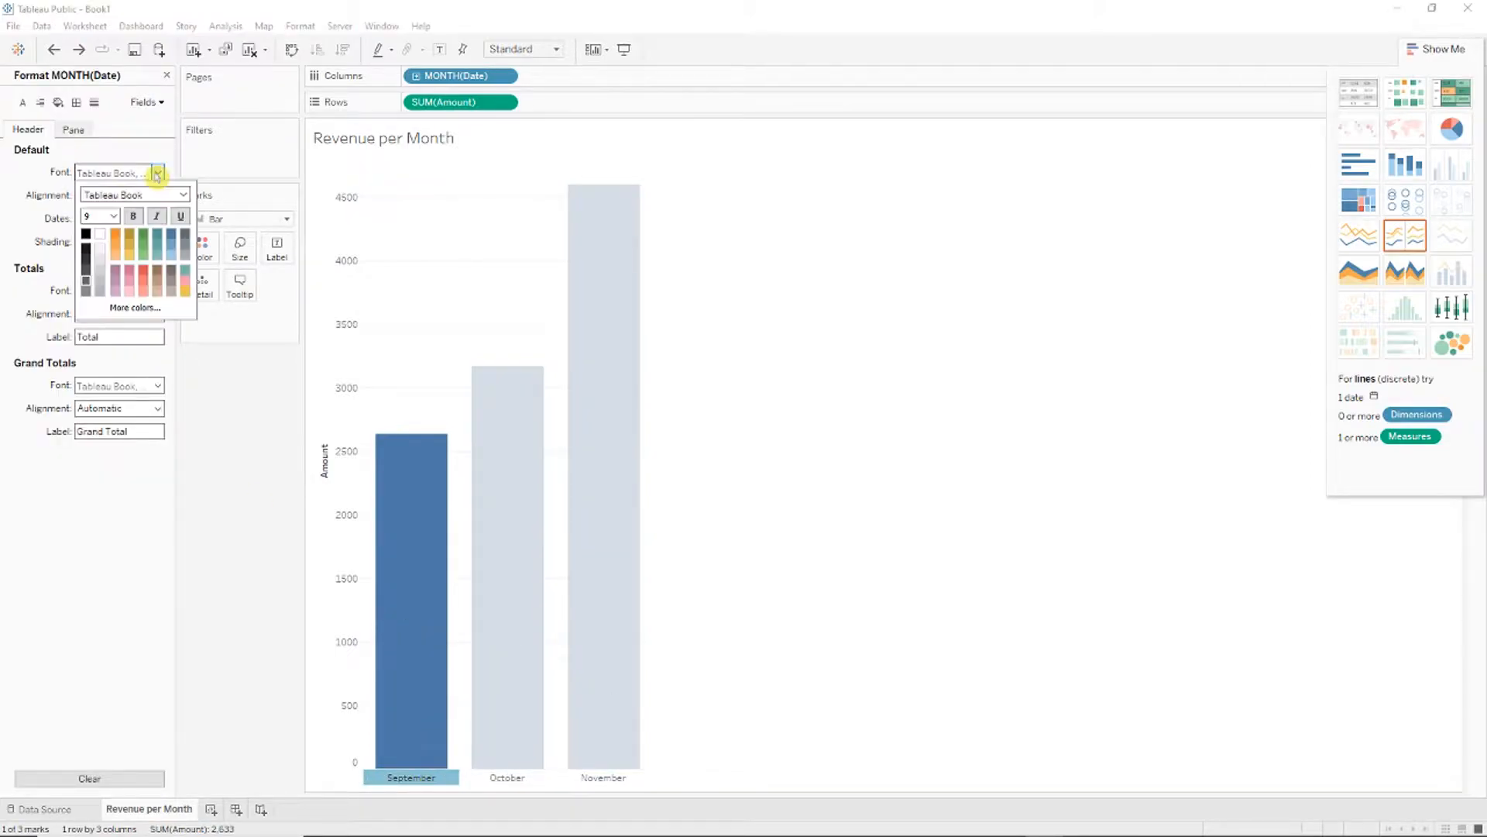
{"action": "left_click", "coordinate": [113, 216]}
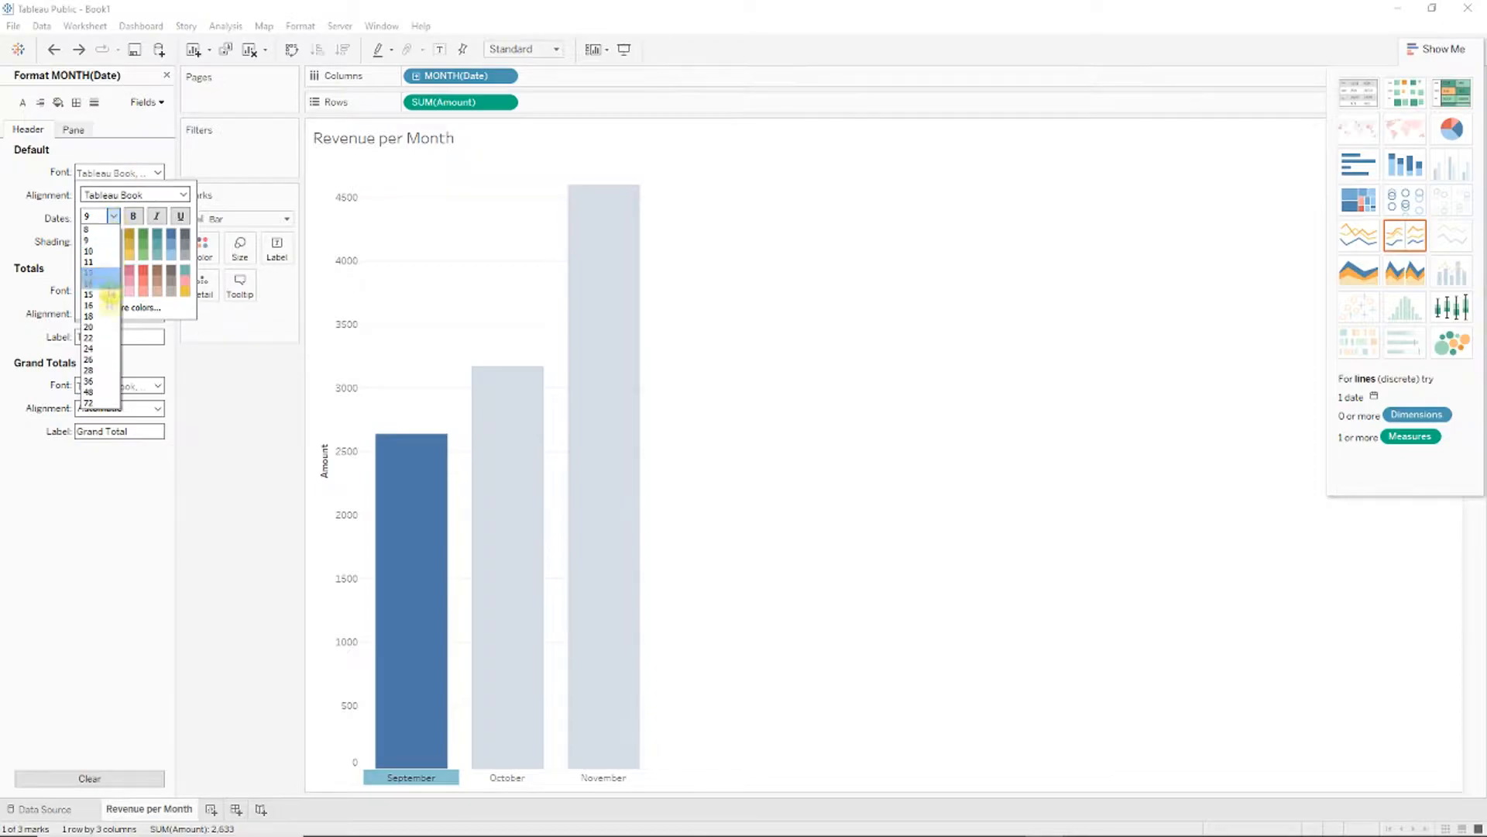
{"action": "left_click", "coordinate": [108, 312]}
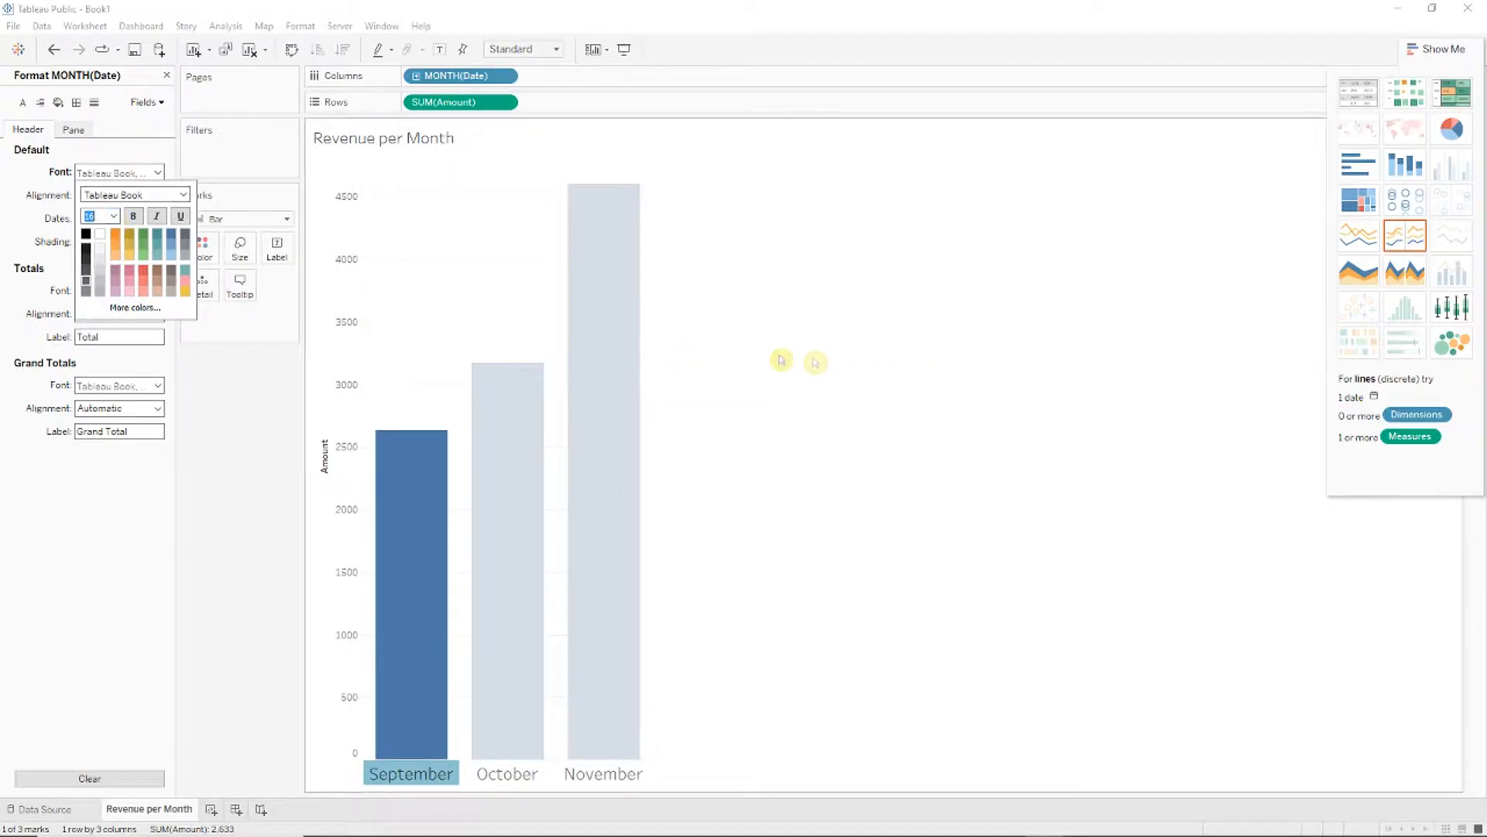
{"action": "left_click", "coordinate": [731, 579]}
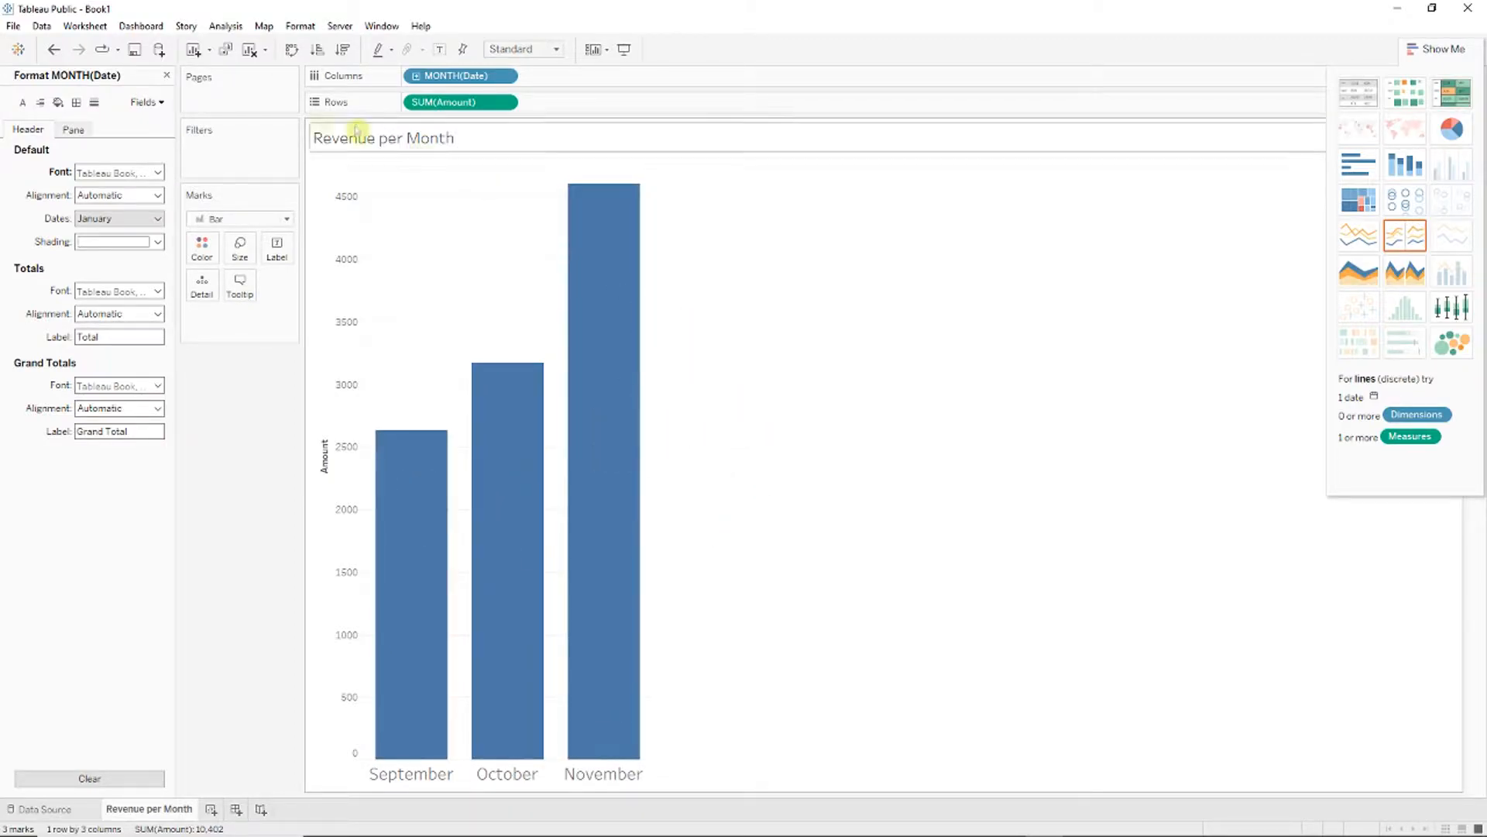
{"action": "left_click", "coordinate": [167, 76]}
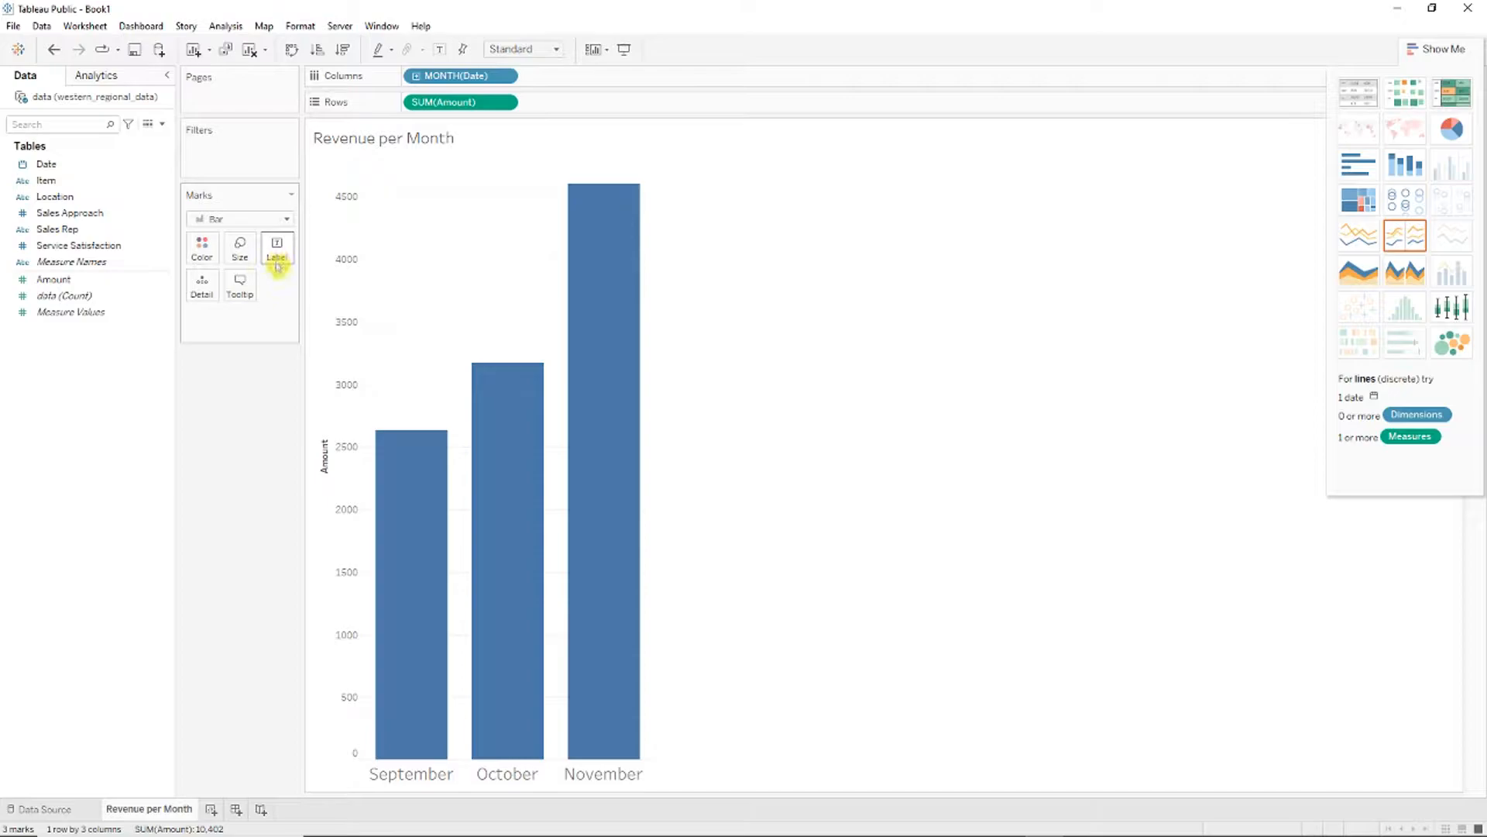
Step: Label each bar with its SUM(Amount) value and hide the Amount axis header
{"action": "left_click", "coordinate": [48, 284]}
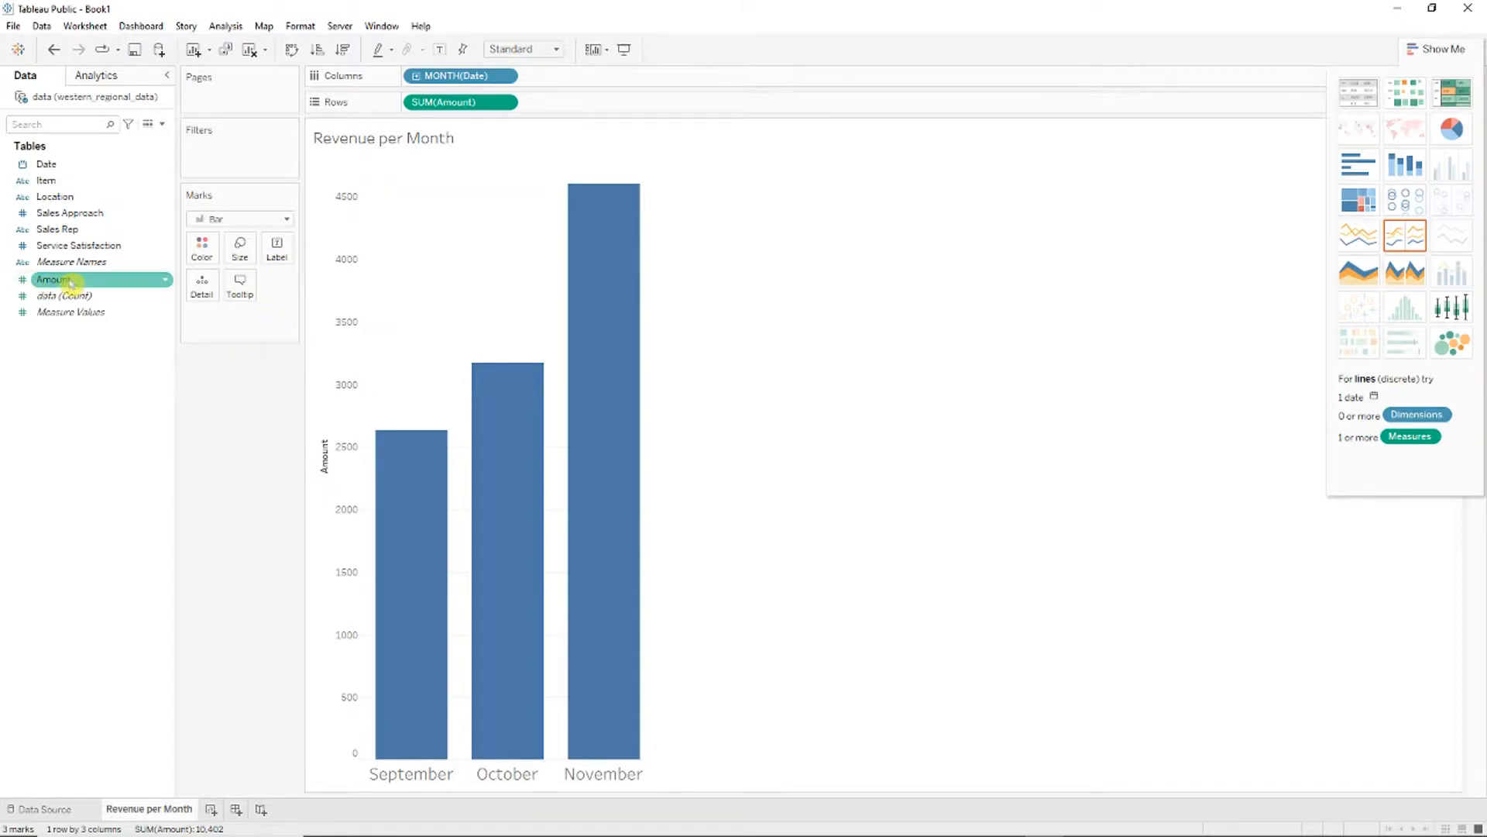
{"action": "left_click_drag", "start_coordinate": [75, 286], "coordinate": [277, 249]}
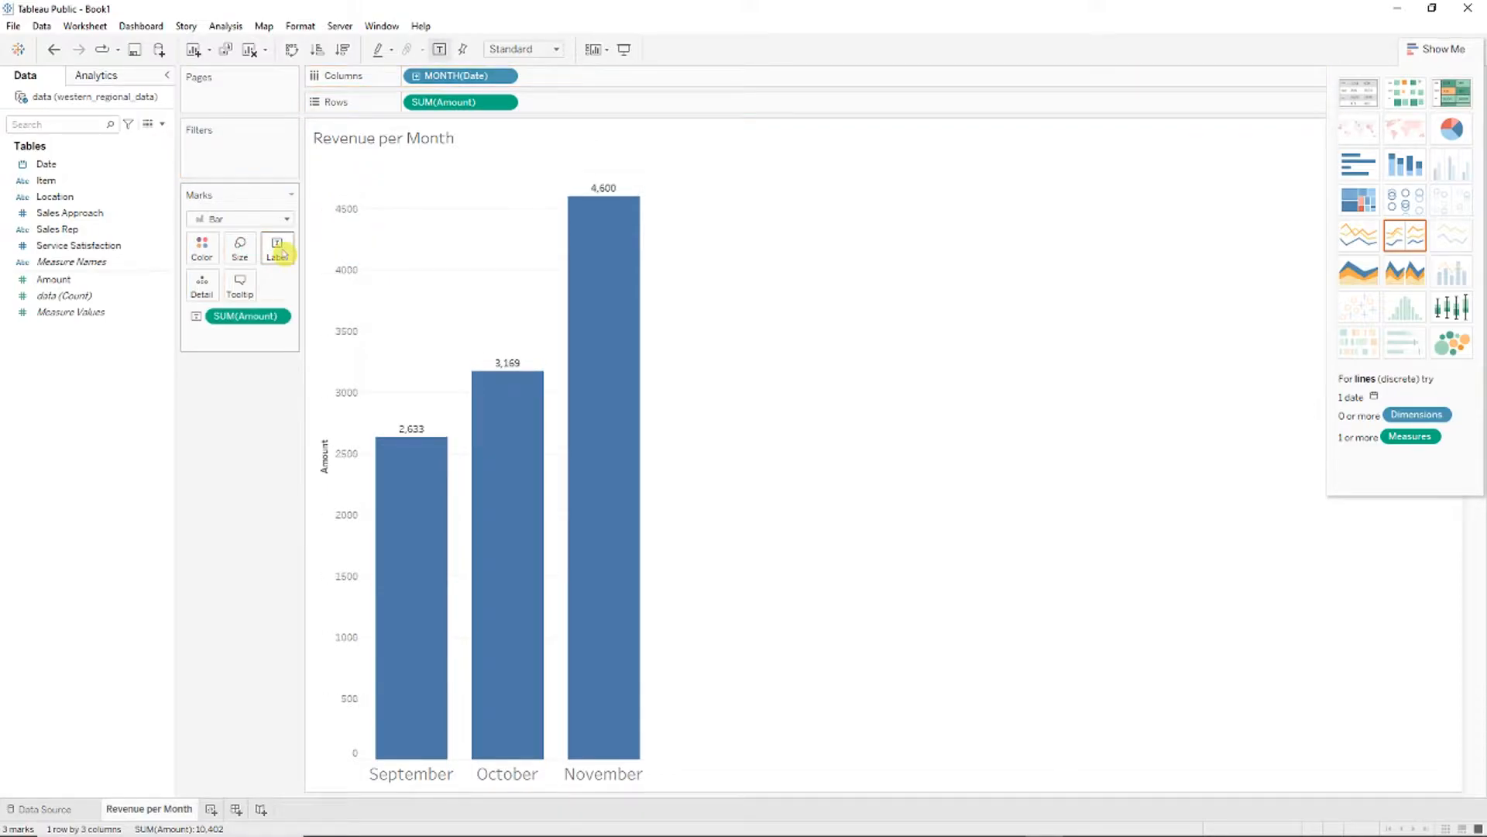
{"action": "mouse_move", "coordinate": [585, 217]}
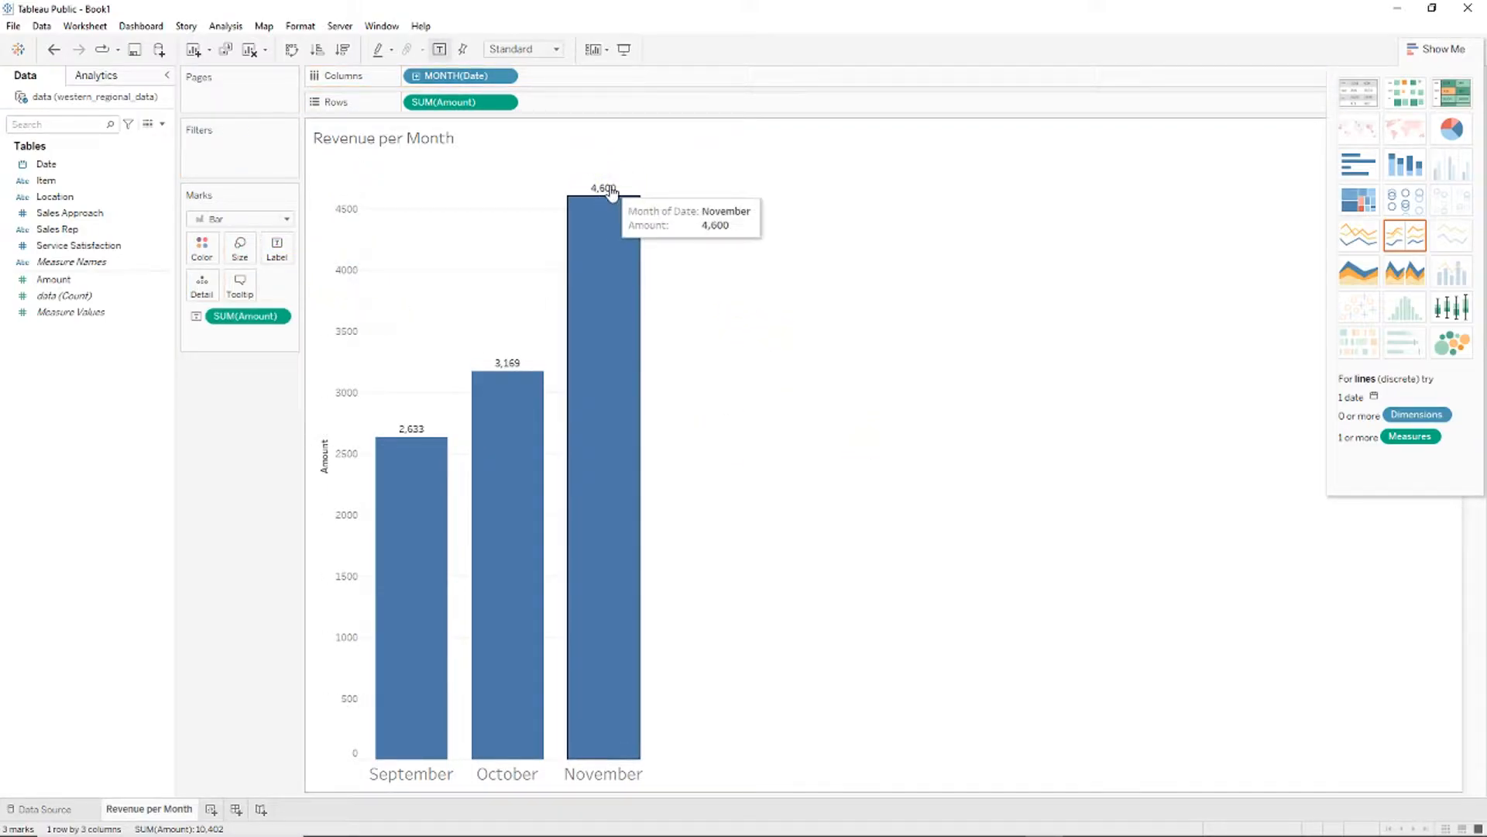
{"action": "left_click", "coordinate": [347, 406]}
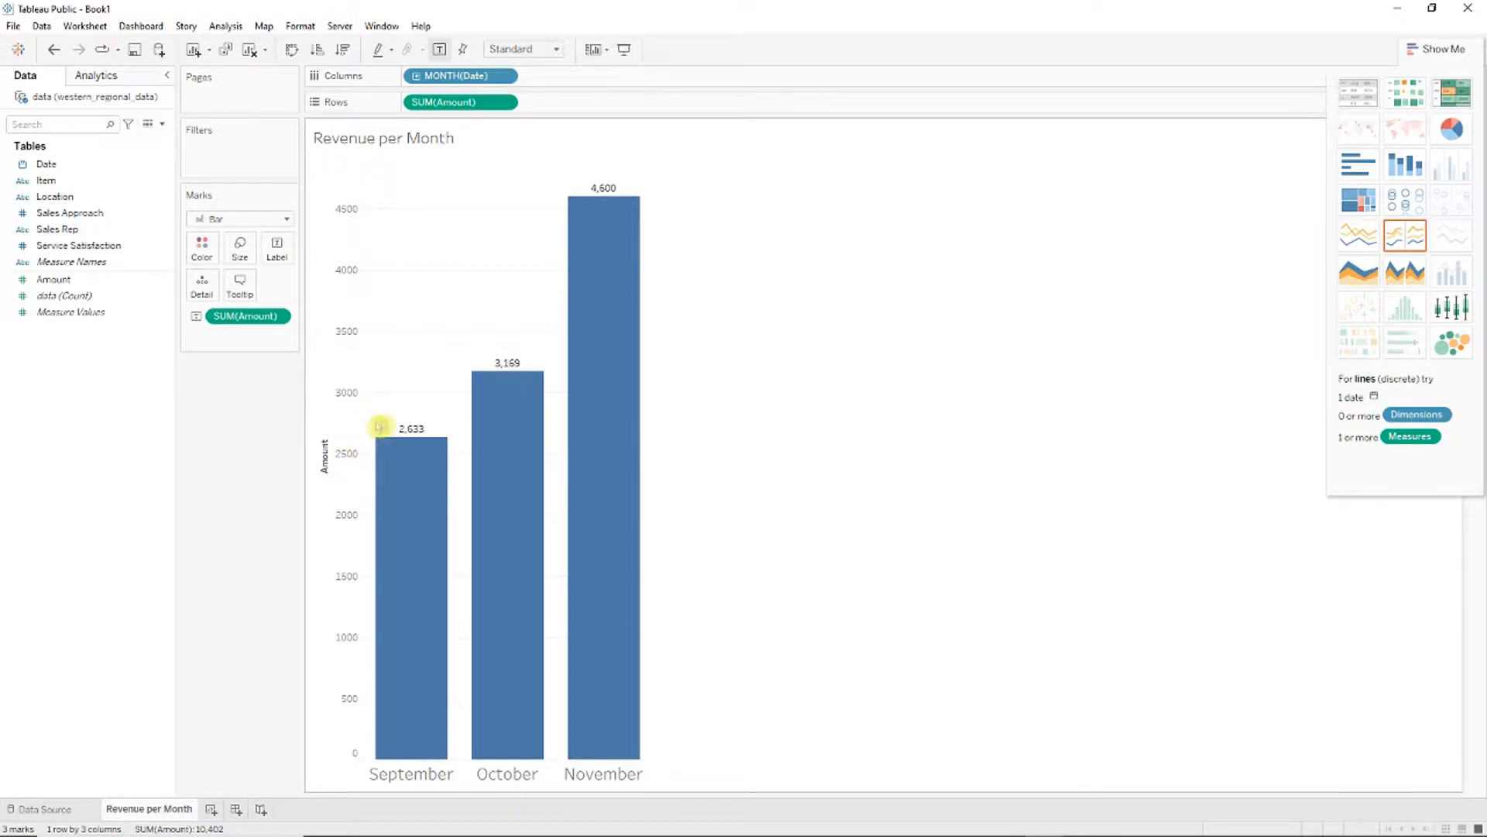
{"action": "right_click", "coordinate": [350, 448]}
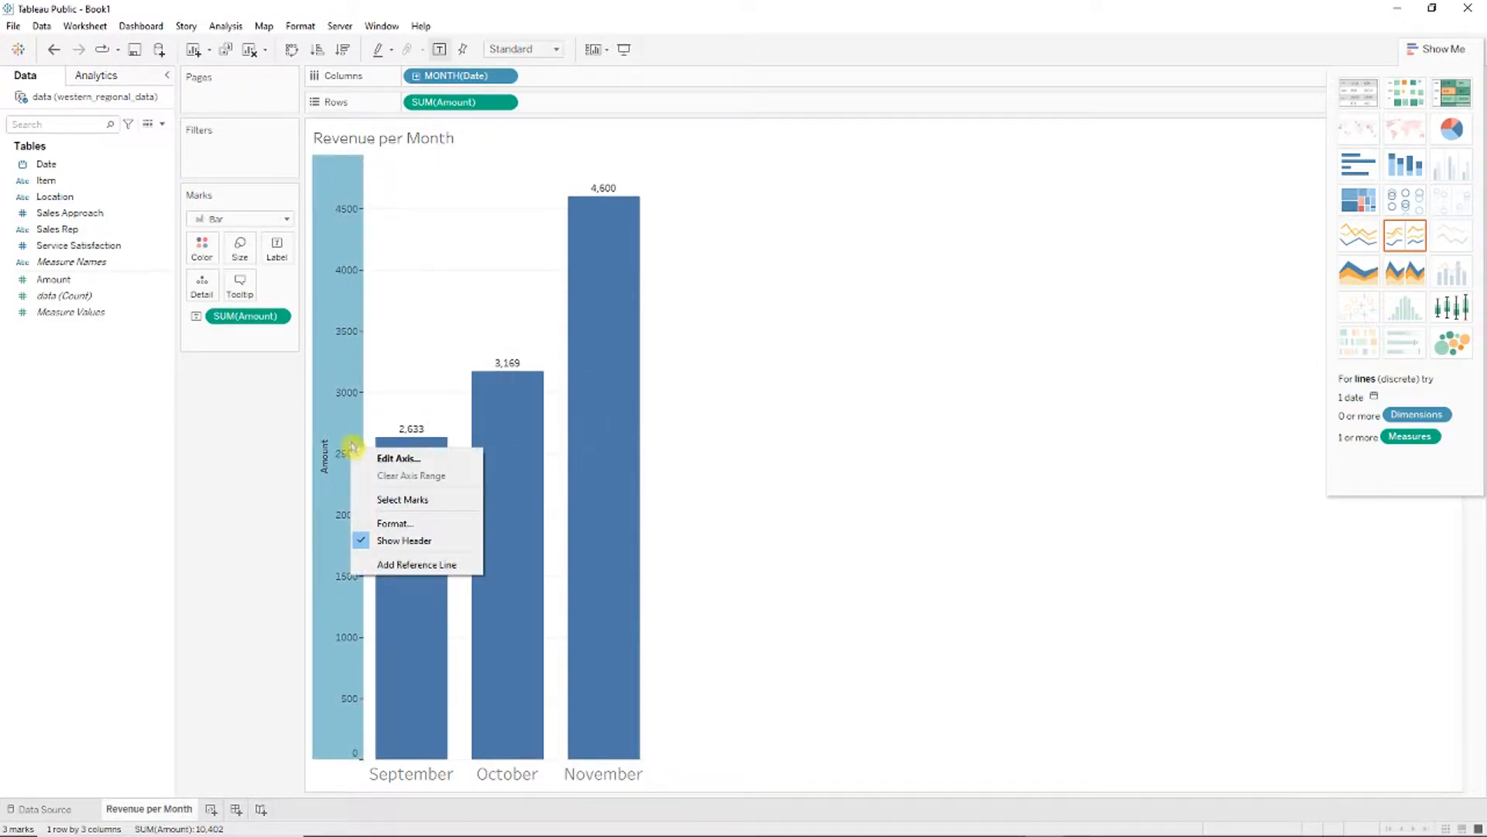
{"action": "left_click", "coordinate": [407, 540]}
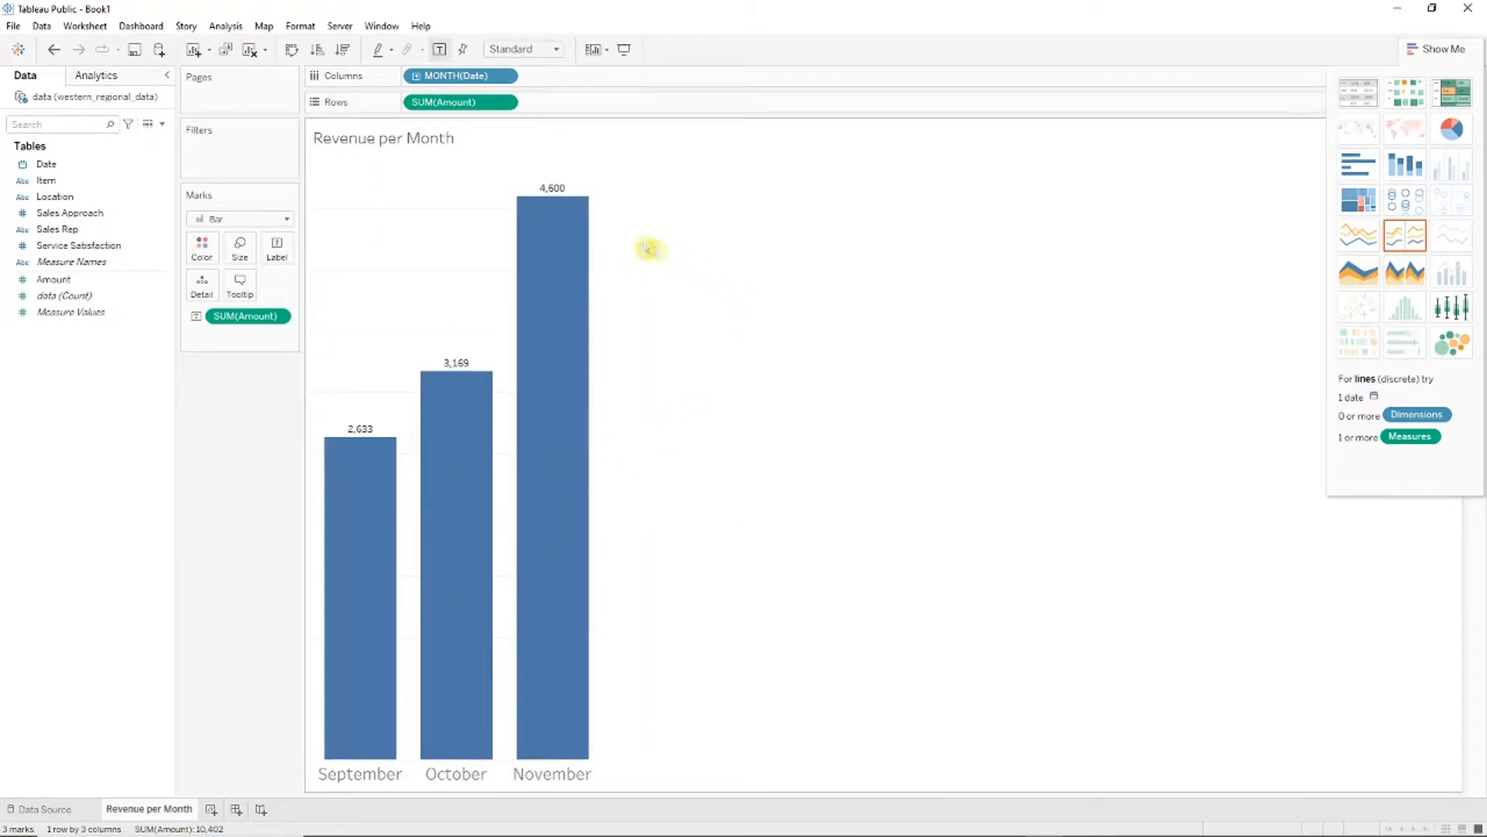
Step: Set the worksheet font to size 16 for the bar labels and widen the bars
{"action": "mouse_move", "coordinate": [333, 455]}
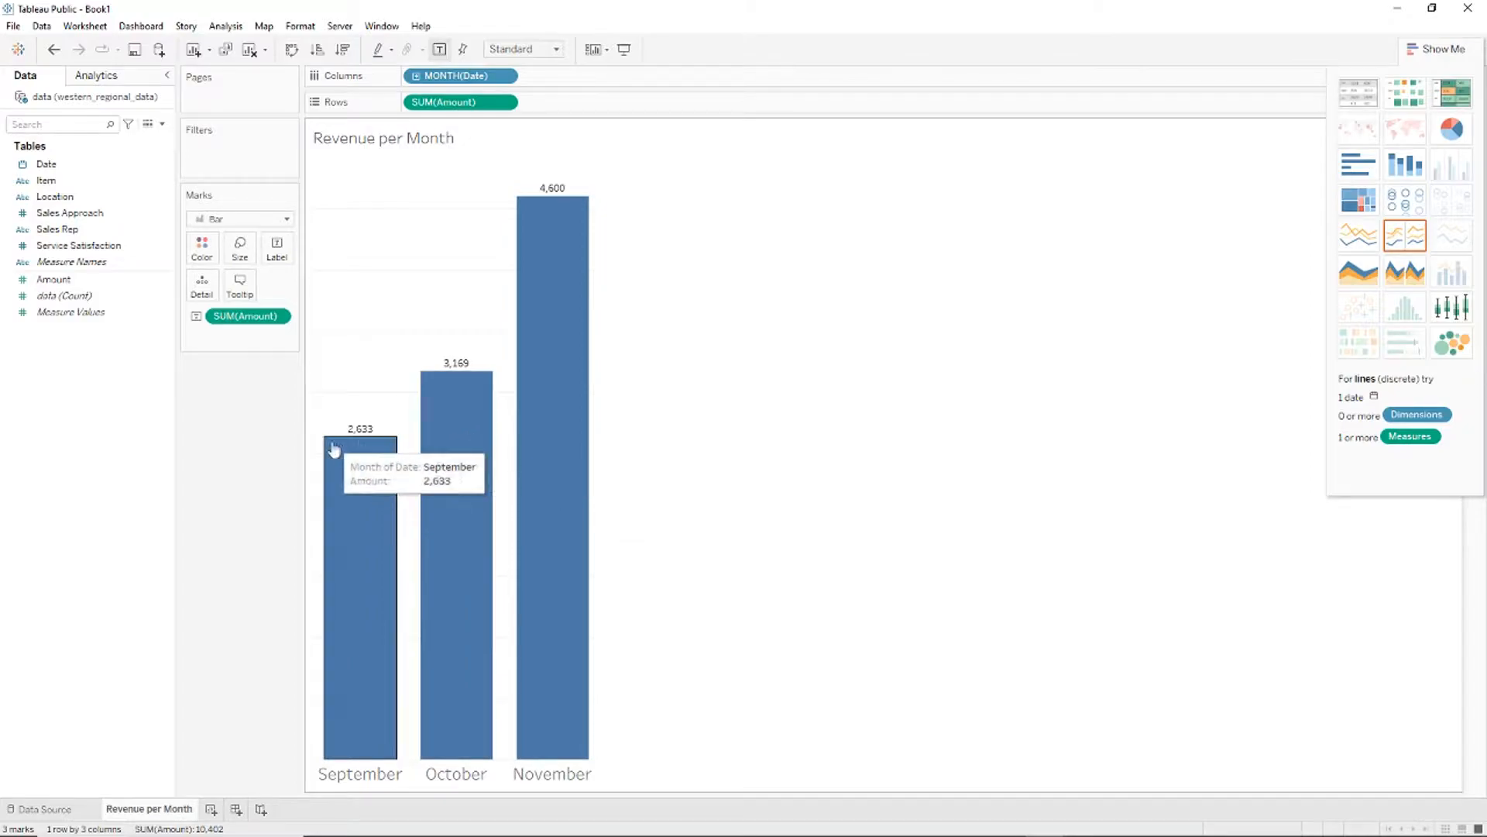
{"action": "right_click", "coordinate": [360, 524]}
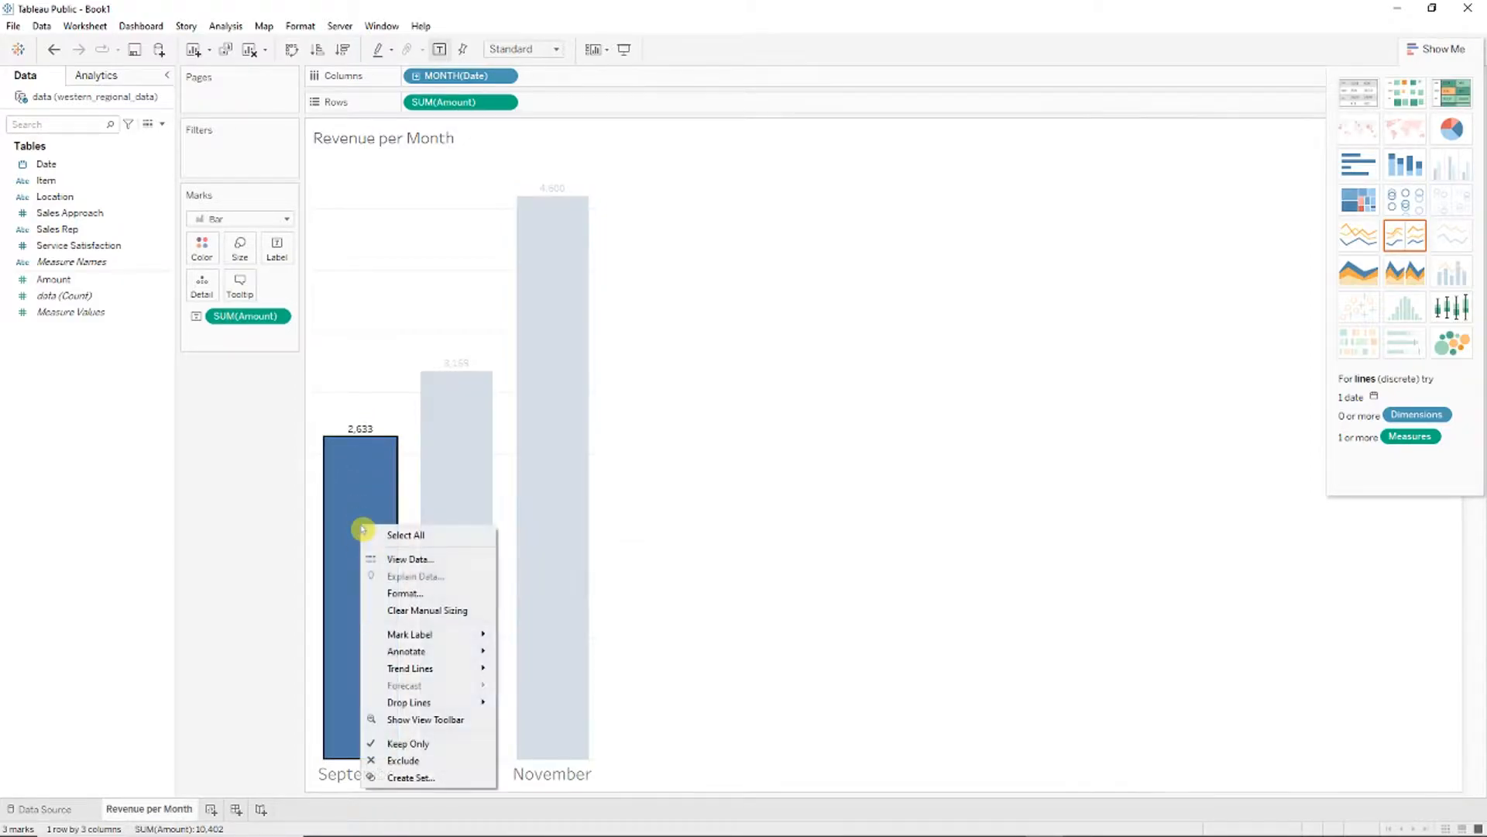
{"action": "left_click", "coordinate": [423, 594]}
{"action": "left_click", "coordinate": [157, 172]}
{"action": "left_click", "coordinate": [113, 217]}
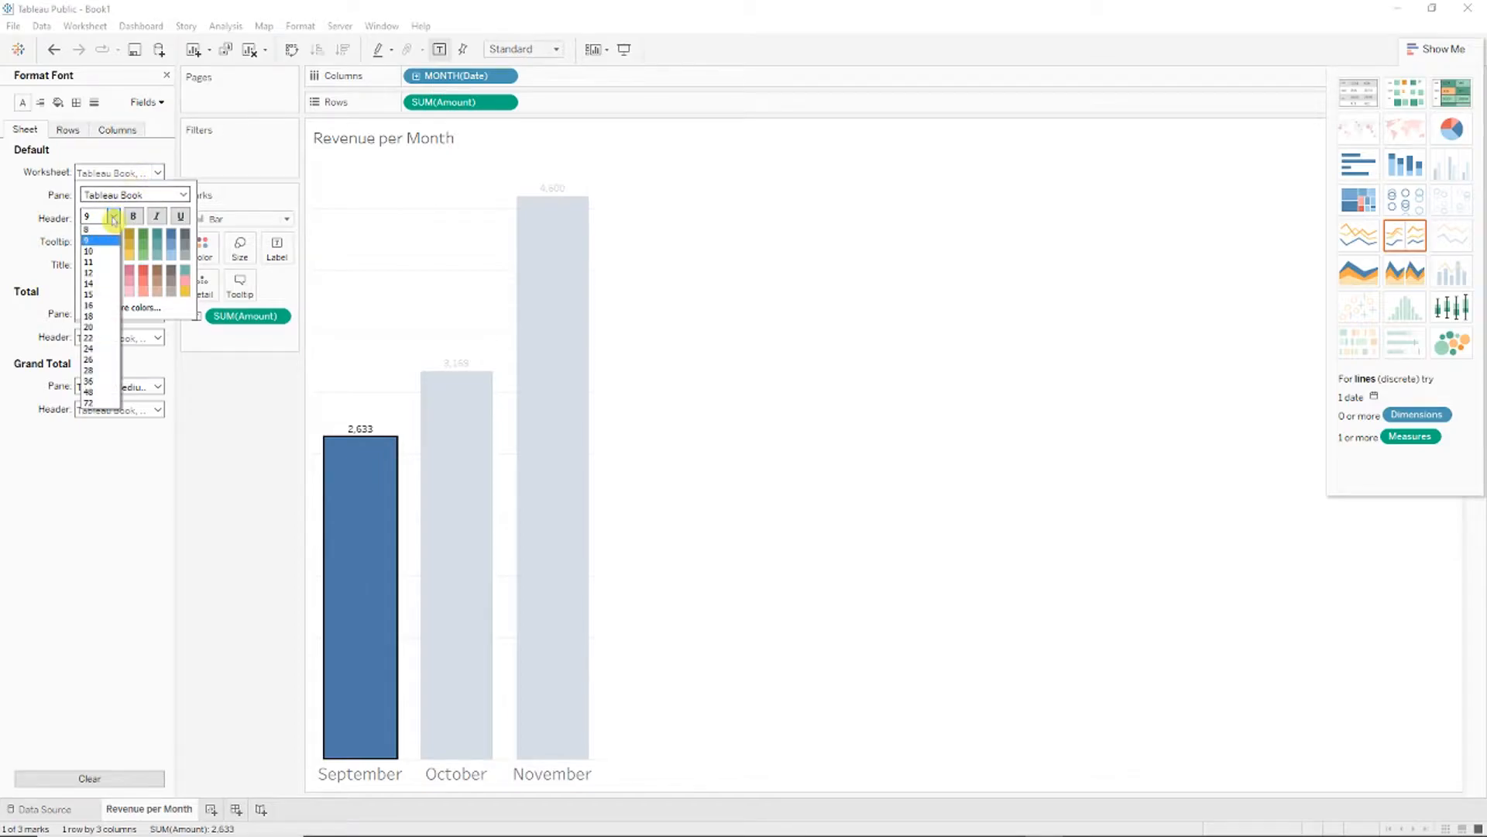
{"action": "left_click", "coordinate": [97, 305]}
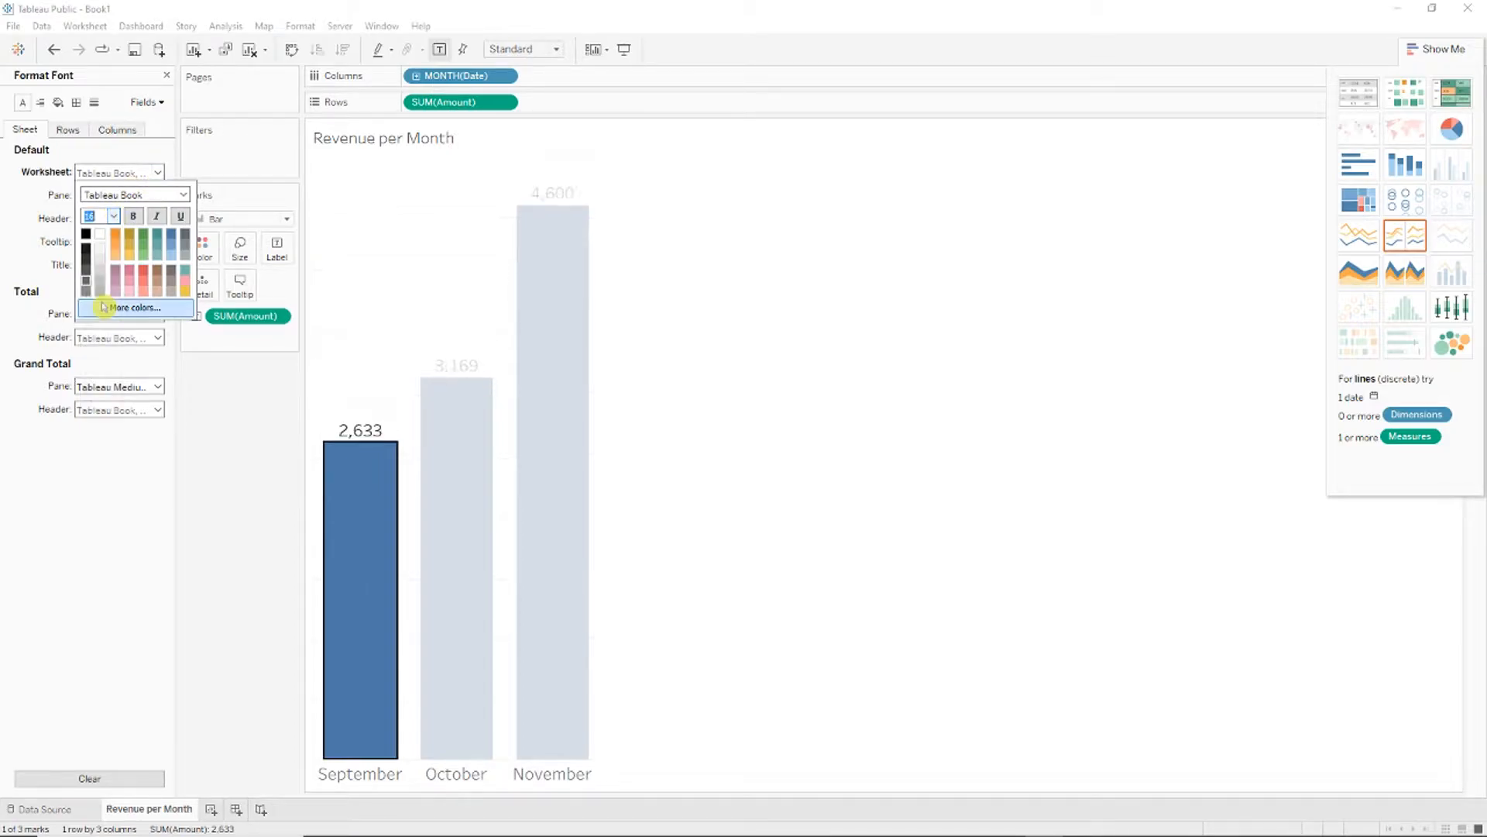
{"action": "left_click", "coordinate": [960, 479]}
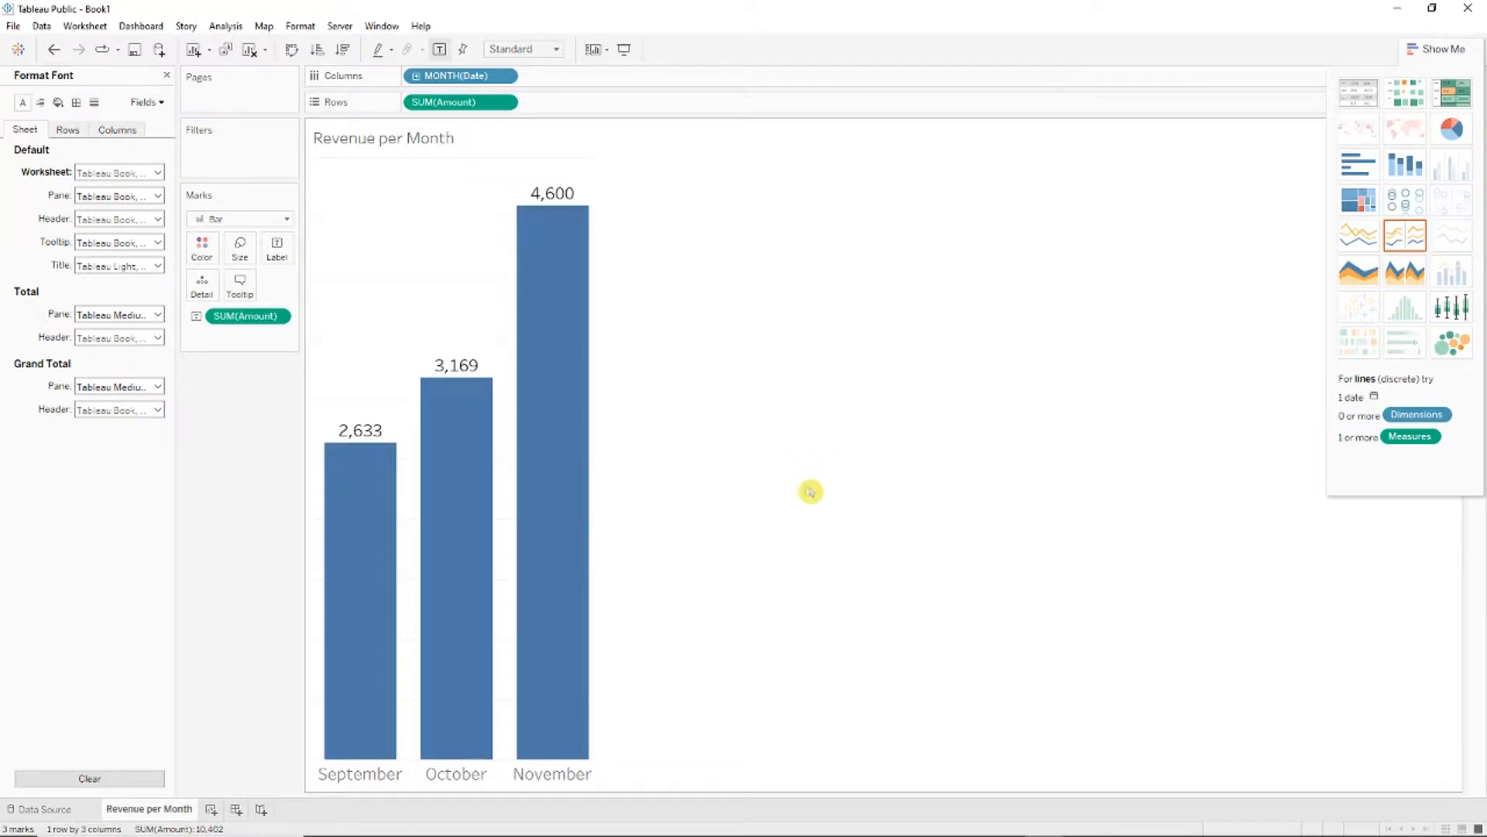
{"action": "key", "text": "ctrl+Right"}
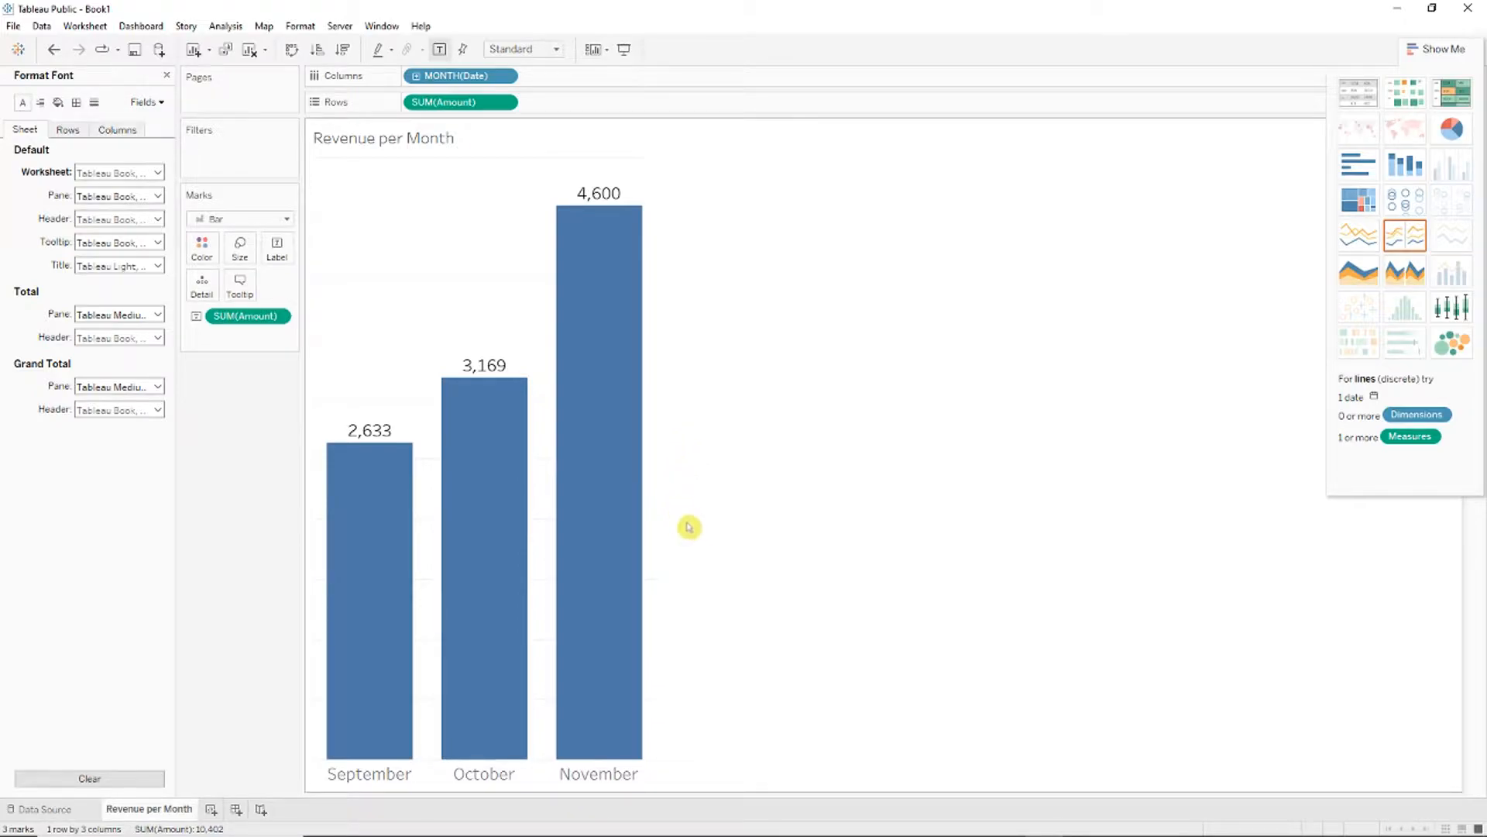
Step: Sign in with the account e-mail and password and publish as 'Creating Static Charts in Tableau'
{"action": "left_click", "coordinate": [12, 26]}
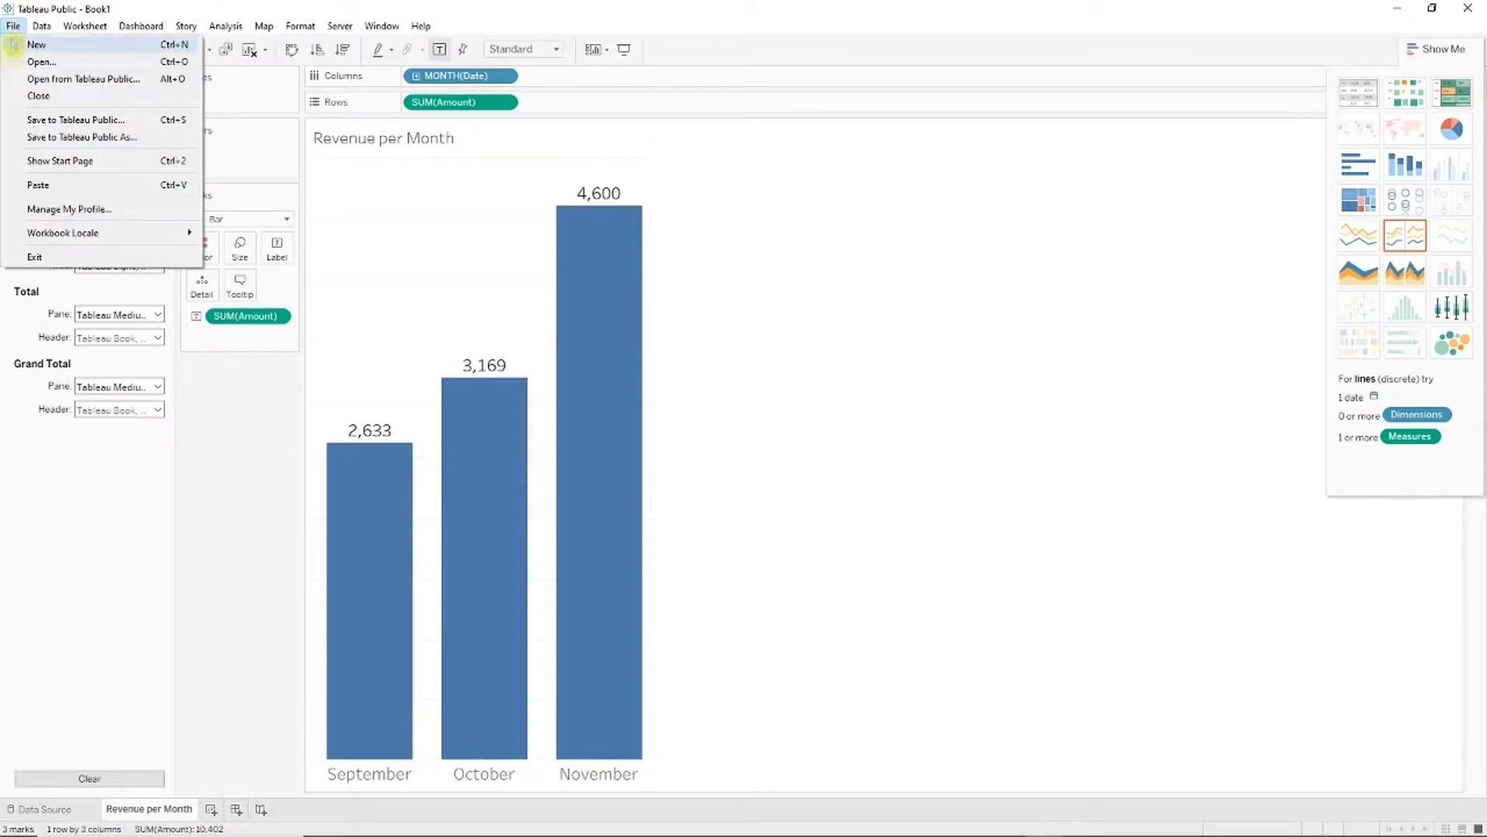
{"action": "left_click", "coordinate": [80, 138]}
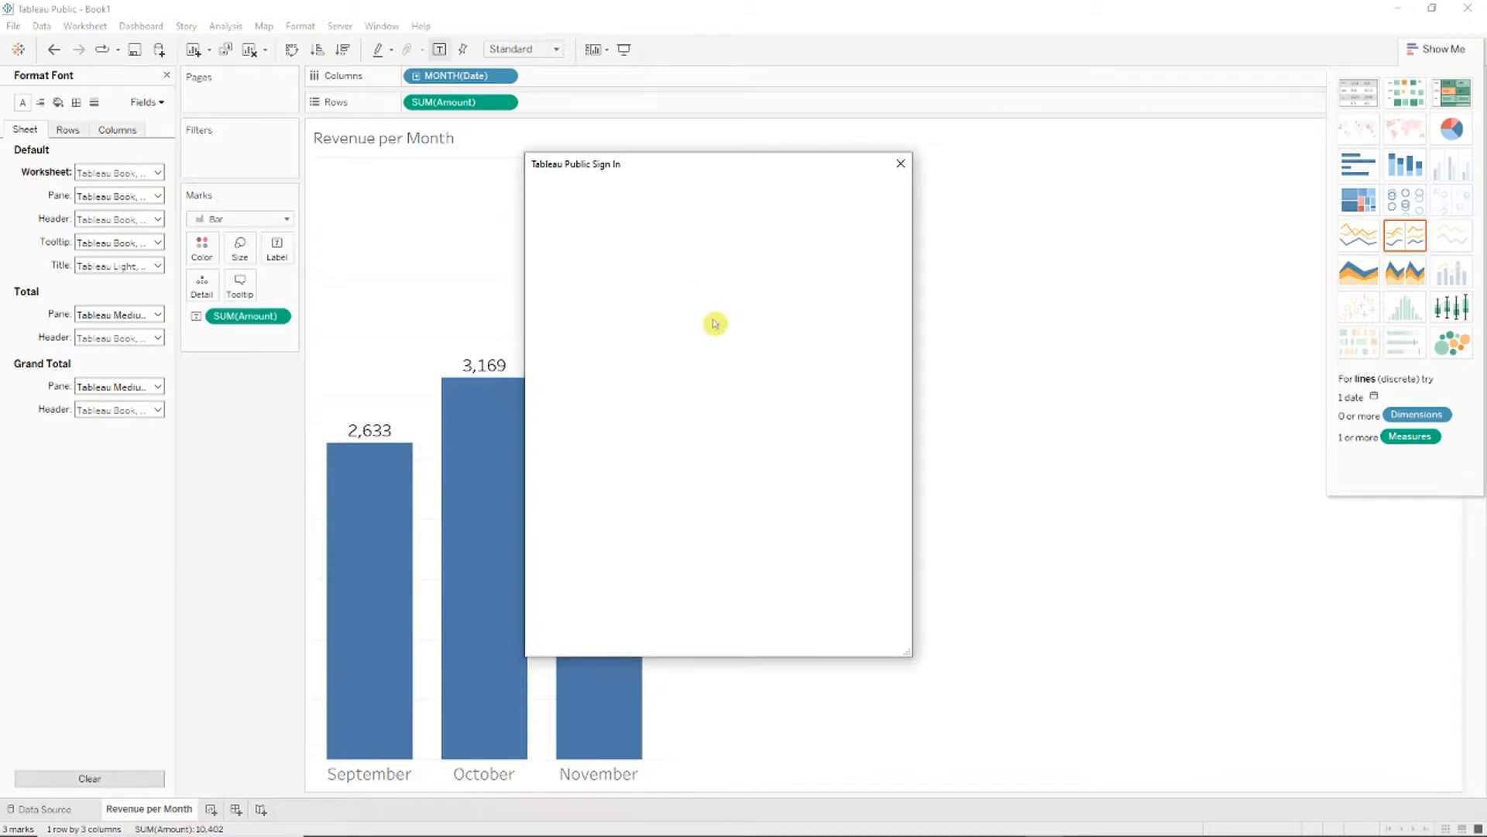
{"action": "left_click", "coordinate": [714, 345]}
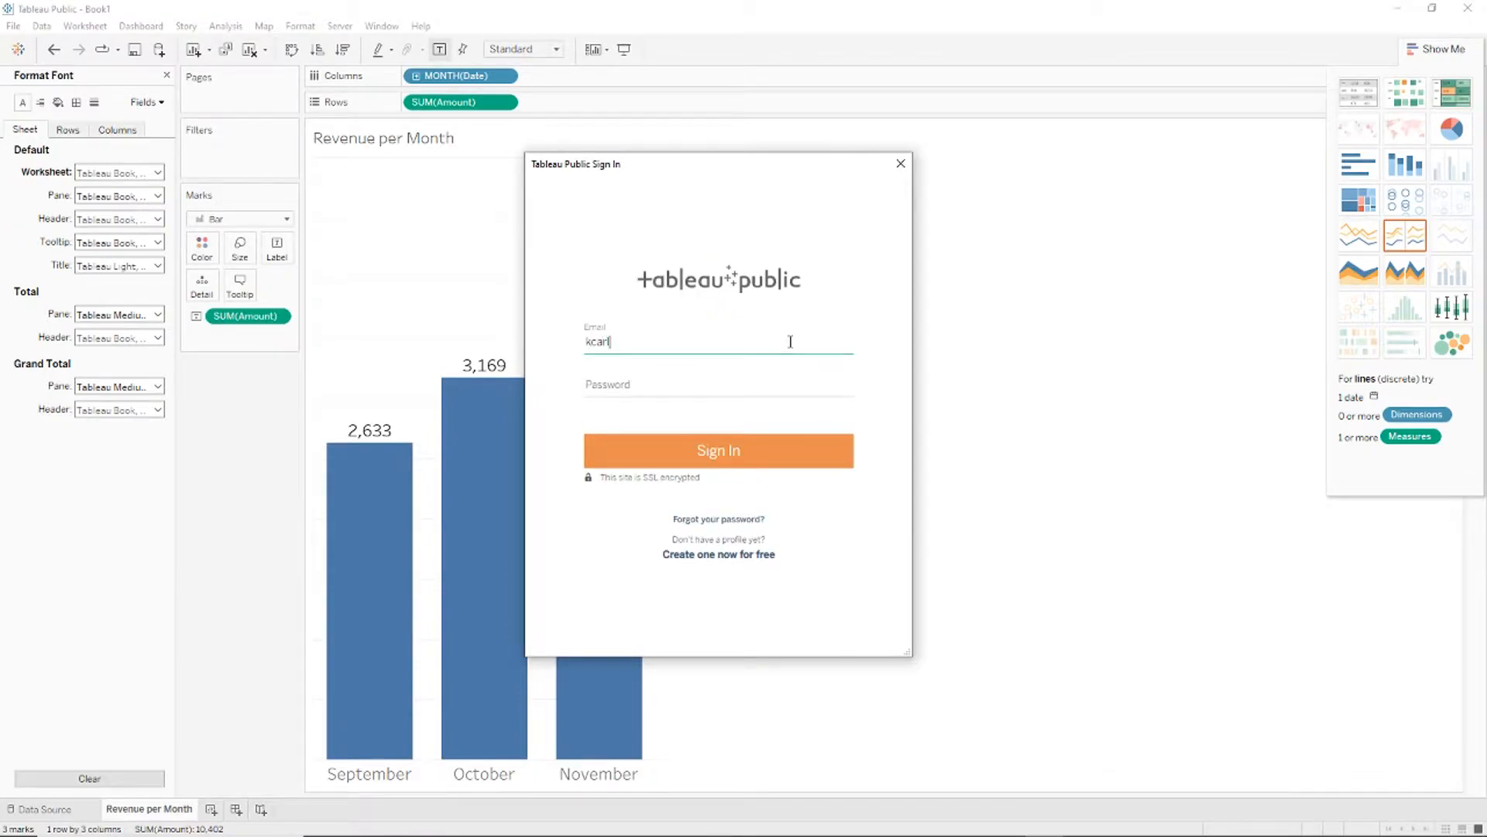
{"action": "key", "text": "Tab"}
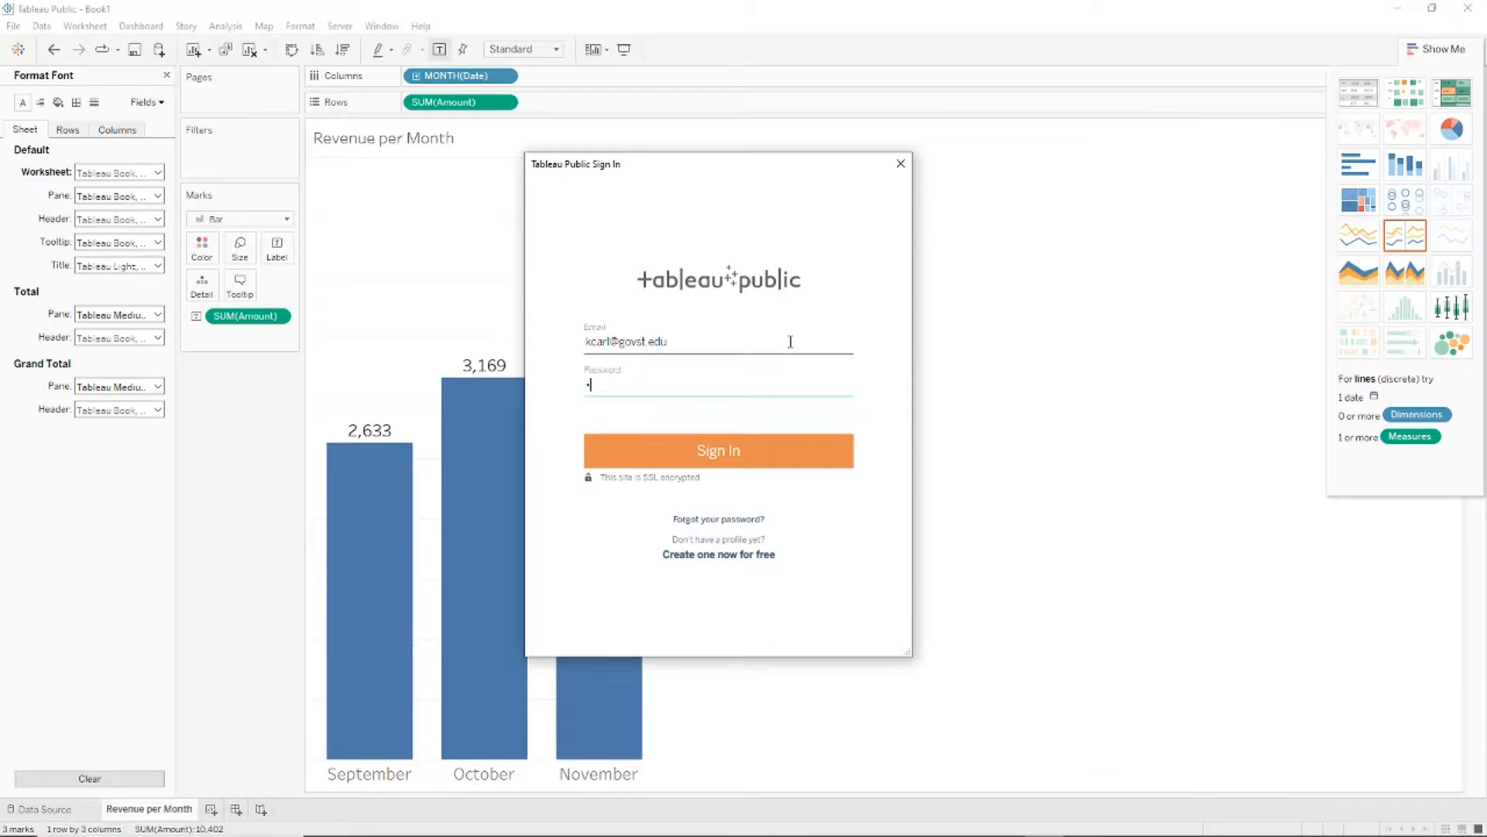
{"action": "key", "text": "Return"}
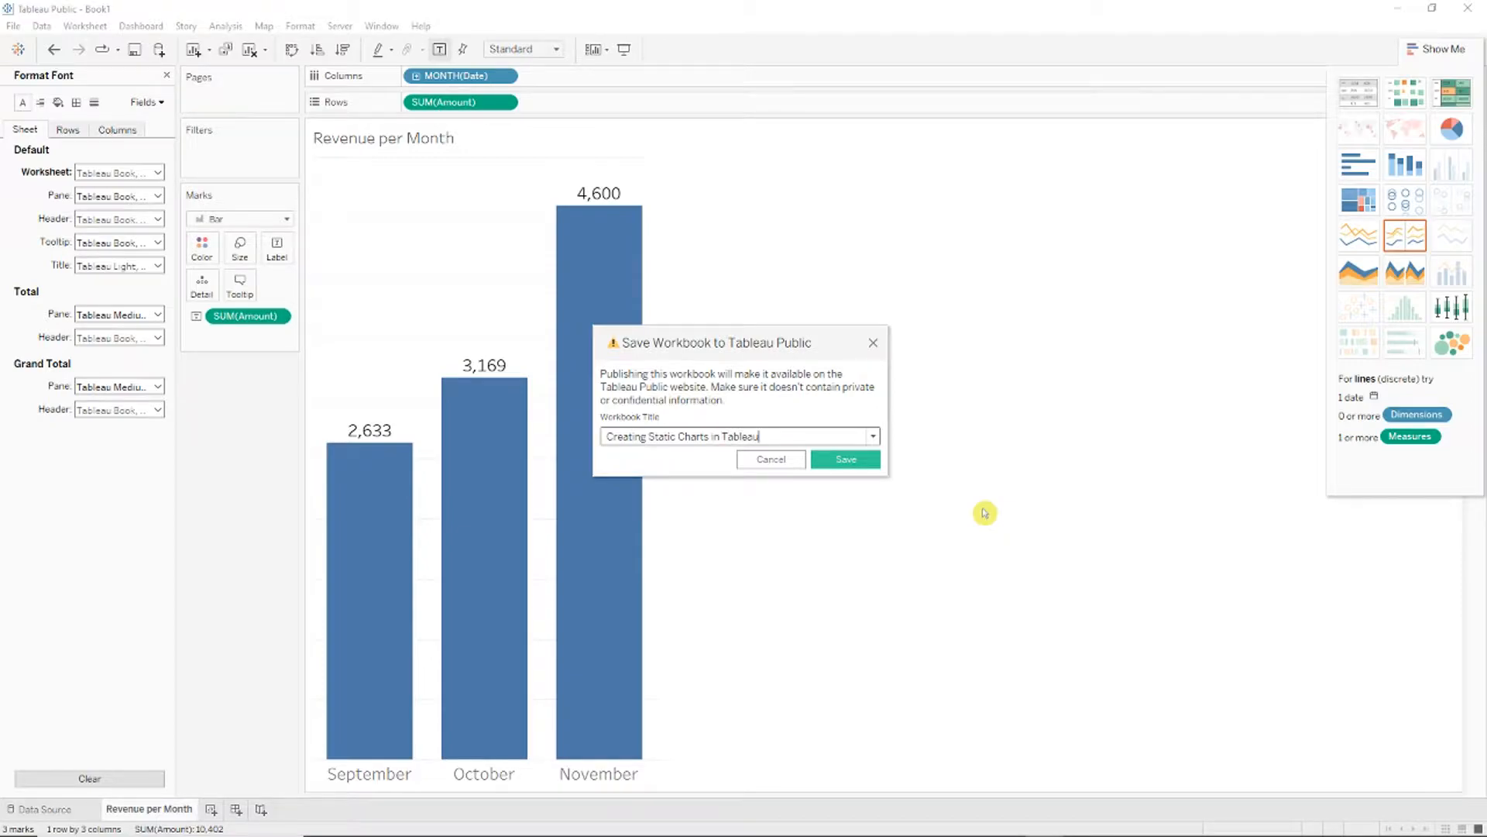
{"action": "left_click", "coordinate": [844, 460]}
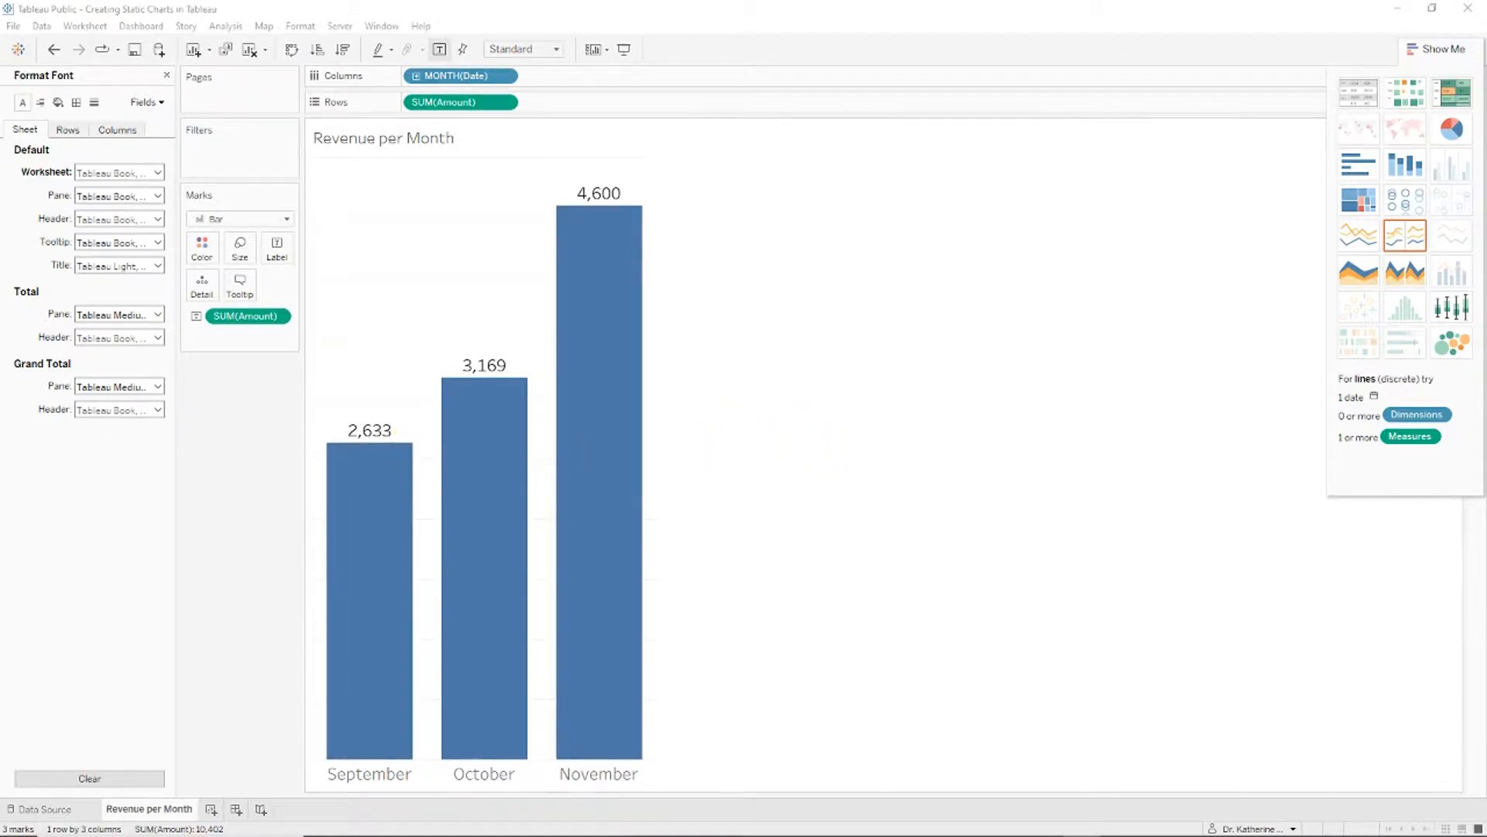
{"action": "left_click", "coordinate": [1020, 312]}
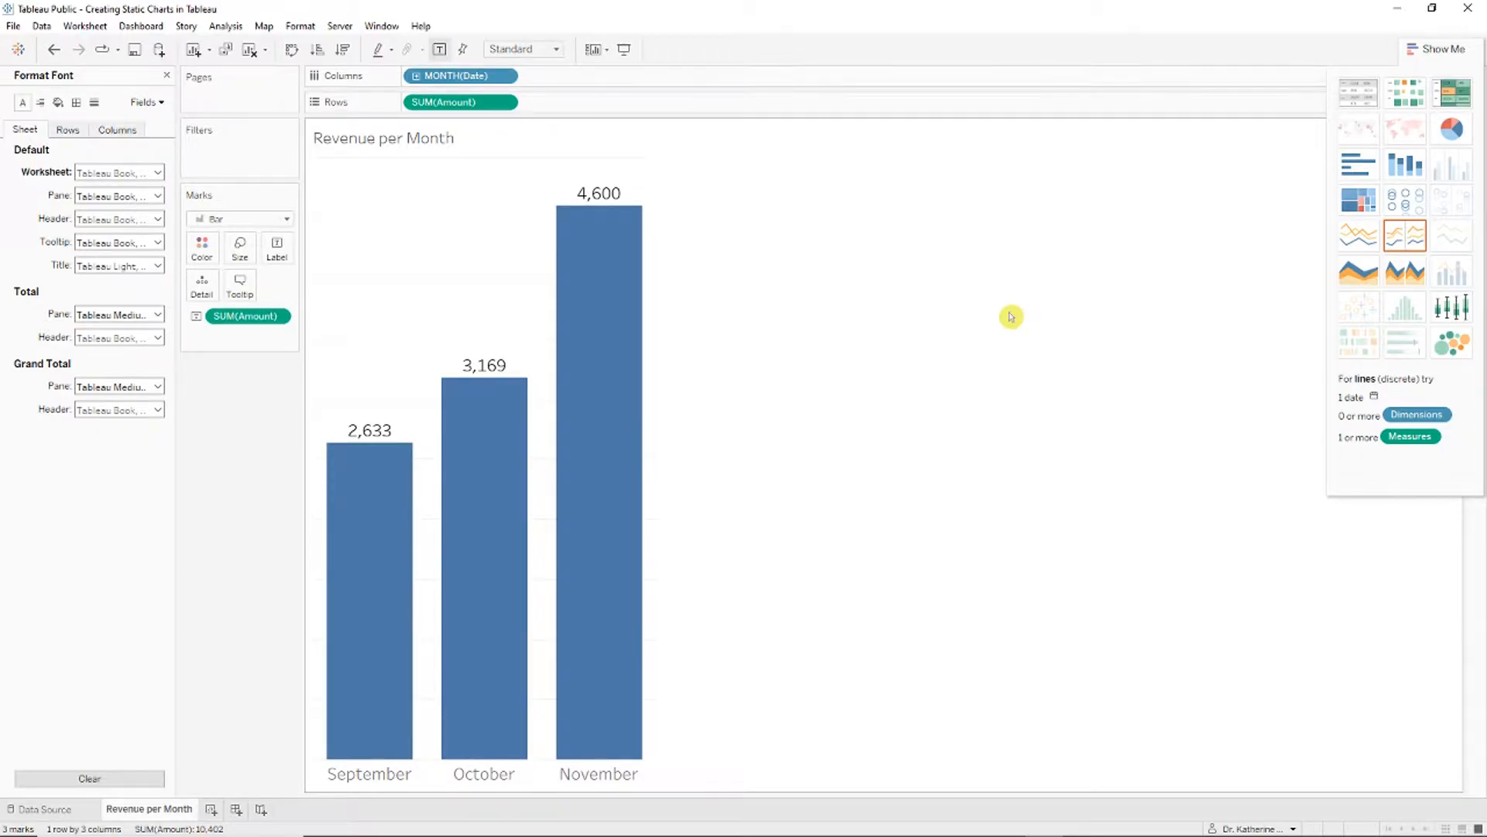
Step: Paste the Revenue per Month chart on slide 6 as a picture, shrink it and place it left
{"action": "key", "text": "alt+Tab"}
{"action": "right_click", "coordinate": [793, 447]}
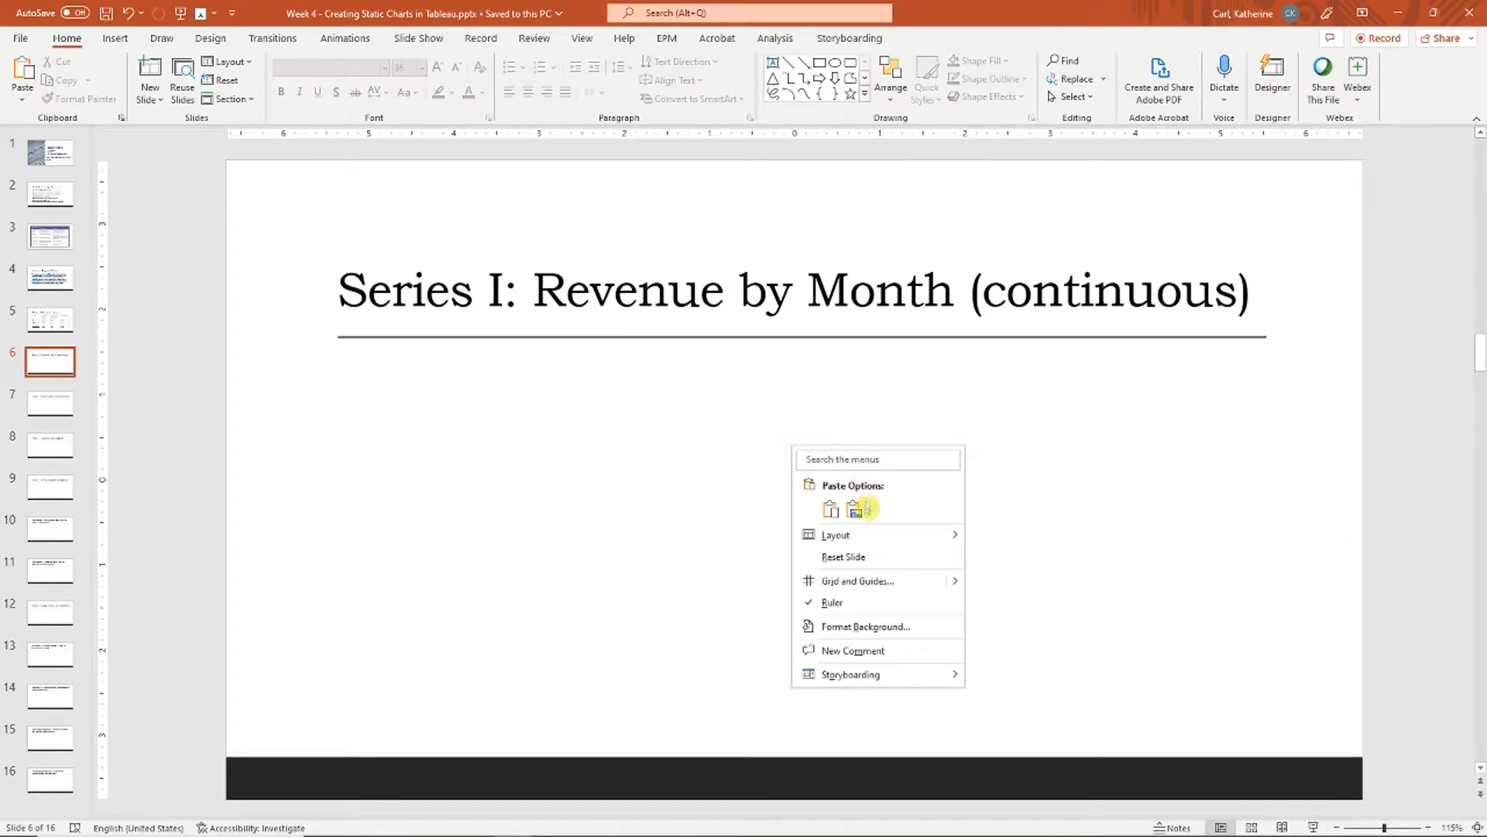
{"action": "left_click", "coordinate": [853, 511]}
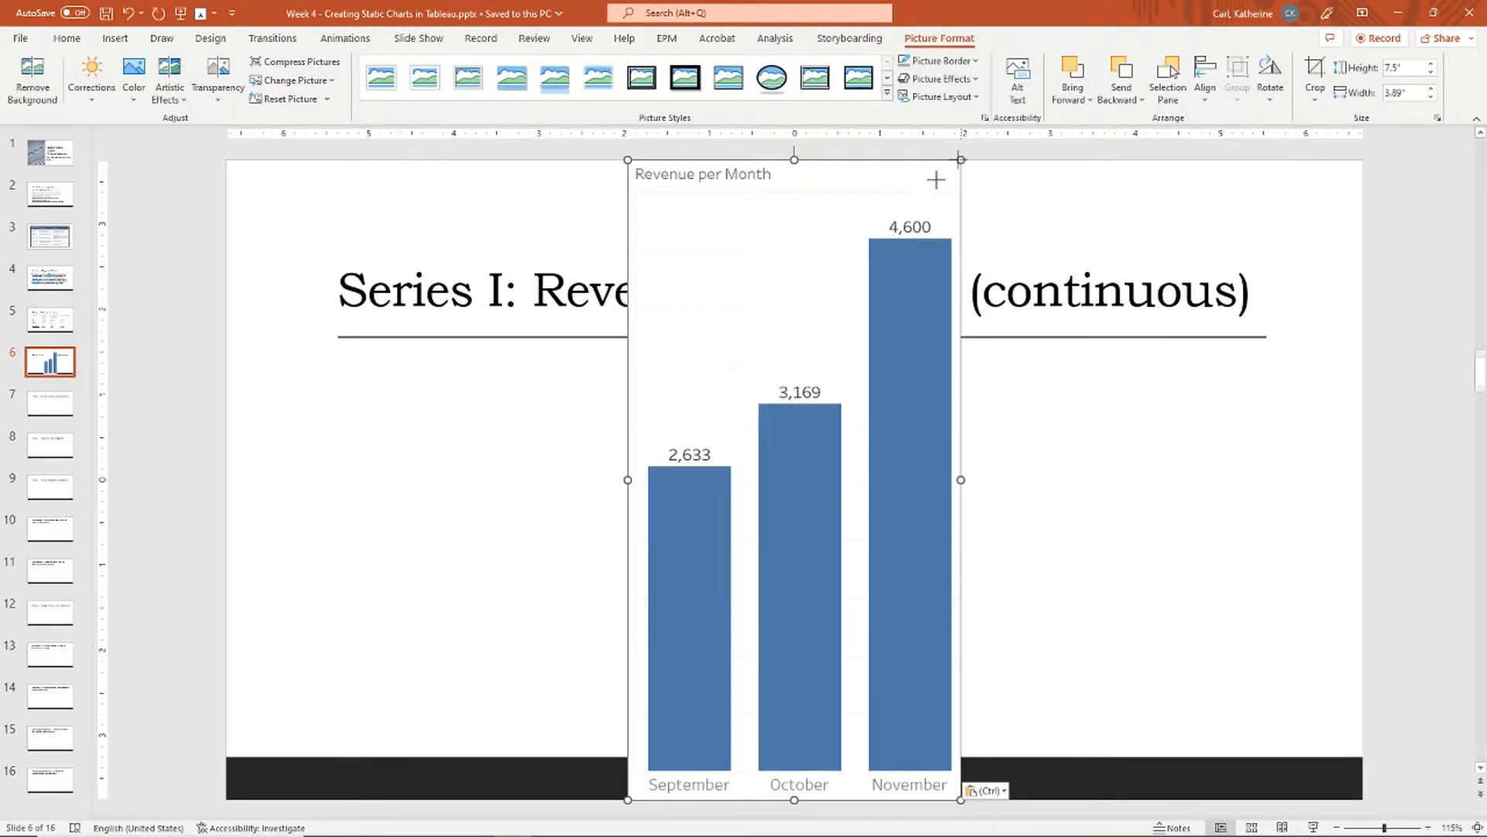
{"action": "left_click_drag", "start_coordinate": [959, 159], "coordinate": [837, 391]}
{"action": "left_click_drag", "start_coordinate": [690, 392], "coordinate": [455, 370]}
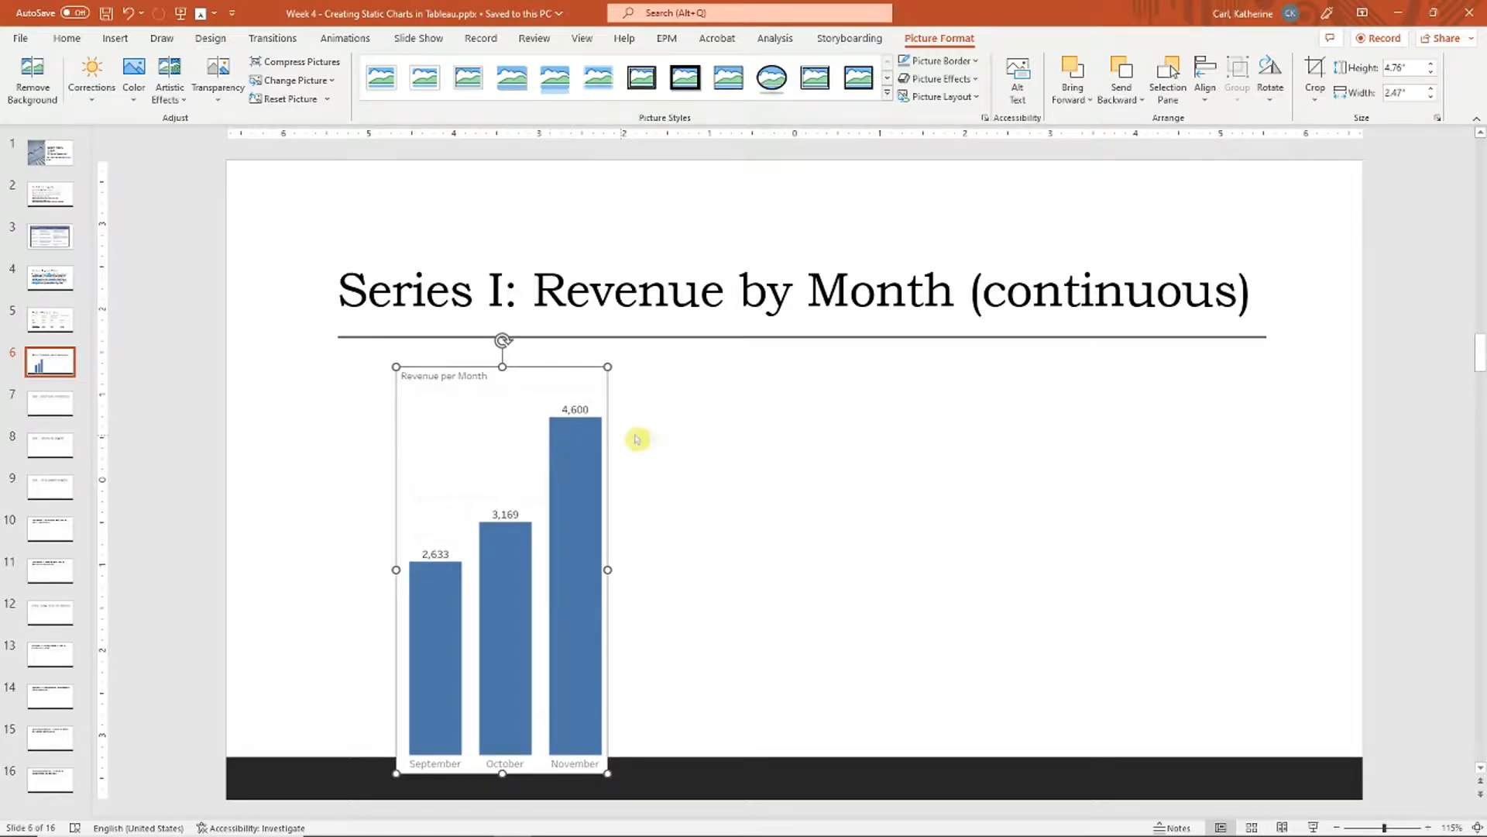
{"action": "left_click", "coordinate": [654, 461]}
{"action": "left_click_drag", "start_coordinate": [583, 503], "coordinate": [594, 496]}
{"action": "left_click", "coordinate": [719, 491]}
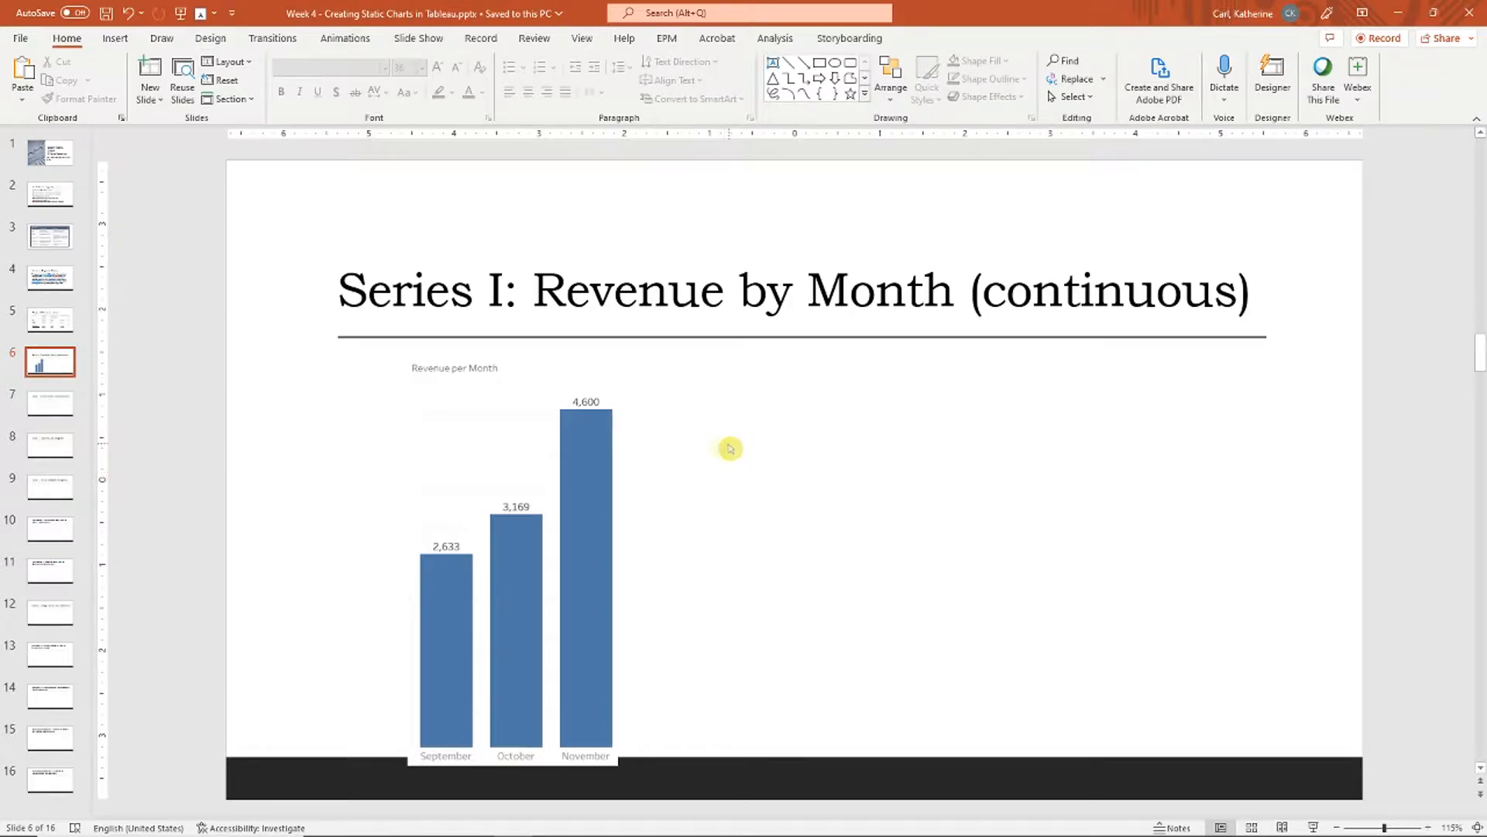
{"action": "key", "text": "alt+Tab"}
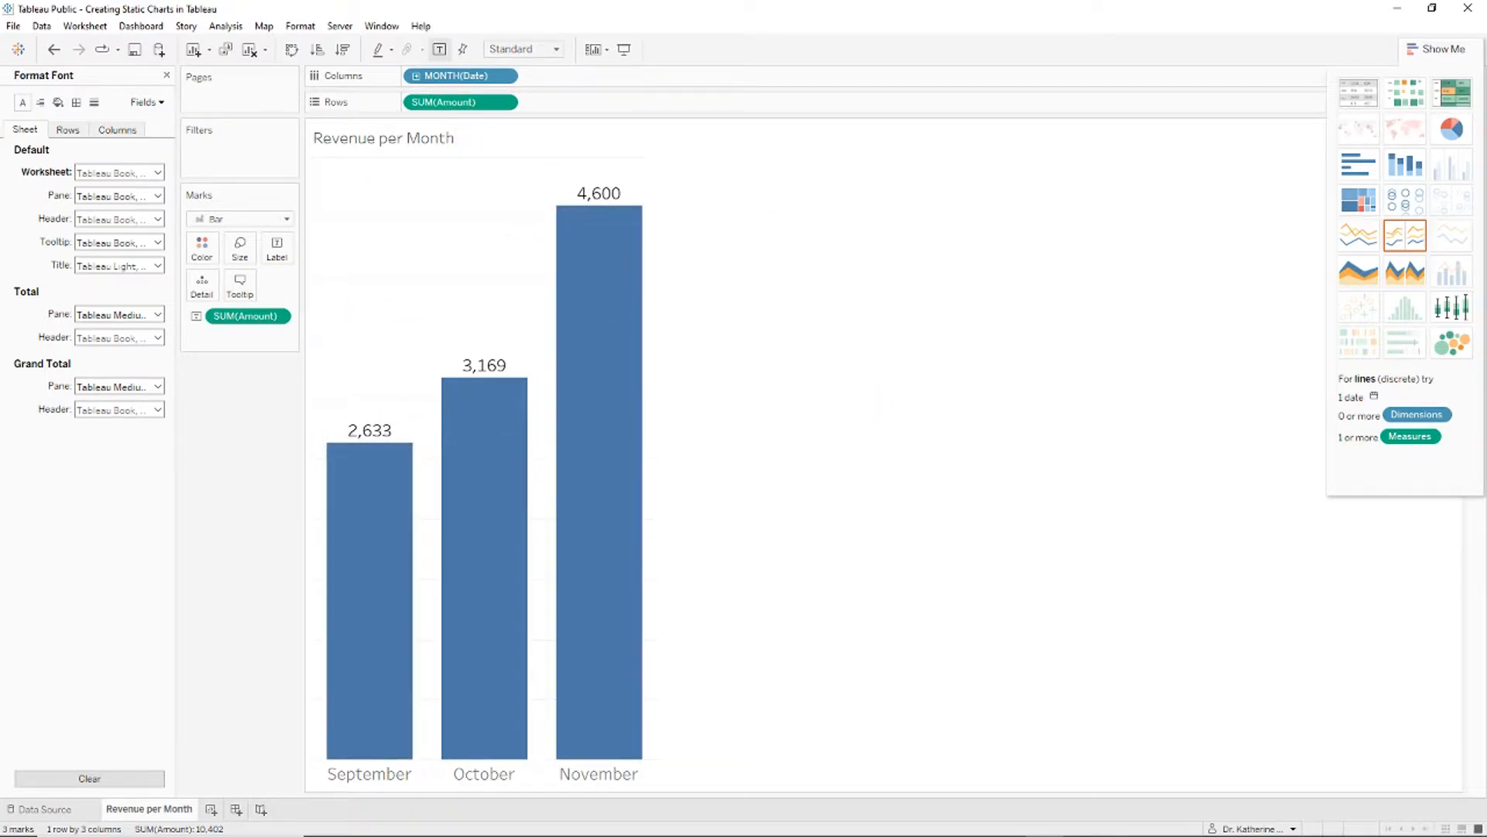
Step: Duplicate the Revenue per Month sheet and rename the copy Revenue per Month (Line)
{"action": "right_click", "coordinate": [152, 812]}
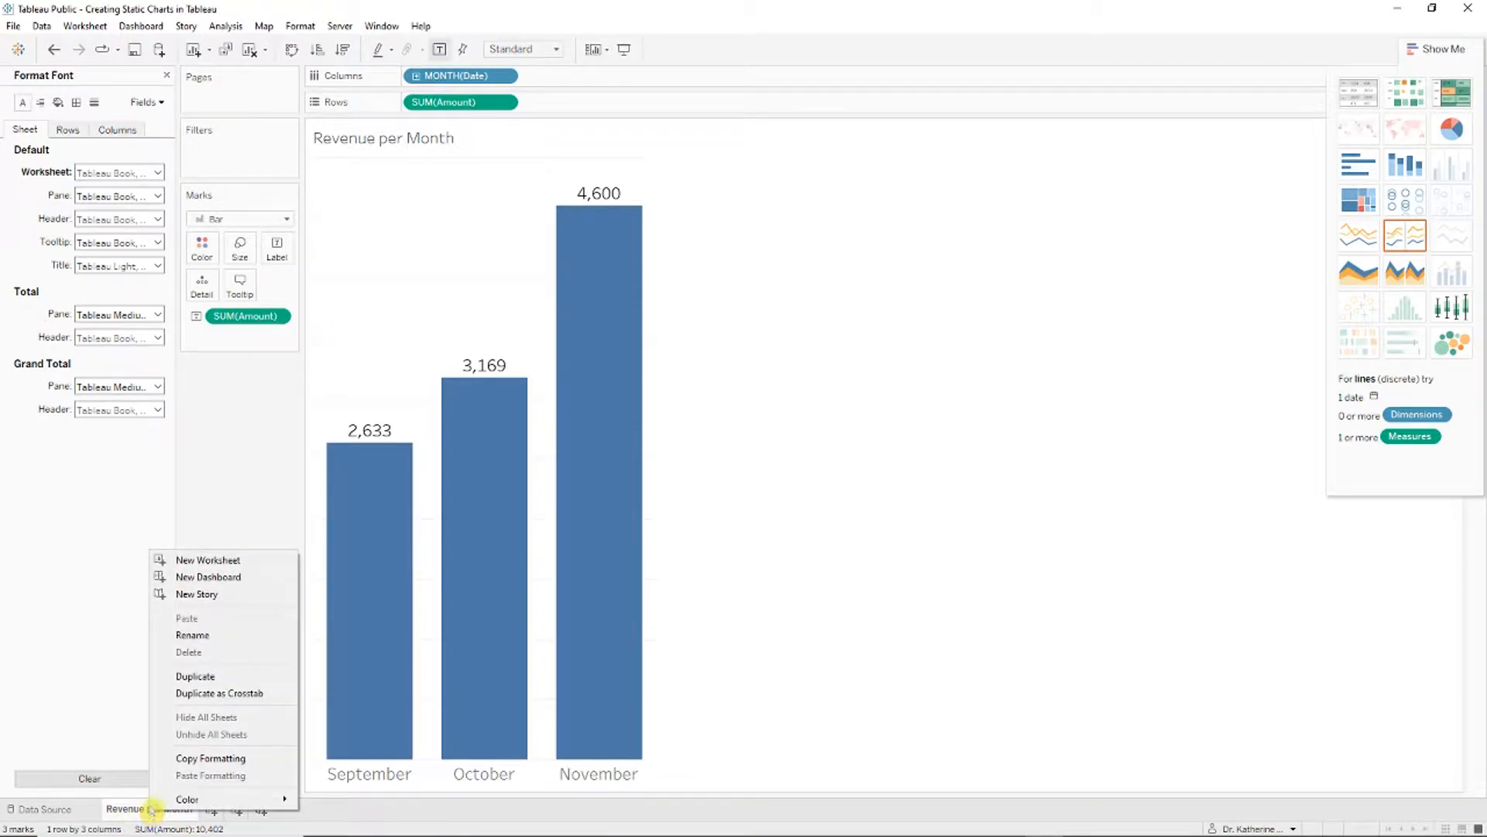
{"action": "left_click", "coordinate": [225, 675]}
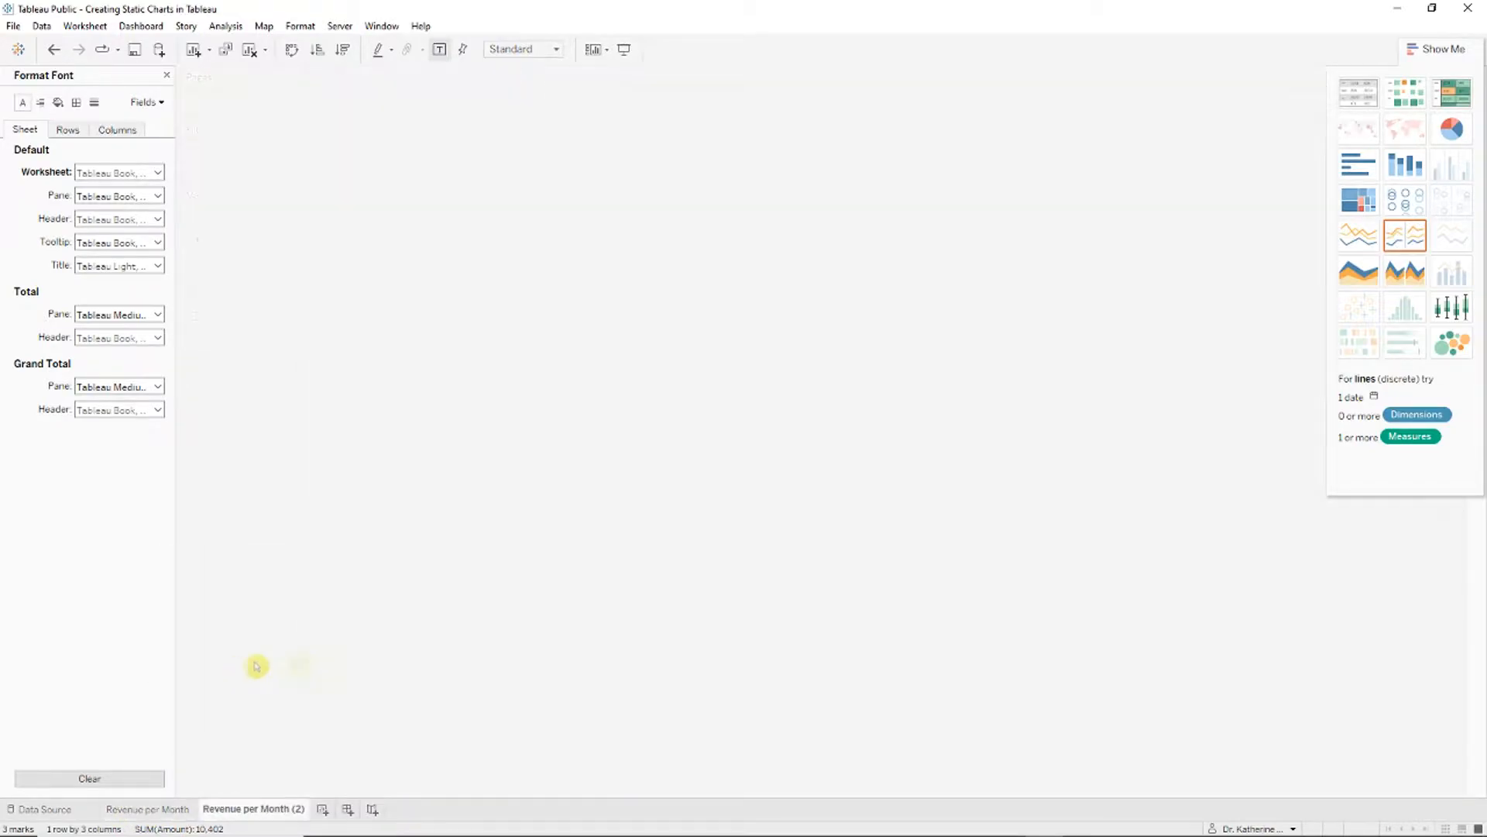
{"action": "right_click", "coordinate": [246, 808]}
{"action": "left_click", "coordinate": [314, 620]}
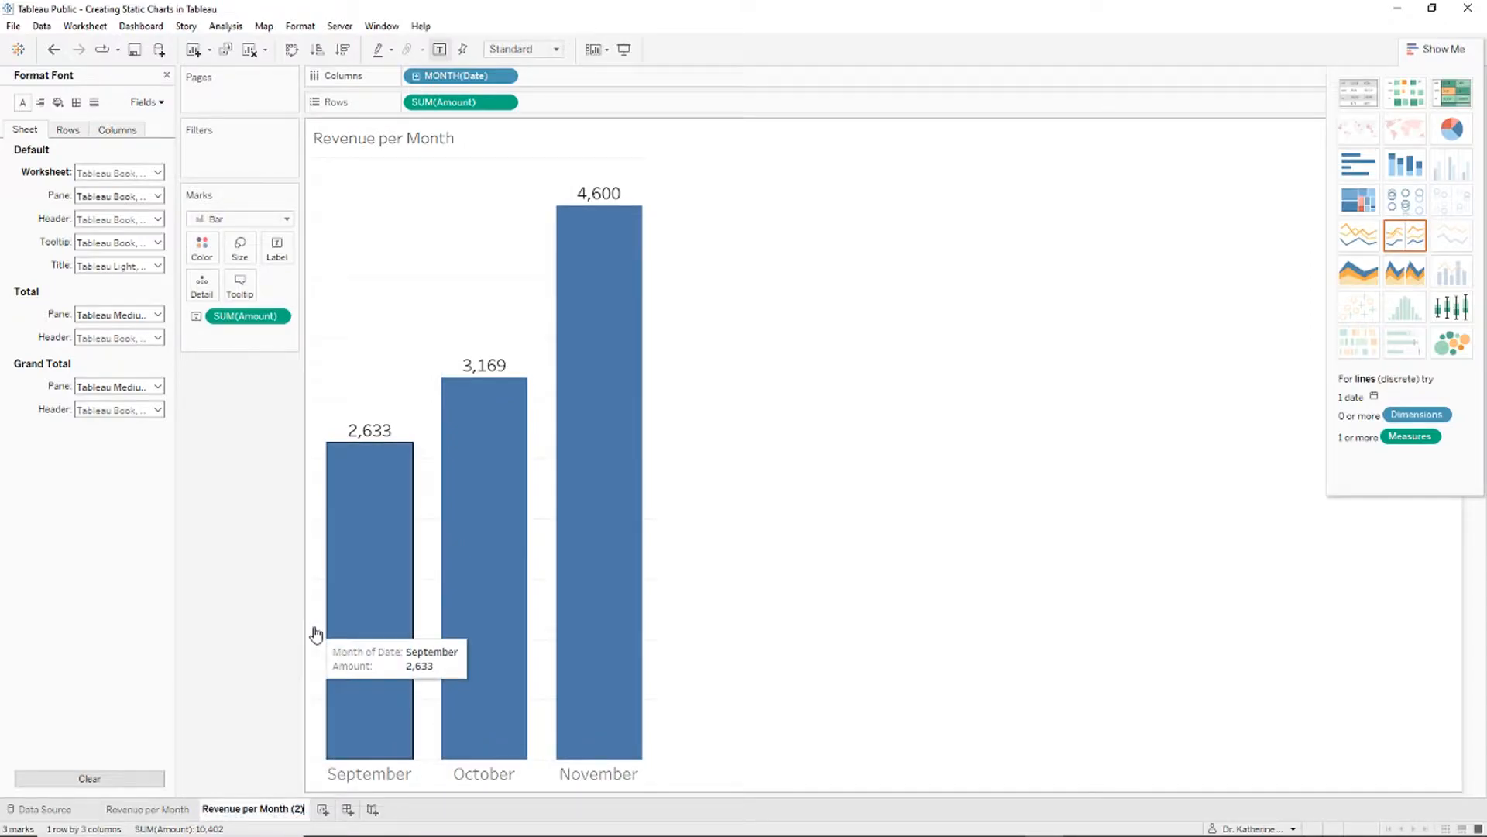
{"action": "type", "text": "Line"}
Step: Rename the original sheet to Revenue per Month (Bar)
{"action": "right_click", "coordinate": [153, 809]}
{"action": "left_click", "coordinate": [239, 631]}
{"action": "key", "text": "End"}
{"action": "type", "text": "(Bar)"}
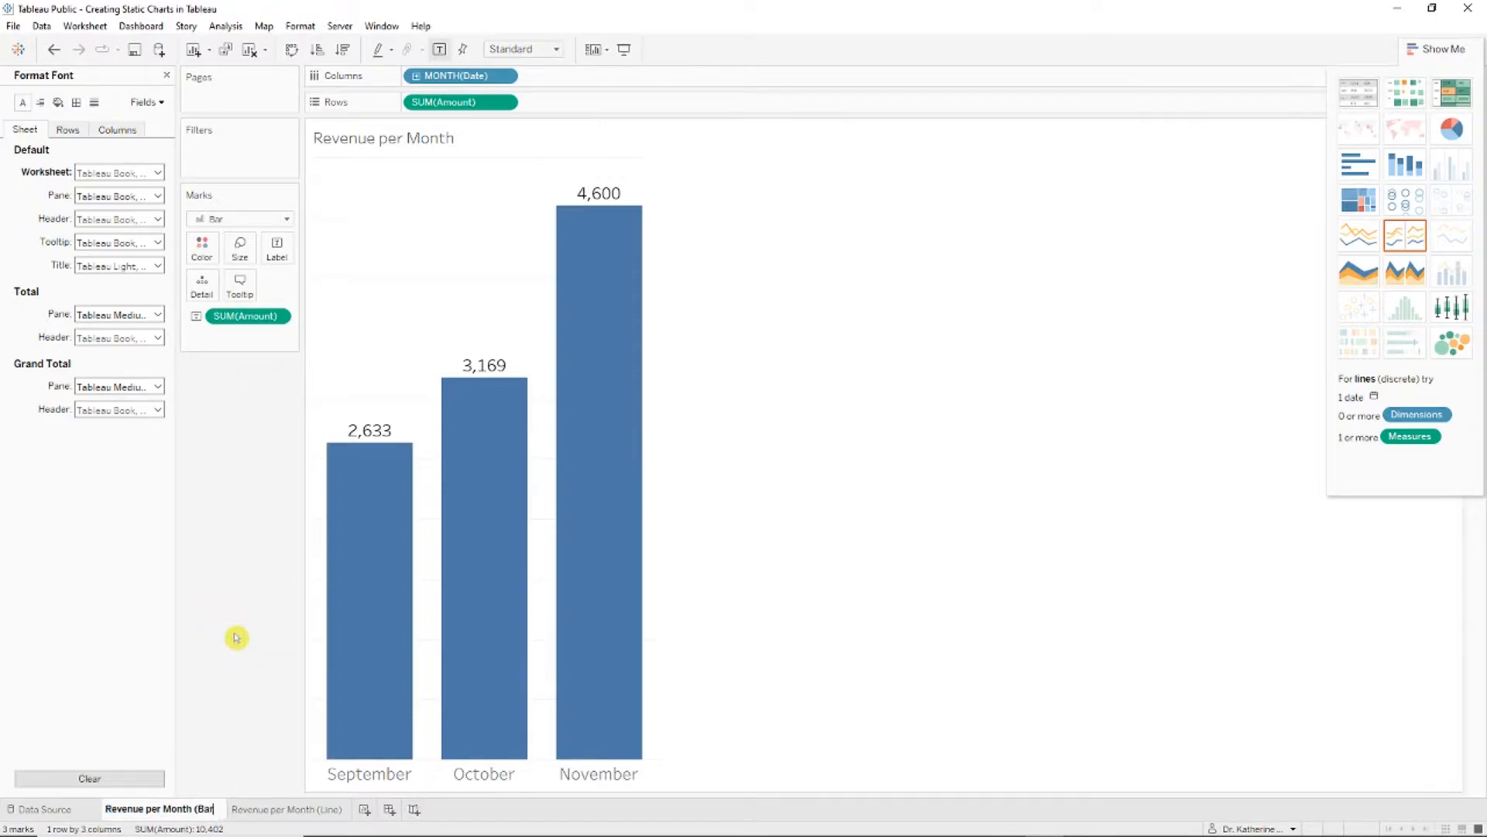
{"action": "key", "text": "Return"}
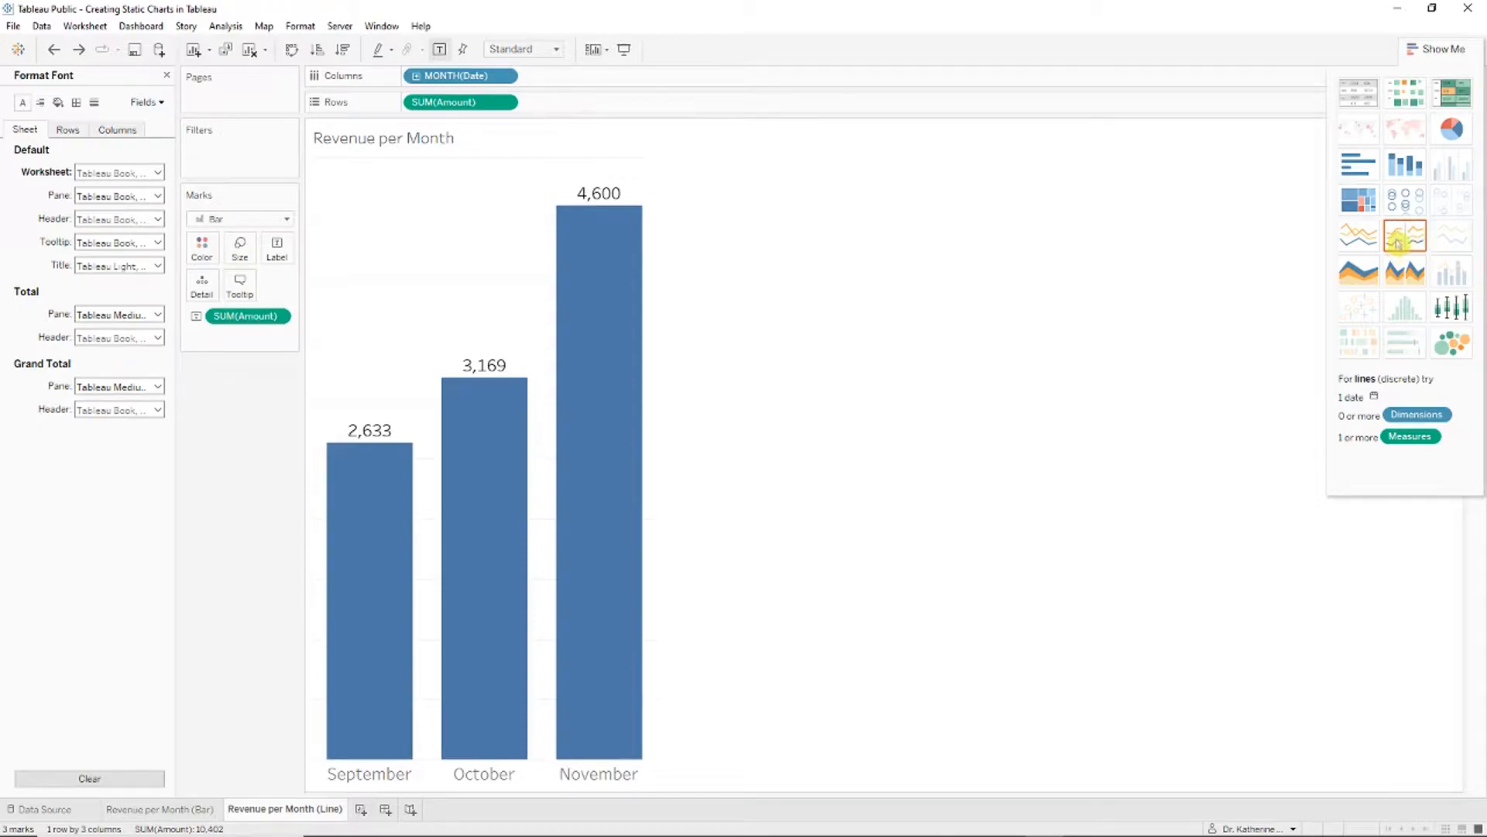
Step: Switch to a line chart, widen it, and label points with Amount (2,633, 3,169, 4,600)
{"action": "left_click", "coordinate": [1406, 231]}
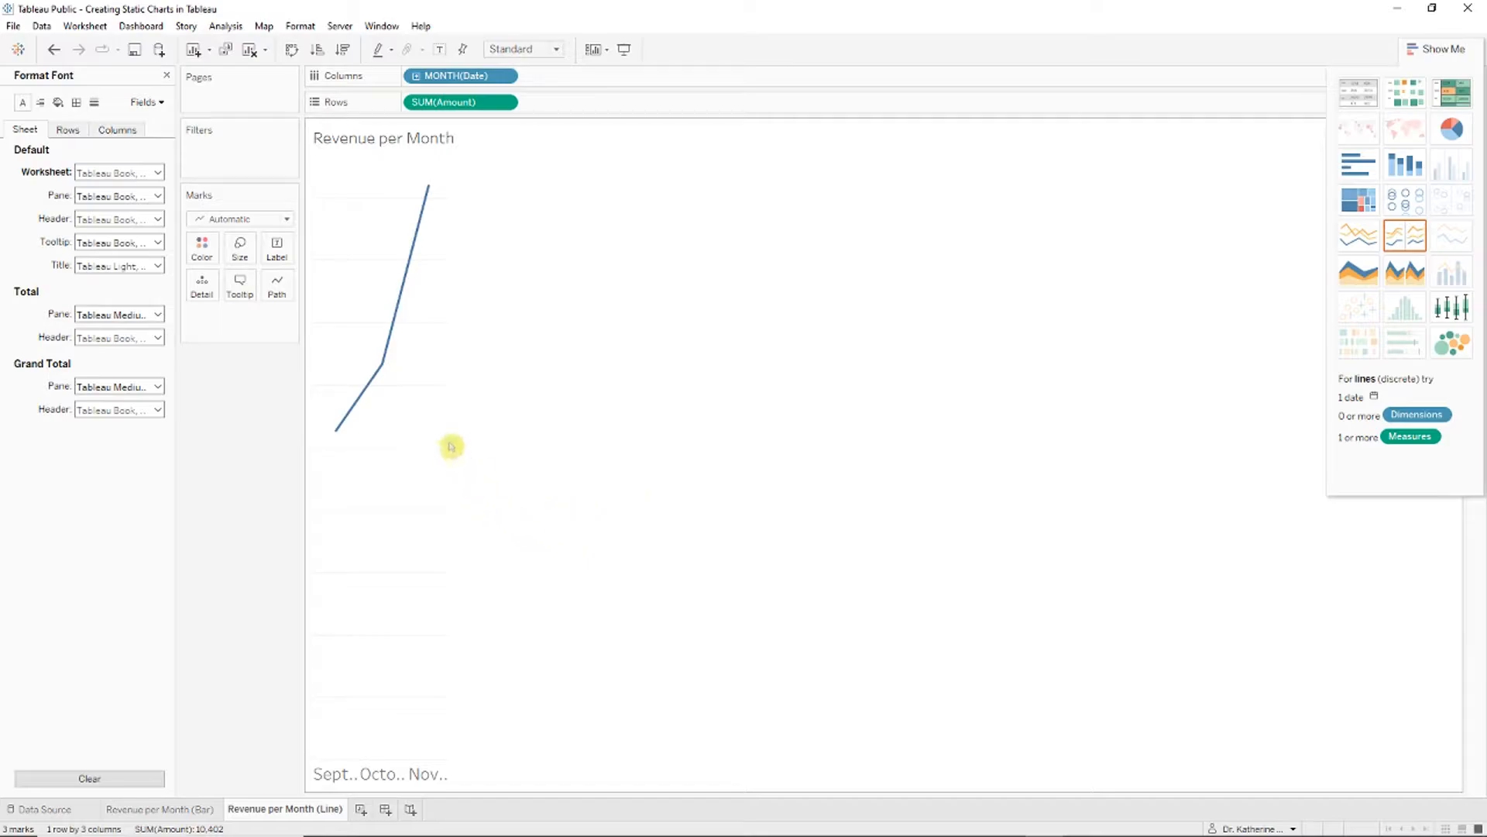
{"action": "left_click_drag", "start_coordinate": [451, 418], "coordinate": [646, 432]}
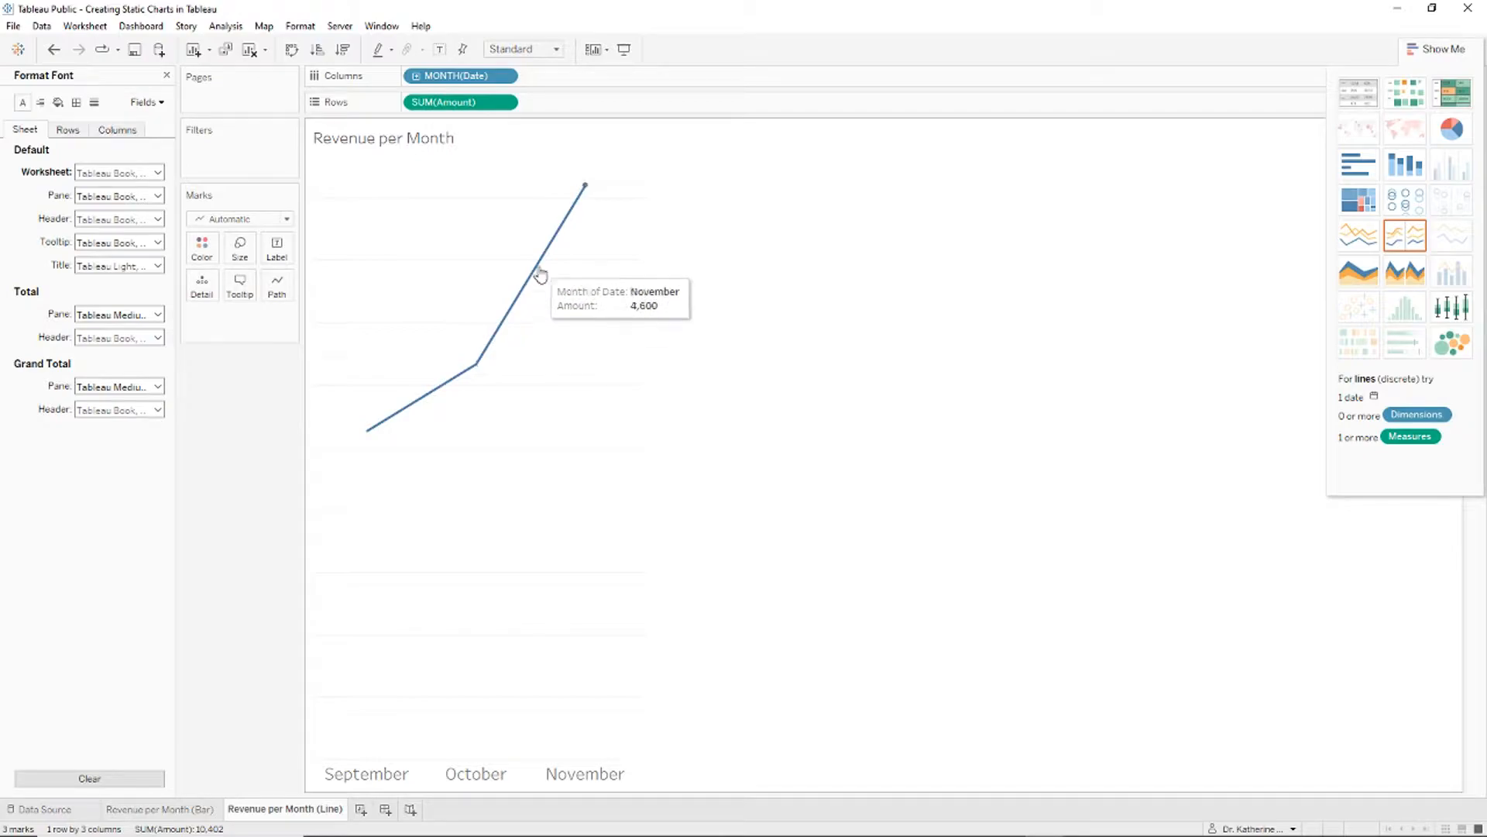
{"action": "key", "text": "ctrl+Right"}
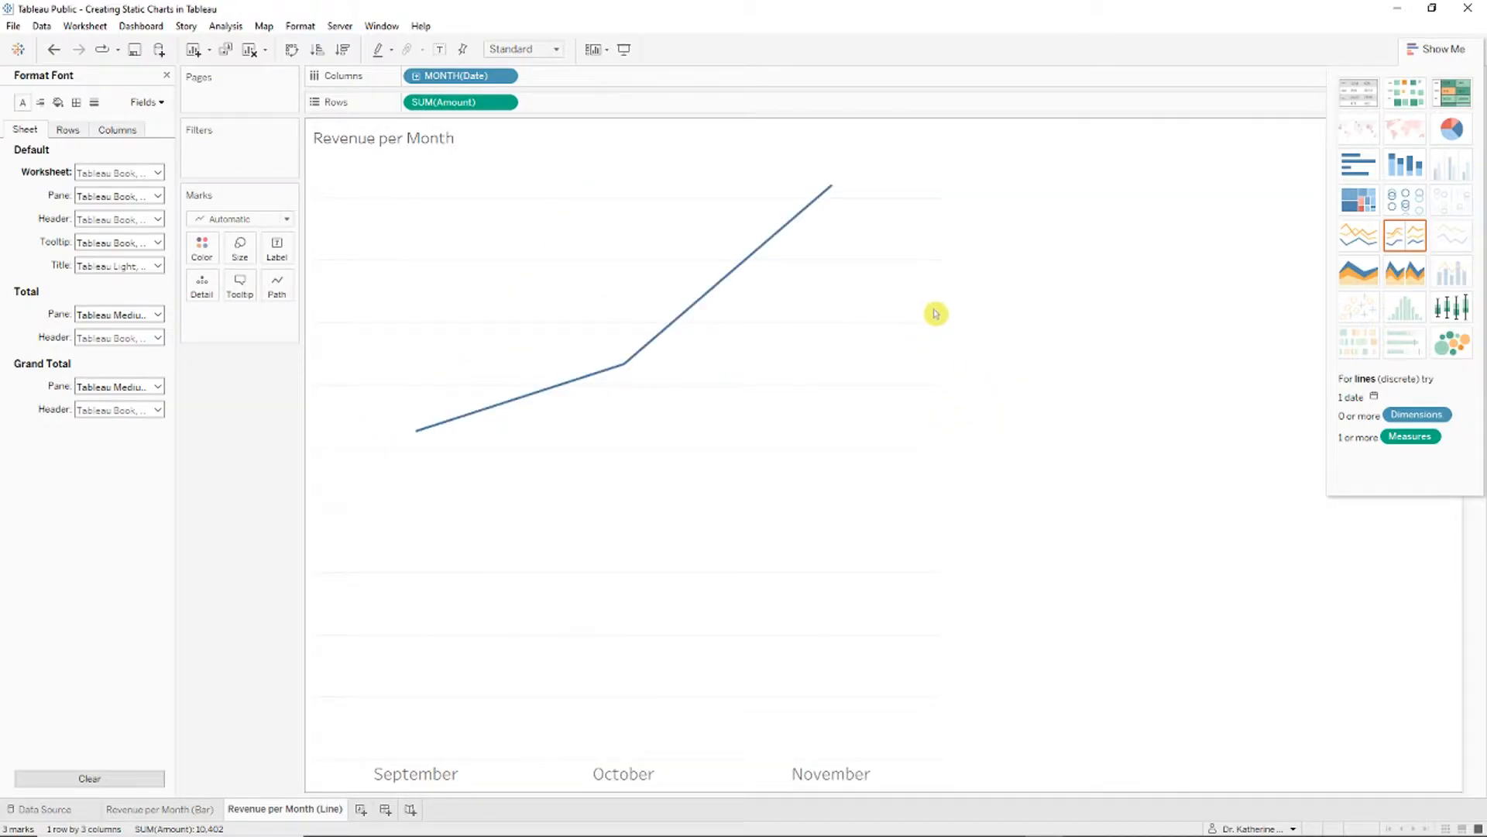
{"action": "key", "text": "ctrl+Right"}
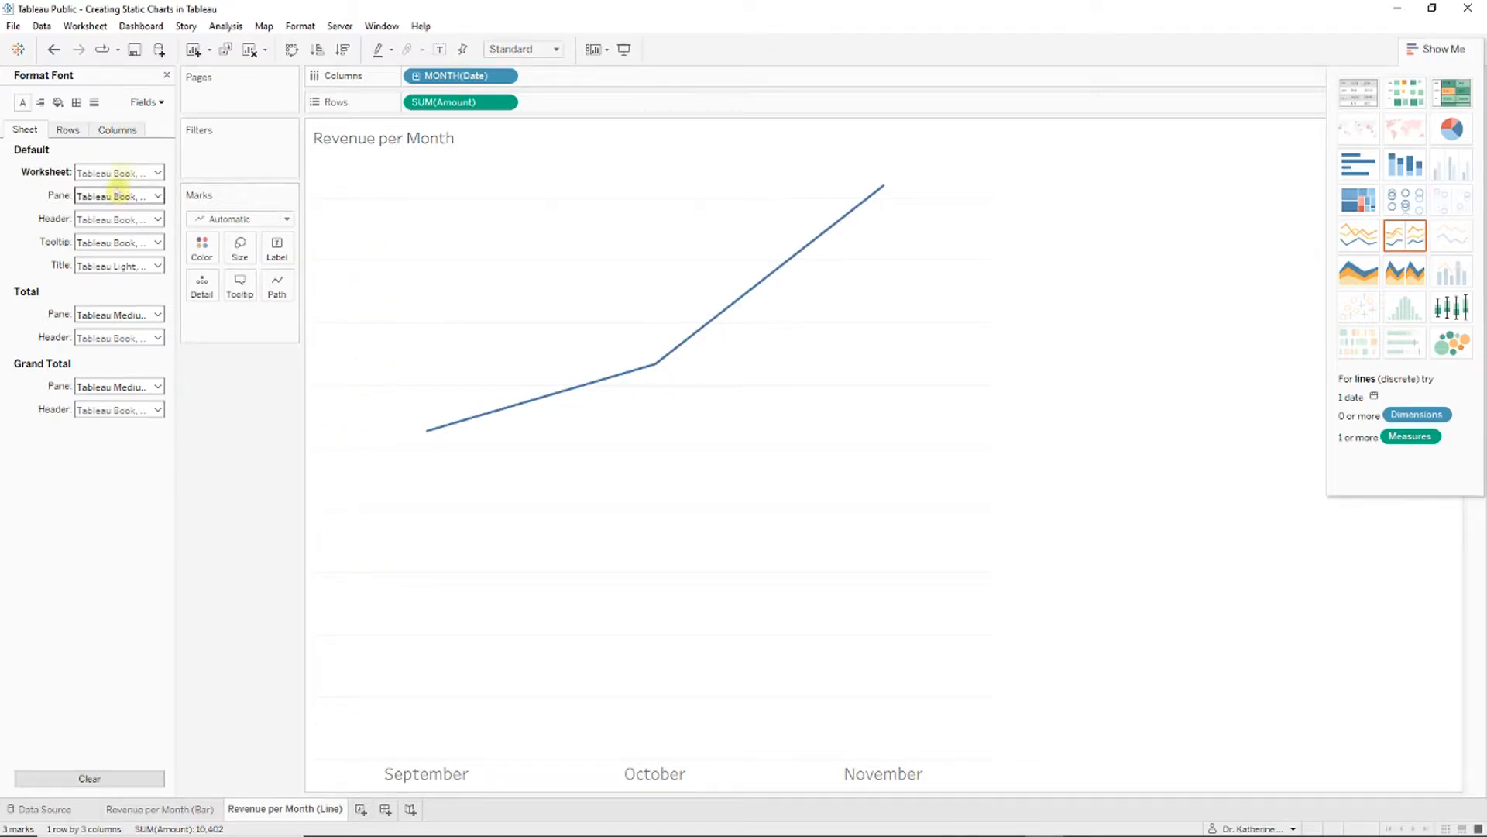
{"action": "left_click", "coordinate": [167, 74]}
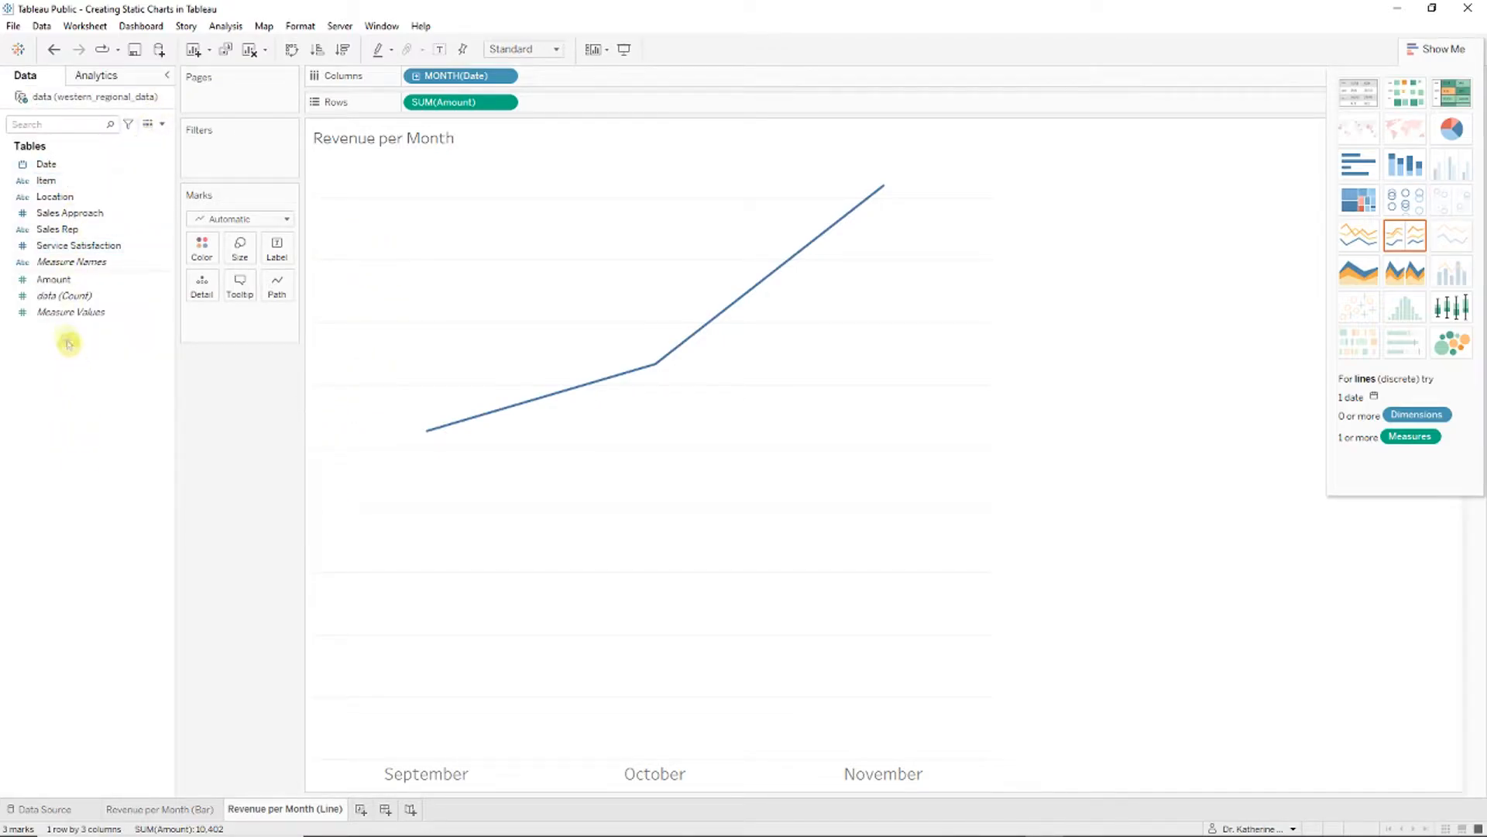
{"action": "left_click_drag", "start_coordinate": [93, 285], "coordinate": [278, 248]}
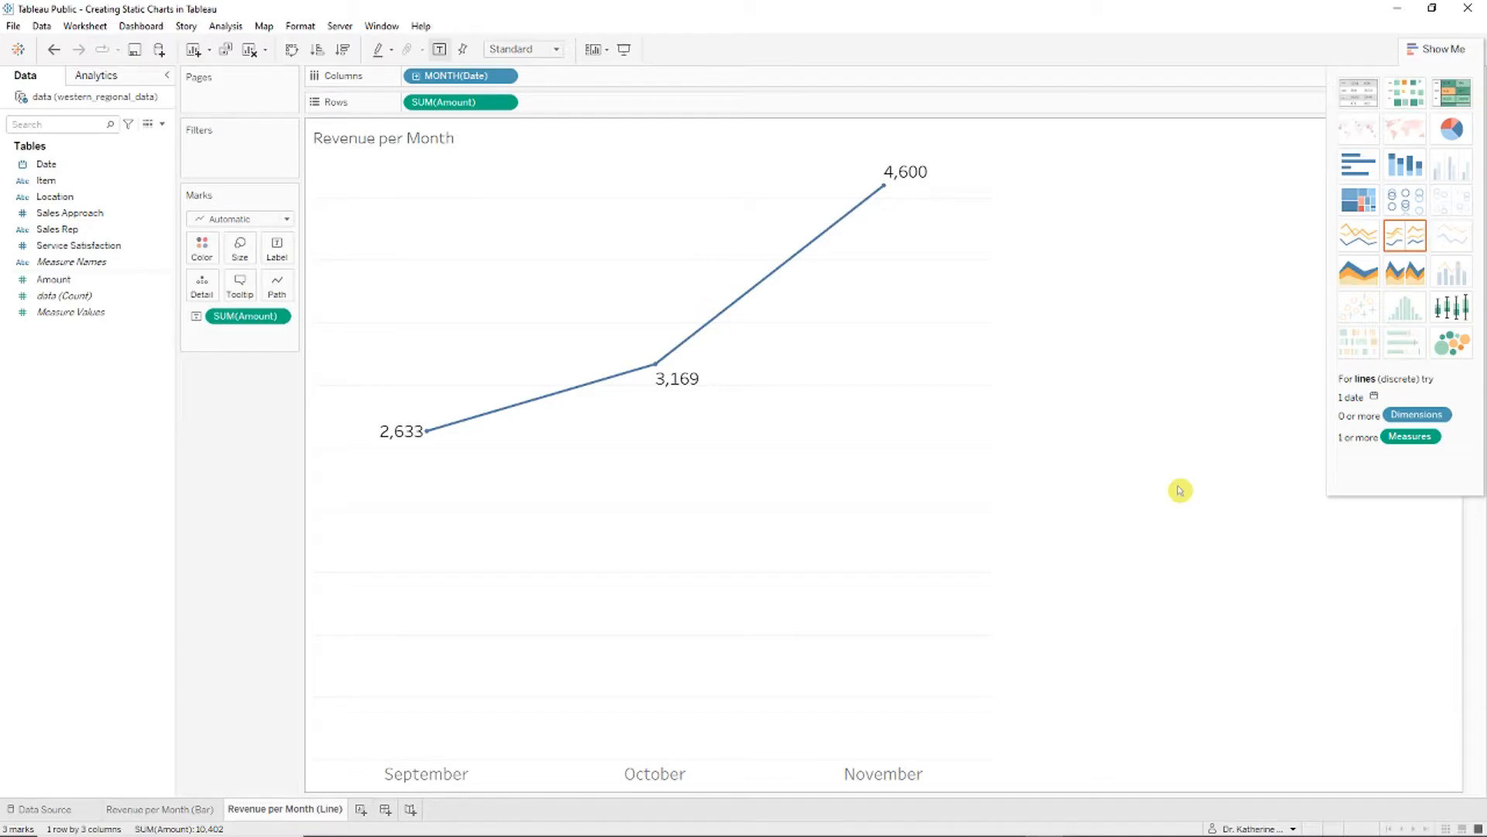
Step: Enlarge the line-chart picture slightly and position it beside the bar chart on slide 6
{"action": "key", "text": "alt+Tab"}
{"action": "left_click", "coordinate": [1004, 535]}
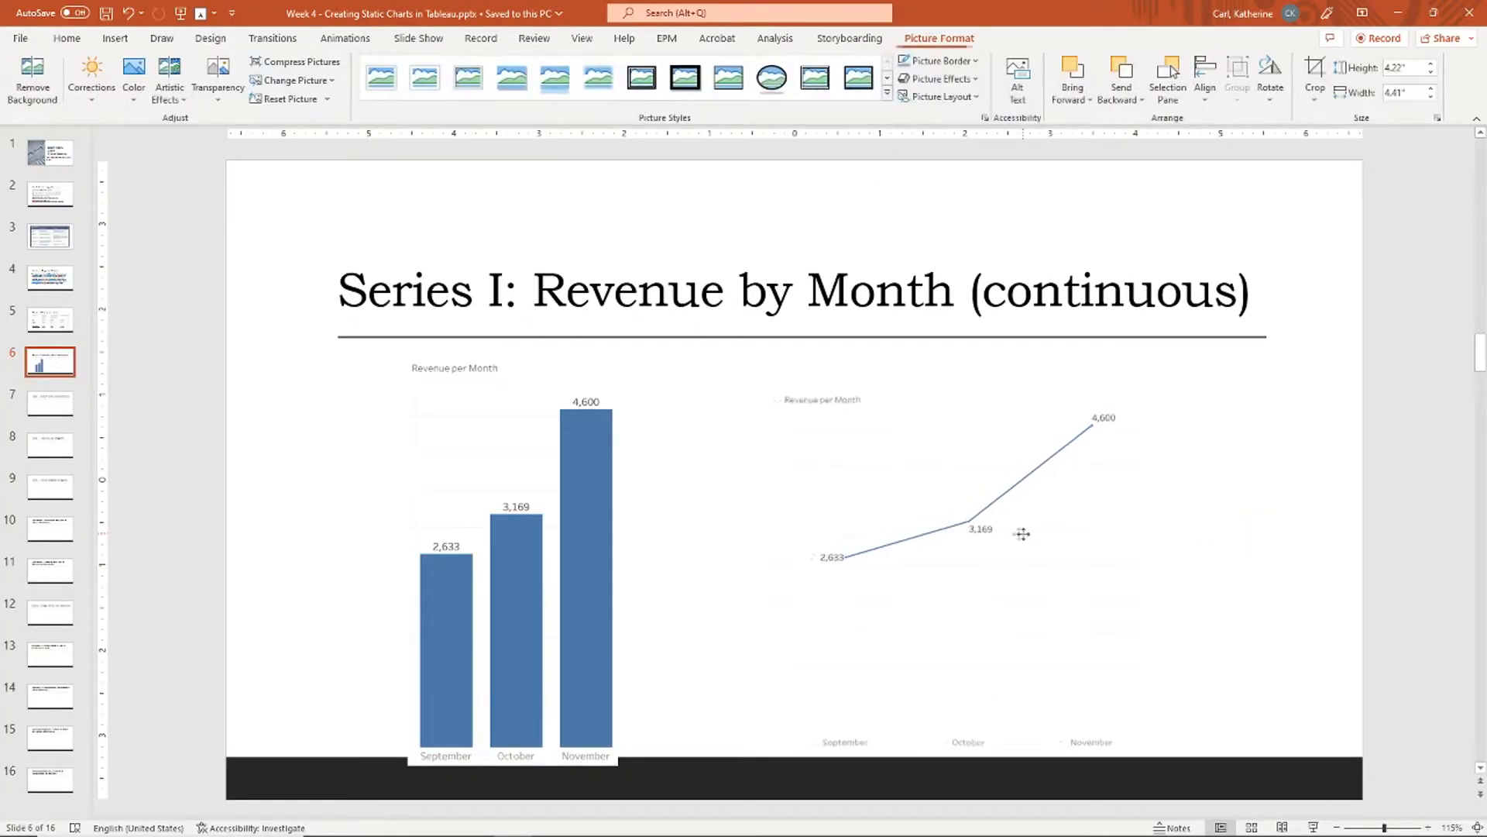
{"action": "key", "text": "Down"}
{"action": "key", "text": "Down"}
{"action": "left_click_drag", "start_coordinate": [1142, 405], "coordinate": [1159, 391]}
{"action": "left_click_drag", "start_coordinate": [1077, 465], "coordinate": [1069, 459]}
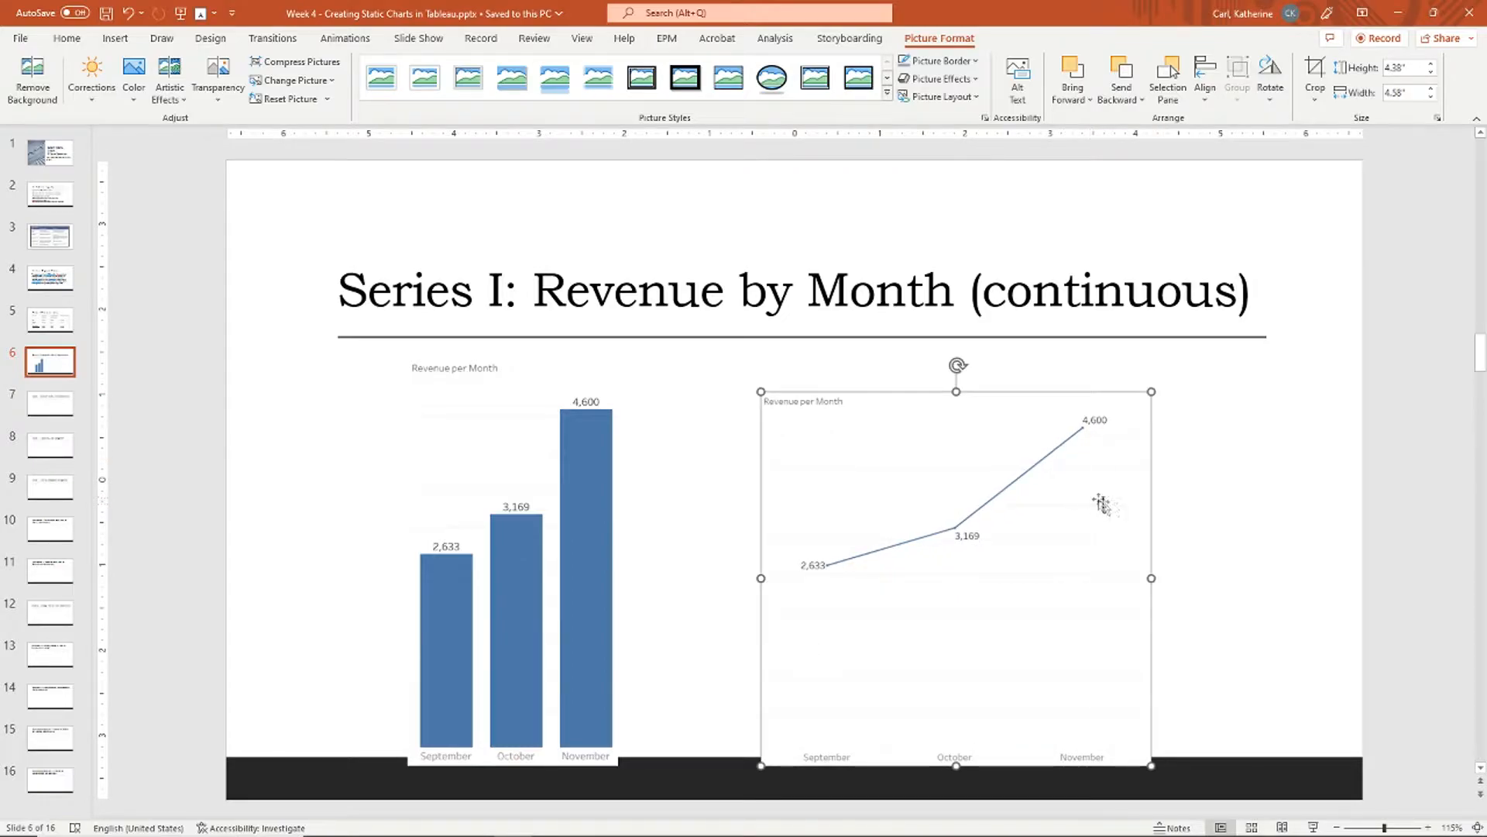
{"action": "key", "text": "Down"}
{"action": "key", "text": "Right"}
{"action": "left_click_drag", "start_coordinate": [1015, 517], "coordinate": [1001, 501]}
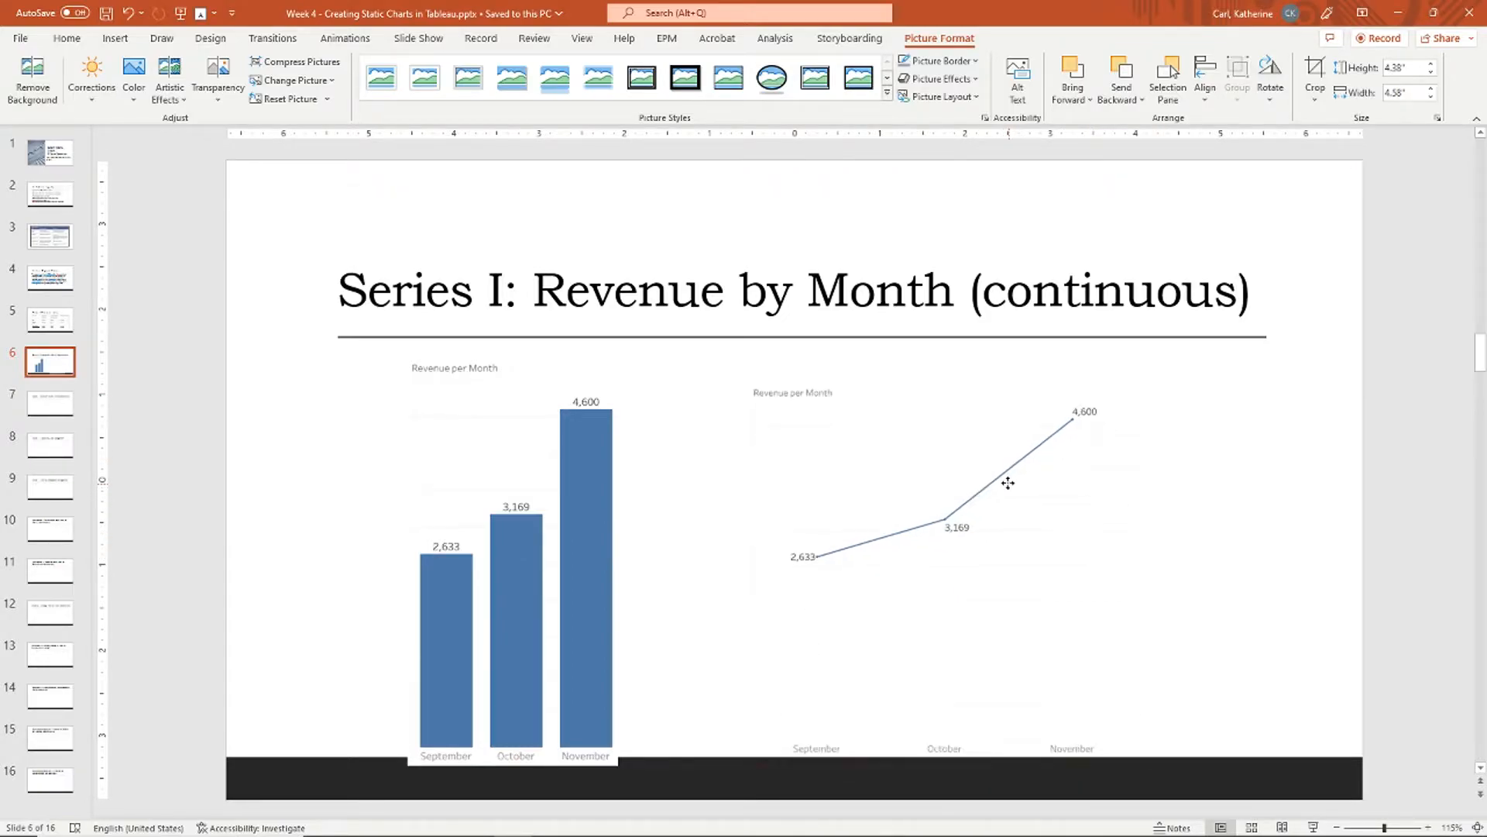
{"action": "left_click", "coordinate": [1228, 462]}
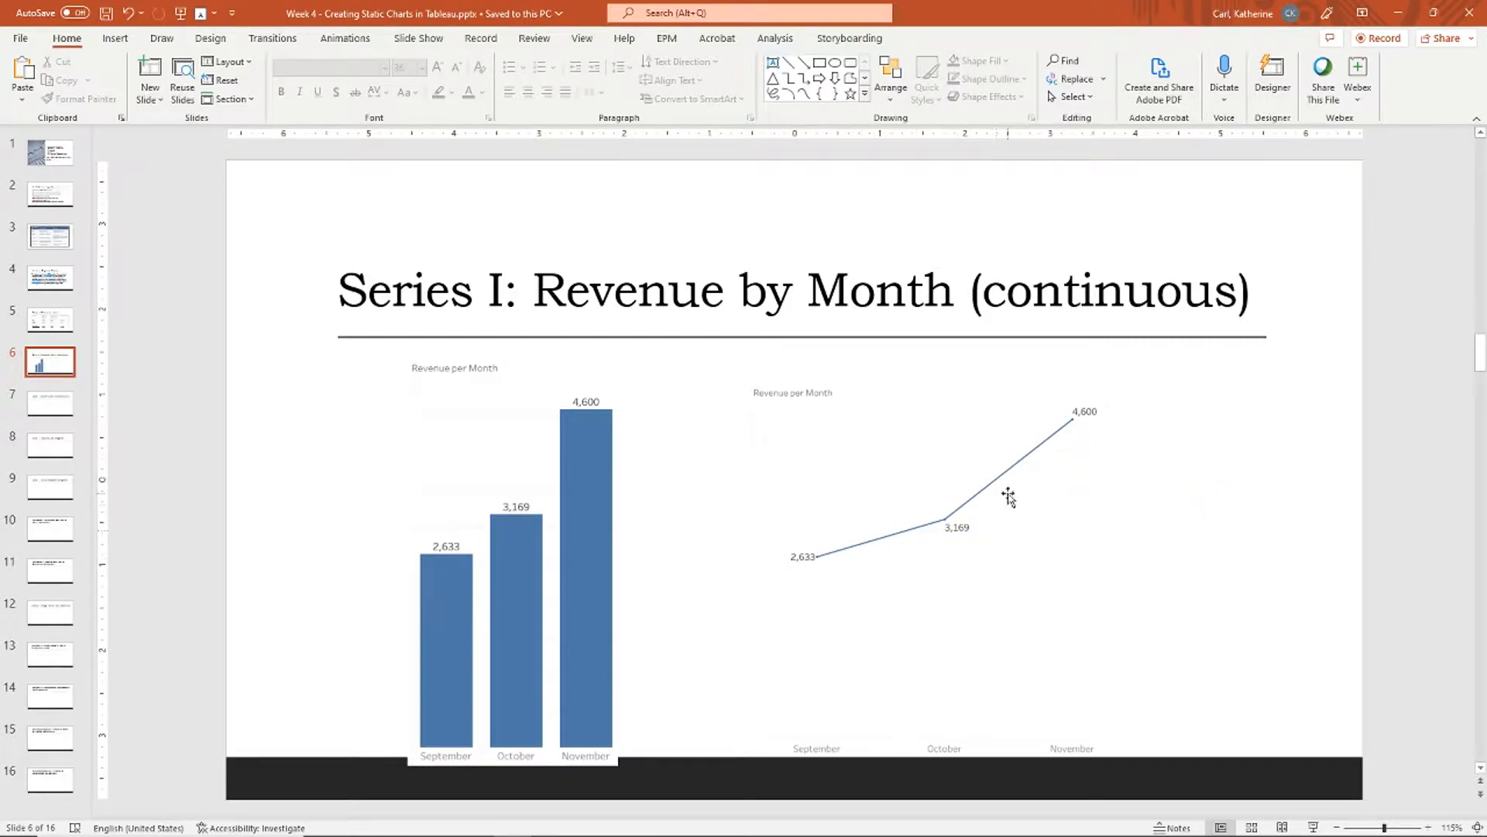
{"action": "scroll", "coordinate": [1034, 482], "scroll_direction": "down", "scroll_amount": 1}
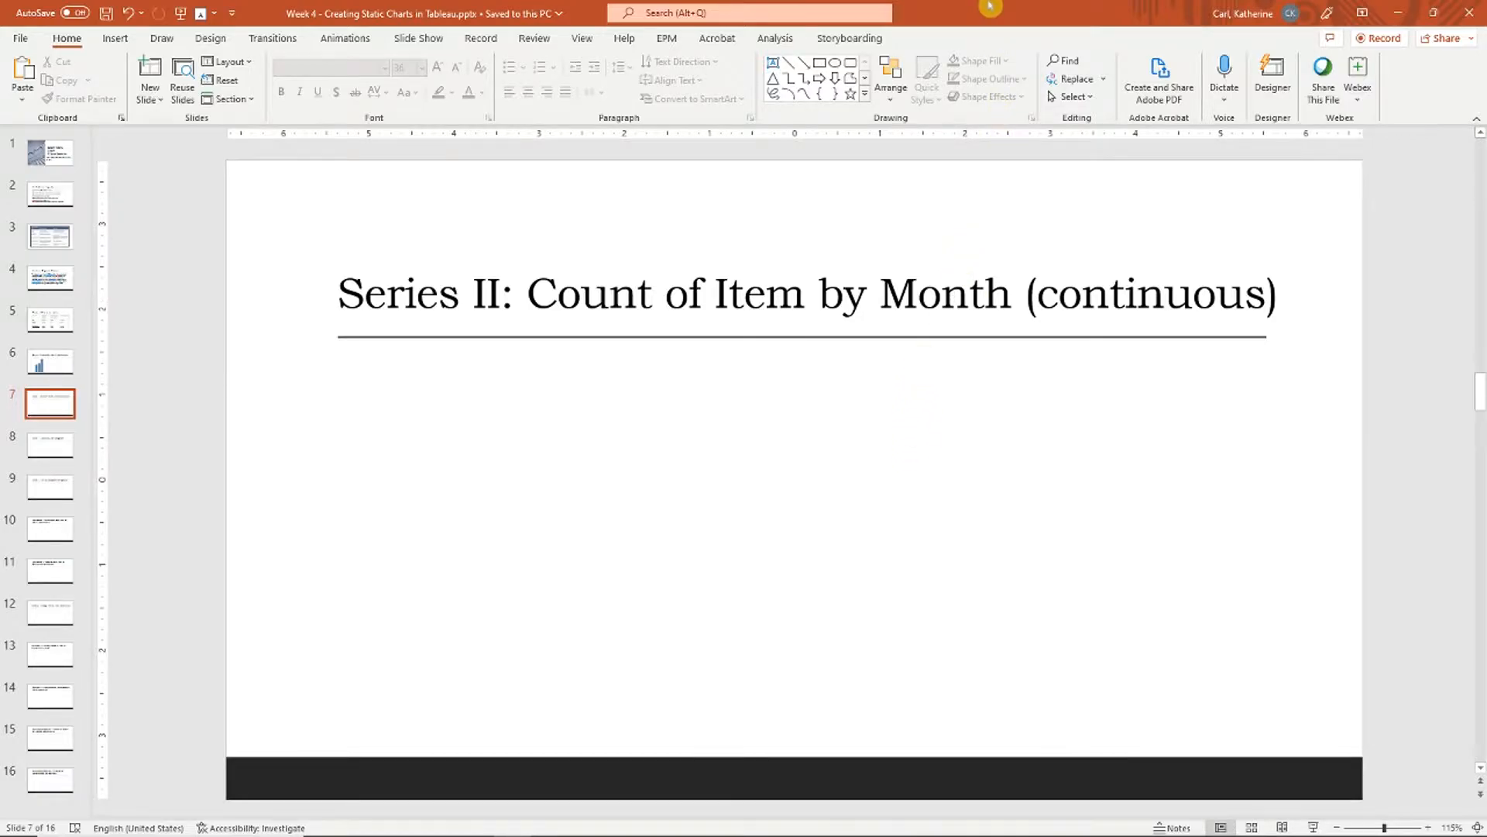
{"action": "key", "text": "alt+Tab"}
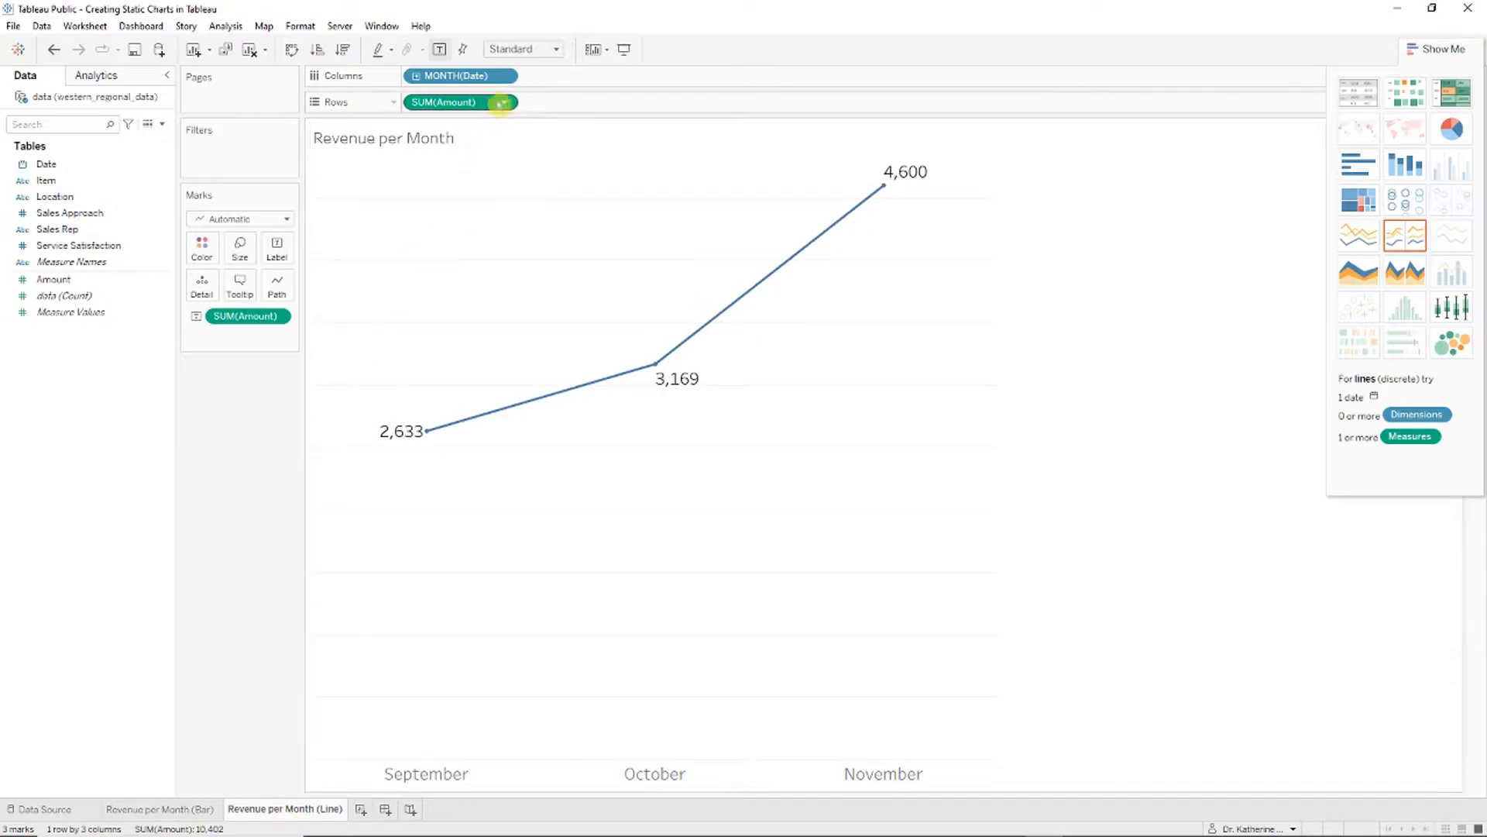
Step: Duplicate the Revenue per Month (Bar) and (Line) sheets and move the copies after the originals
{"action": "right_click", "coordinate": [147, 809]}
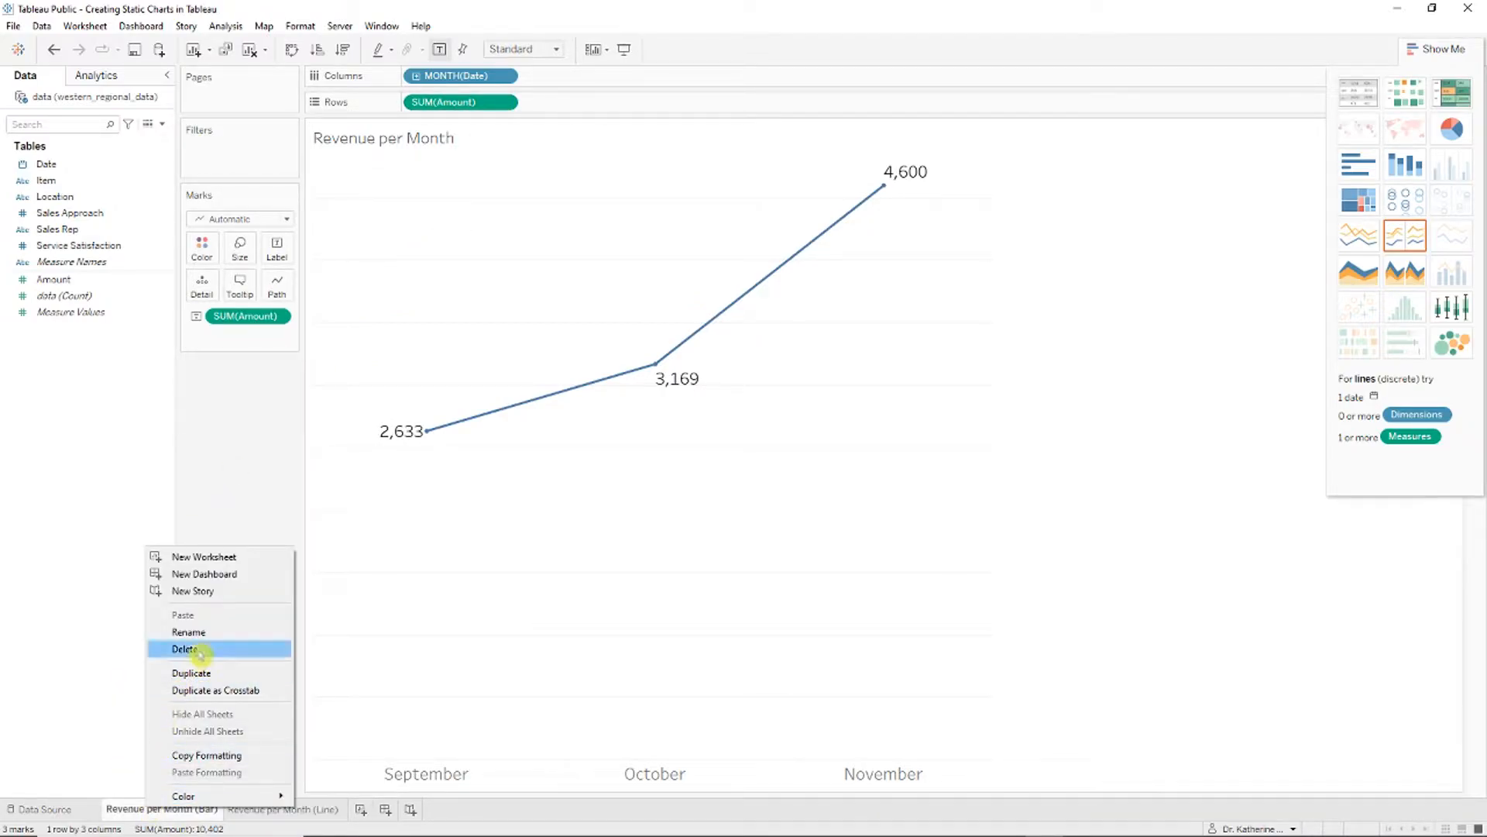
{"action": "left_click", "coordinate": [203, 673]}
{"action": "right_click", "coordinate": [406, 808]}
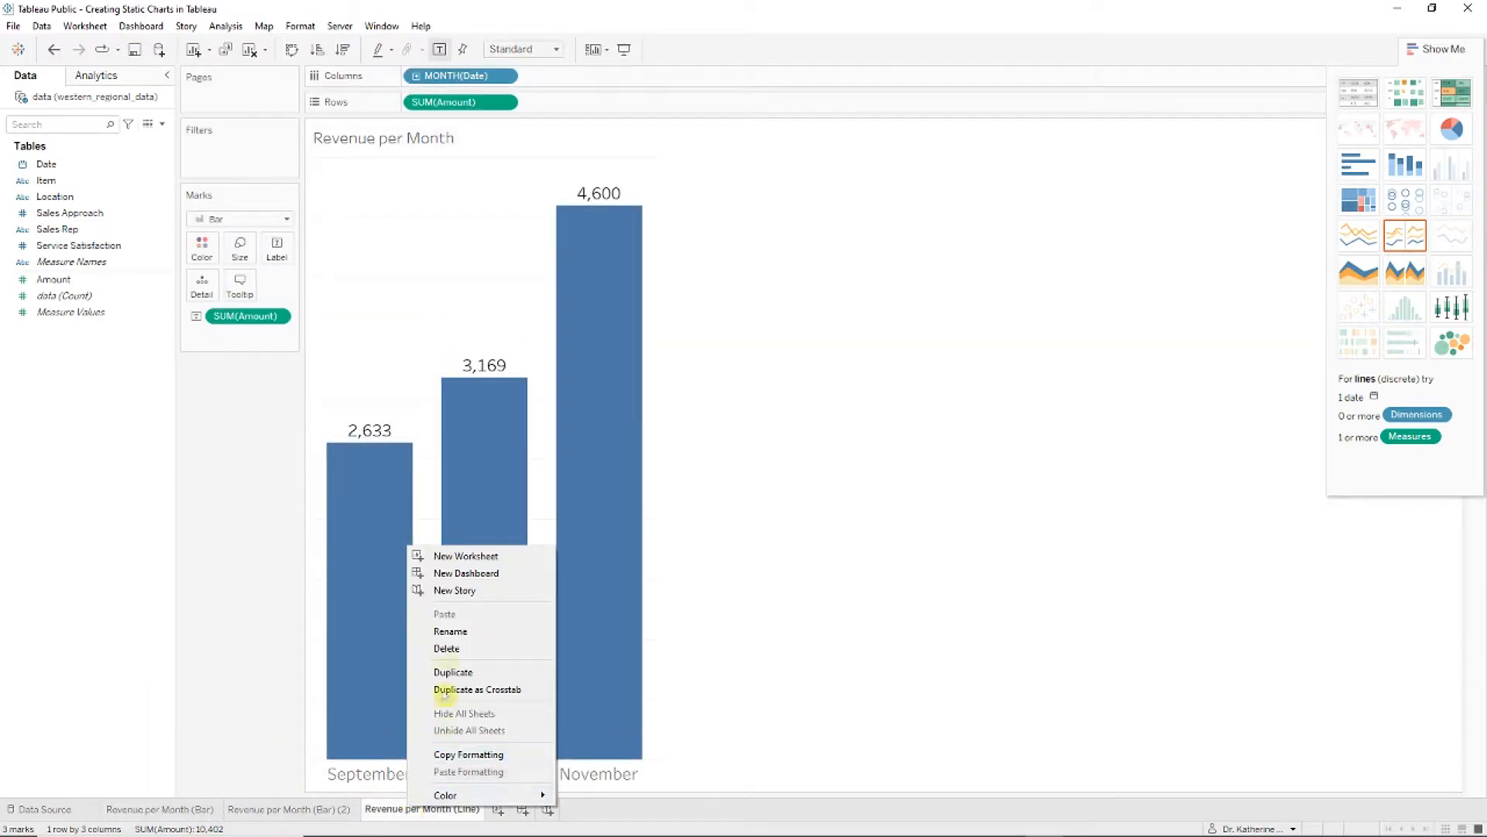
{"action": "left_click", "coordinate": [457, 674]}
{"action": "left_click_drag", "start_coordinate": [551, 809], "coordinate": [252, 809]}
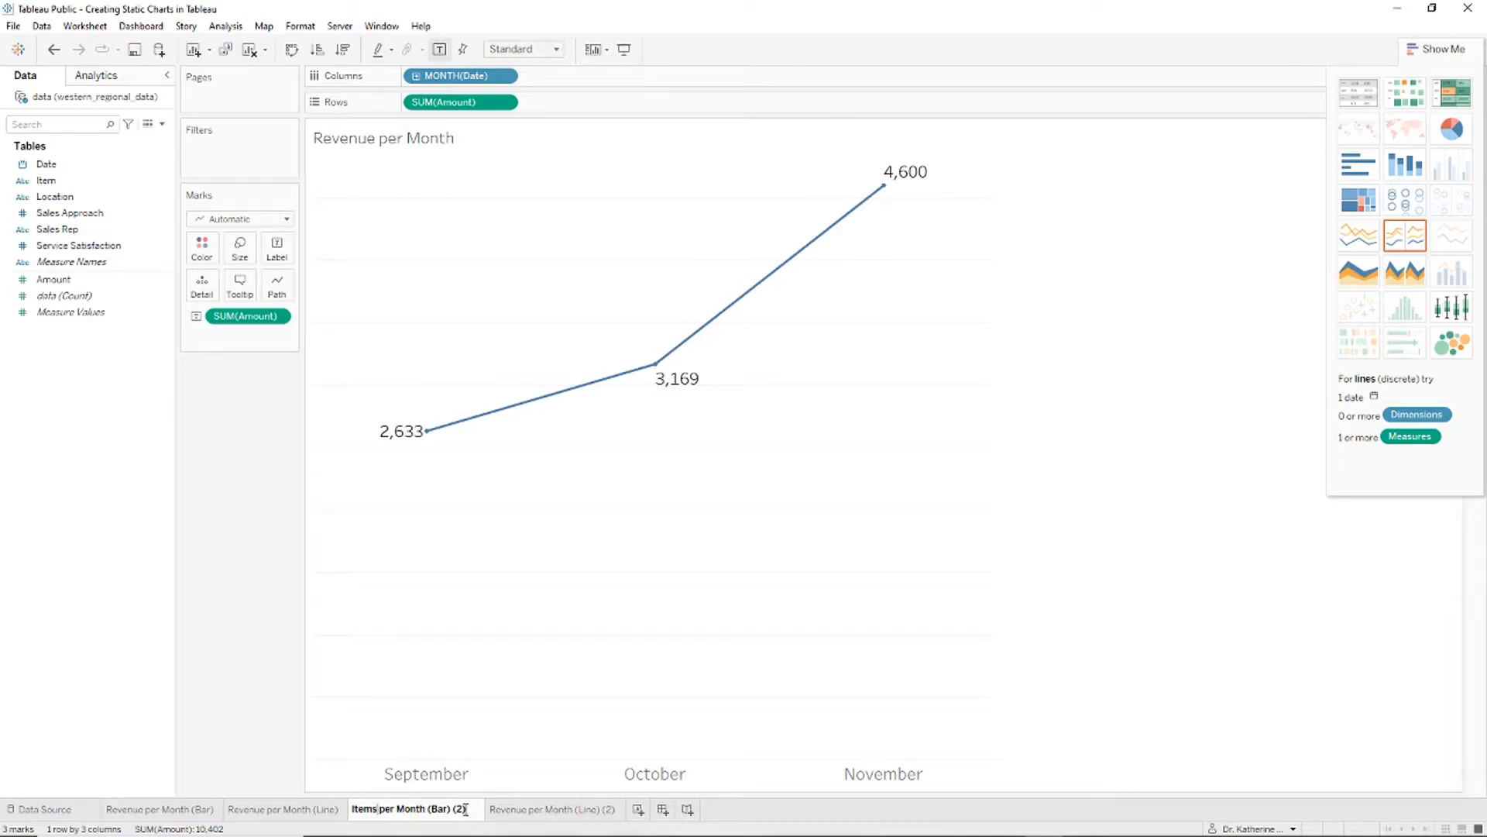
Step: Rename the copied line sheet to Items per Month (Line)
{"action": "right_click", "coordinate": [467, 808]}
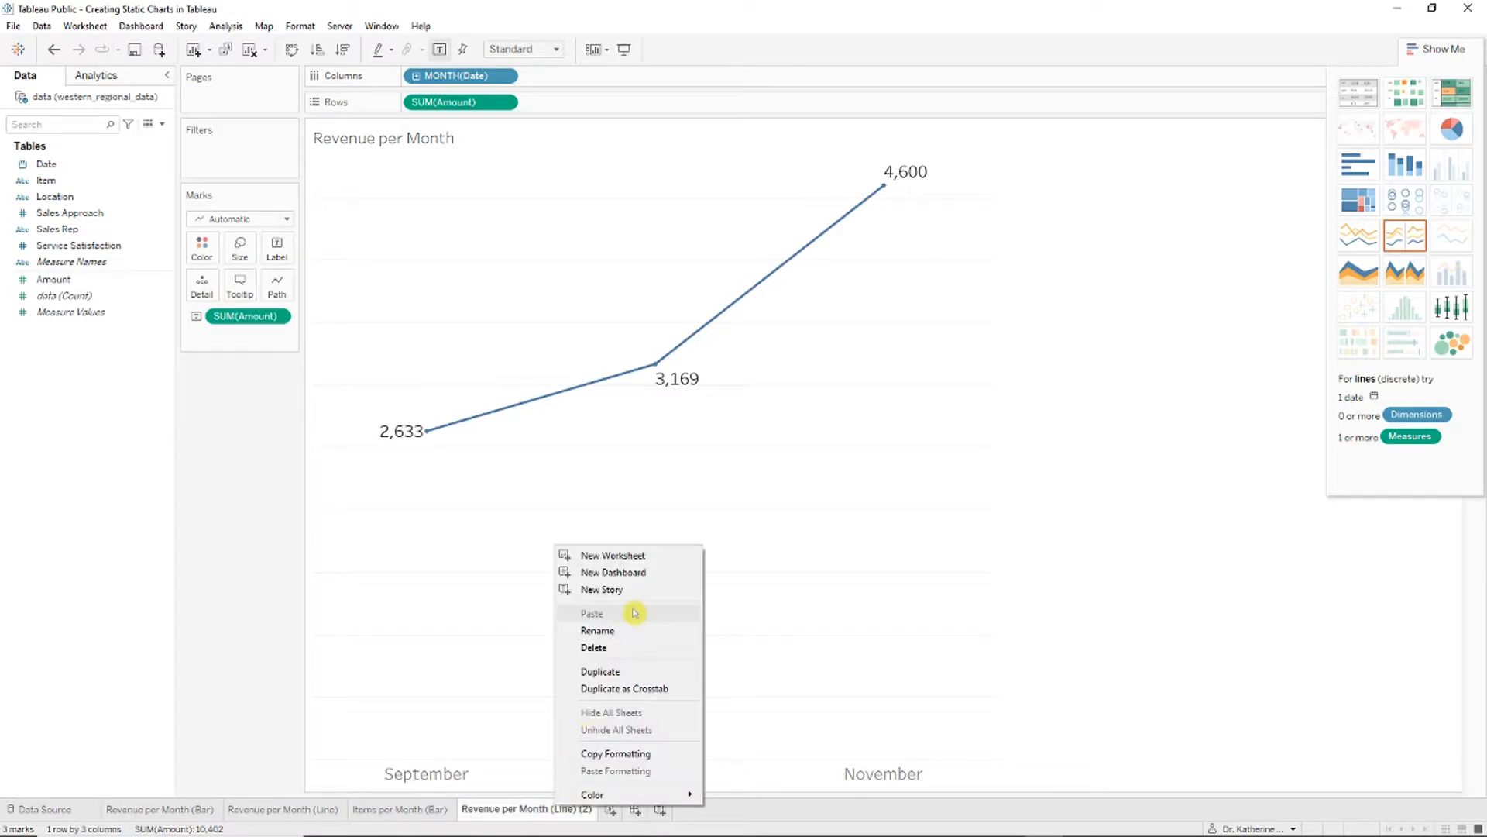
{"action": "left_click", "coordinate": [632, 627]}
{"action": "type", "text": "Items p"}
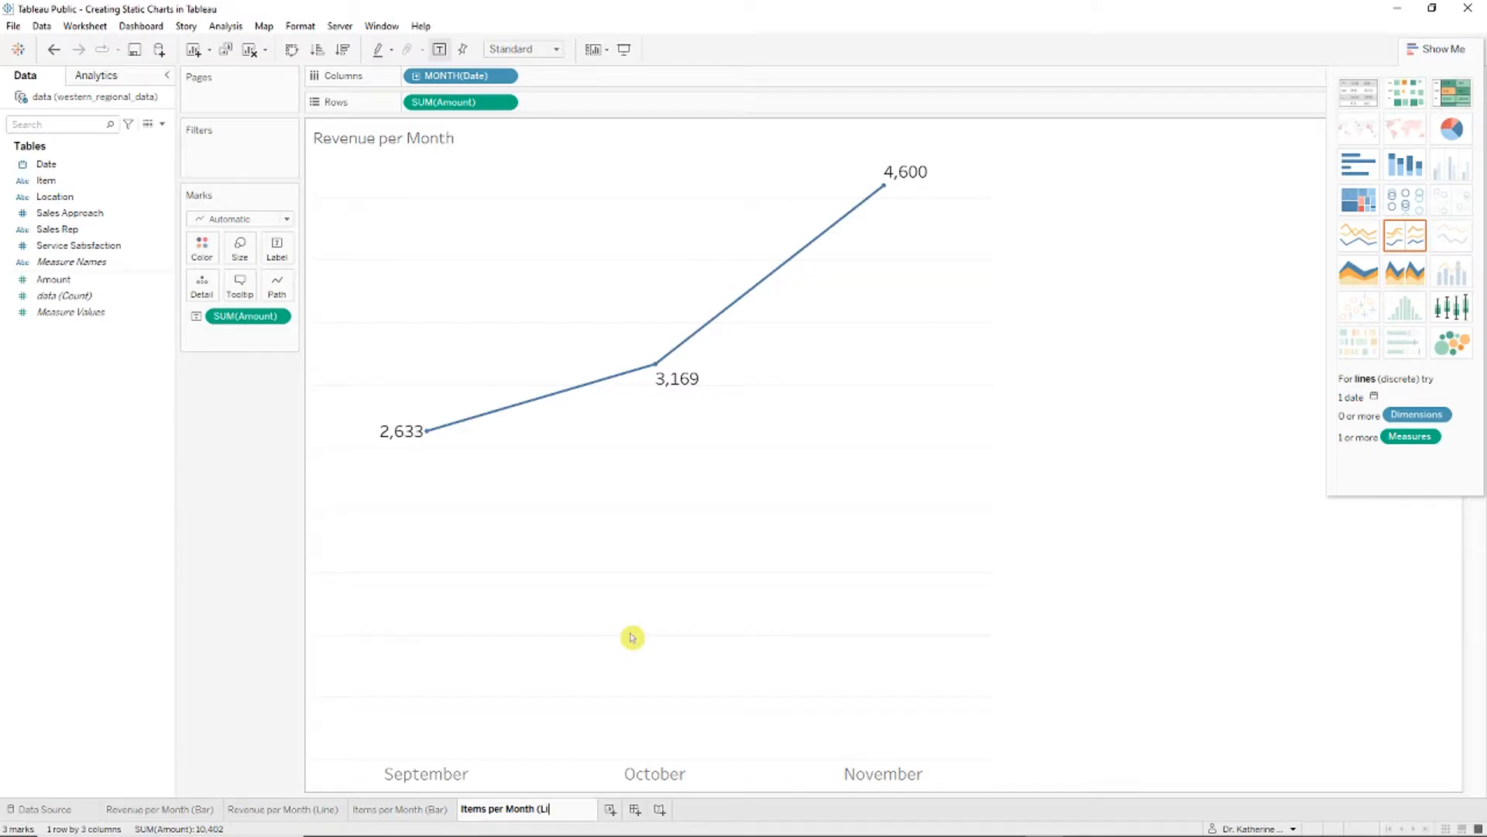
{"action": "key", "text": "ctrl+shift+Tab"}
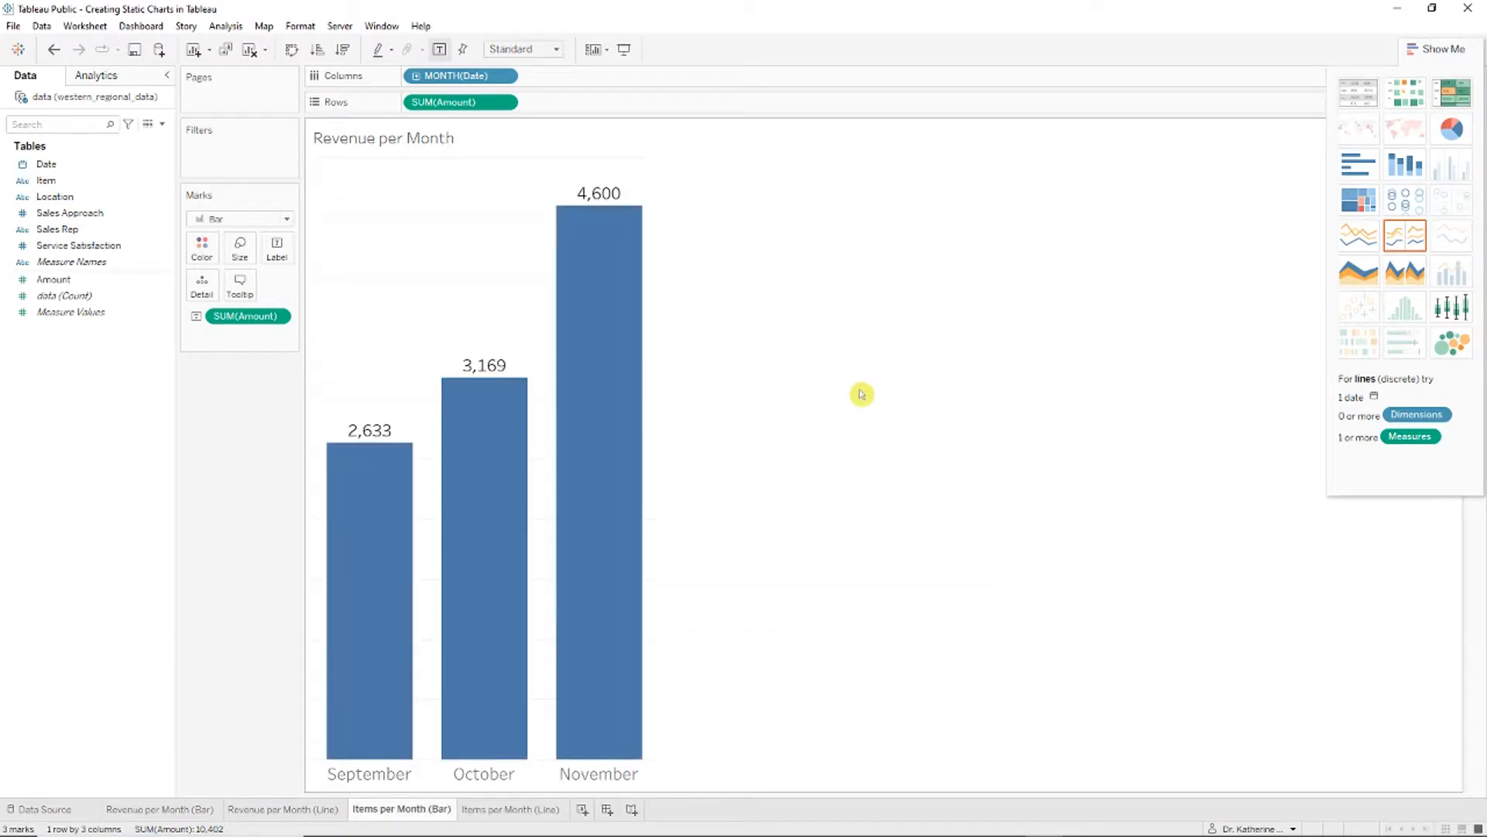
{"action": "mouse_move", "coordinate": [609, 223]}
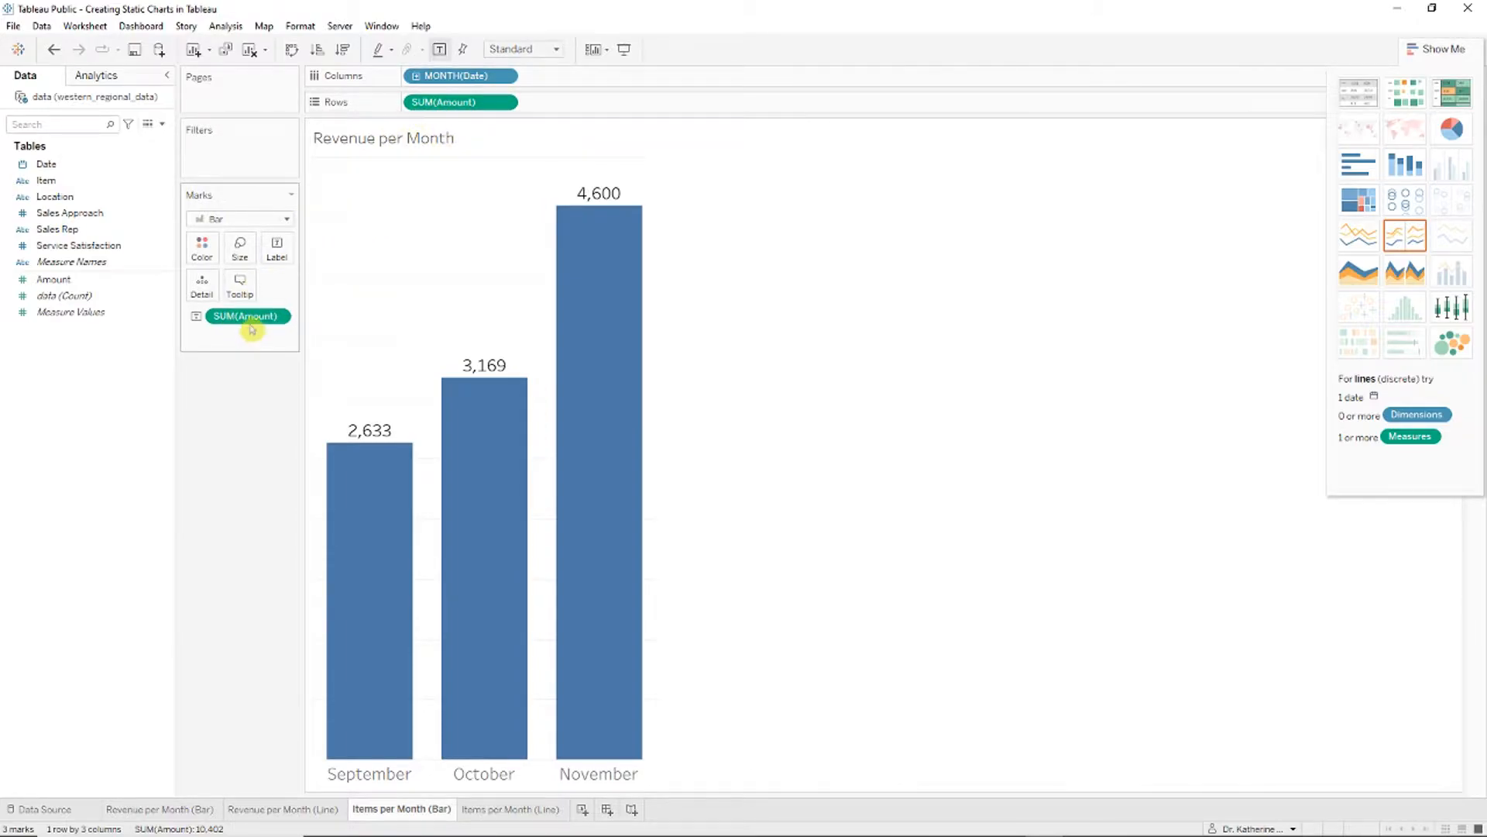
Step: Change the bars and their labels from SUM(Amount) to Count, giving 68, 84 and 58
{"action": "left_click", "coordinate": [505, 104]}
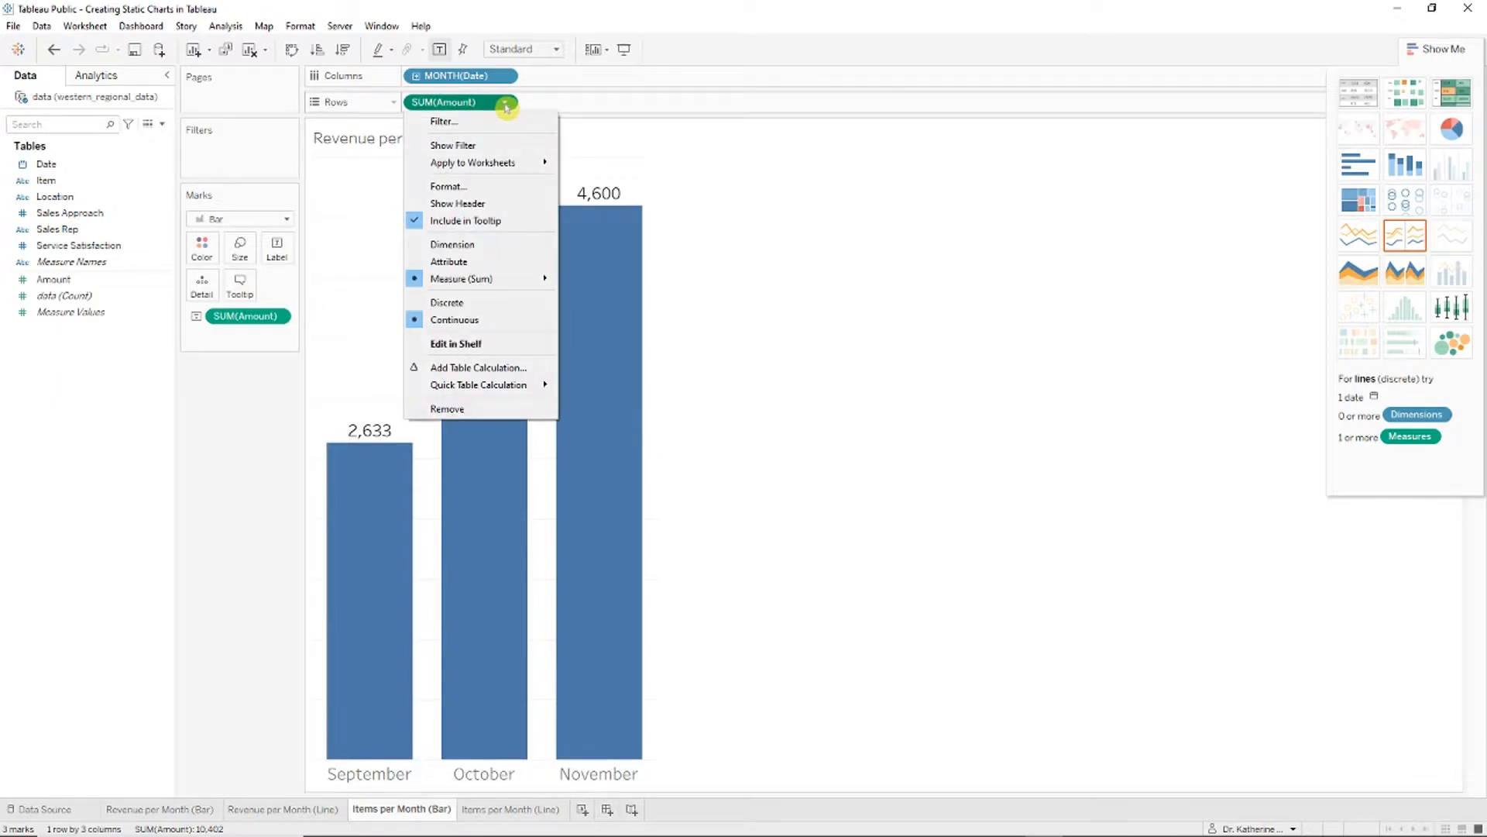
{"action": "mouse_move", "coordinate": [546, 280]}
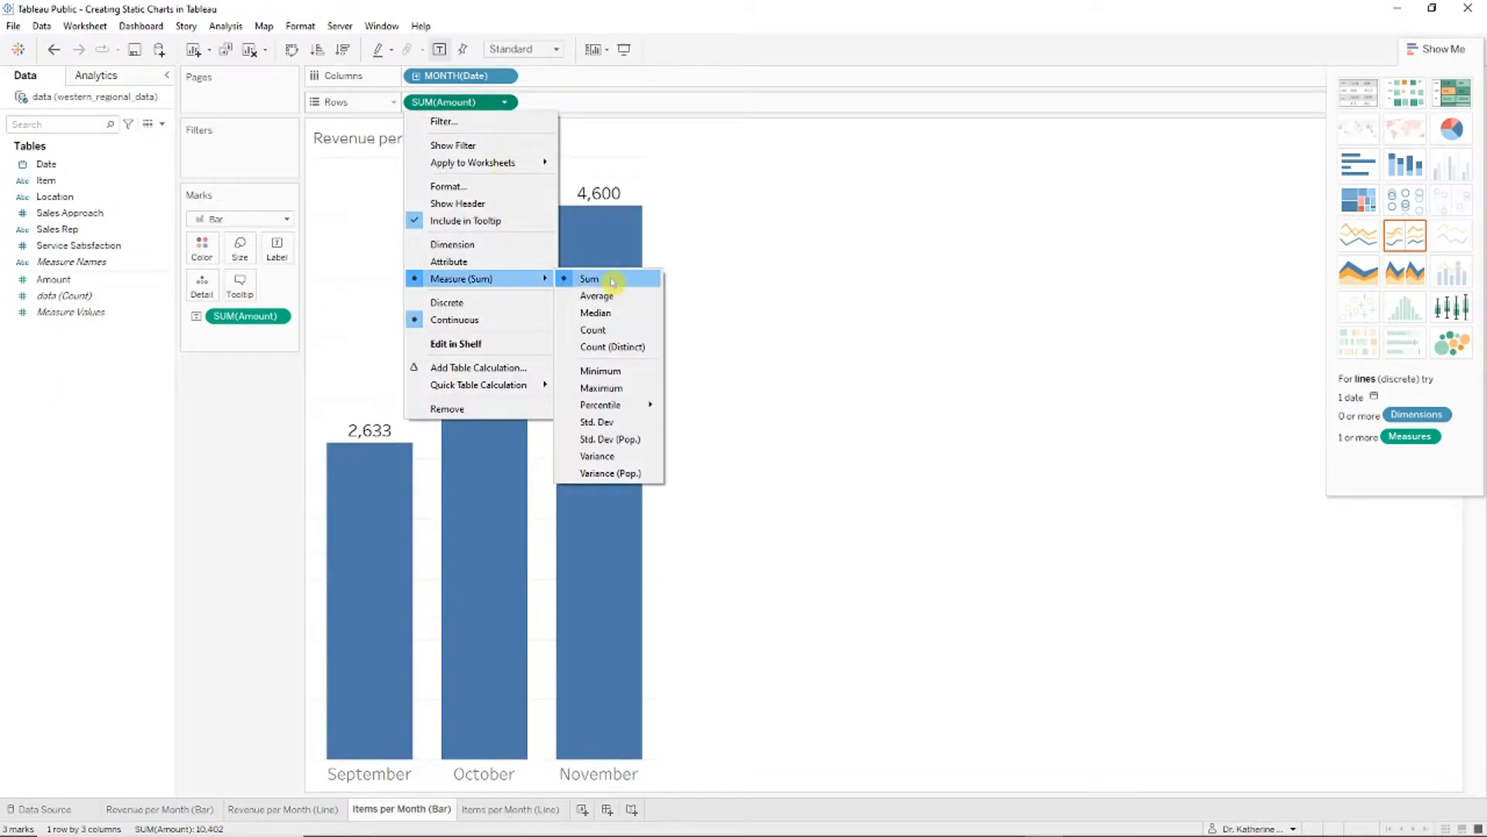
{"action": "left_click", "coordinate": [614, 330]}
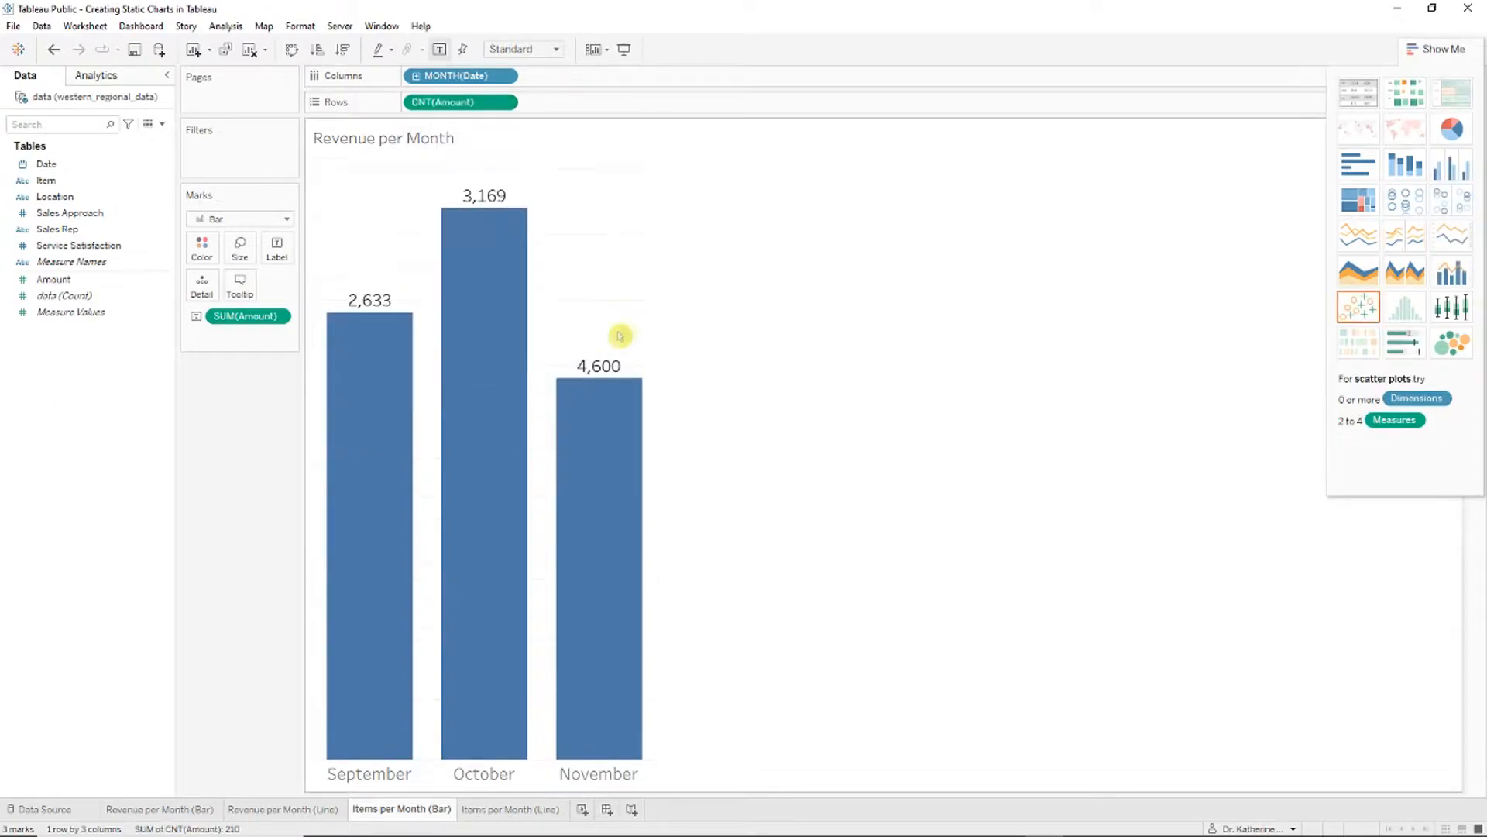
{"action": "left_click", "coordinate": [279, 319]}
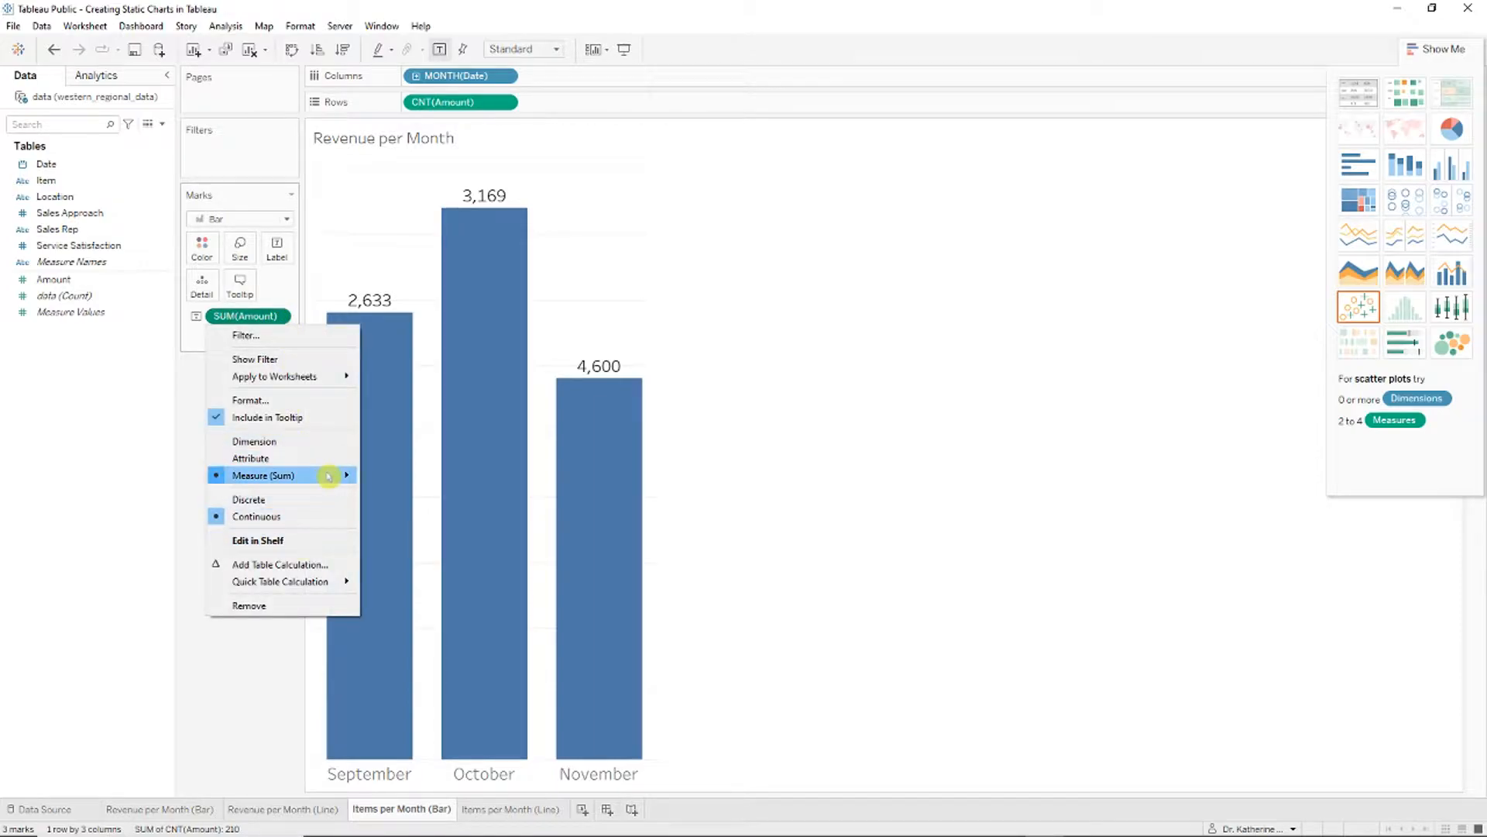
{"action": "mouse_move", "coordinate": [328, 476]}
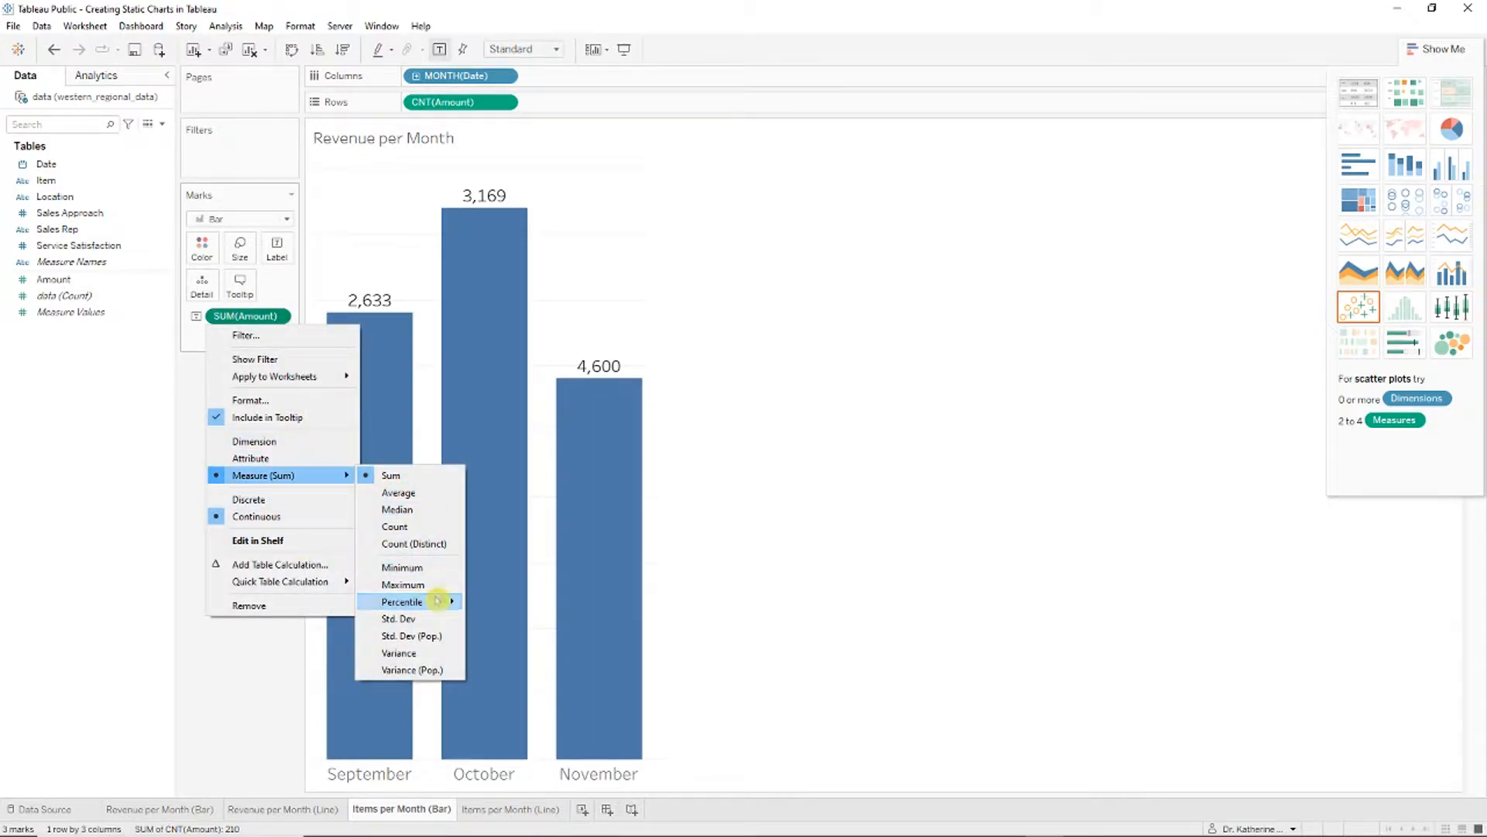
{"action": "left_click", "coordinate": [418, 526]}
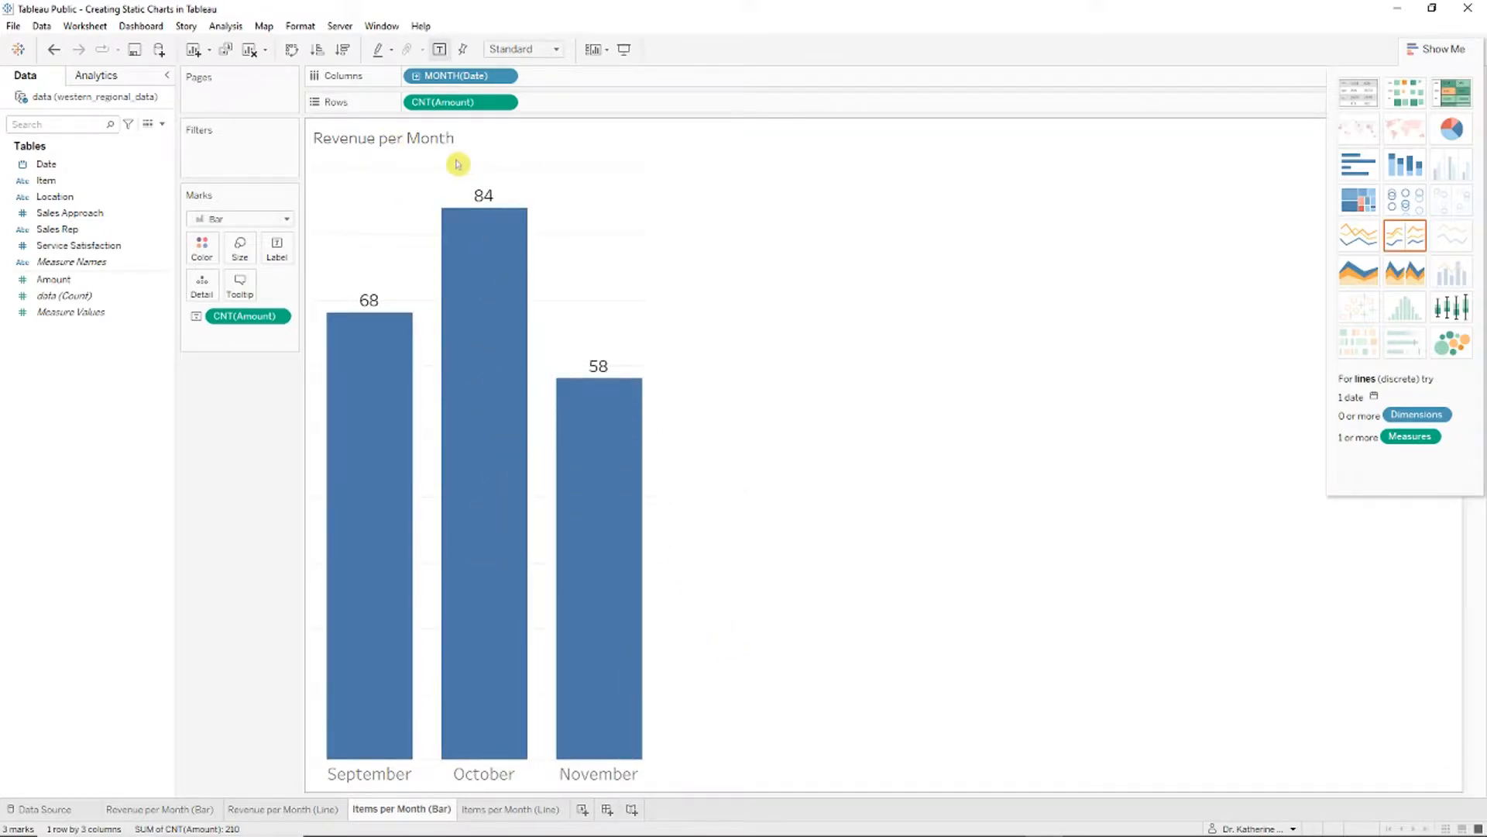
Step: Retitle the chart 'Items Sold per Month'
{"action": "right_click", "coordinate": [364, 145]}
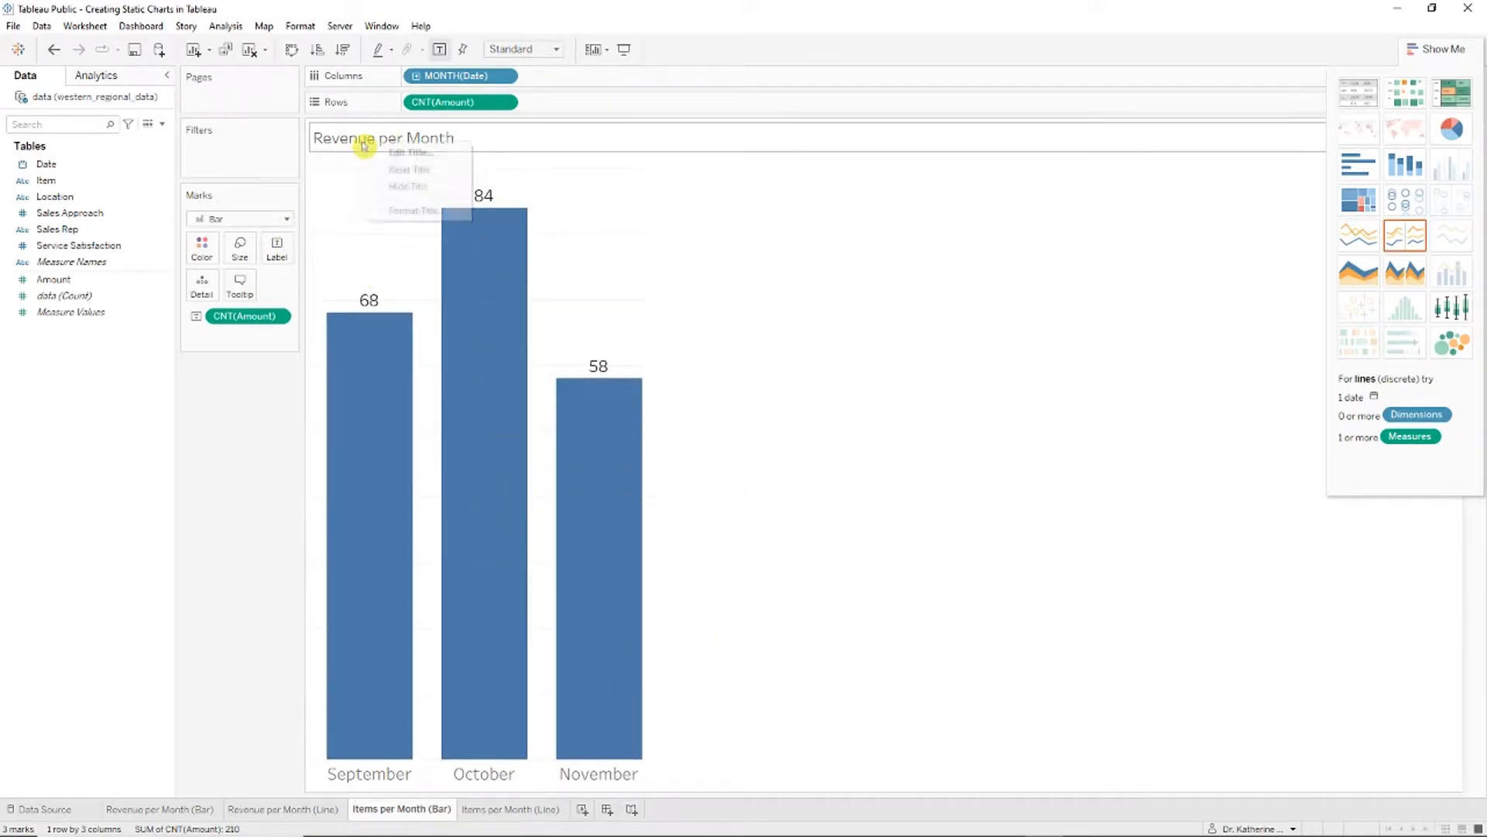
{"action": "left_click", "coordinate": [406, 153]}
{"action": "key", "text": "ctrl+shift+Right"}
{"action": "type", "text": "Item"}
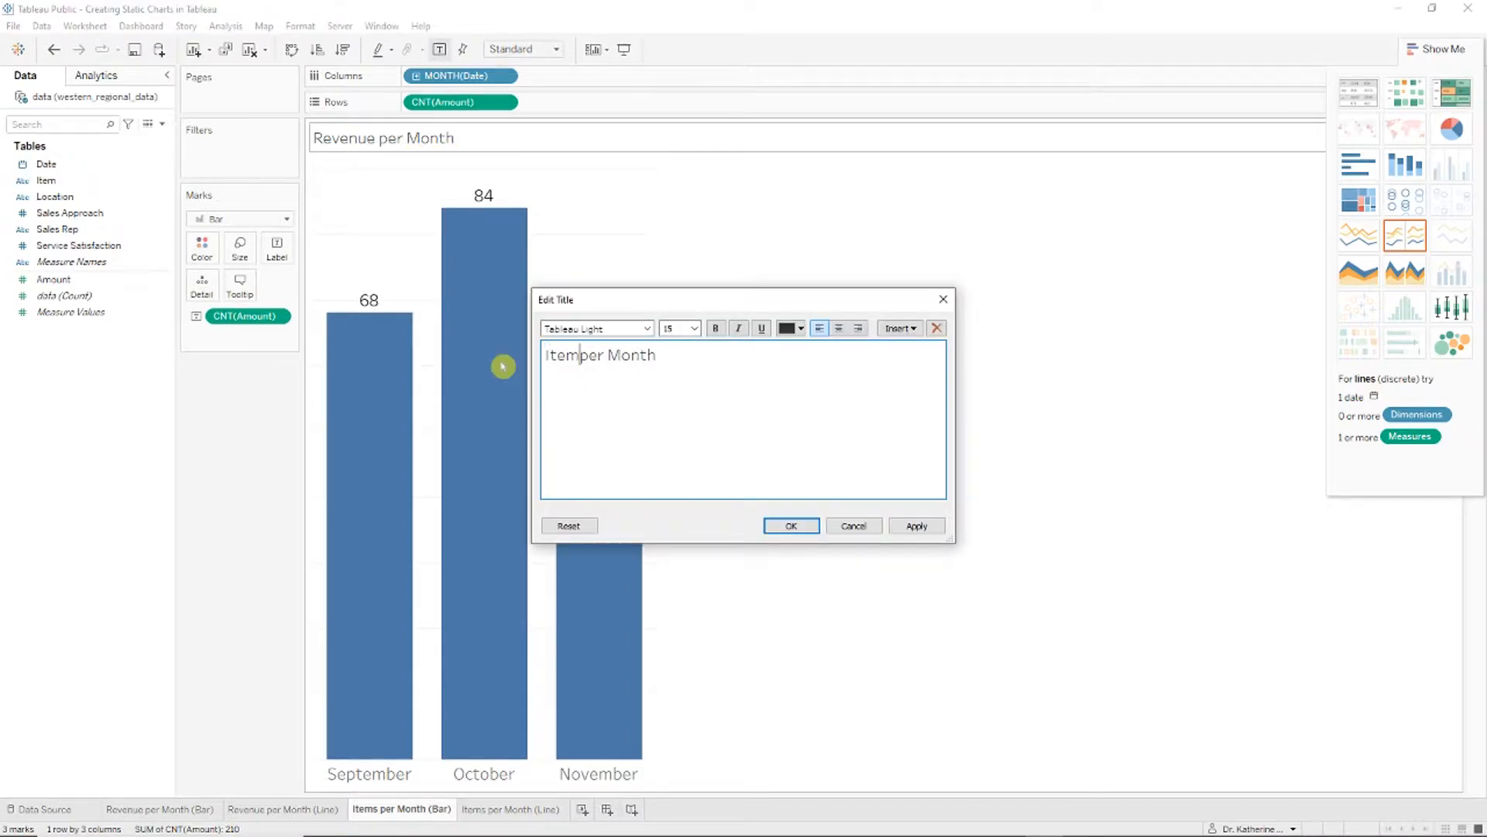
{"action": "type", "text": "s so"}
{"action": "key", "text": "BackSpace"}
{"action": "key", "text": "BackSpace"}
{"action": "type", "text": "Sold"}
{"action": "key", "text": "ctrl+a"}
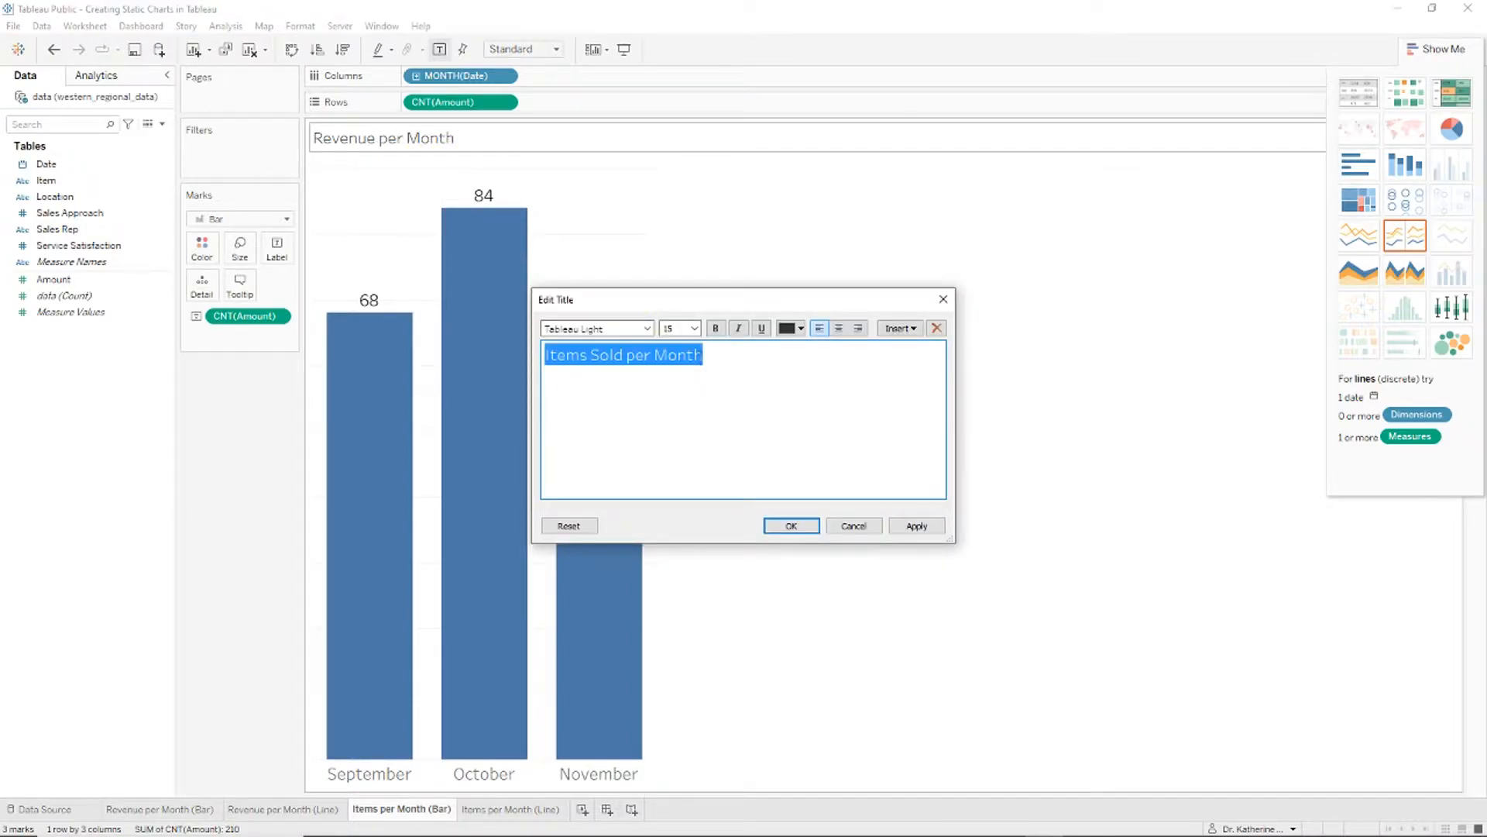
Step: Set the title font size to 24 and apply the edit
{"action": "left_click", "coordinate": [695, 329]}
{"action": "left_click", "coordinate": [689, 435]}
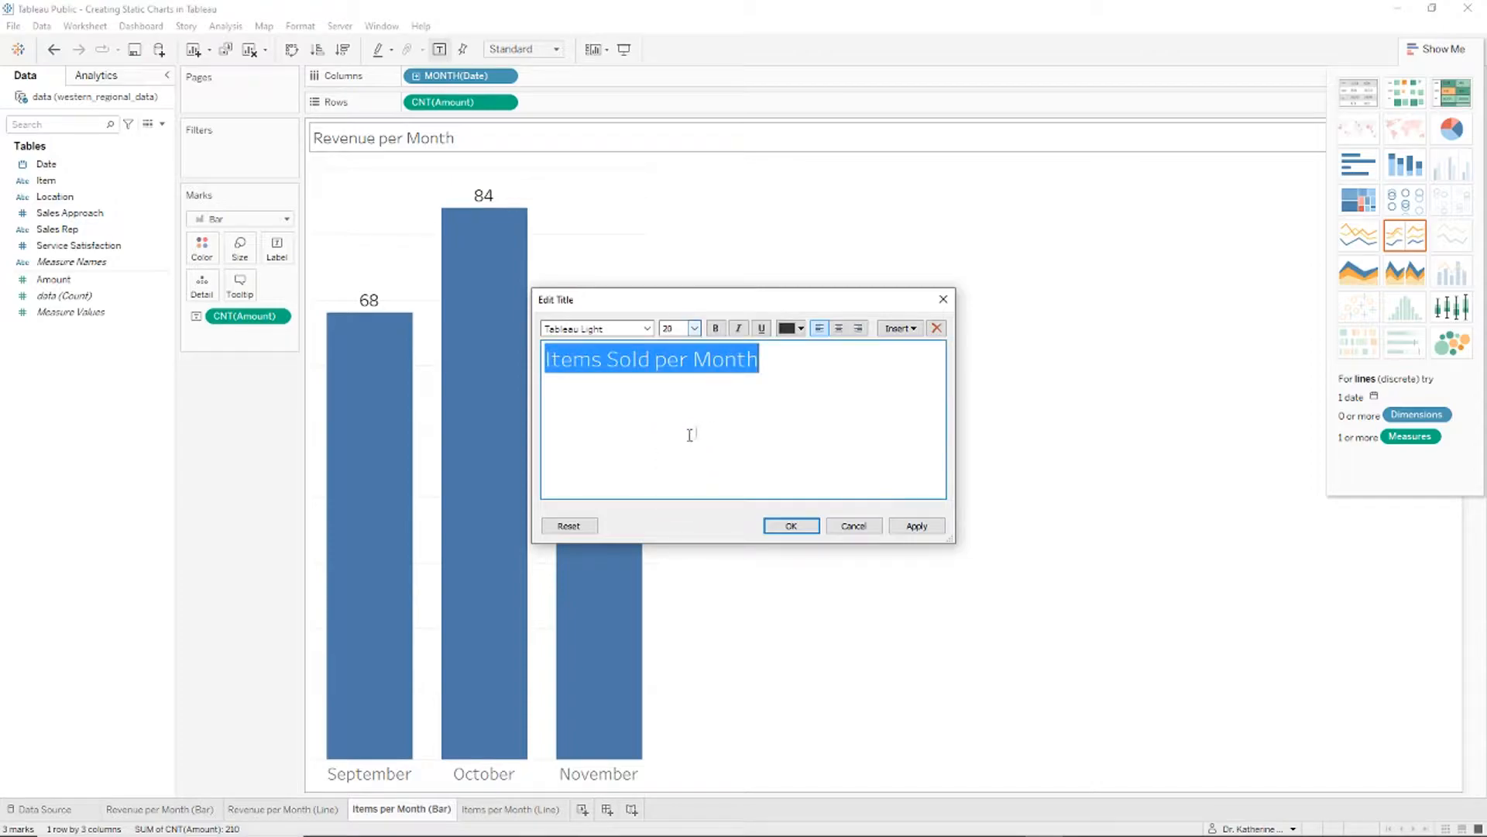
{"action": "left_click", "coordinate": [695, 329]}
{"action": "left_click", "coordinate": [681, 455]}
{"action": "left_click", "coordinate": [797, 422]}
{"action": "left_click", "coordinate": [791, 526]}
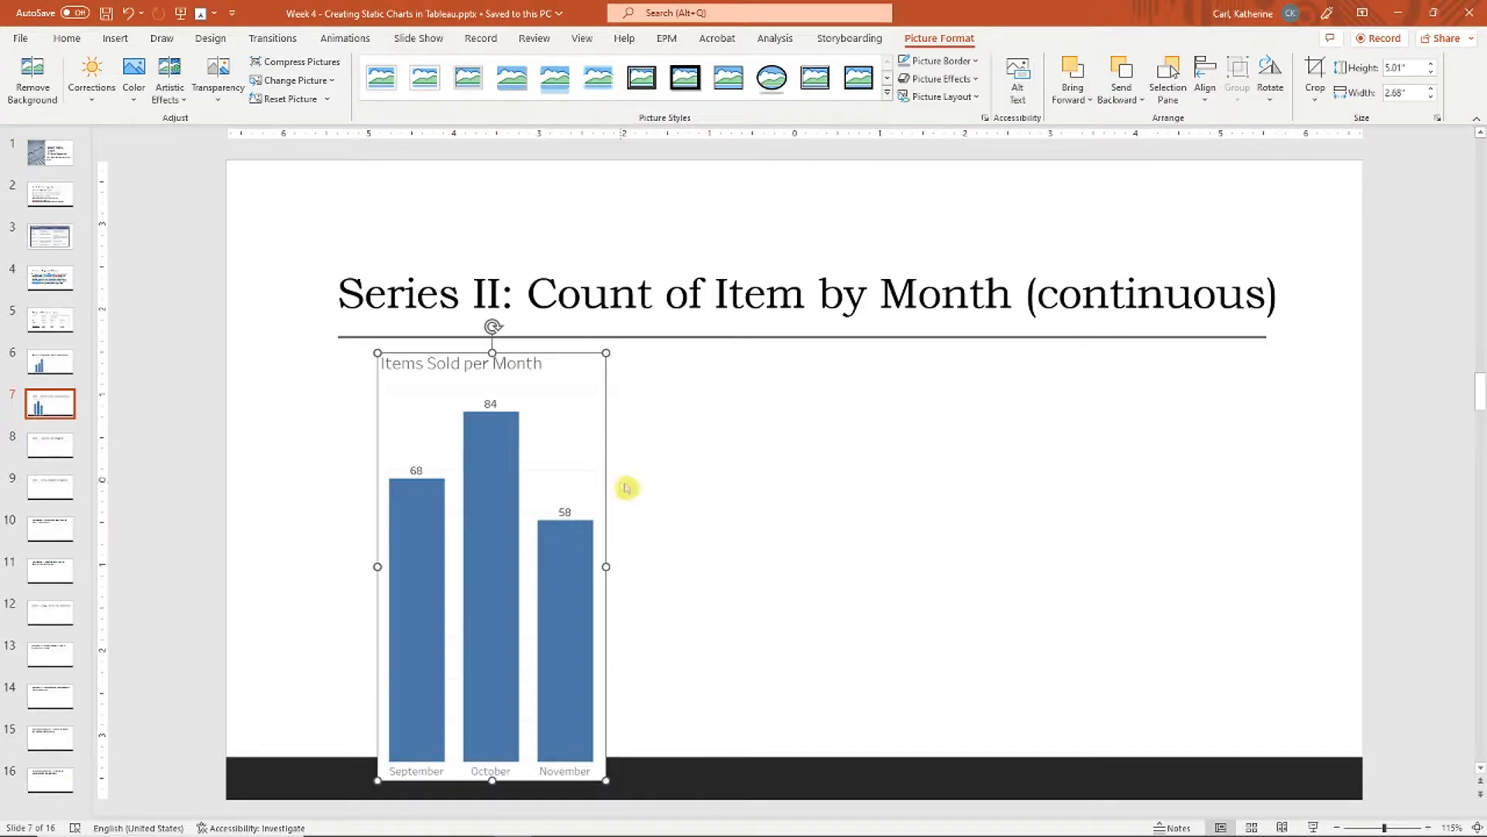
Step: Nudge the Items Sold per Month picture into place under the slide 7 heading
{"action": "left_click_drag", "start_coordinate": [564, 585], "coordinate": [578, 594]}
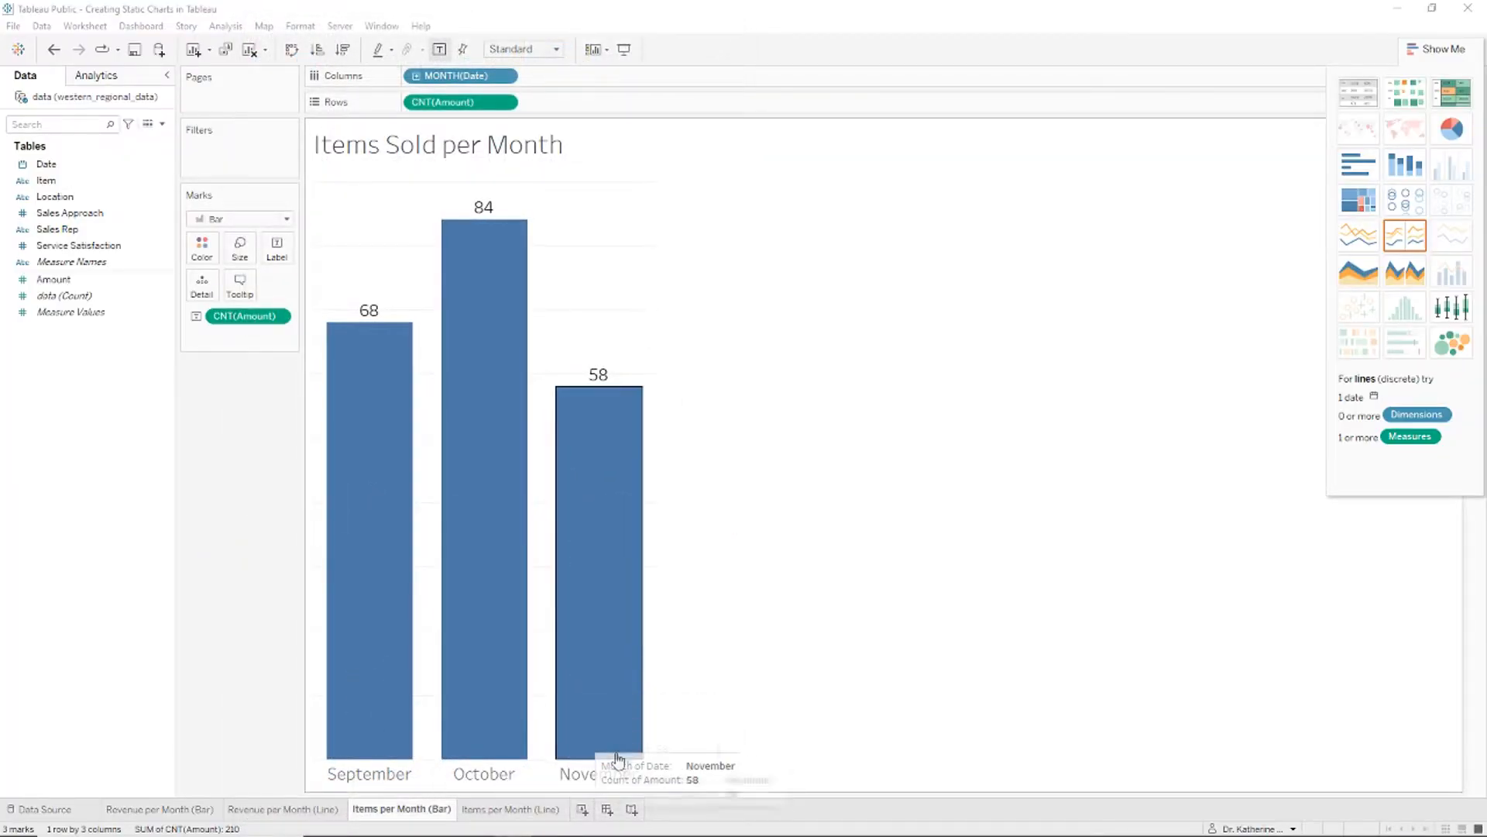
Step: Set the month header font size to 26
{"action": "right_click", "coordinate": [622, 773]}
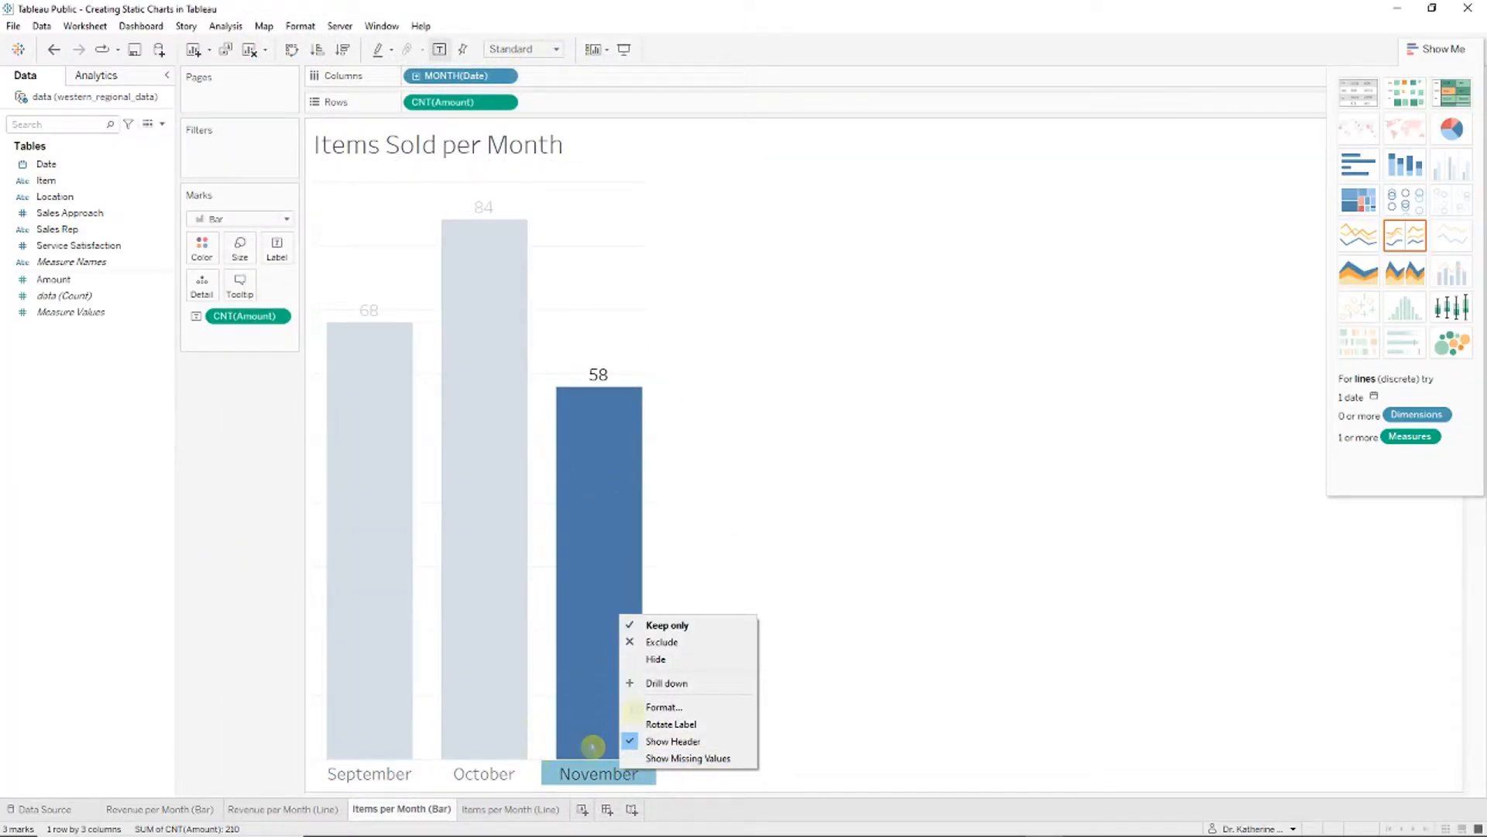
{"action": "left_click", "coordinate": [663, 707]}
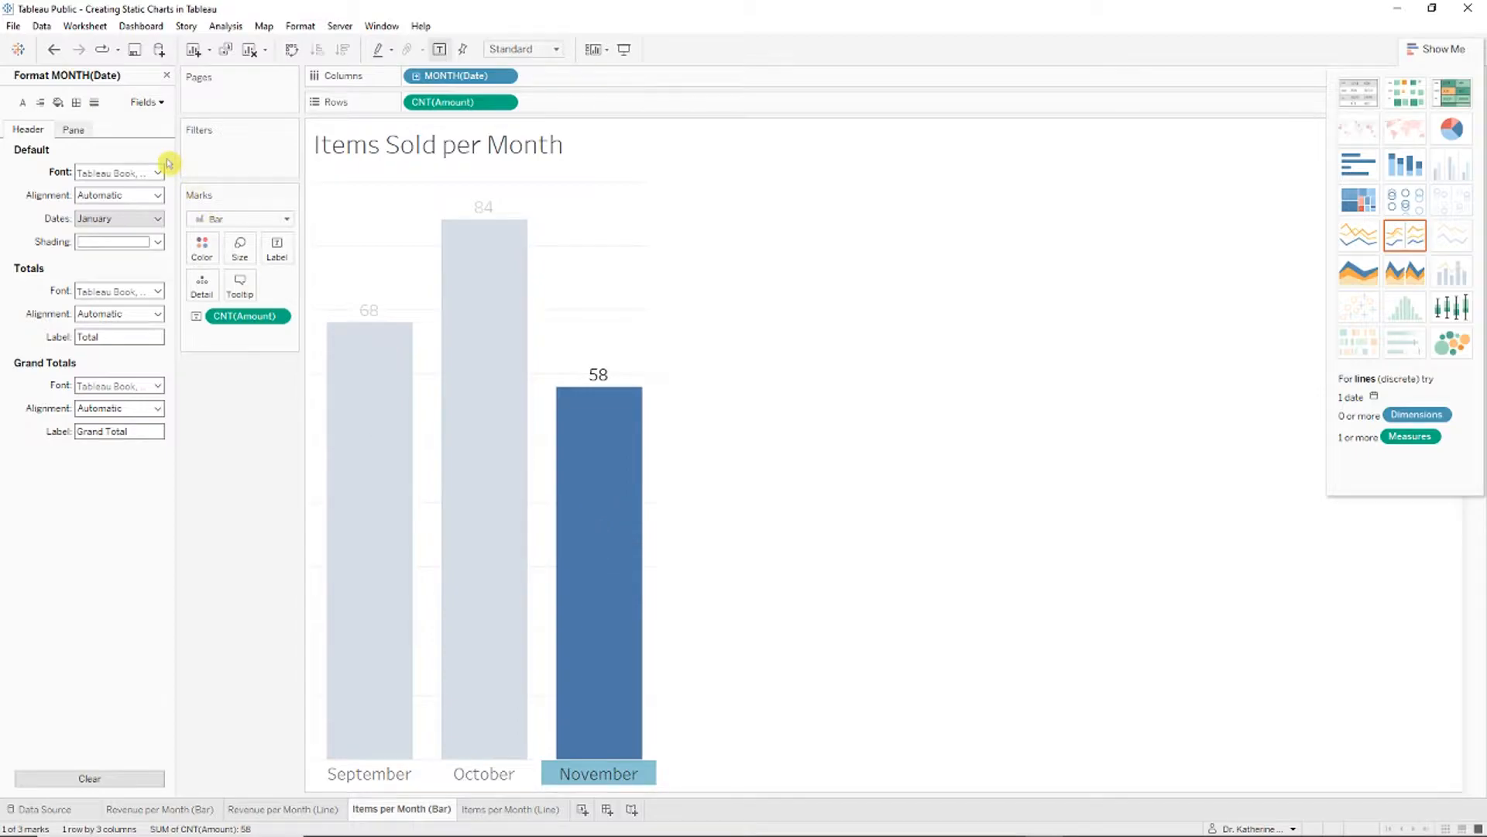
{"action": "left_click", "coordinate": [160, 170]}
{"action": "left_click", "coordinate": [113, 216]}
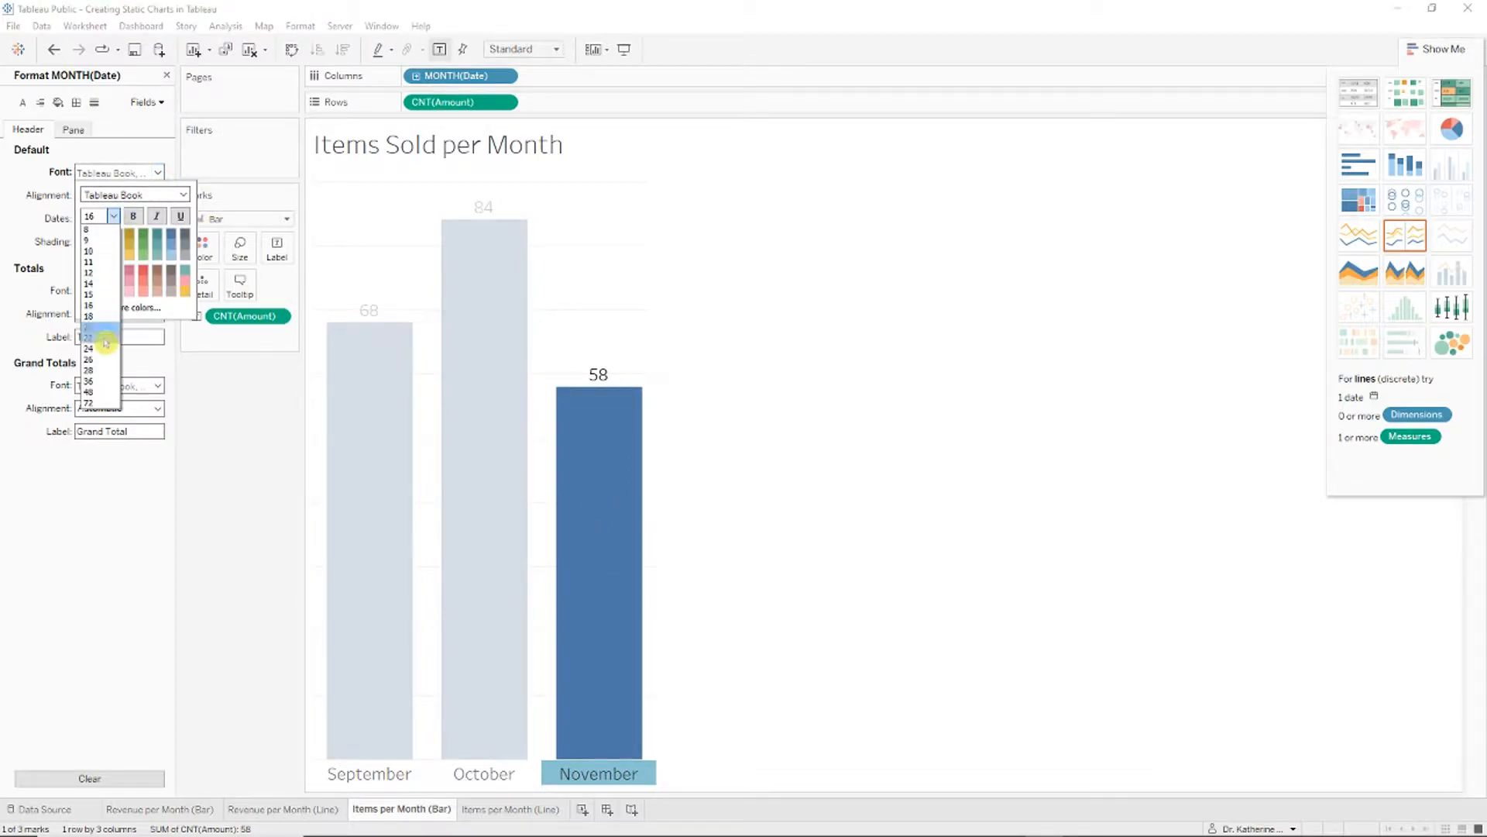
{"action": "left_click", "coordinate": [106, 361]}
{"action": "left_click", "coordinate": [664, 486]}
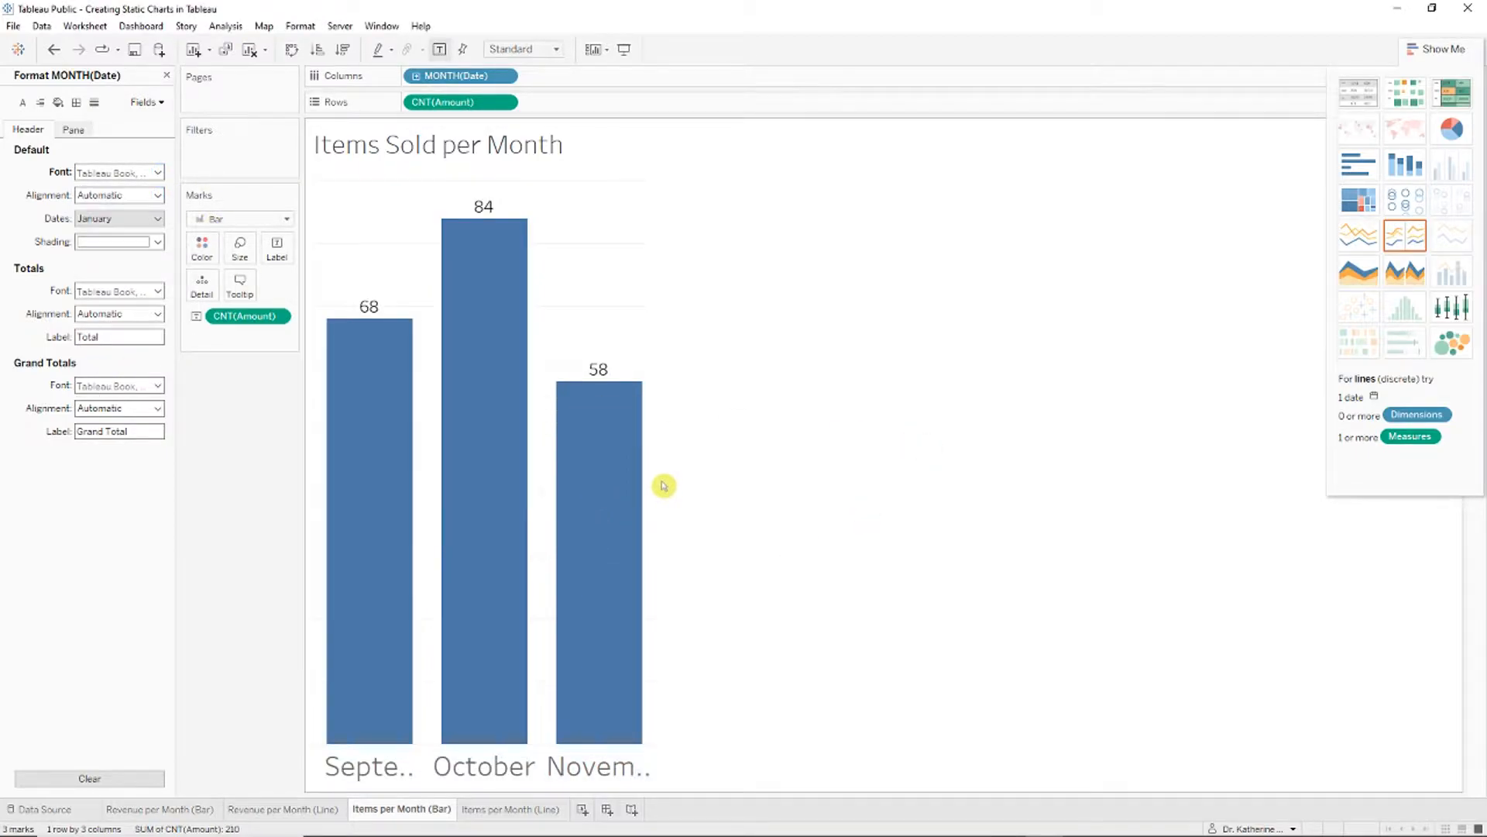
Step: Enlarge the bar value labels in the sheet's Format Font settings
{"action": "left_click", "coordinate": [615, 325]}
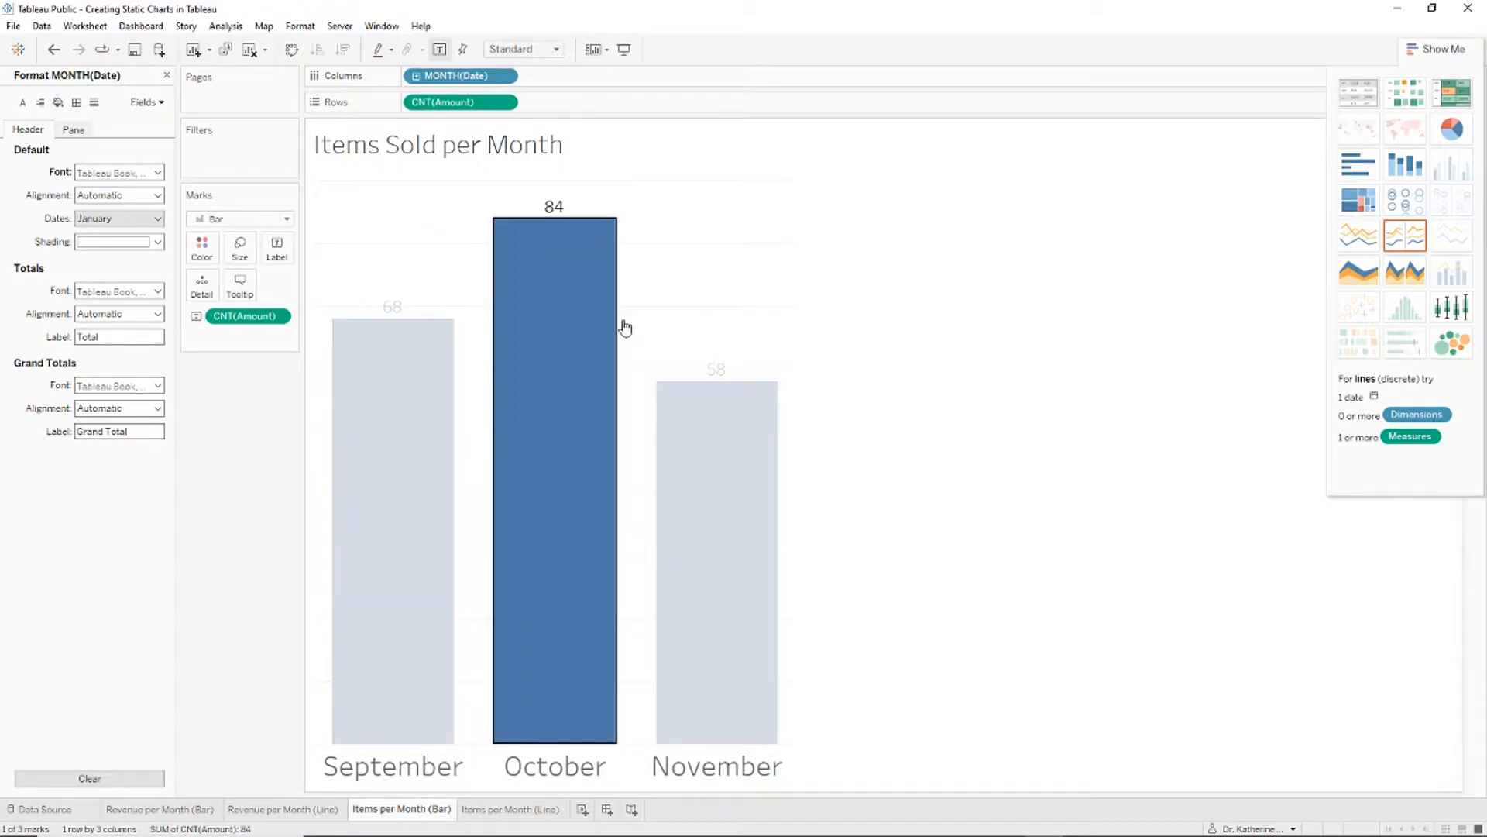
{"action": "left_click", "coordinate": [158, 195]}
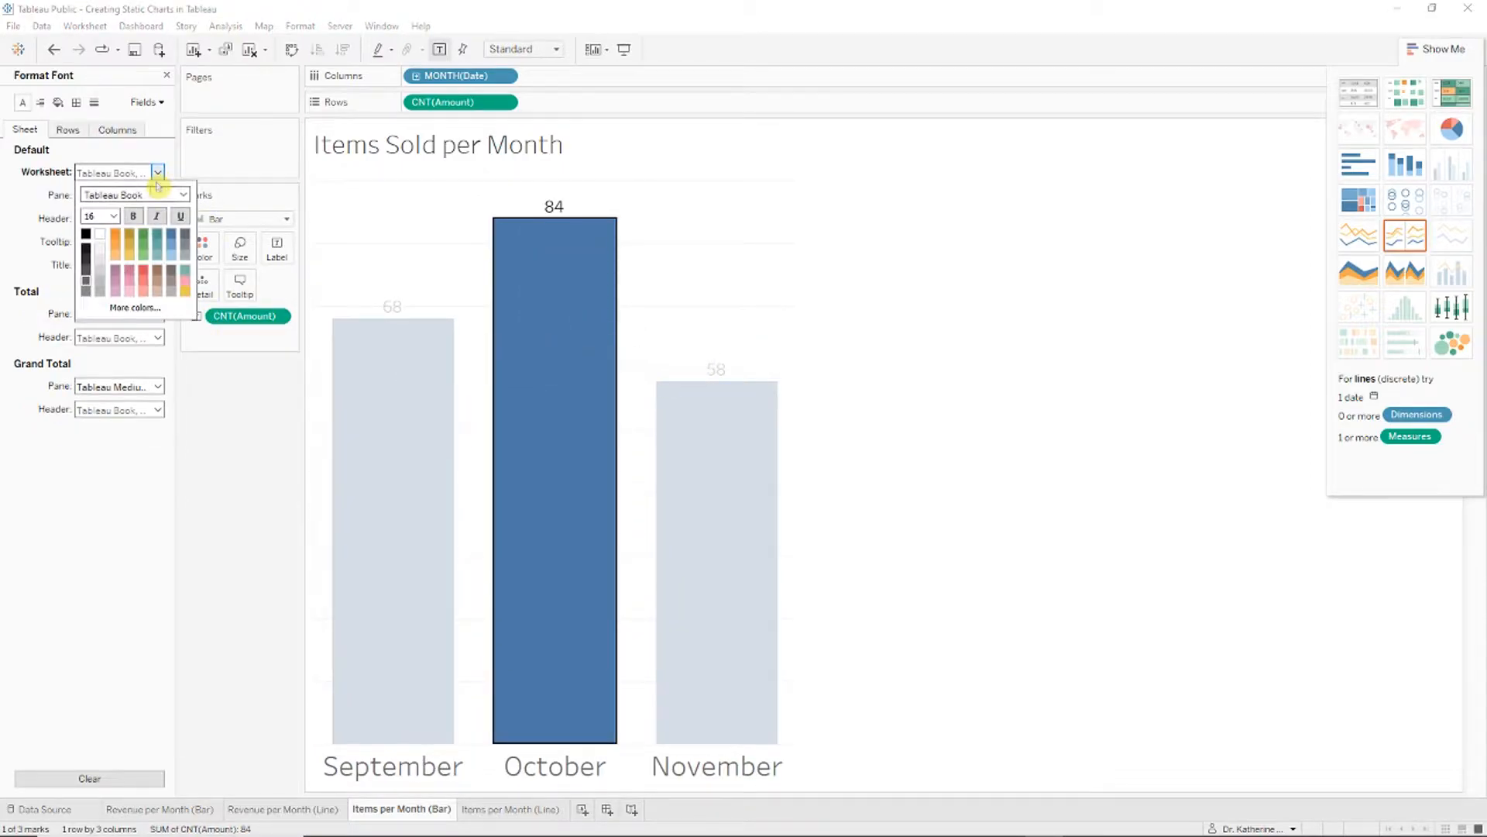
{"action": "left_click", "coordinate": [114, 216]}
{"action": "left_click", "coordinate": [93, 348]}
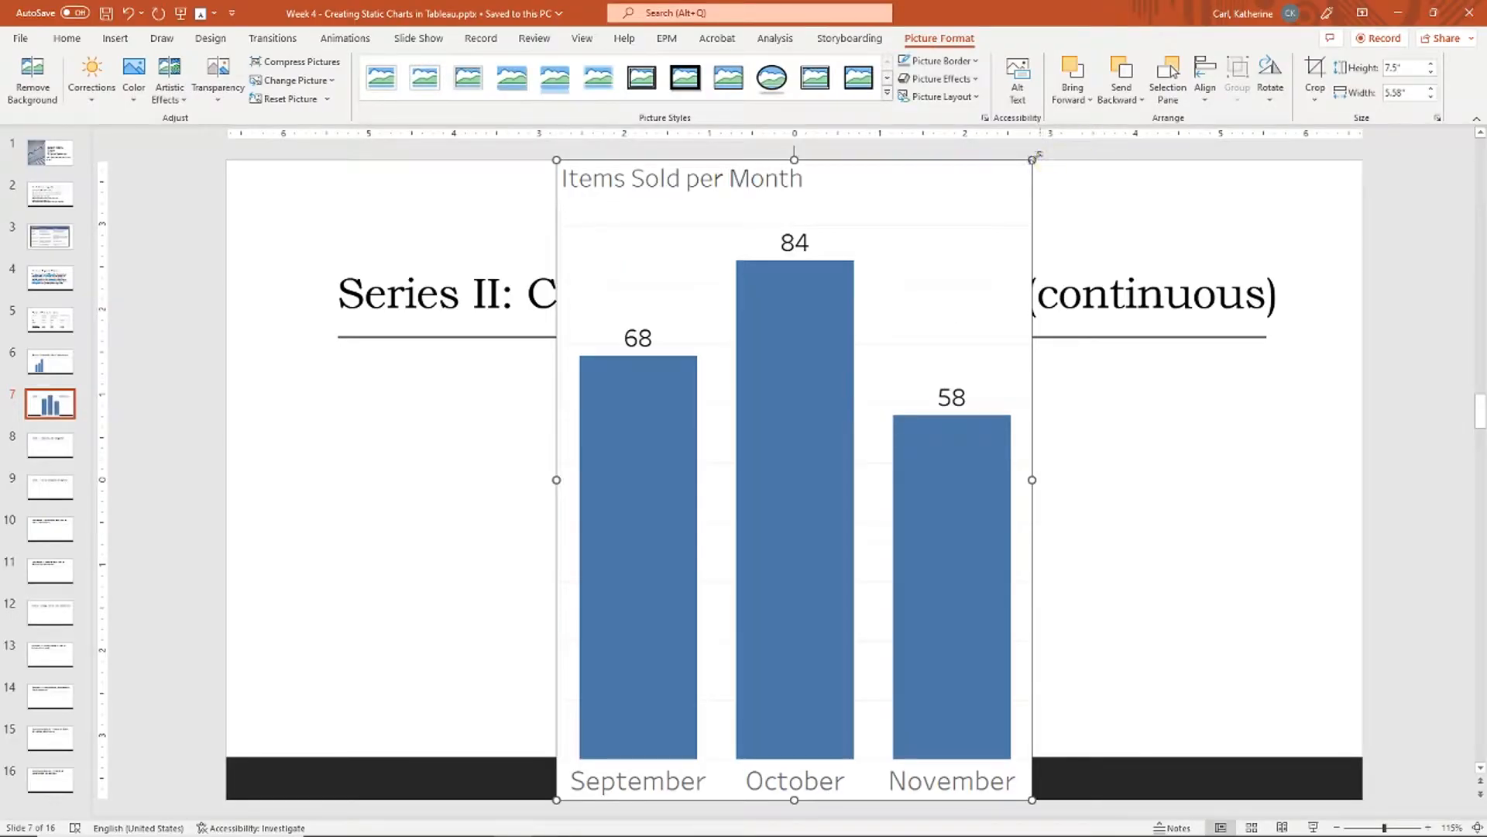
Step: Shrink the chart picture and move it left under the slide heading, then open Items per Month (Line)
{"action": "left_click_drag", "start_coordinate": [1033, 158], "coordinate": [757, 359]}
{"action": "left_click_drag", "start_coordinate": [684, 526], "coordinate": [500, 507]}
{"action": "left_click", "coordinate": [769, 531]}
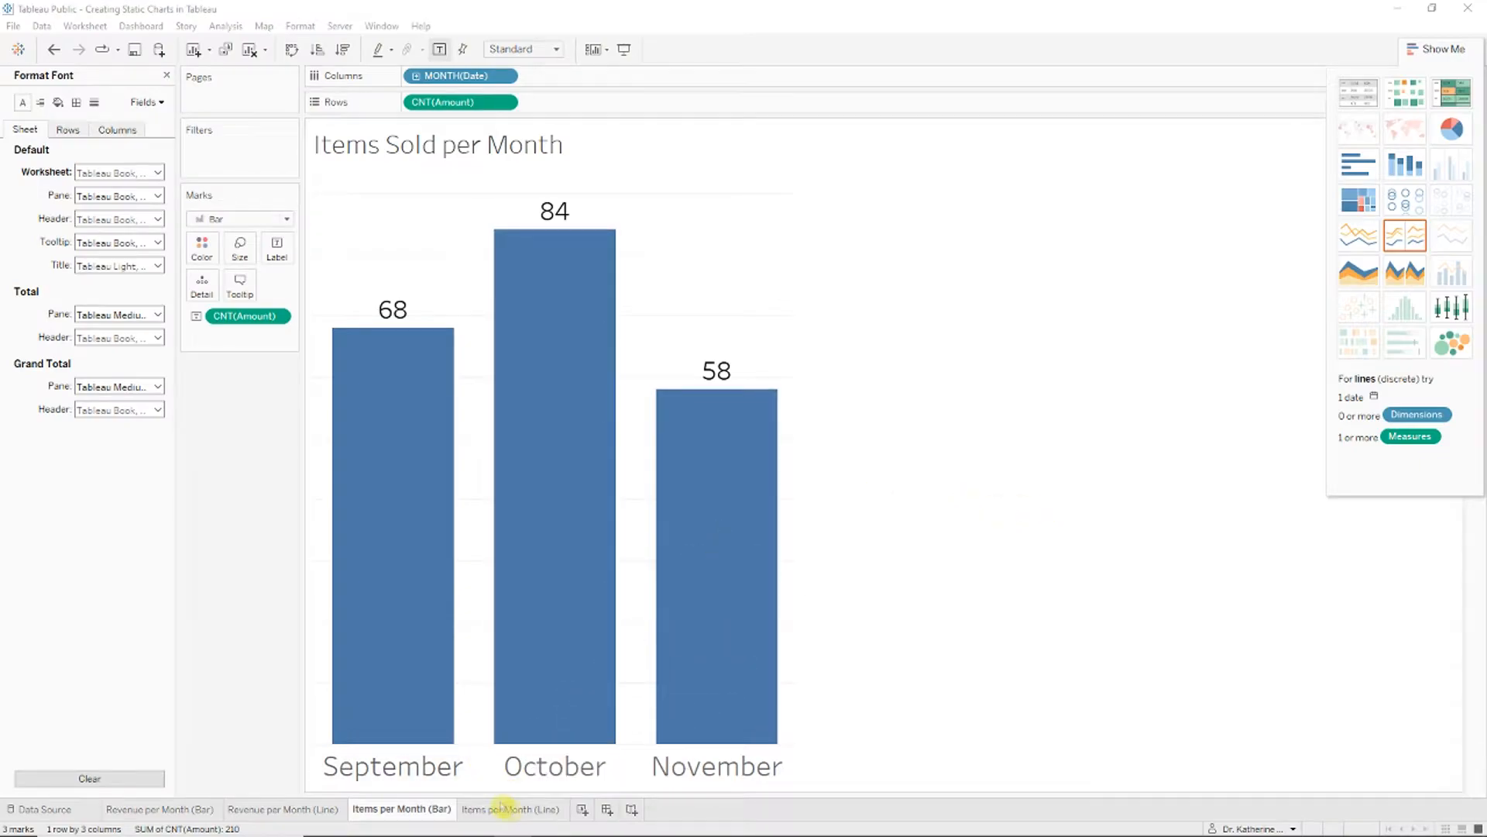
{"action": "left_click", "coordinate": [520, 808]}
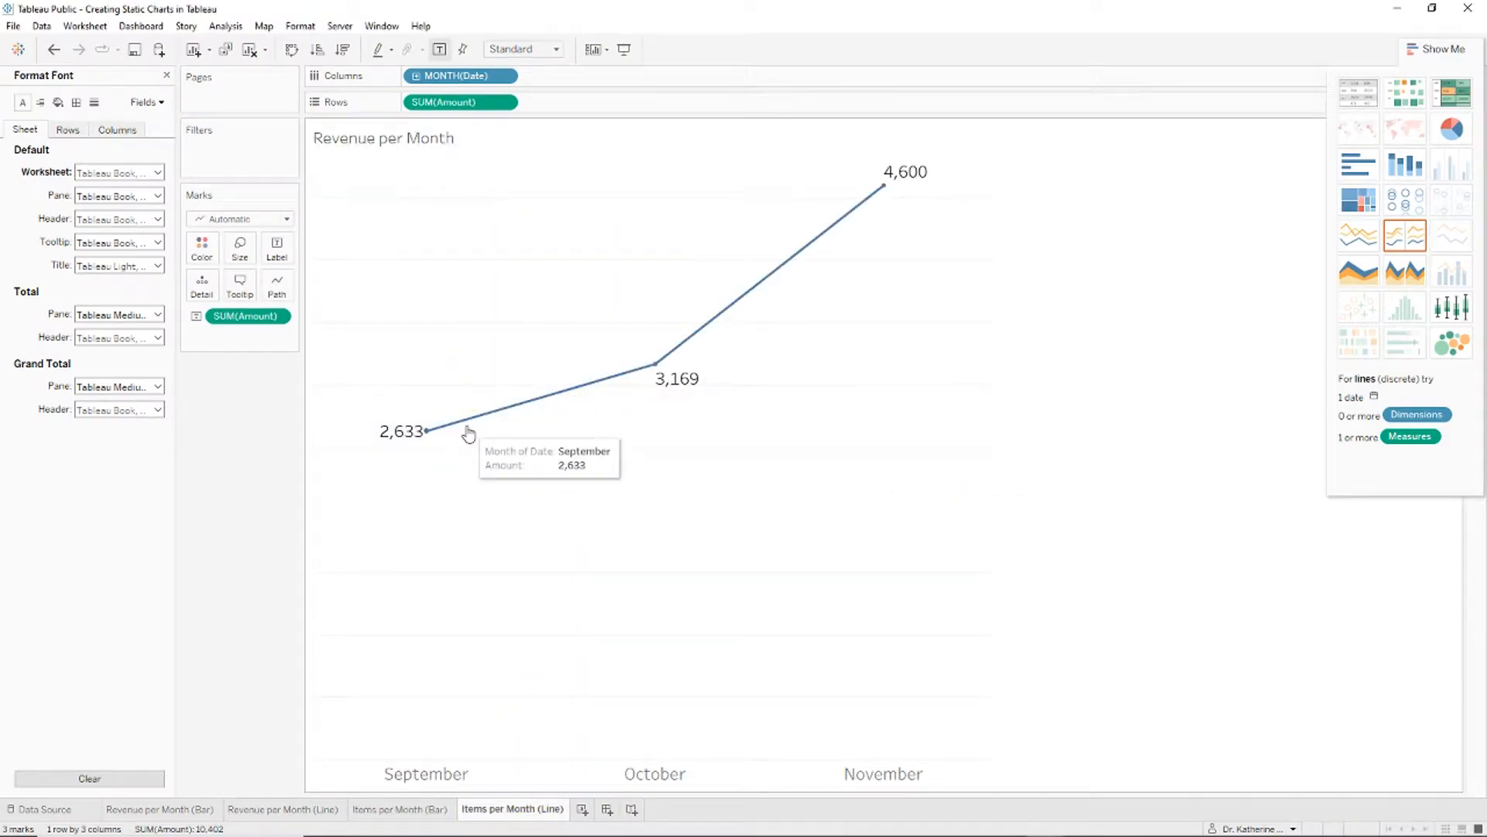
Step: Switch the line and its labels to Count (68, 84, 58) and open the month header font sizes
{"action": "left_click", "coordinate": [278, 318]}
{"action": "mouse_move", "coordinate": [341, 475]}
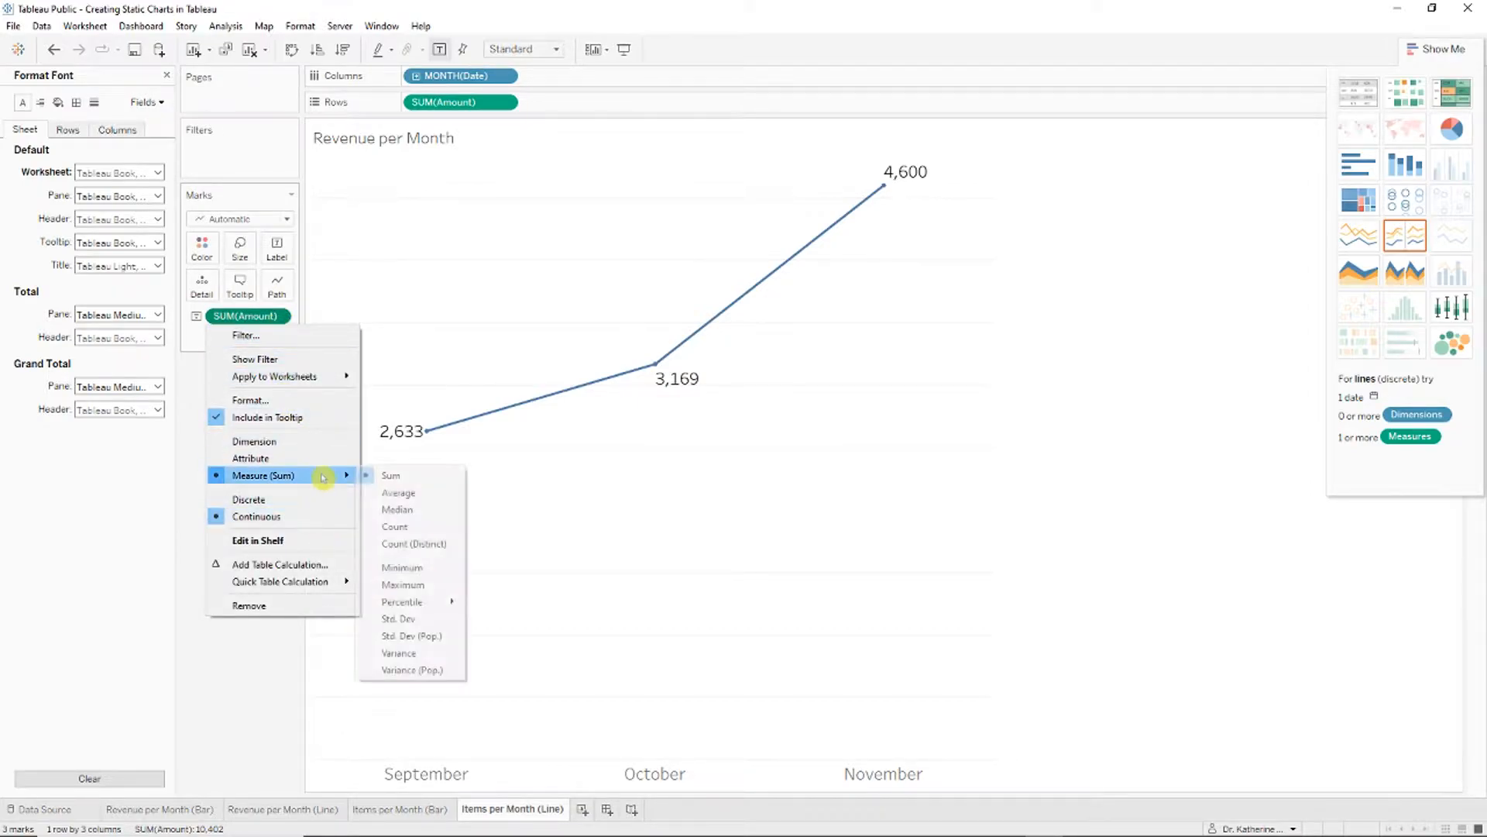
{"action": "left_click", "coordinate": [408, 526]}
{"action": "left_click", "coordinate": [505, 102]}
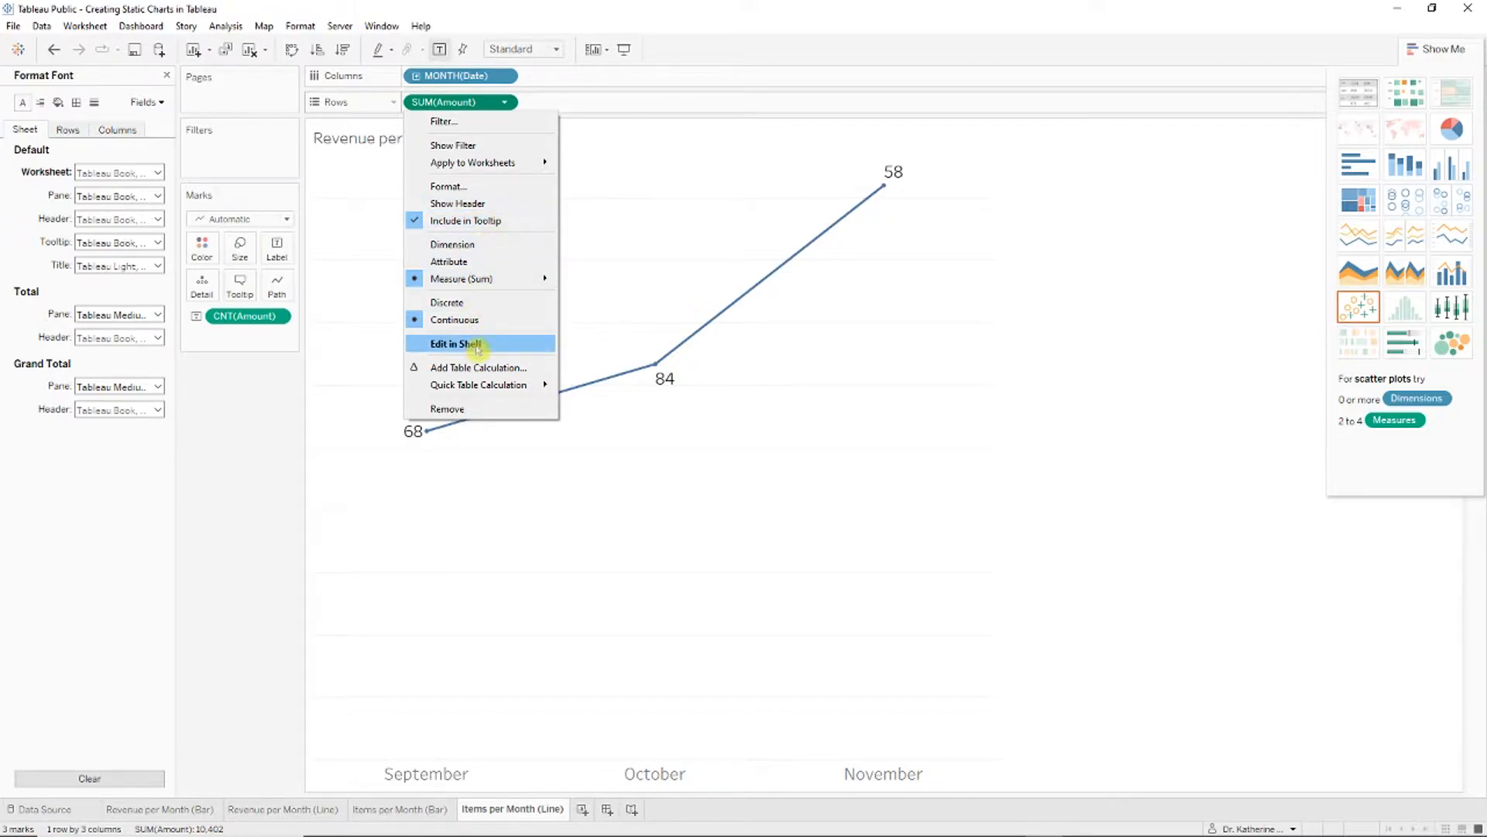
{"action": "left_click", "coordinate": [596, 330]}
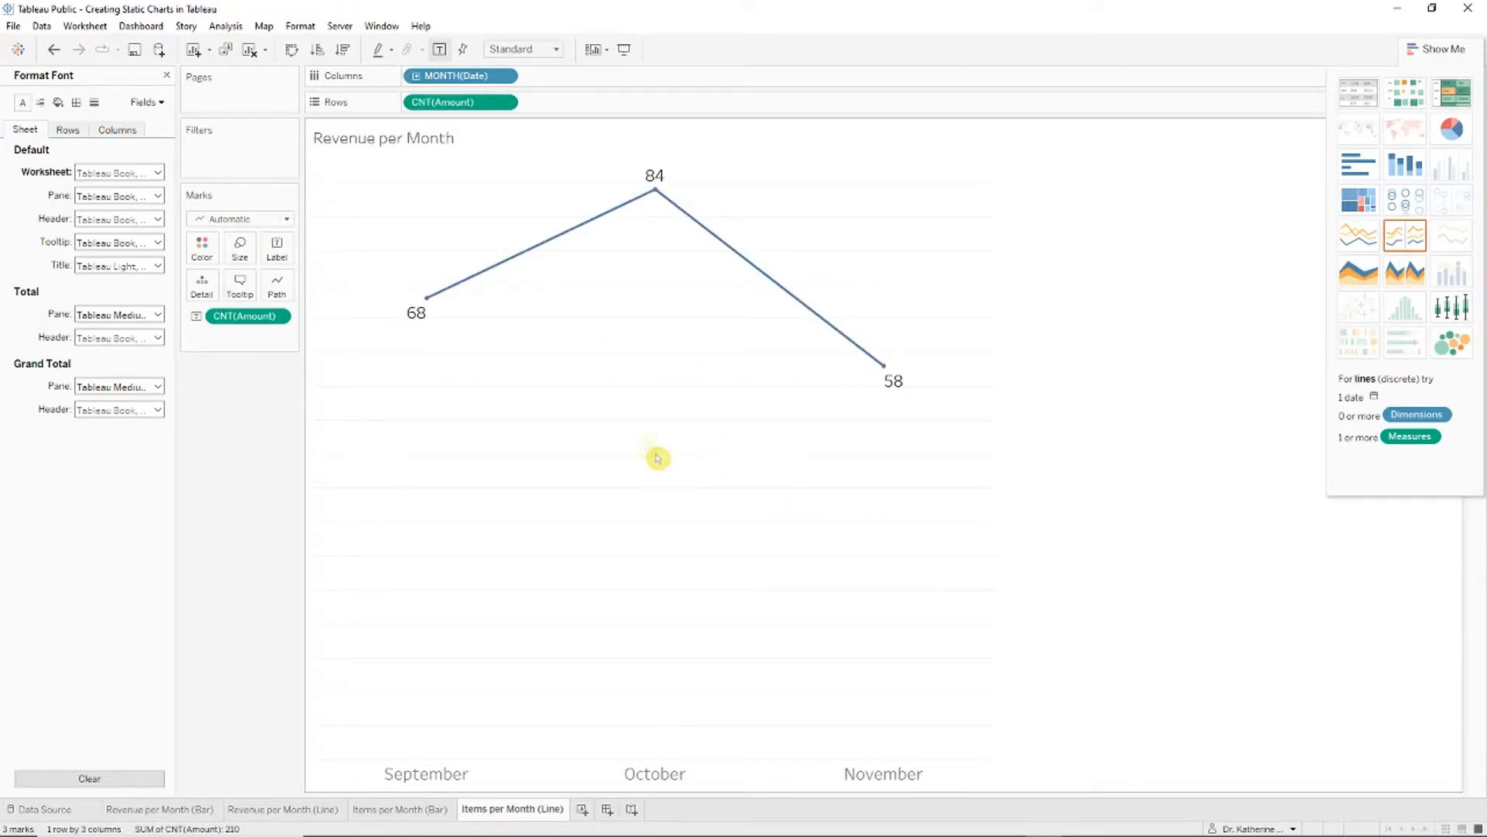
{"action": "left_click", "coordinate": [440, 771]}
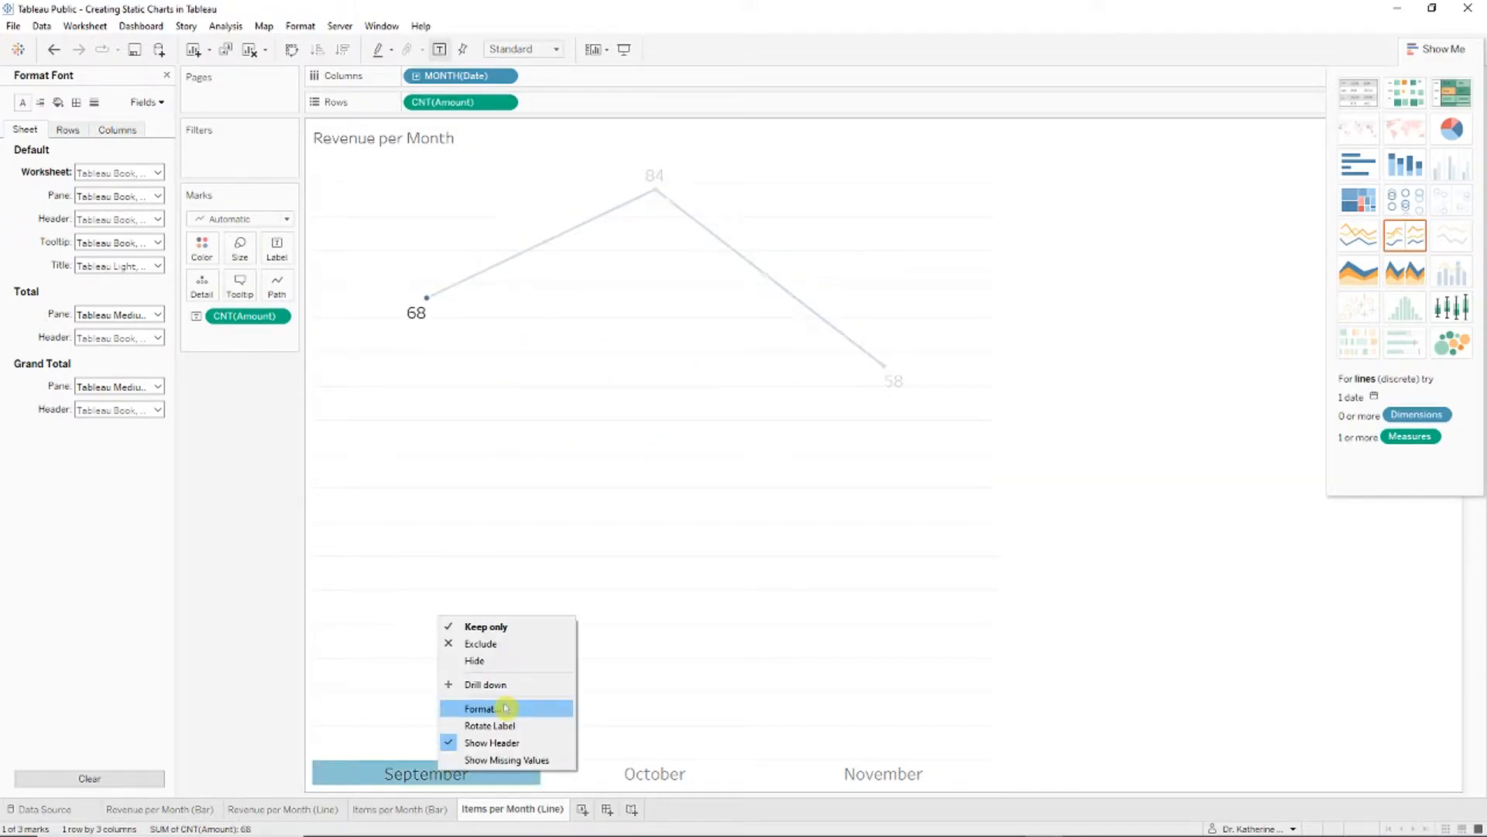
{"action": "left_click", "coordinate": [158, 172]}
{"action": "left_click", "coordinate": [113, 216]}
Step: Replace the chart title with text beginning 'Ite' and set it to size 25
{"action": "right_click", "coordinate": [433, 143]}
{"action": "left_click", "coordinate": [496, 153]}
{"action": "key", "text": "ctrl+a"}
{"action": "type", "text": "Ite"}
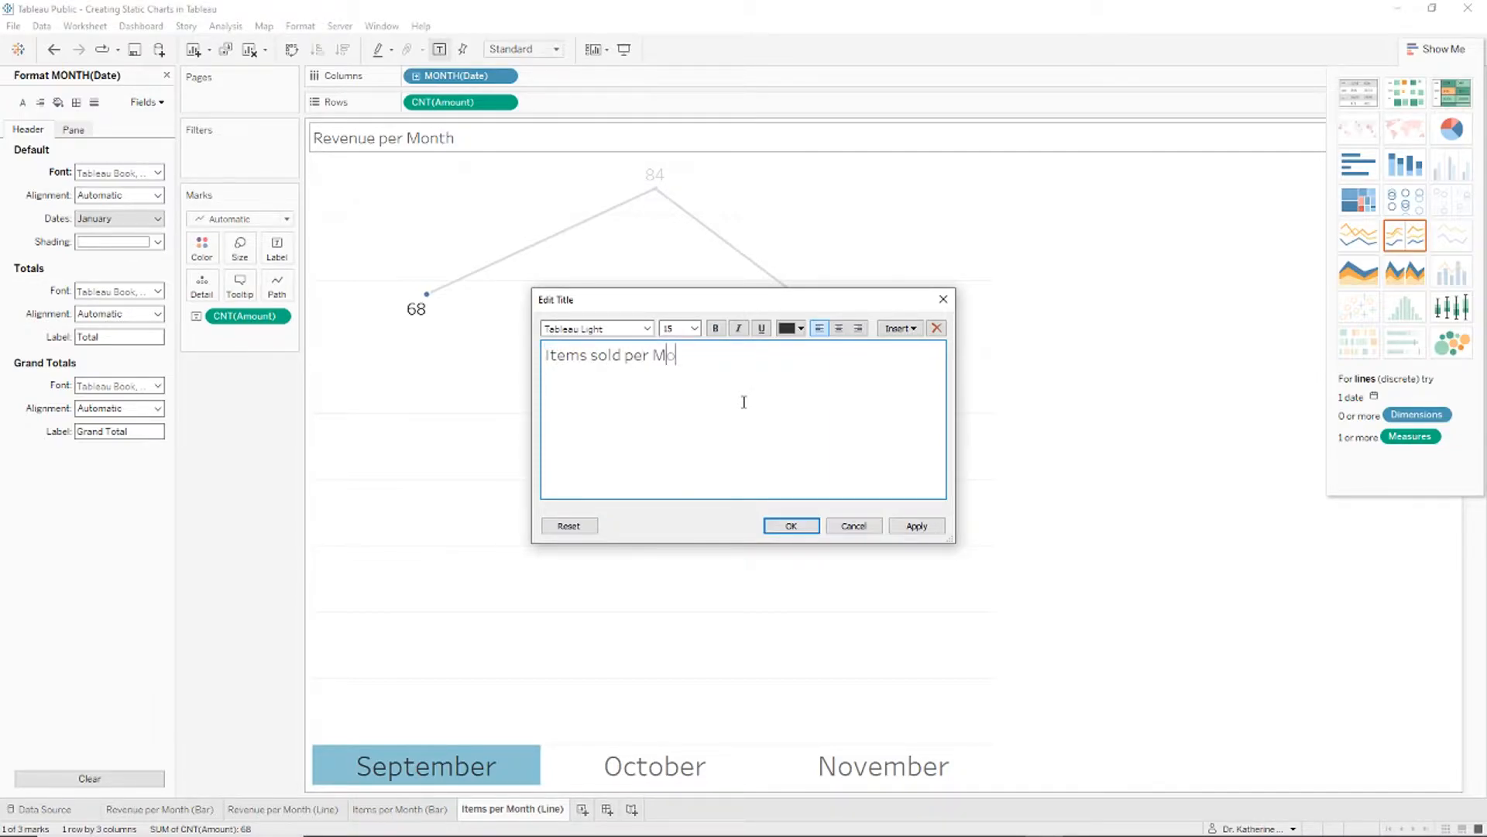
{"action": "key", "text": "ctrl+a"}
{"action": "left_click", "coordinate": [694, 328]}
{"action": "left_click", "coordinate": [680, 469]}
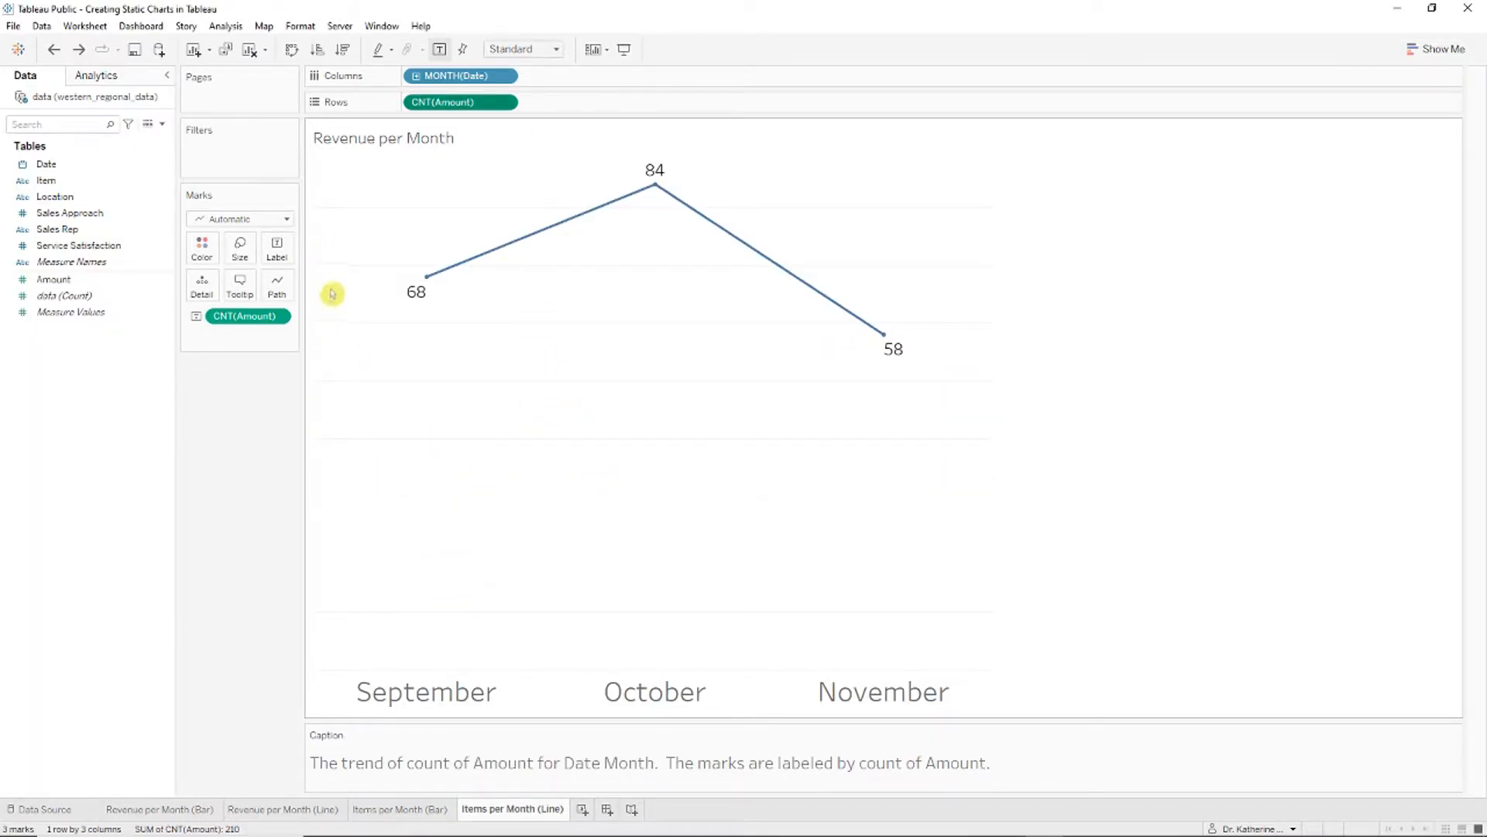
Step: Fix the line chart's Count of Amount axis to a 50–89 range instead of starting at 0
{"action": "left_click", "coordinate": [505, 102]}
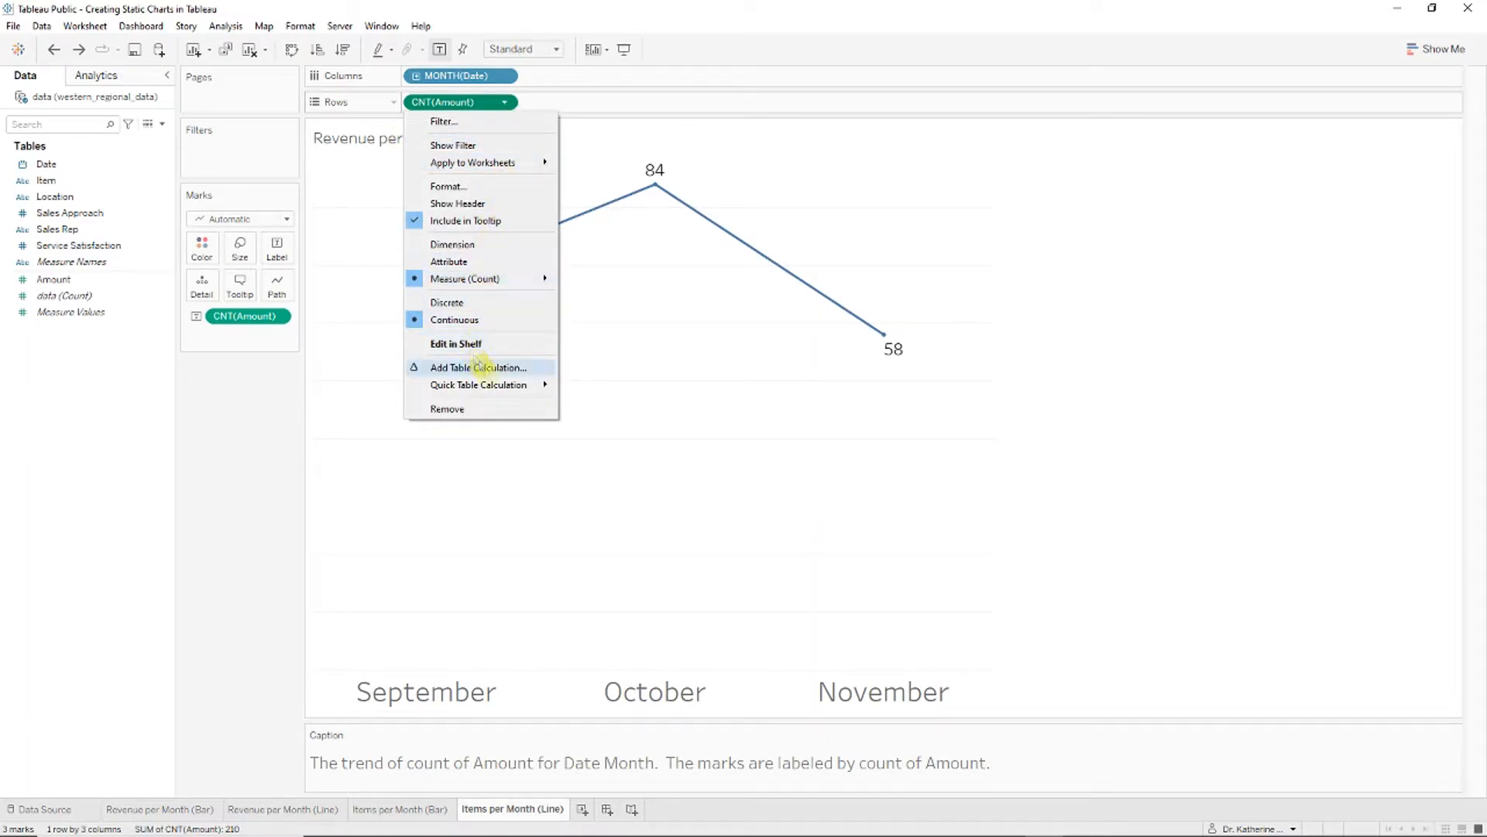
{"action": "left_click", "coordinate": [500, 203]}
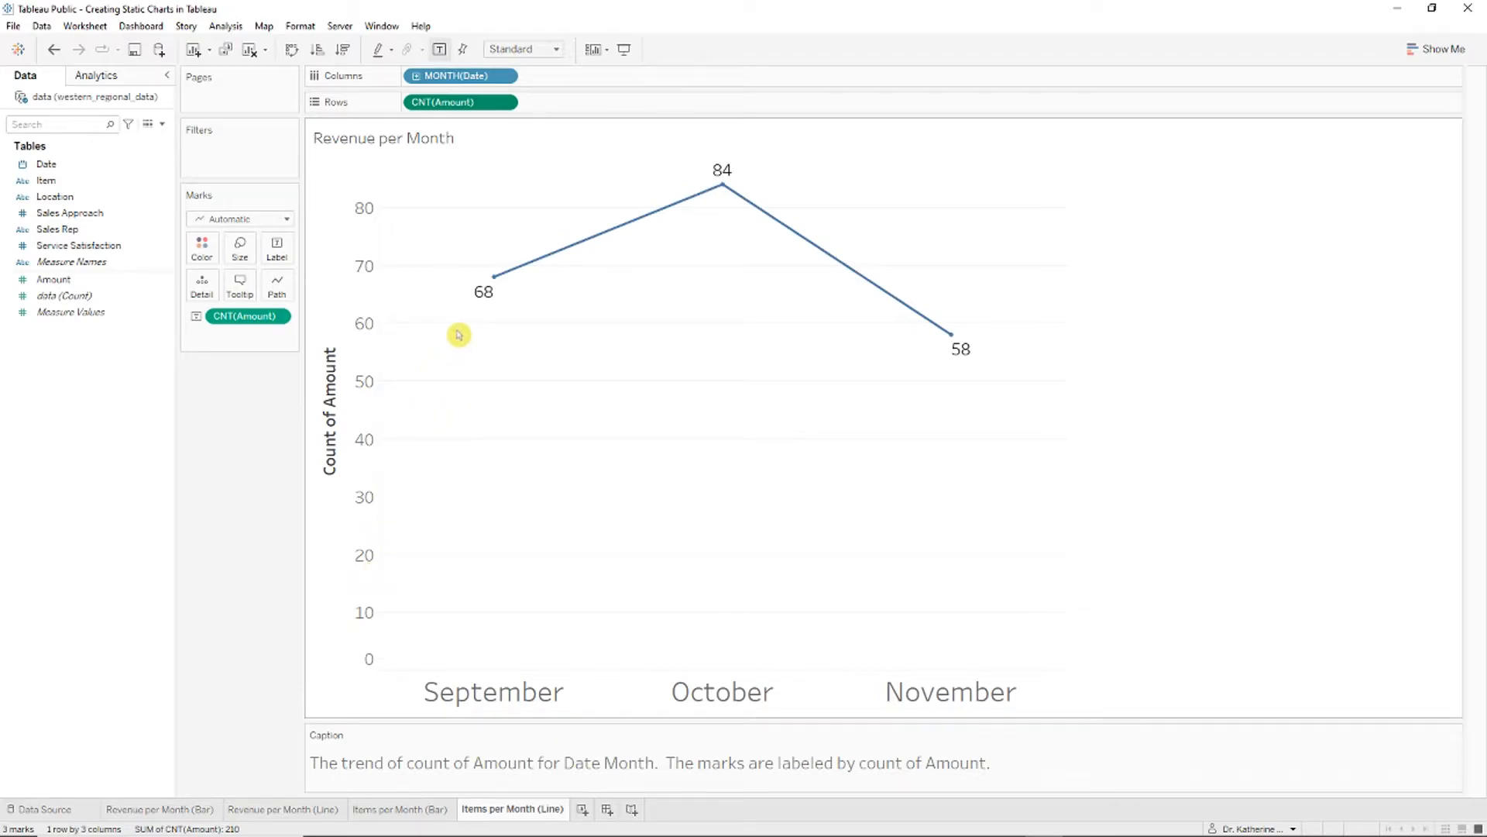
{"action": "right_click", "coordinate": [370, 504]}
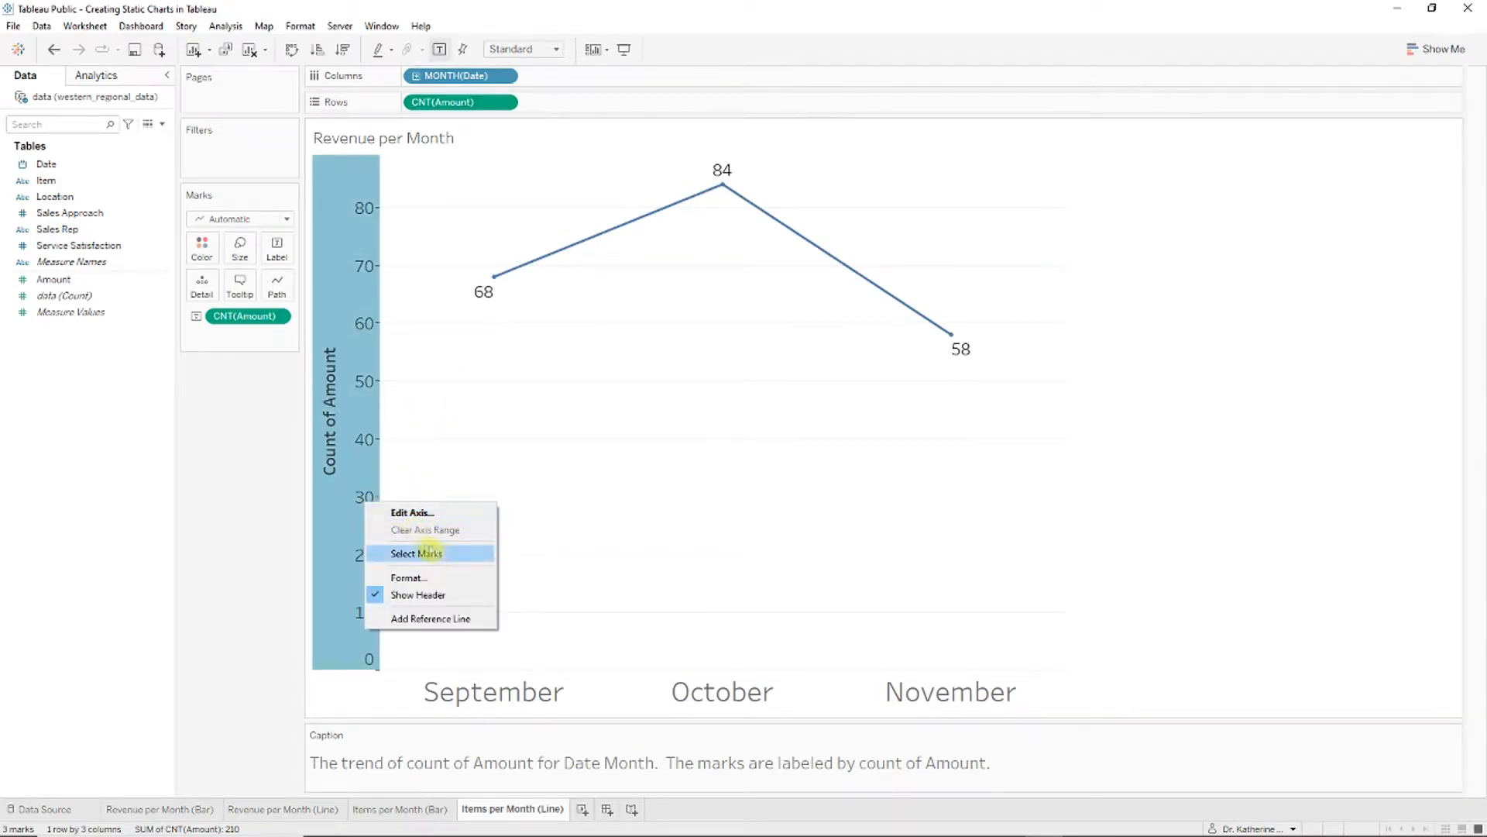
{"action": "right_click", "coordinate": [369, 453]}
{"action": "left_click", "coordinate": [397, 458]}
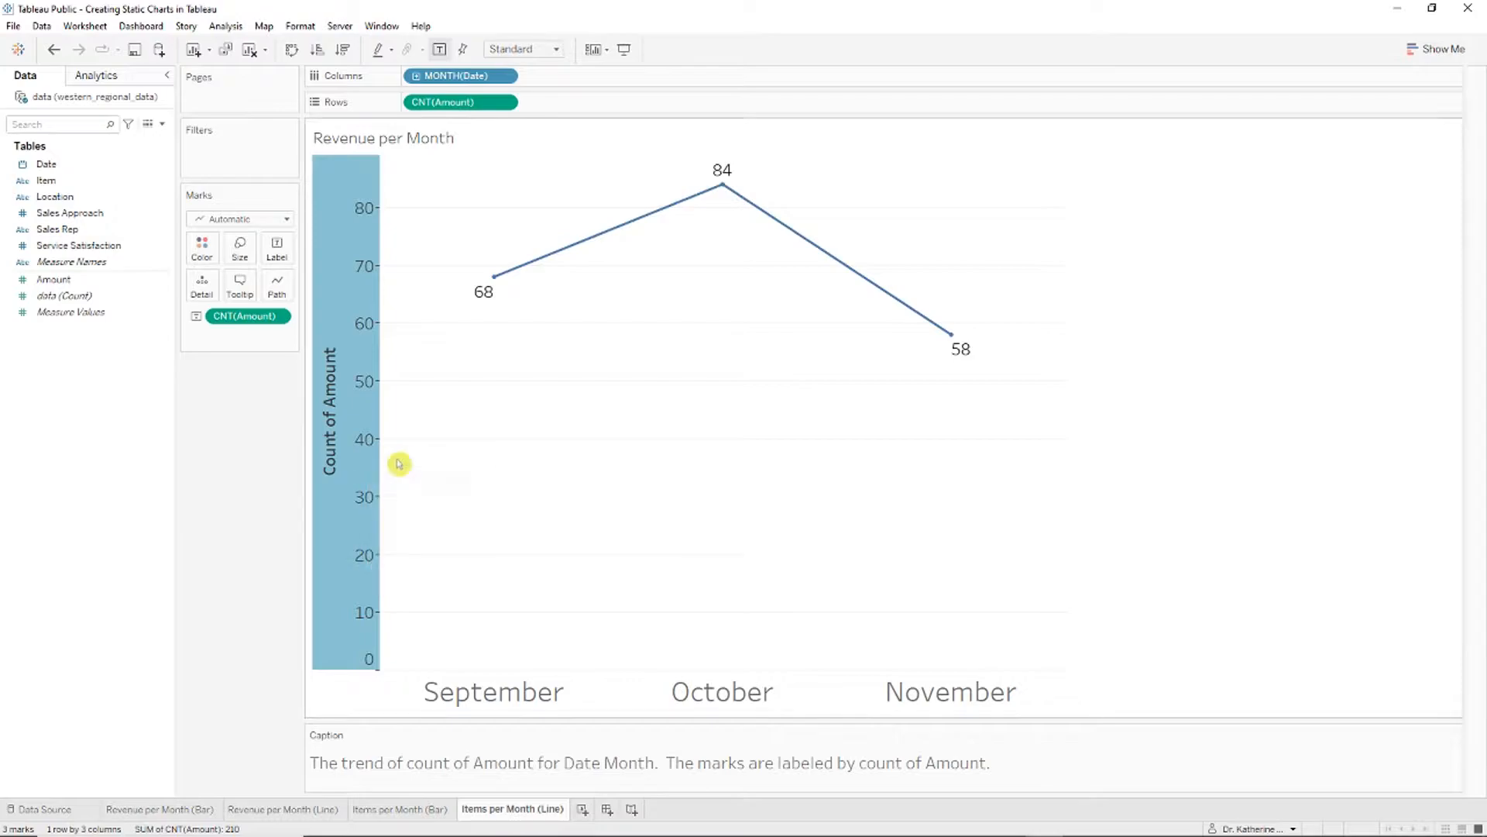
{"action": "left_click", "coordinate": [607, 304]}
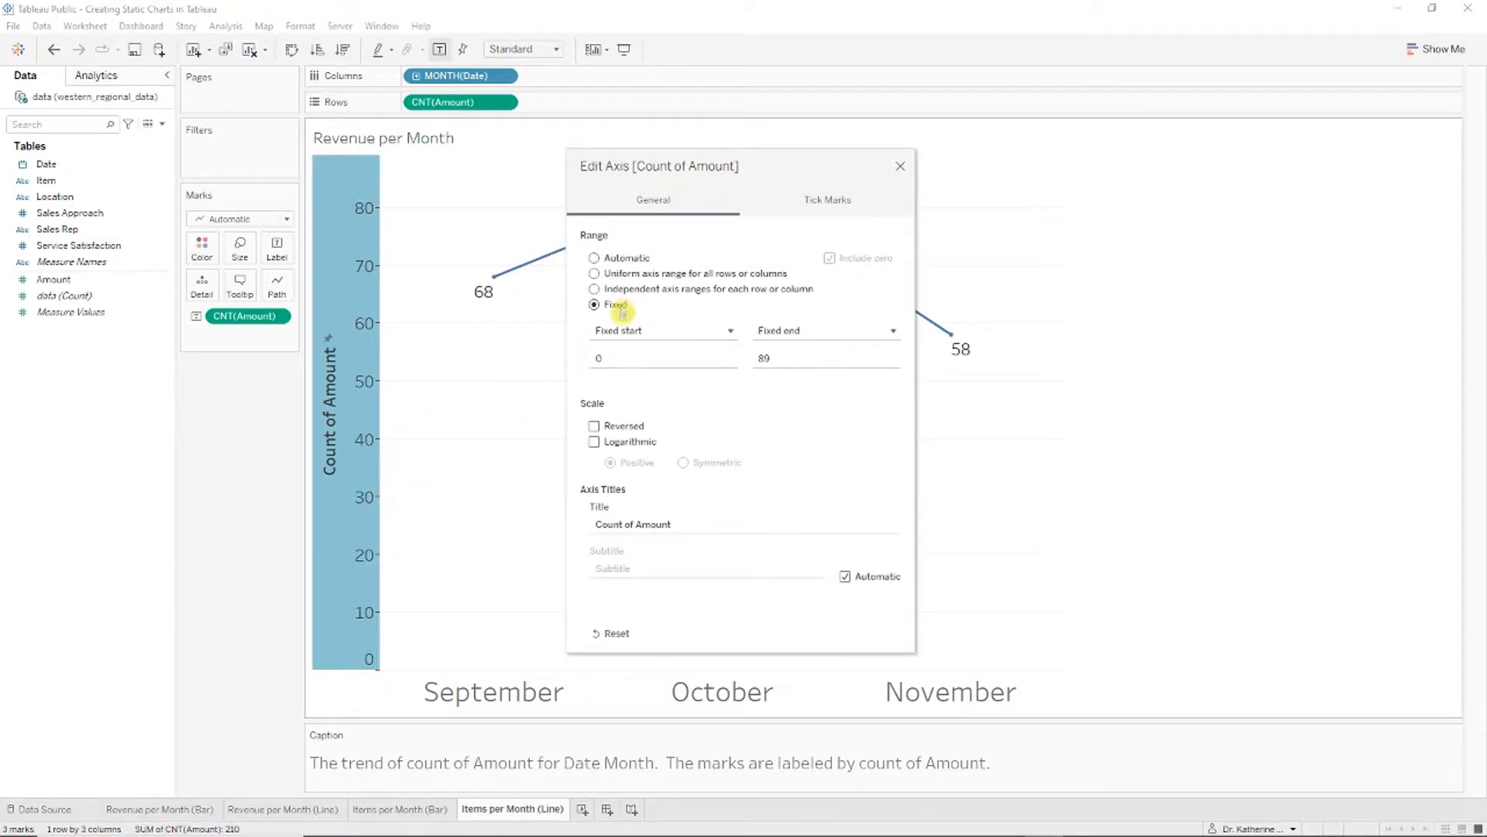
{"action": "left_click_drag", "start_coordinate": [773, 160], "coordinate": [1211, 162]}
{"action": "double_click", "coordinate": [1144, 360]}
{"action": "type", "text": "50"}
{"action": "key", "text": "Tab"}
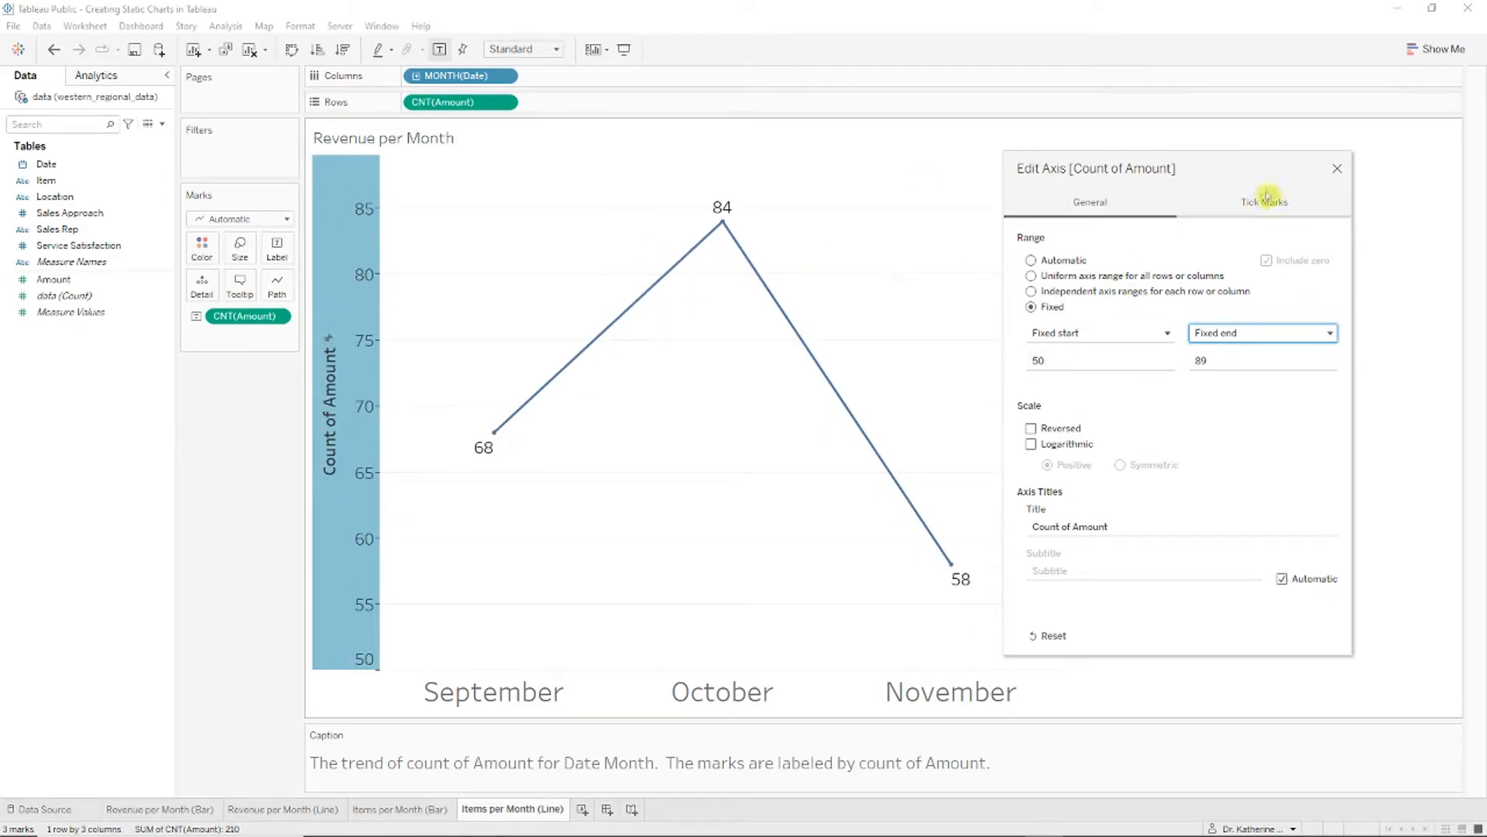
{"action": "left_click", "coordinate": [1338, 168]}
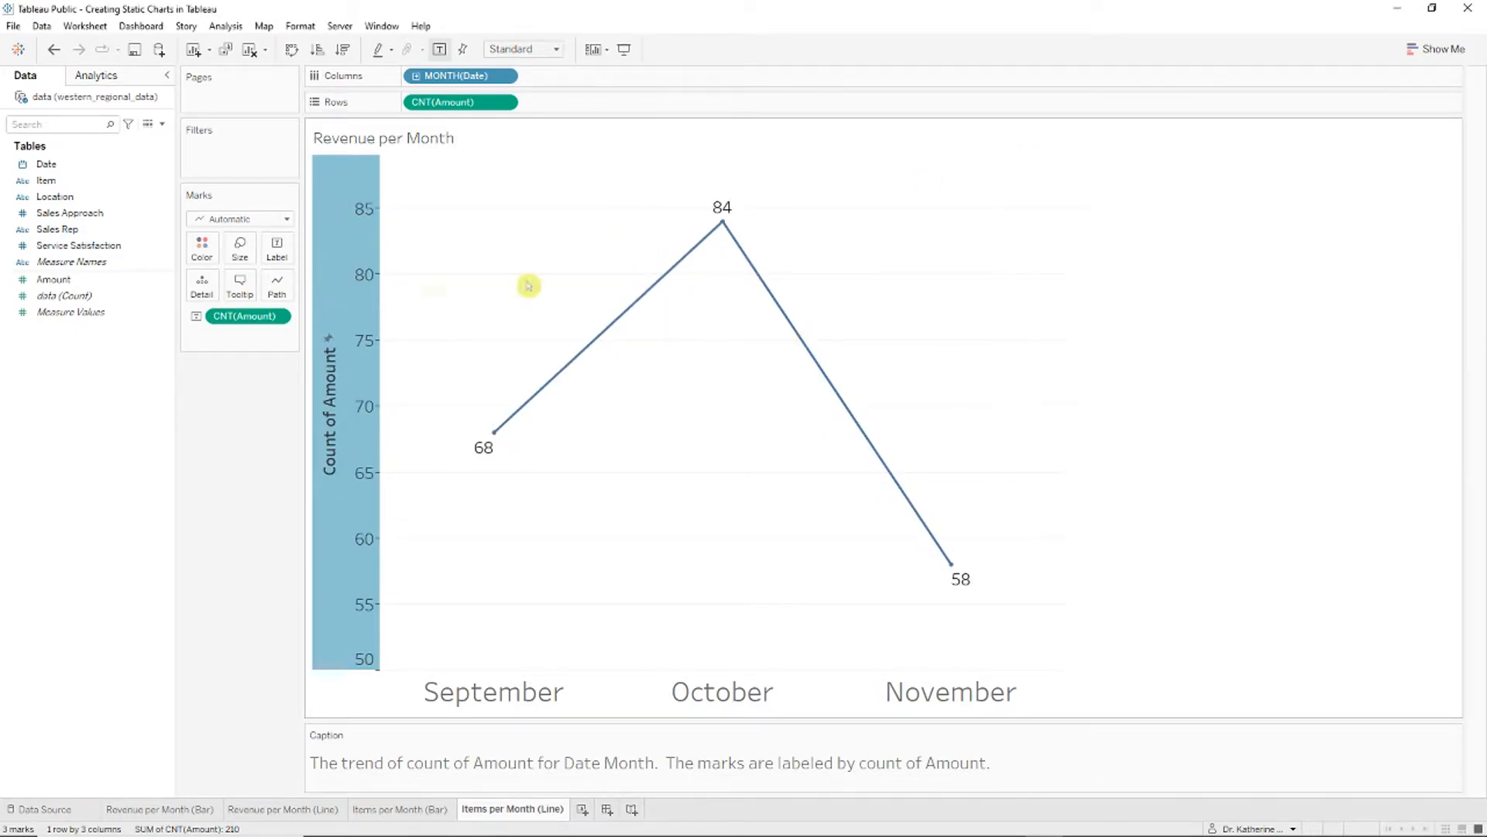
{"action": "right_click", "coordinate": [343, 288]}
Step: Hide the count axis and retitle the chart 'Items sold per Month' in a larger font size
{"action": "left_click", "coordinate": [376, 373]}
{"action": "right_click", "coordinate": [428, 140]}
{"action": "left_click", "coordinate": [465, 148]}
{"action": "key", "text": "ctrl+a"}
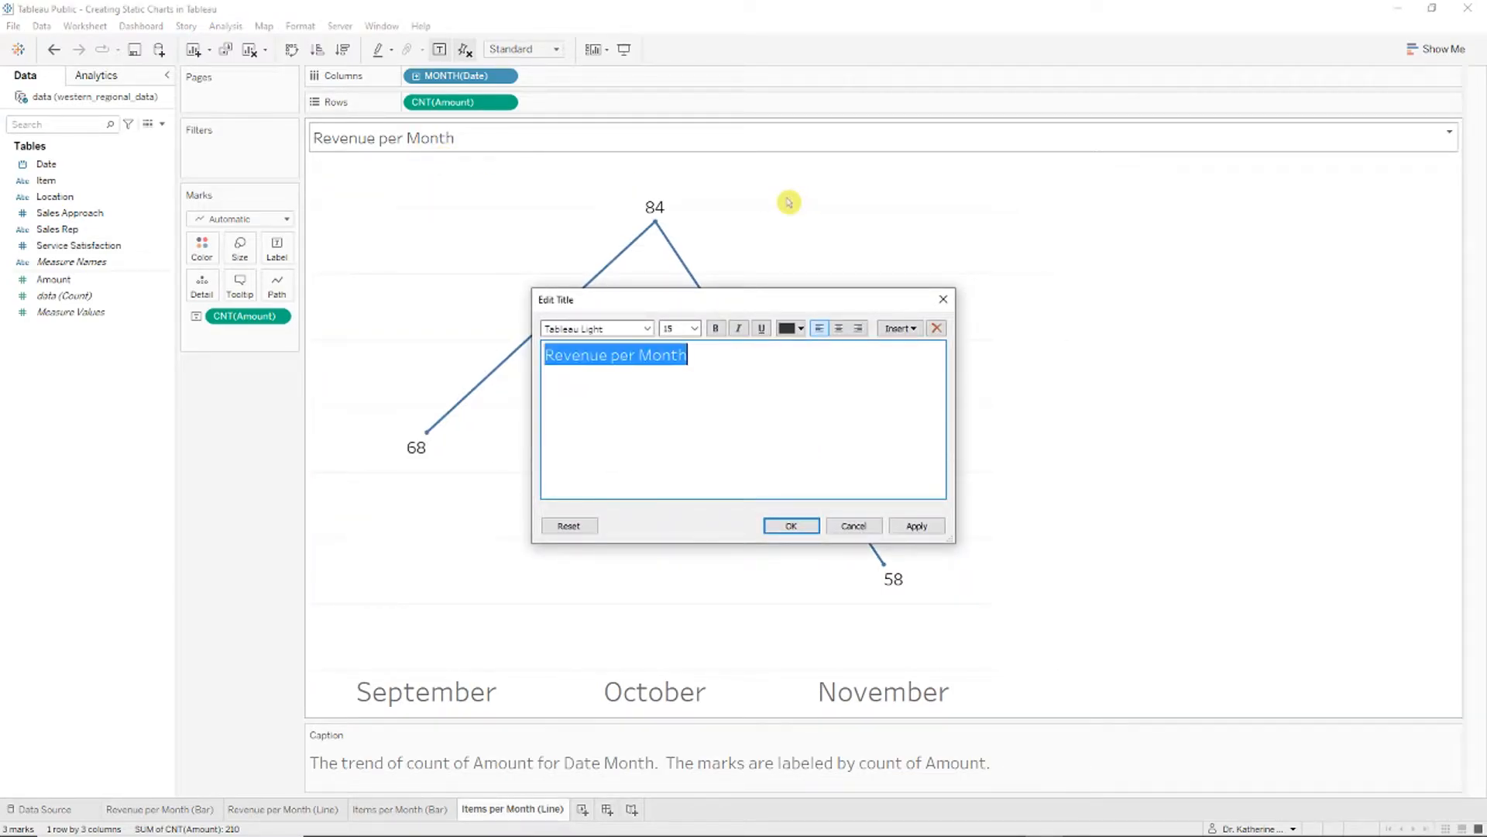
{"action": "type", "text": "Sales"}
{"action": "key", "text": "ctrl+a"}
{"action": "type", "text": "Items"}
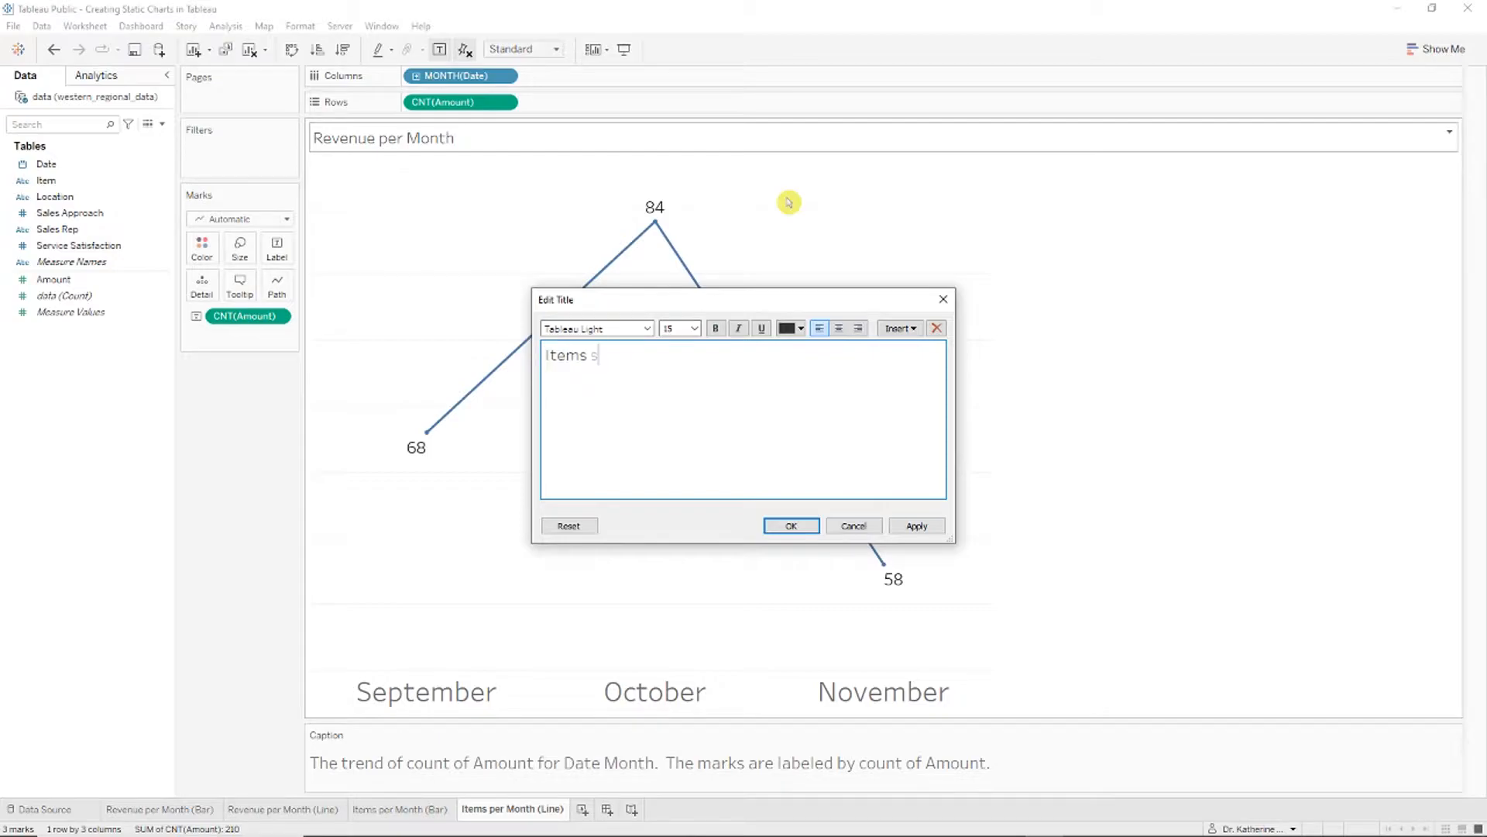
{"action": "type", "text": " sold per Month"}
{"action": "key", "text": "ctrl+a"}
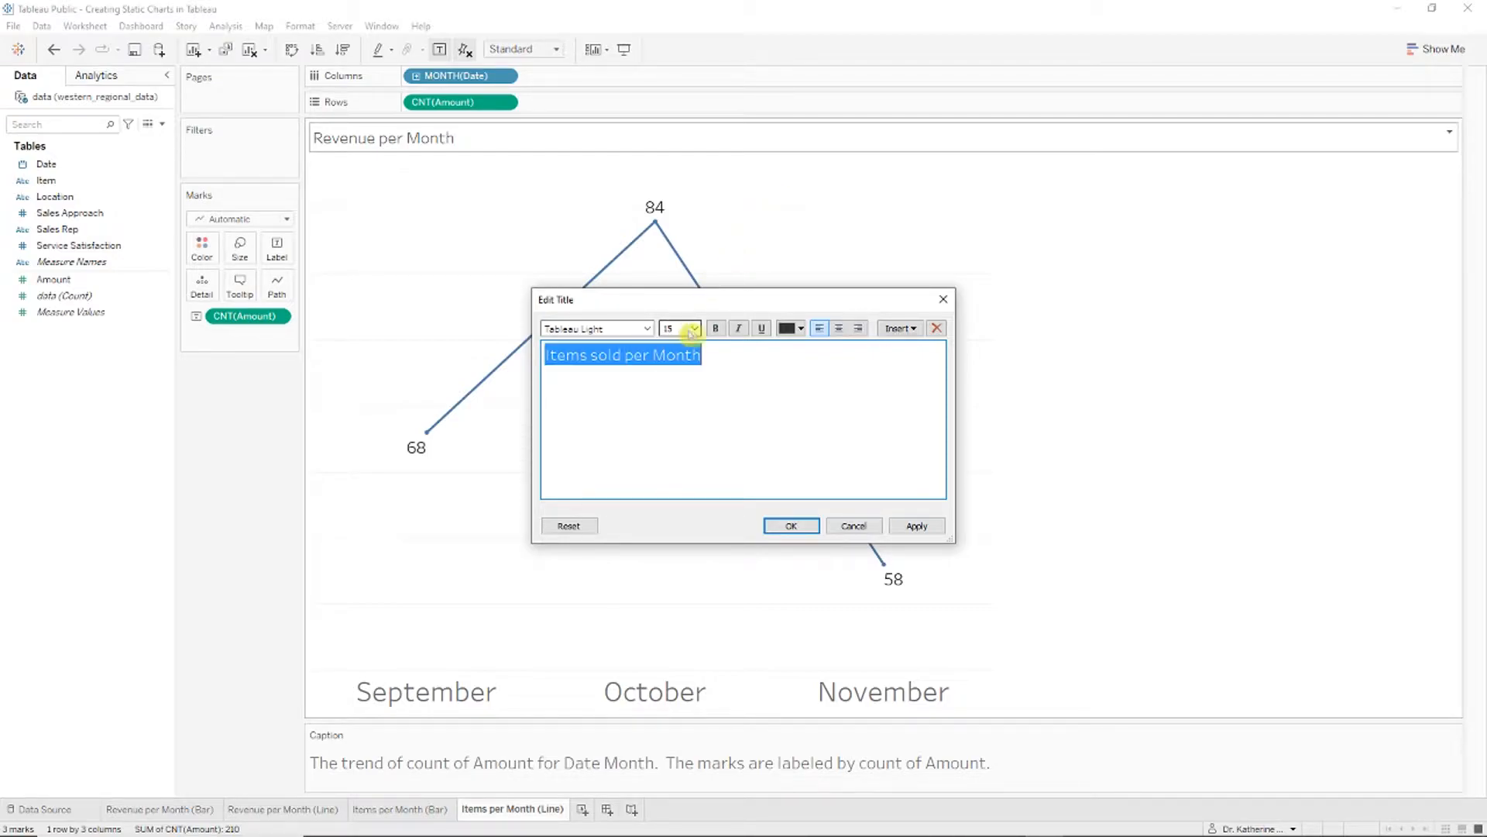
{"action": "left_click", "coordinate": [694, 328]}
{"action": "left_click", "coordinate": [668, 488]}
{"action": "left_click", "coordinate": [790, 525]}
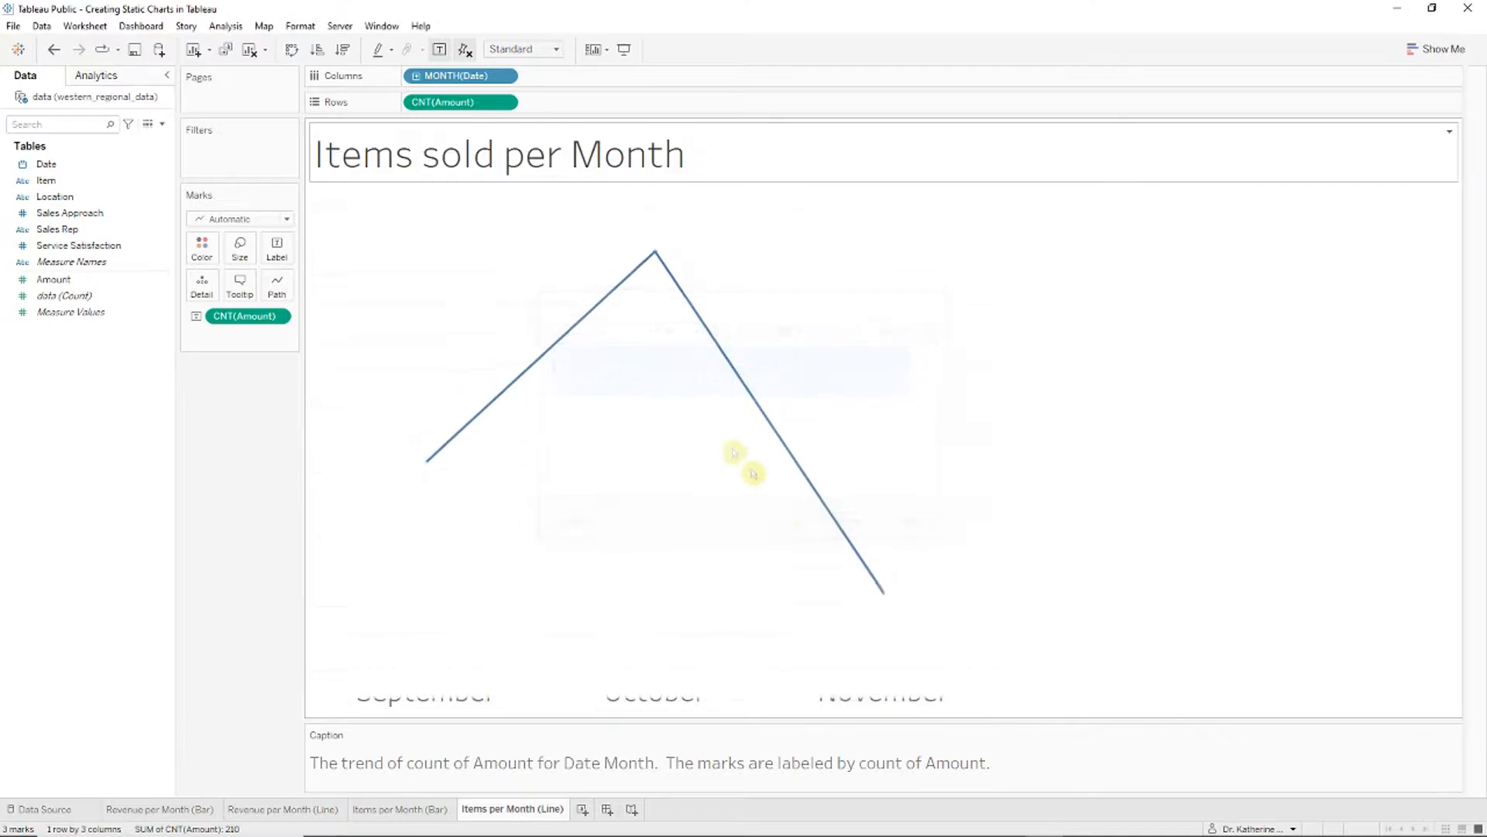
Step: Enlarge the worksheet's label and caption fonts, and position the pasted line chart on slide 7
{"action": "right_click", "coordinate": [656, 232]}
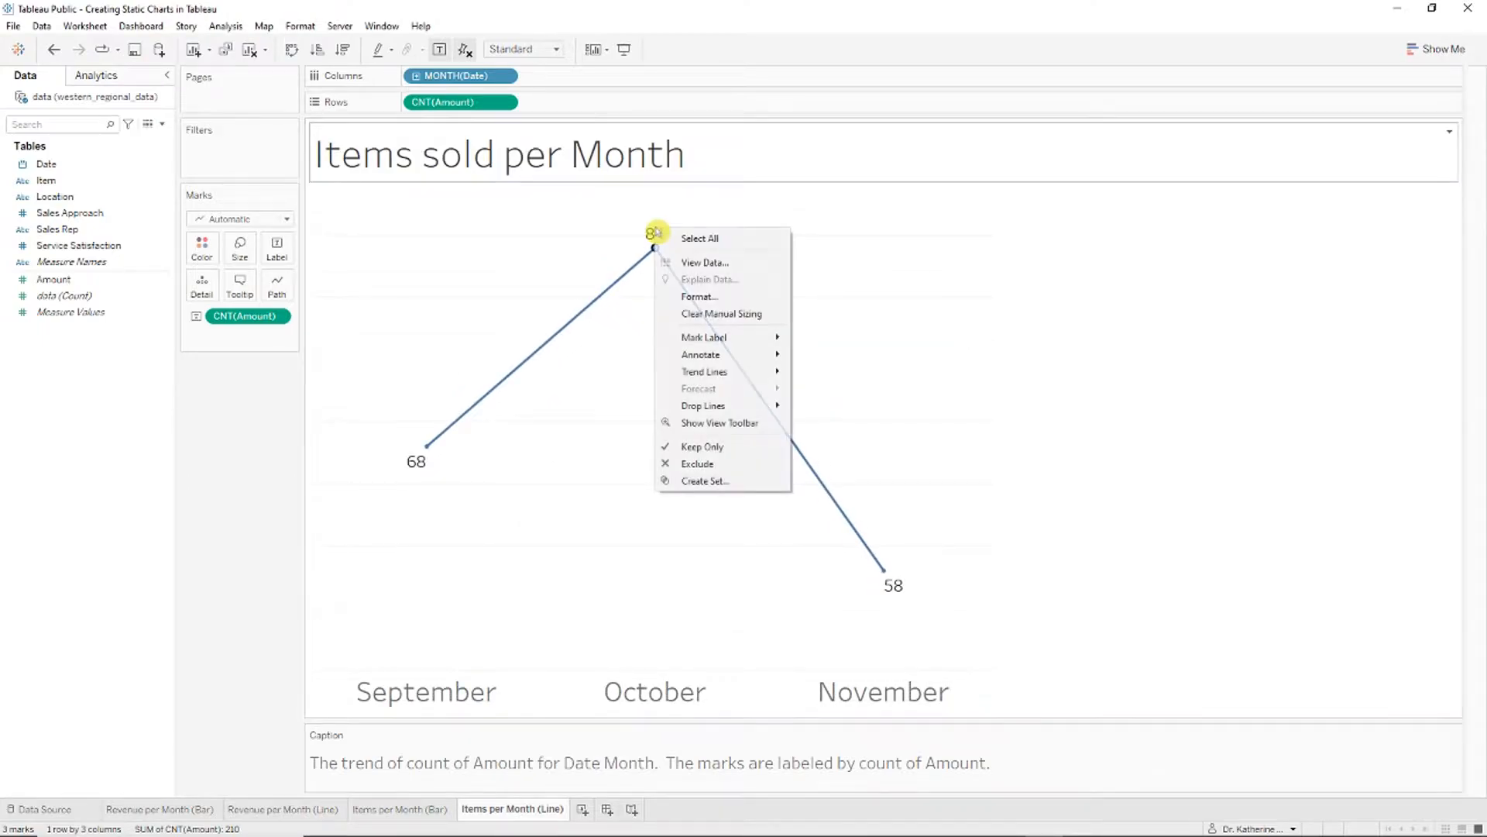
{"action": "left_click", "coordinate": [724, 297]}
{"action": "left_click", "coordinate": [157, 172]}
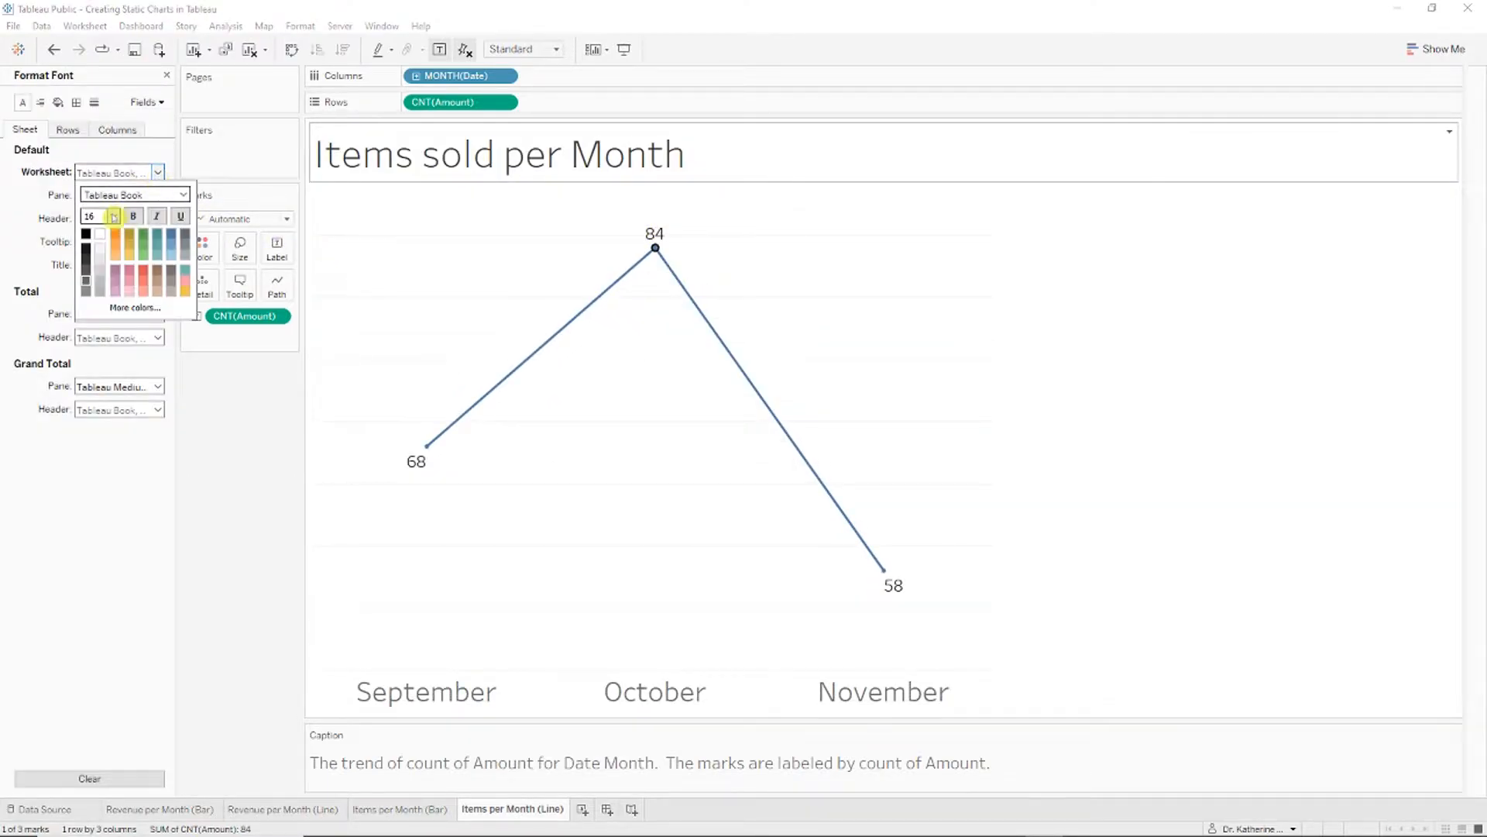
{"action": "left_click", "coordinate": [1238, 499]}
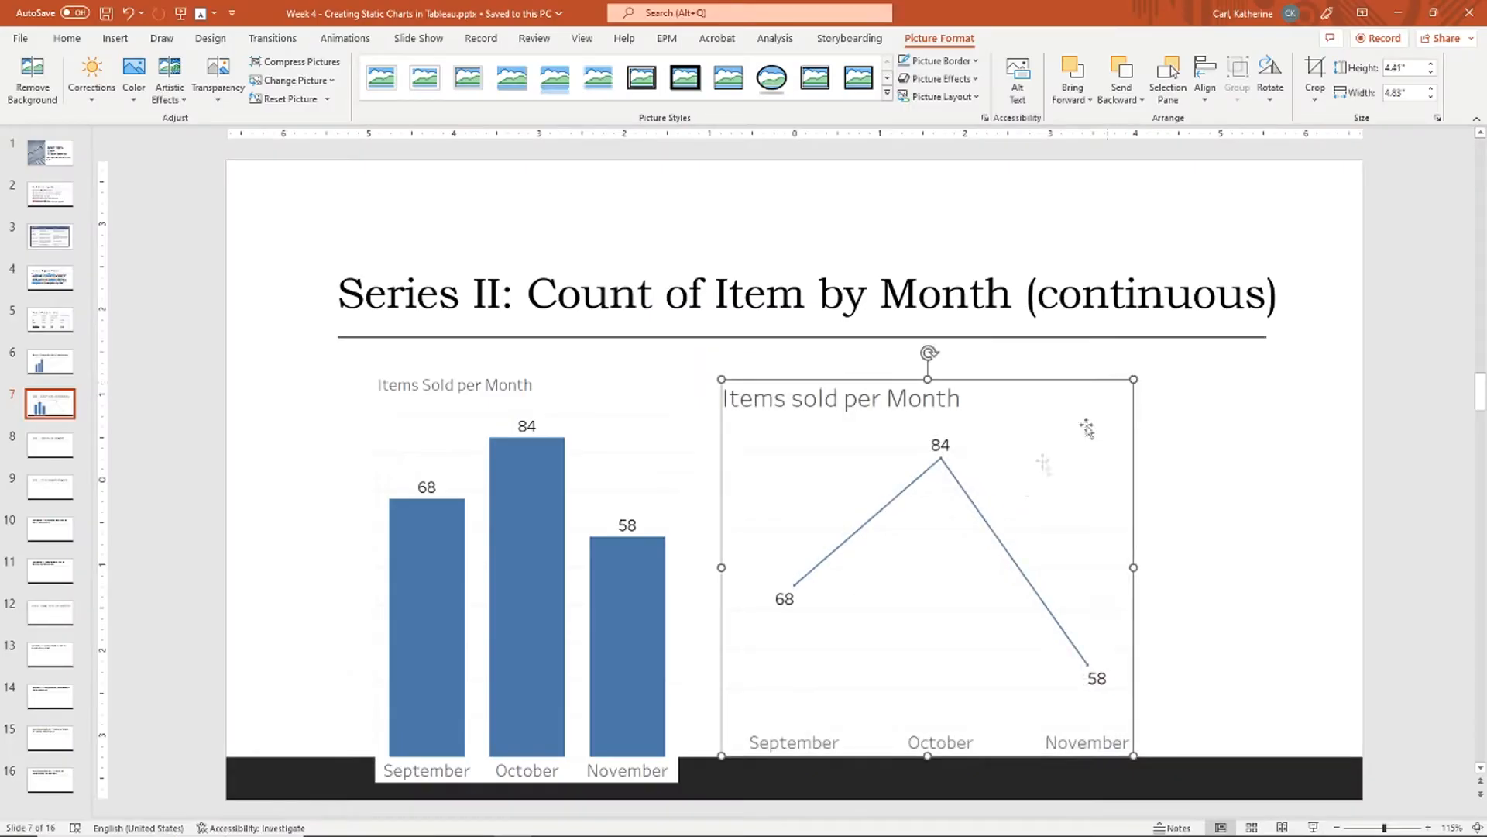
{"action": "left_click_drag", "start_coordinate": [1040, 474], "coordinate": [1065, 478]}
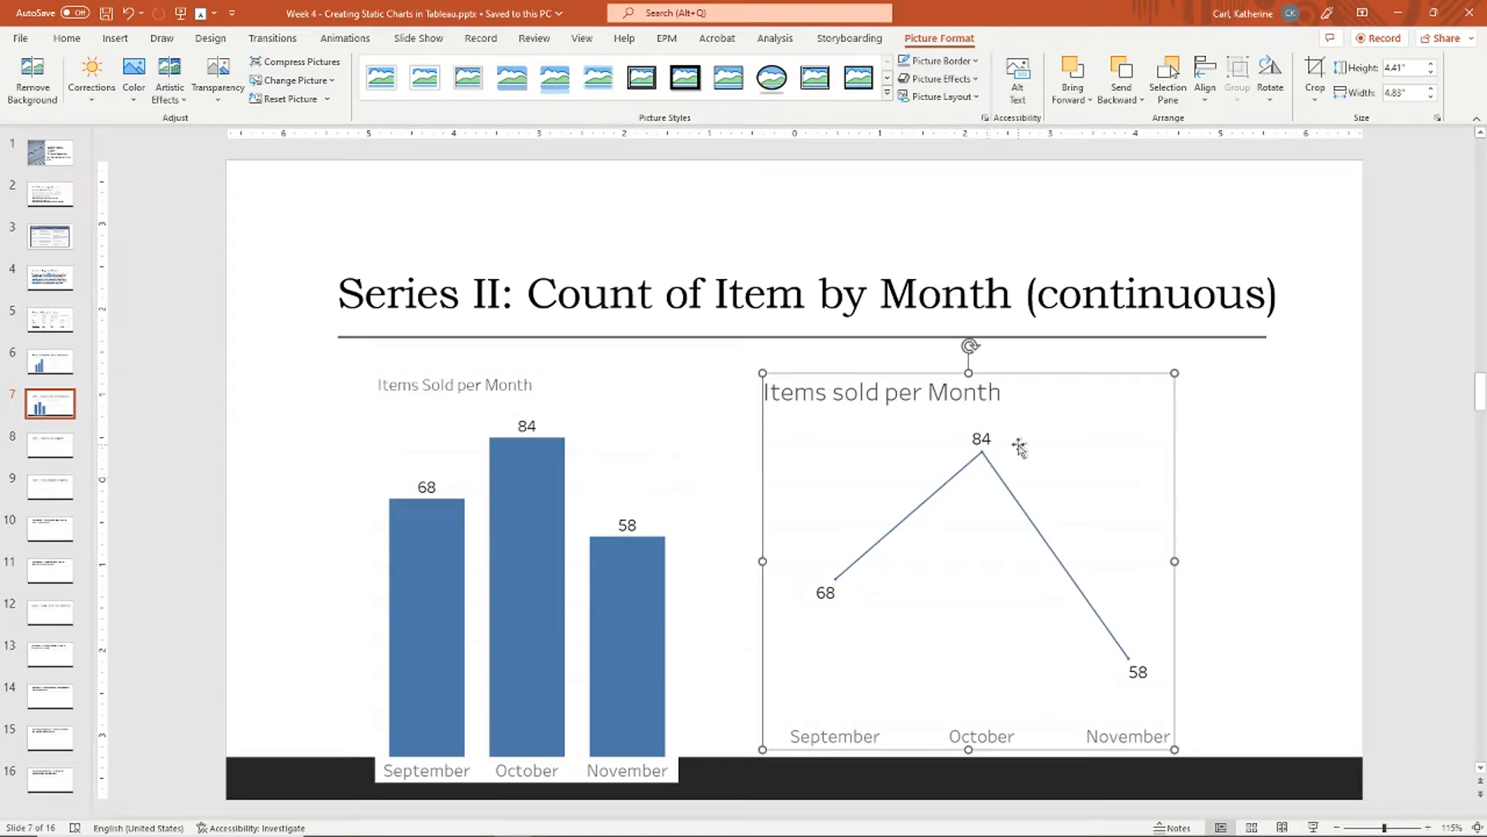
Step: Scroll the slide pane from slide 7 down to slide 8, Series III: Revenue by Item
{"action": "scroll", "coordinate": [1018, 447], "scroll_direction": "down", "scroll_amount": 1}
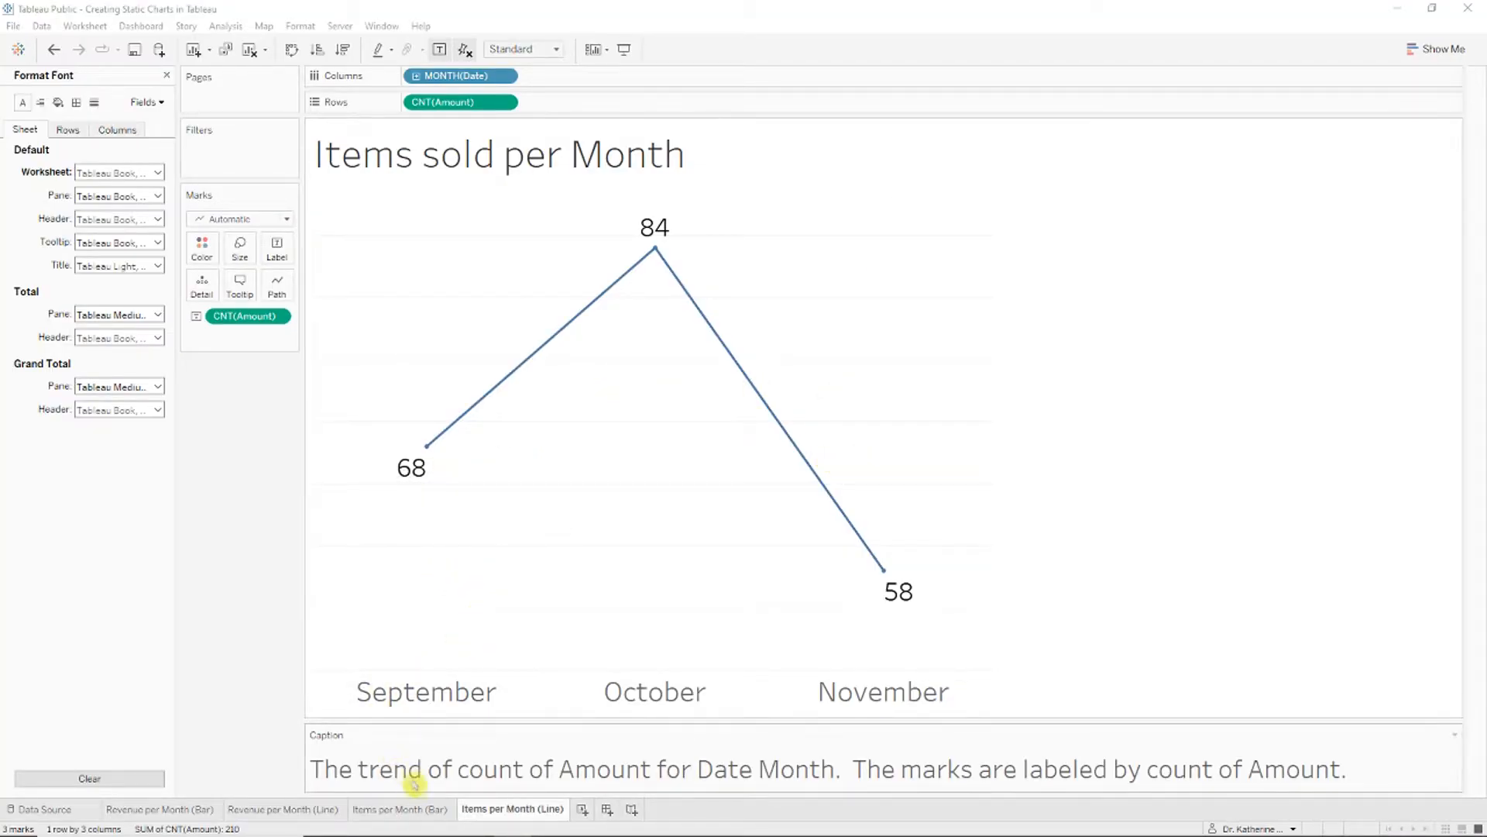
Step: Duplicate the Items per Month (Bar) sheet, move the copy to the end, and name it 'Revenue by Item'
{"action": "left_click", "coordinate": [415, 808]}
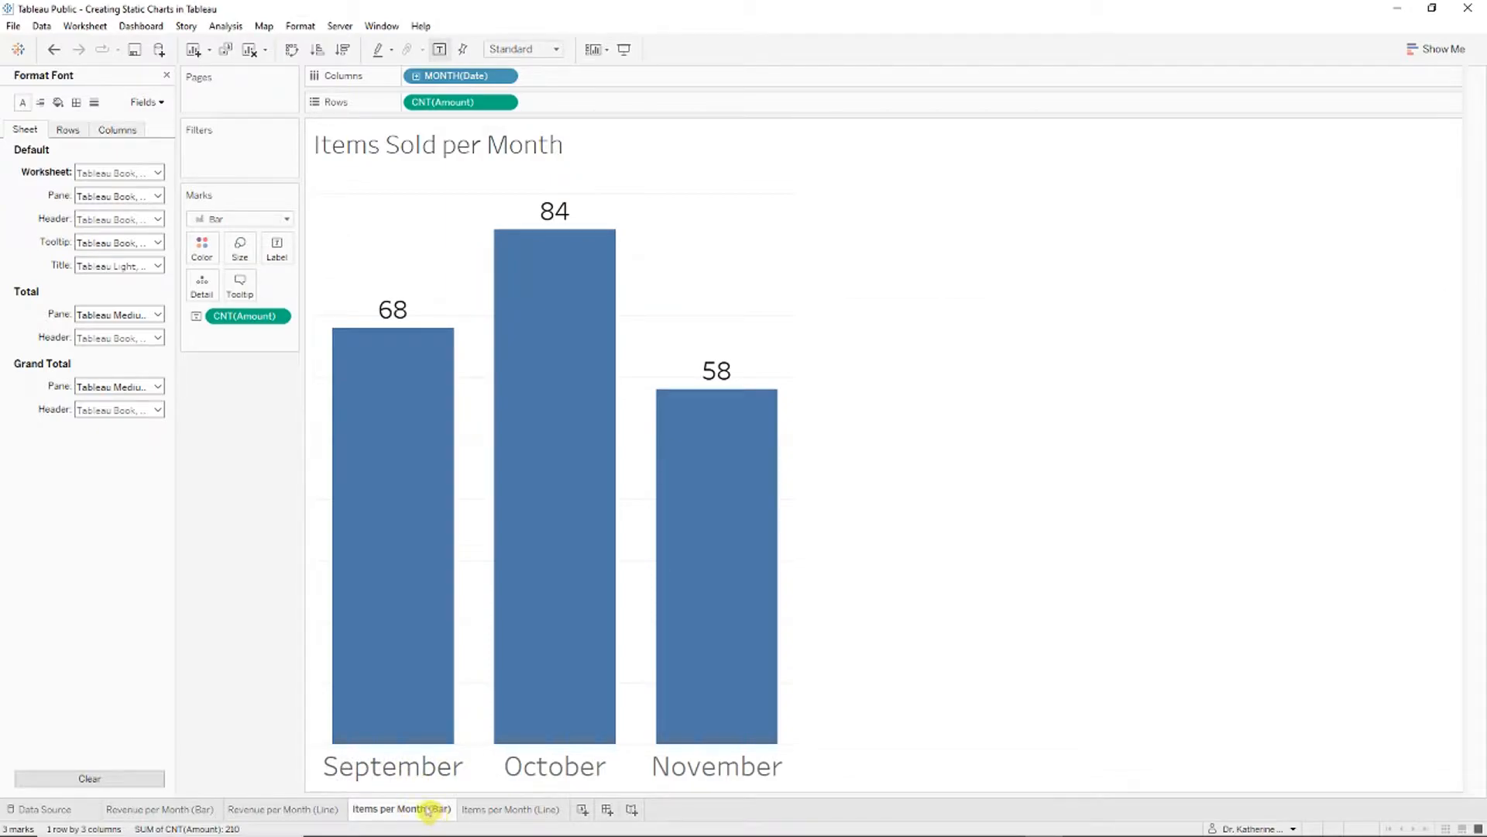
{"action": "right_click", "coordinate": [434, 812]}
{"action": "left_click", "coordinate": [498, 672]}
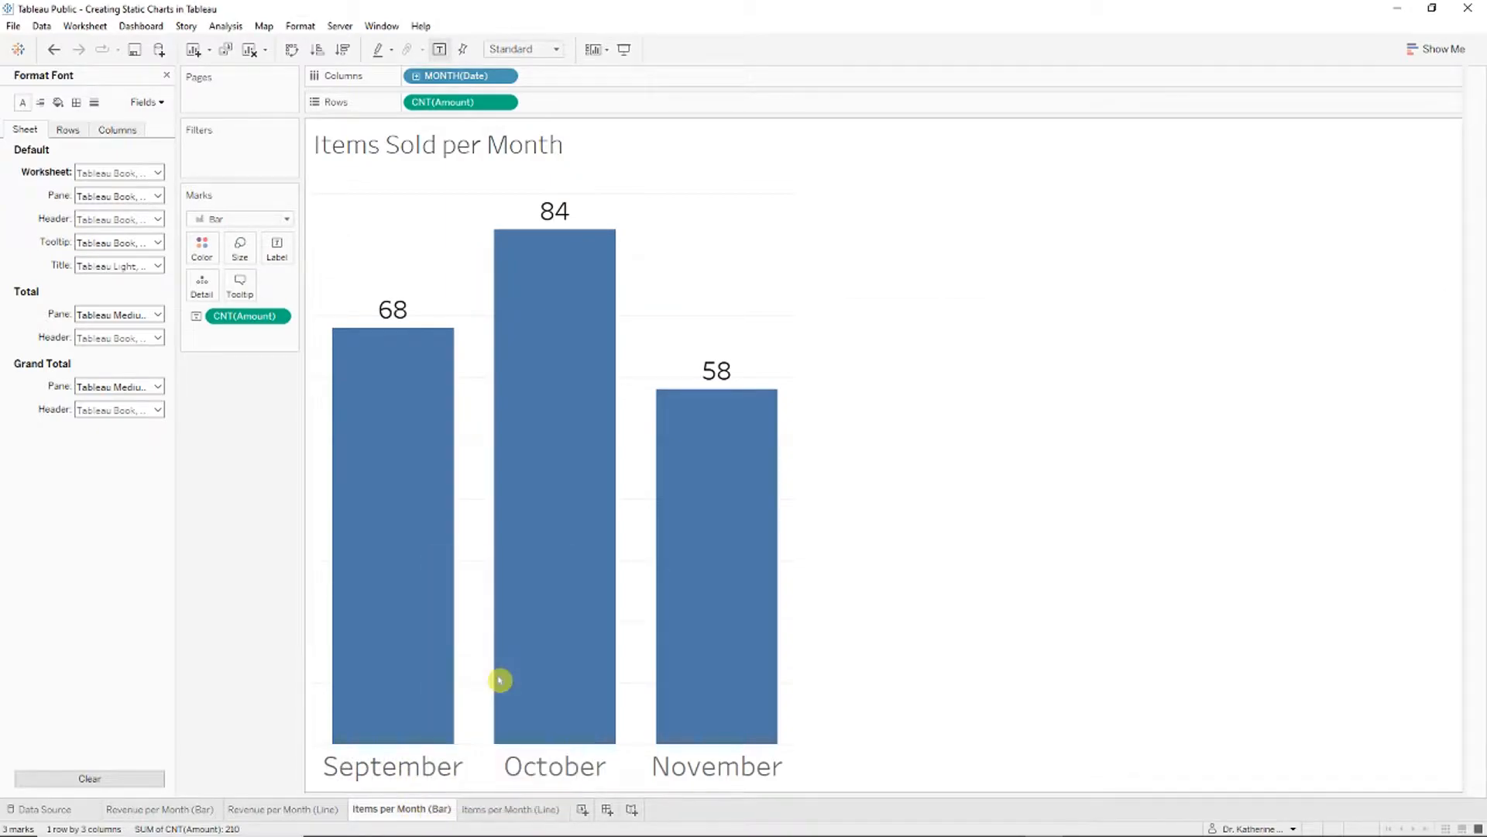
{"action": "left_click_drag", "start_coordinate": [486, 798], "coordinate": [696, 806]}
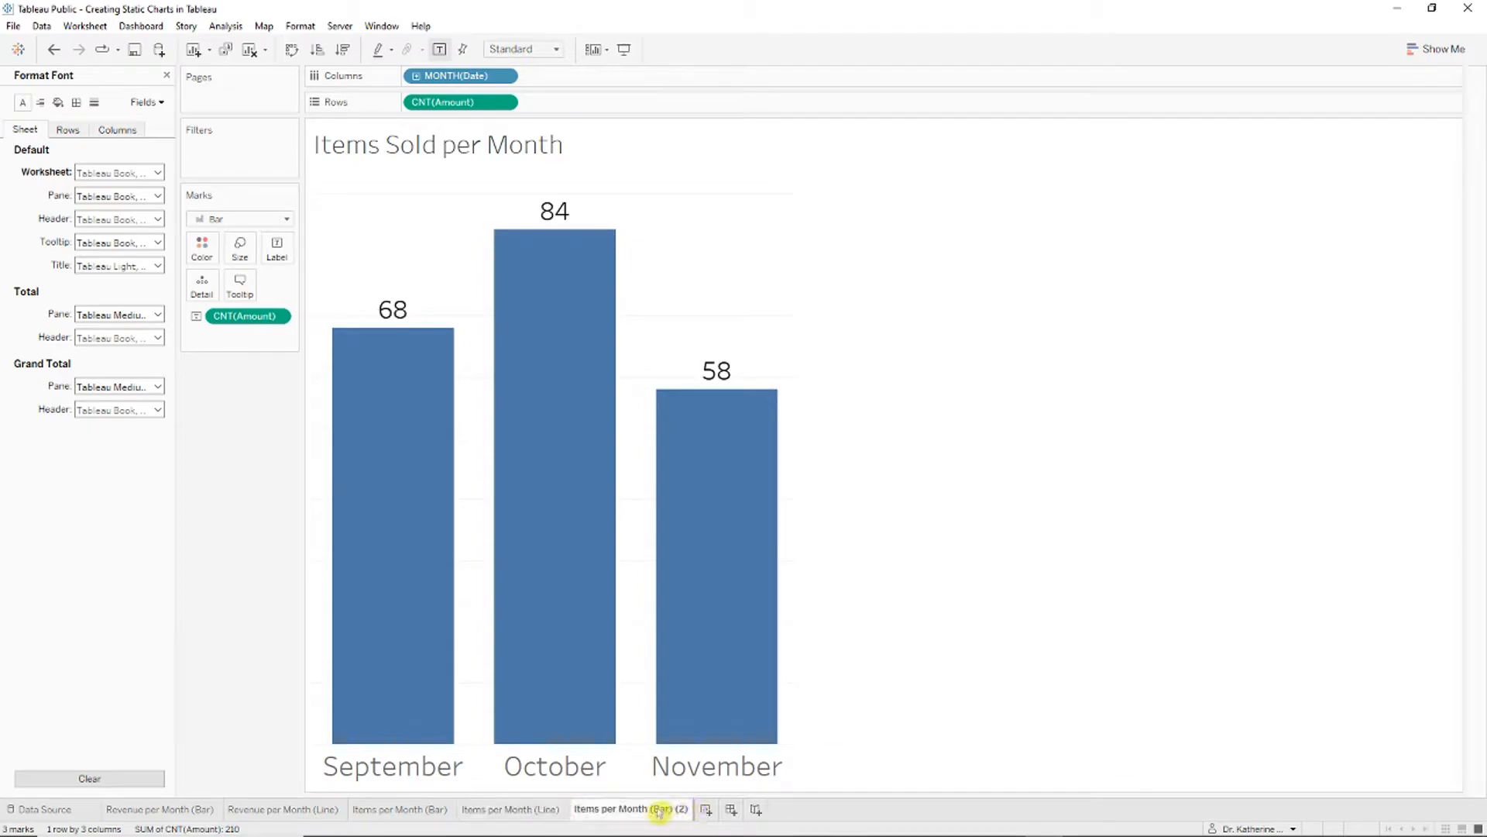
{"action": "double_click", "coordinate": [660, 811]}
{"action": "type", "text": "REV"}
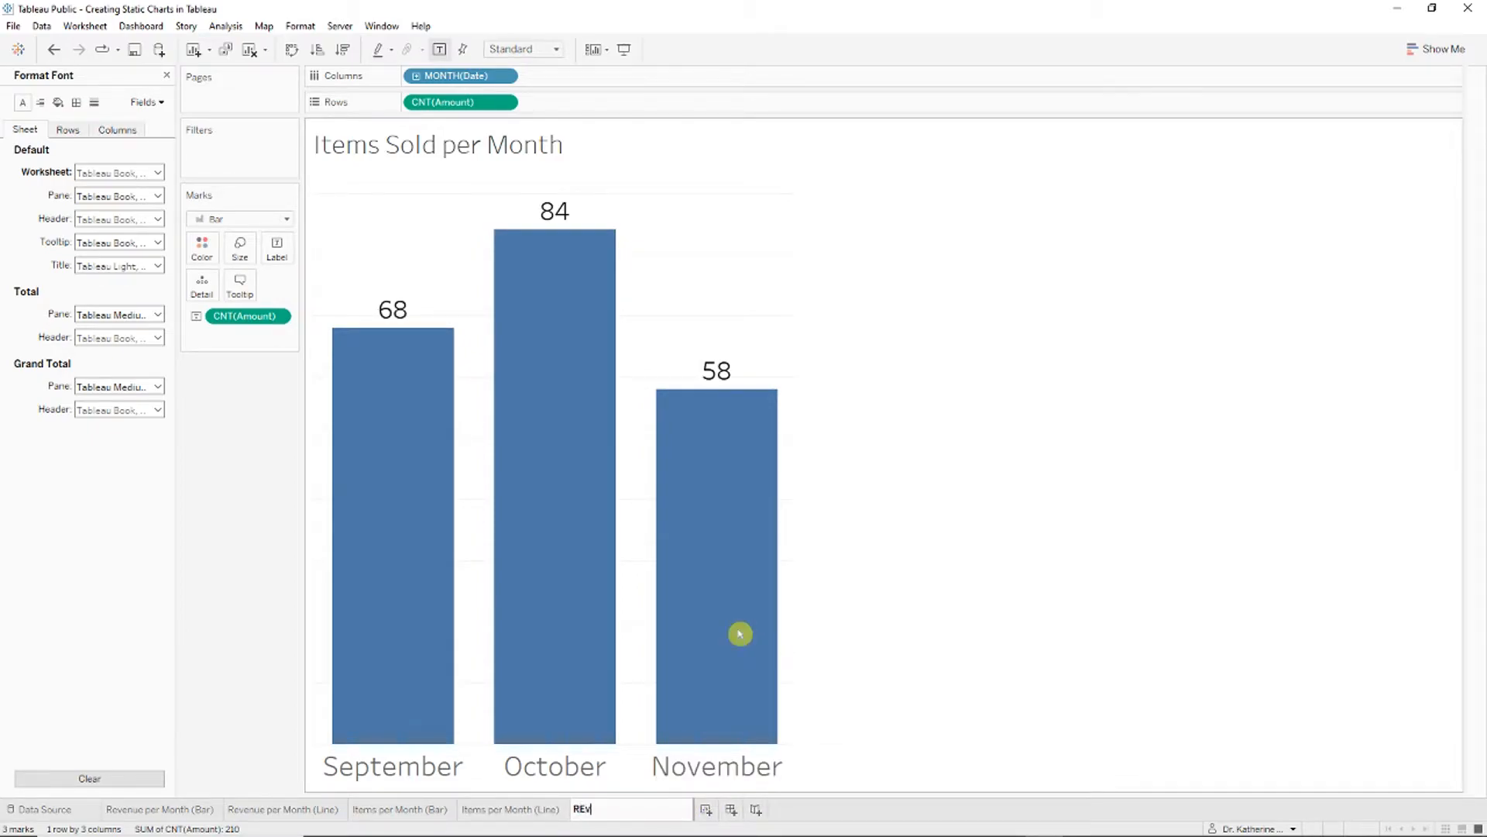
{"action": "type", "text": "enue by Item"}
{"action": "key", "text": "Return"}
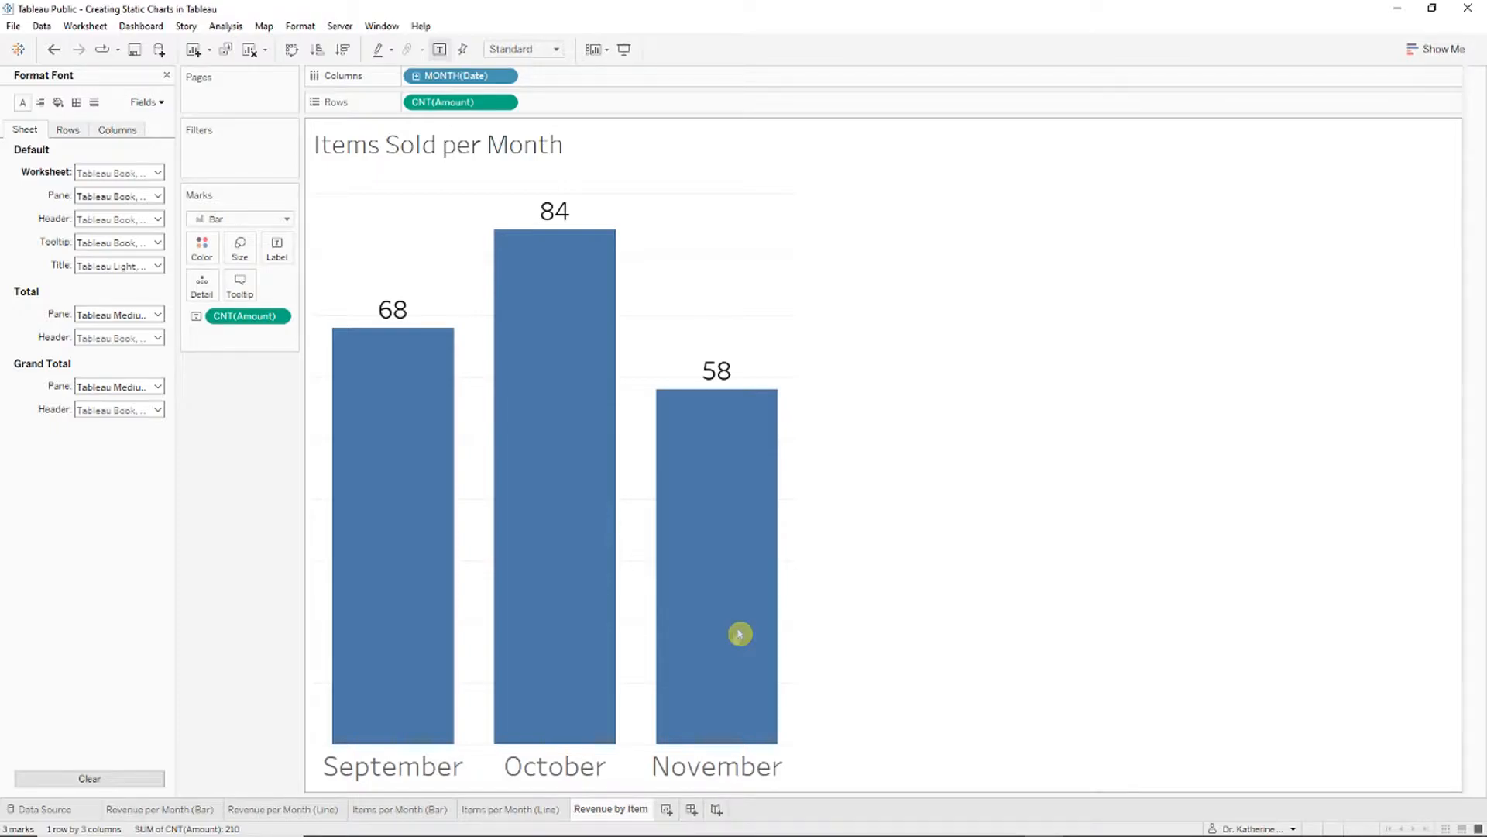
{"action": "mouse_move", "coordinate": [735, 635]}
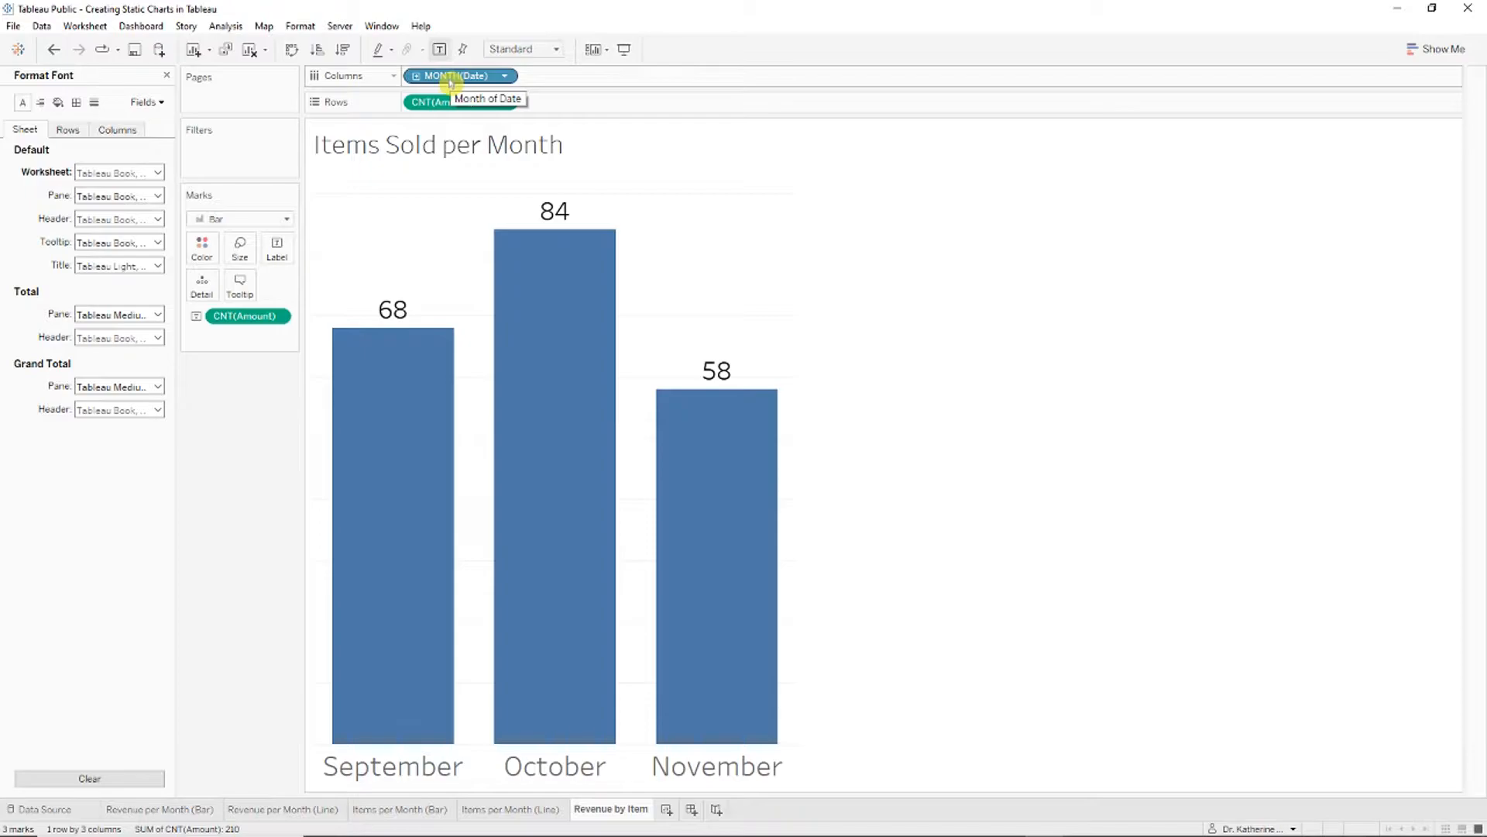
Step: Replace the month breakdown with Item so the chart shows one bar per item
{"action": "left_click", "coordinate": [168, 74]}
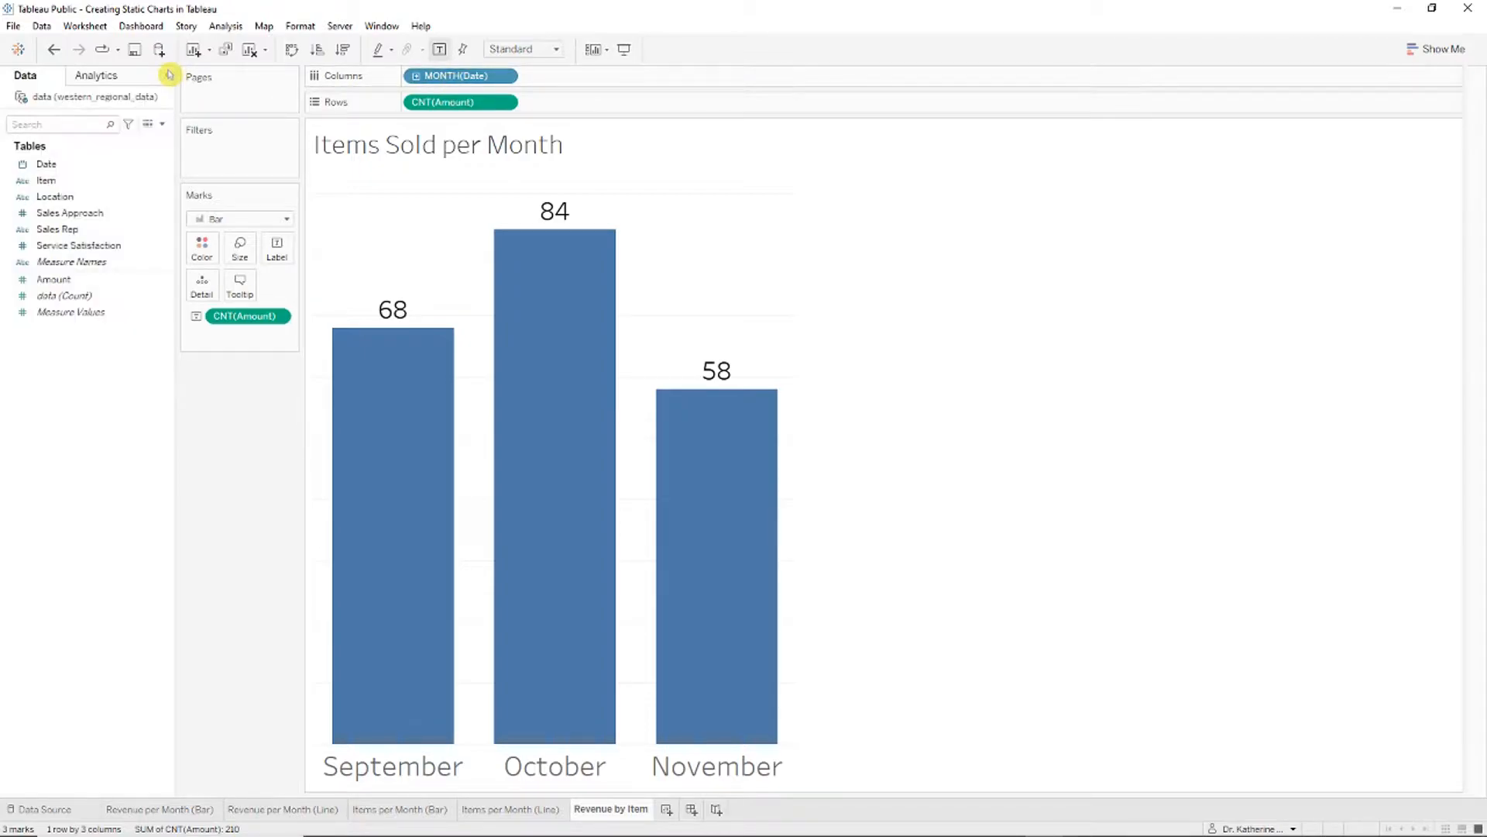
{"action": "left_click_drag", "start_coordinate": [457, 75], "coordinate": [115, 282]}
{"action": "left_click_drag", "start_coordinate": [50, 181], "coordinate": [424, 79]}
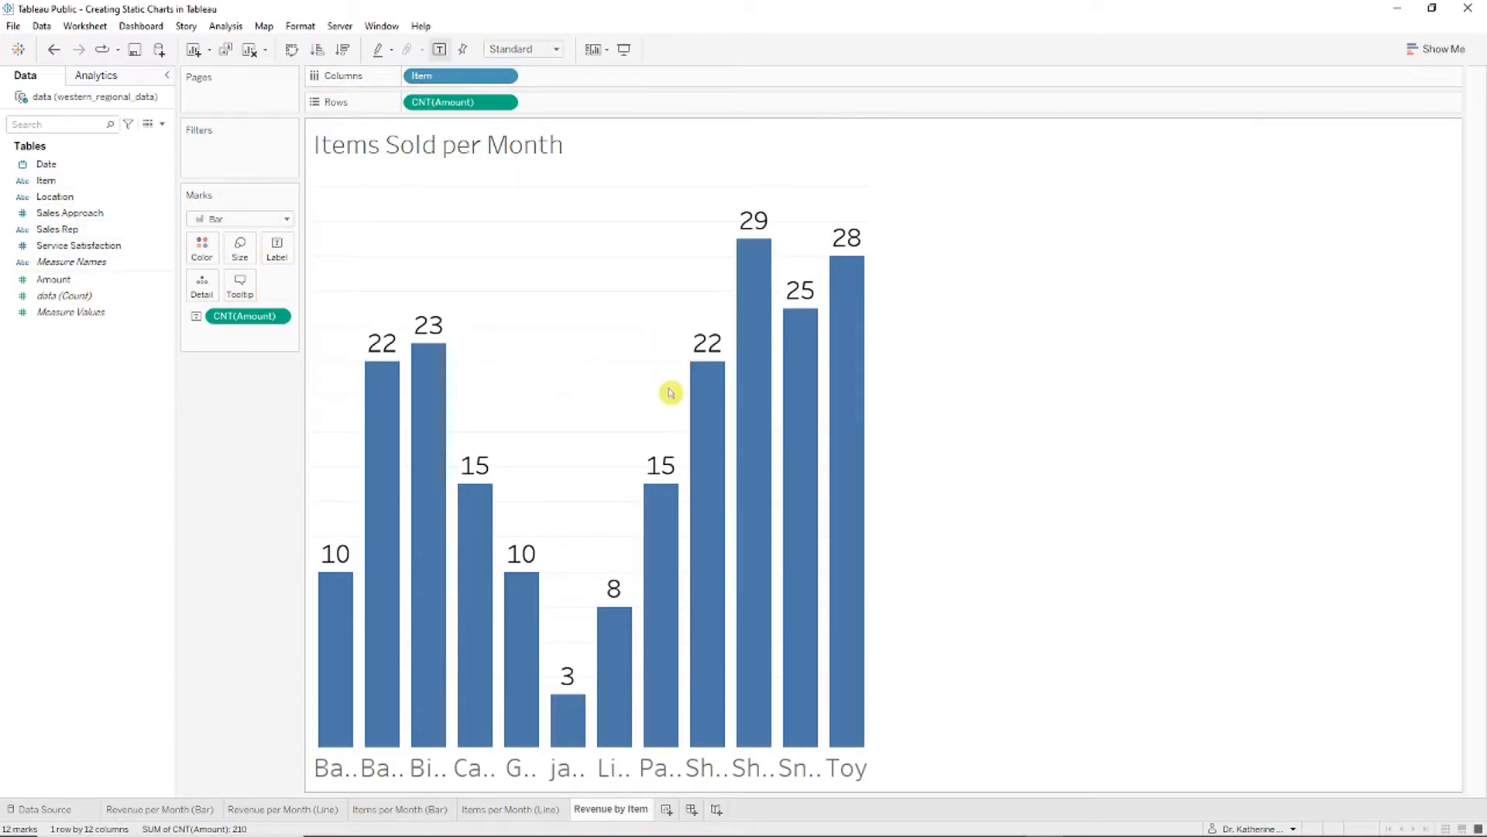
{"action": "mouse_move", "coordinate": [673, 480]}
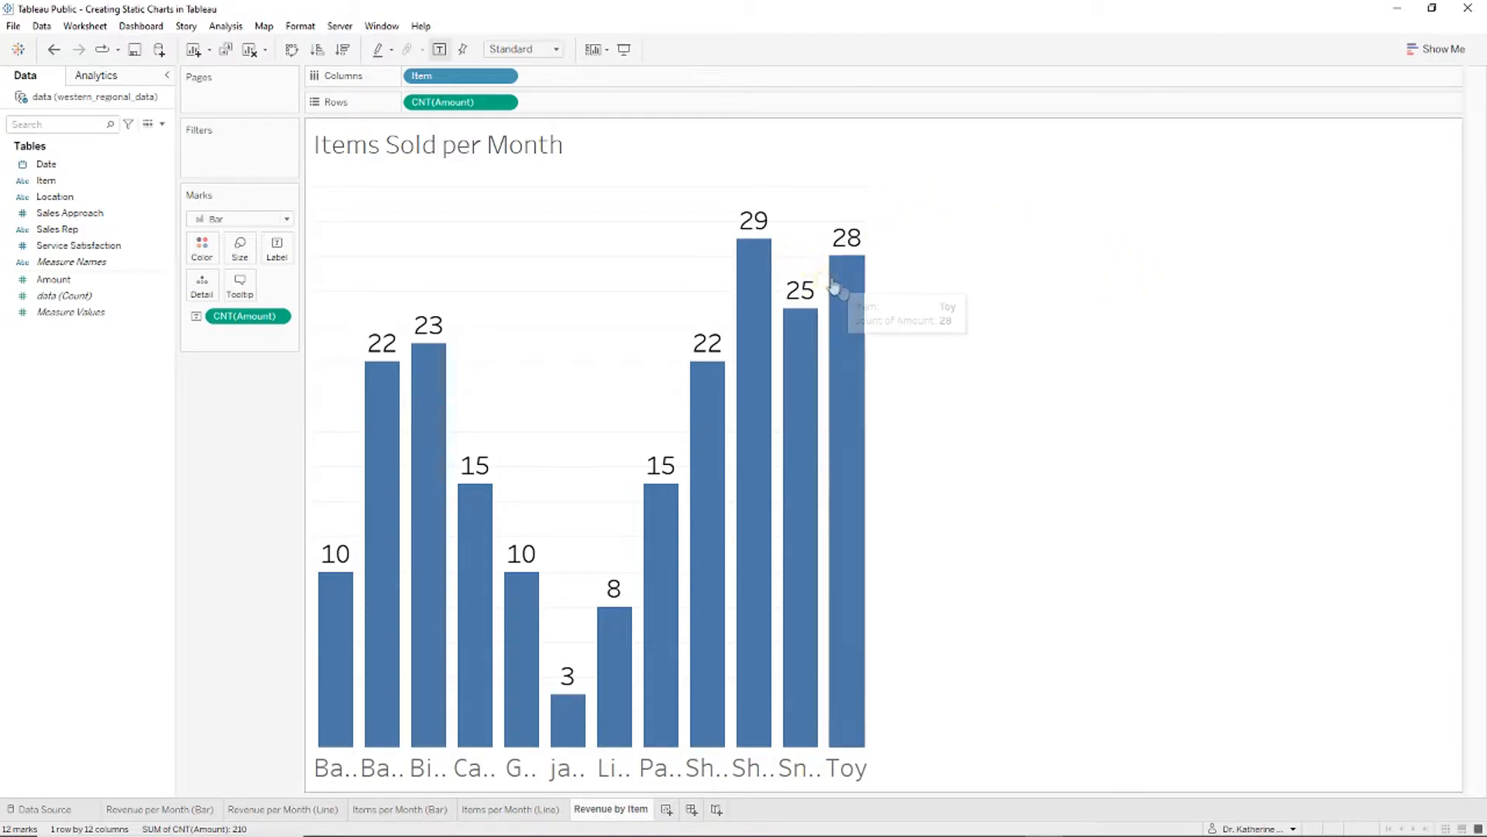
Step: Switch the chart to horizontal bars via Show Me and hide the count axis header
{"action": "left_click", "coordinate": [1437, 49]}
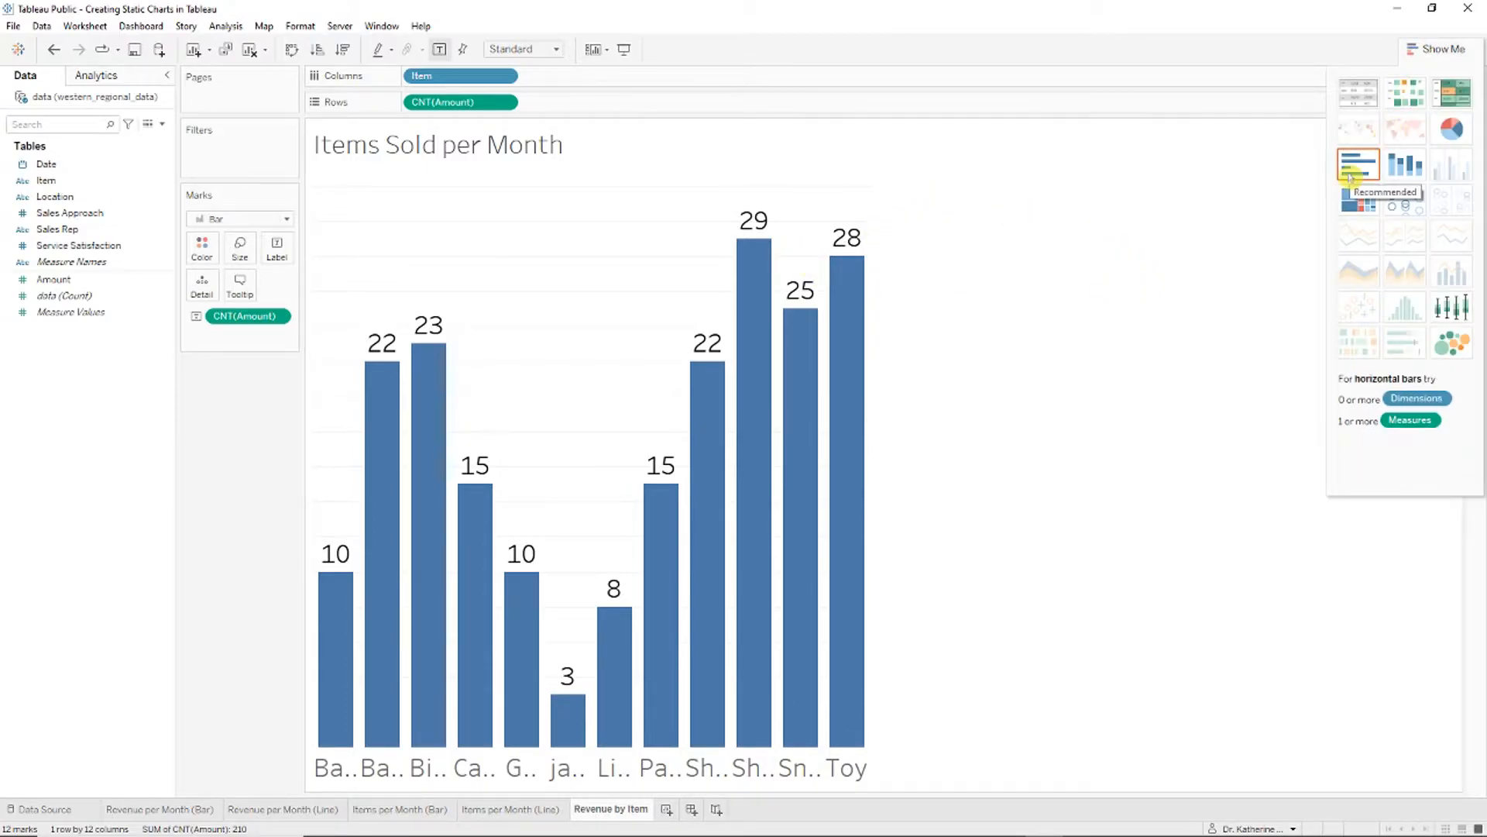
{"action": "left_click", "coordinate": [1350, 177]}
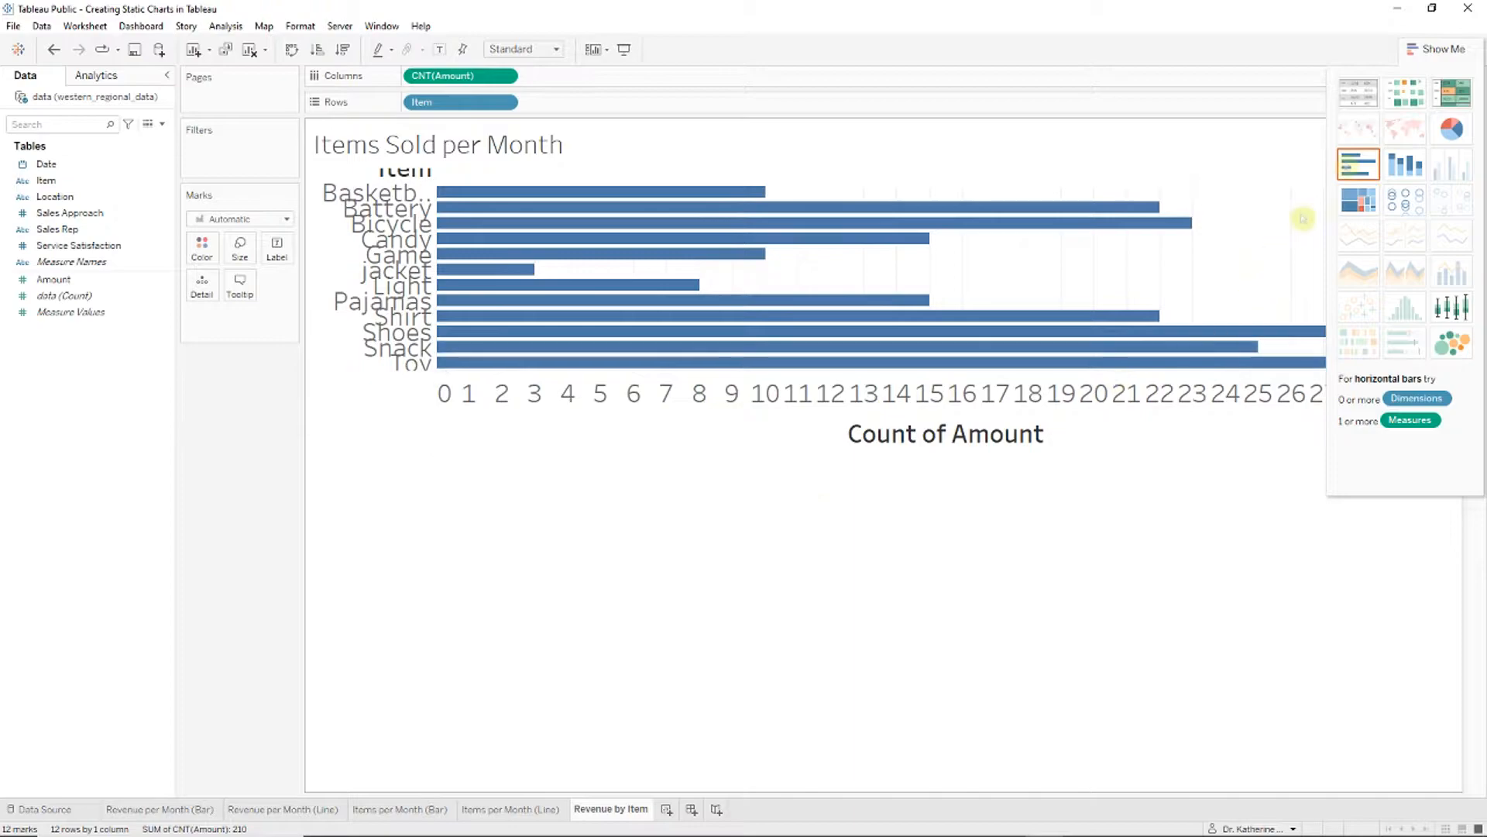
{"action": "right_click", "coordinate": [719, 402]}
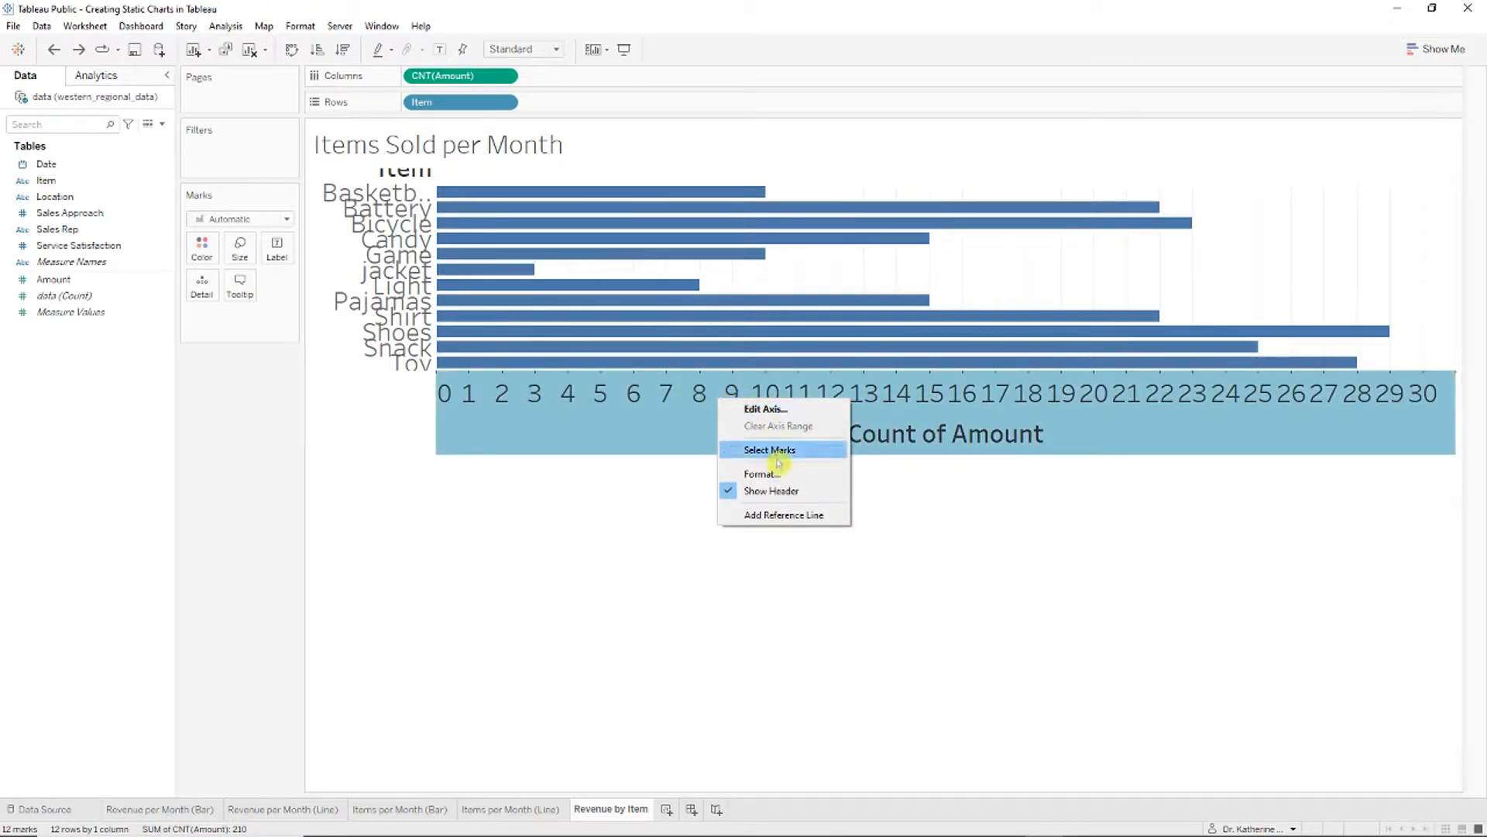
{"action": "left_click", "coordinate": [806, 491]}
{"action": "scroll", "coordinate": [498, 461], "scroll_direction": "down", "scroll_amount": 6}
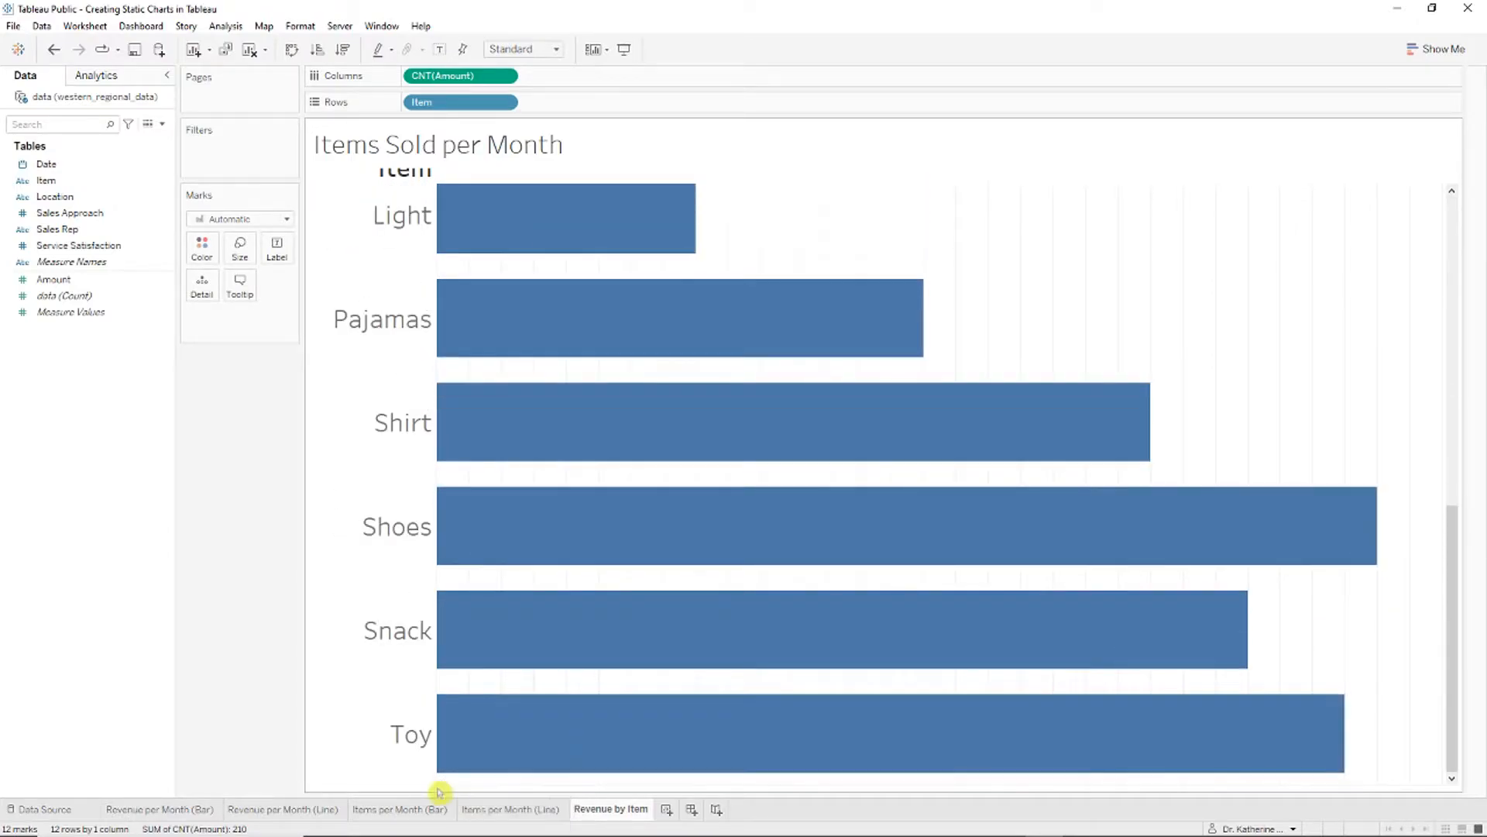
{"action": "left_click", "coordinate": [1375, 790]}
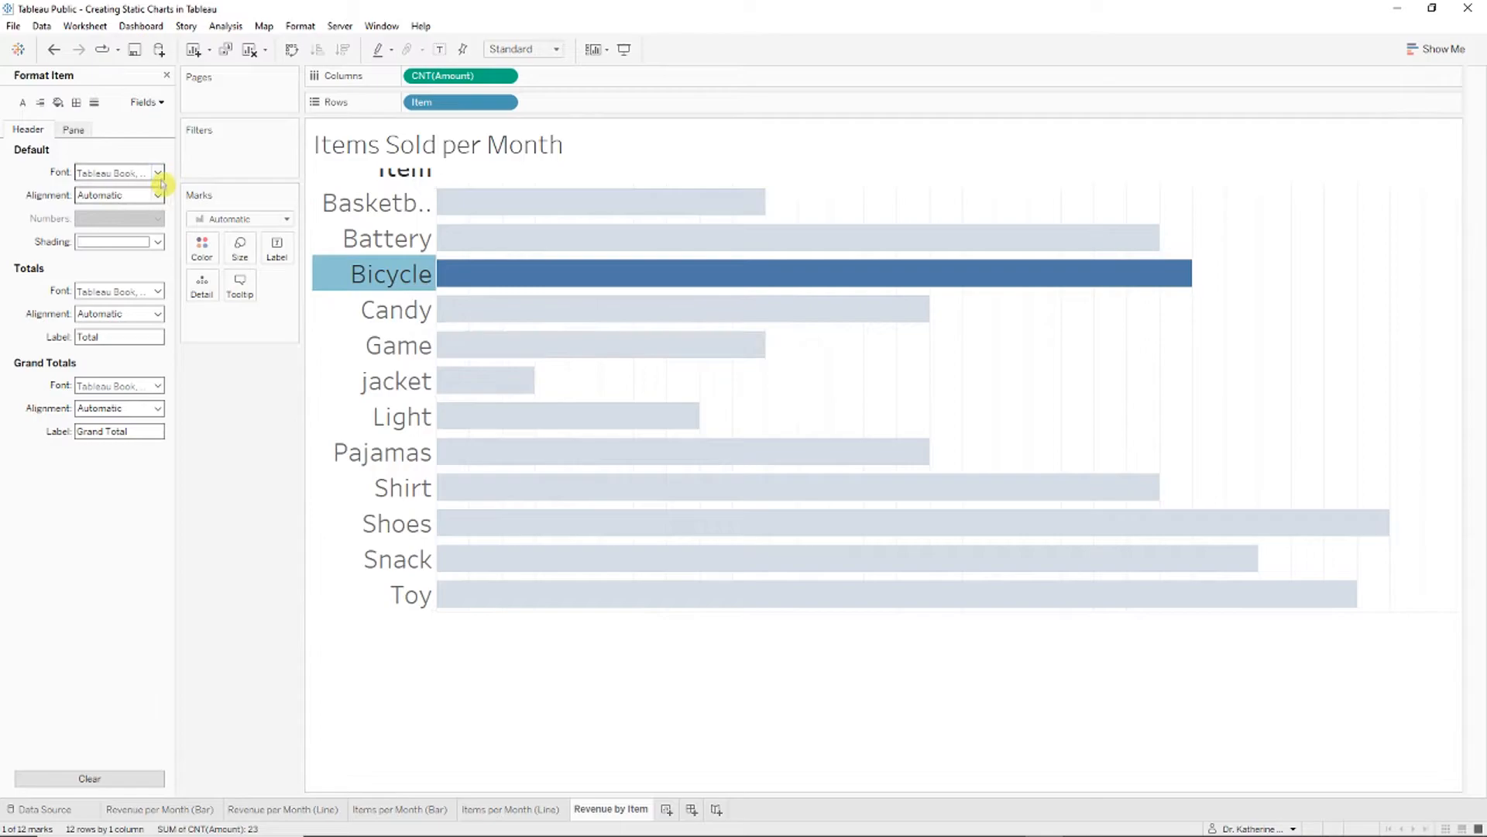
Step: Shrink the item-name font so 'Basketball' fits in the row header
{"action": "left_click", "coordinate": [157, 172]}
{"action": "left_click", "coordinate": [114, 215]}
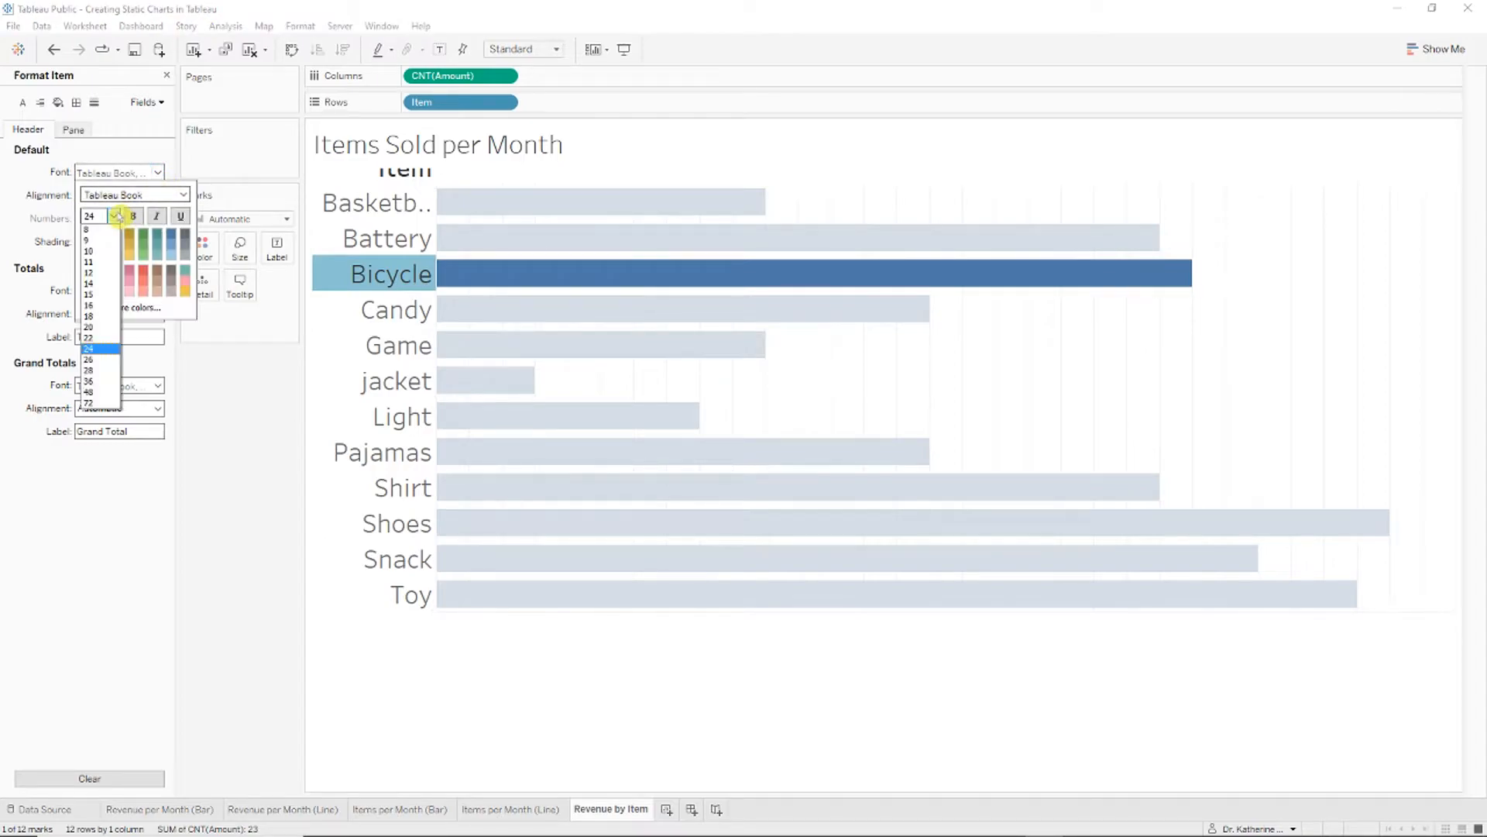
{"action": "left_click", "coordinate": [92, 337]}
{"action": "left_click", "coordinate": [405, 220]}
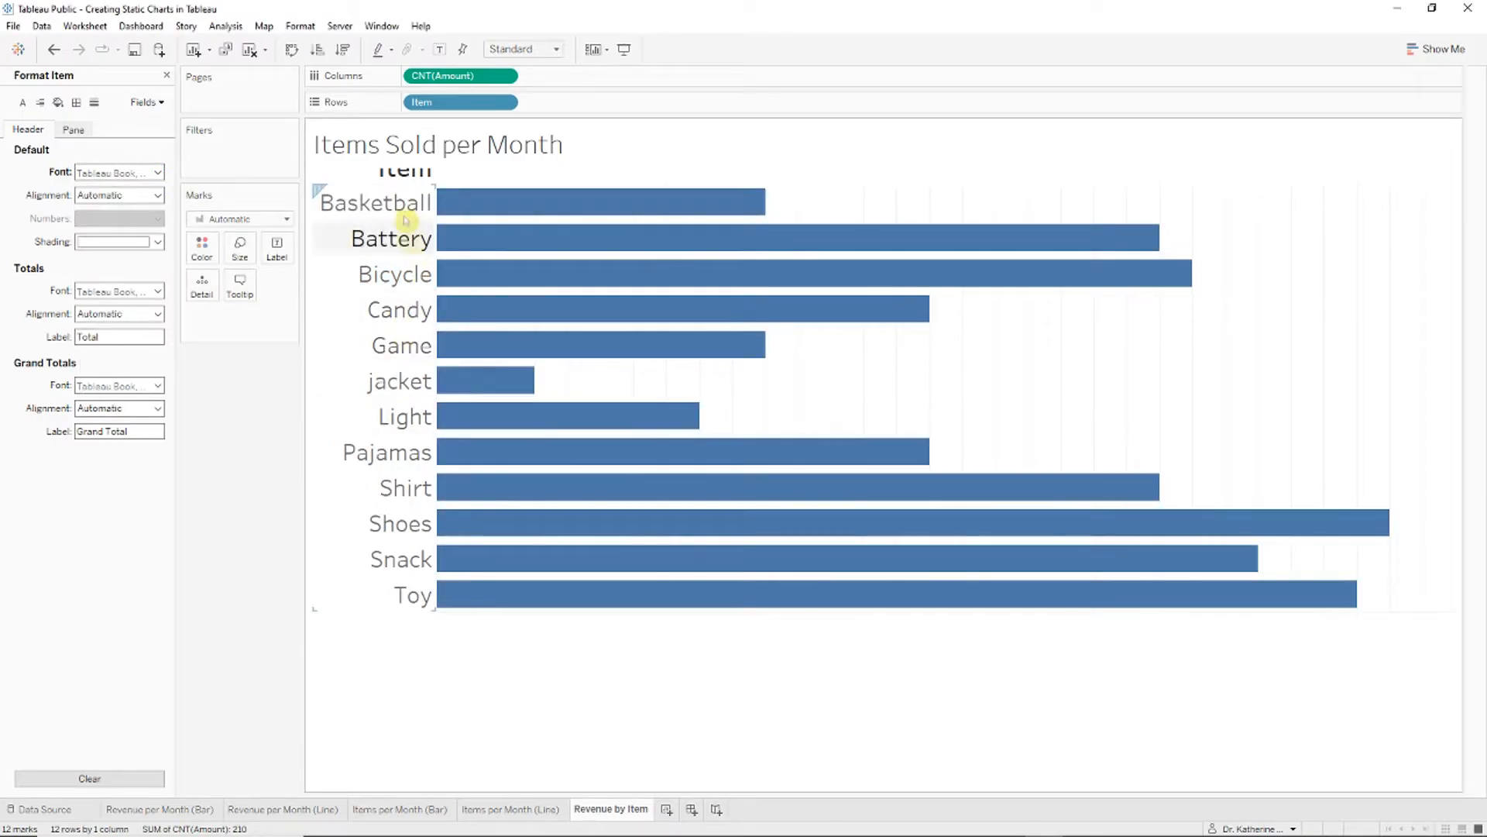
{"action": "right_click", "coordinate": [399, 173]}
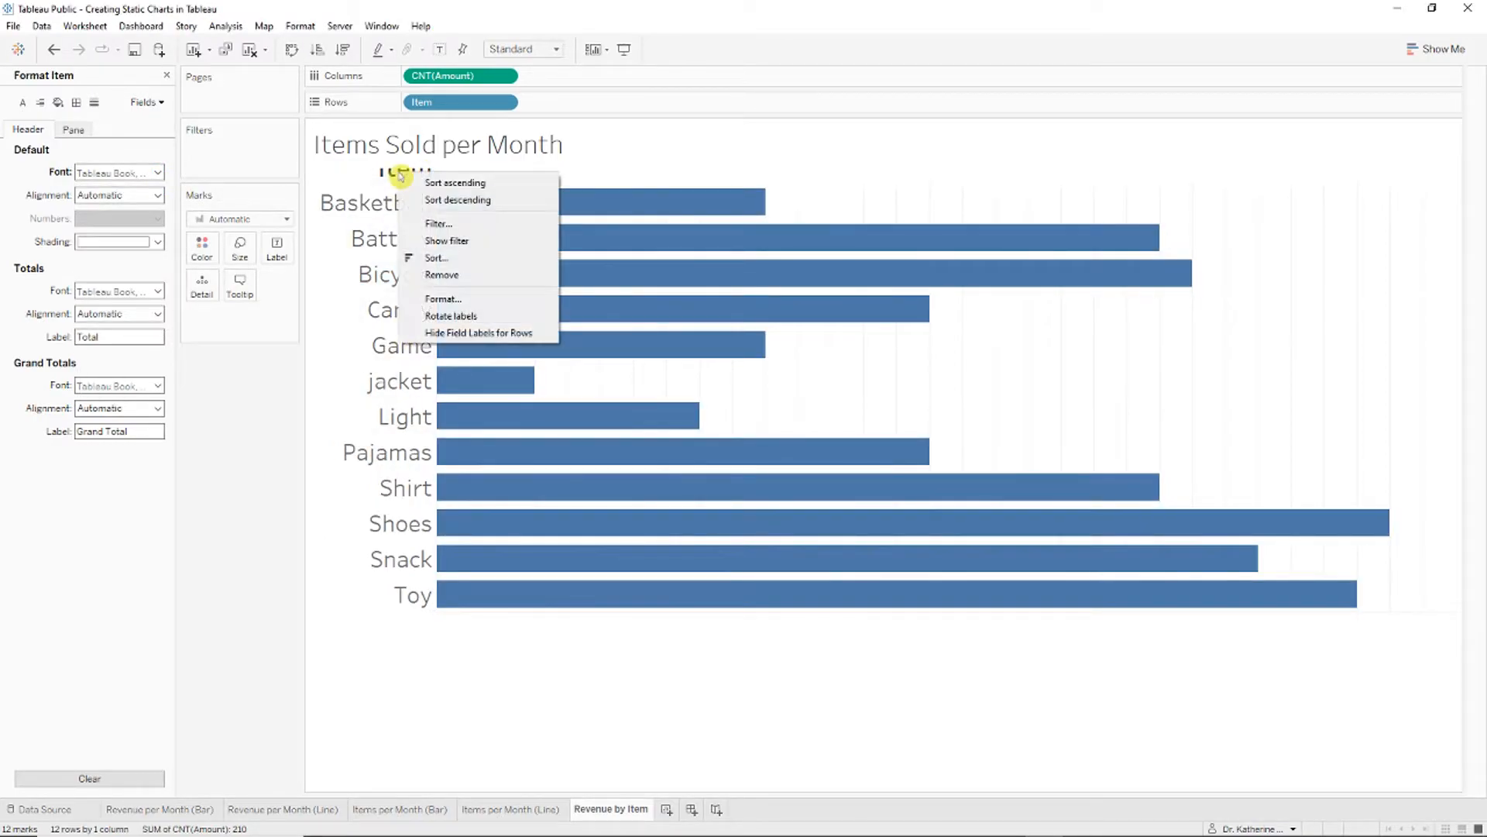
{"action": "left_click", "coordinate": [504, 299]}
{"action": "left_click", "coordinate": [166, 75]}
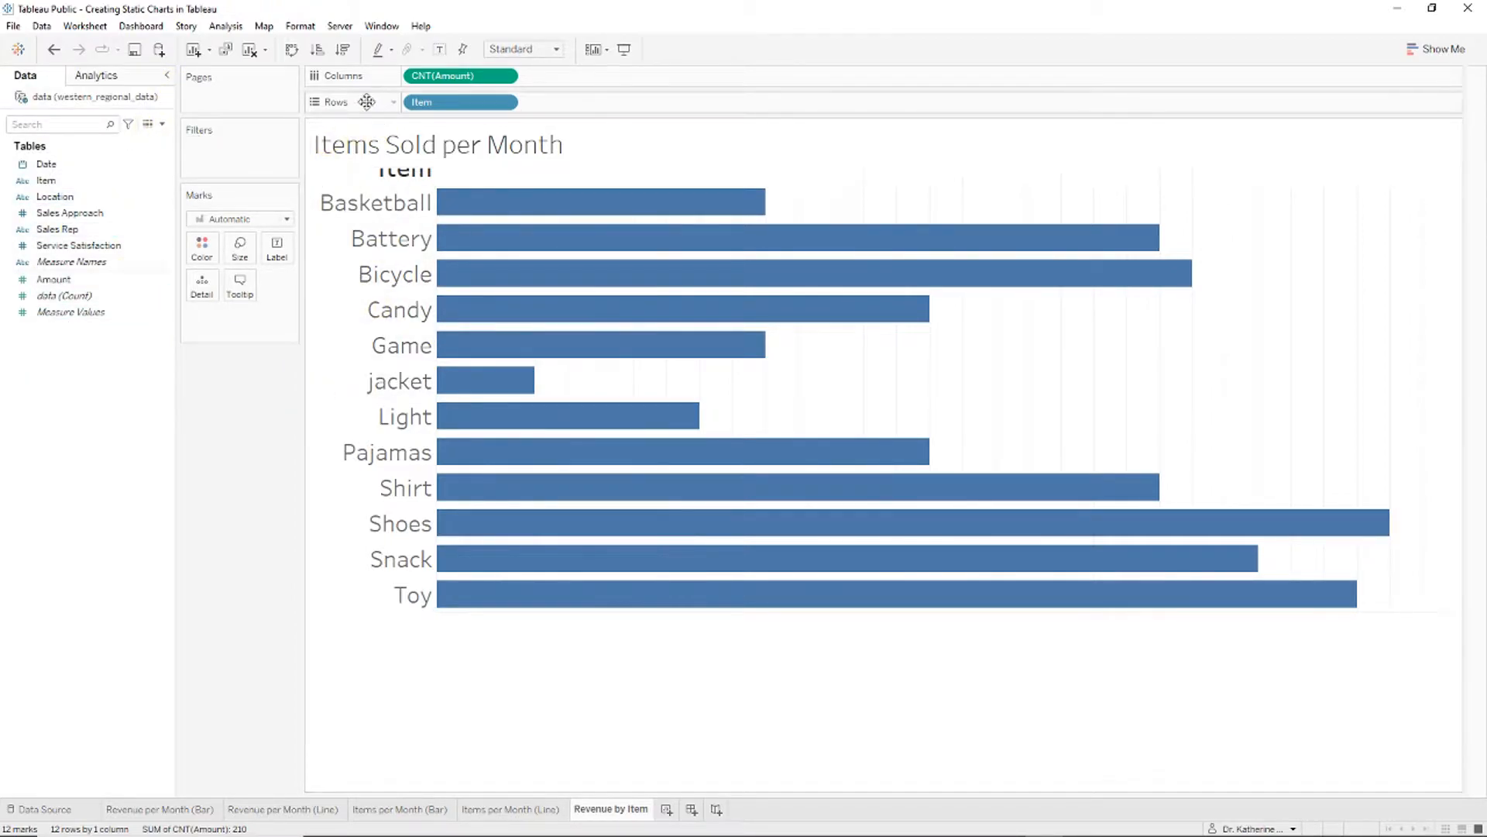
Step: Change the measure from count to Sum of Amount, sort descending, and hide the Item field label
{"action": "left_click", "coordinate": [505, 78]}
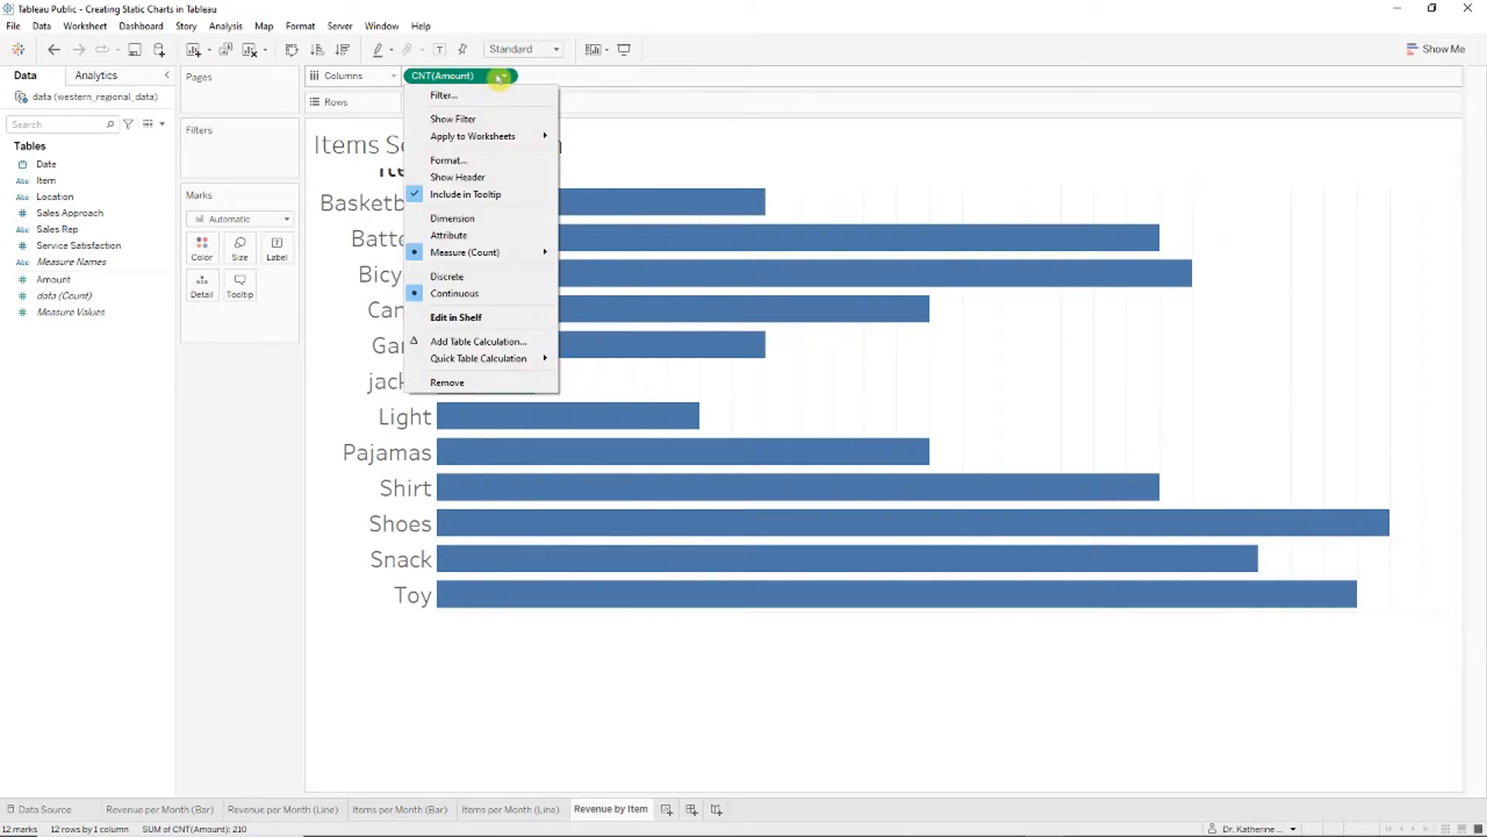
{"action": "mouse_move", "coordinate": [531, 254]}
{"action": "left_click", "coordinate": [593, 255]}
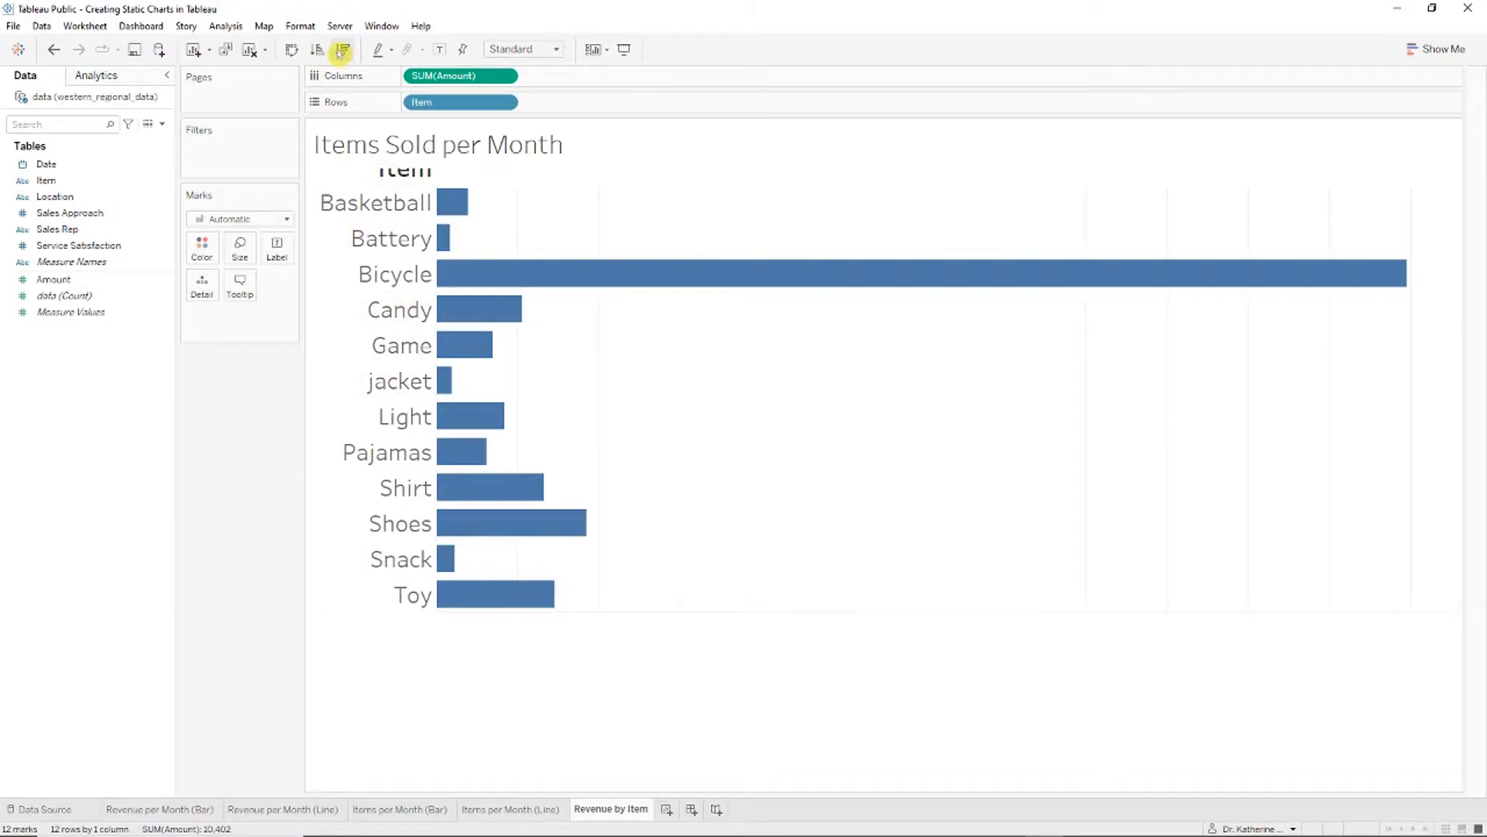
{"action": "left_click", "coordinate": [343, 50]}
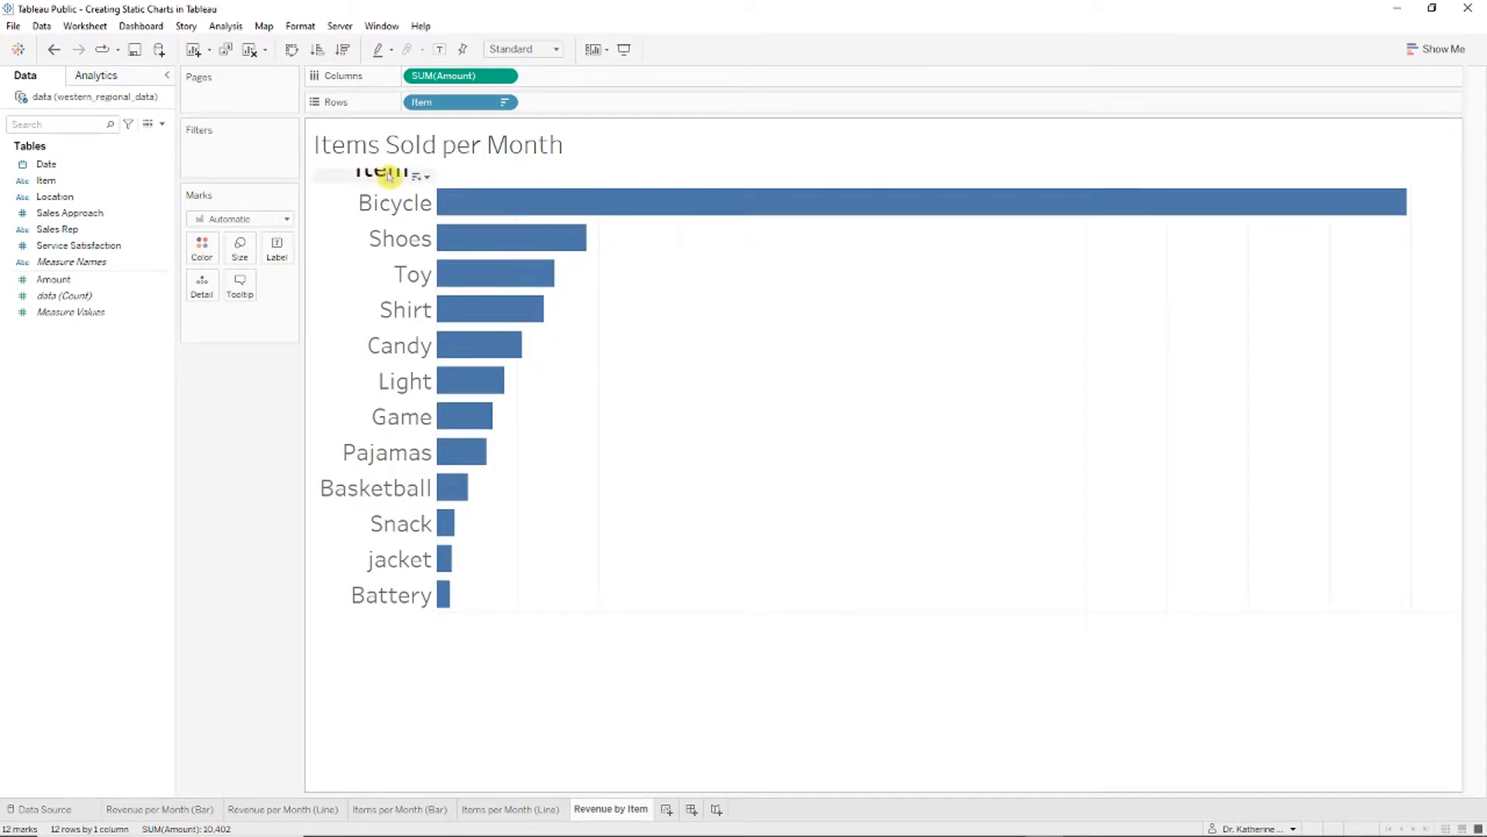
{"action": "right_click", "coordinate": [390, 175]}
{"action": "left_click", "coordinate": [472, 333]}
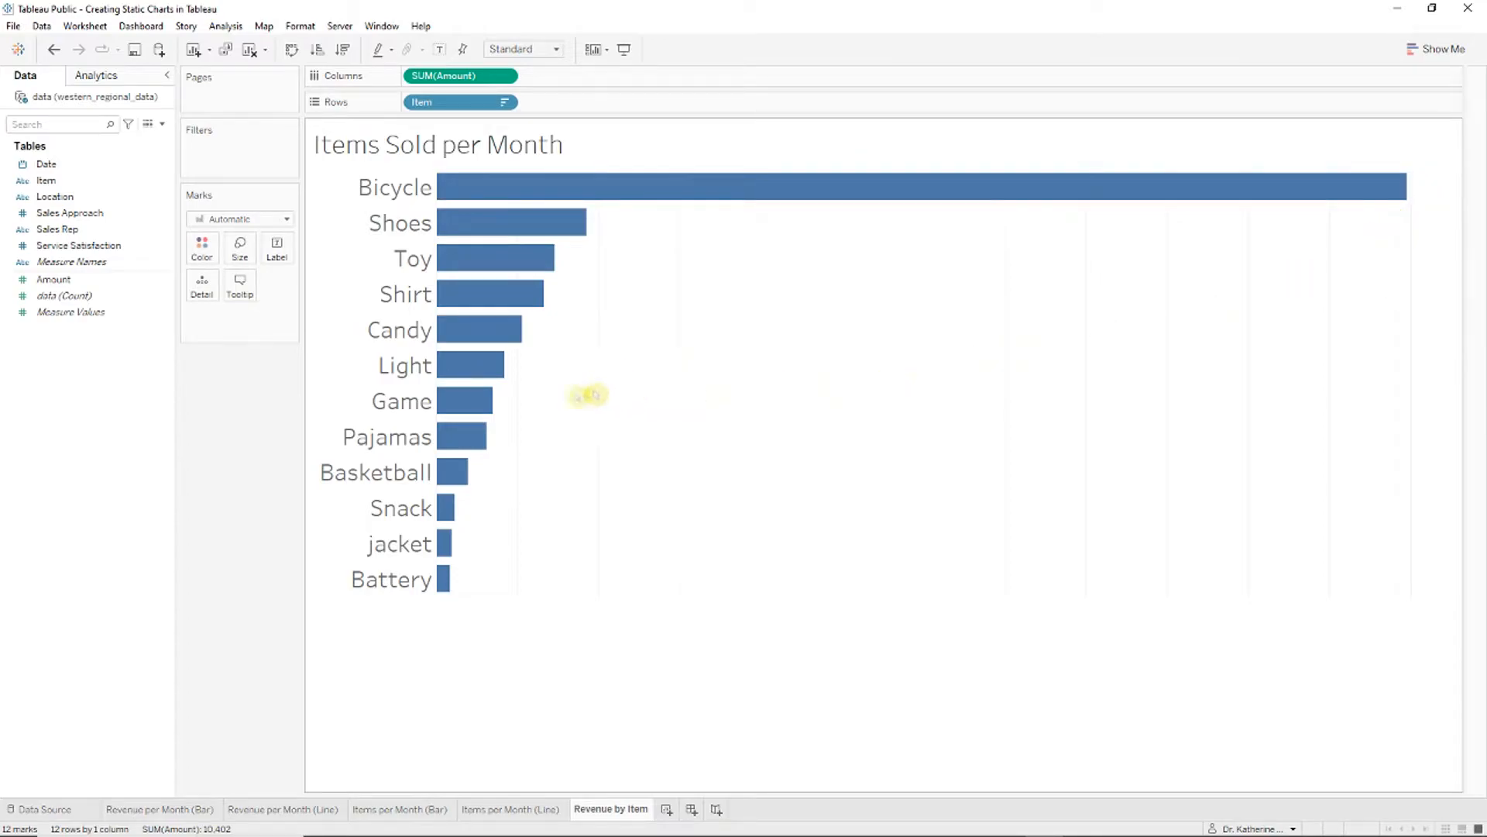
Step: Label the bars with summed Amount and retitle the chart 'Revenue per Item'
{"action": "left_click", "coordinate": [81, 245]}
{"action": "left_click_drag", "start_coordinate": [77, 280], "coordinate": [277, 253]}
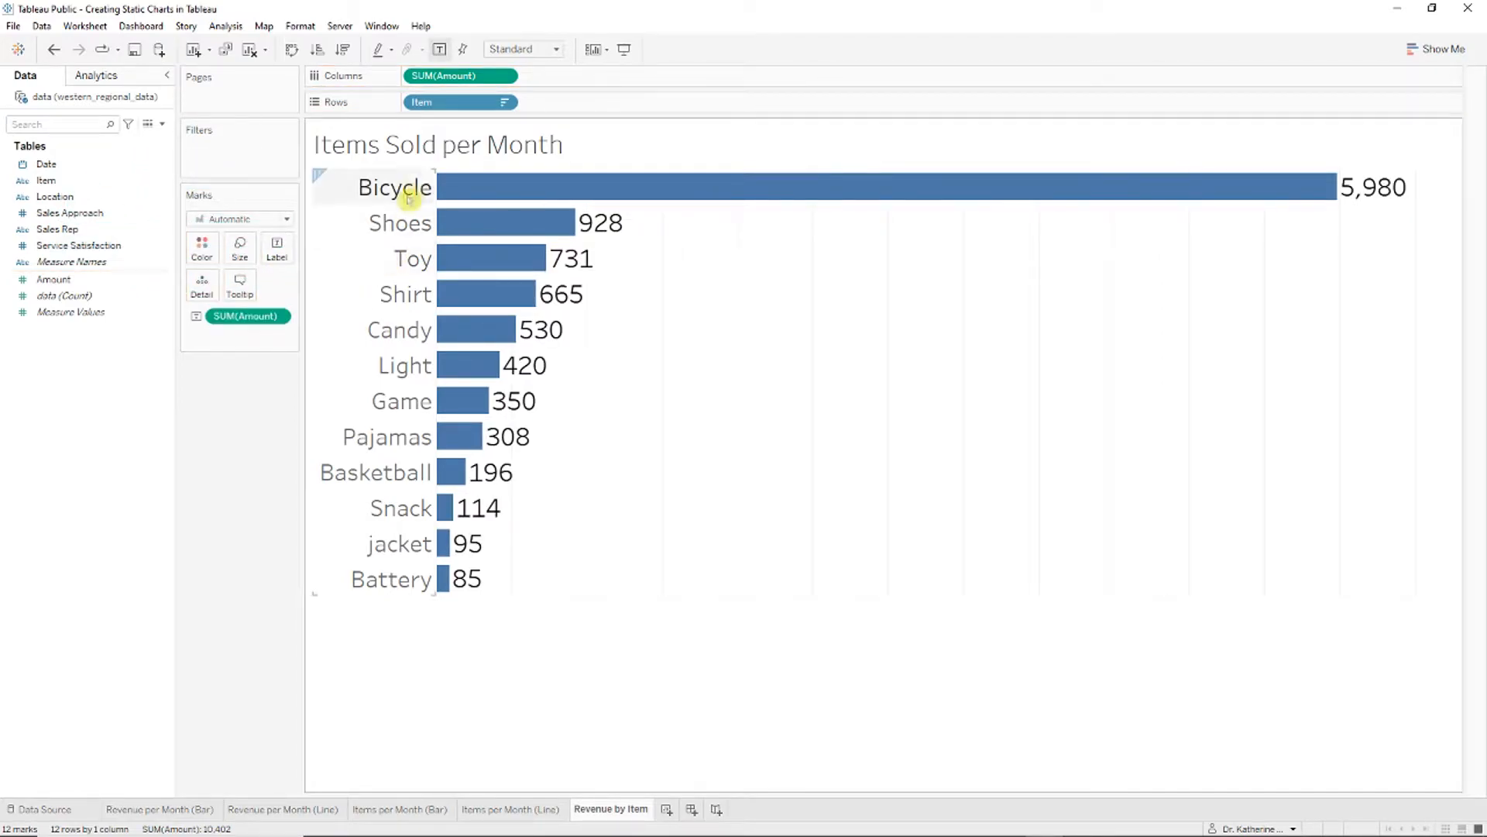
{"action": "double_click", "coordinate": [554, 146]}
{"action": "key", "text": "ctrl+a"}
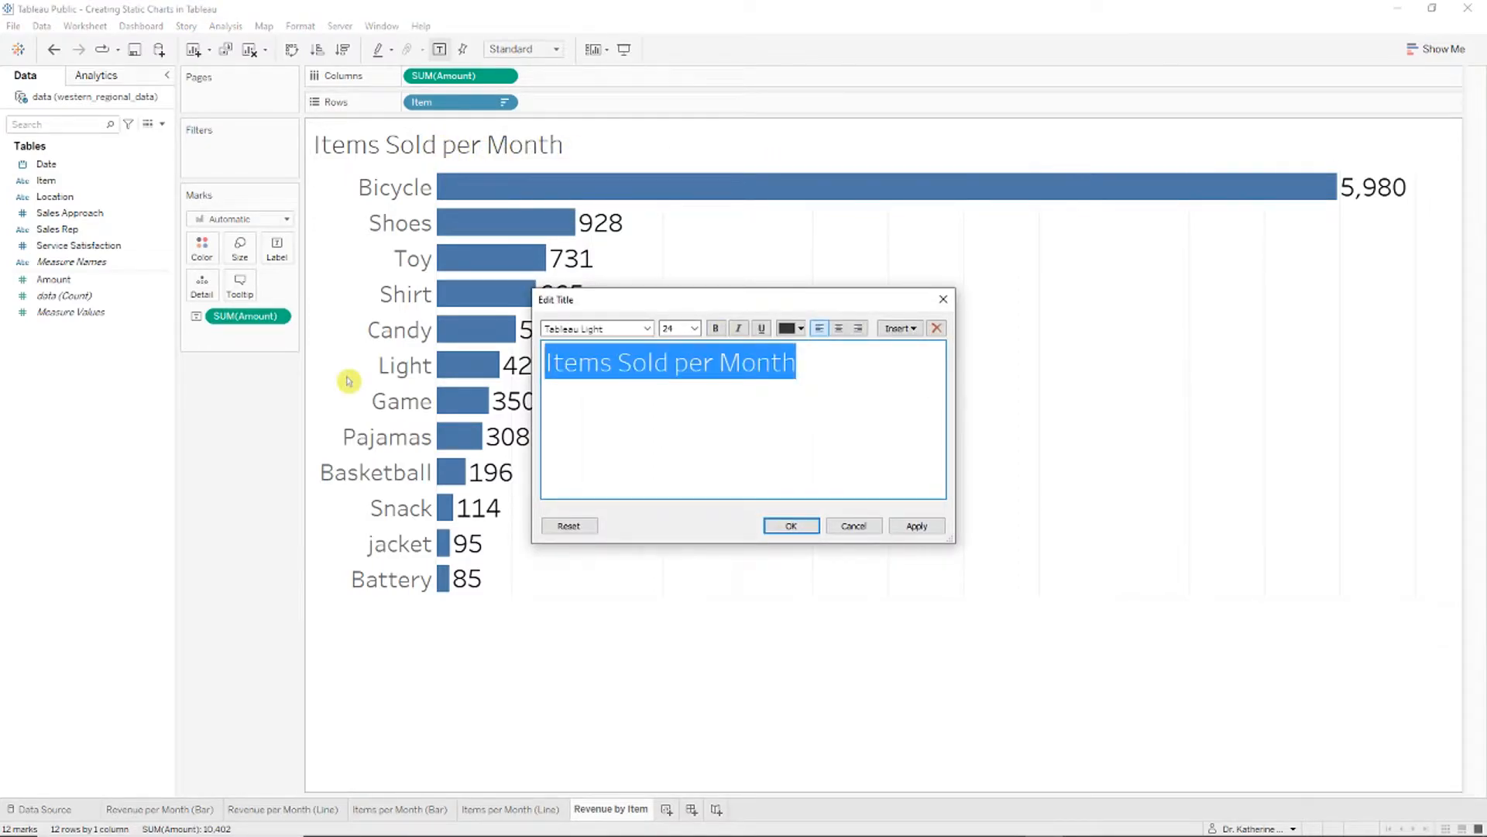
{"action": "type", "text": "Revenue per Item"}
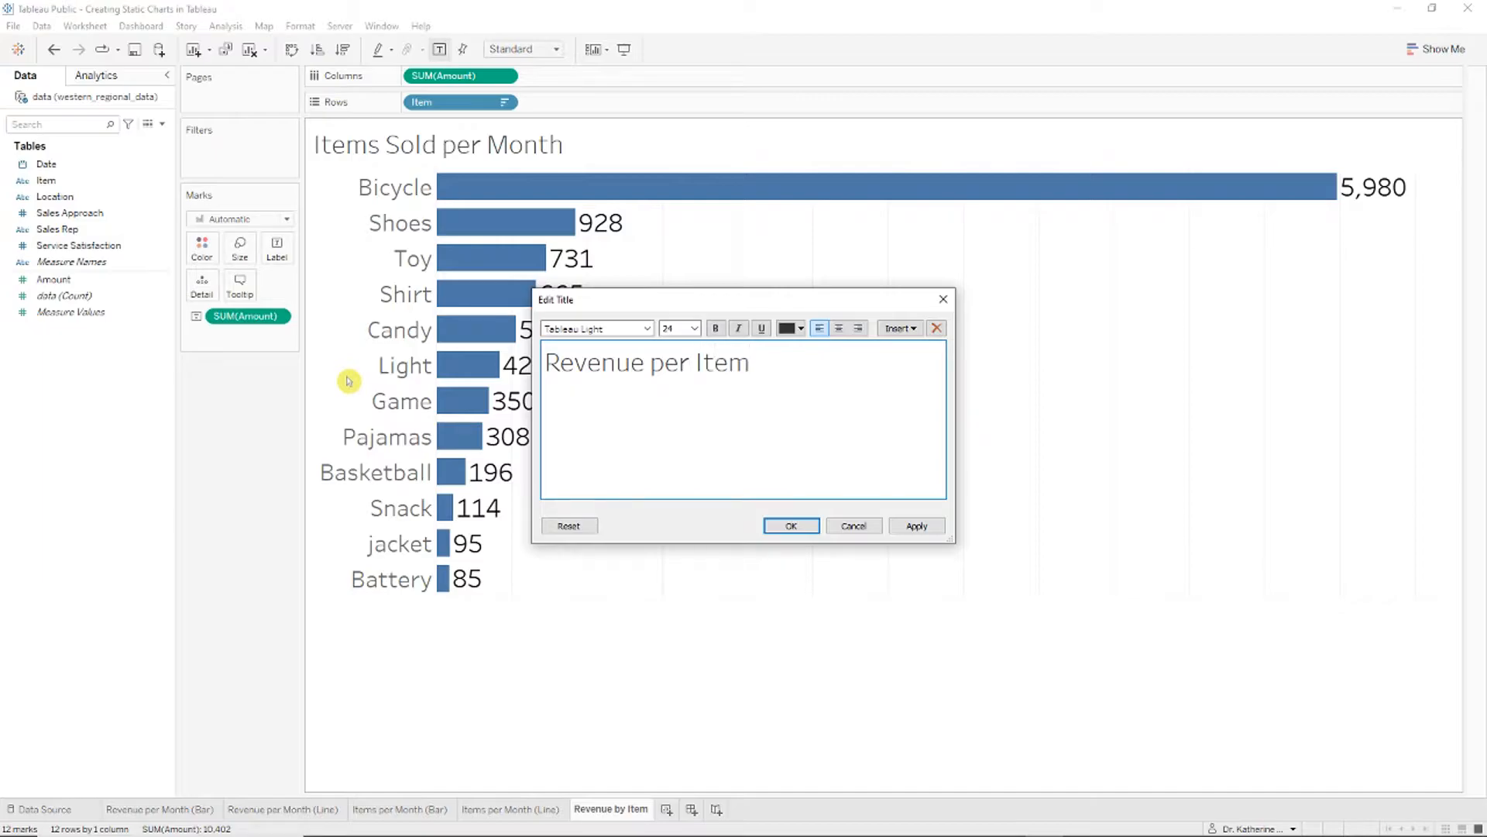
{"action": "key", "text": "Return"}
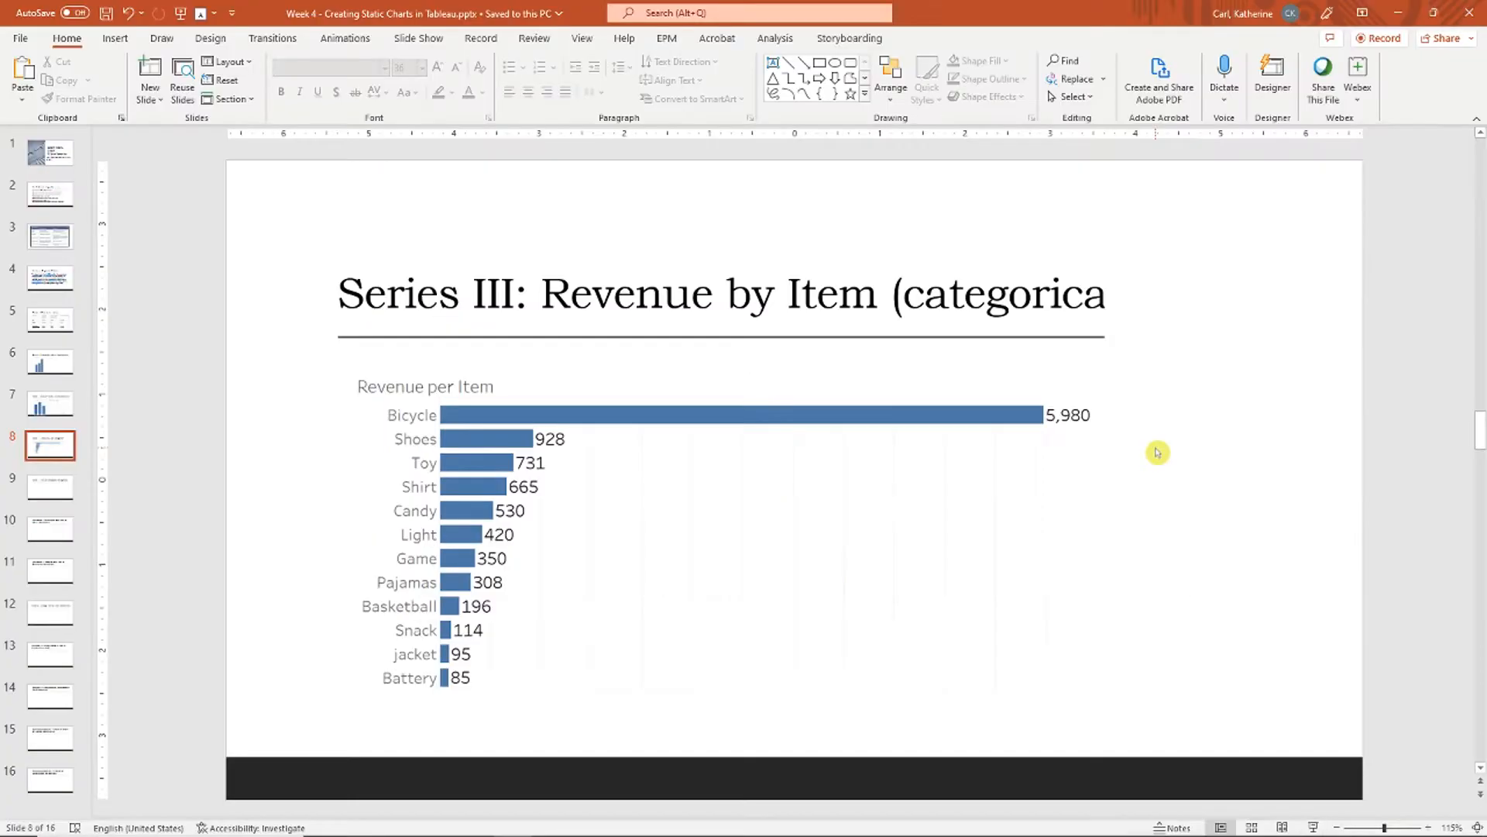
Step: Enlarge the Revenue per Item picture on slide 8, shift it slightly down, then return to Tableau
{"action": "left_click", "coordinate": [949, 436]}
{"action": "left_click_drag", "start_coordinate": [1115, 359], "coordinate": [1152, 342]}
{"action": "left_click_drag", "start_coordinate": [1061, 481], "coordinate": [1065, 509]}
{"action": "left_click", "coordinate": [1178, 478]}
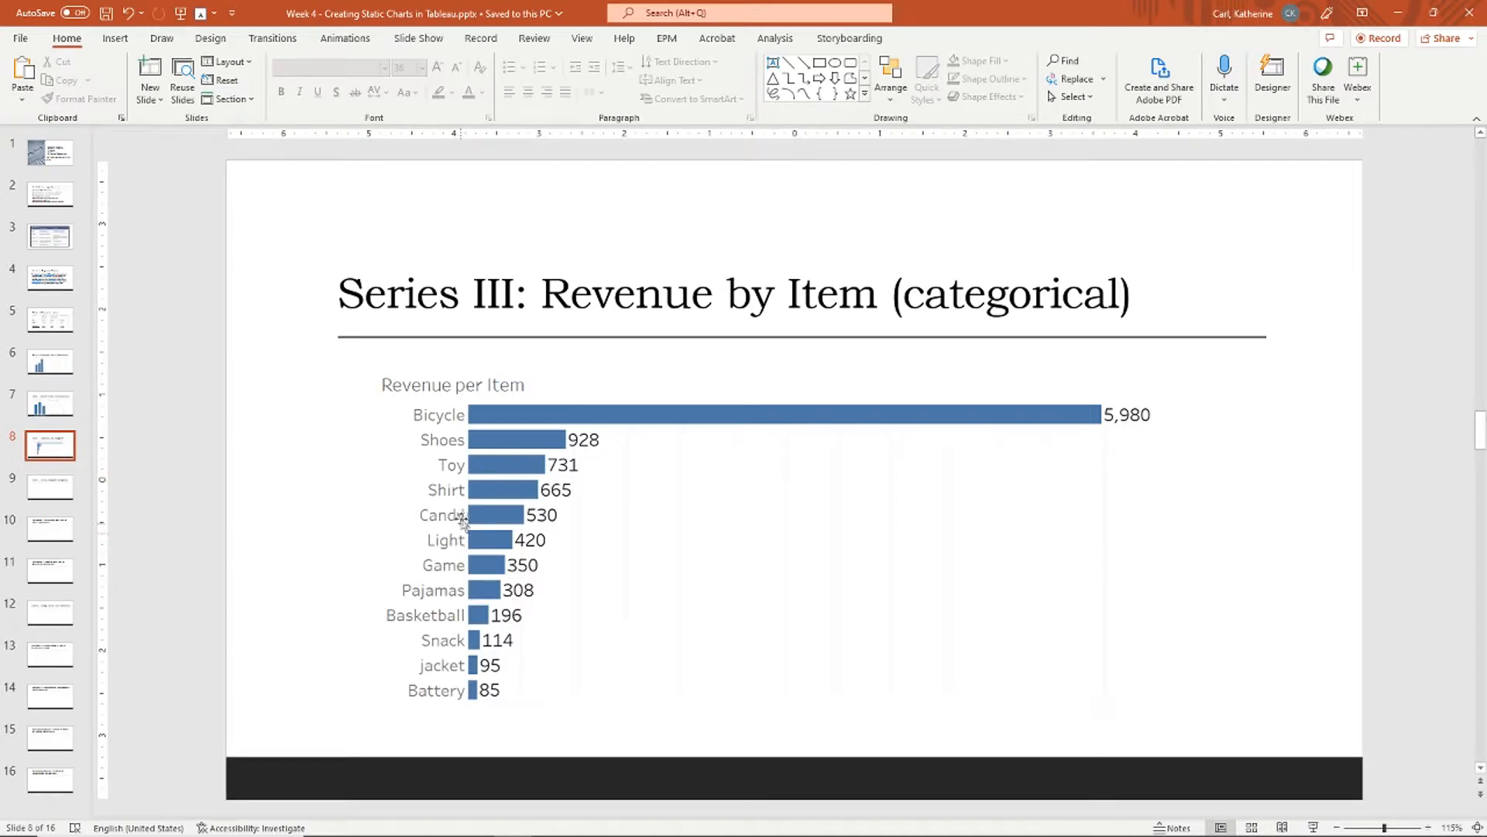
{"action": "scroll", "coordinate": [671, 548], "scroll_direction": "down", "scroll_amount": 1}
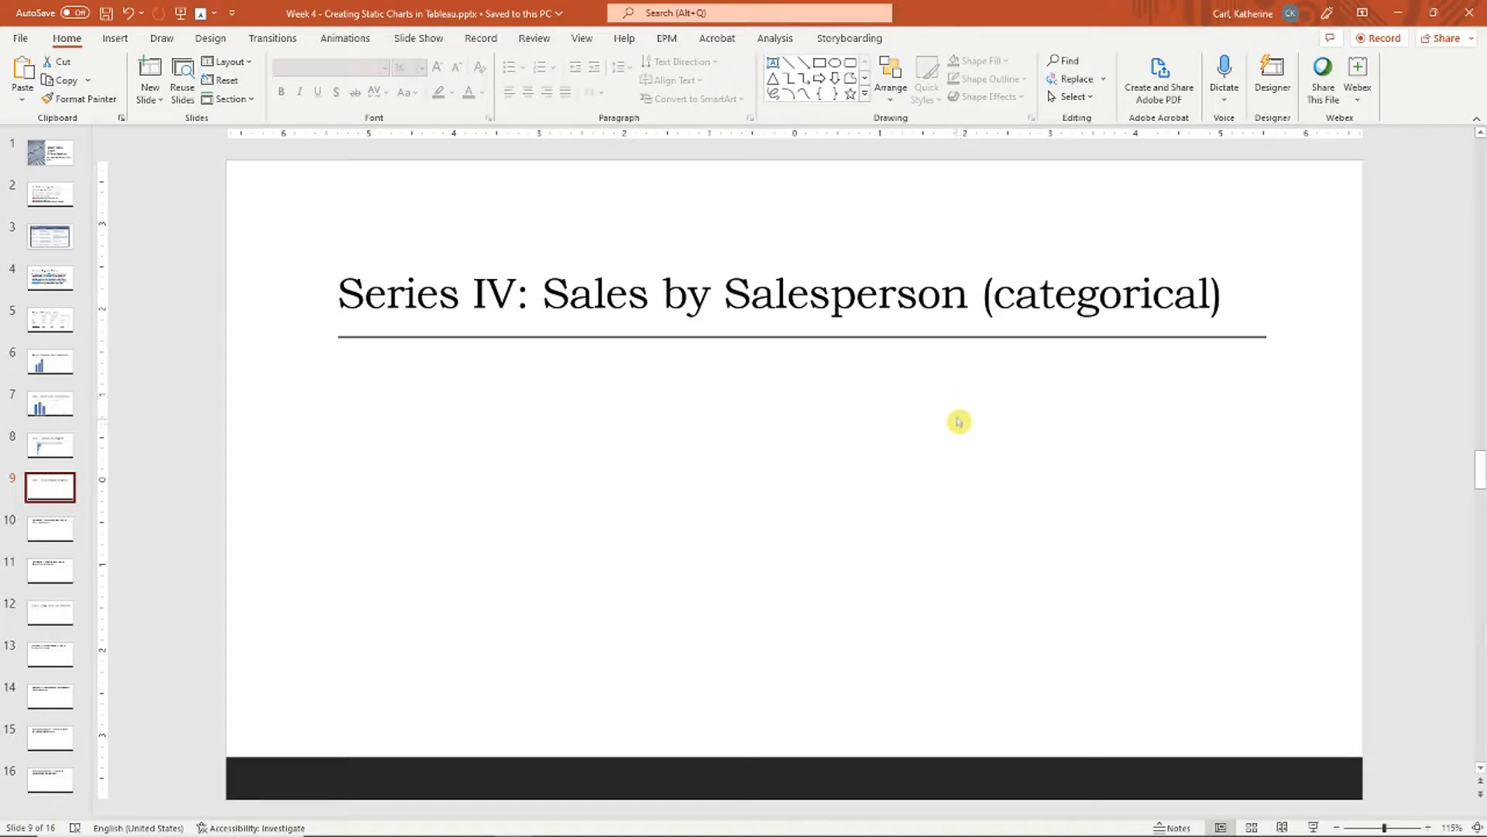
{"action": "key", "text": "alt+Tab"}
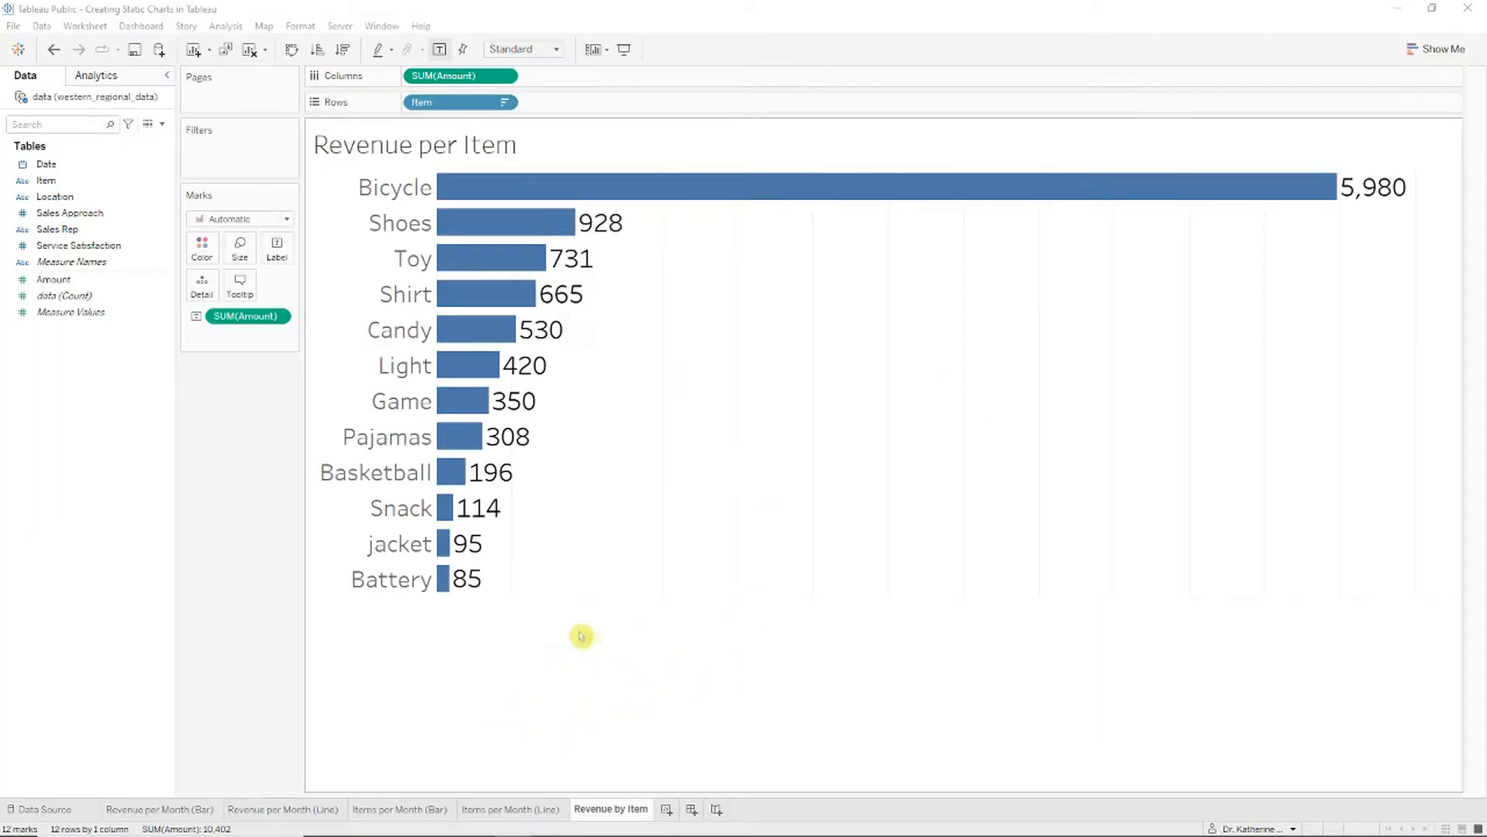
Step: Duplicate the Revenue by Item sheet and name the copy 'Sales by Salesperson'
{"action": "right_click", "coordinate": [614, 809]}
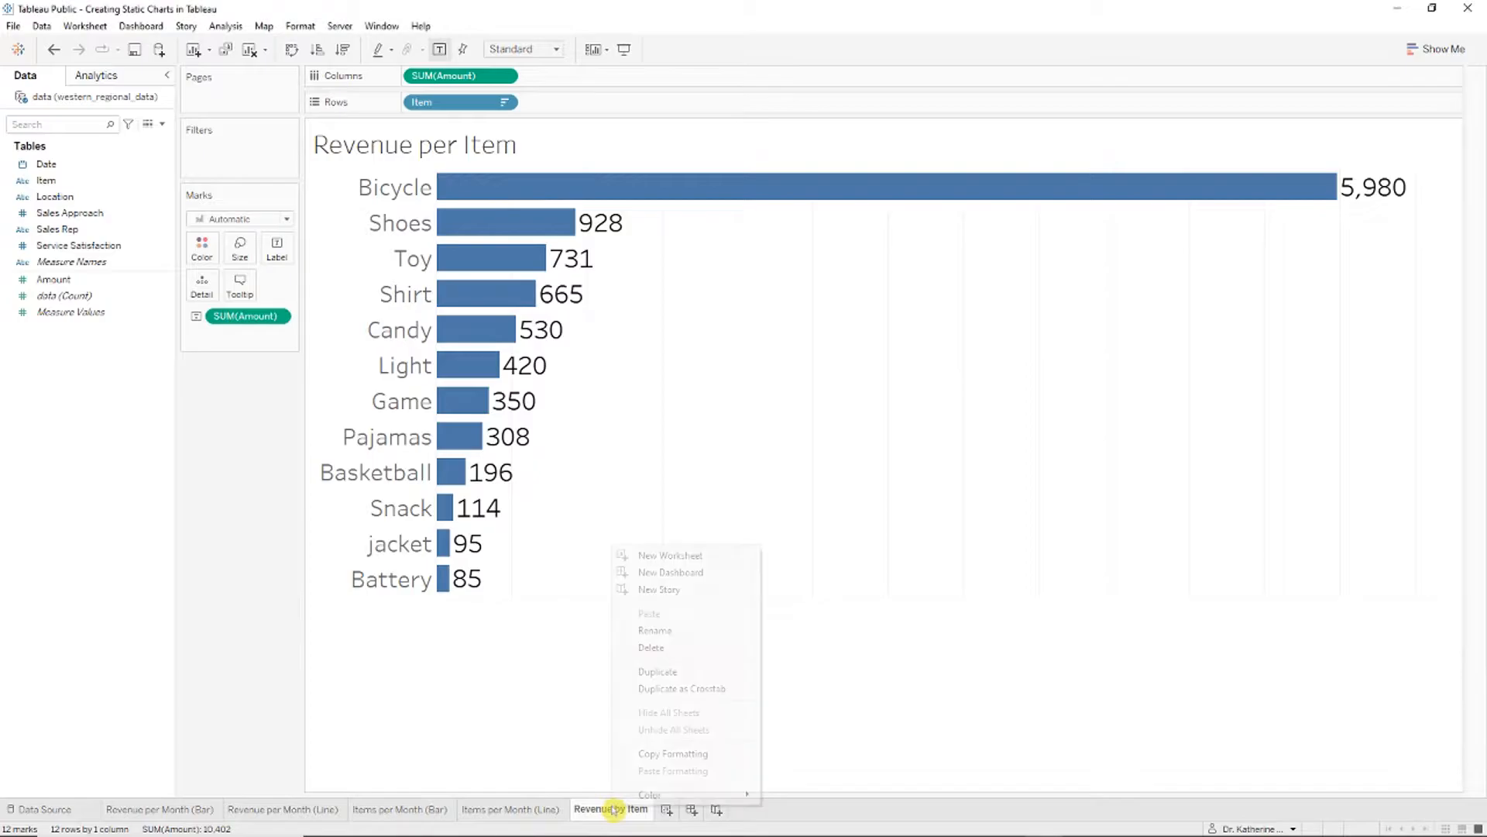
{"action": "left_click", "coordinate": [675, 671]}
{"action": "double_click", "coordinate": [658, 809]}
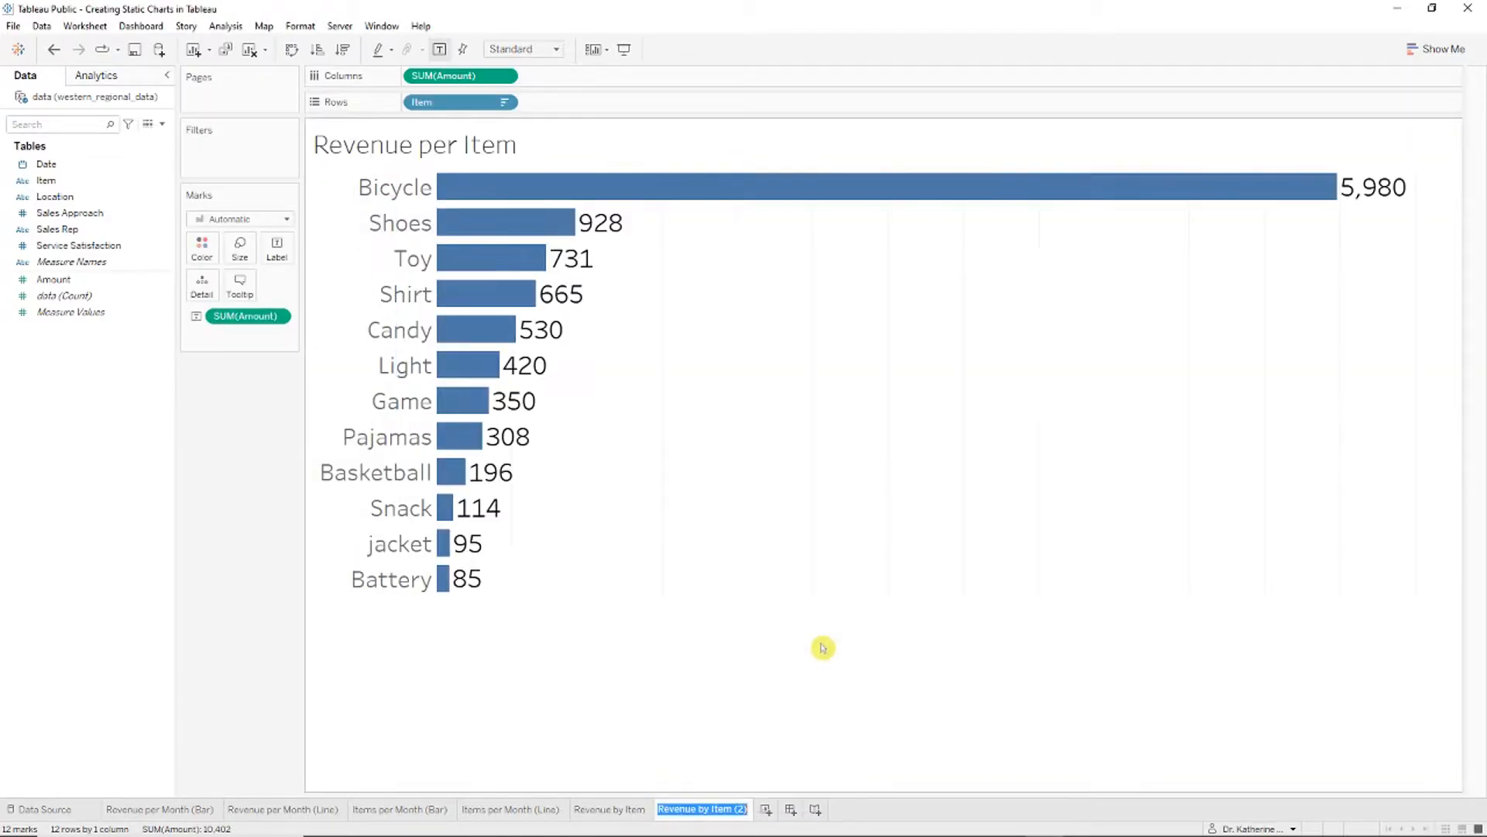
{"action": "type", "text": "S"}
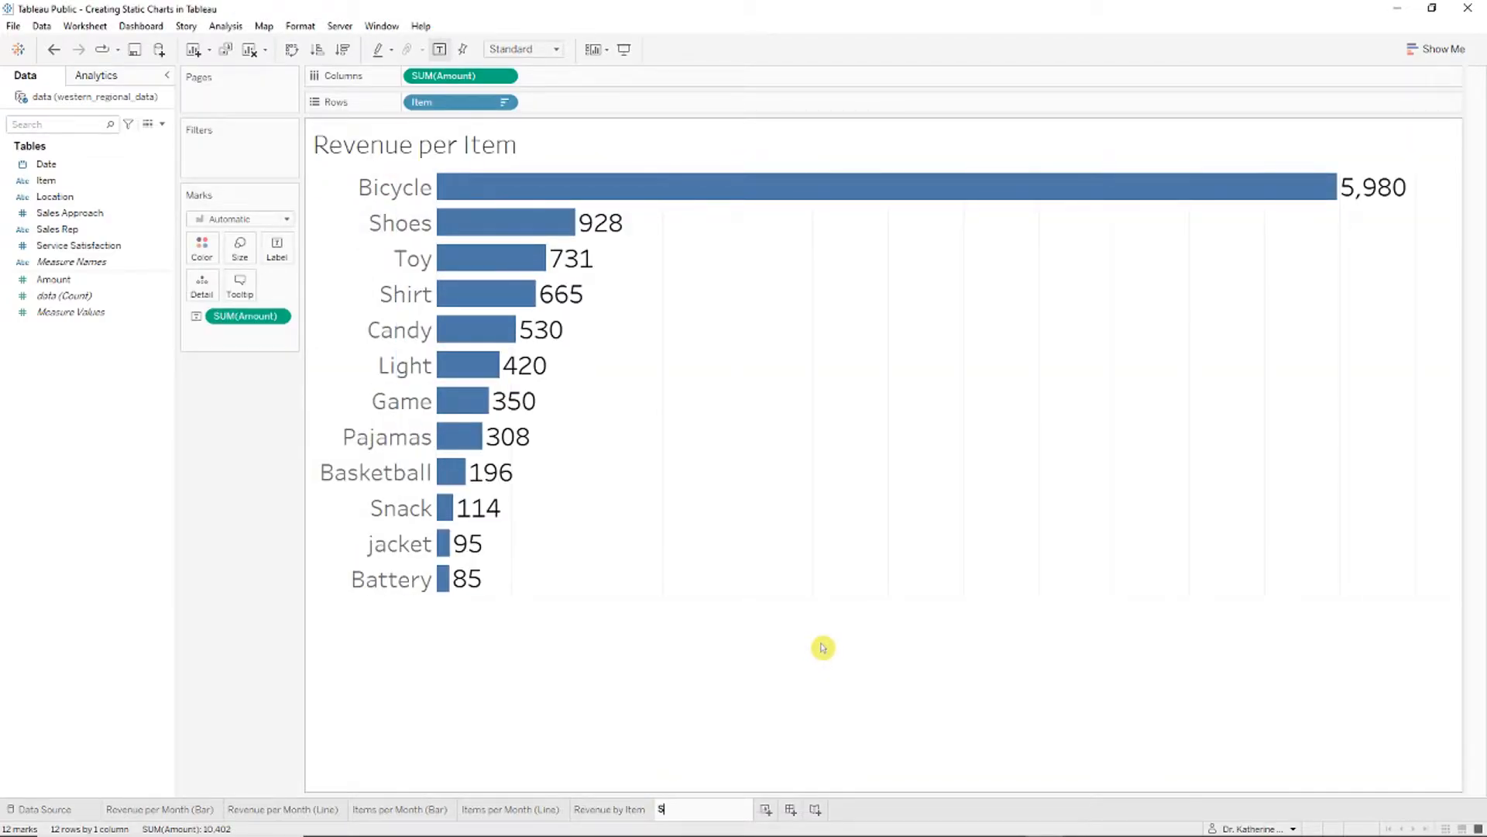
{"action": "type", "text": "ales by Salesperson"}
{"action": "key", "text": "Return"}
Step: Replace Item with Sales Rep on Rows, sort descending, and retitle the chart 'Sales by Salesperson'
{"action": "left_click_drag", "start_coordinate": [466, 104], "coordinate": [104, 302]}
{"action": "left_click_drag", "start_coordinate": [67, 229], "coordinate": [454, 105]}
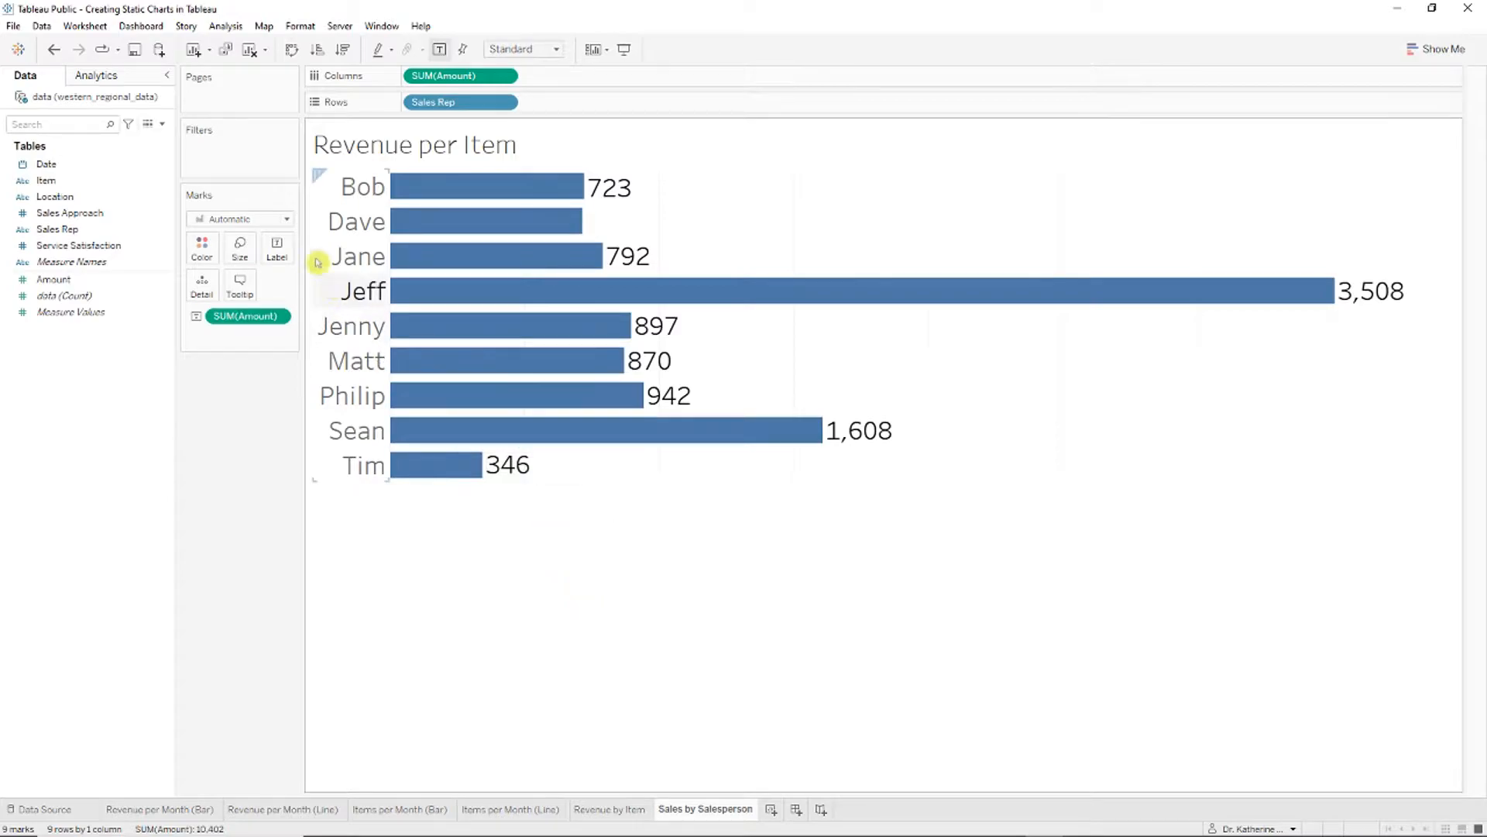
{"action": "left_click", "coordinate": [343, 52]}
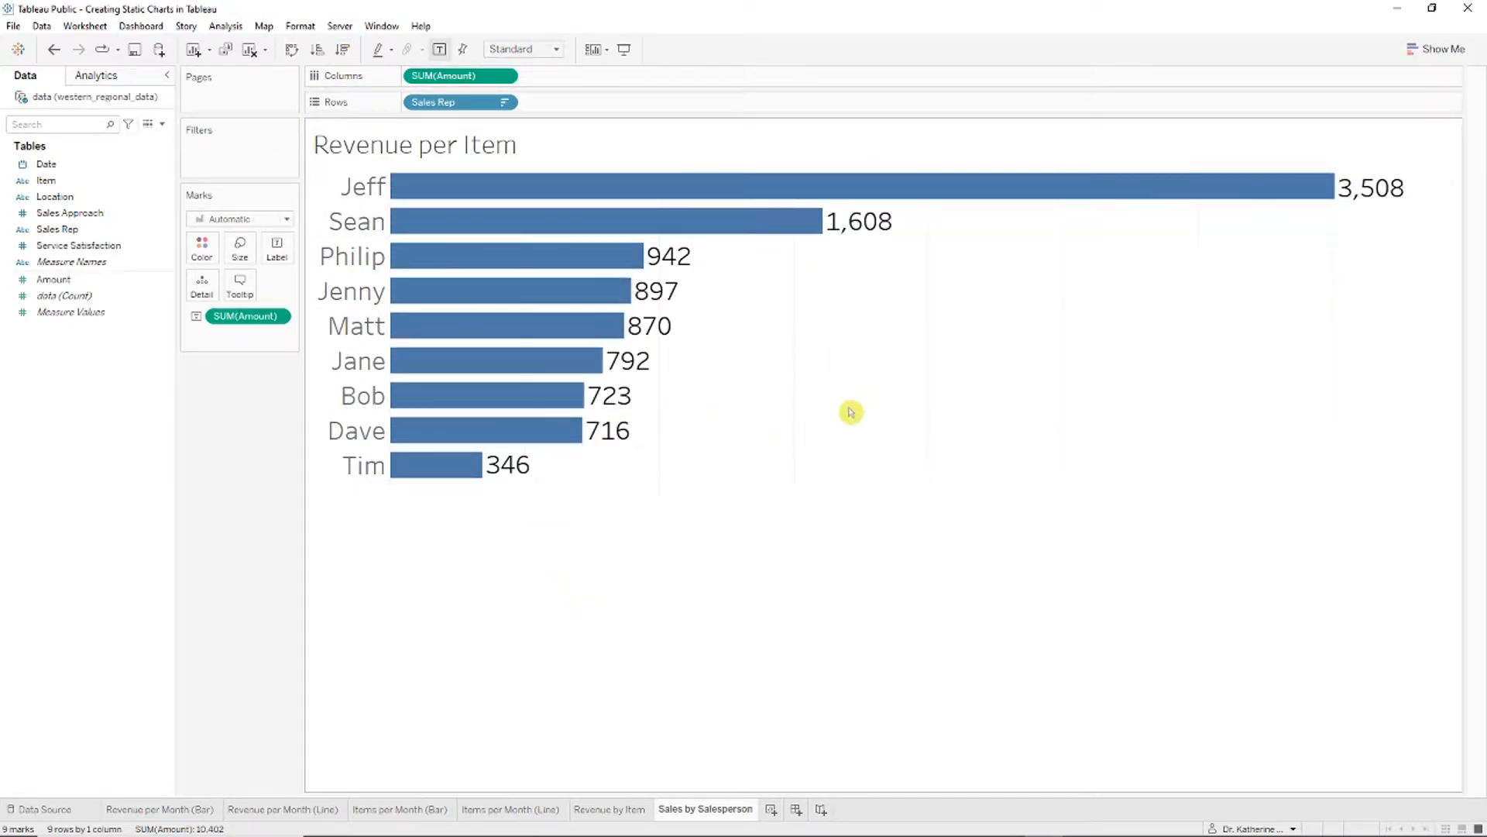
{"action": "right_click", "coordinate": [480, 147]}
{"action": "left_click", "coordinate": [512, 158]}
{"action": "key", "text": "BackSpace"}
{"action": "key", "text": "BackSpace"}
{"action": "key", "text": "BackSpace"}
{"action": "key", "text": "BackSpace"}
{"action": "key", "text": "BackSpace"}
{"action": "key", "text": "BackSpace"}
{"action": "key", "text": "BackSpace"}
{"action": "key", "text": "BackSpace"}
{"action": "key", "text": "BackSpace"}
{"action": "key", "text": "BackSpace"}
{"action": "key", "text": "BackSpace"}
{"action": "key", "text": "BackSpace"}
{"action": "key", "text": "BackSpace"}
{"action": "key", "text": "BackSpace"}
{"action": "key", "text": "BackSpace"}
{"action": "key", "text": "BackSpace"}
{"action": "type", "text": "Sales by Salesperson"}
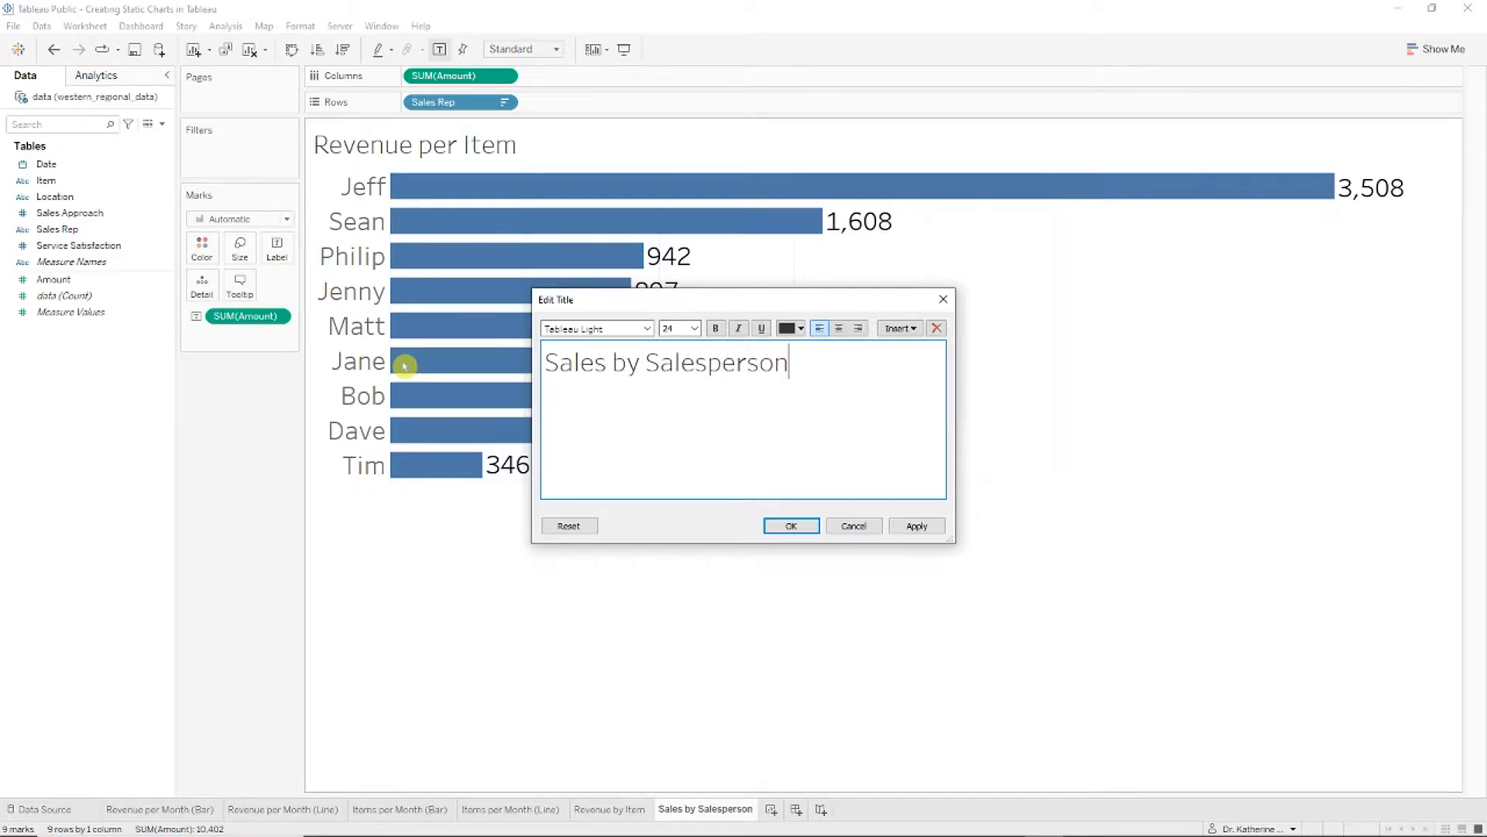
{"action": "left_click", "coordinate": [791, 526]}
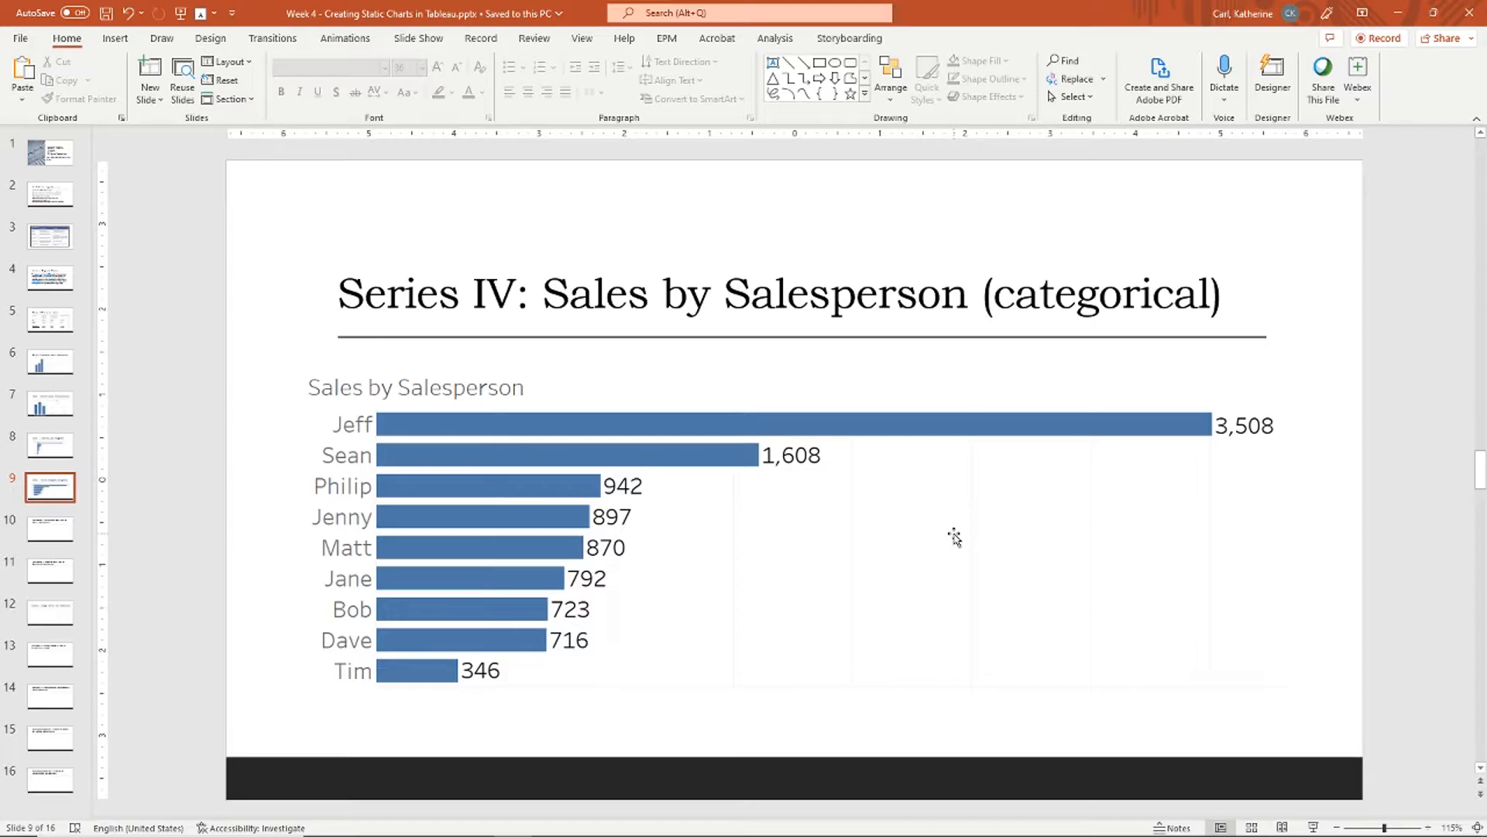
Step: Nudge the Sales by Salesperson picture into place on slide 9 and advance to the next slide
{"action": "left_click_drag", "start_coordinate": [765, 463], "coordinate": [777, 466]}
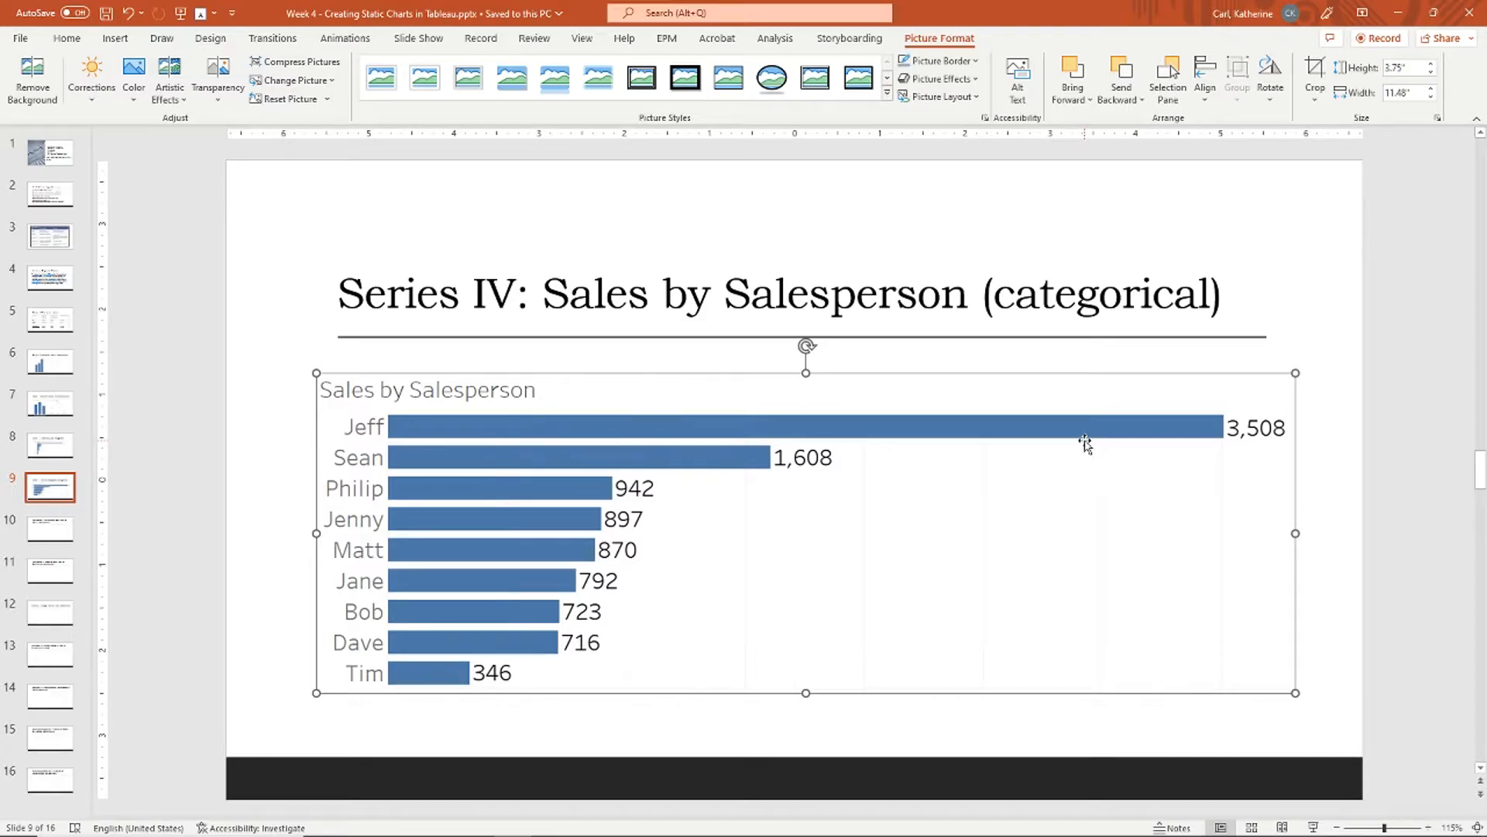
{"action": "left_click", "coordinate": [1314, 372]}
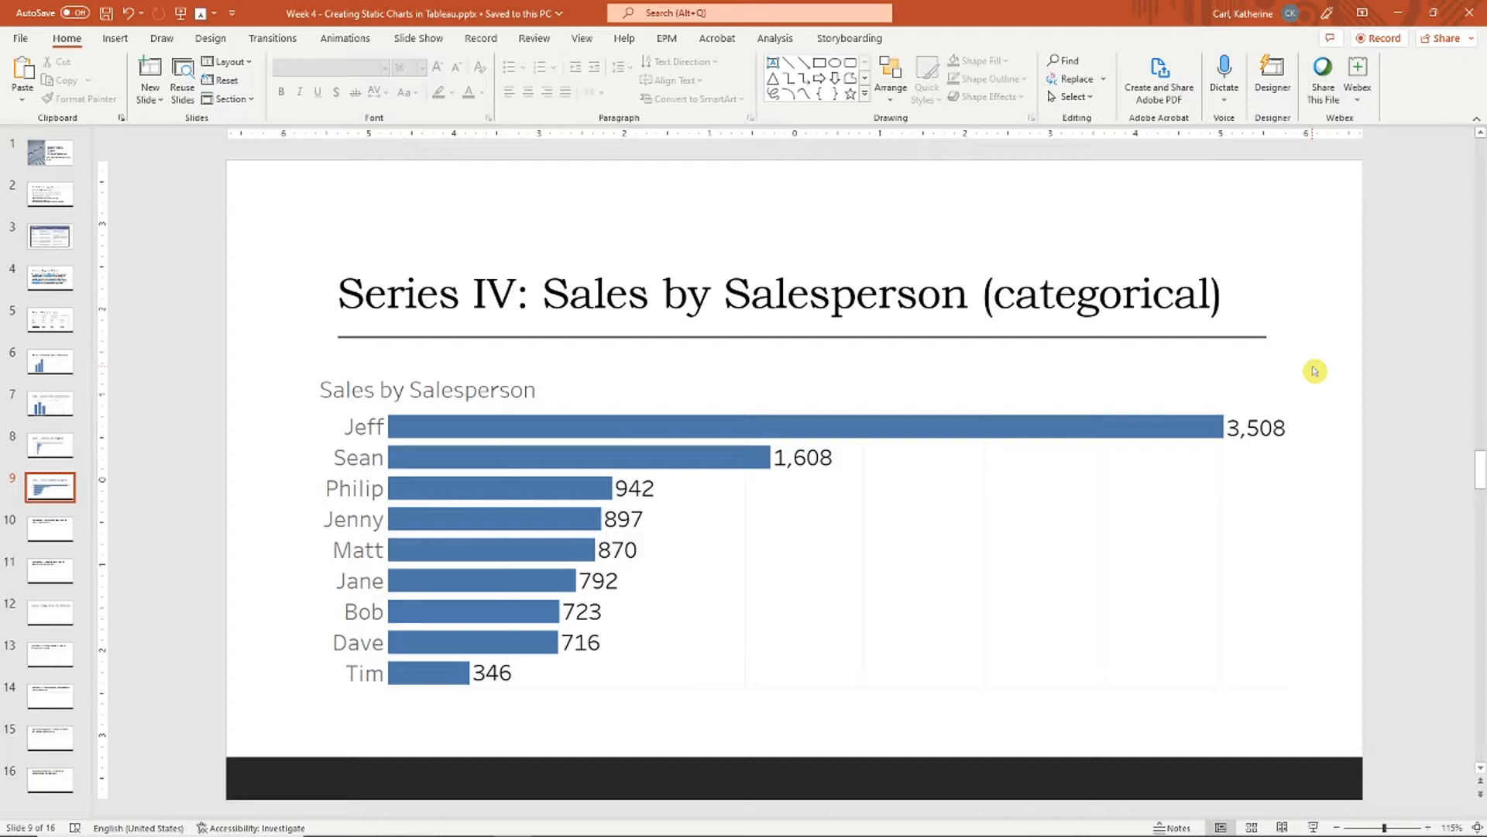
{"action": "key", "text": "Page_Down"}
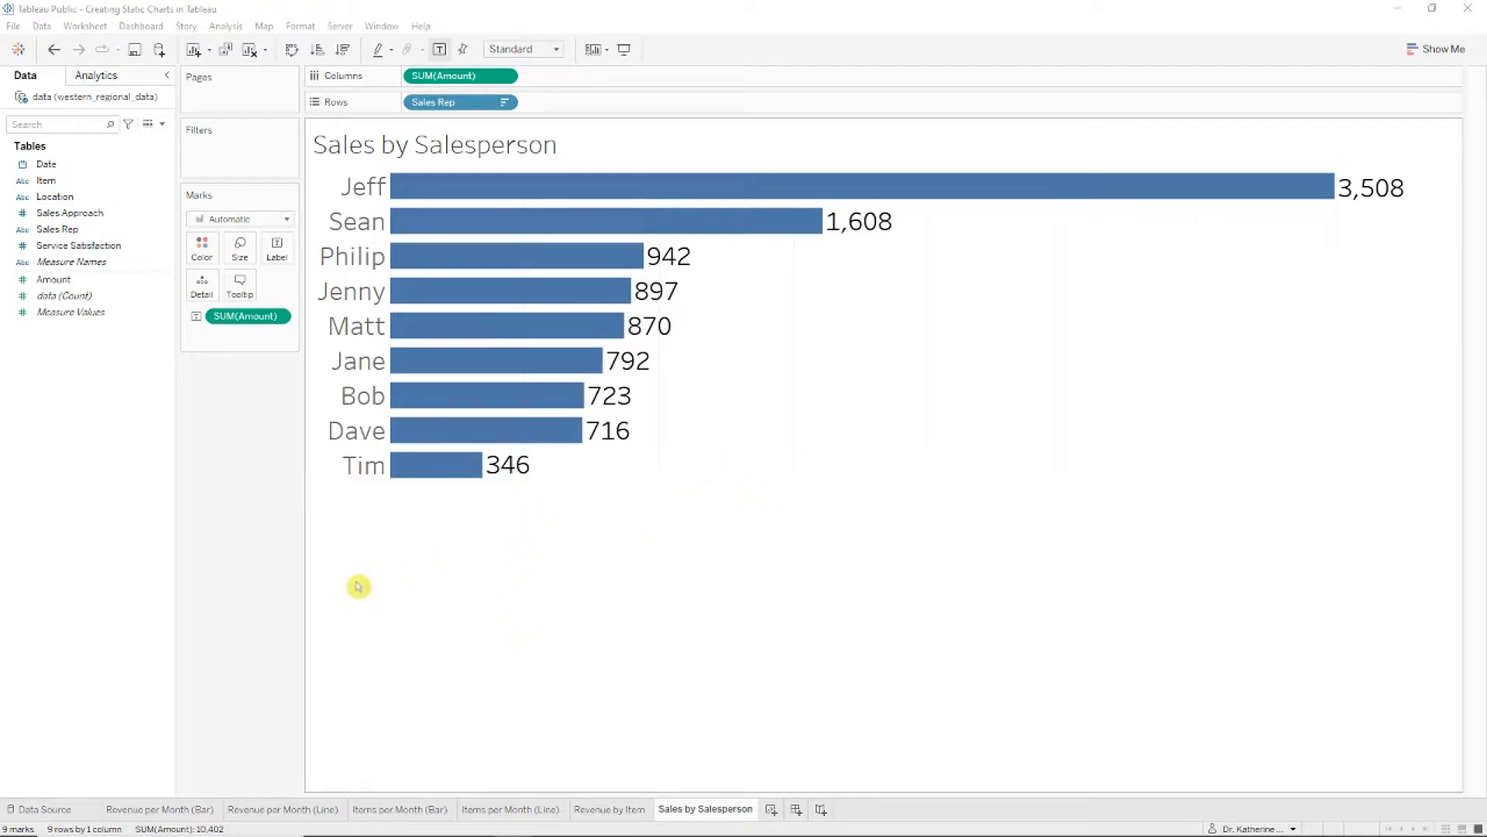
Step: Duplicate the Revenue per Month (Bar) and (Line) sheets and move both copies to the end
{"action": "right_click", "coordinate": [177, 818]}
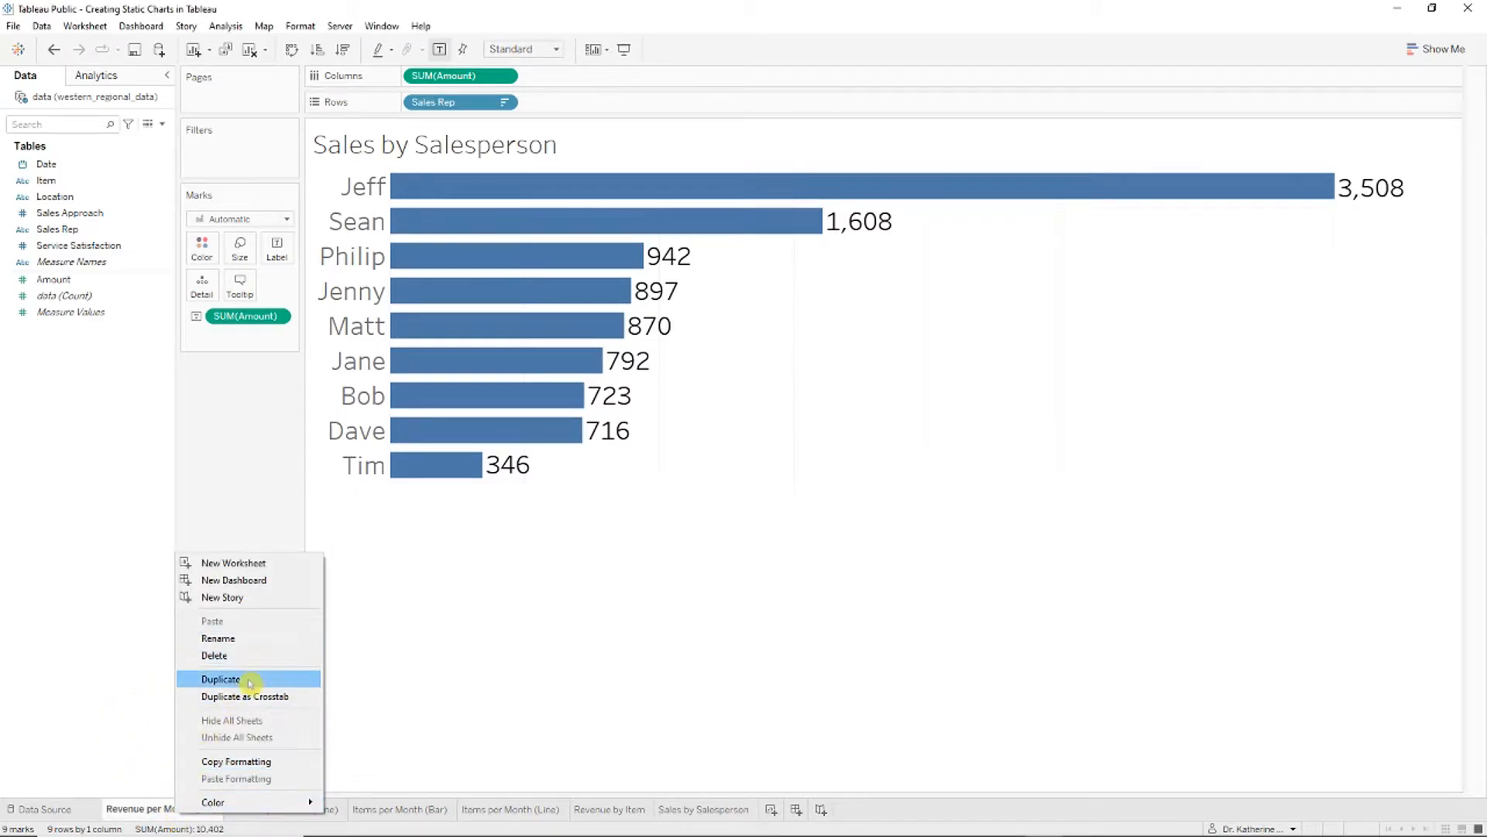
{"action": "left_click", "coordinate": [249, 675]}
{"action": "left_click_drag", "start_coordinate": [348, 809], "coordinate": [873, 807]}
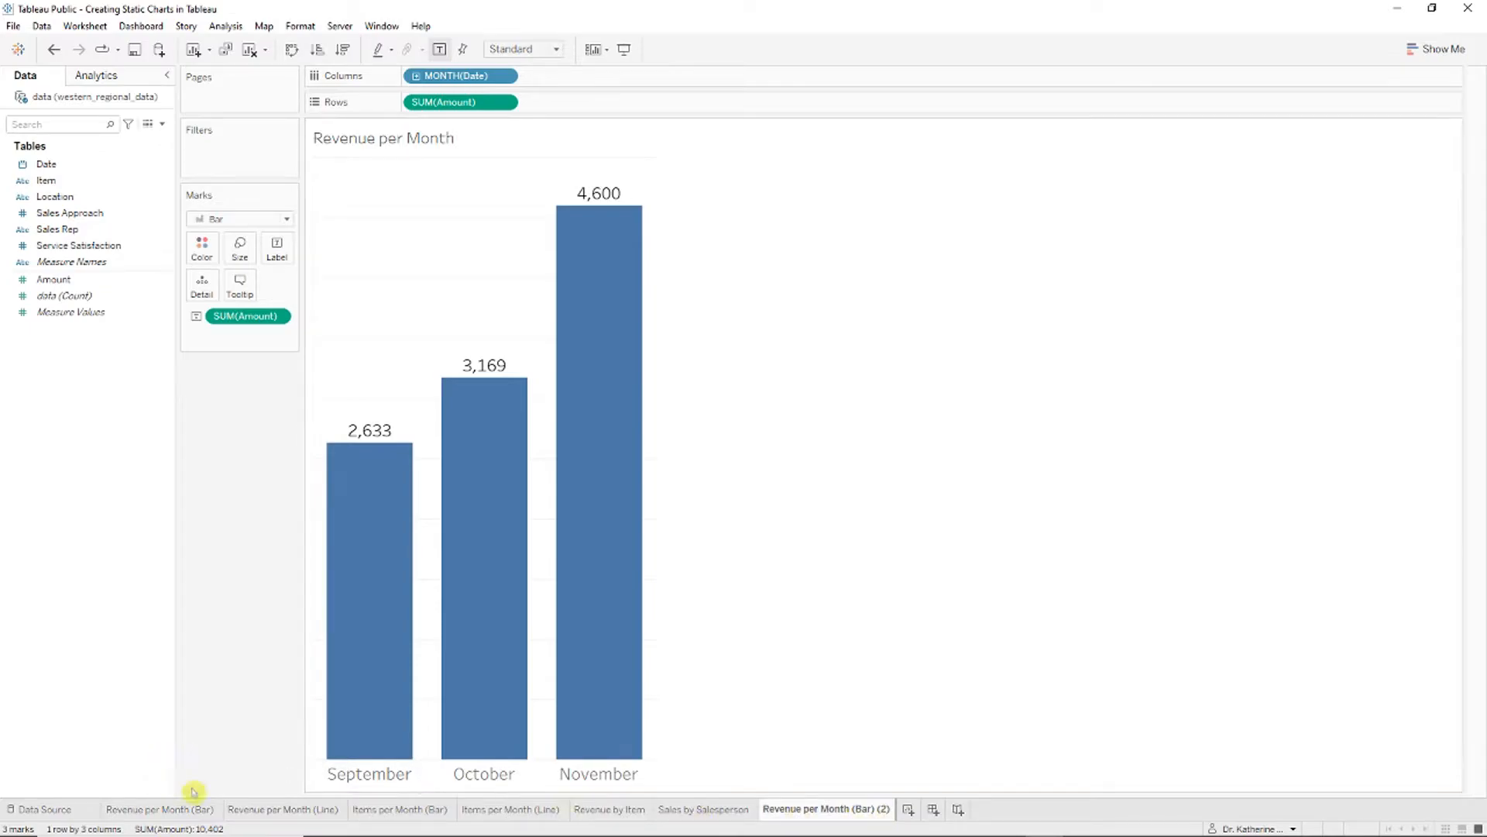
{"action": "right_click", "coordinate": [267, 809]}
{"action": "left_click", "coordinate": [349, 679]}
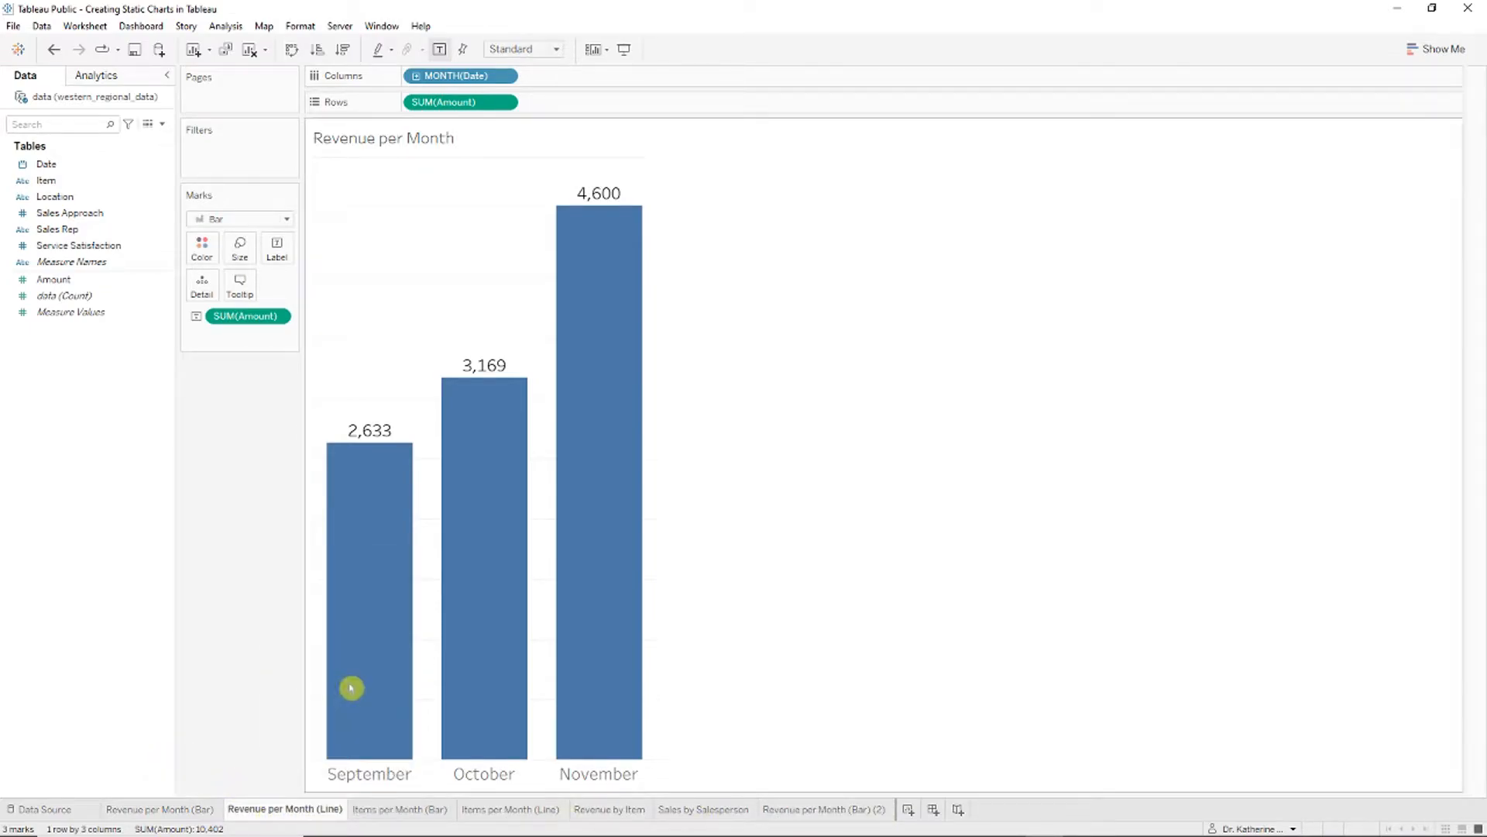
{"action": "left_click_drag", "start_coordinate": [438, 814], "coordinate": [977, 815]}
Step: Rename the copies 'Item Revenue by Month (bar)' and 'Item Revenue by Month (line)'
{"action": "right_click", "coordinate": [840, 814]}
{"action": "left_click", "coordinate": [921, 646]}
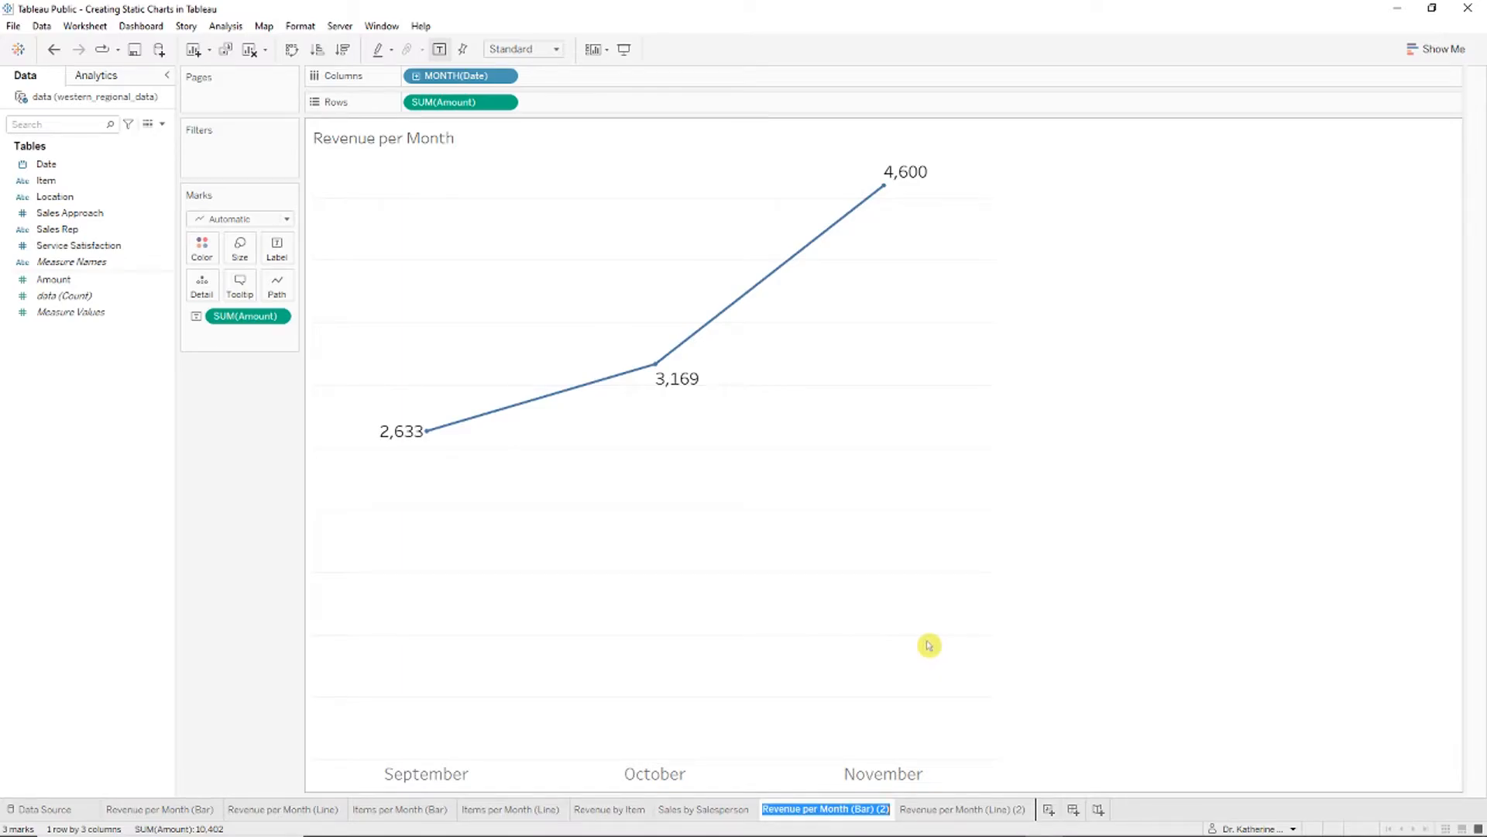
{"action": "type", "text": "Item Revenue by Month (bar)"}
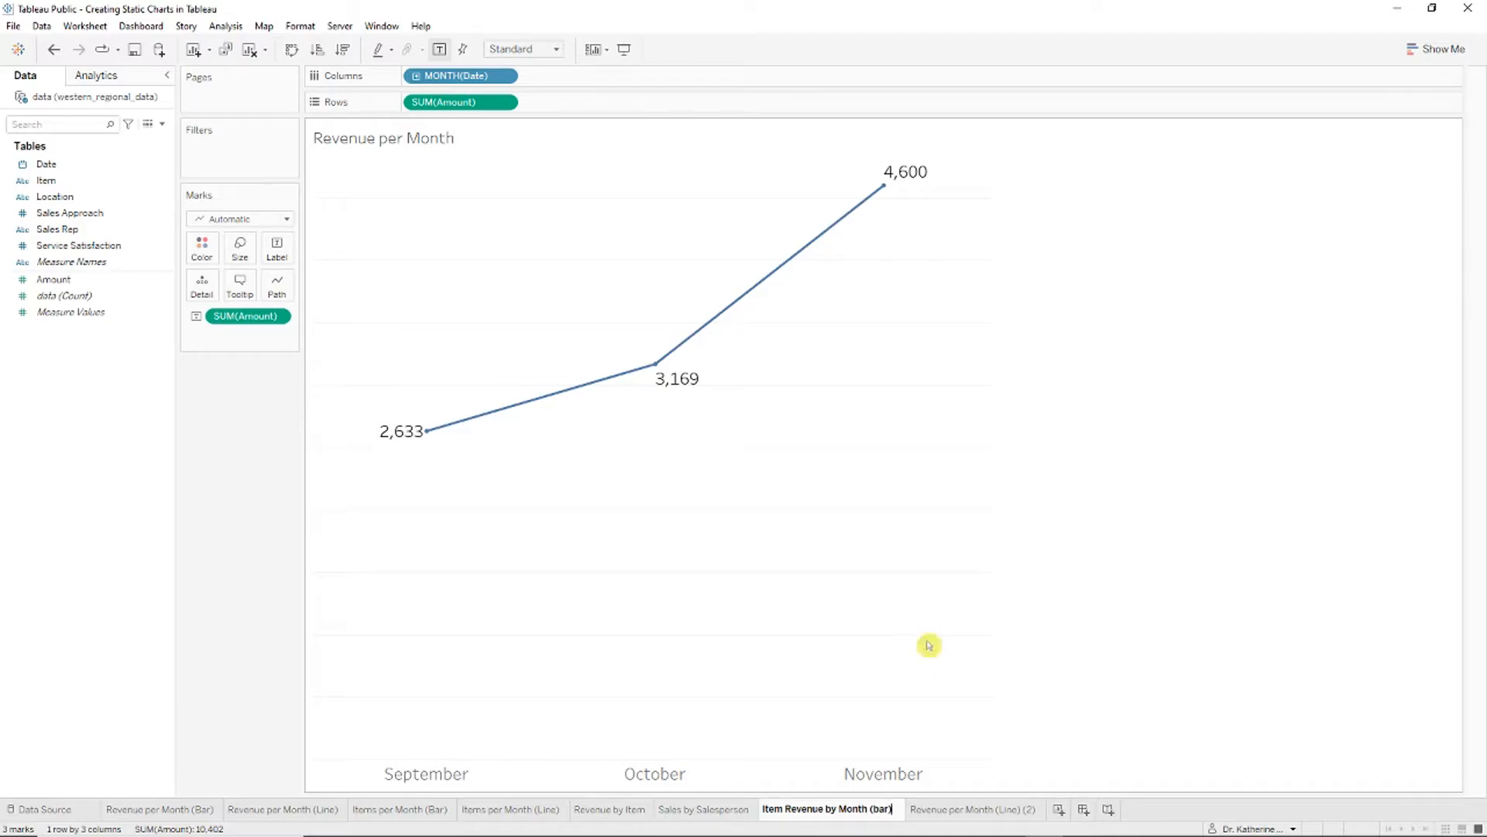
{"action": "right_click", "coordinate": [969, 809]}
{"action": "left_click", "coordinate": [1063, 628]}
{"action": "type", "text": "Item Revenue by "}
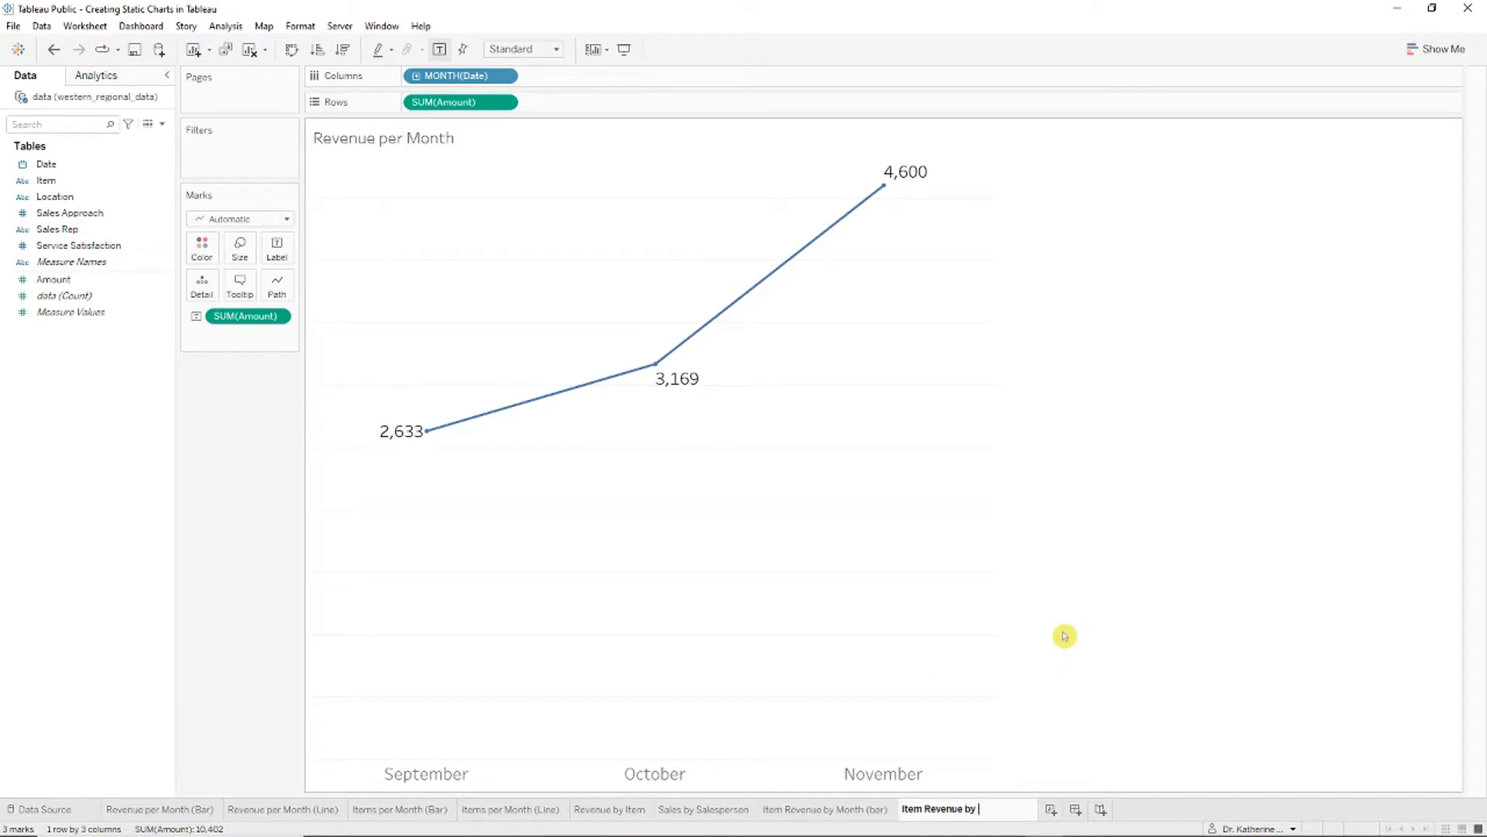
{"action": "type", "text": "Month (line)"}
{"action": "key", "text": "Return"}
Step: Switch to the Item Revenue by Month (bar) sheet, which shows monthly bars of 2,633, 3,169 and 4,600
{"action": "left_click", "coordinate": [837, 810]}
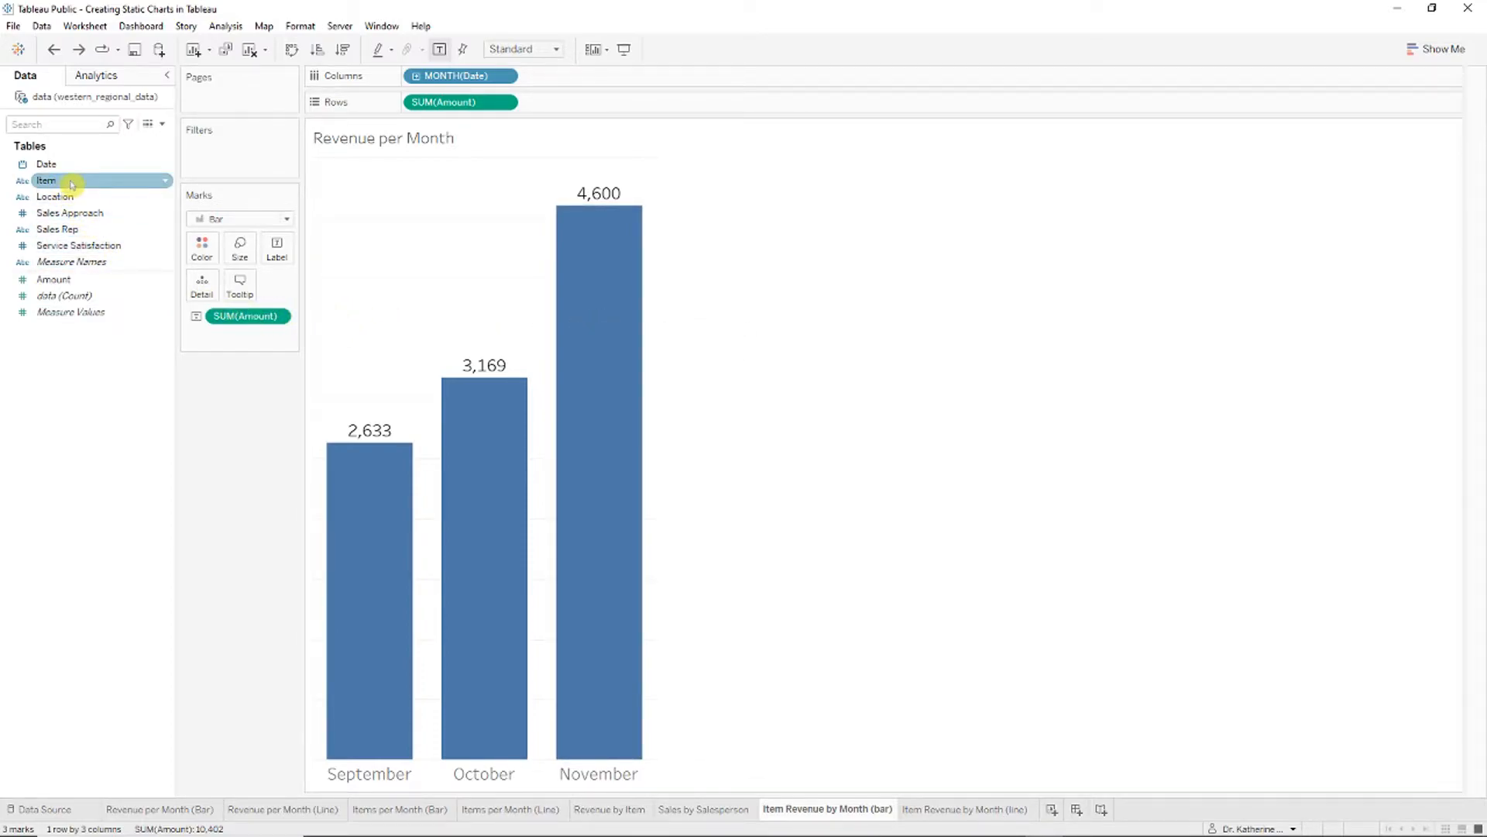
Step: Break the monthly revenue bars down by Item, then move Item onto the Filters shelf
{"action": "left_click_drag", "start_coordinate": [71, 184], "coordinate": [611, 80]}
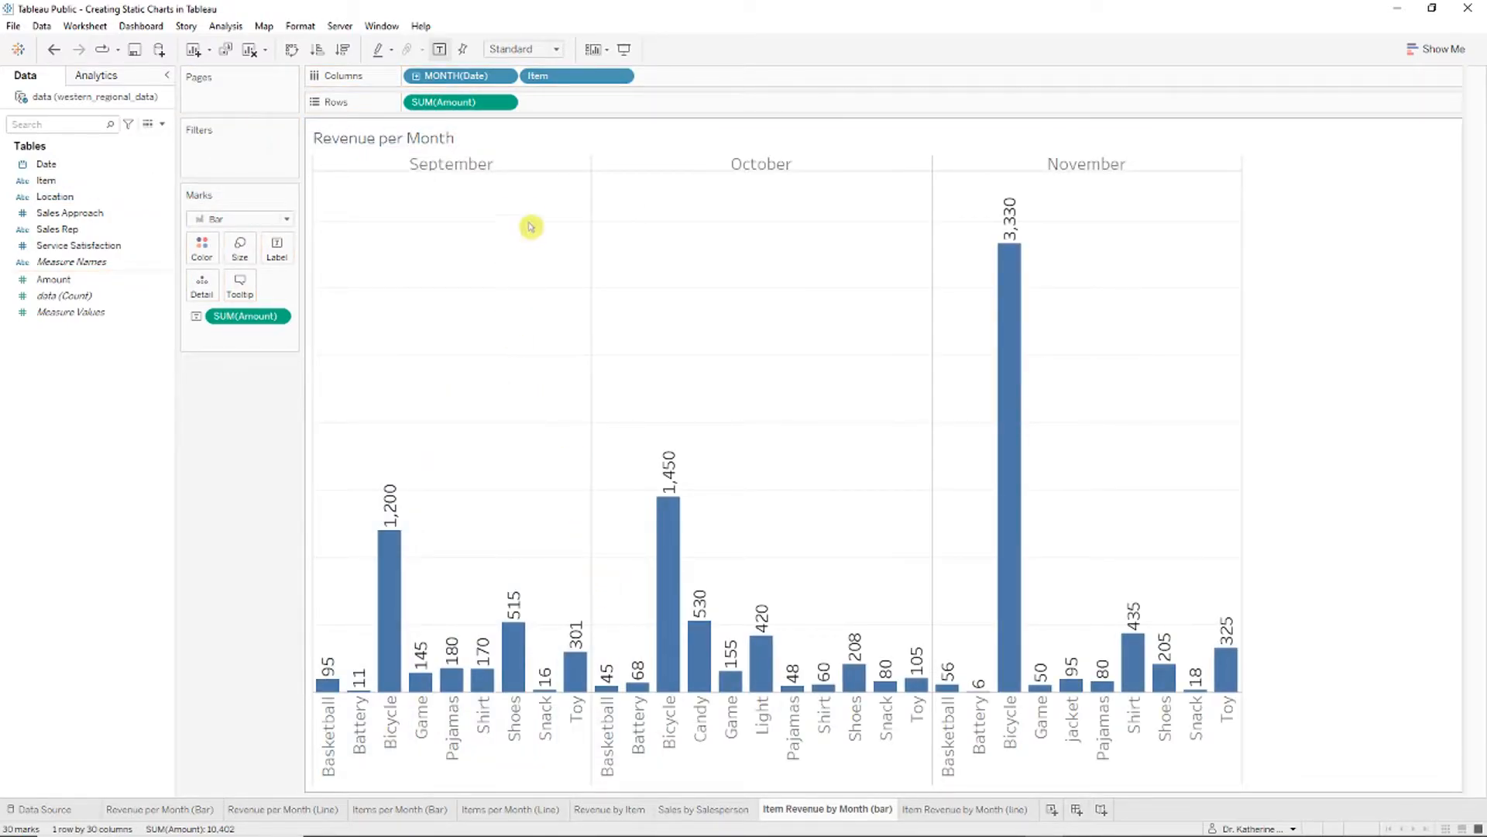
{"action": "mouse_move", "coordinate": [1018, 209]}
{"action": "left_click_drag", "start_coordinate": [570, 75], "coordinate": [245, 153]}
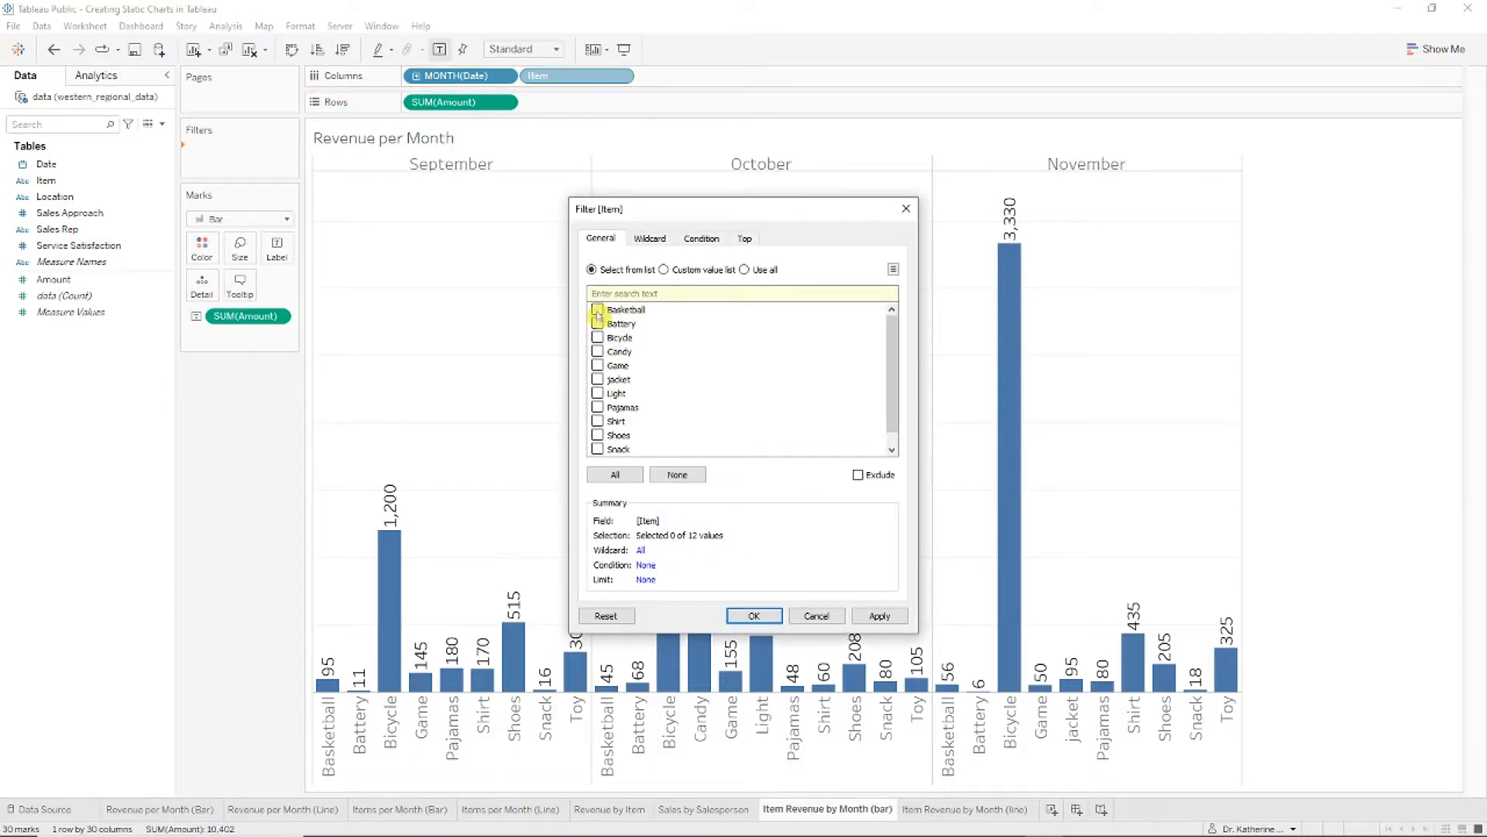
Step: Apply the empty Item filter, show only the Game revenue bars, then remove the Item filter
{"action": "left_click", "coordinate": [753, 615]}
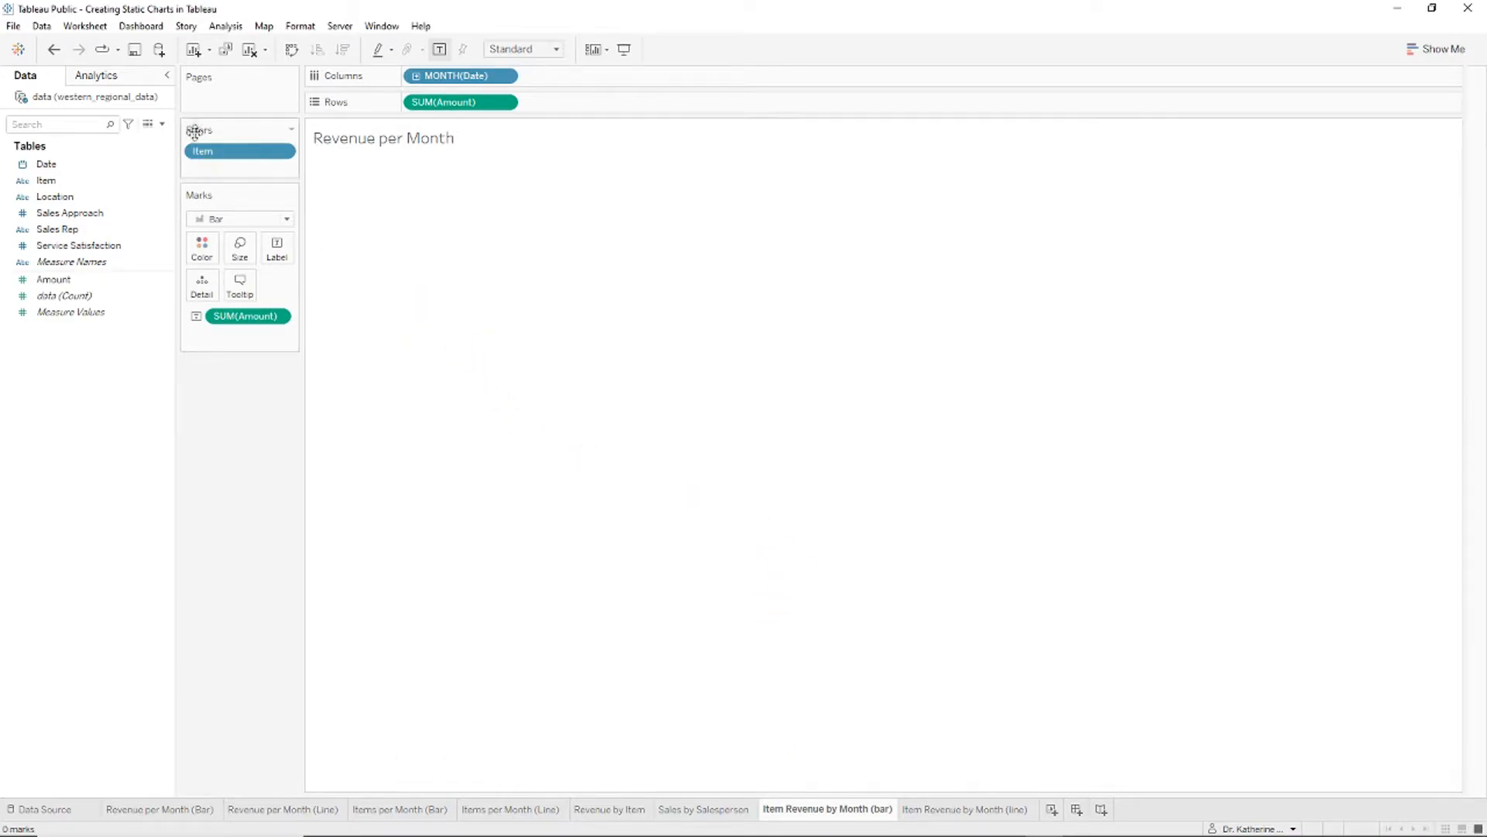
{"action": "left_click", "coordinate": [285, 152]}
{"action": "left_click", "coordinate": [271, 193]}
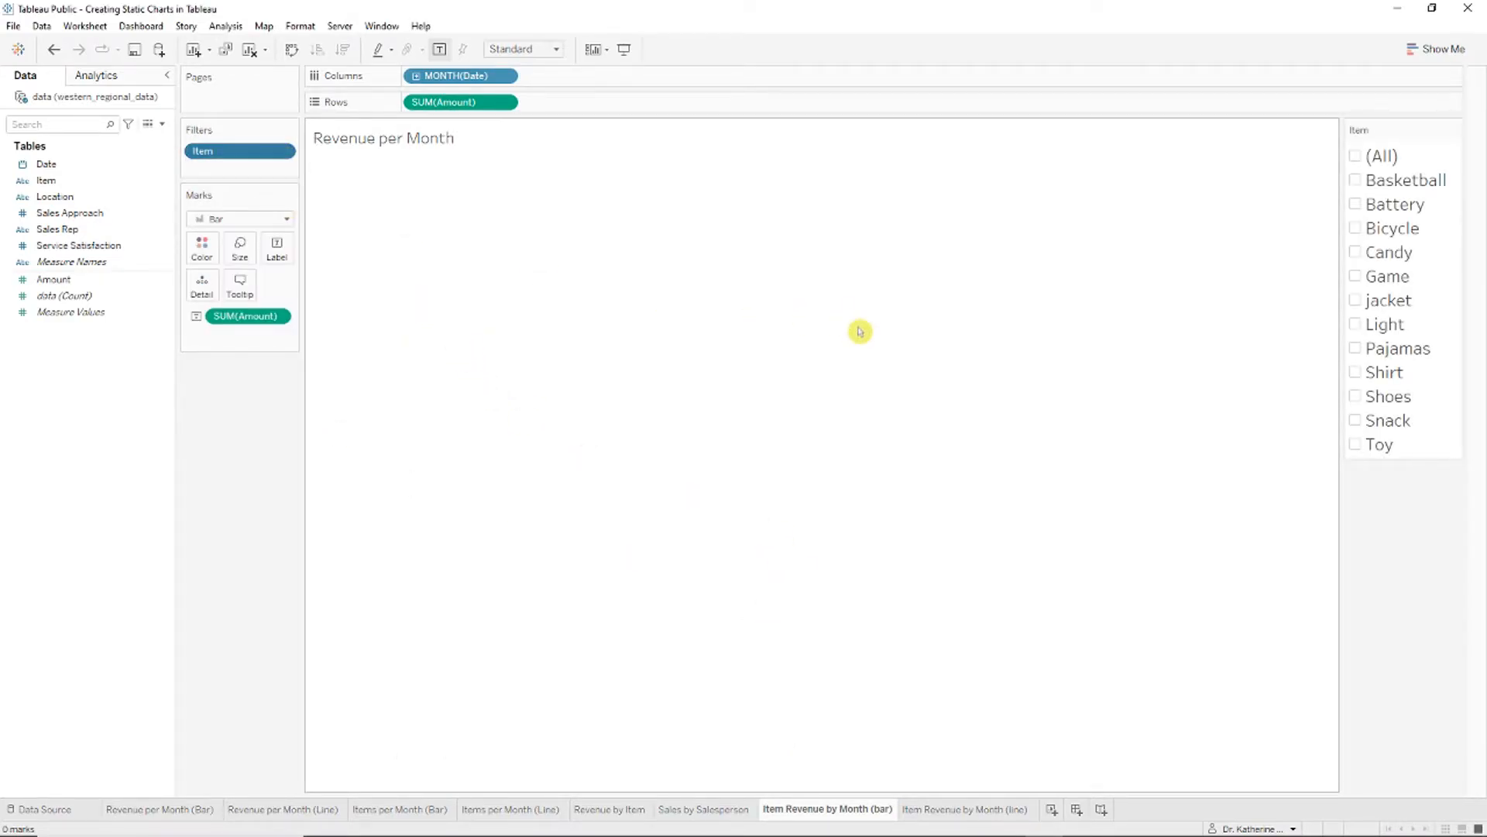
{"action": "left_click", "coordinate": [1358, 278]}
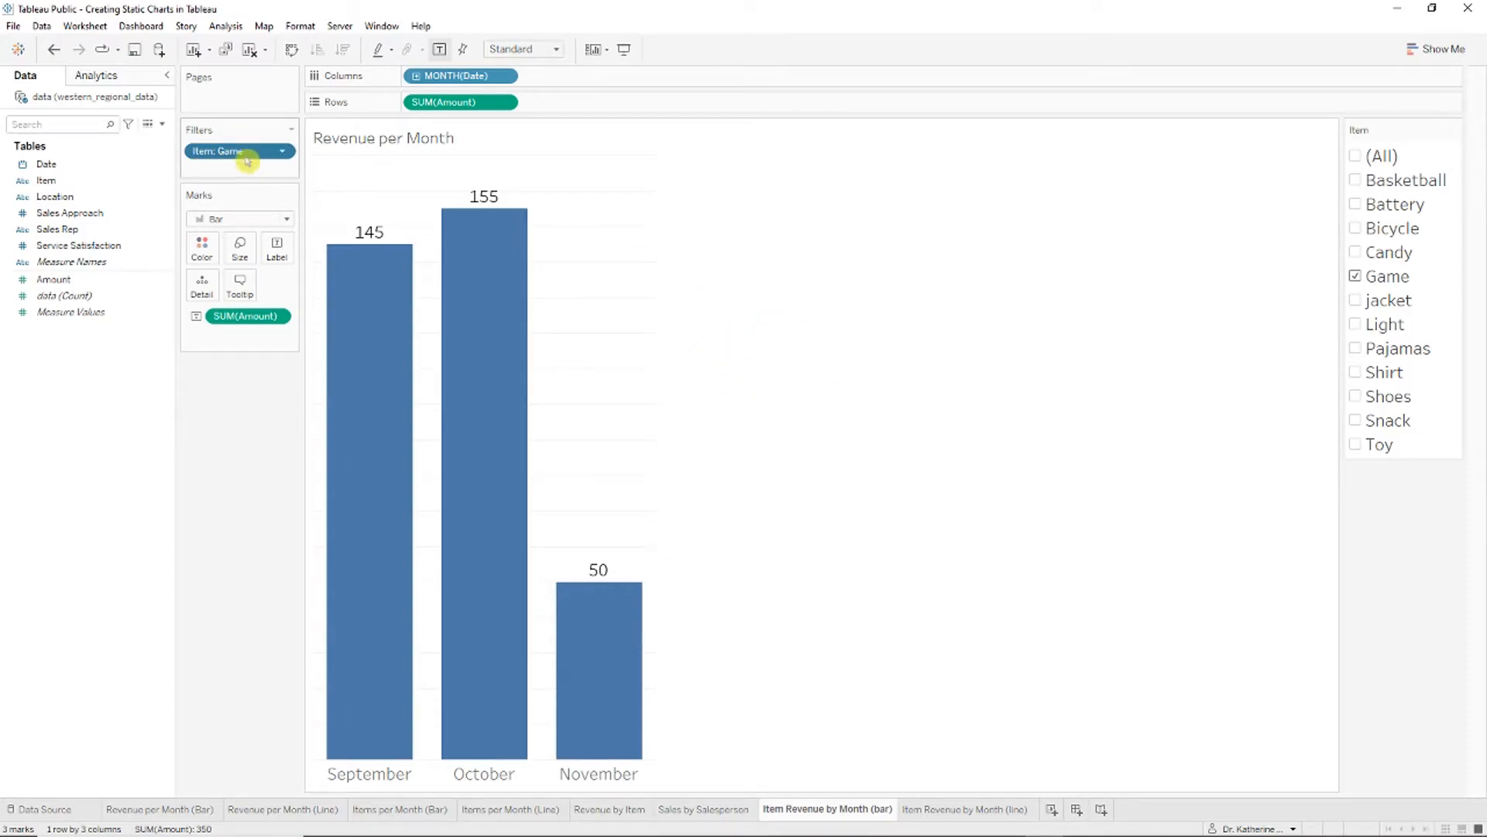
{"action": "left_click_drag", "start_coordinate": [242, 152], "coordinate": [230, 89]}
Step: Put Item on Pages and page through the items, ending on Bicycle (1,200, 1,450, 3,330)
{"action": "left_click_drag", "start_coordinate": [46, 180], "coordinate": [221, 99]}
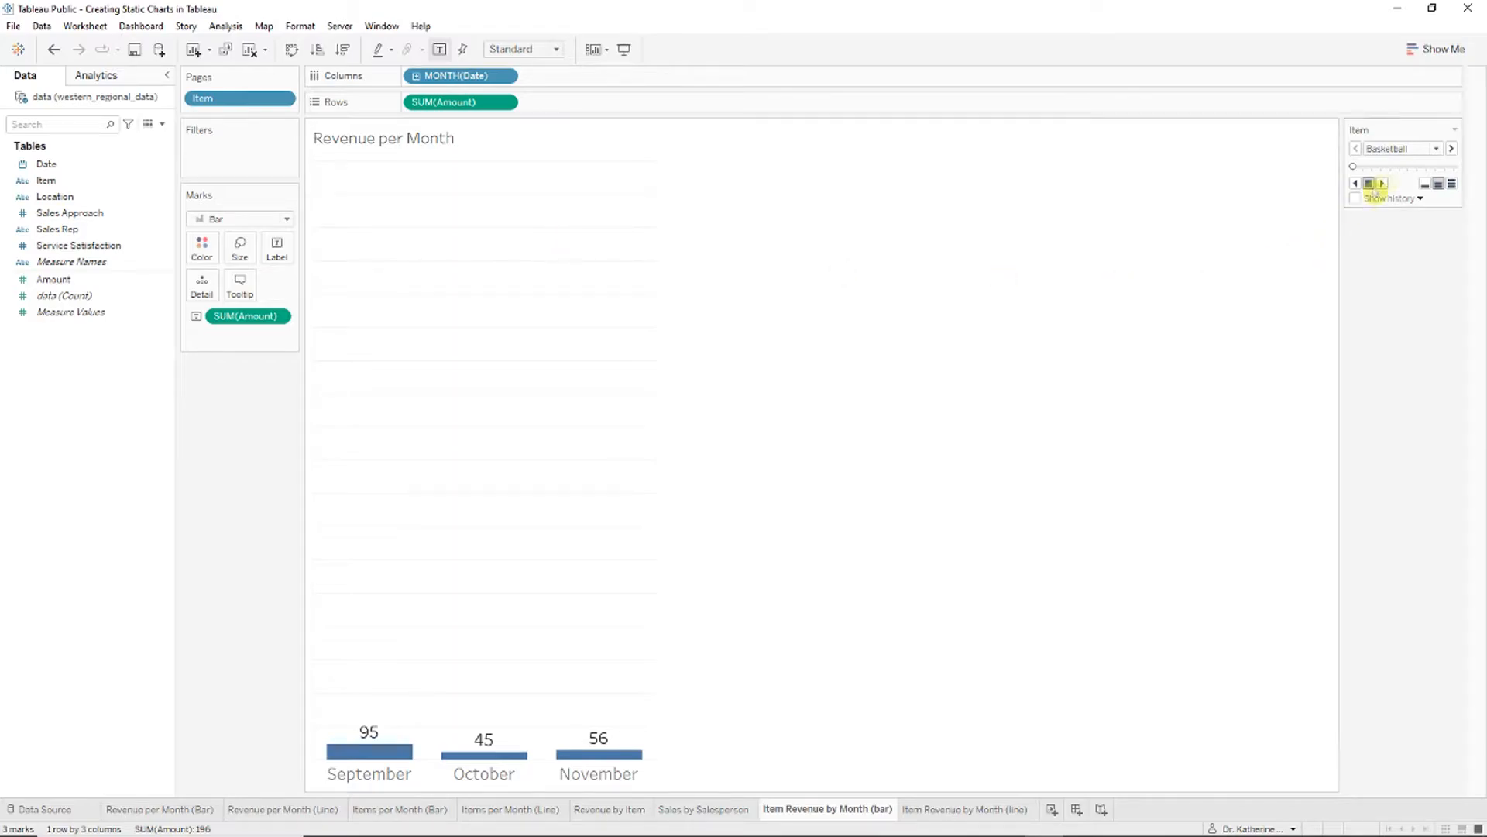
{"action": "left_click", "coordinate": [1452, 148]}
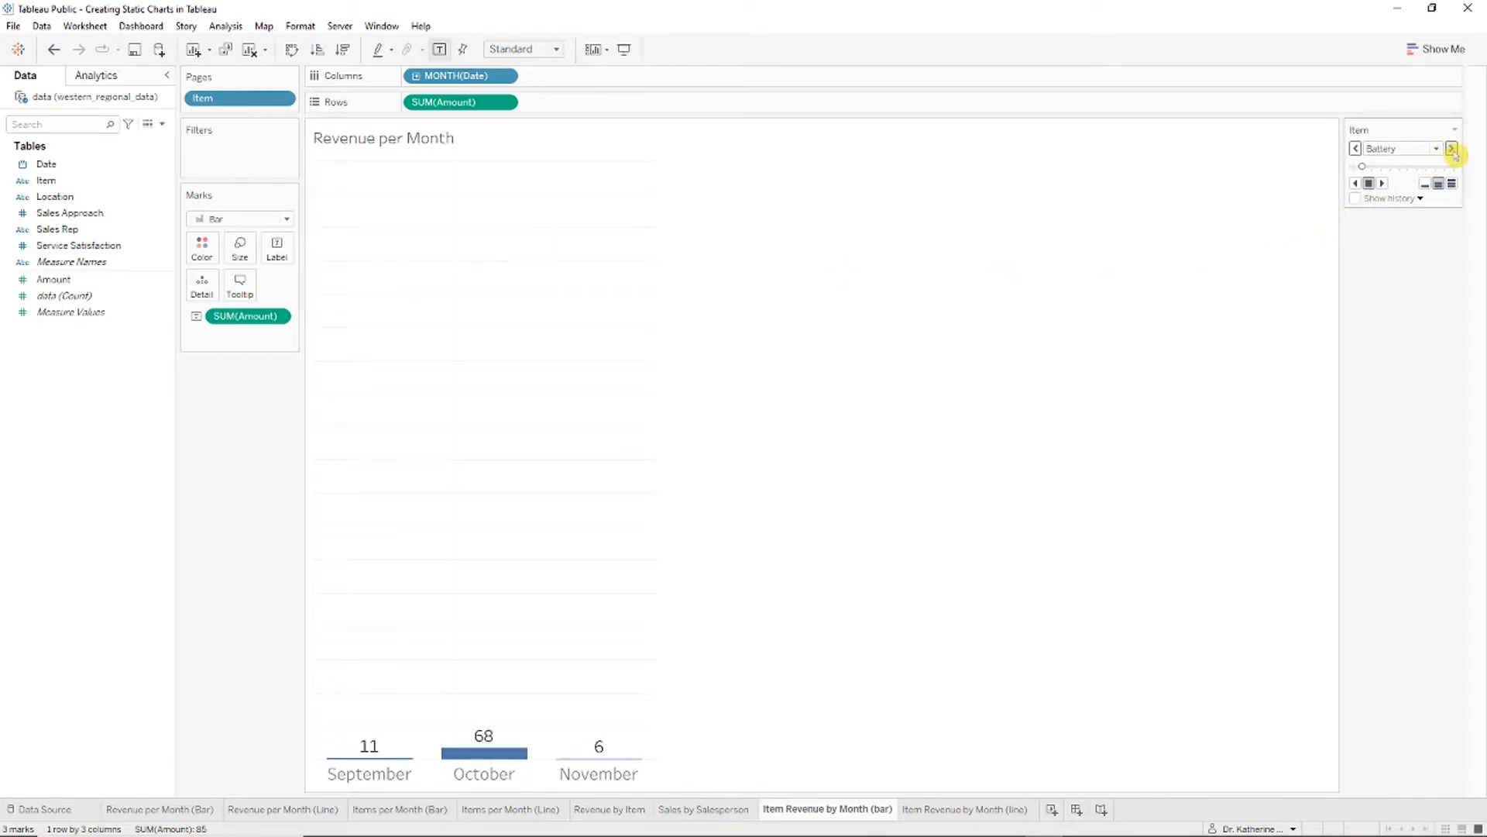
{"action": "left_click", "coordinate": [1451, 149]}
{"action": "left_click", "coordinate": [1452, 149]}
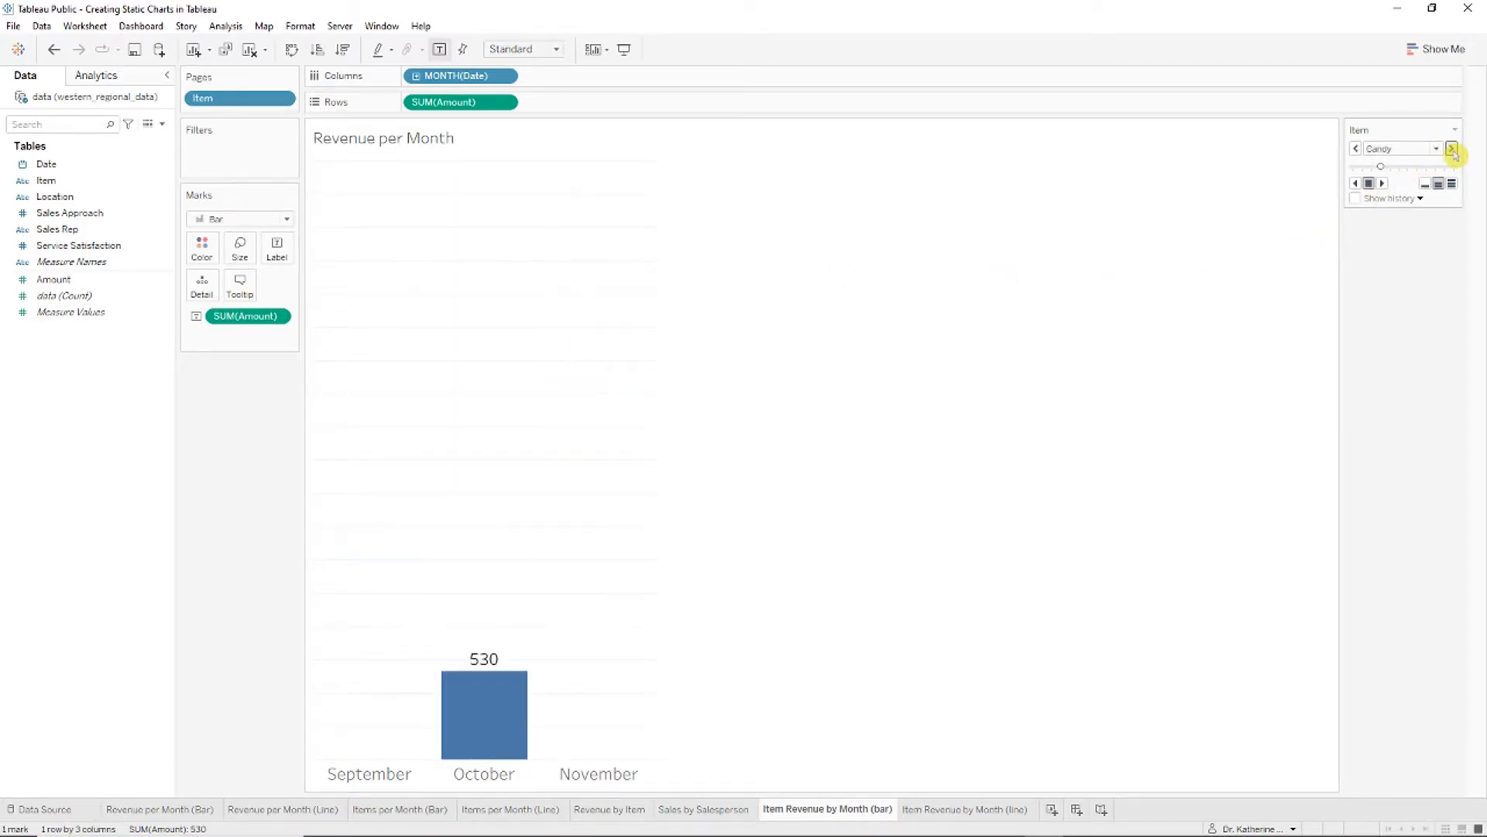
{"action": "left_click", "coordinate": [1451, 149]}
{"action": "left_click", "coordinate": [1356, 148]}
{"action": "left_click", "coordinate": [1357, 148]}
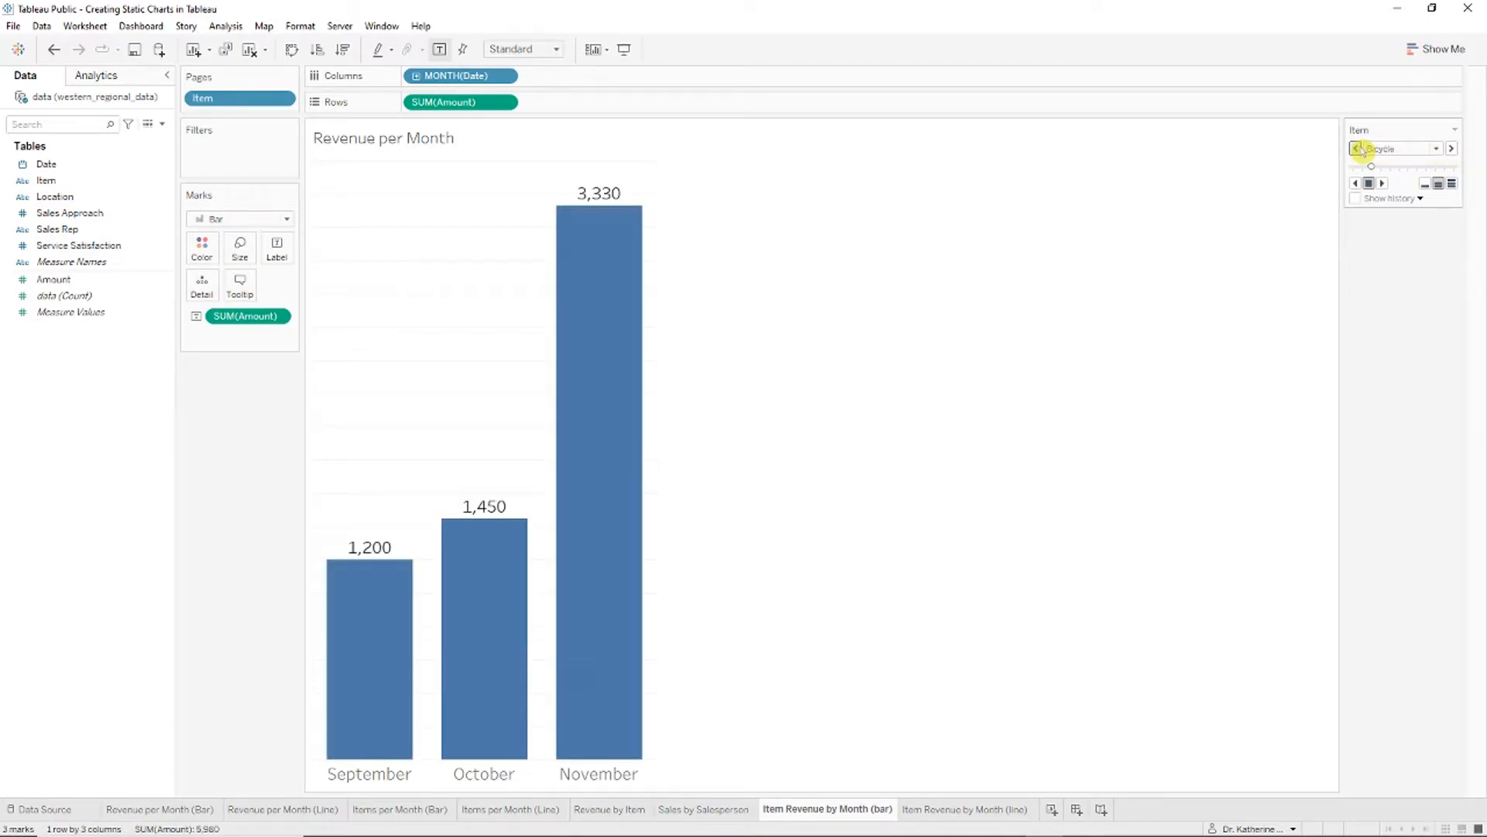
{"action": "left_click", "coordinate": [1451, 150]}
{"action": "left_click", "coordinate": [1451, 149]}
{"action": "left_click", "coordinate": [1451, 149]}
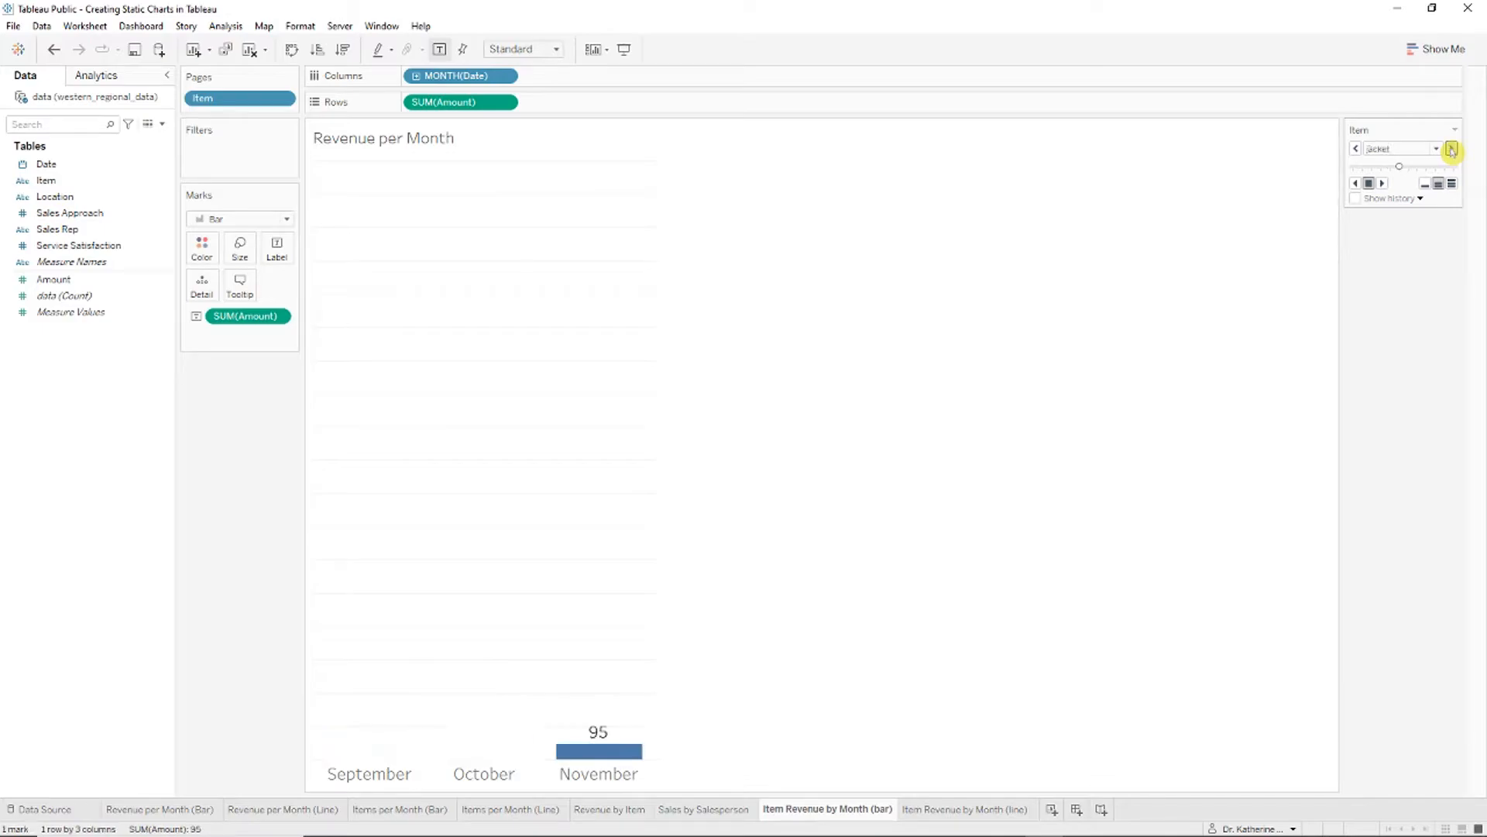
{"action": "left_click", "coordinate": [1357, 148]}
{"action": "left_click", "coordinate": [1356, 148]}
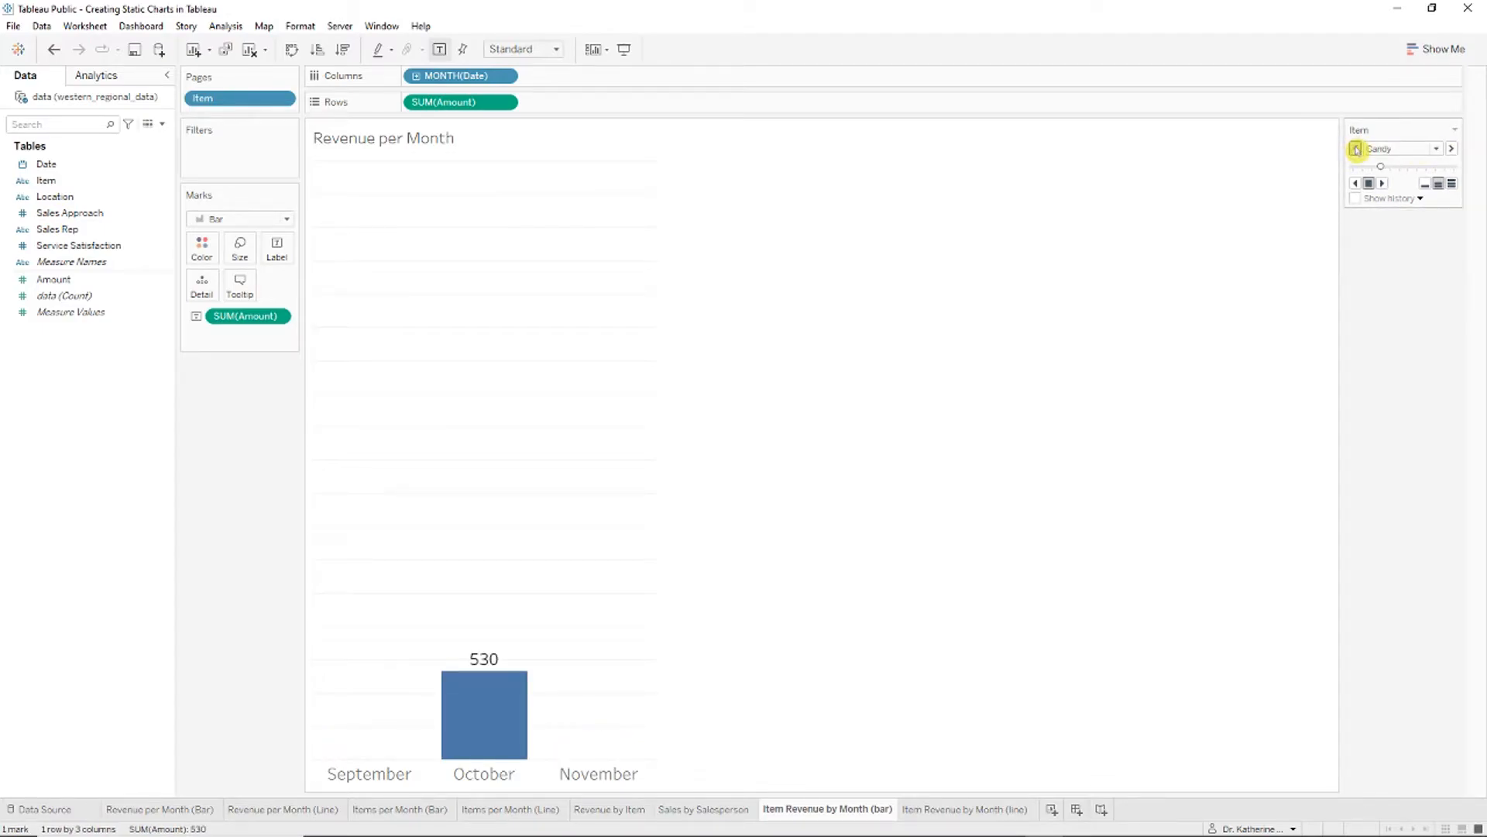
{"action": "left_click", "coordinate": [1356, 148]}
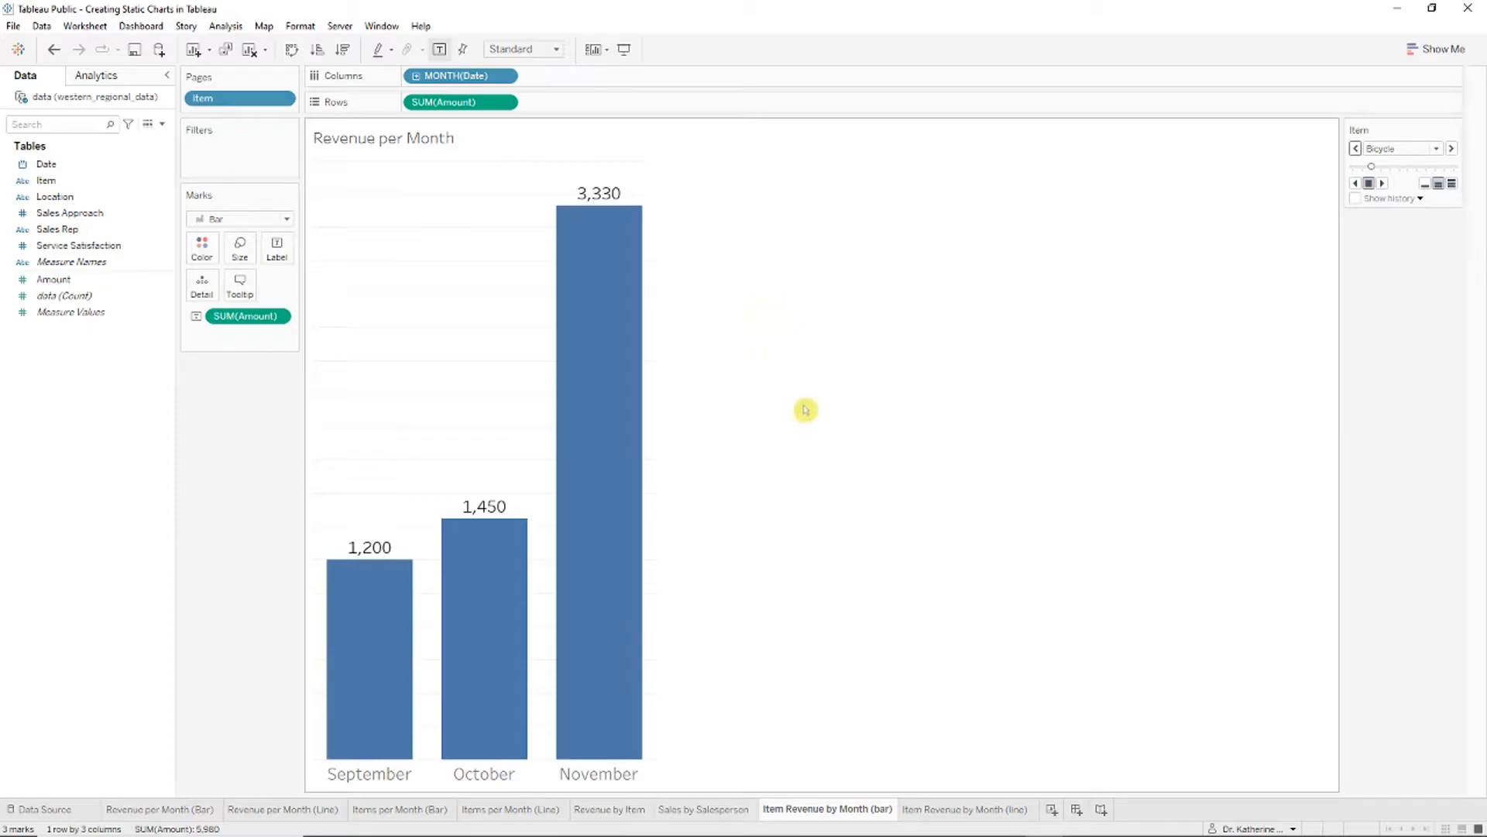
Step: Retitle the chart 'Revenue per Month for Bicycles' at 26 pt, then shrink and move its slide picture
{"action": "right_click", "coordinate": [438, 140]}
{"action": "left_click", "coordinate": [498, 153]}
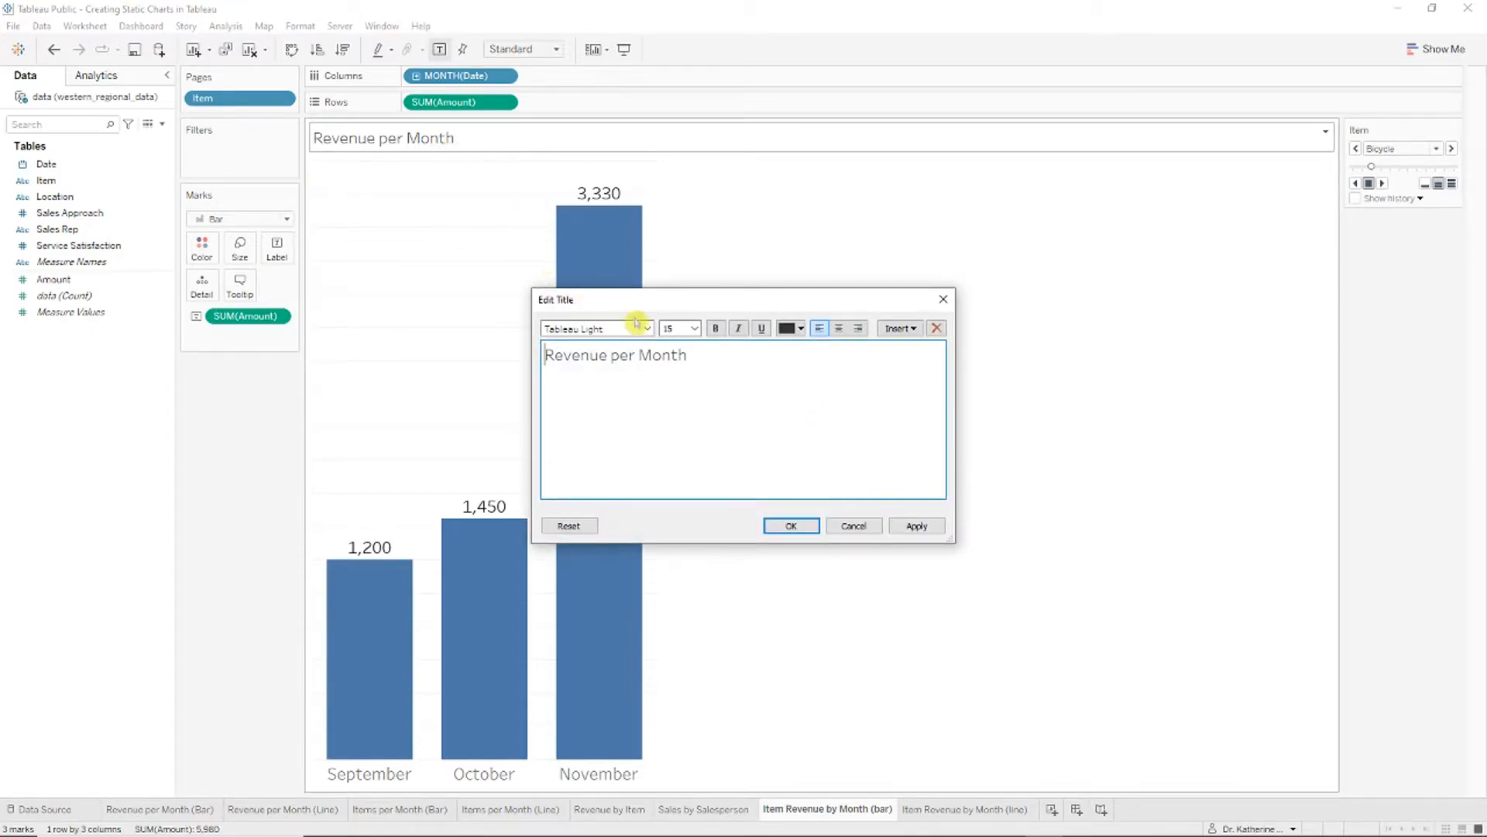
{"action": "key", "text": "ctrl+a"}
{"action": "left_click", "coordinate": [695, 327]}
{"action": "left_click", "coordinate": [688, 462]}
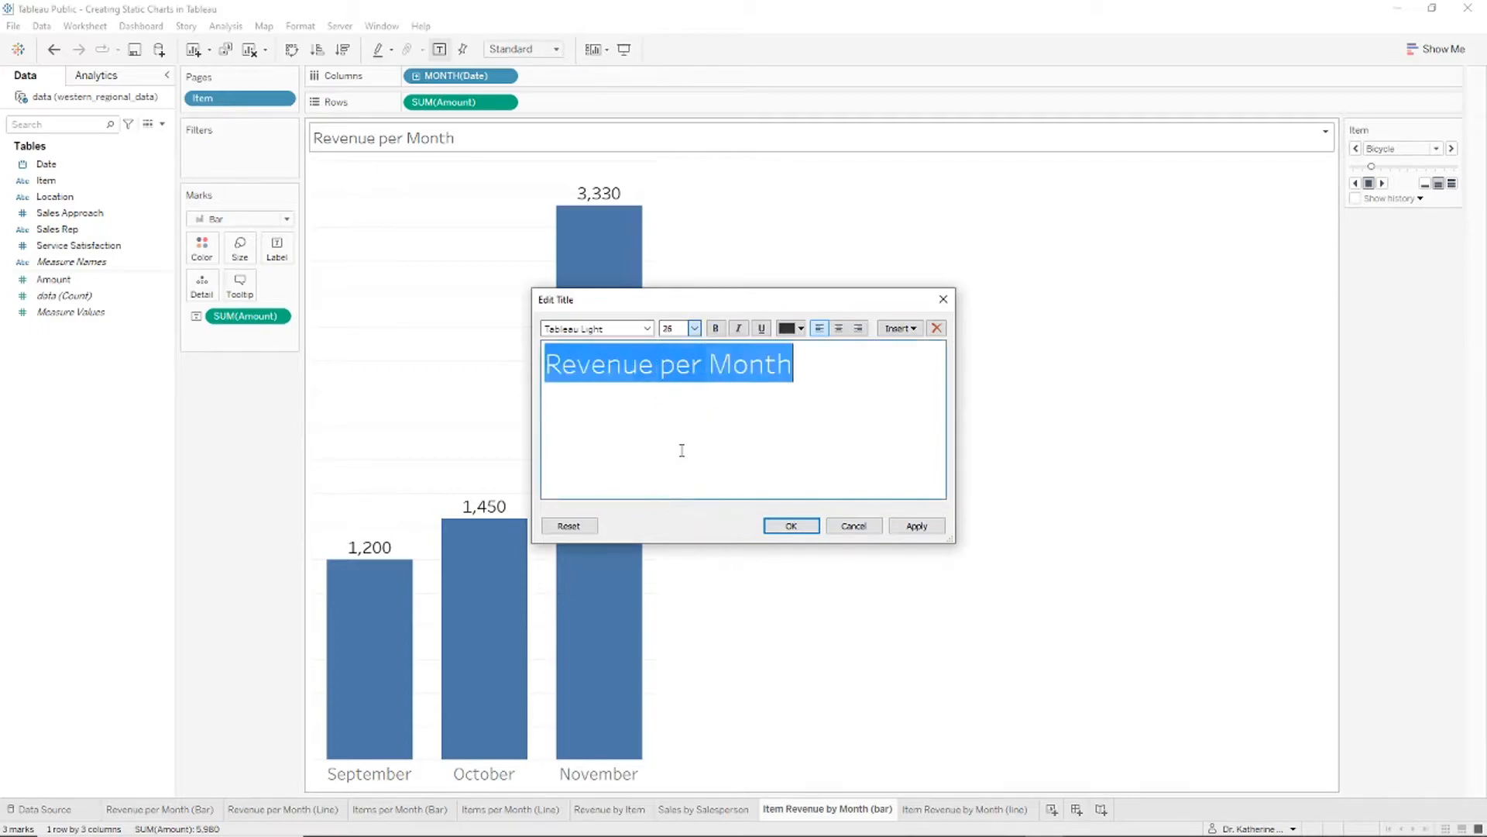
{"action": "left_click", "coordinate": [825, 362]}
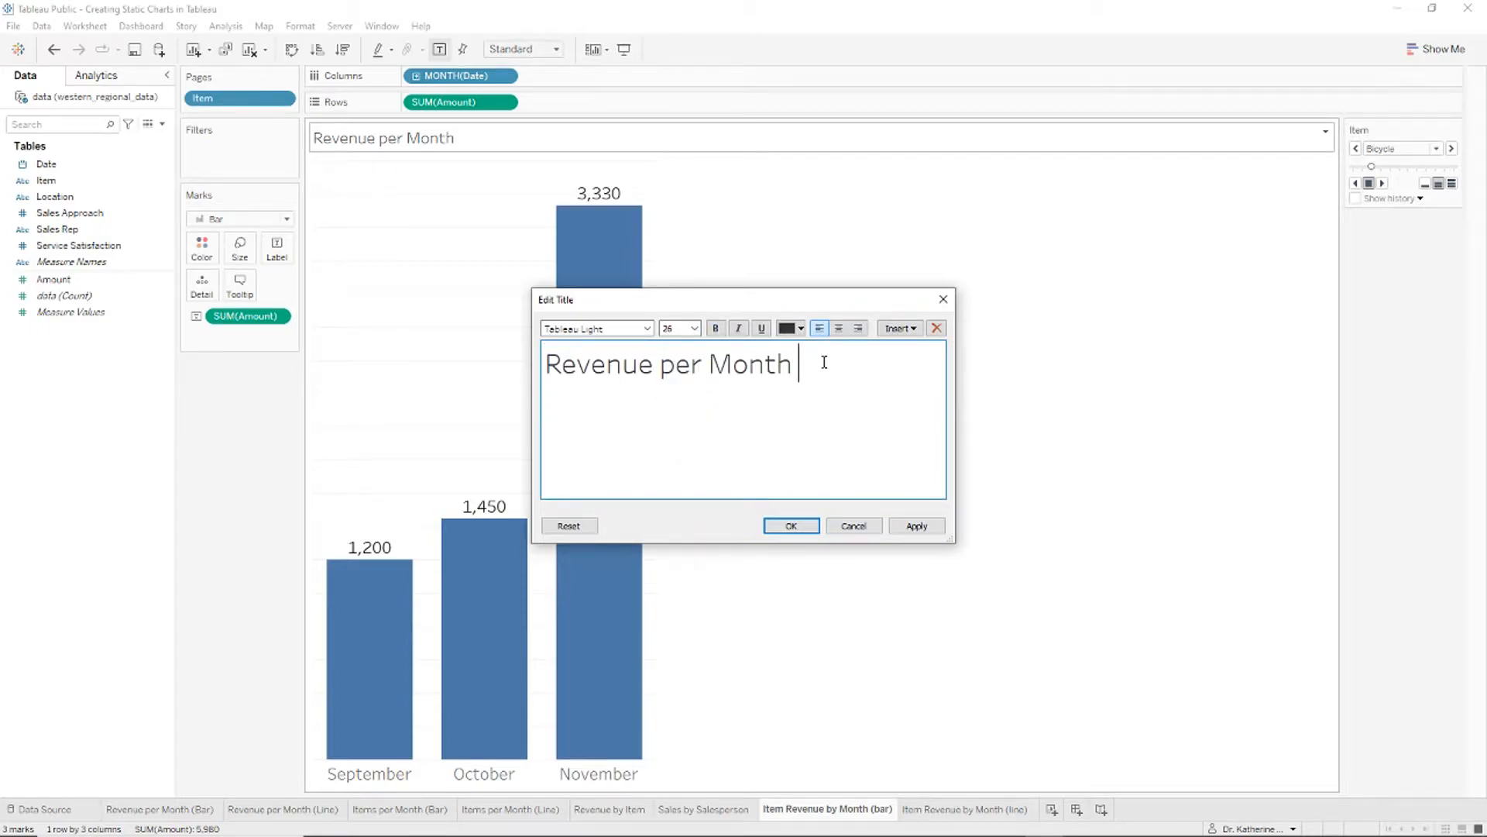
{"action": "type", "text": "for Bicycles"}
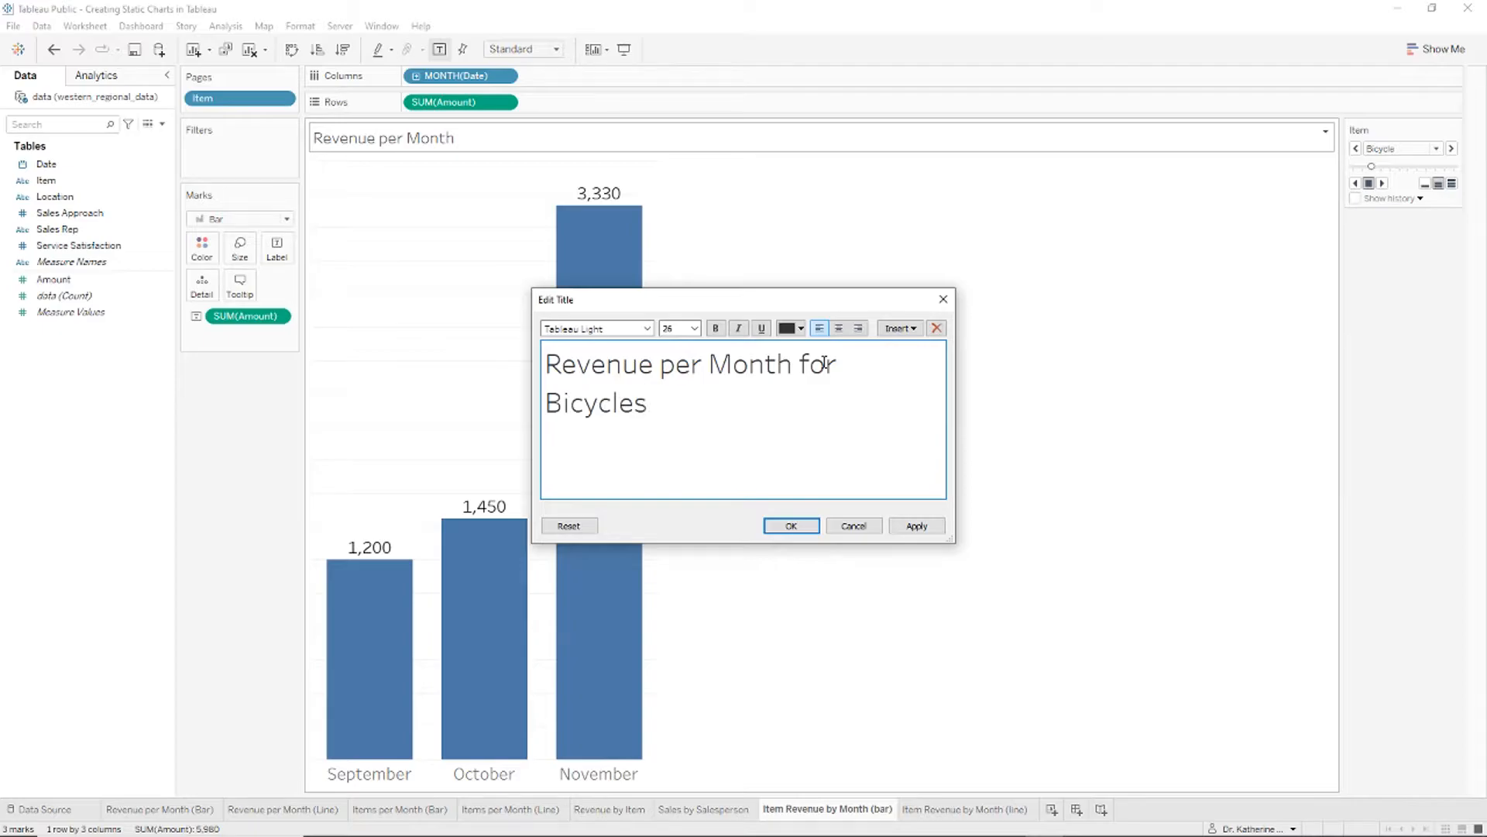
{"action": "left_click", "coordinate": [814, 526]}
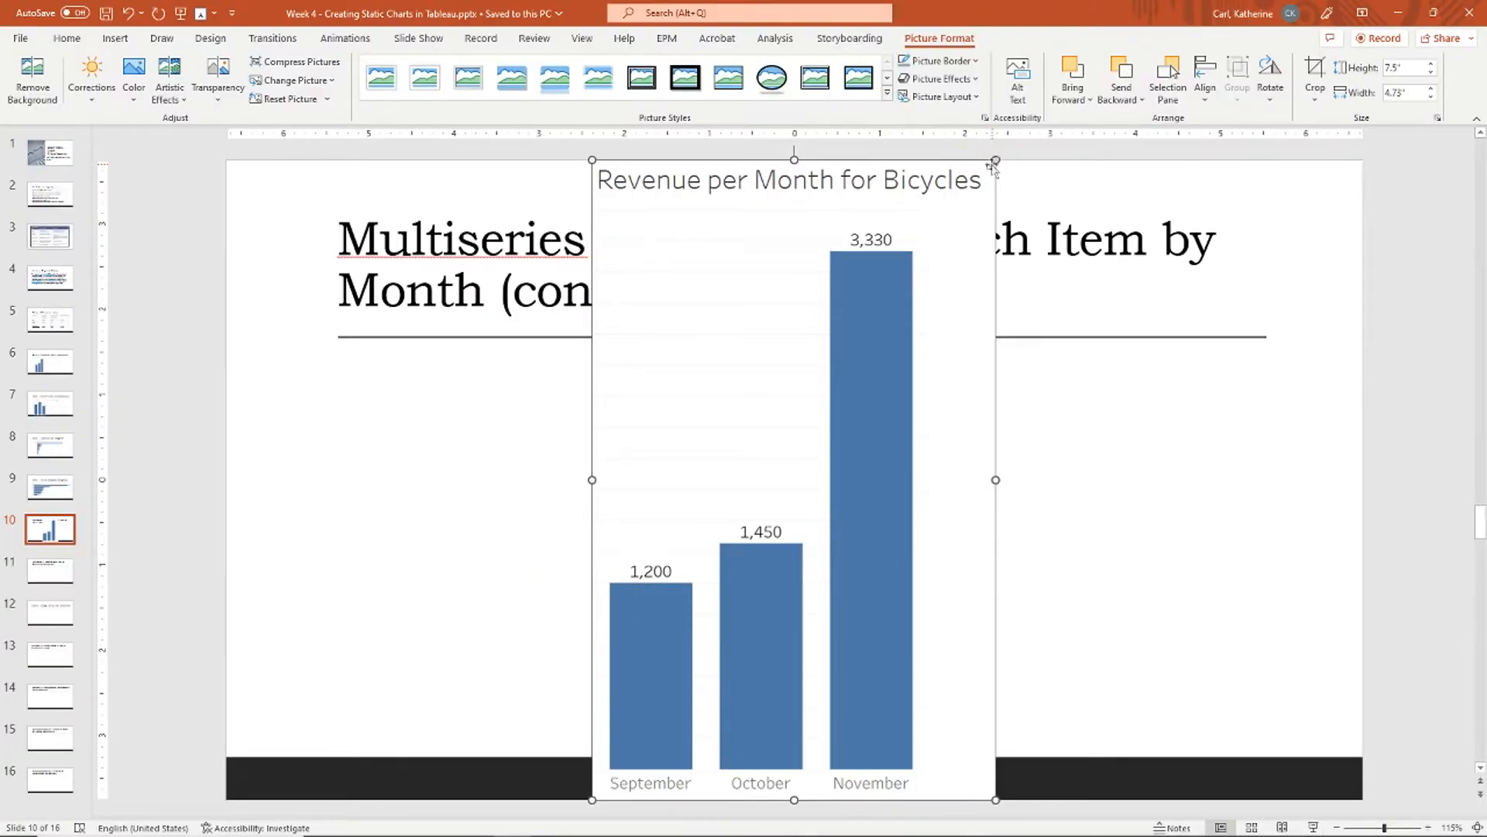
{"action": "left_click_drag", "start_coordinate": [891, 228], "coordinate": [843, 392]}
{"action": "left_click_drag", "start_coordinate": [856, 767], "coordinate": [663, 782]}
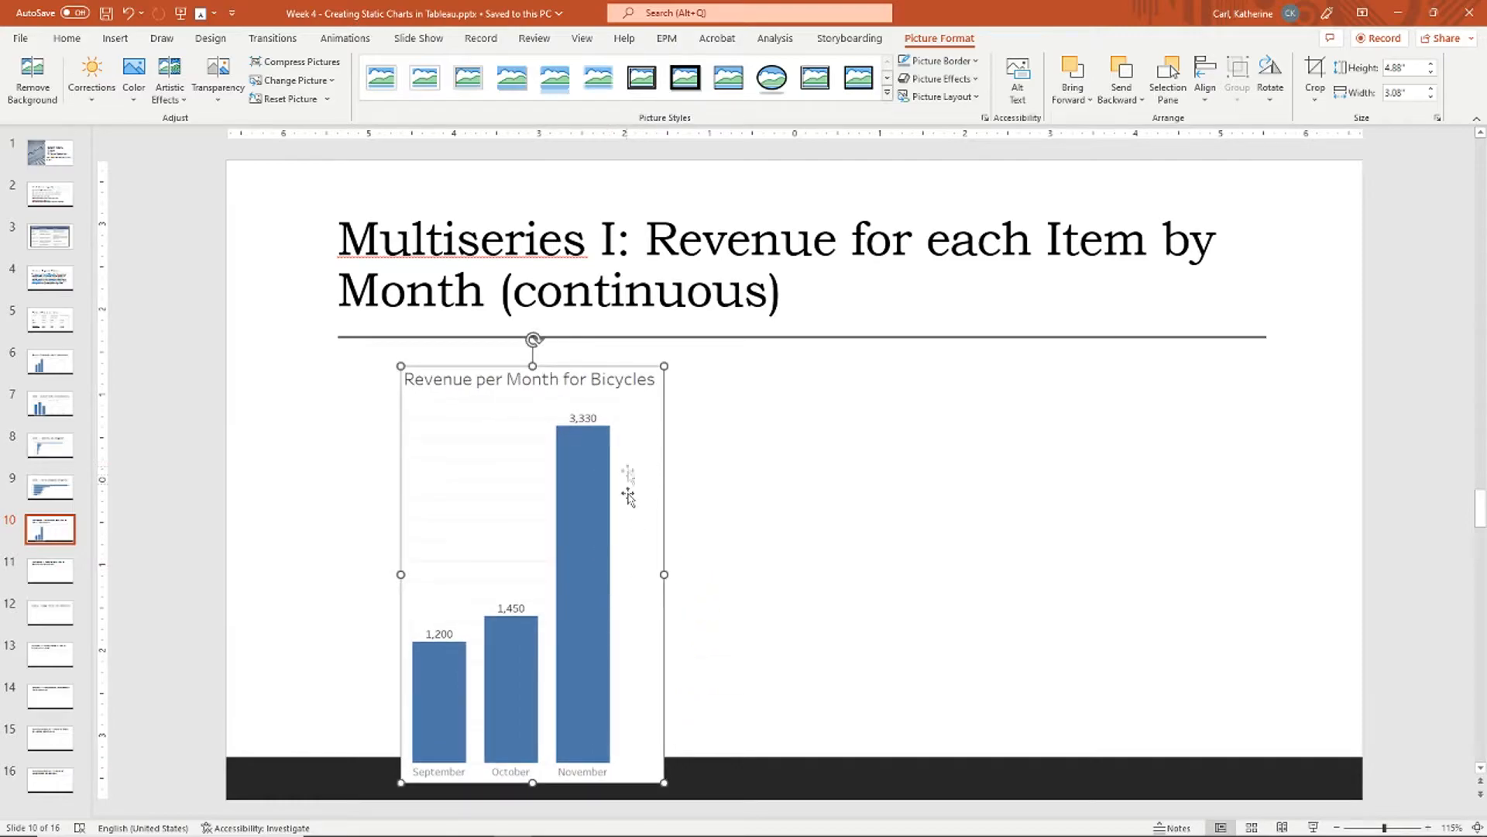
Step: Enlarge the bicycle chart picture slightly and place it under the Multiseries I slide title
{"action": "left_click_drag", "start_coordinate": [580, 449], "coordinate": [558, 439]}
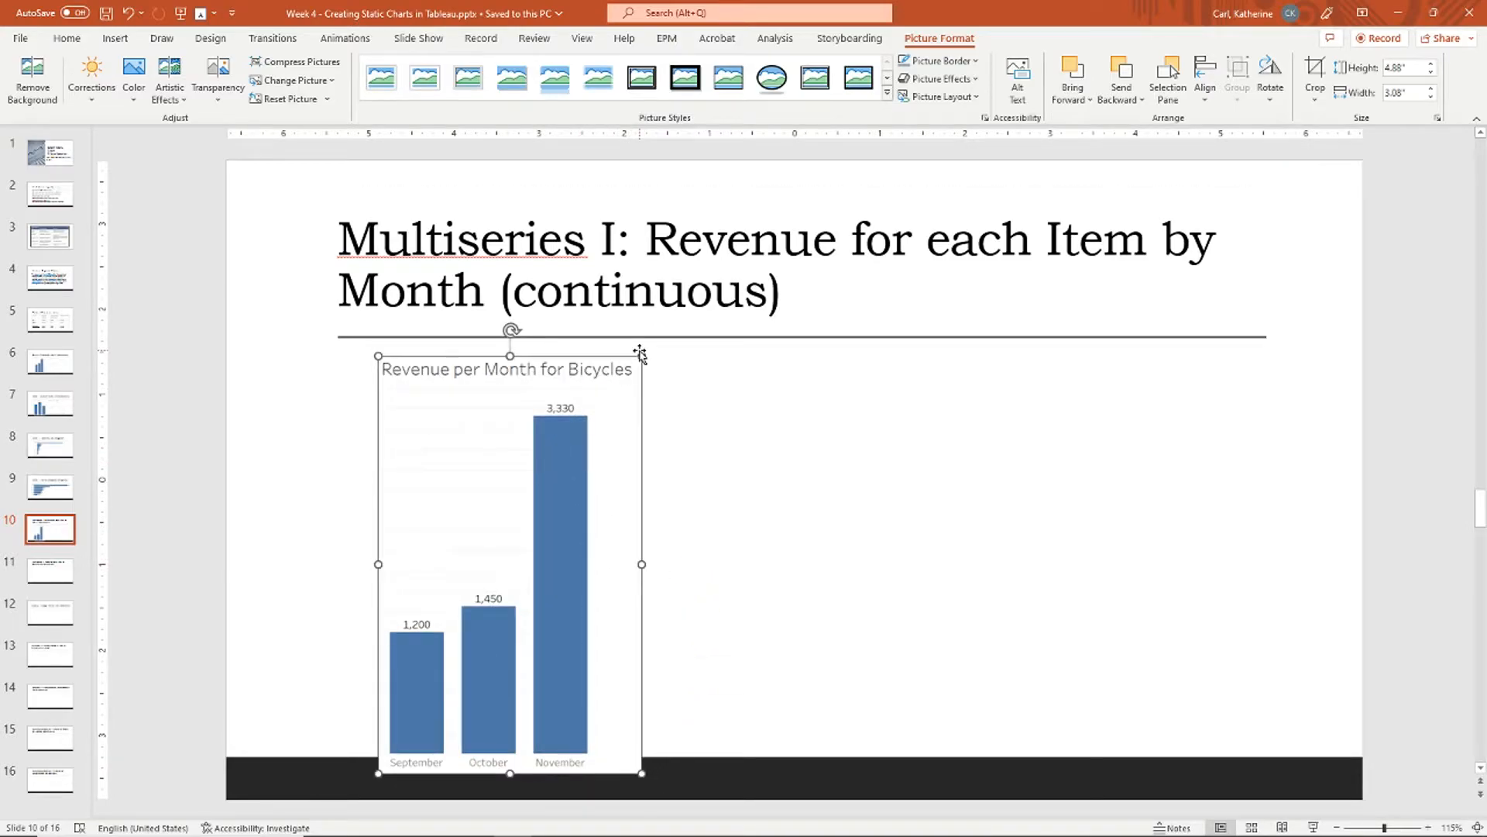
{"action": "left_click_drag", "start_coordinate": [641, 353], "coordinate": [648, 350]}
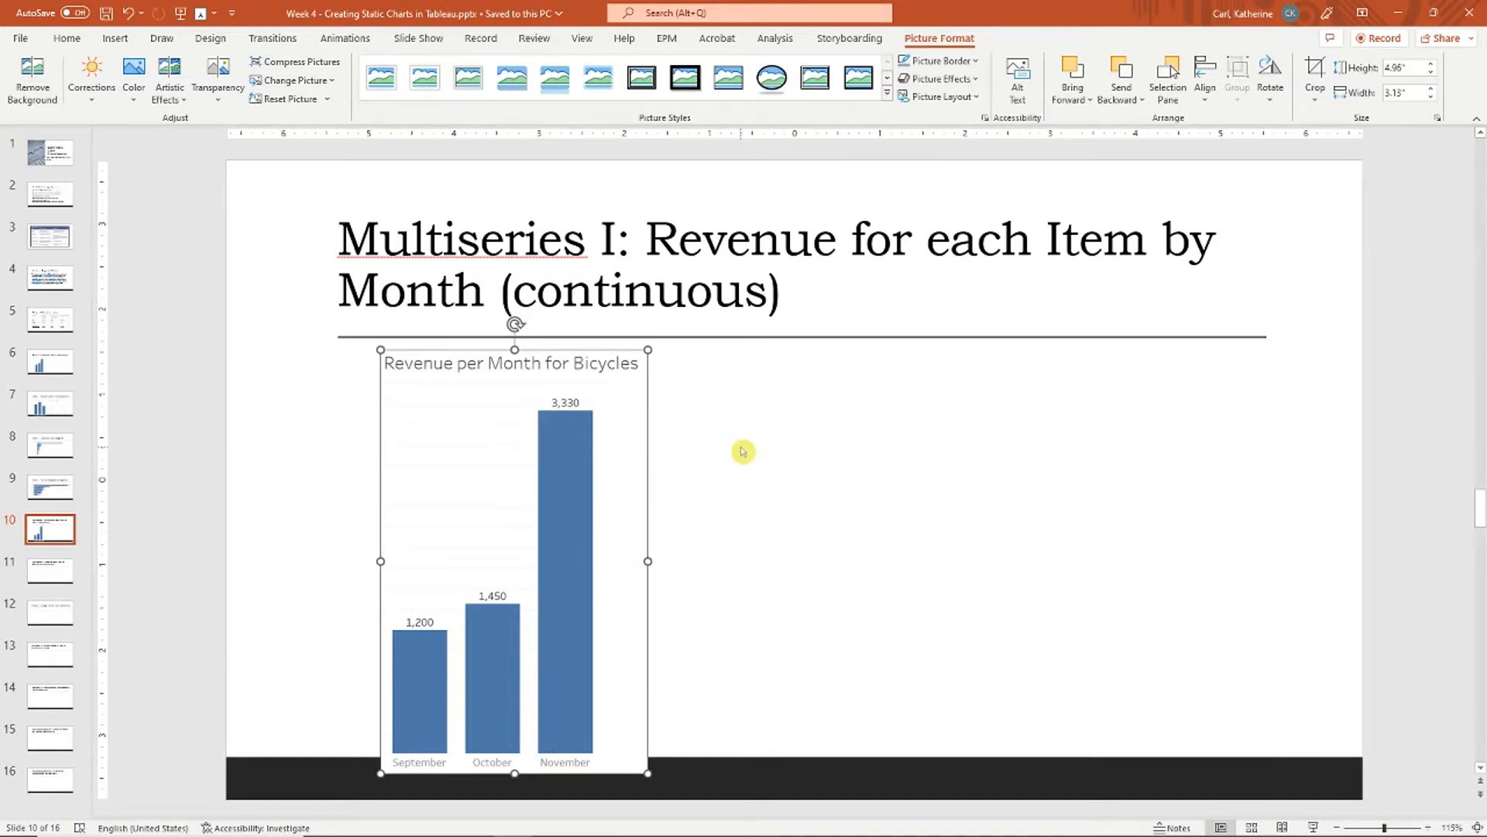
{"action": "key", "text": "alt+Tab"}
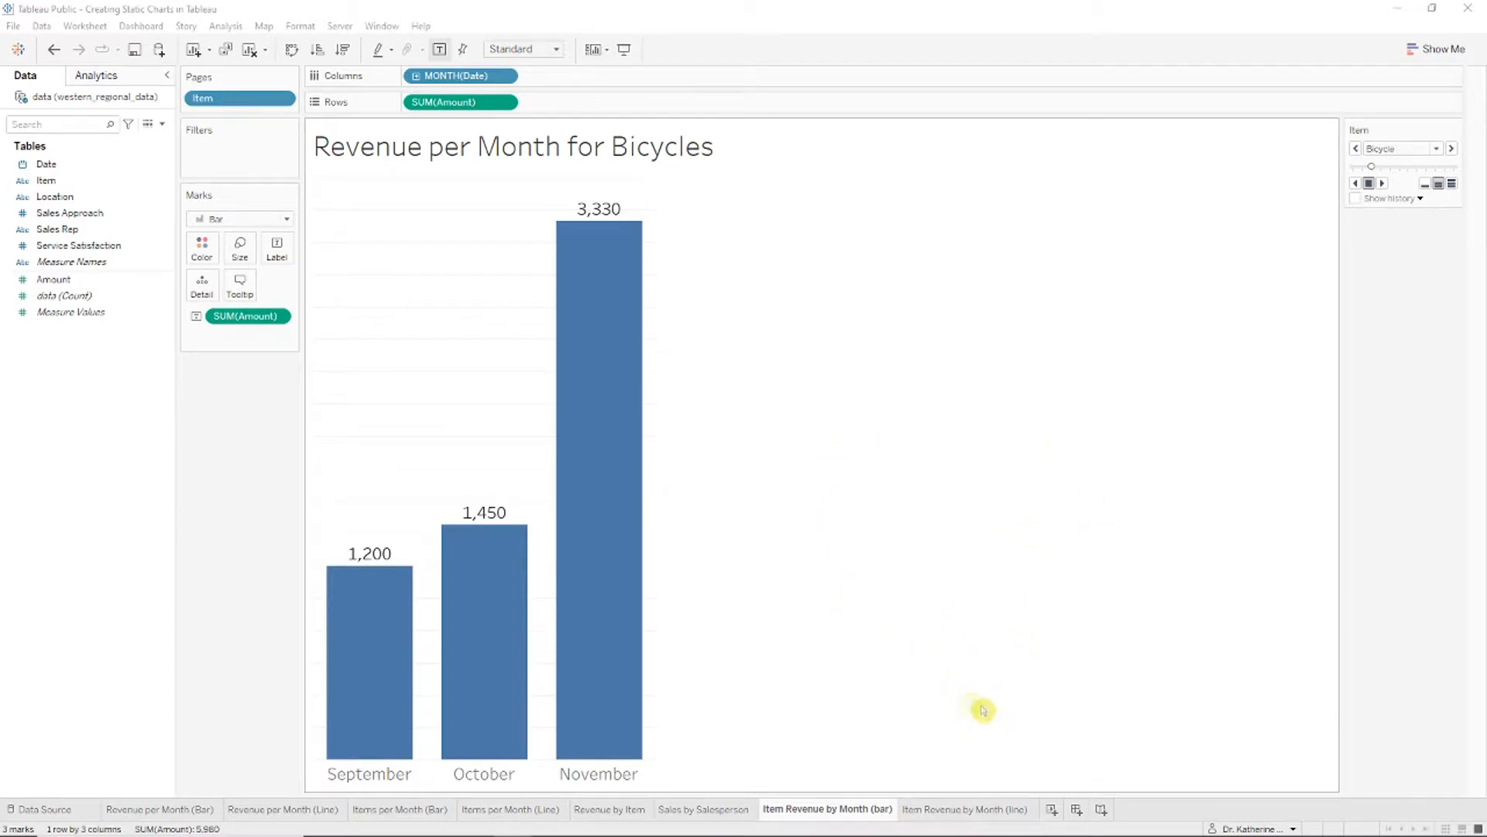
Step: On the Item Revenue by Month (line) sheet, give each item its own coloured line and widen the chart
{"action": "left_click", "coordinate": [967, 809]}
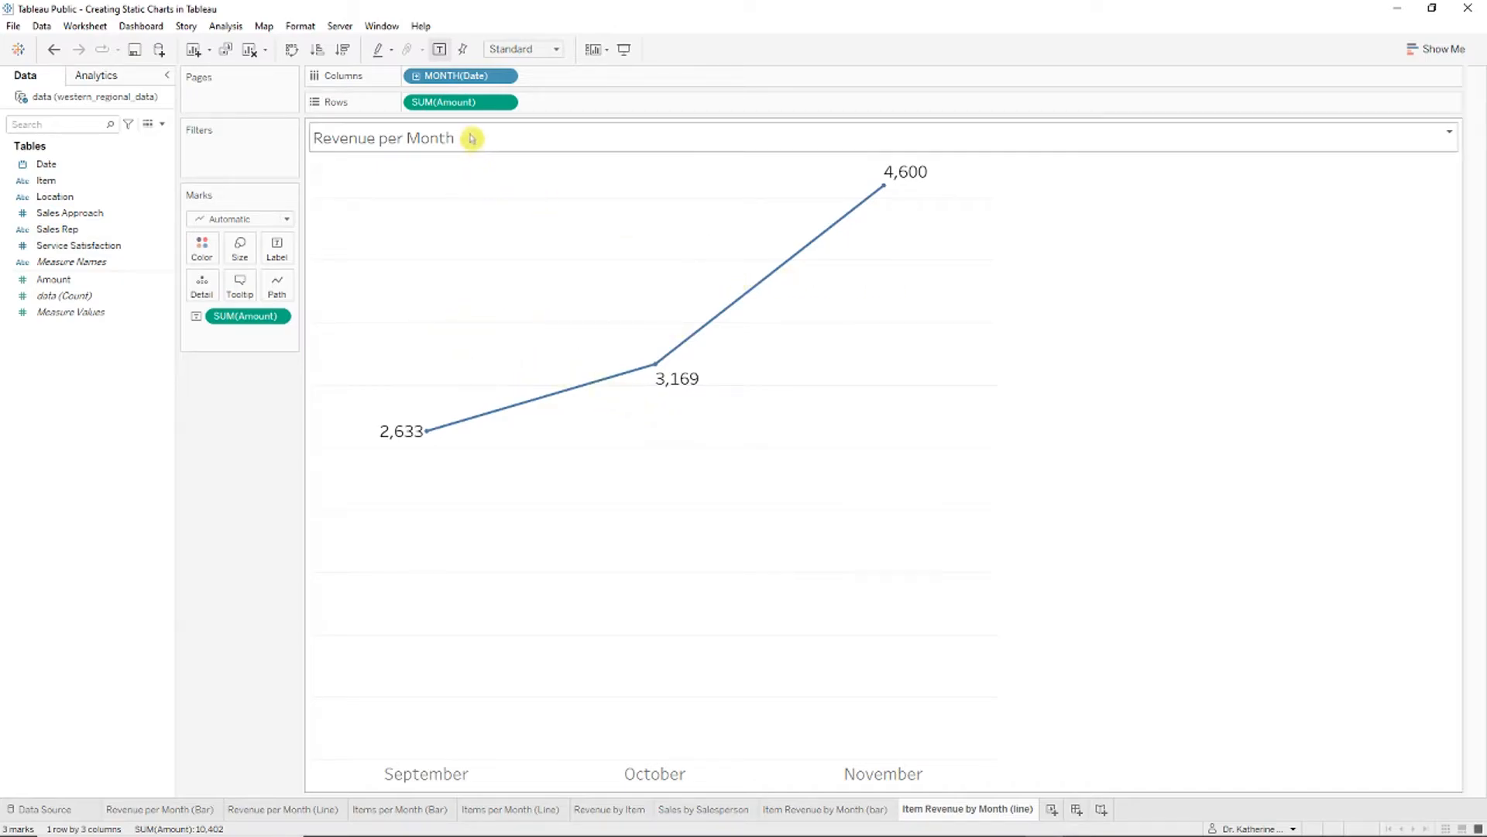
{"action": "mouse_move", "coordinate": [786, 265]}
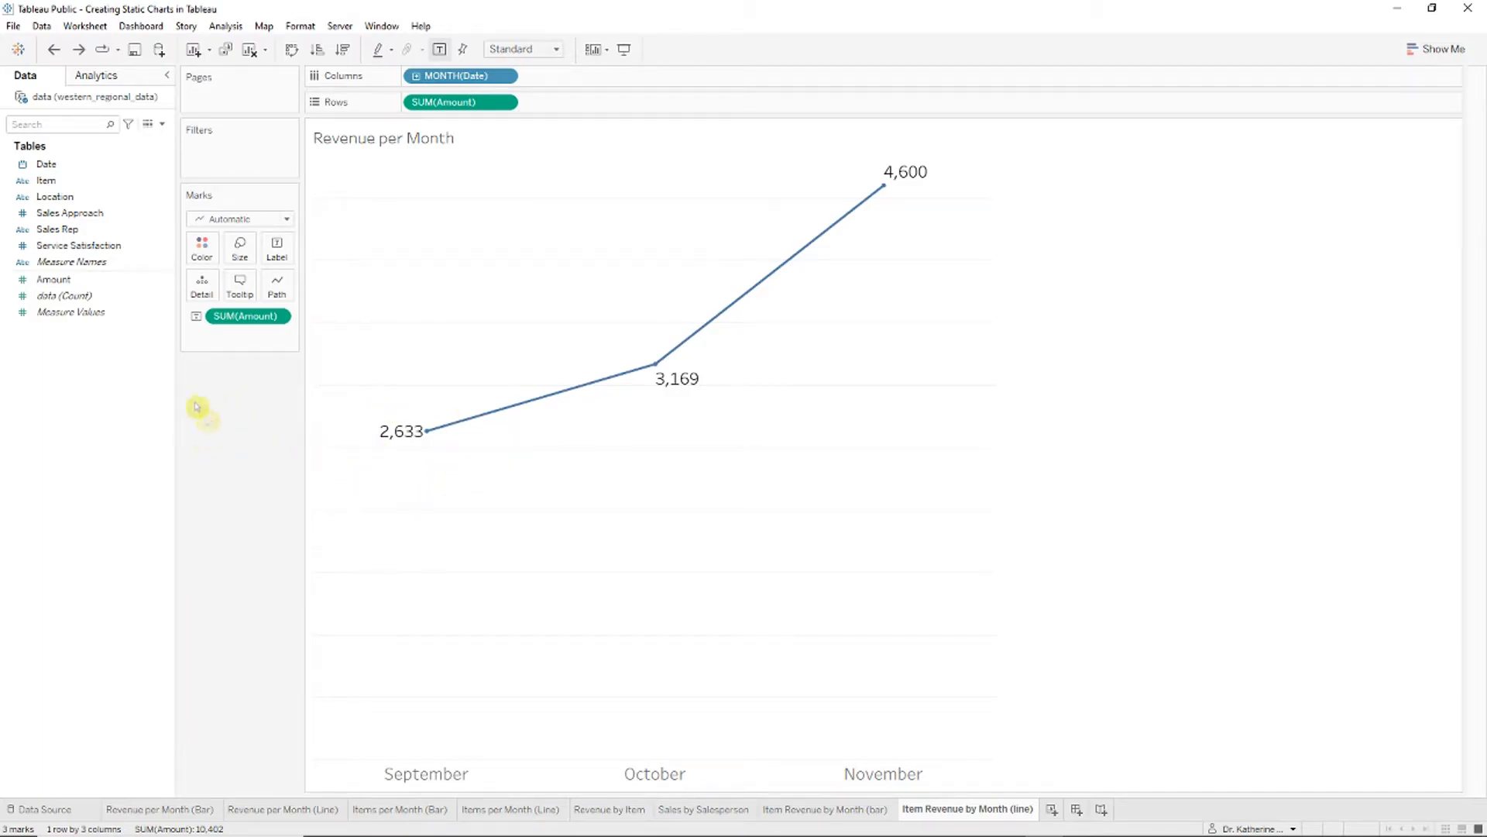
{"action": "left_click_drag", "start_coordinate": [48, 197], "coordinate": [201, 248]}
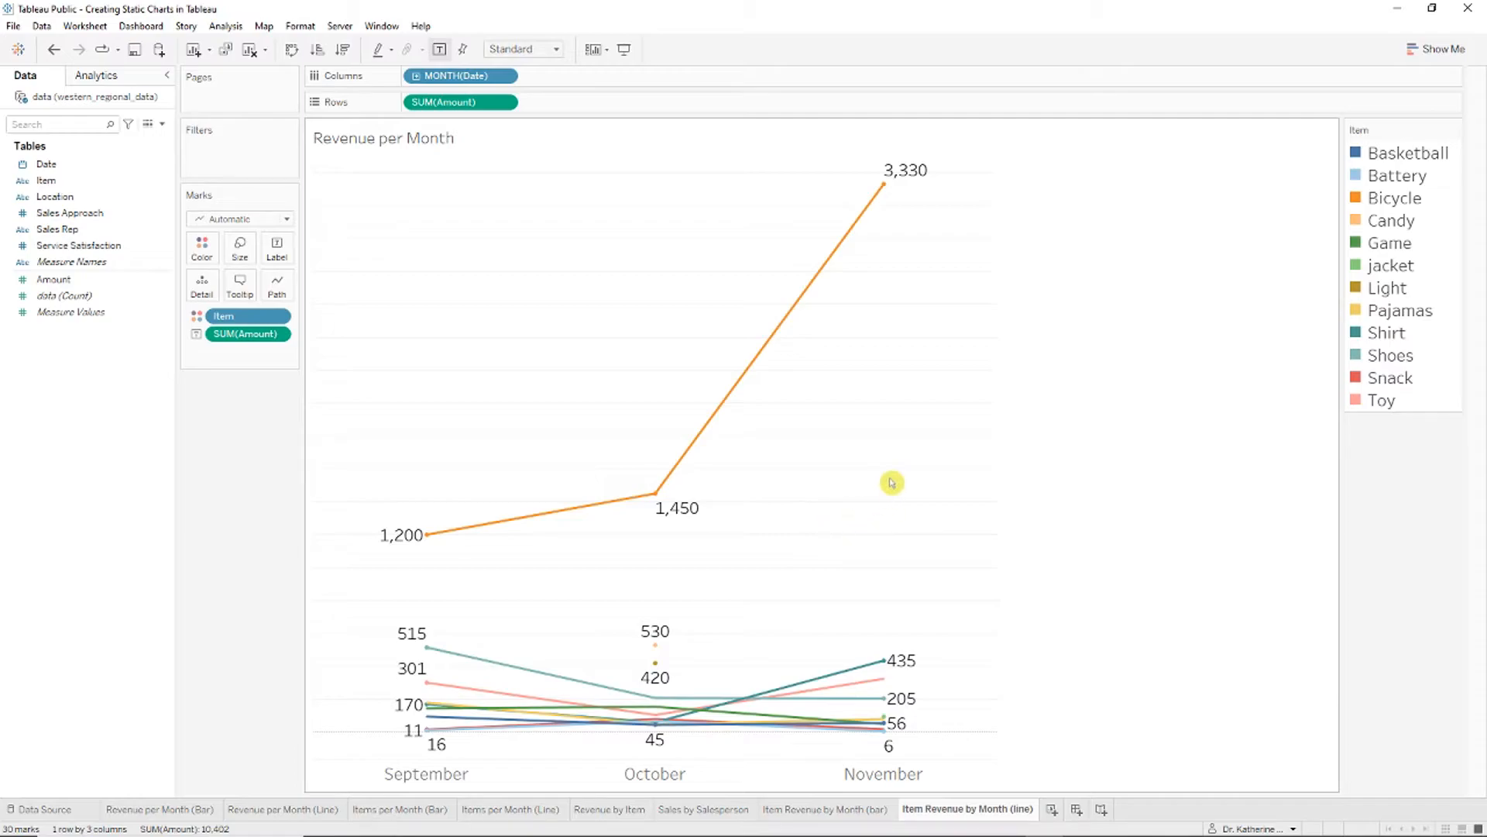
{"action": "left_click_drag", "start_coordinate": [998, 580], "coordinate": [1149, 579]}
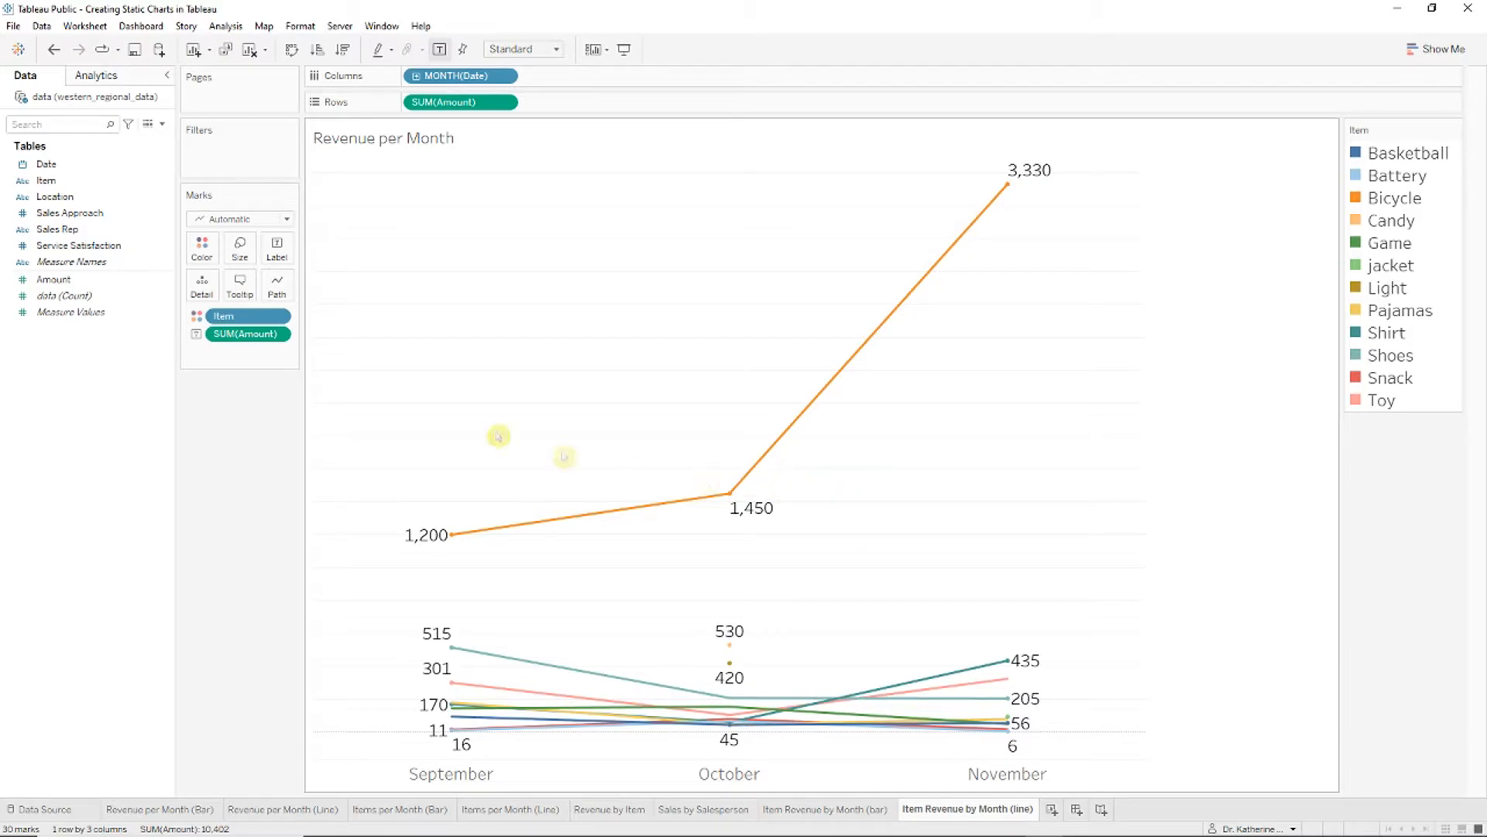
{"action": "left_click", "coordinate": [505, 102]}
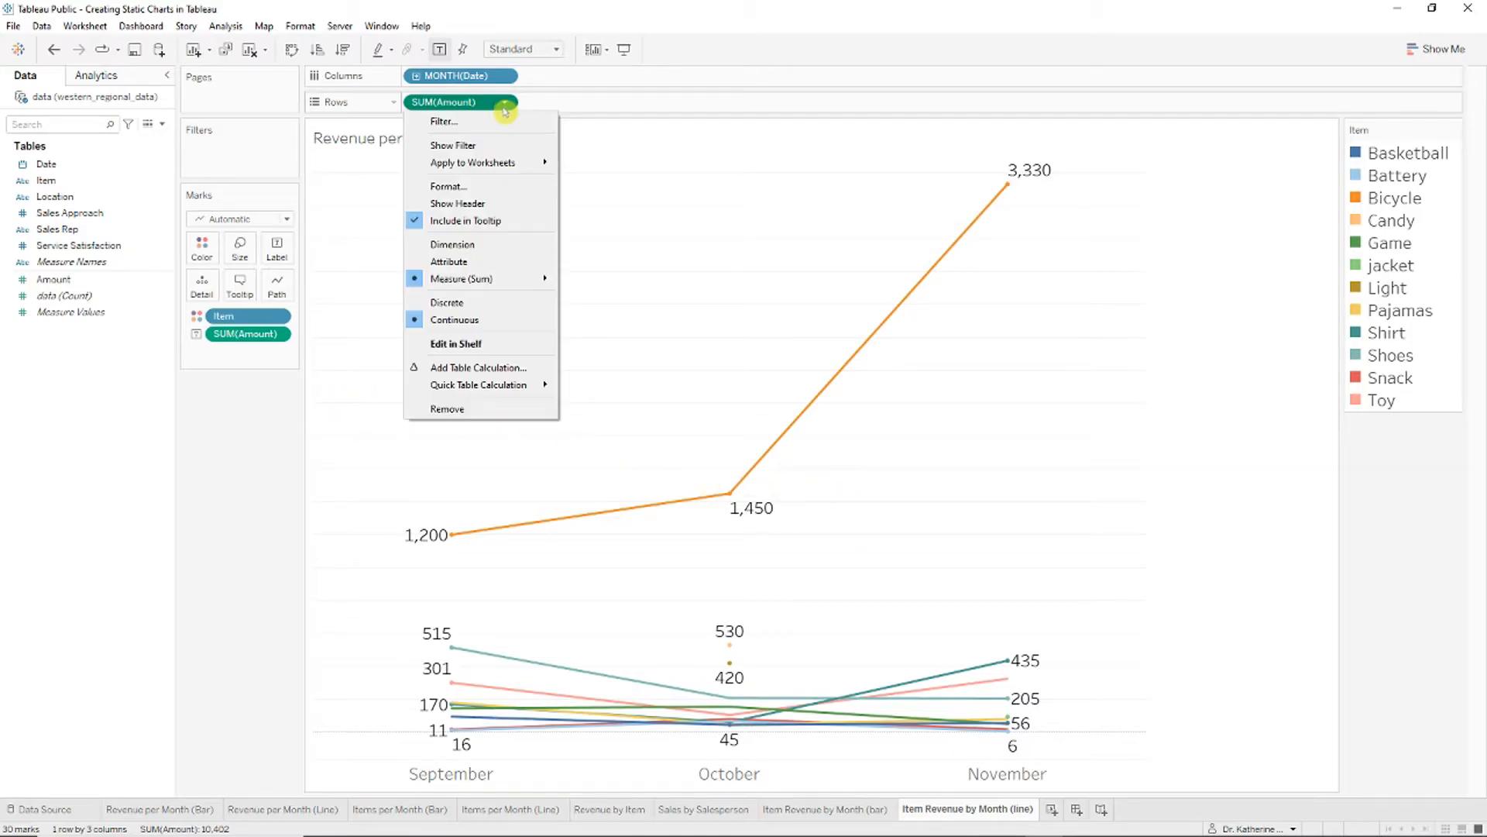
Step: Show the Amount axis on the line chart and select it
{"action": "left_click", "coordinate": [501, 203]}
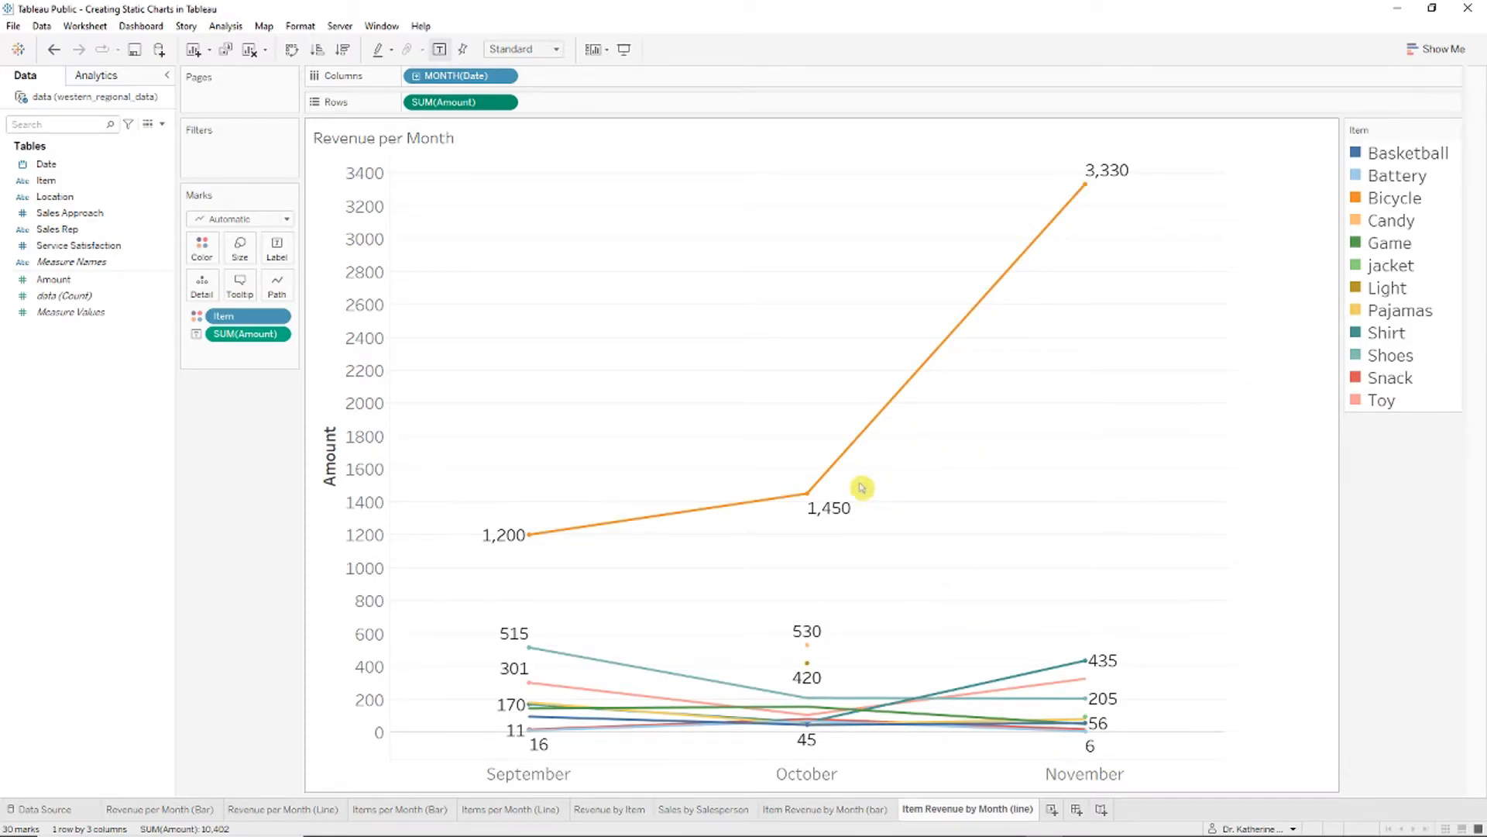
{"action": "mouse_move", "coordinate": [514, 541]}
{"action": "left_click", "coordinate": [360, 387]}
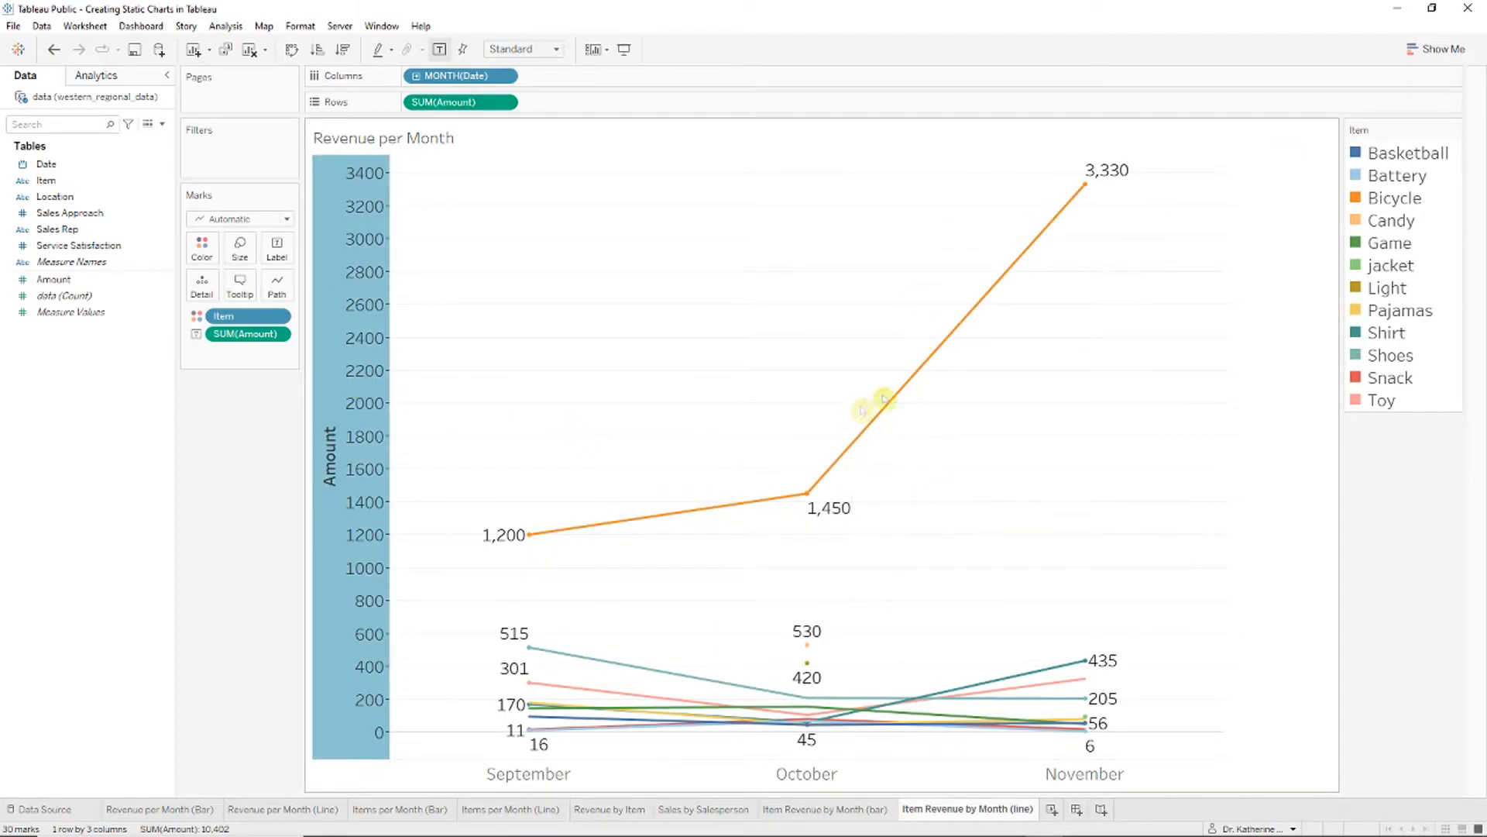
{"action": "mouse_move", "coordinate": [879, 411]}
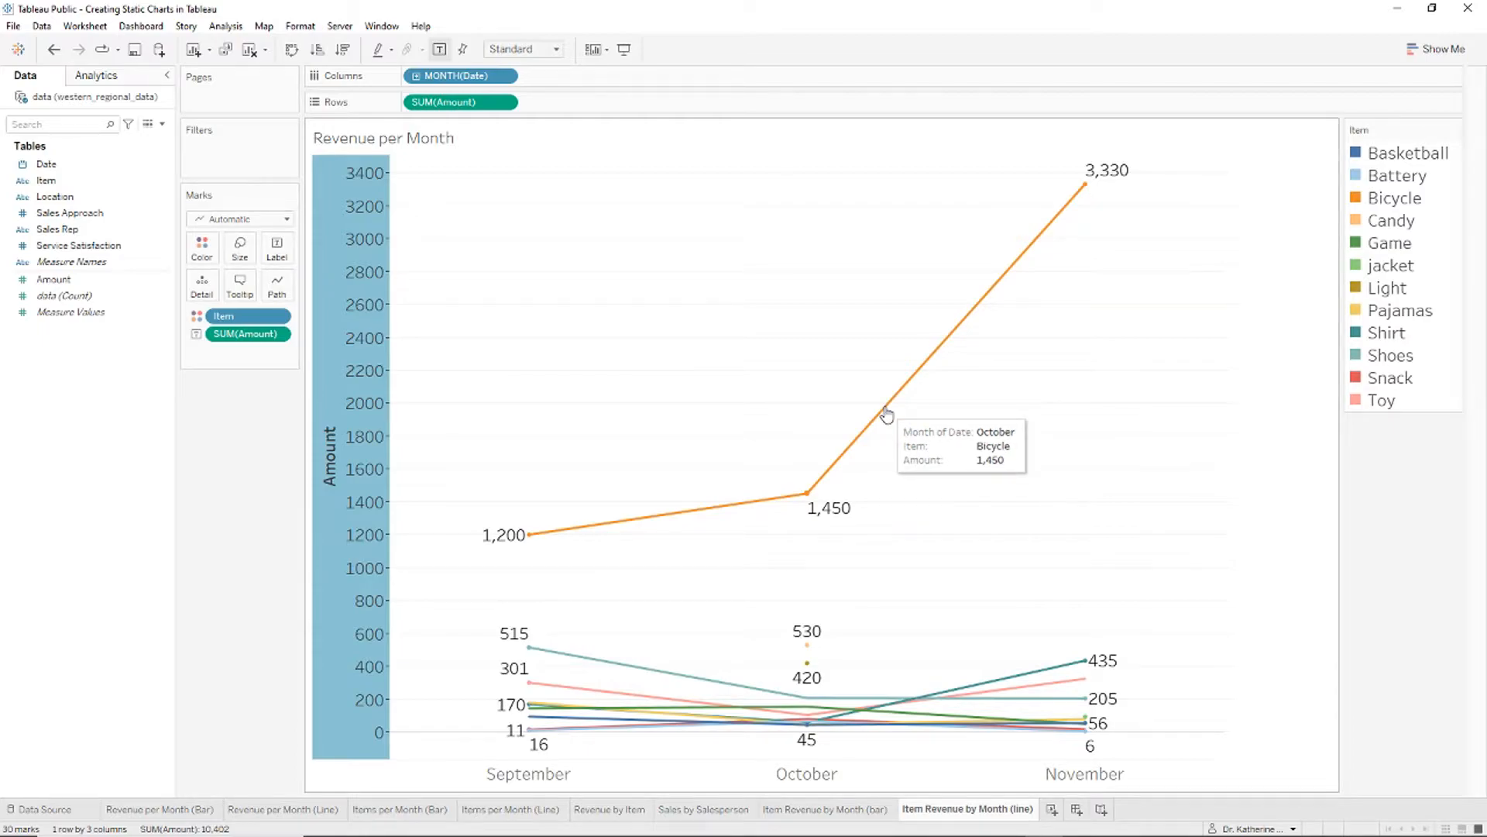
Step: Exclude the Bicycle October, September and November points so the axis rescales to 0–550
{"action": "right_click", "coordinate": [887, 411]}
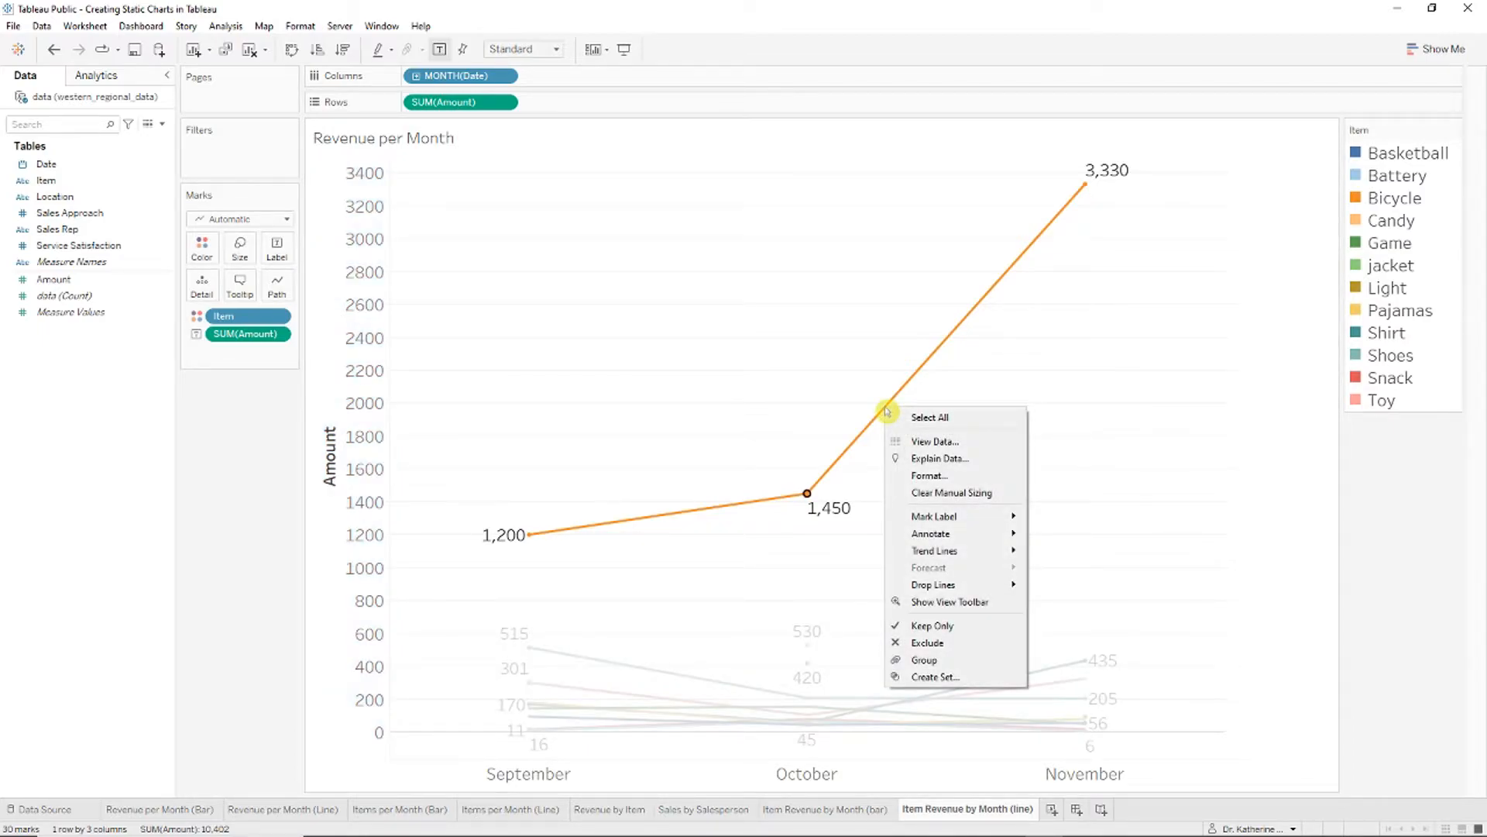
{"action": "left_click", "coordinate": [957, 643]}
{"action": "right_click", "coordinate": [530, 536]}
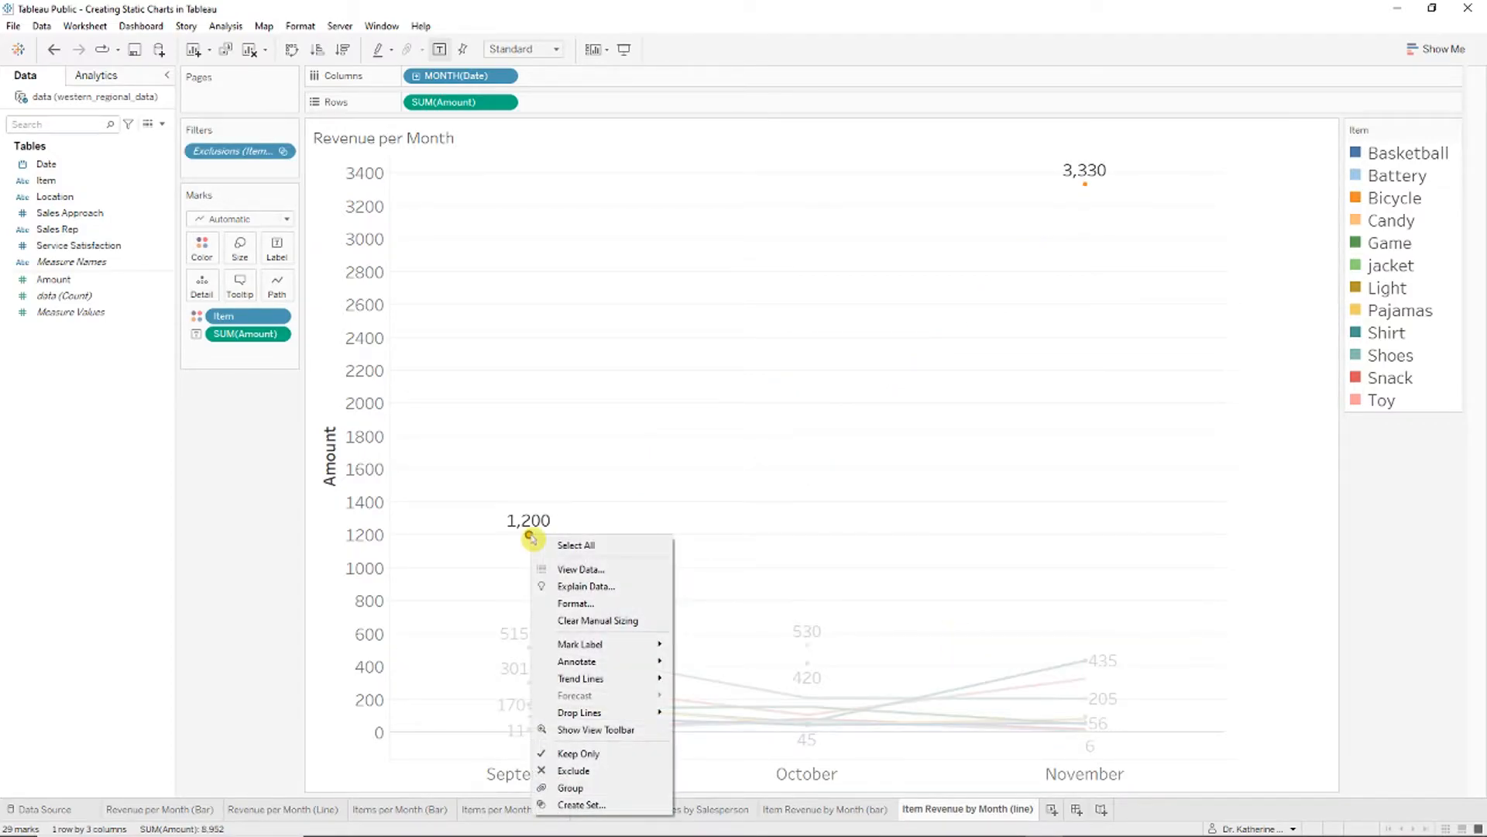
{"action": "left_click", "coordinate": [641, 770]}
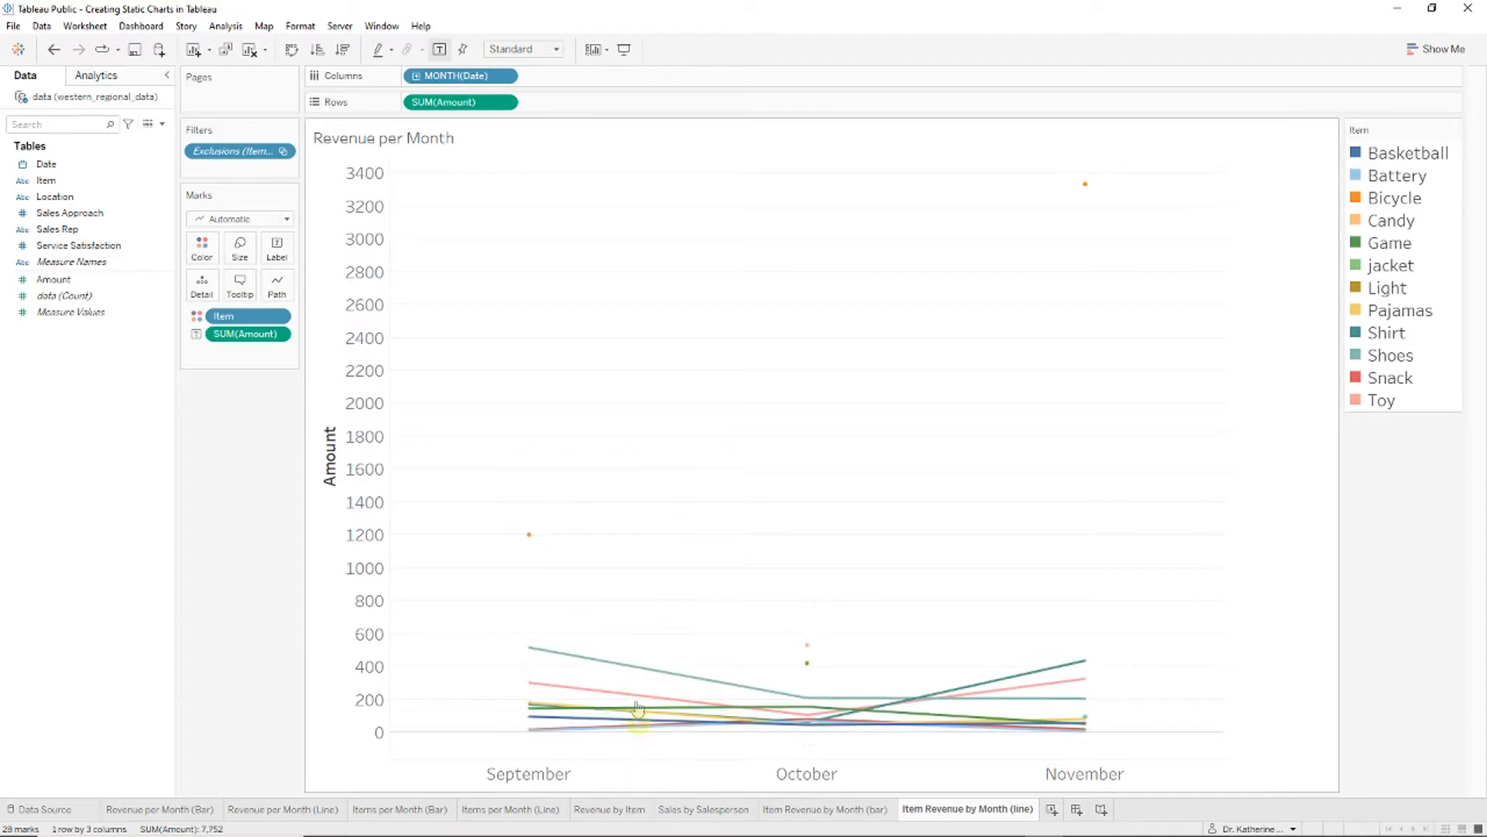
{"action": "right_click", "coordinate": [1086, 190]}
{"action": "left_click", "coordinate": [1123, 434]}
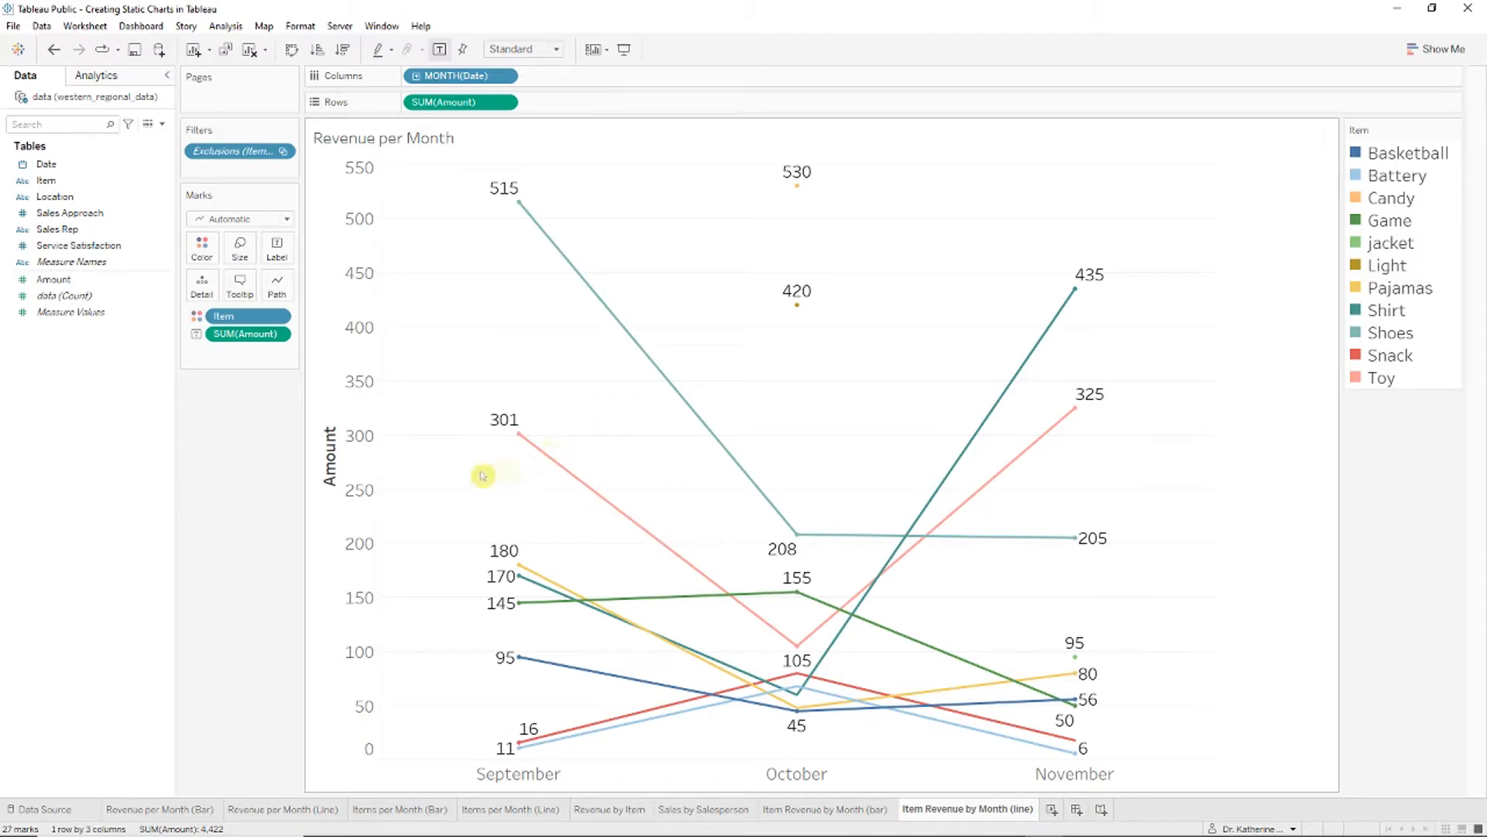
Step: Hide the Amount axis header, then undo the change
{"action": "left_click", "coordinate": [368, 470]}
{"action": "right_click", "coordinate": [368, 470]}
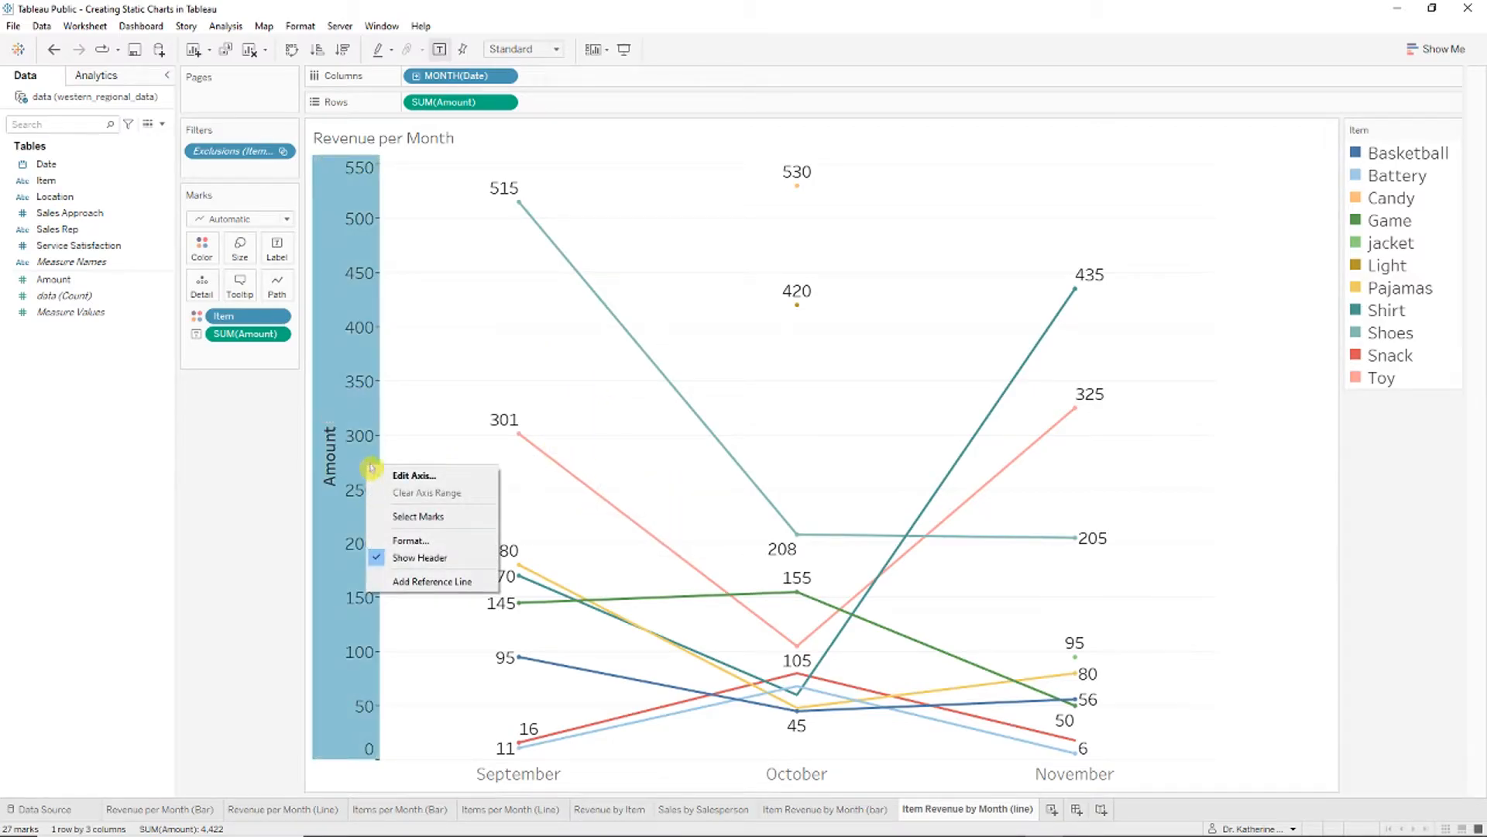
{"action": "left_click", "coordinate": [441, 557]}
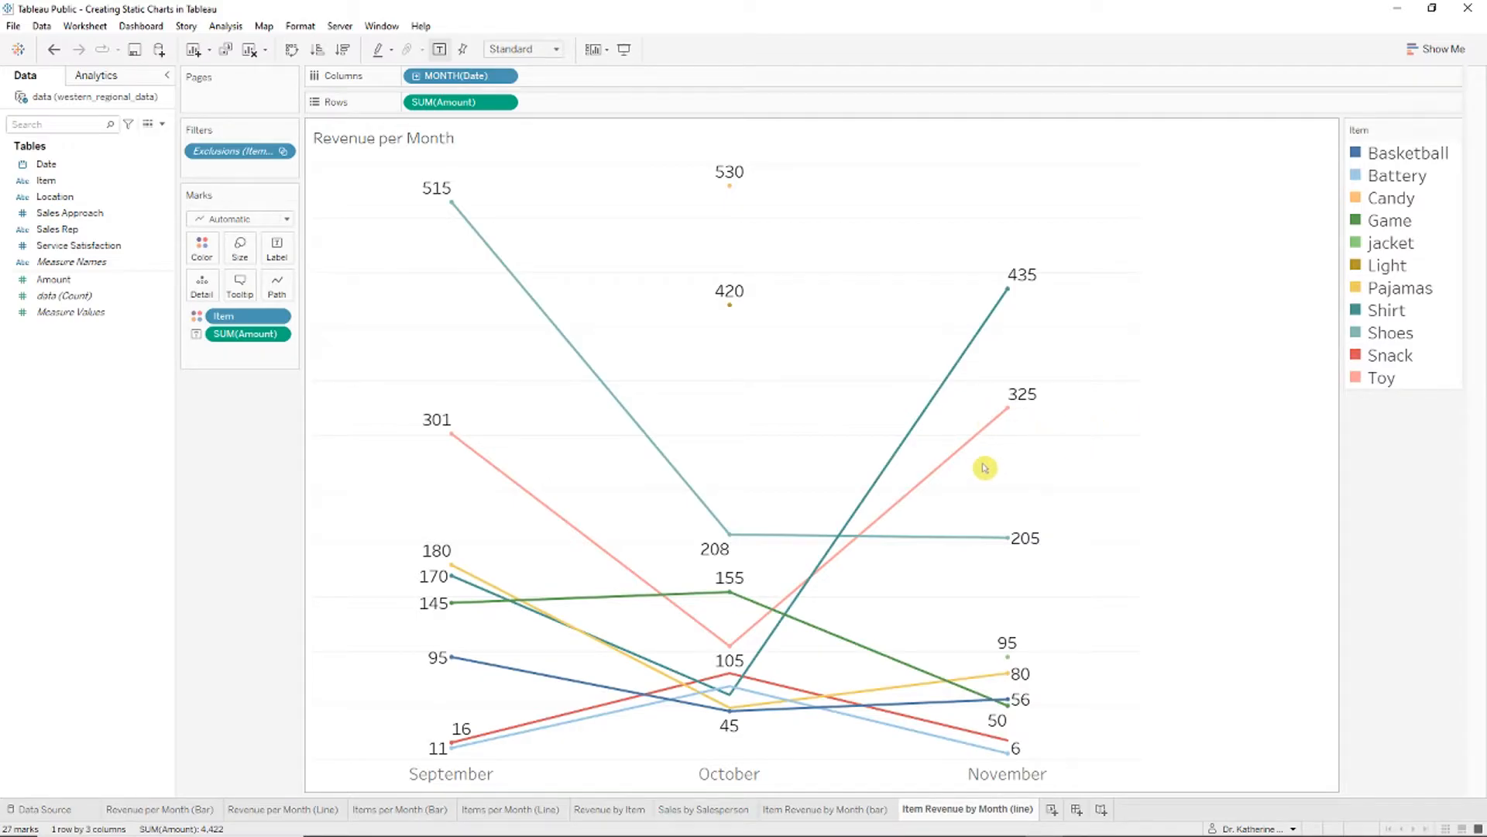
{"action": "key", "text": "ctrl+z"}
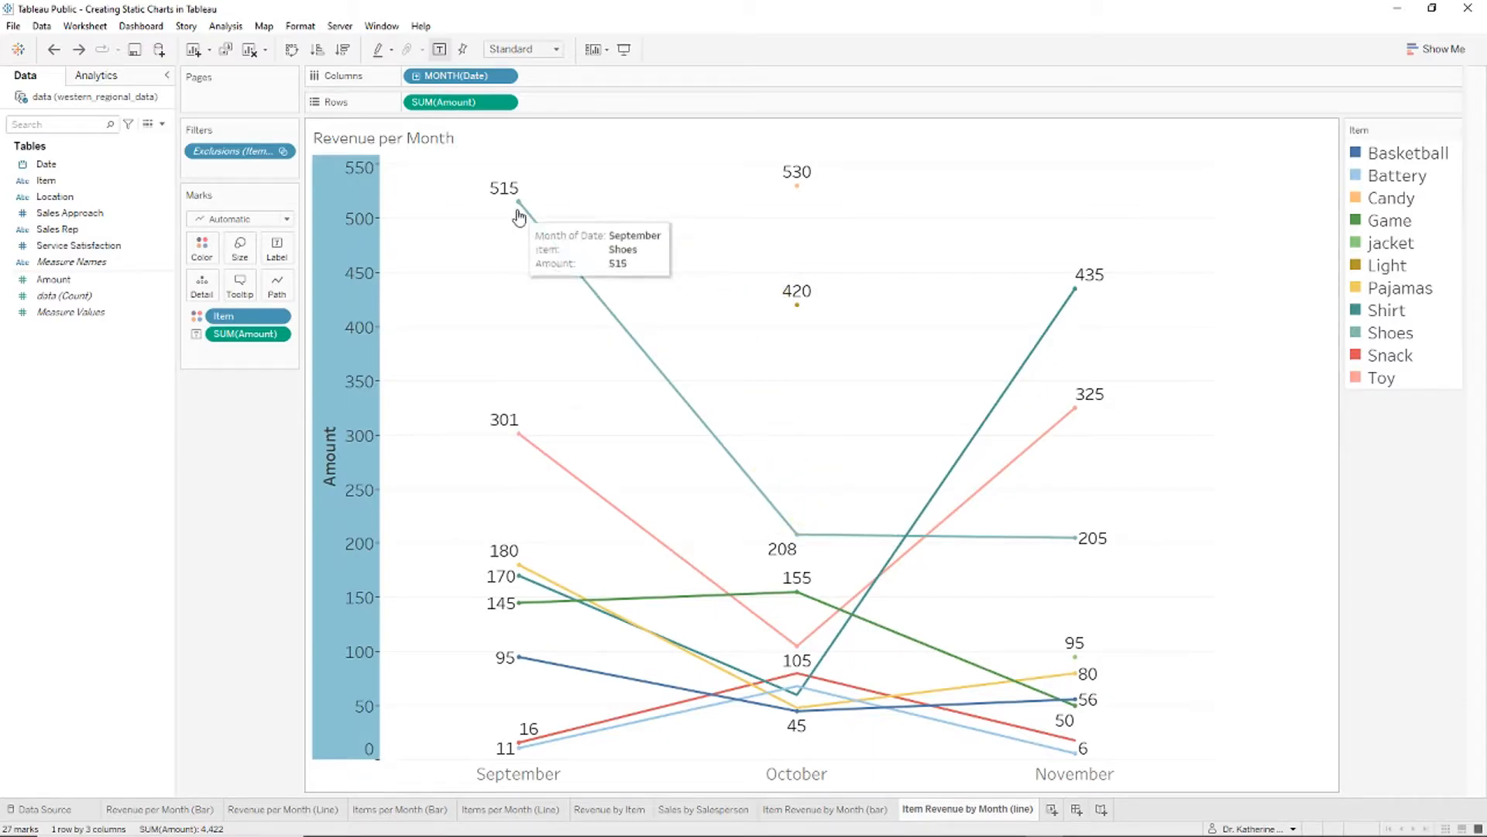
Step: Replace the amount labels with each line's Item name
{"action": "left_click_drag", "start_coordinate": [256, 338], "coordinate": [120, 365]}
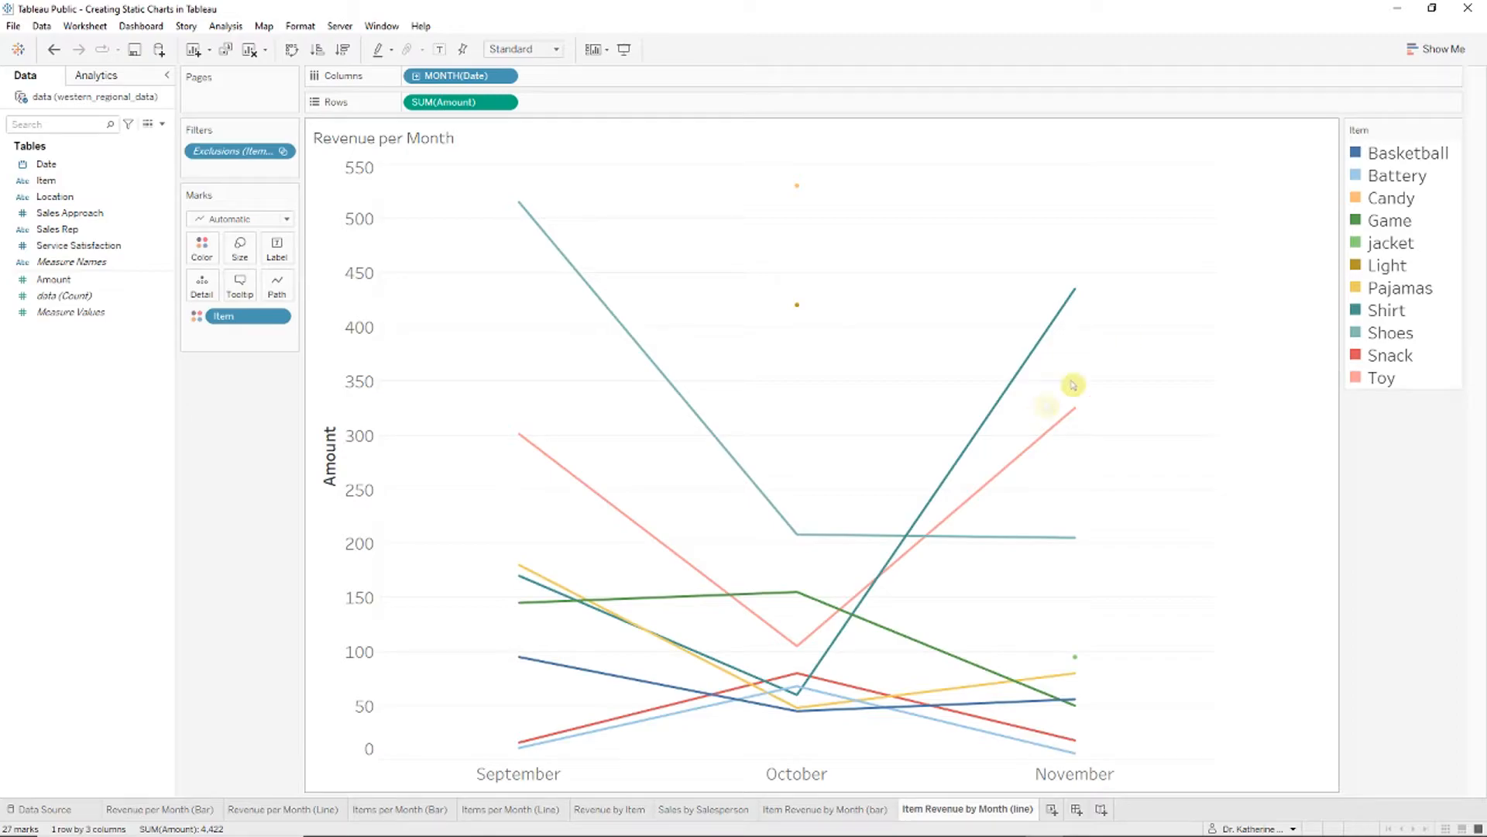
{"action": "left_click_drag", "start_coordinate": [46, 180], "coordinate": [276, 260]}
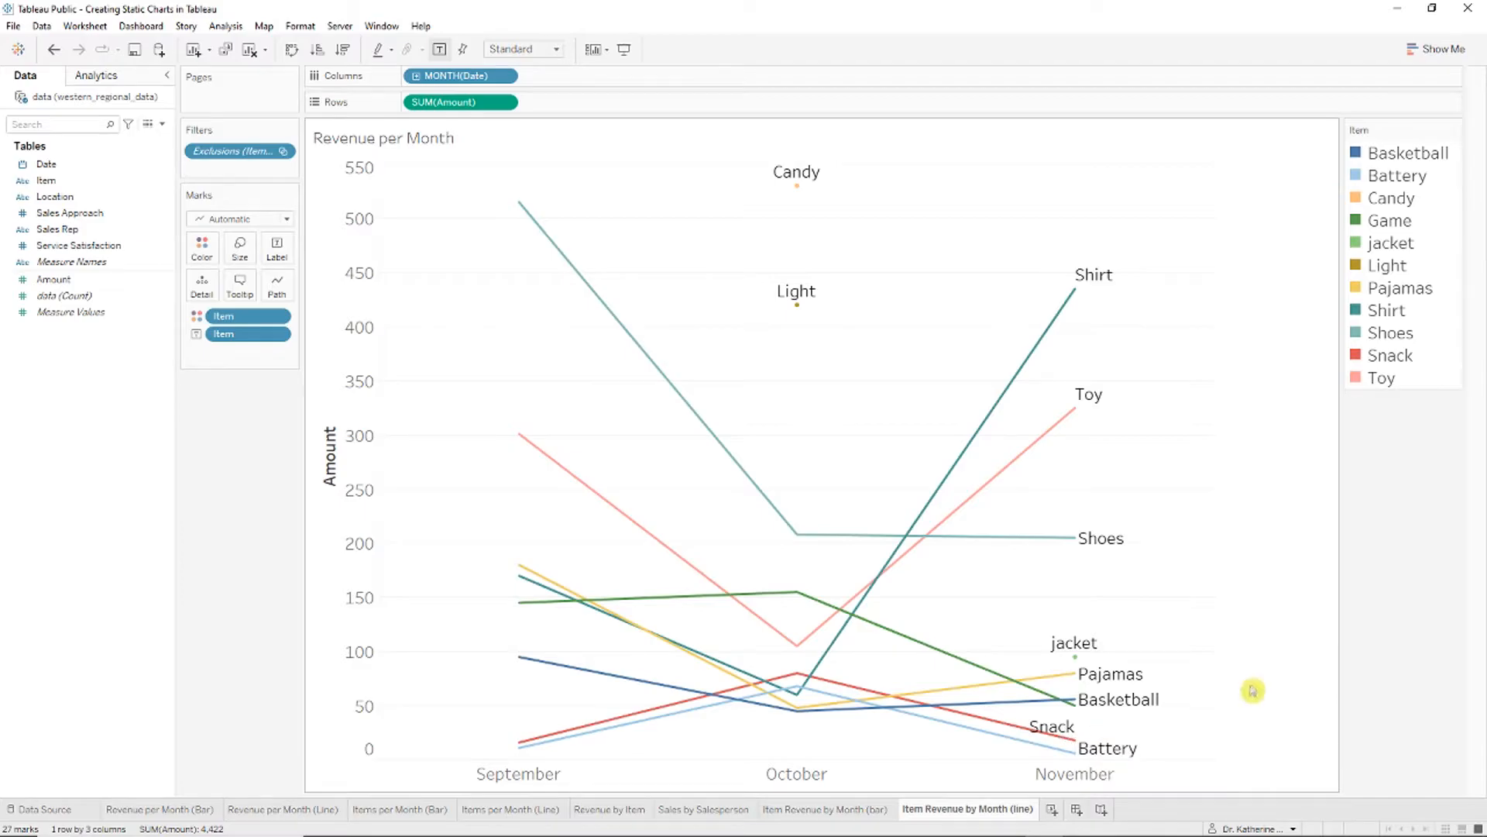
{"action": "left_click", "coordinate": [1081, 735]}
{"action": "left_click", "coordinate": [1152, 667]}
{"action": "left_click", "coordinate": [1082, 726]}
{"action": "left_click", "coordinate": [433, 140]}
Step: Enlarge the font of the 'Revenue per Month by Item' chart title
{"action": "right_click", "coordinate": [444, 144]}
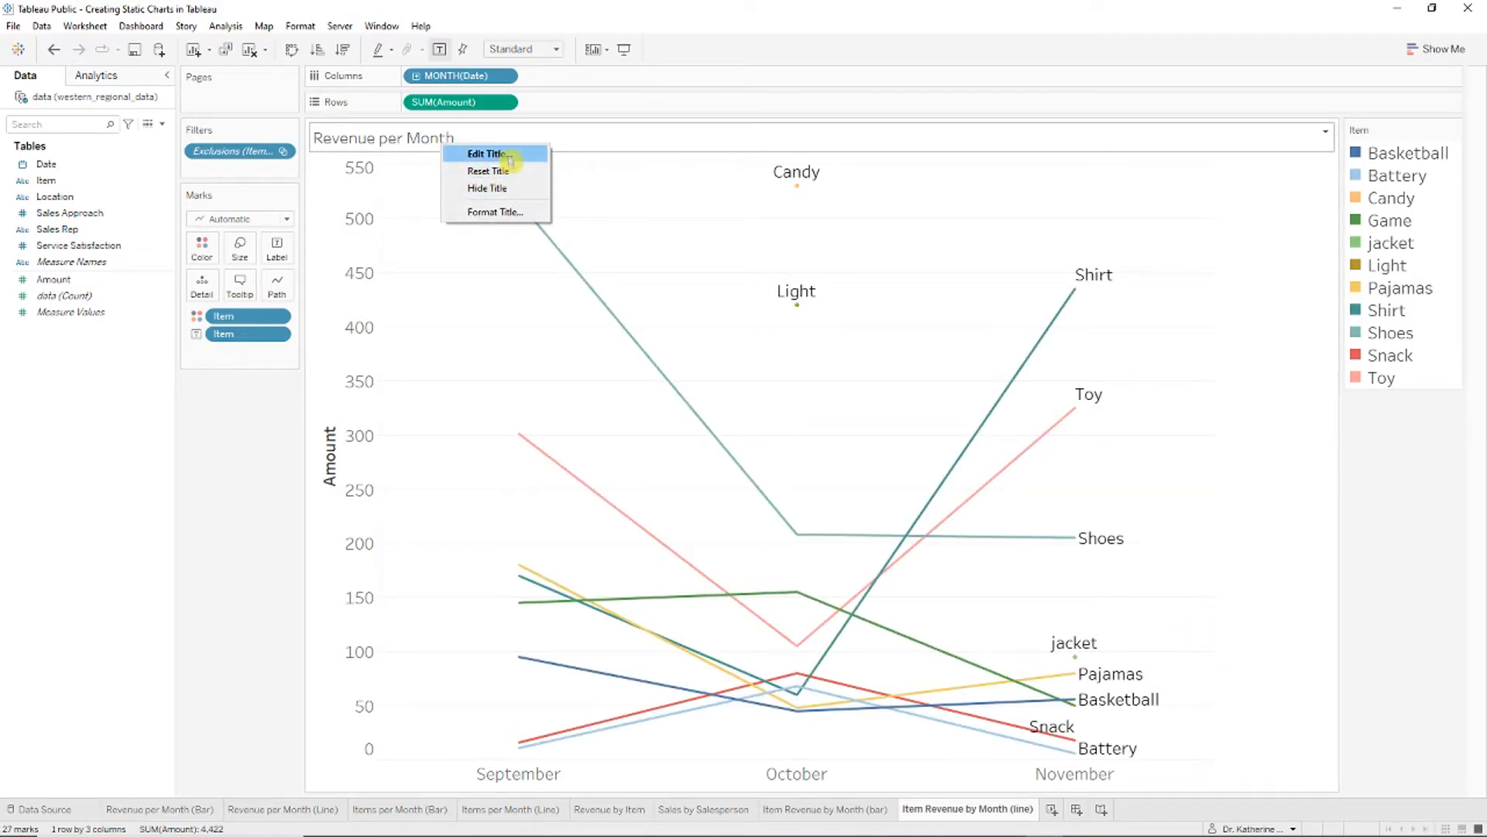
{"action": "left_click", "coordinate": [509, 154]}
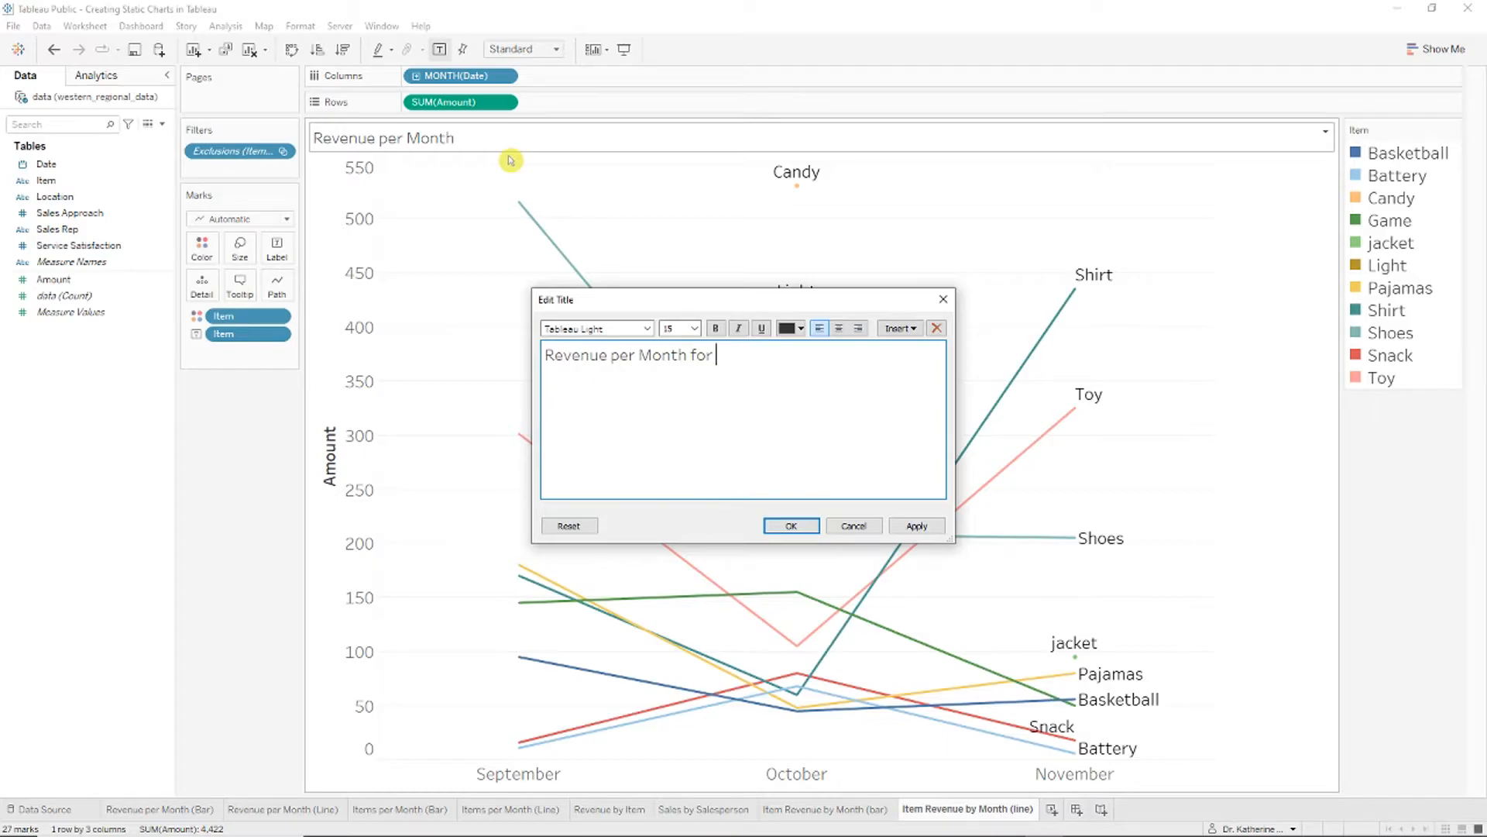
{"action": "key", "text": "ctrl+a"}
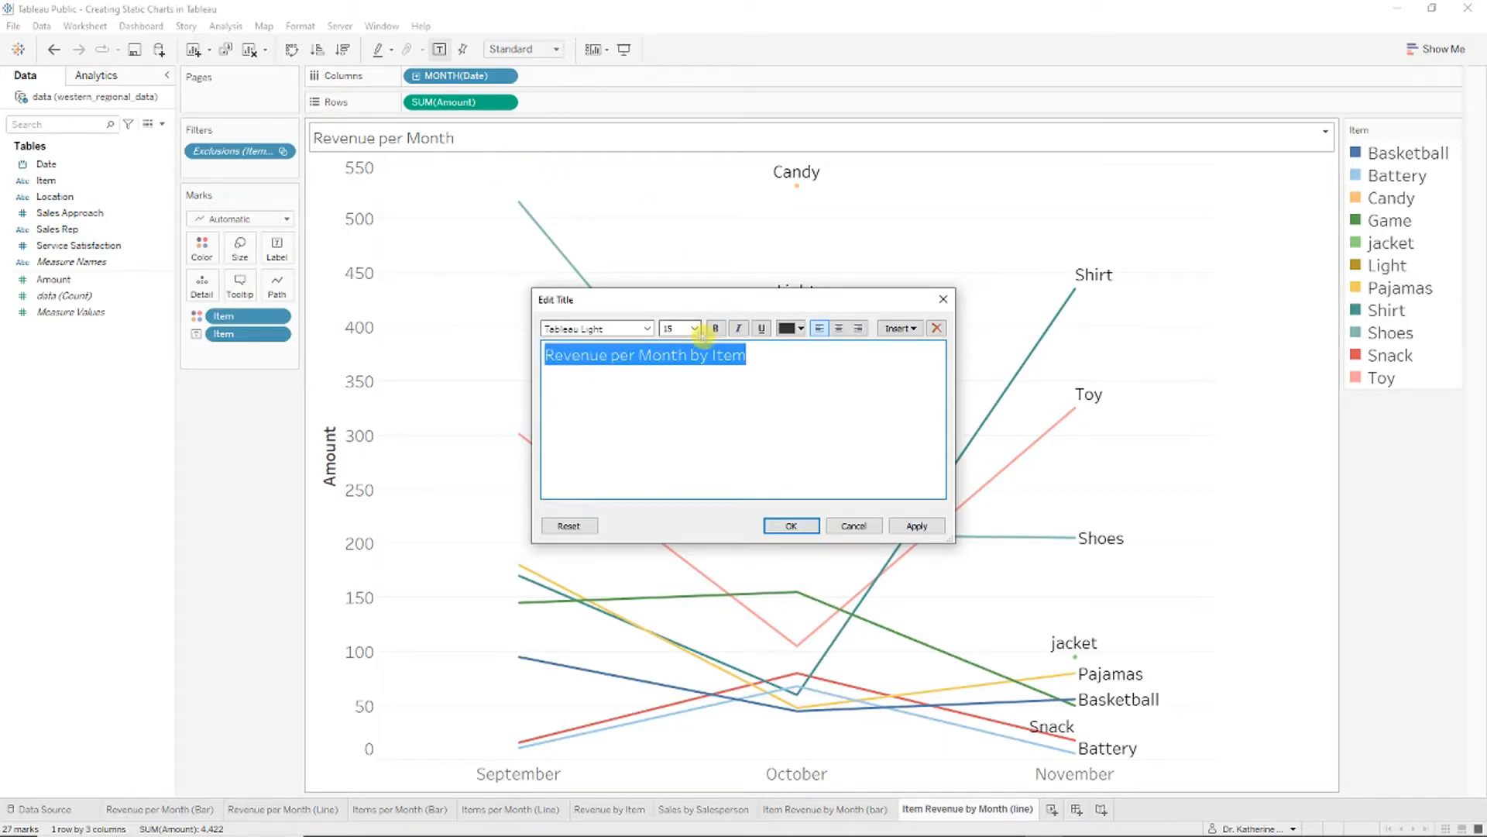
{"action": "left_click", "coordinate": [695, 329]}
{"action": "left_click", "coordinate": [681, 460]}
{"action": "left_click", "coordinate": [791, 525]}
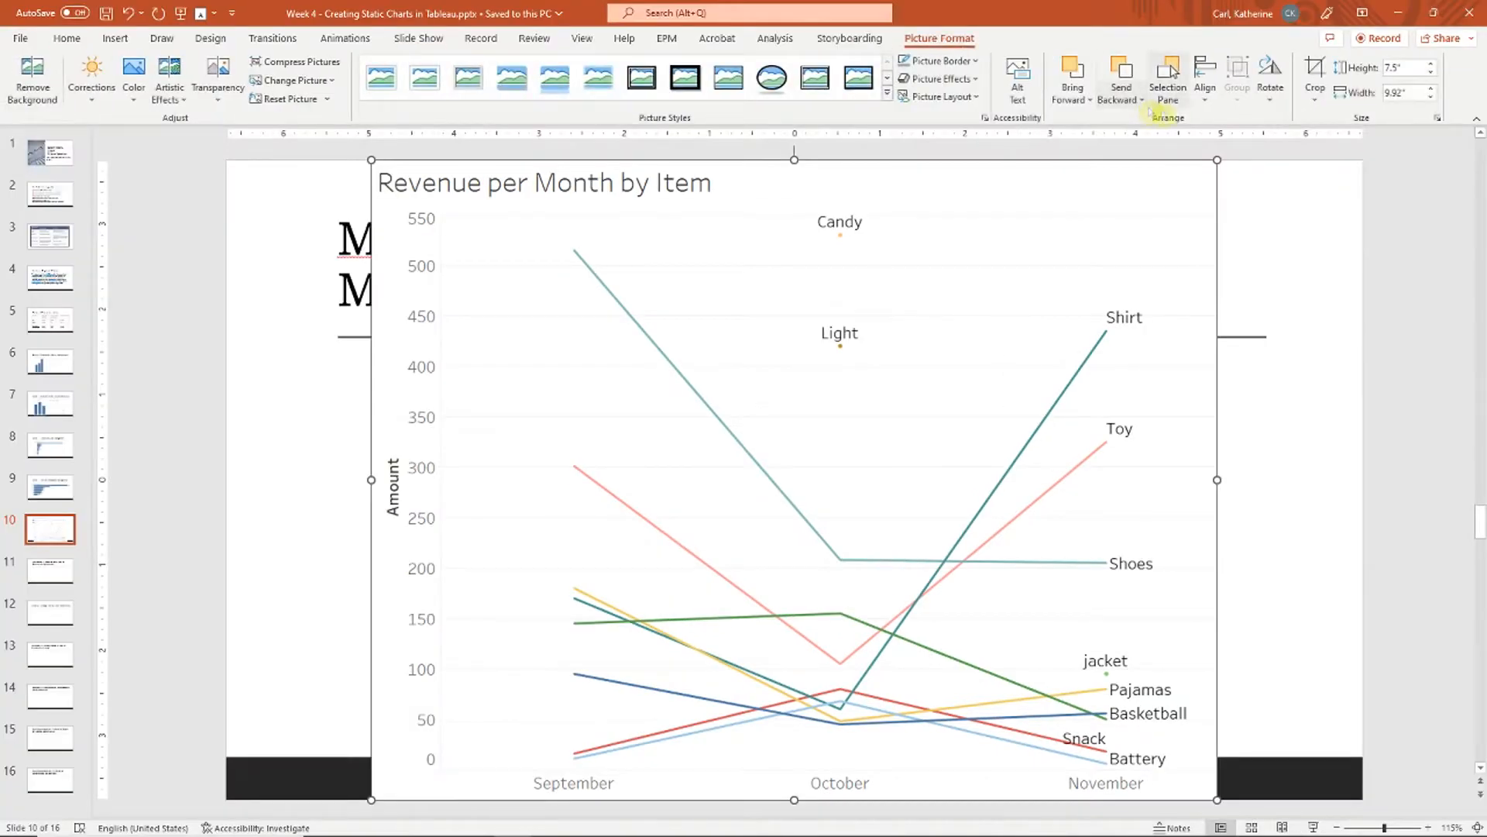
Step: Size and place the line chart picture beside the bicycle bar chart on slide 10, then scroll to slide 11
{"action": "left_click_drag", "start_coordinate": [1218, 160], "coordinate": [825, 454]}
{"action": "left_click_drag", "start_coordinate": [663, 528], "coordinate": [1066, 451]}
{"action": "left_click_drag", "start_coordinate": [1230, 377], "coordinate": [1254, 375]}
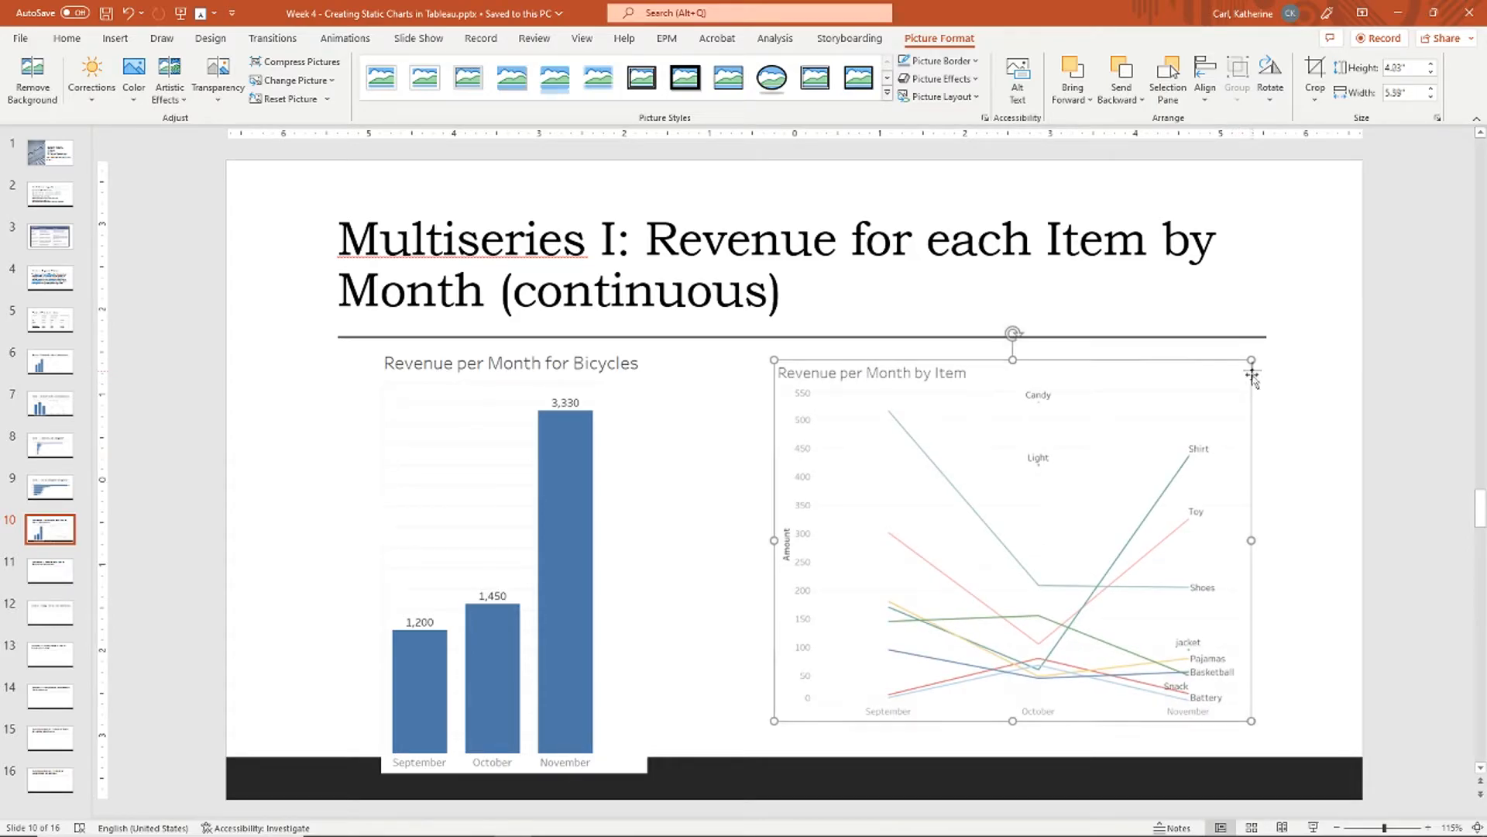
{"action": "left_click", "coordinate": [467, 524]}
{"action": "left_click_drag", "start_coordinate": [833, 519], "coordinate": [844, 520]}
{"action": "left_click", "coordinate": [1329, 565]}
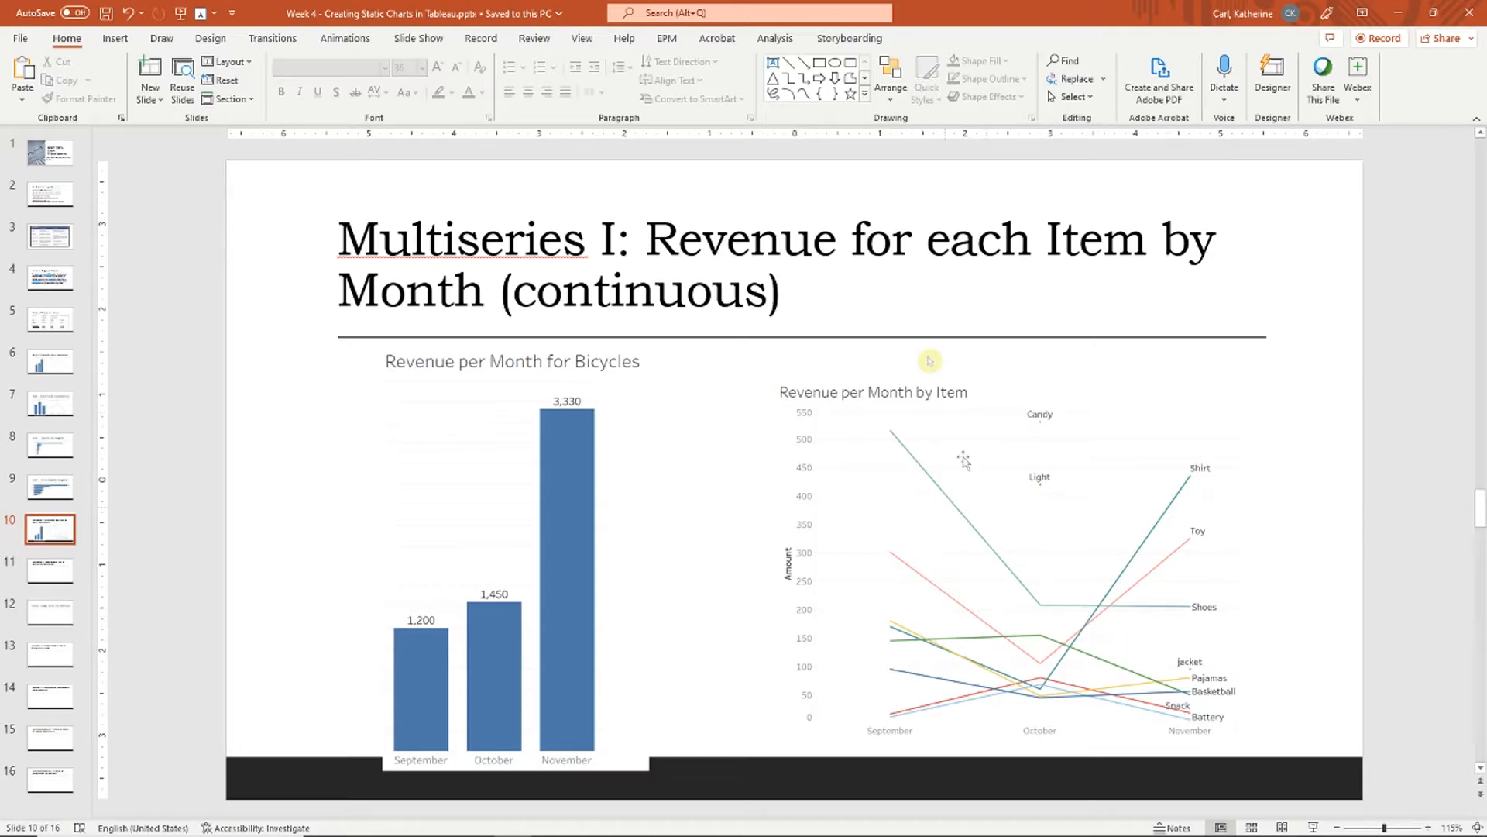
{"action": "scroll", "coordinate": [1069, 565], "scroll_direction": "down", "scroll_amount": 1}
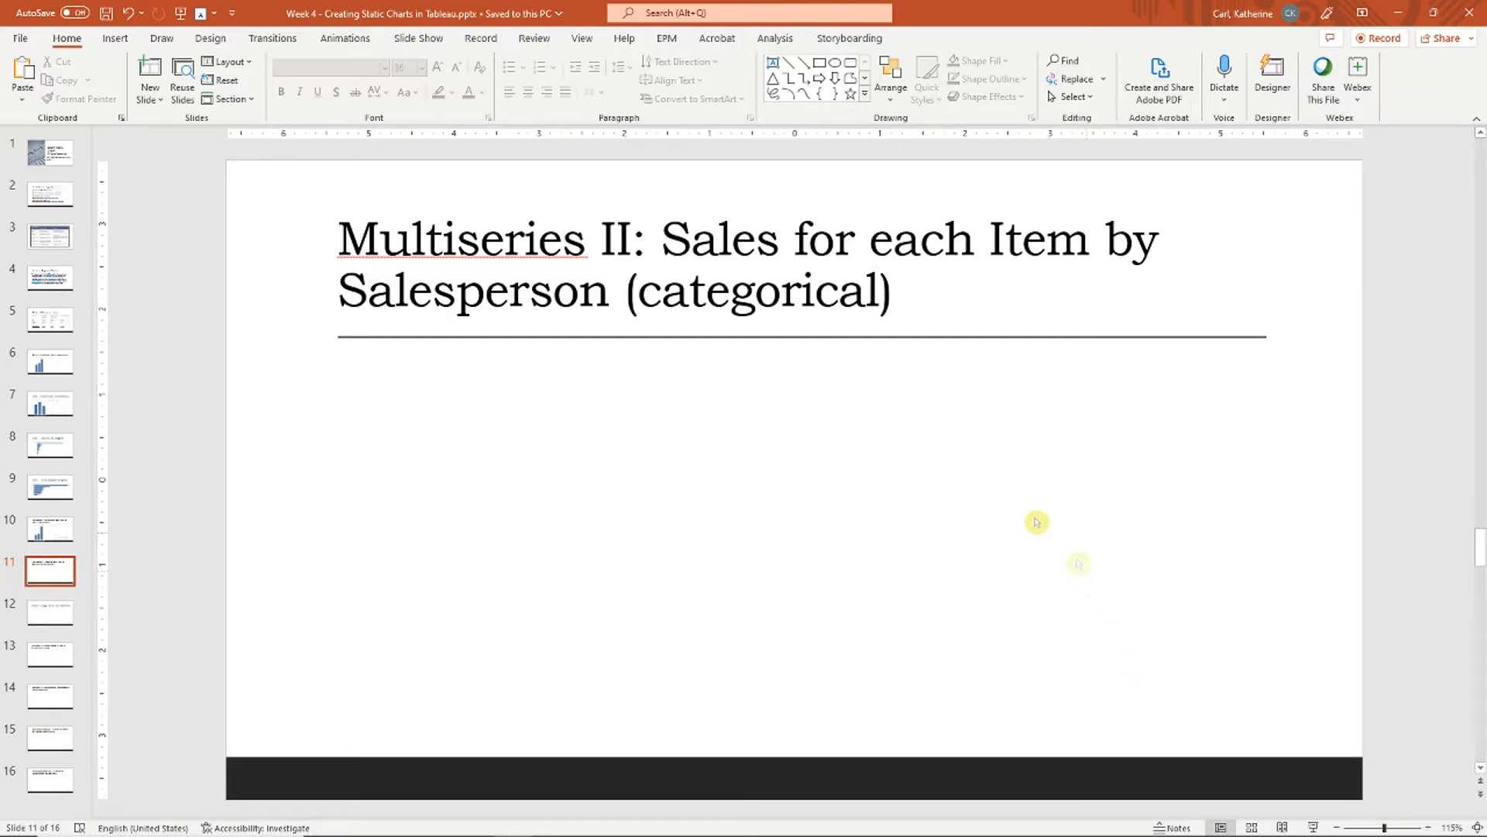
{"action": "key", "text": "alt+Tab"}
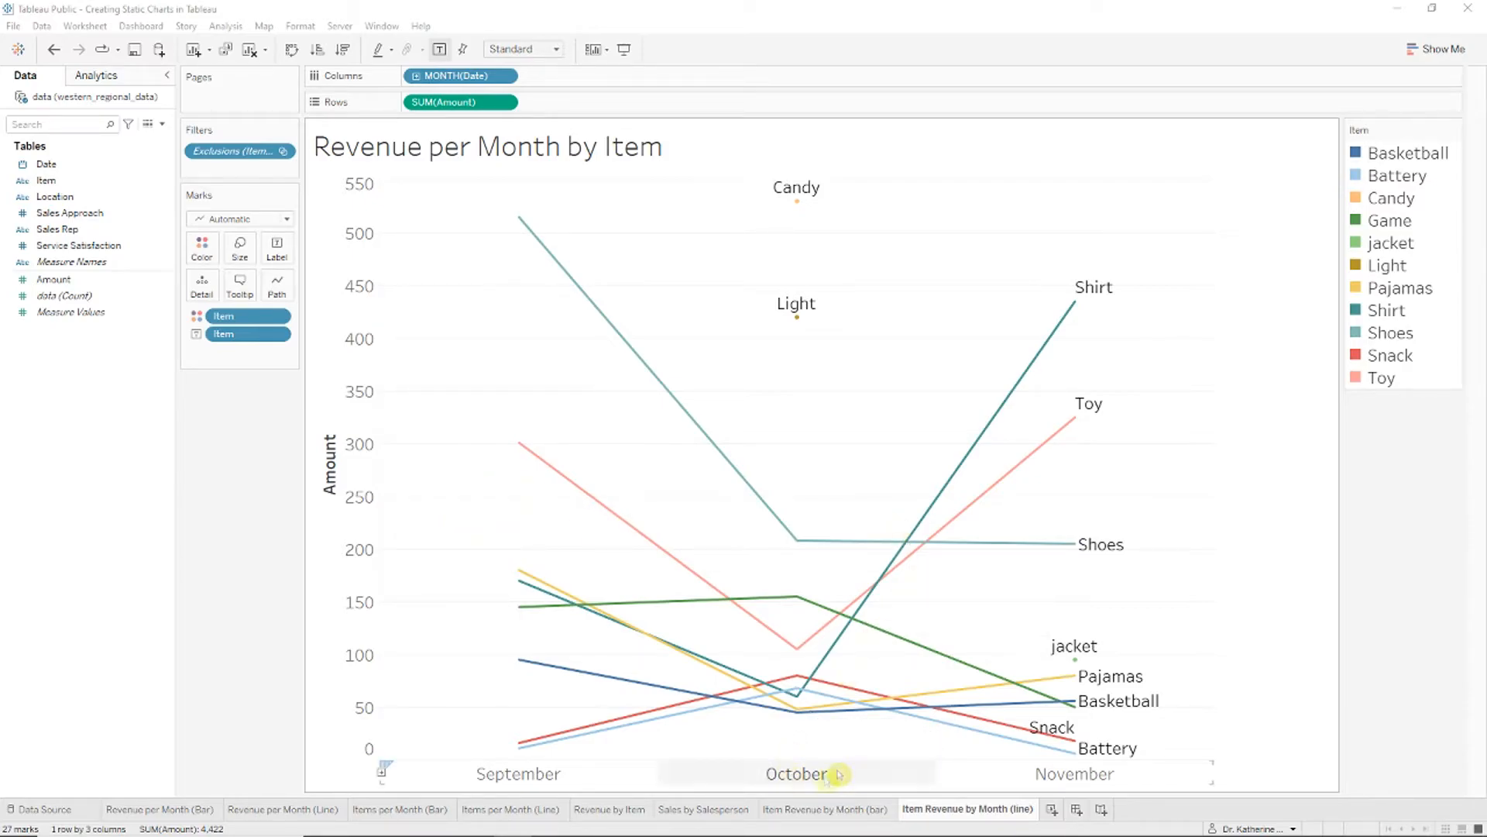
Step: Duplicate the bar chart sheet, move the copy to the end, and rename it Sales for items by Salesperson
{"action": "left_click", "coordinate": [838, 808]}
{"action": "right_click", "coordinate": [849, 810]}
{"action": "left_click", "coordinate": [891, 673]}
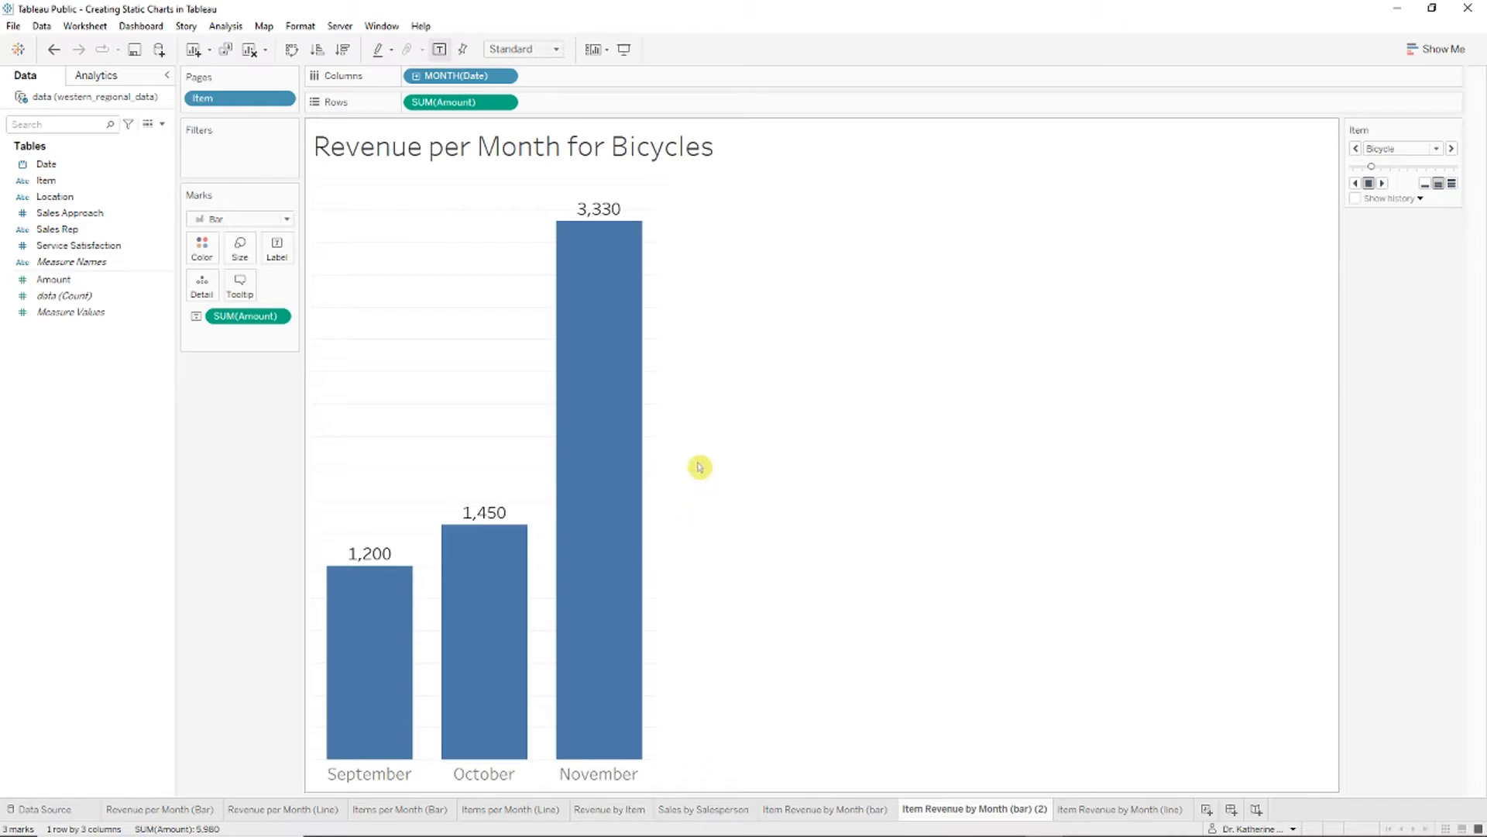
{"action": "left_click_drag", "start_coordinate": [974, 807], "coordinate": [1116, 808]}
{"action": "right_click", "coordinate": [1116, 806]}
{"action": "left_click", "coordinate": [1183, 643]}
{"action": "type", "text": "Sales for Items by S"}
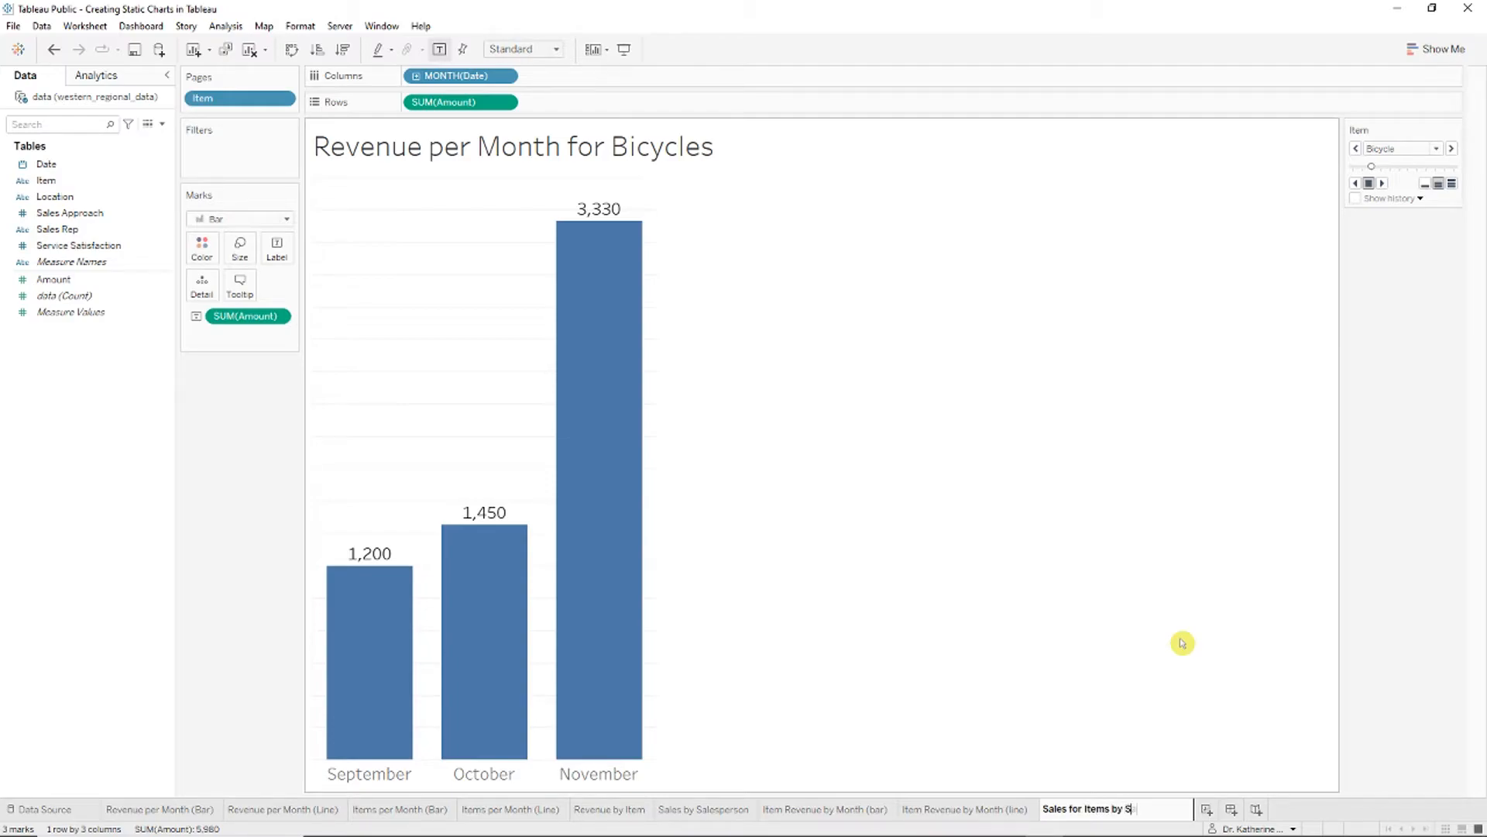
{"action": "left_click", "coordinate": [640, 148]}
Step: Title the chart 'Sales of Items by Salesperson' and remove the month breakdown from Columns
{"action": "right_click", "coordinate": [652, 158]}
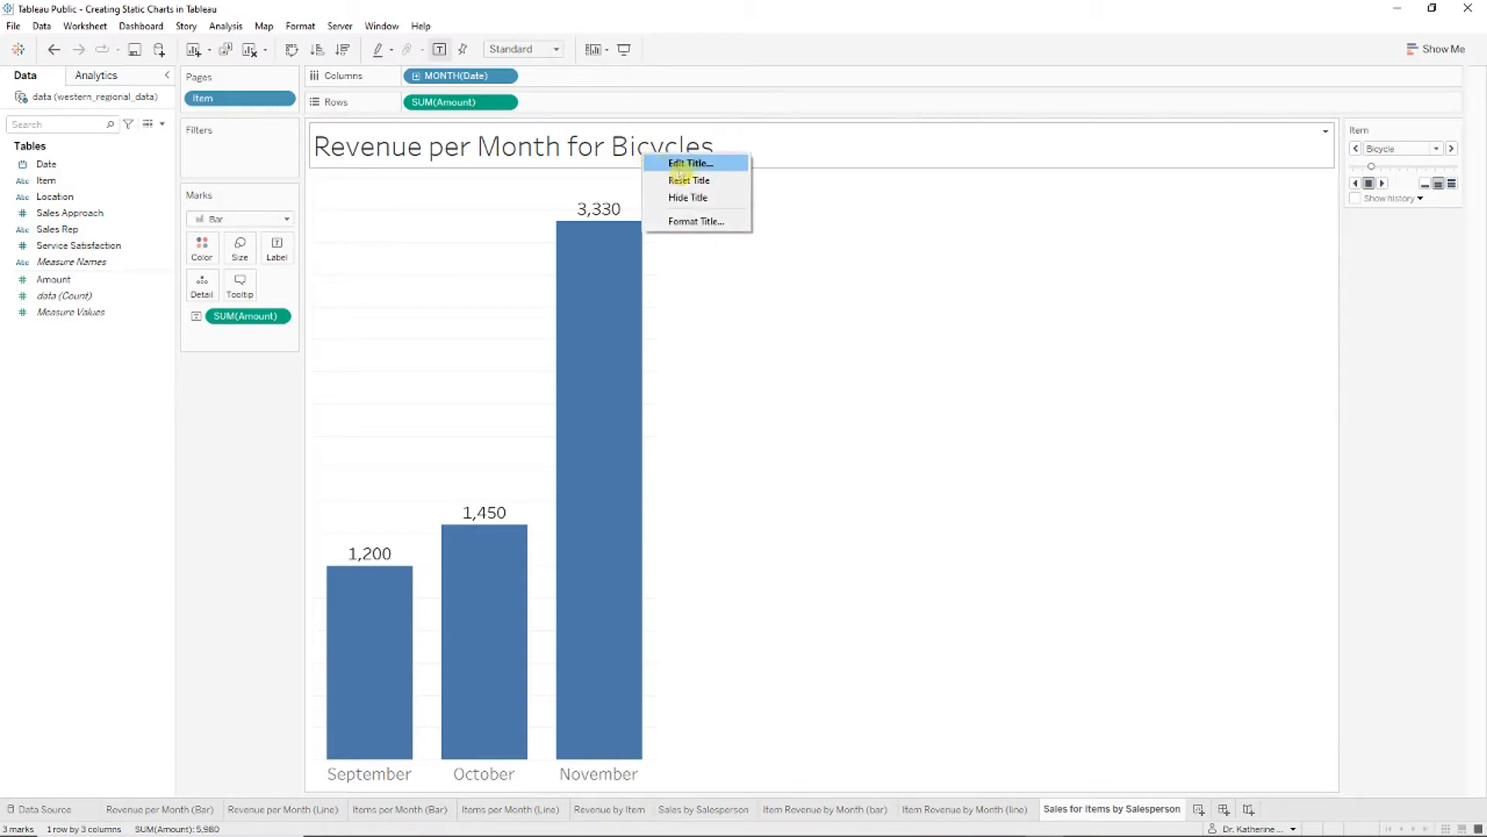
{"action": "left_click", "coordinate": [688, 165]}
{"action": "key", "text": "ctrl+a"}
{"action": "type", "text": "Sales of Items"}
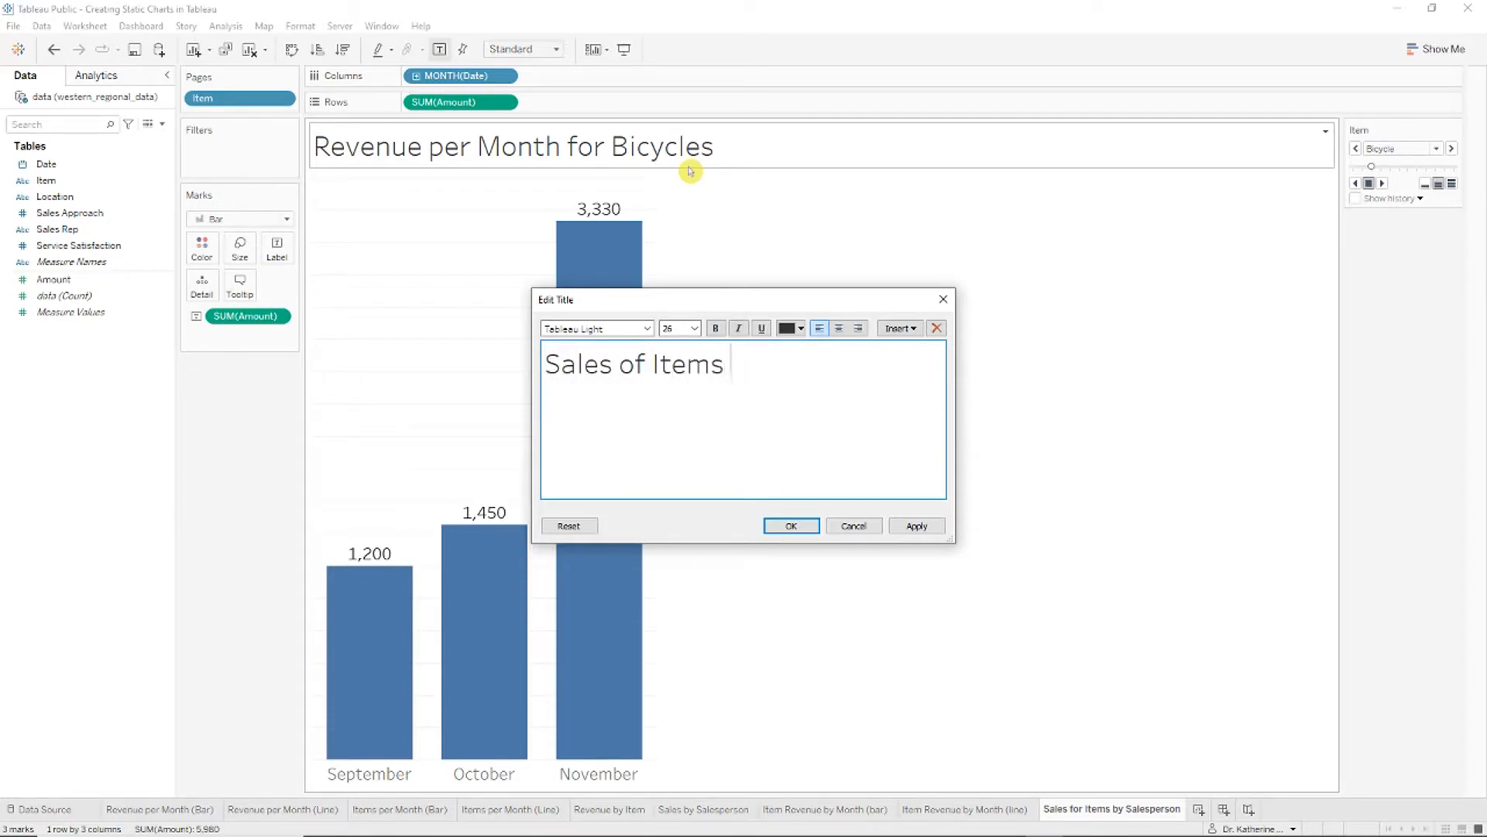
{"action": "type", "text": " by Sale"}
{"action": "type", "text": "spe"}
{"action": "key", "text": "BackSpace"}
{"action": "type", "text": "person"}
{"action": "key", "text": "Return"}
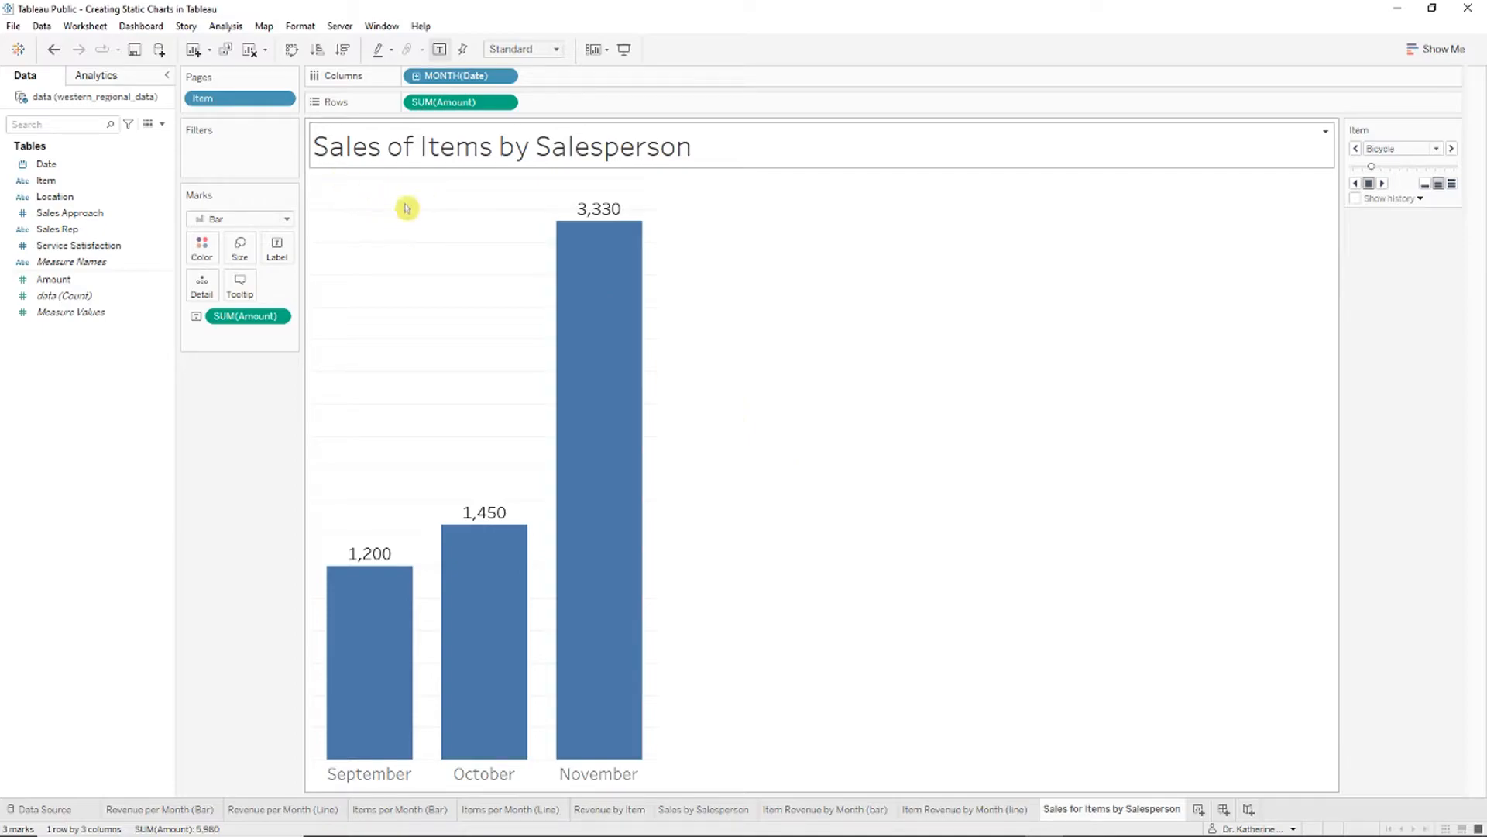
{"action": "left_click", "coordinate": [392, 80]}
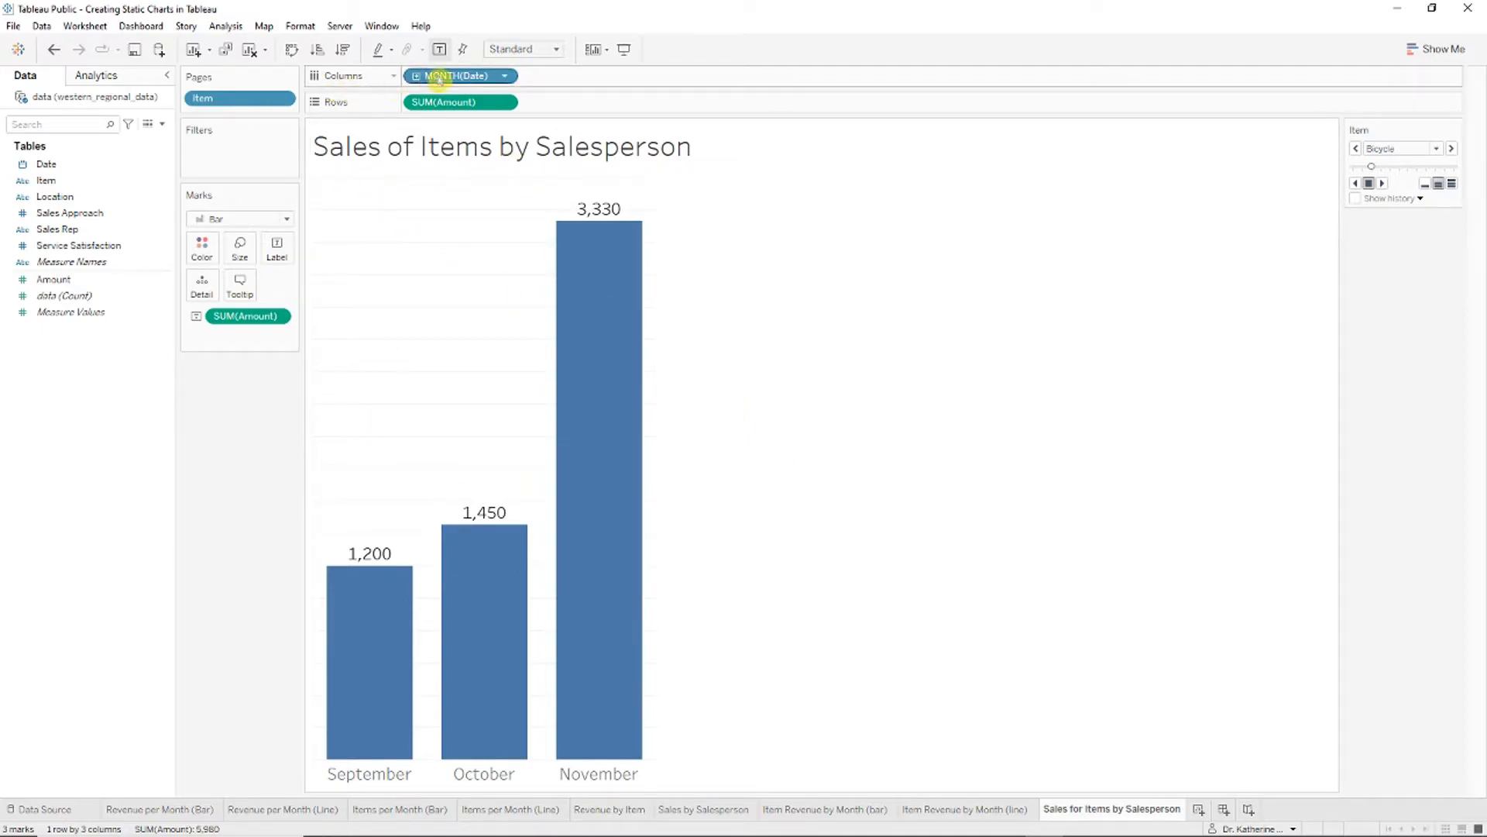
{"action": "left_click_drag", "start_coordinate": [455, 78], "coordinate": [419, 76]}
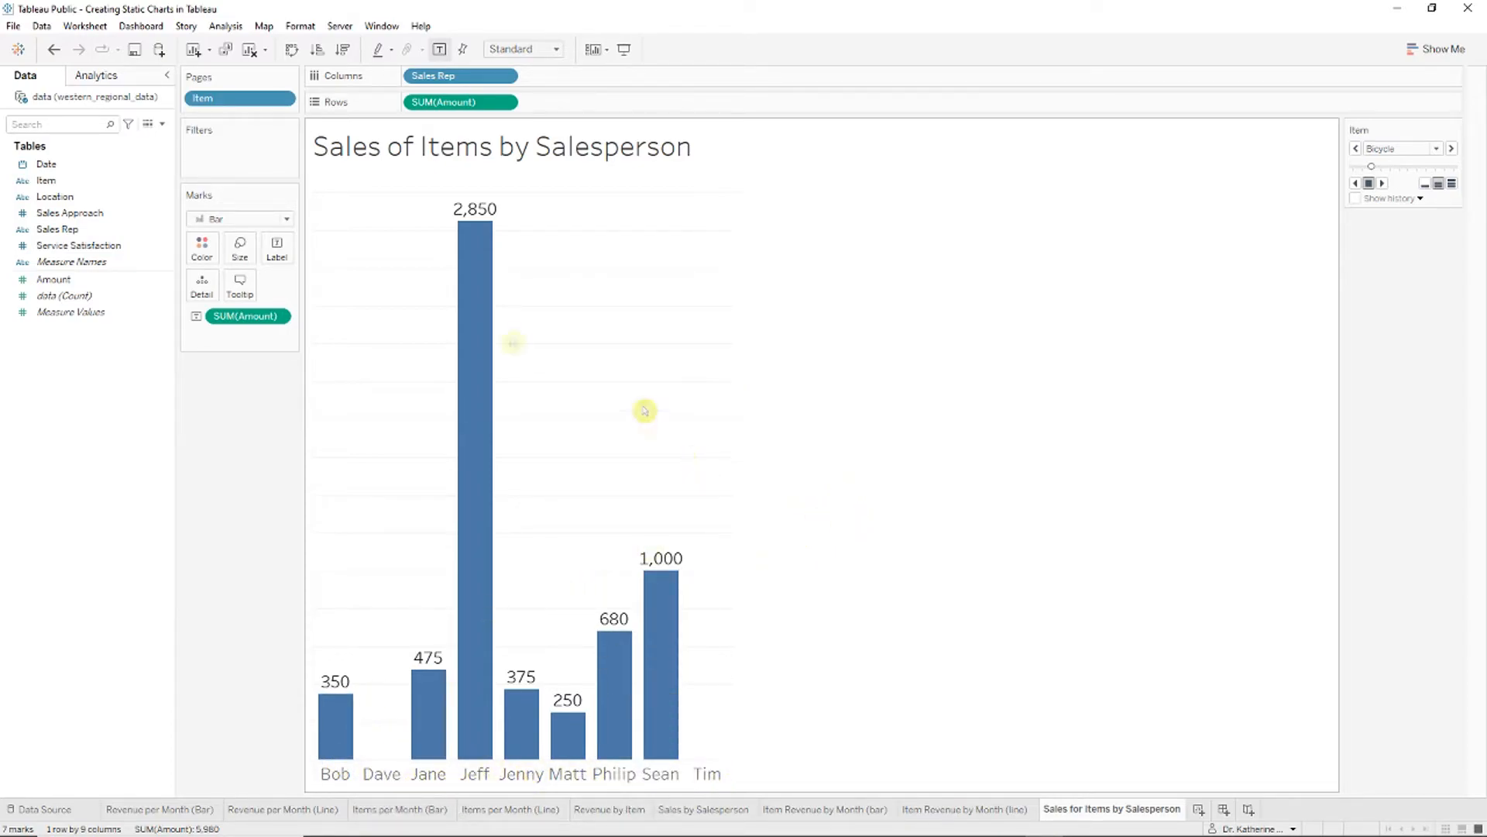
Step: Turn the chart into horizontal bars sorted largest first and hide the row field label
{"action": "left_click", "coordinate": [291, 48]}
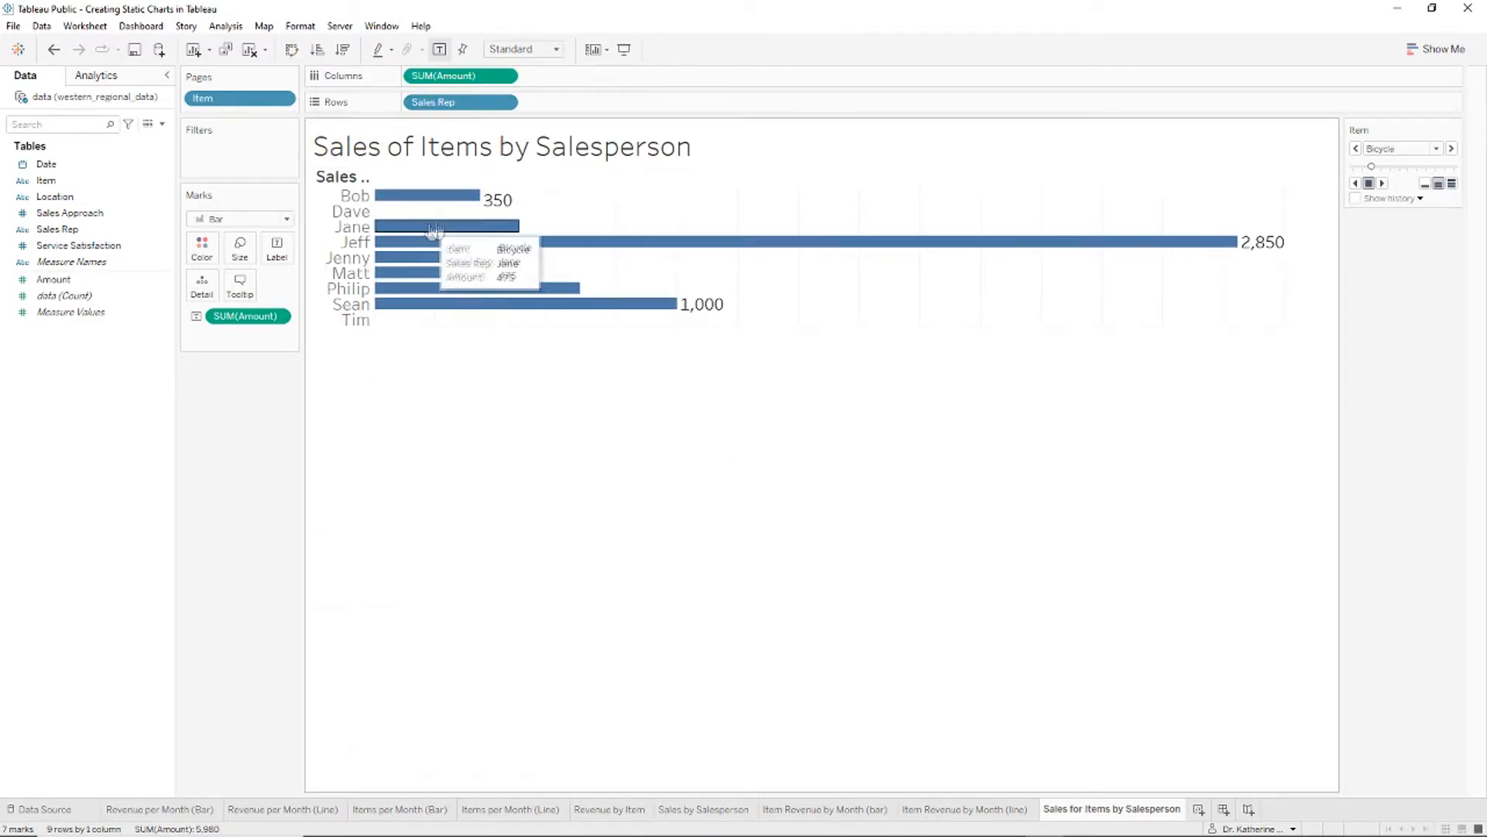
{"action": "left_click", "coordinate": [343, 49]}
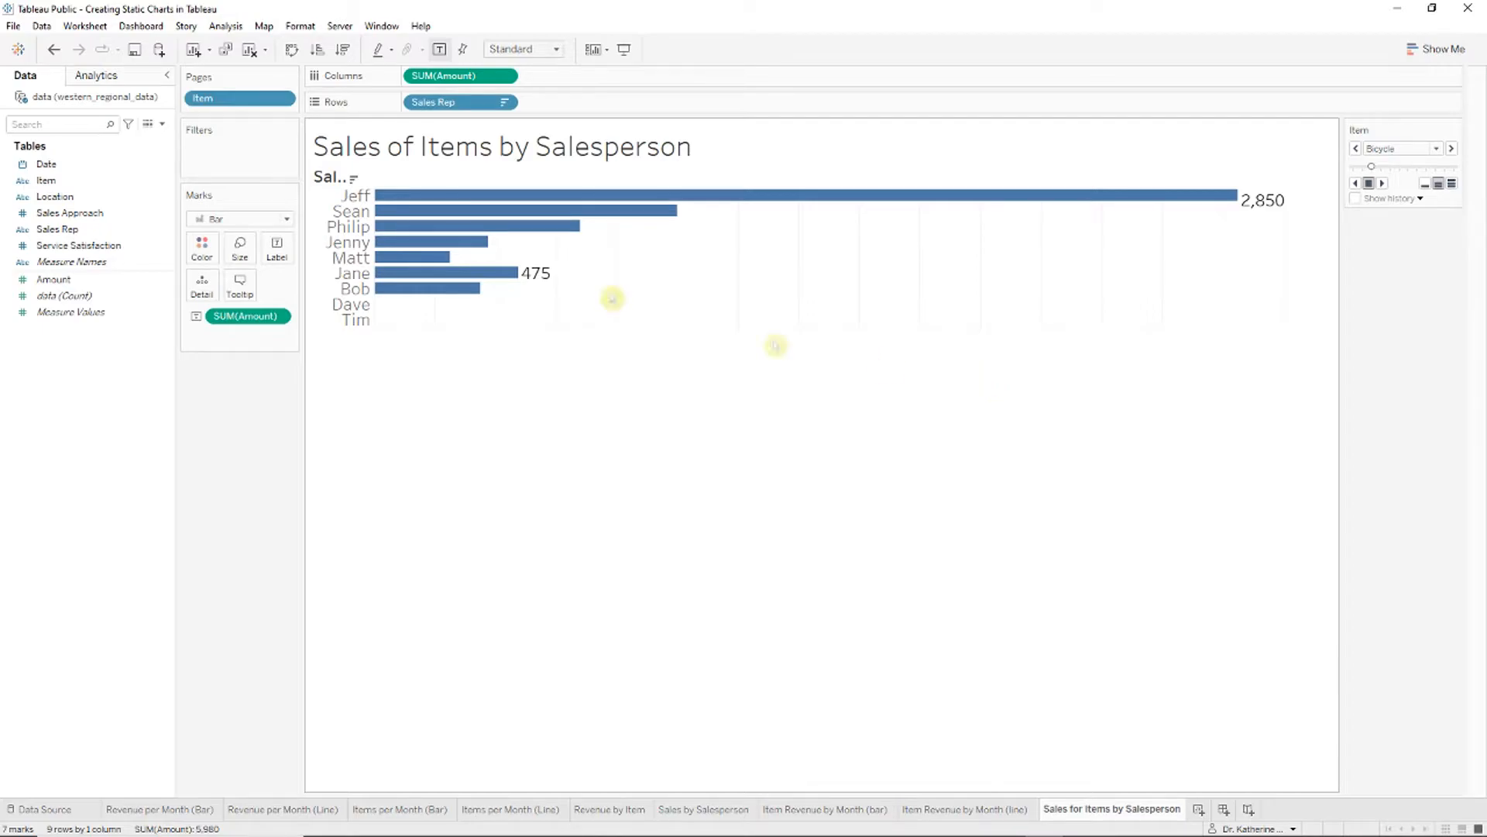
{"action": "right_click", "coordinate": [331, 180]}
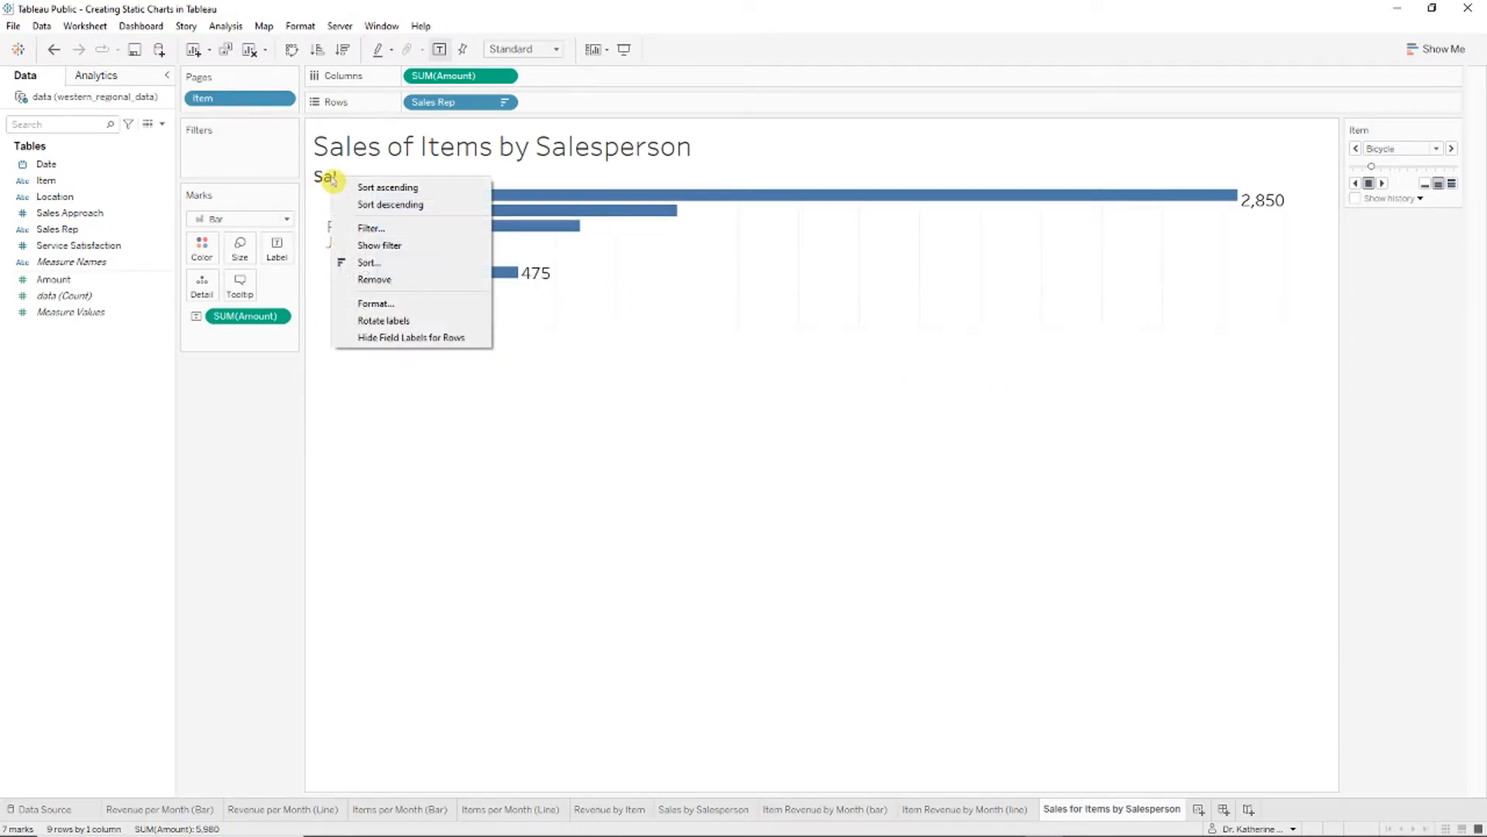
{"action": "left_click", "coordinate": [455, 336]}
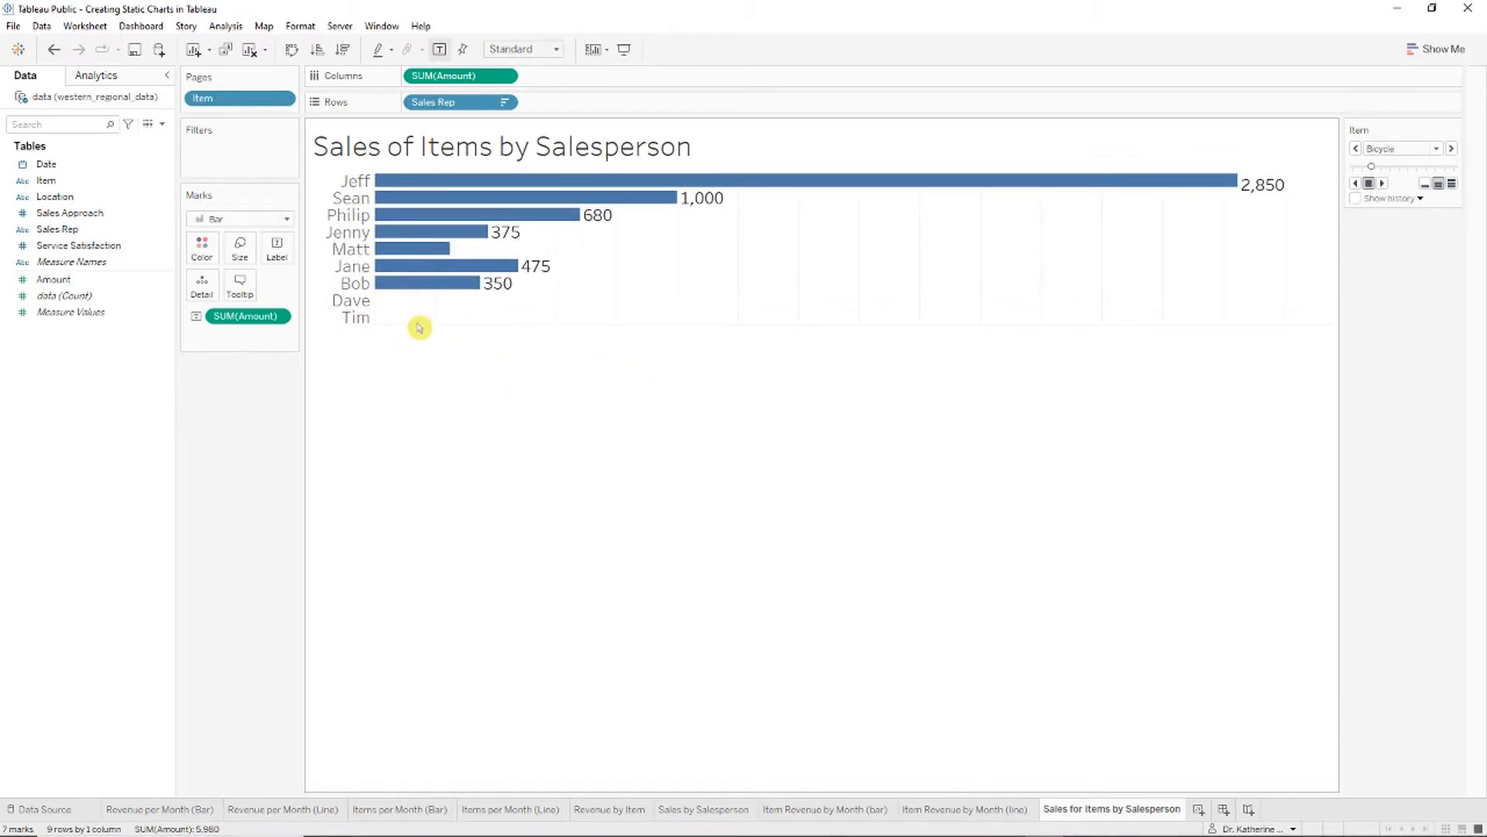
Step: Page forward through Candy, Game and Jacket, then back to the Bicycle page
{"action": "left_click", "coordinate": [1451, 149]}
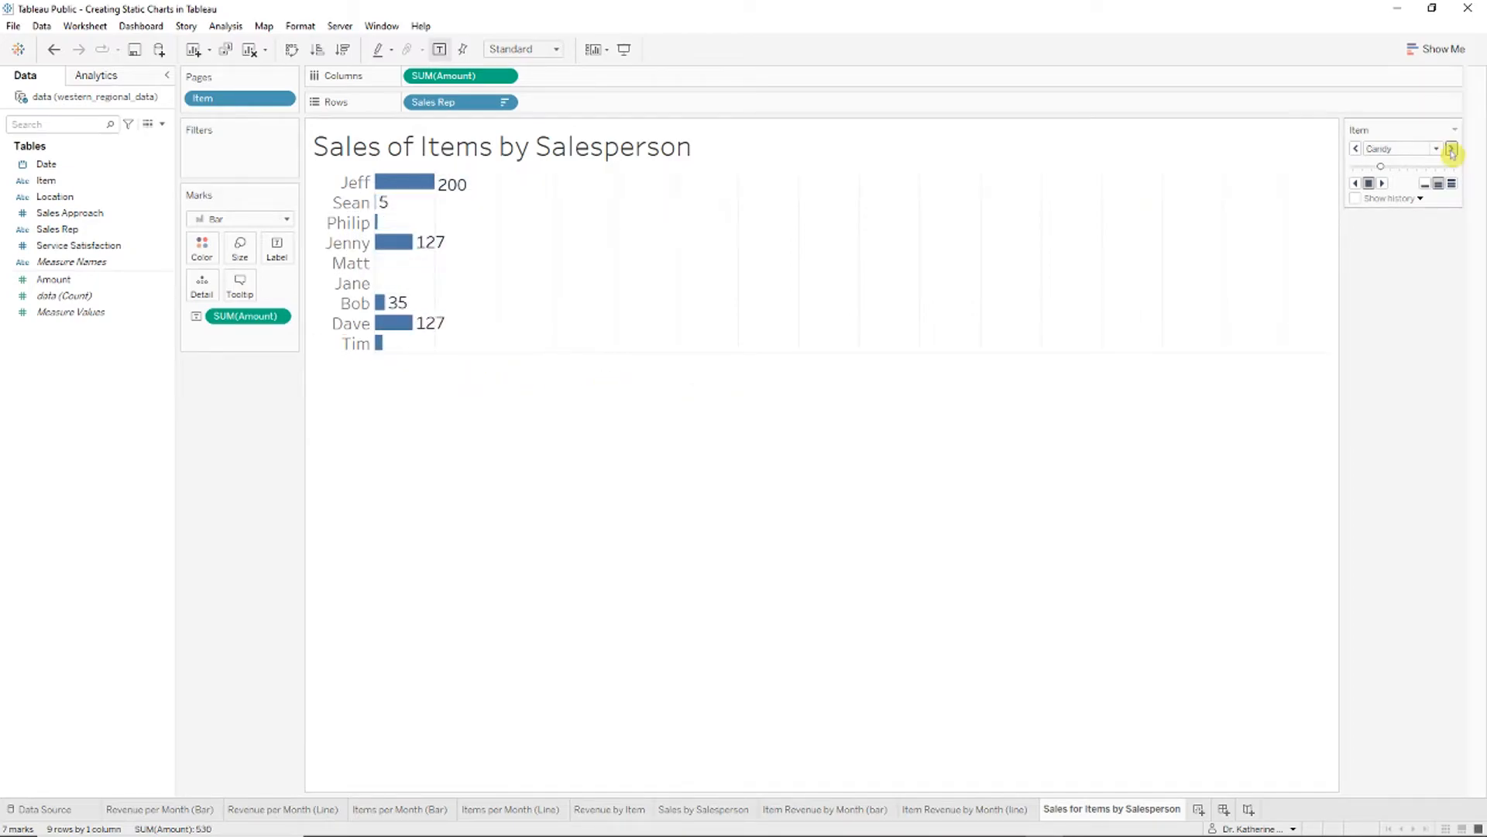
{"action": "left_click", "coordinate": [1450, 148]}
{"action": "left_click", "coordinate": [1451, 148]}
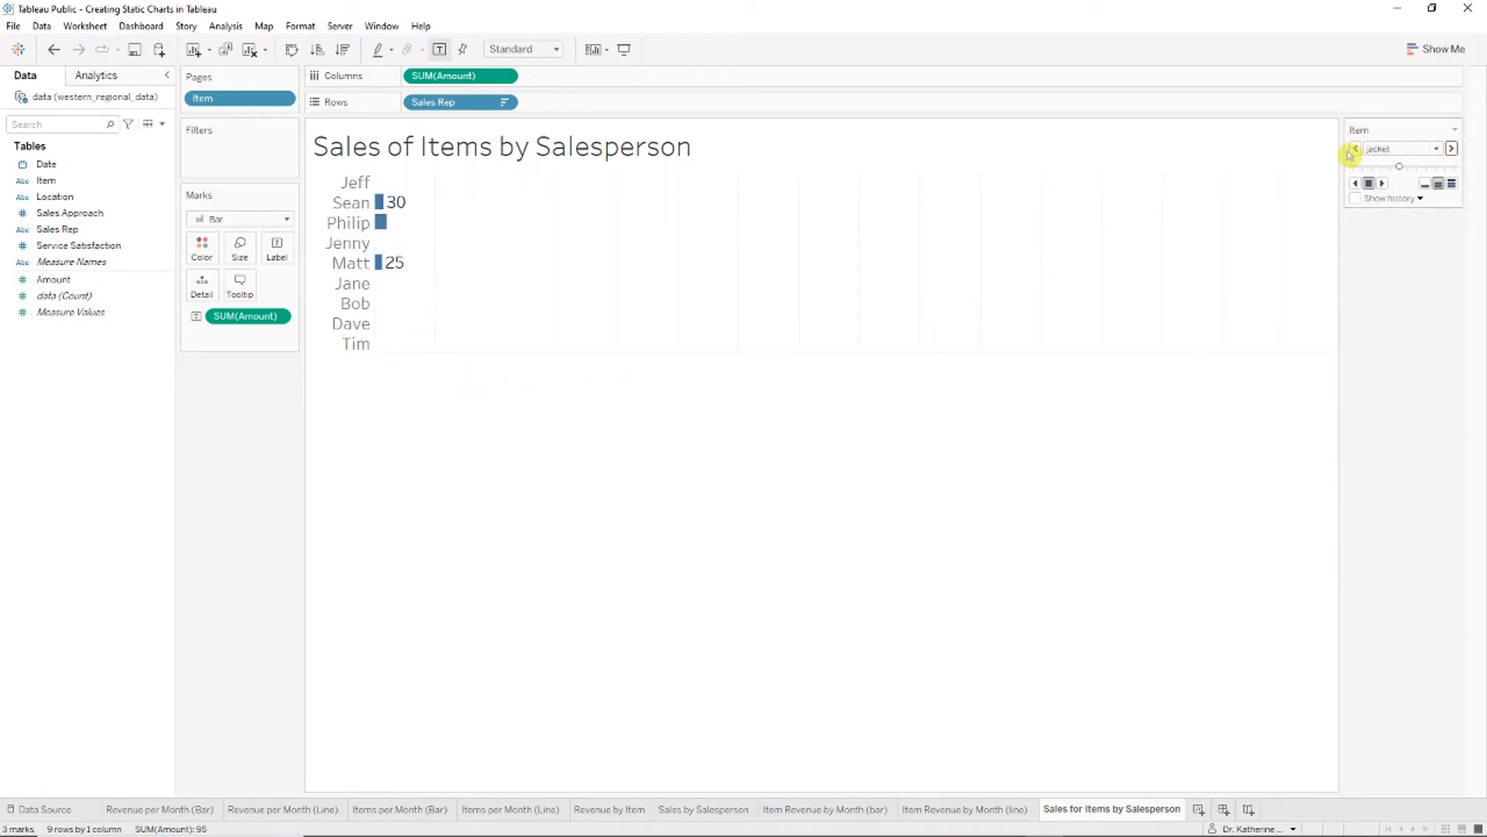
{"action": "left_click", "coordinate": [1355, 150]}
{"action": "left_click", "coordinate": [1356, 149]}
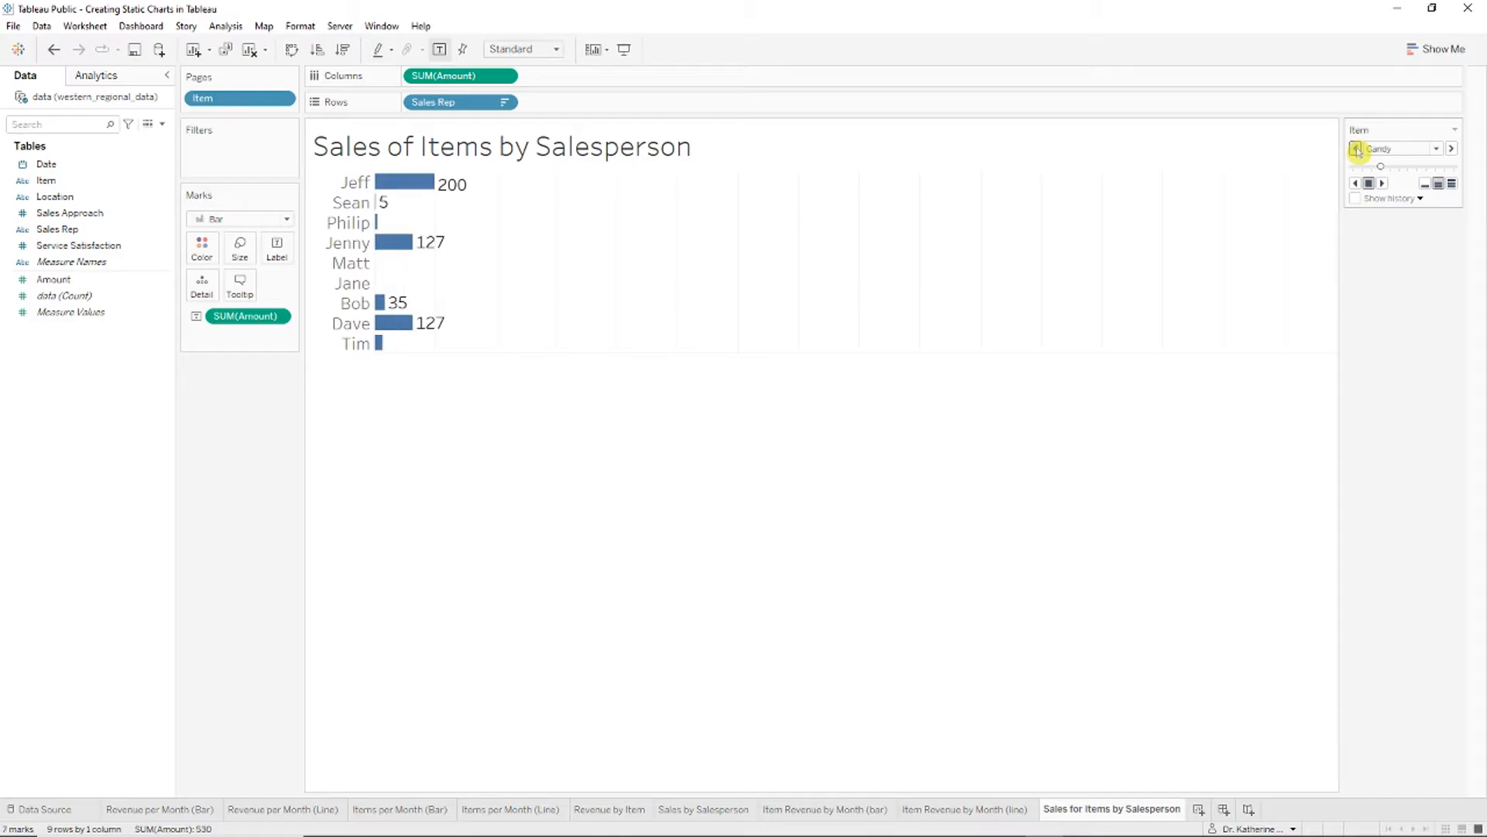
{"action": "left_click", "coordinate": [1355, 150]}
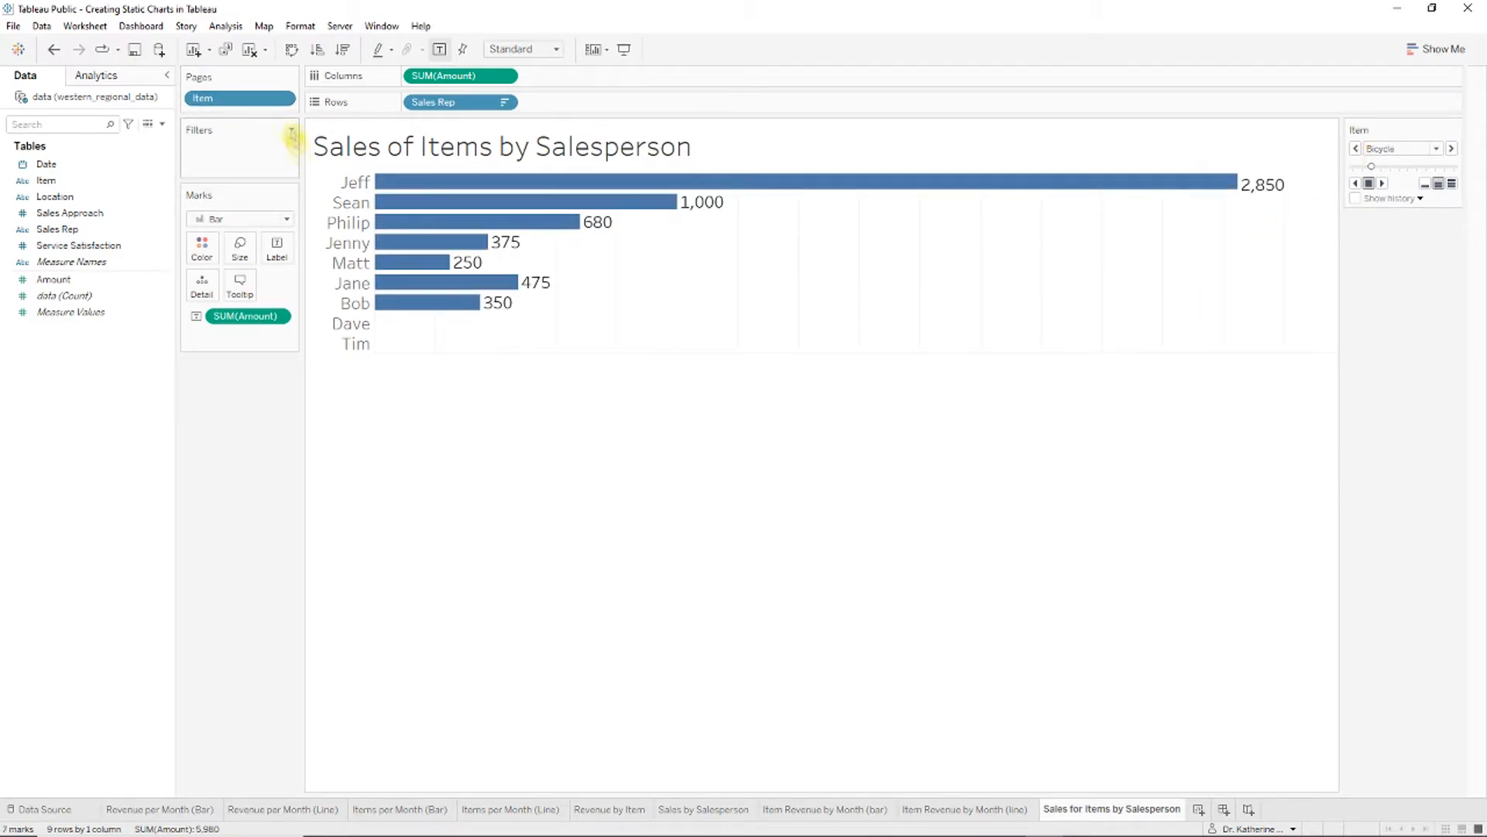
Step: Try nesting items under salespeople and salespeople under items, with taller item rows
{"action": "left_click_drag", "start_coordinate": [235, 99], "coordinate": [593, 104]}
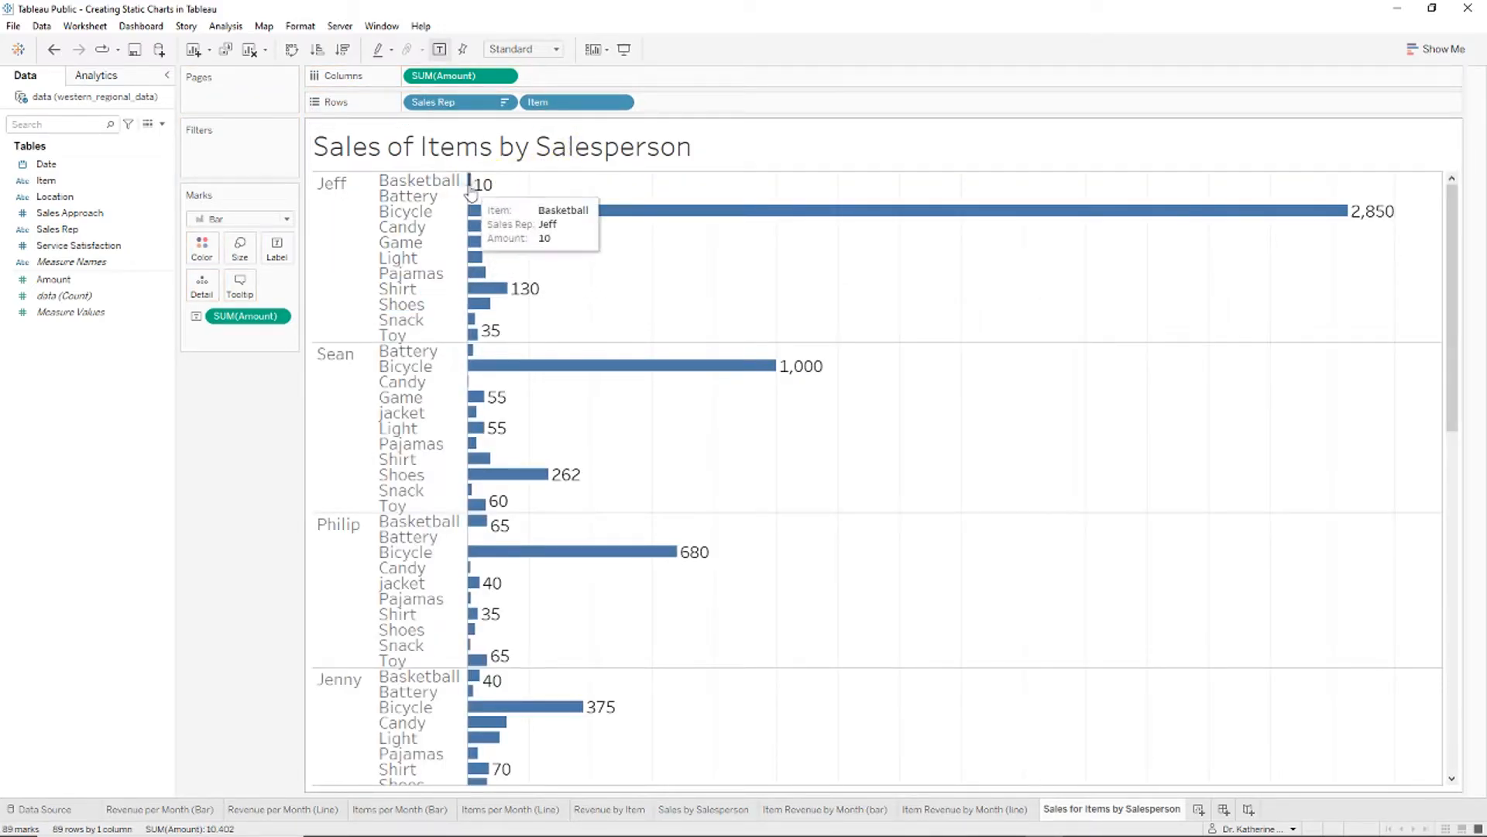
{"action": "left_click_drag", "start_coordinate": [527, 113], "coordinate": [418, 102]}
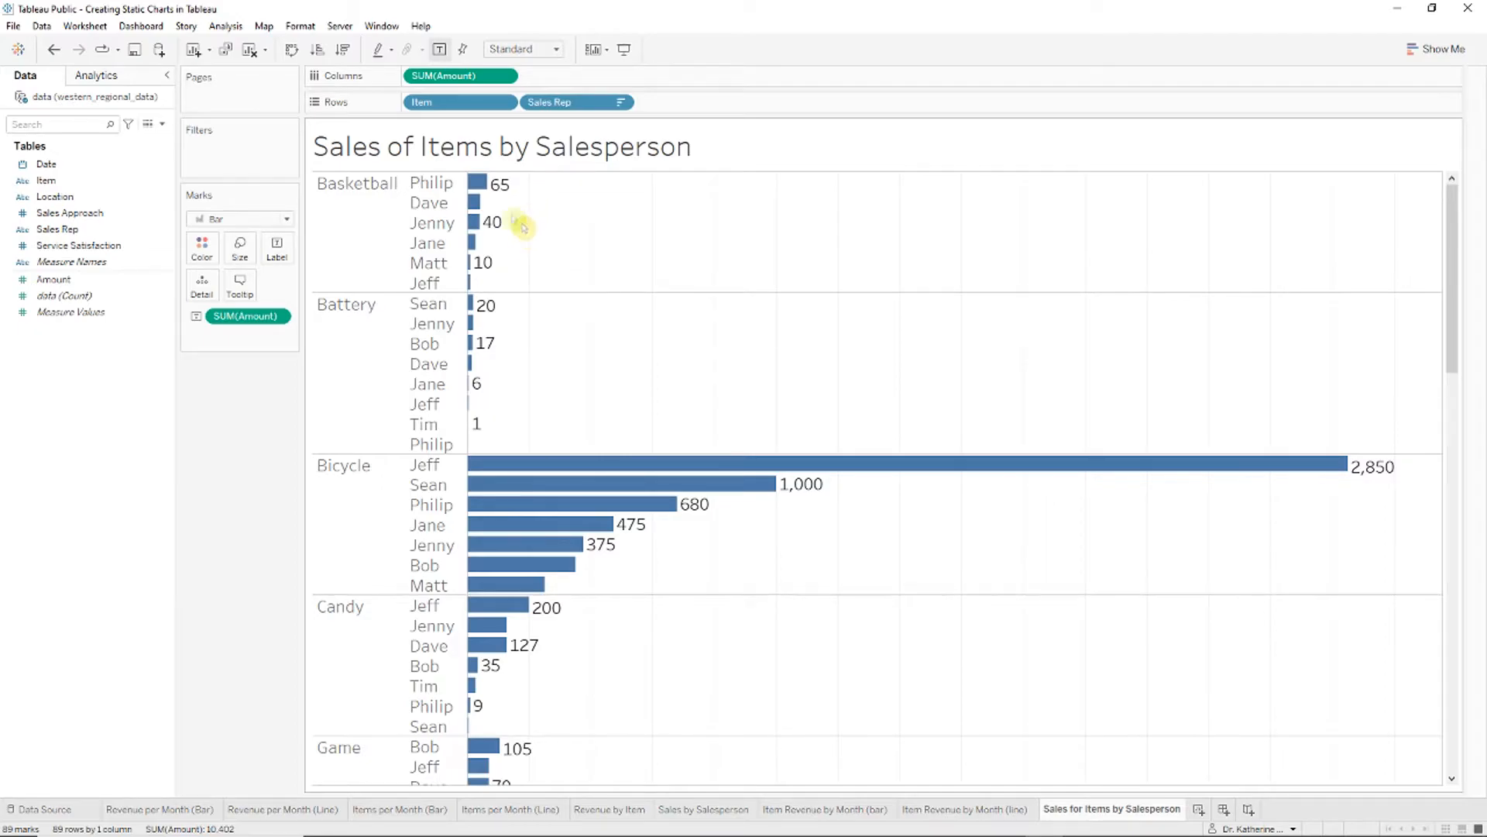
{"action": "left_click_drag", "start_coordinate": [438, 108], "coordinate": [688, 112]}
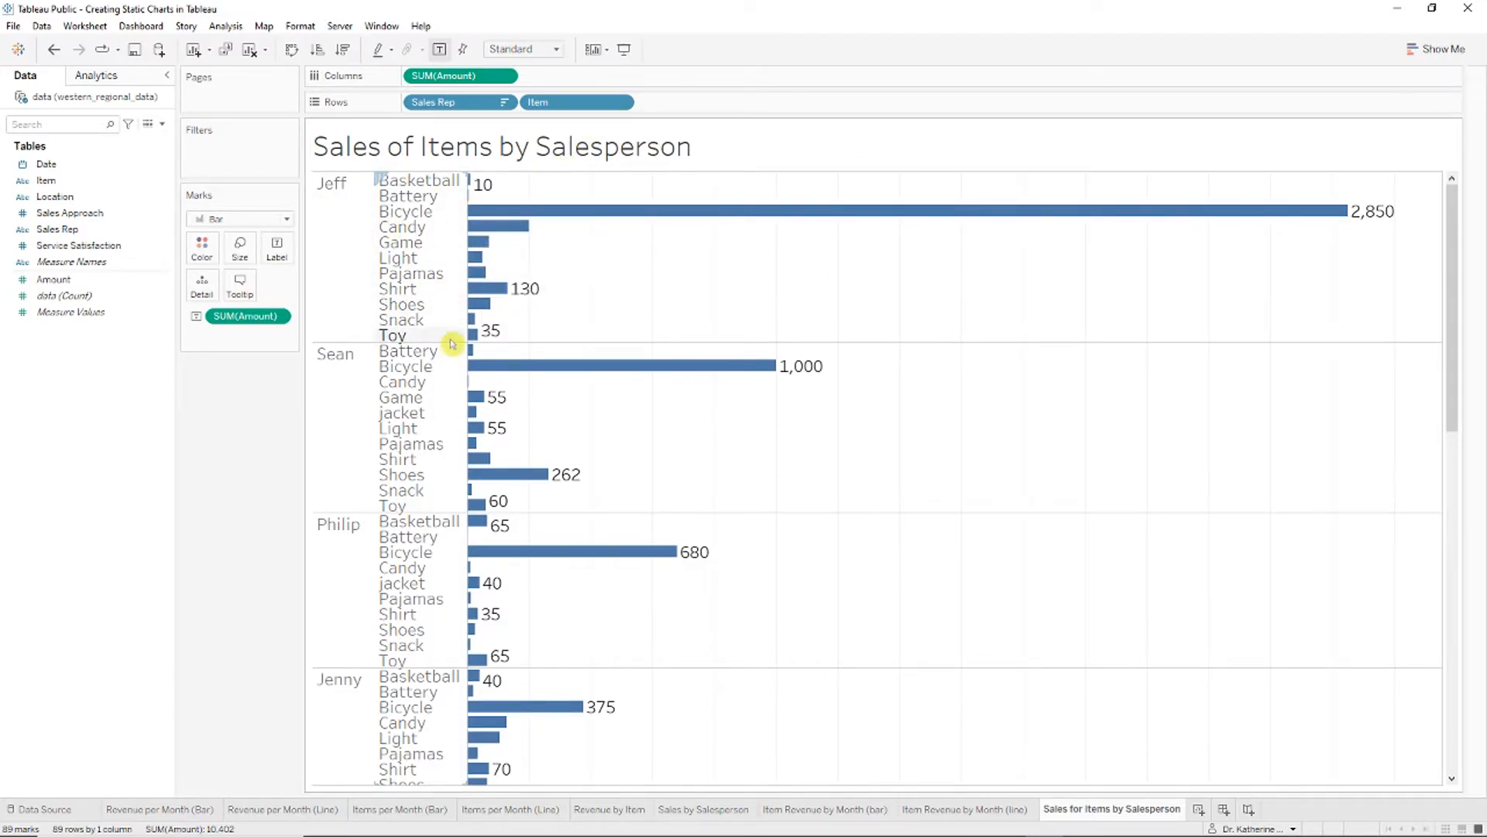
{"action": "left_click_drag", "start_coordinate": [451, 342], "coordinate": [451, 351]}
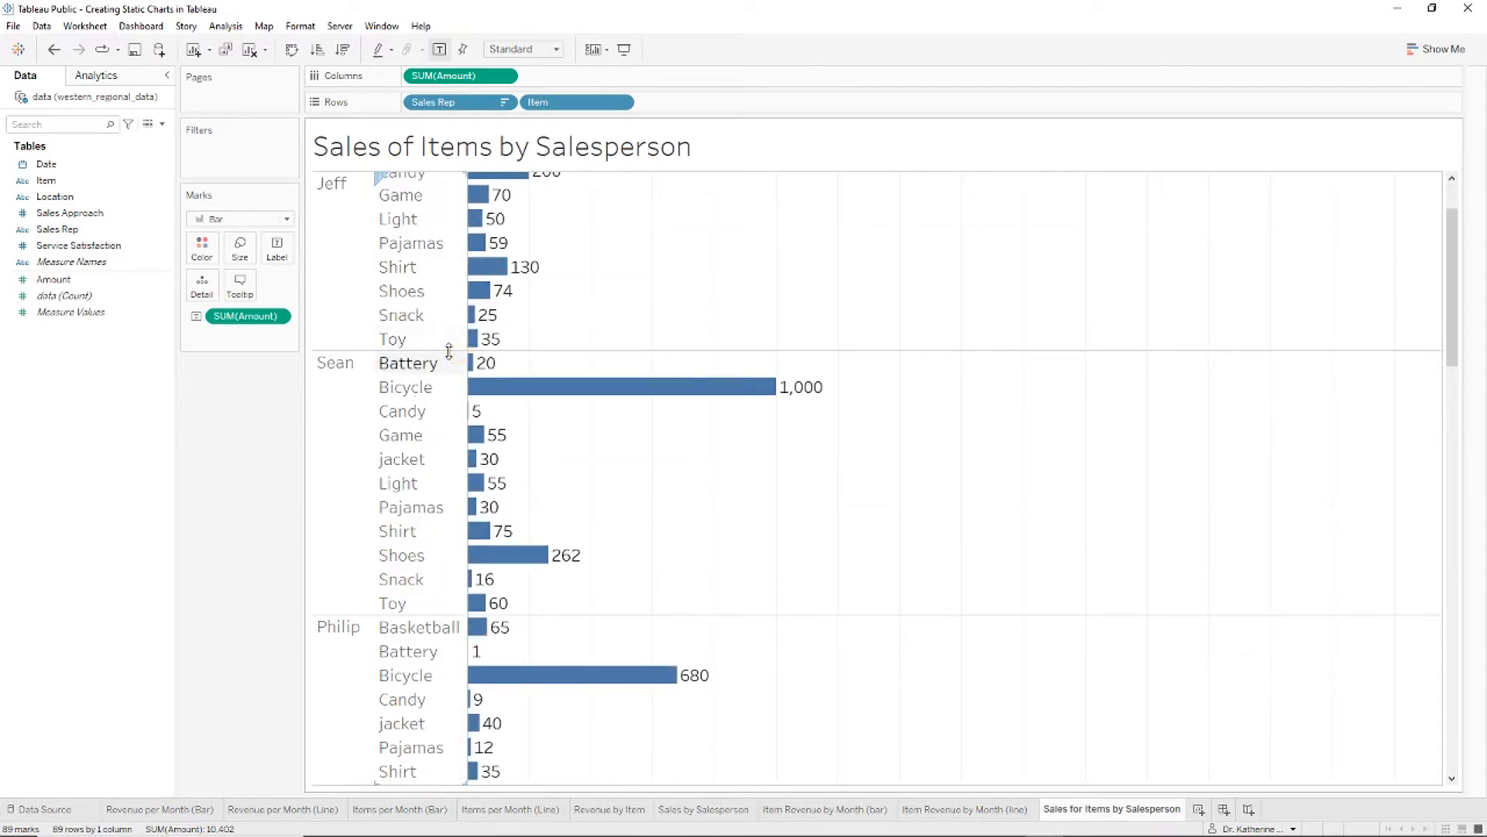
{"action": "scroll", "coordinate": [707, 426], "scroll_direction": "down", "scroll_amount": 10}
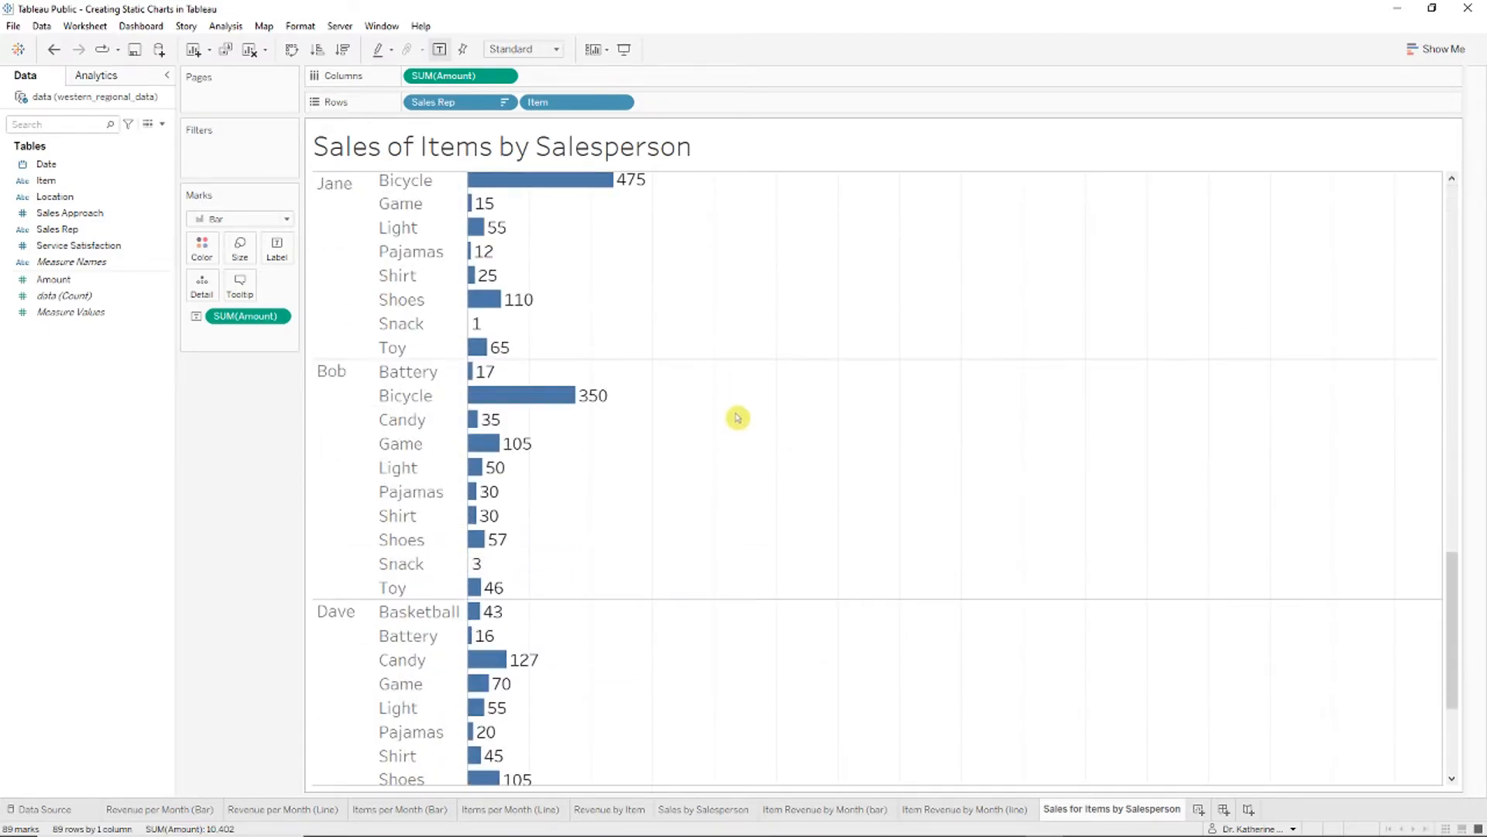
{"action": "left_click_drag", "start_coordinate": [1451, 674], "coordinate": [1324, 175]}
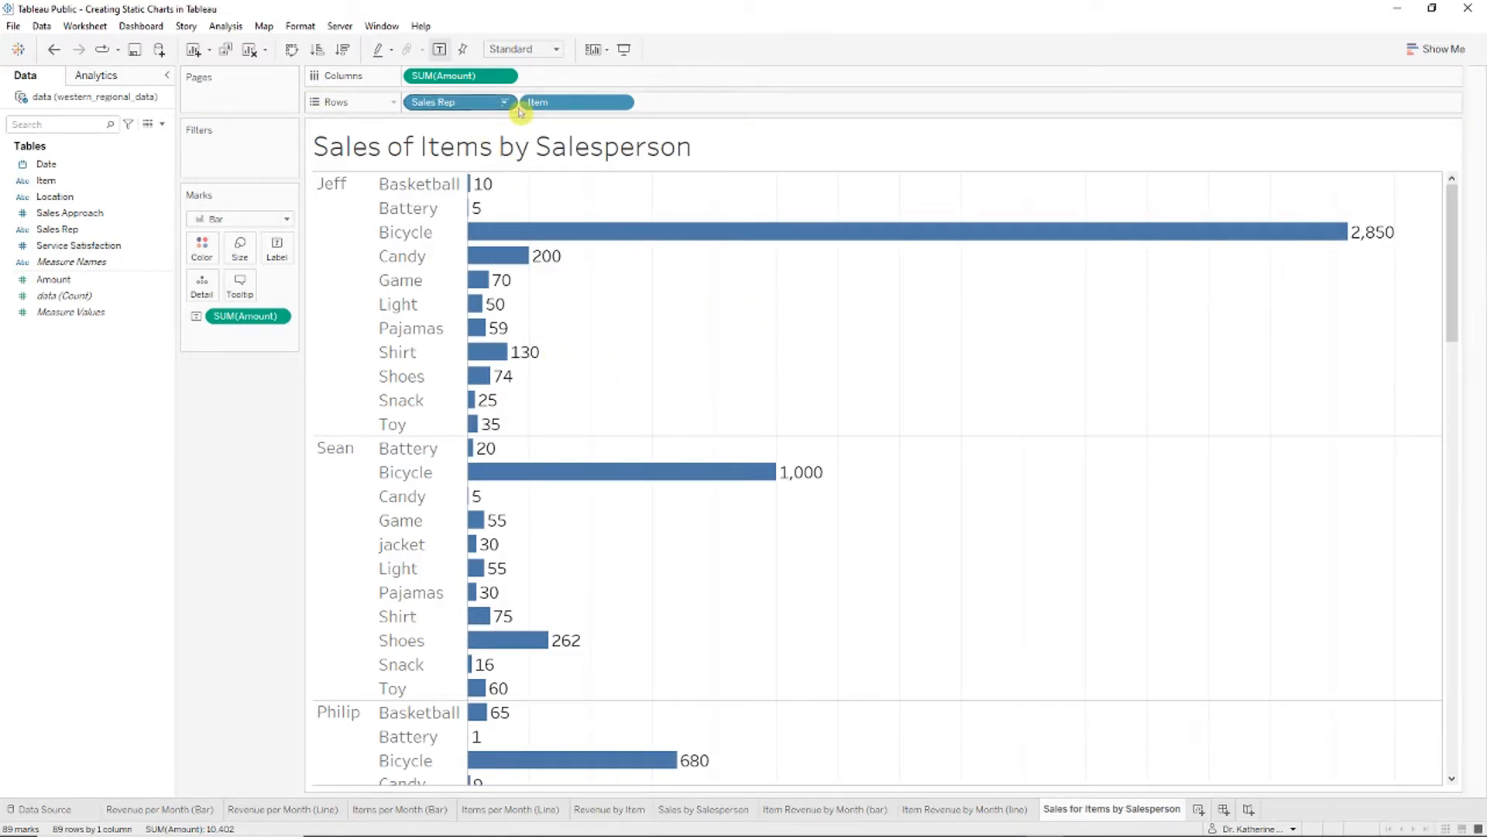
Step: Try paging by salesperson (Dave, Jane), then go back to paging by item, reaching Battery
{"action": "left_click_drag", "start_coordinate": [447, 106], "coordinate": [239, 99]}
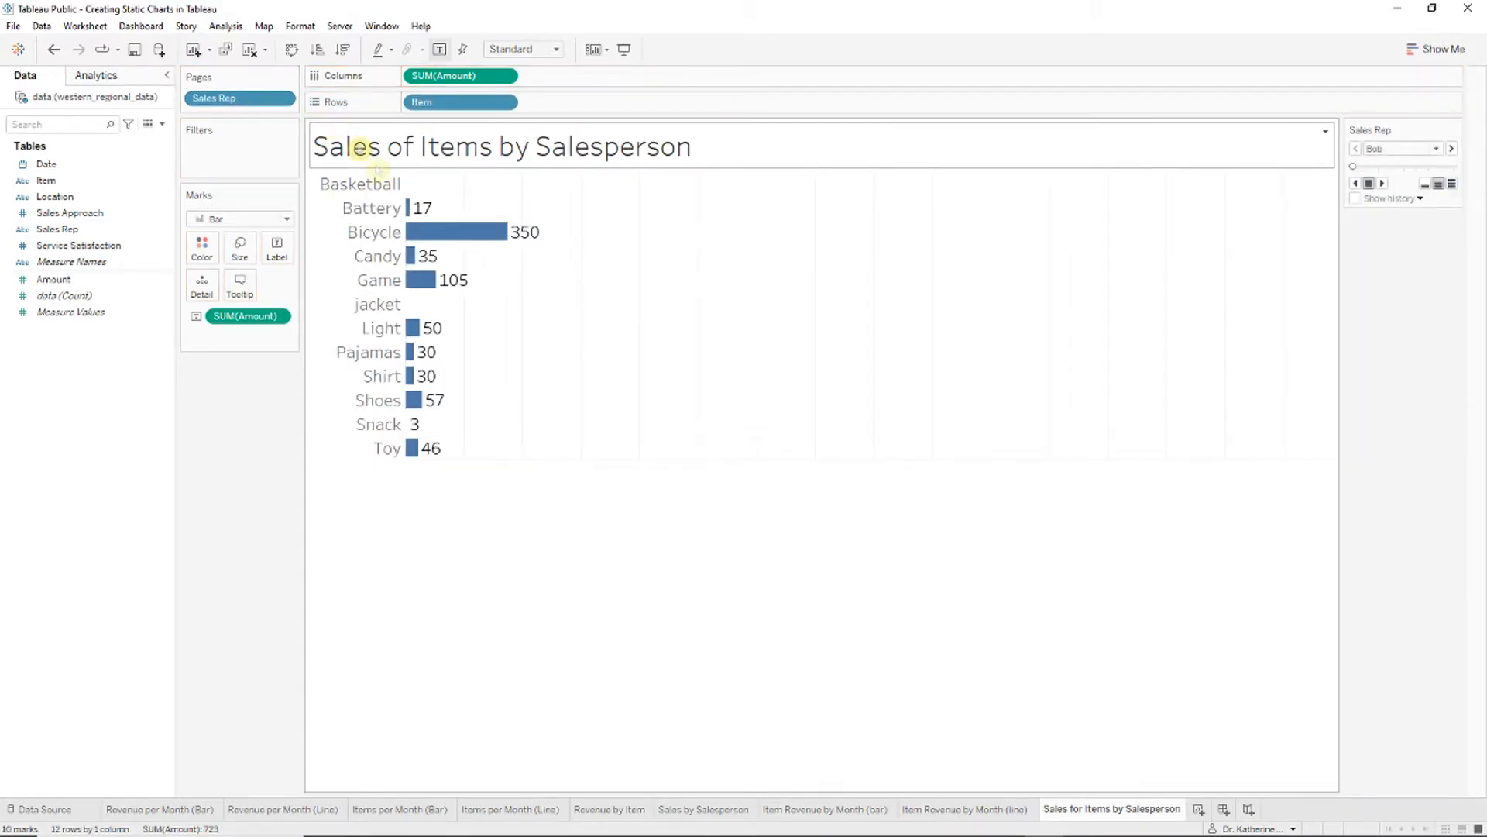
{"action": "left_click", "coordinate": [1452, 148]}
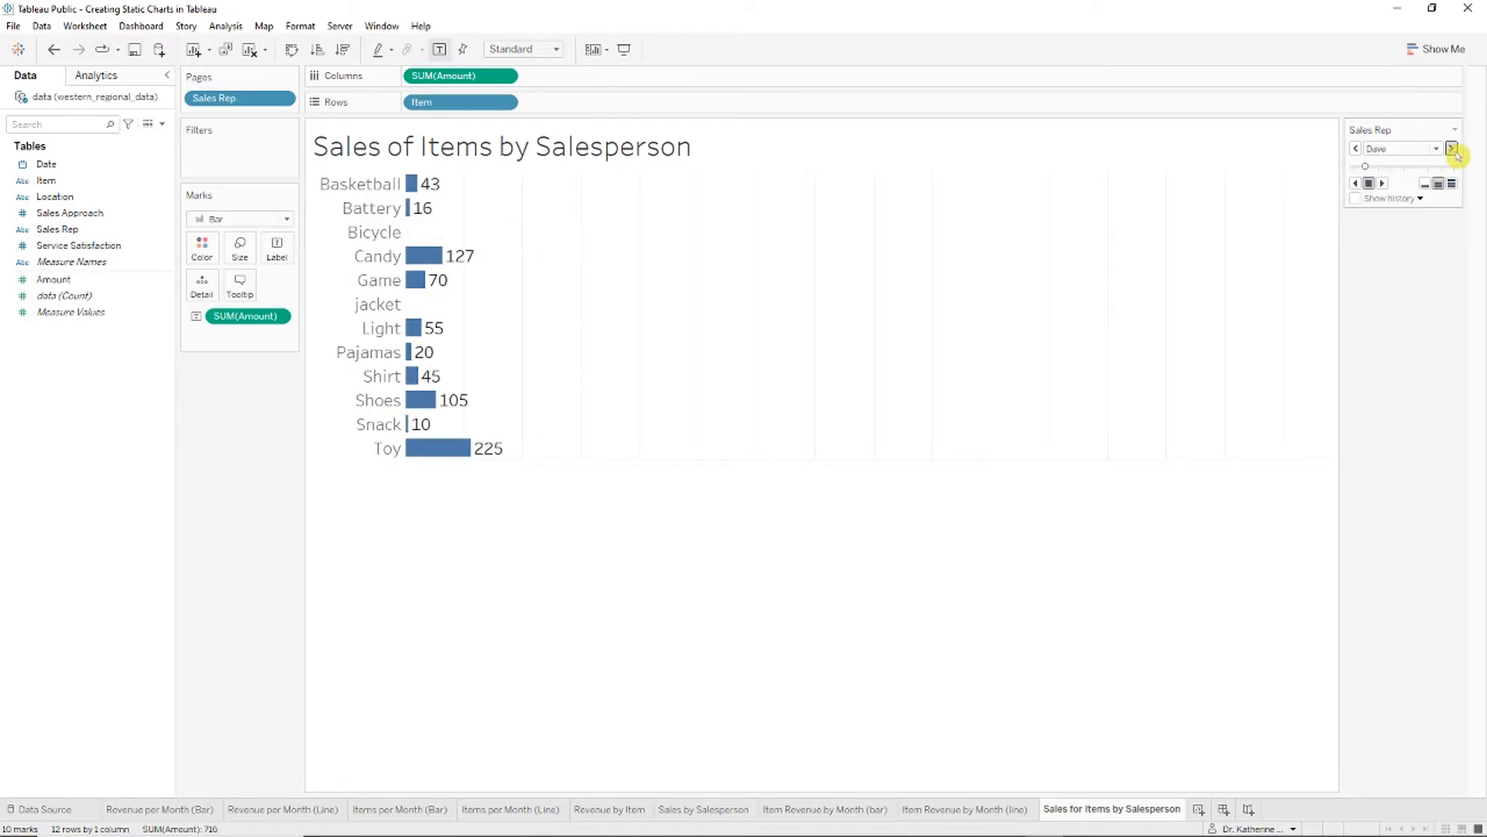
{"action": "left_click", "coordinate": [1452, 149]}
{"action": "left_click_drag", "start_coordinate": [238, 98], "coordinate": [577, 102]}
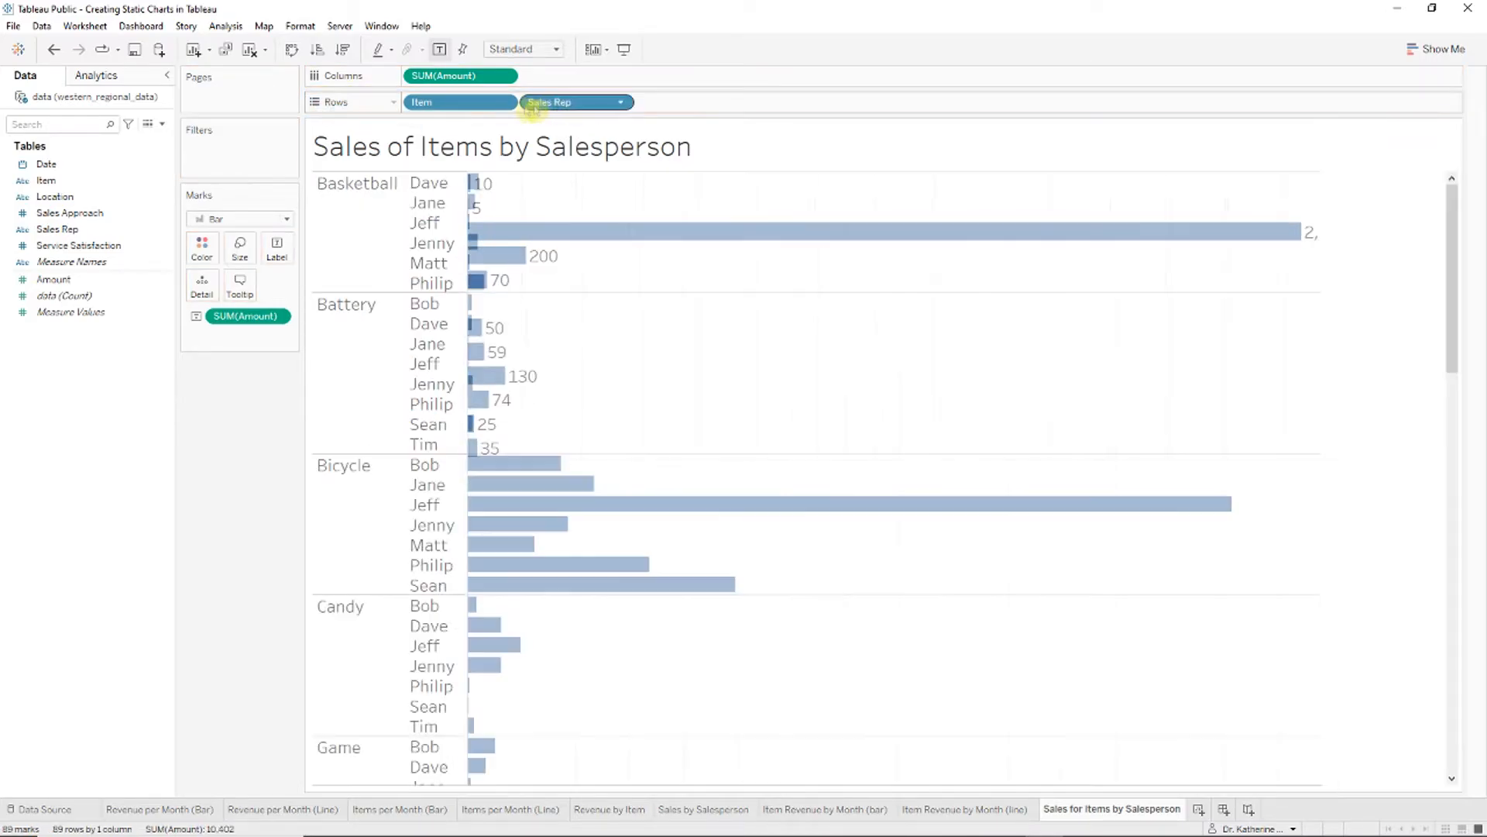
{"action": "left_click_drag", "start_coordinate": [459, 101], "coordinate": [238, 98]}
{"action": "left_click", "coordinate": [1451, 149]}
Step: On the Bicycle page, sort bars descending and retitle the chart 'Sales of Bicycles by Salesperson'
{"action": "left_click", "coordinate": [1452, 149]}
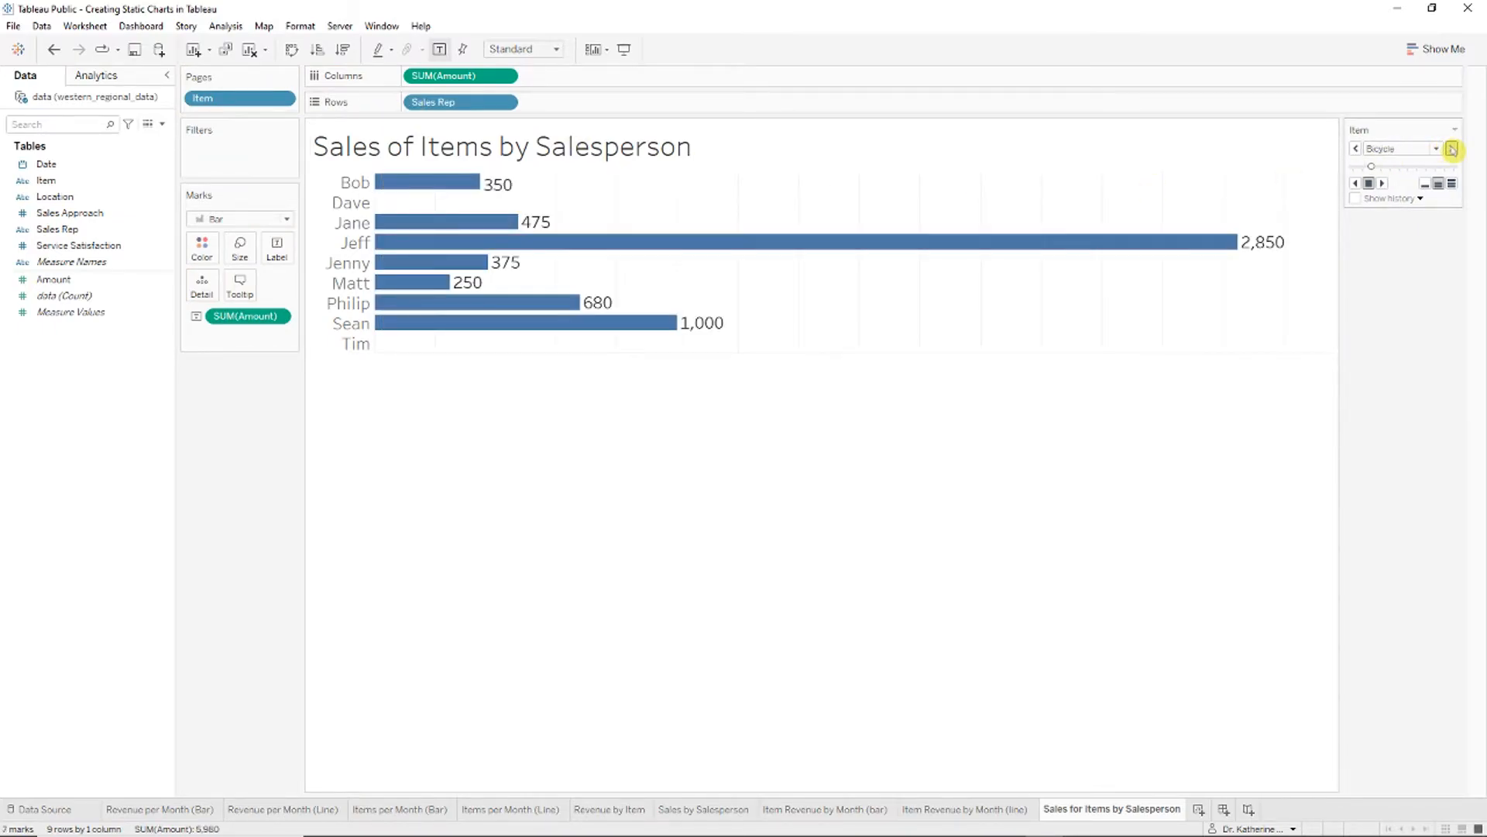
{"action": "left_click", "coordinate": [341, 49]}
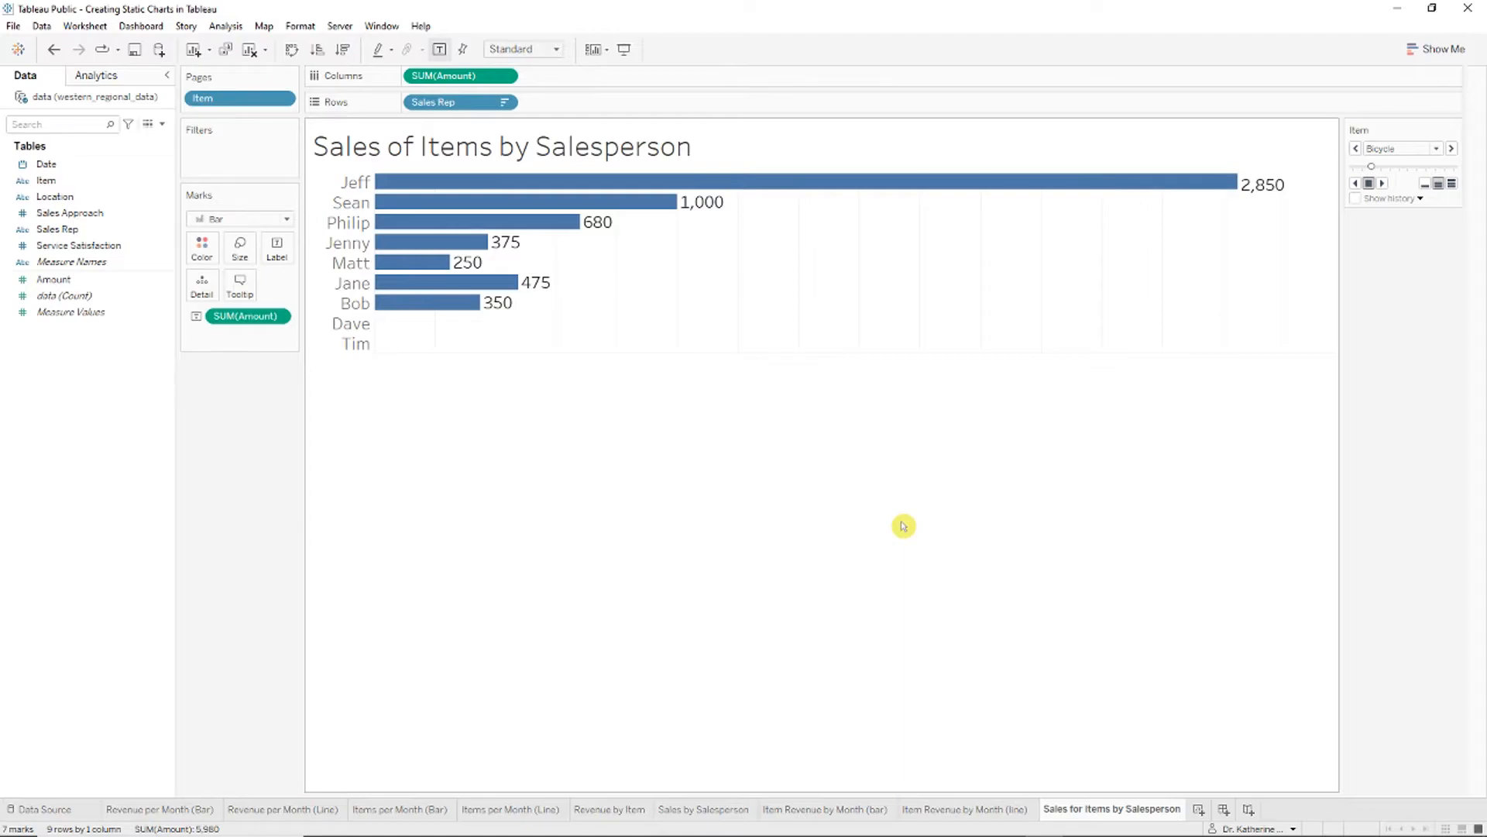
{"action": "right_click", "coordinate": [717, 147]}
{"action": "left_click", "coordinate": [749, 152]}
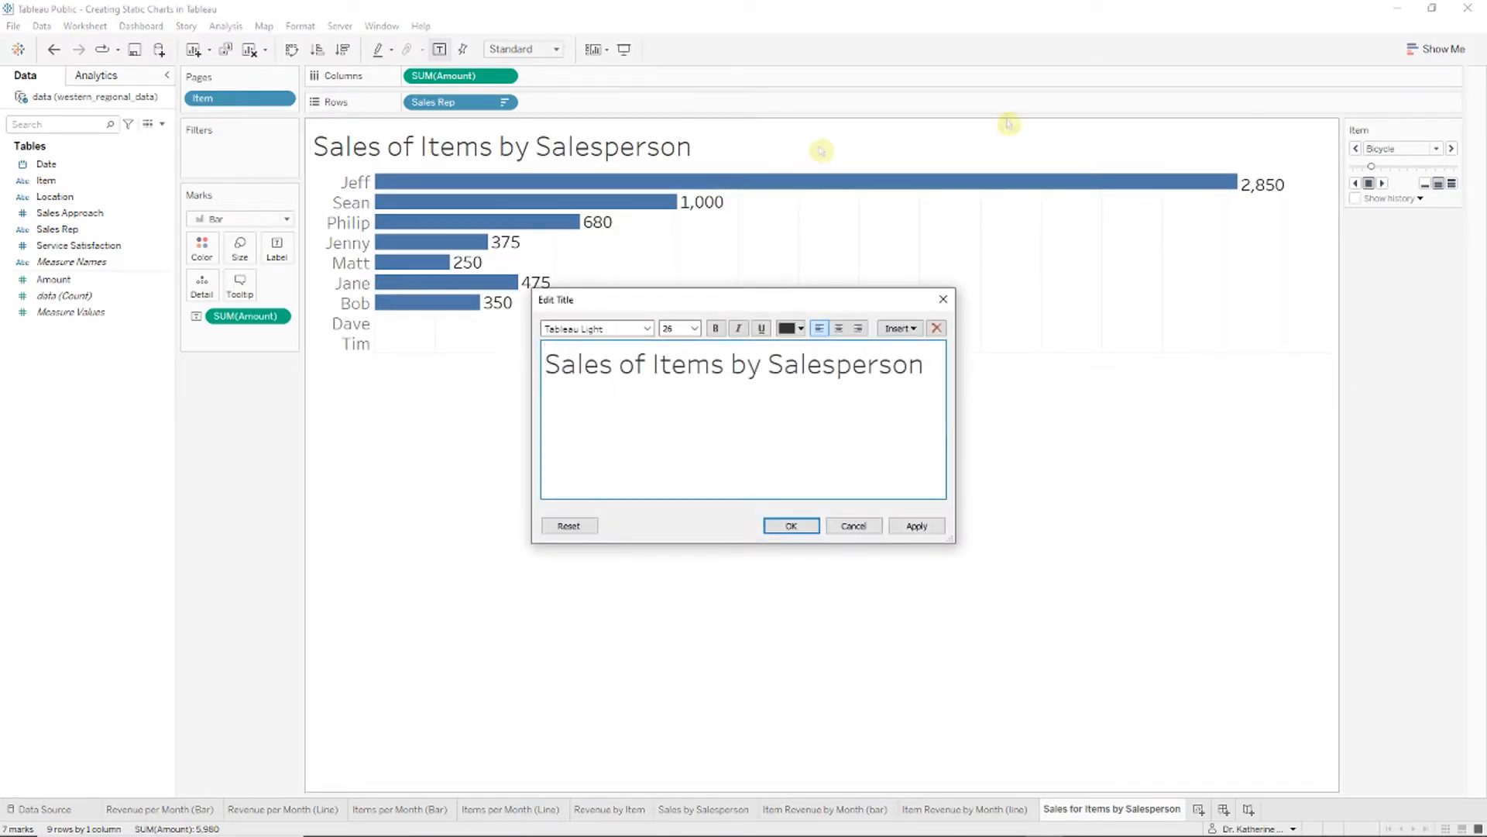
{"action": "left_click_drag", "start_coordinate": [725, 364], "coordinate": [658, 364]}
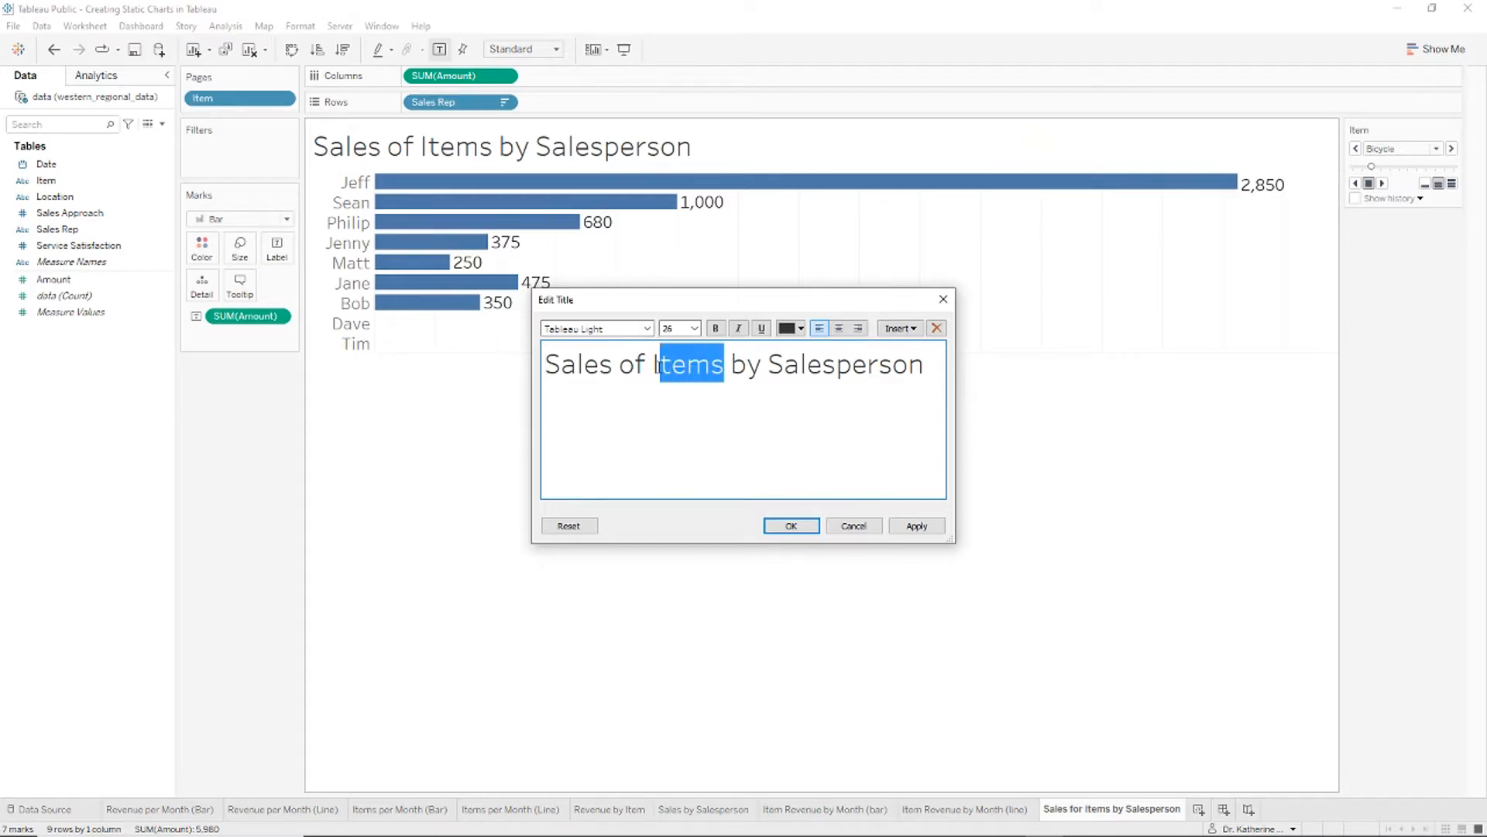
{"action": "type", "text": "Bicycles"}
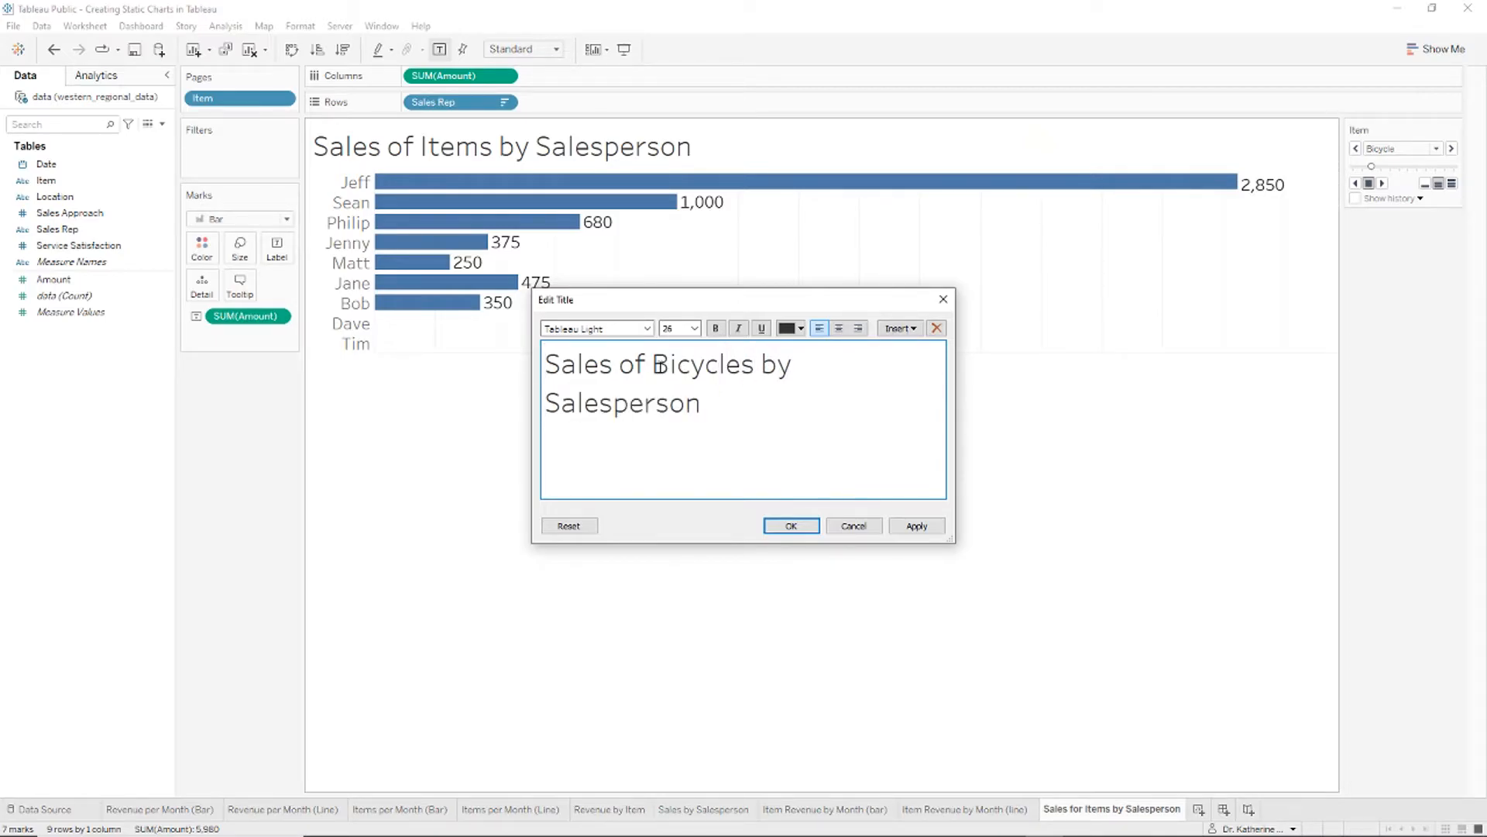
{"action": "left_click", "coordinate": [775, 522]}
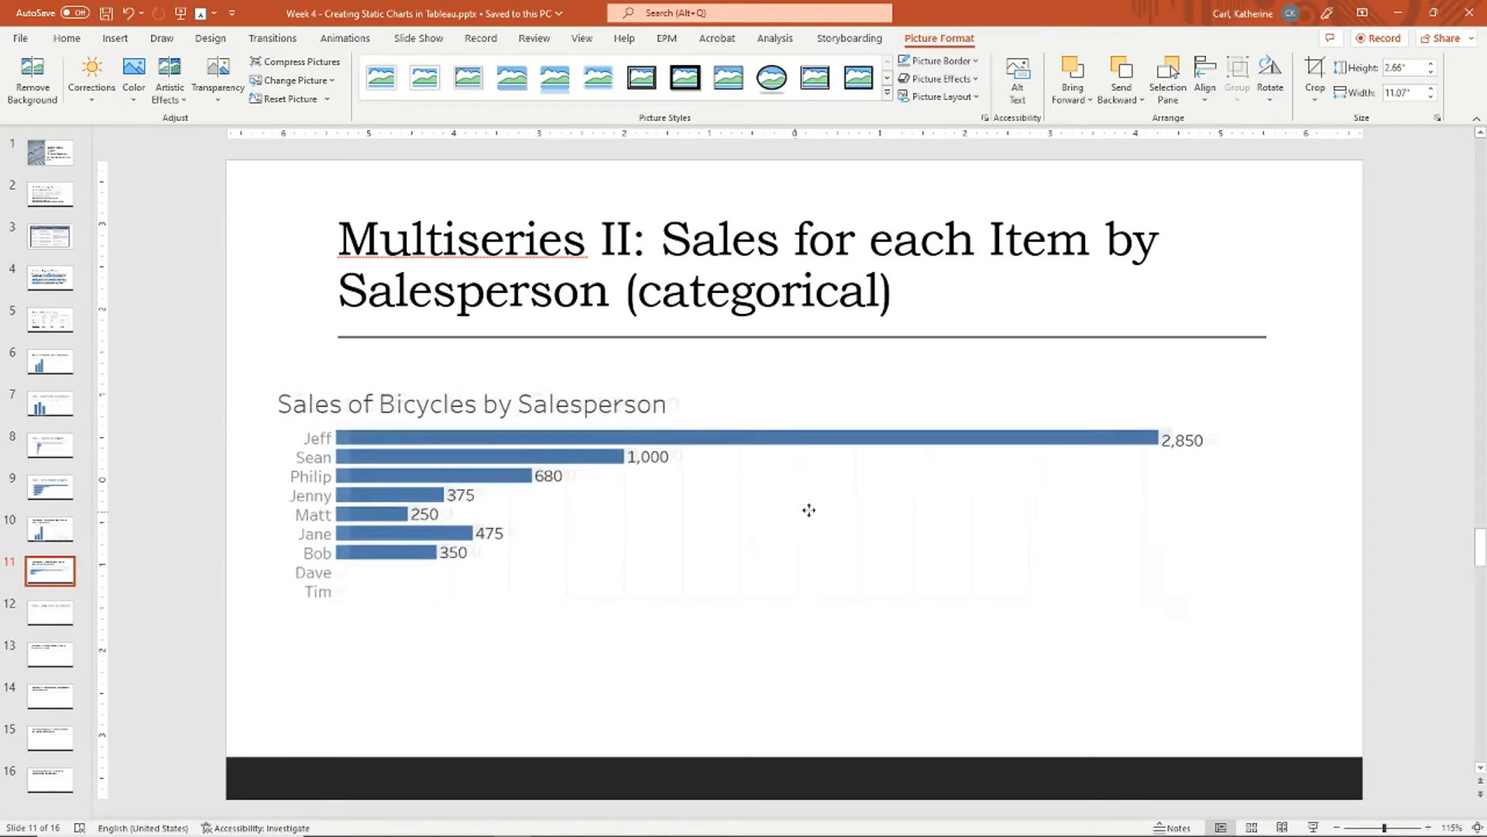
Step: Nudge the Bicycle chart into place on slide 11, glance at empty slide 12, return to Tableau
{"action": "left_click_drag", "start_coordinate": [824, 522], "coordinate": [835, 519]}
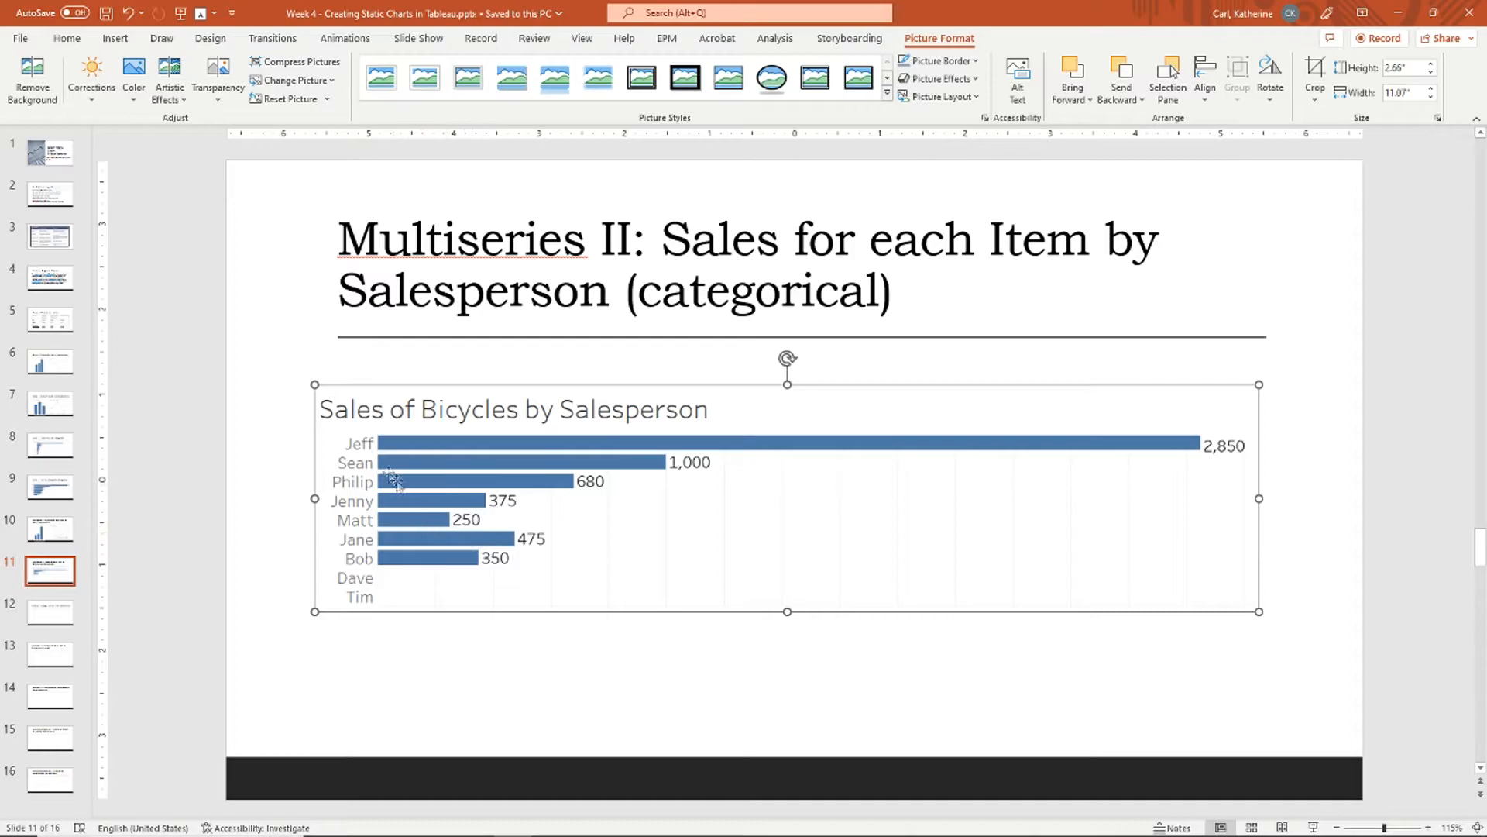
{"action": "left_click", "coordinate": [634, 654]}
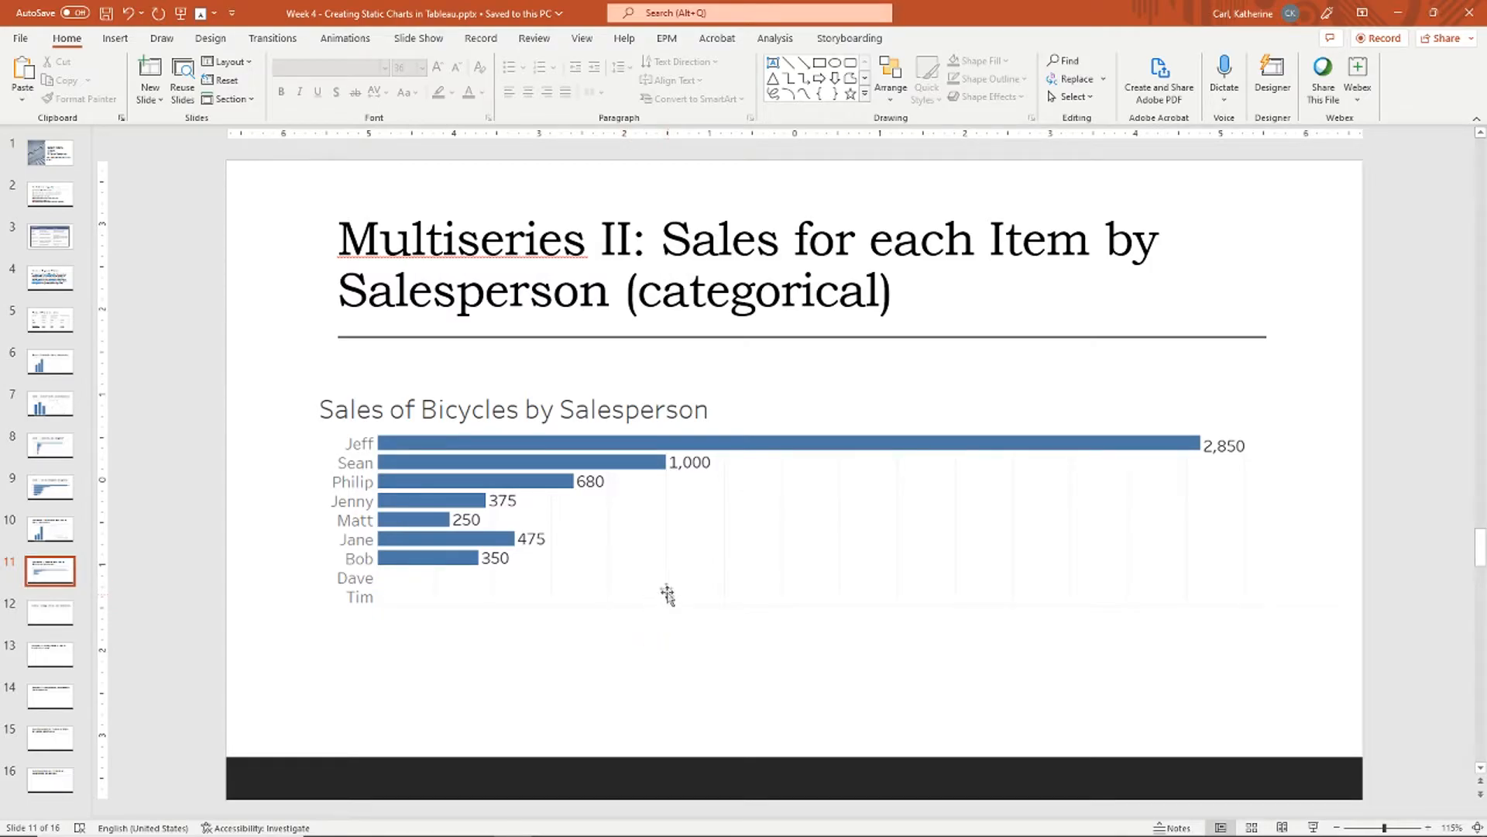
{"action": "scroll", "coordinate": [604, 521], "scroll_direction": "down", "scroll_amount": 1}
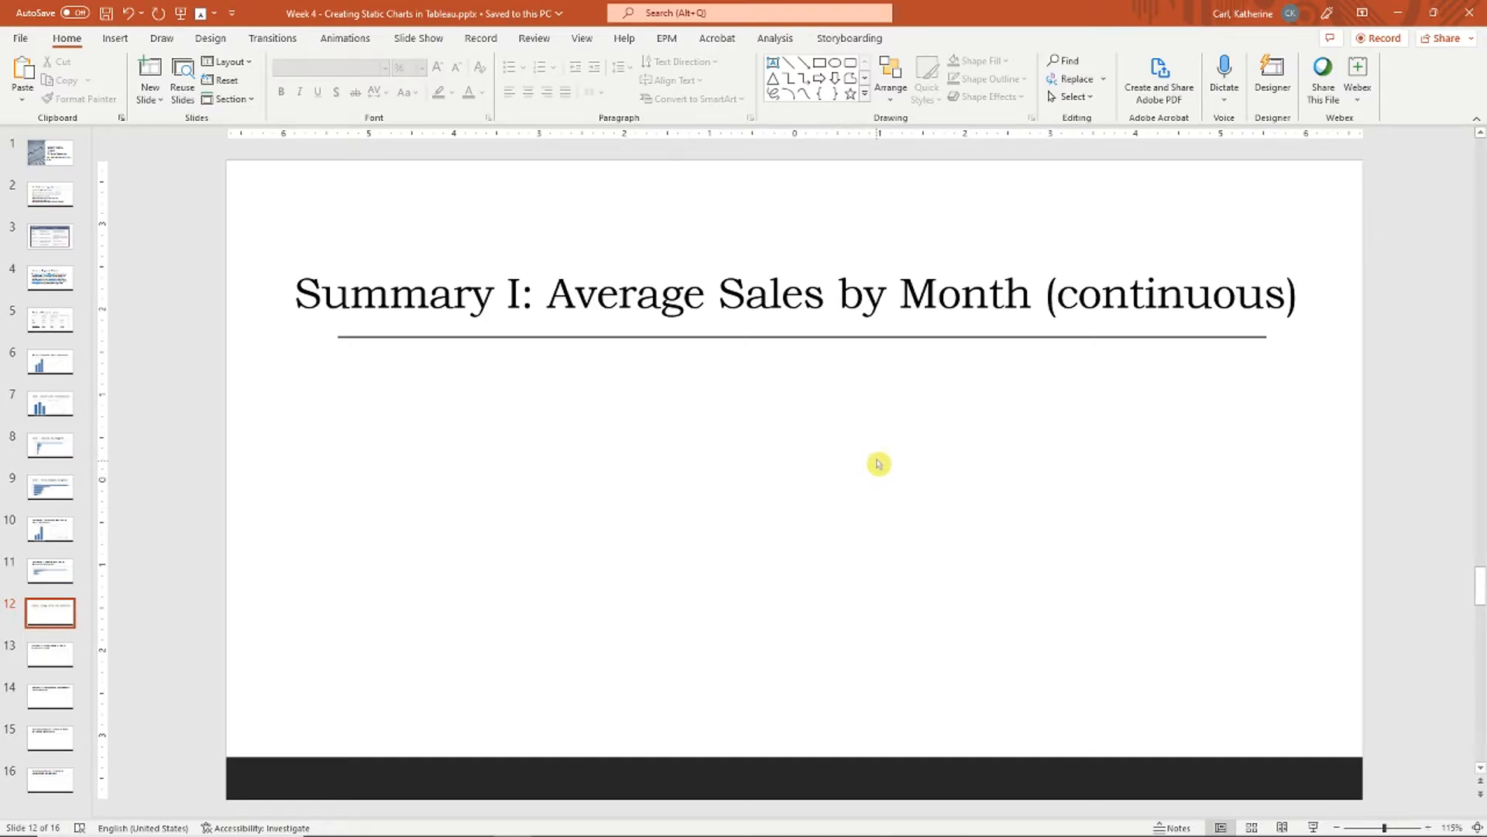
{"action": "key", "text": "alt+Tab"}
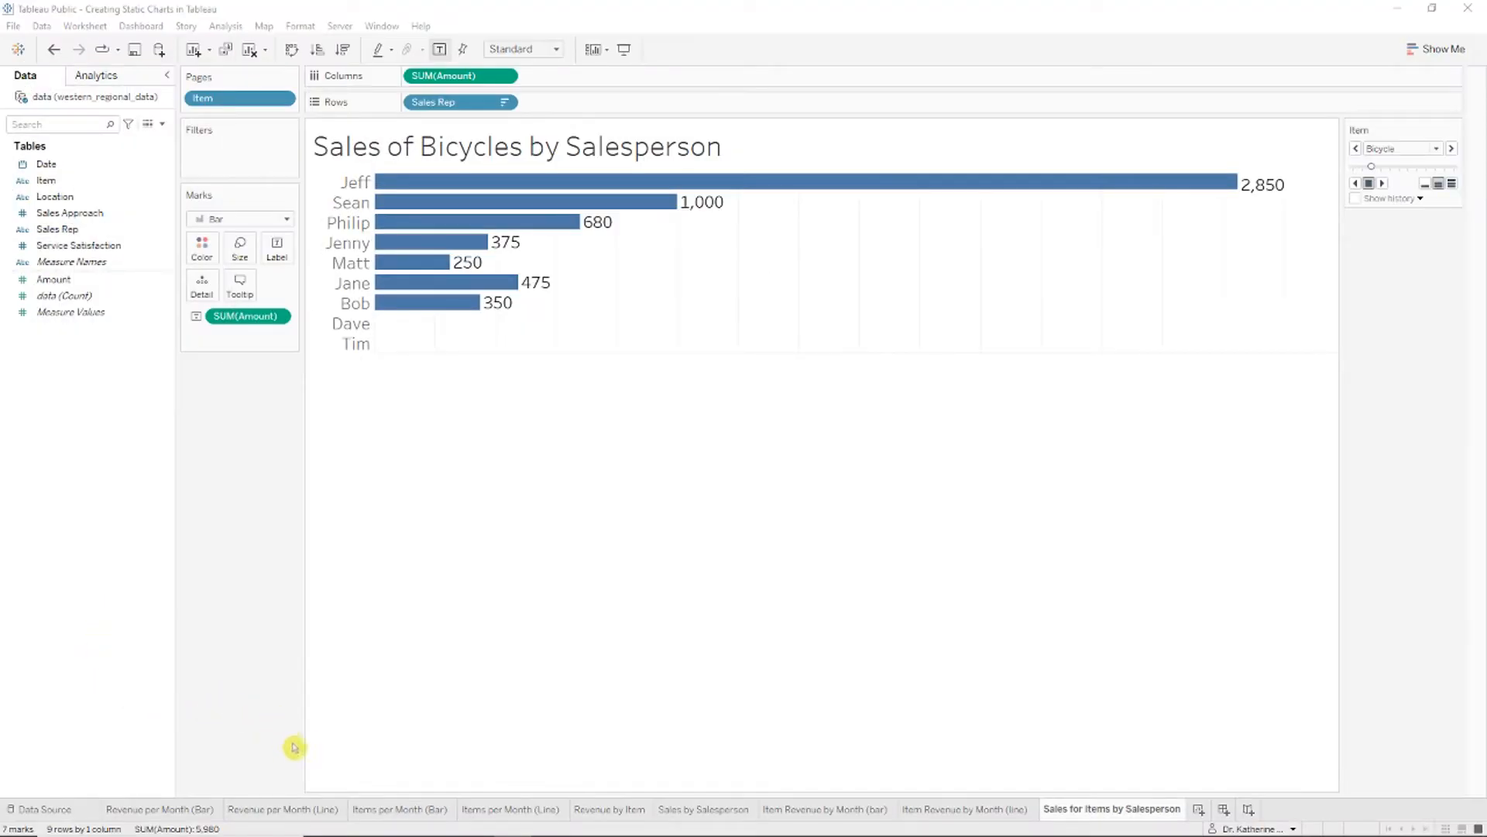
Step: Duplicate Revenue per Month (Line), move the copy to the end, and name it 'Average Sales per Month'
{"action": "right_click", "coordinate": [297, 810]}
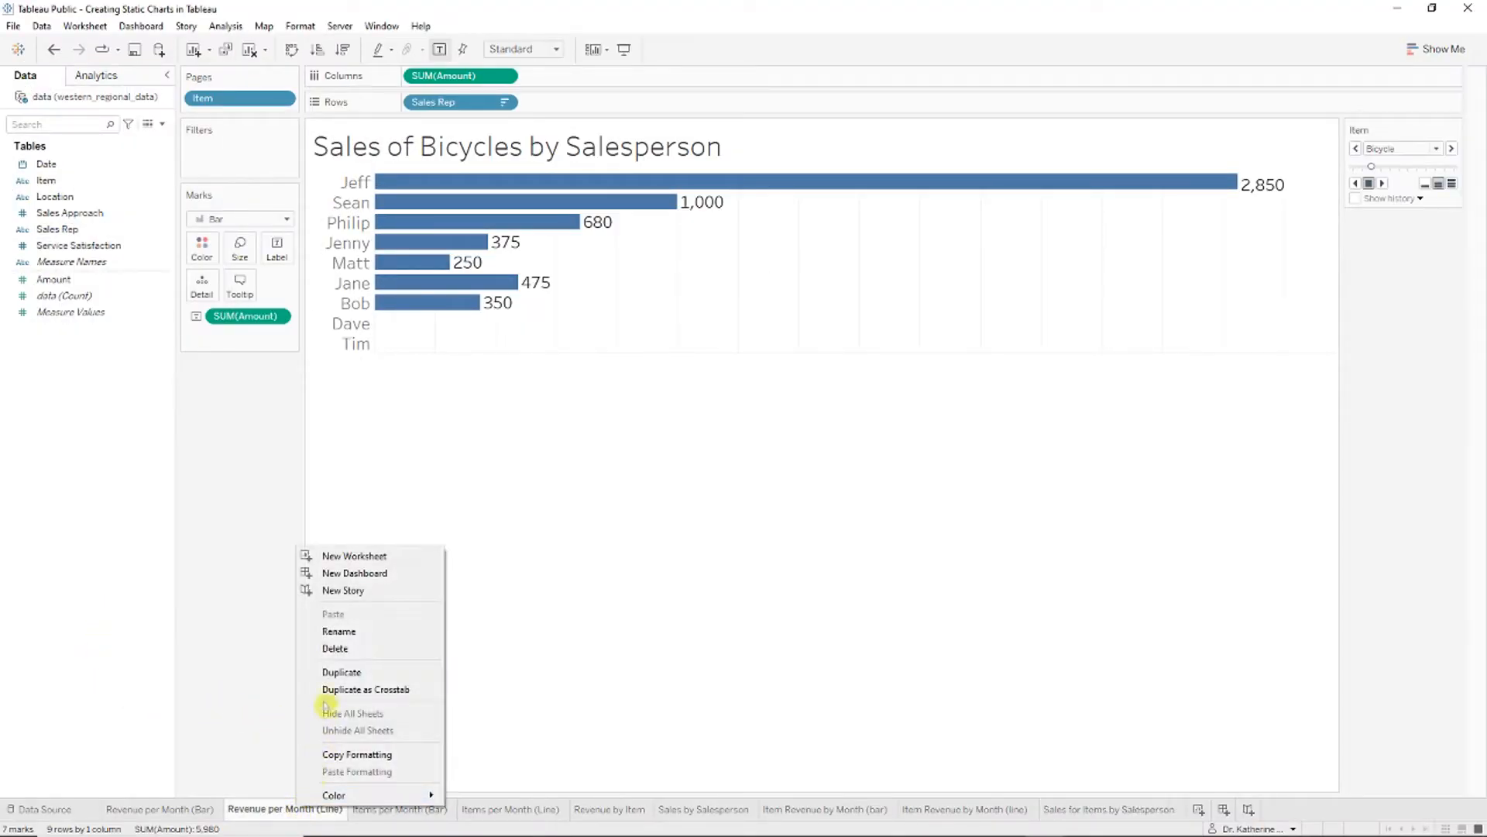
{"action": "left_click", "coordinate": [372, 671]}
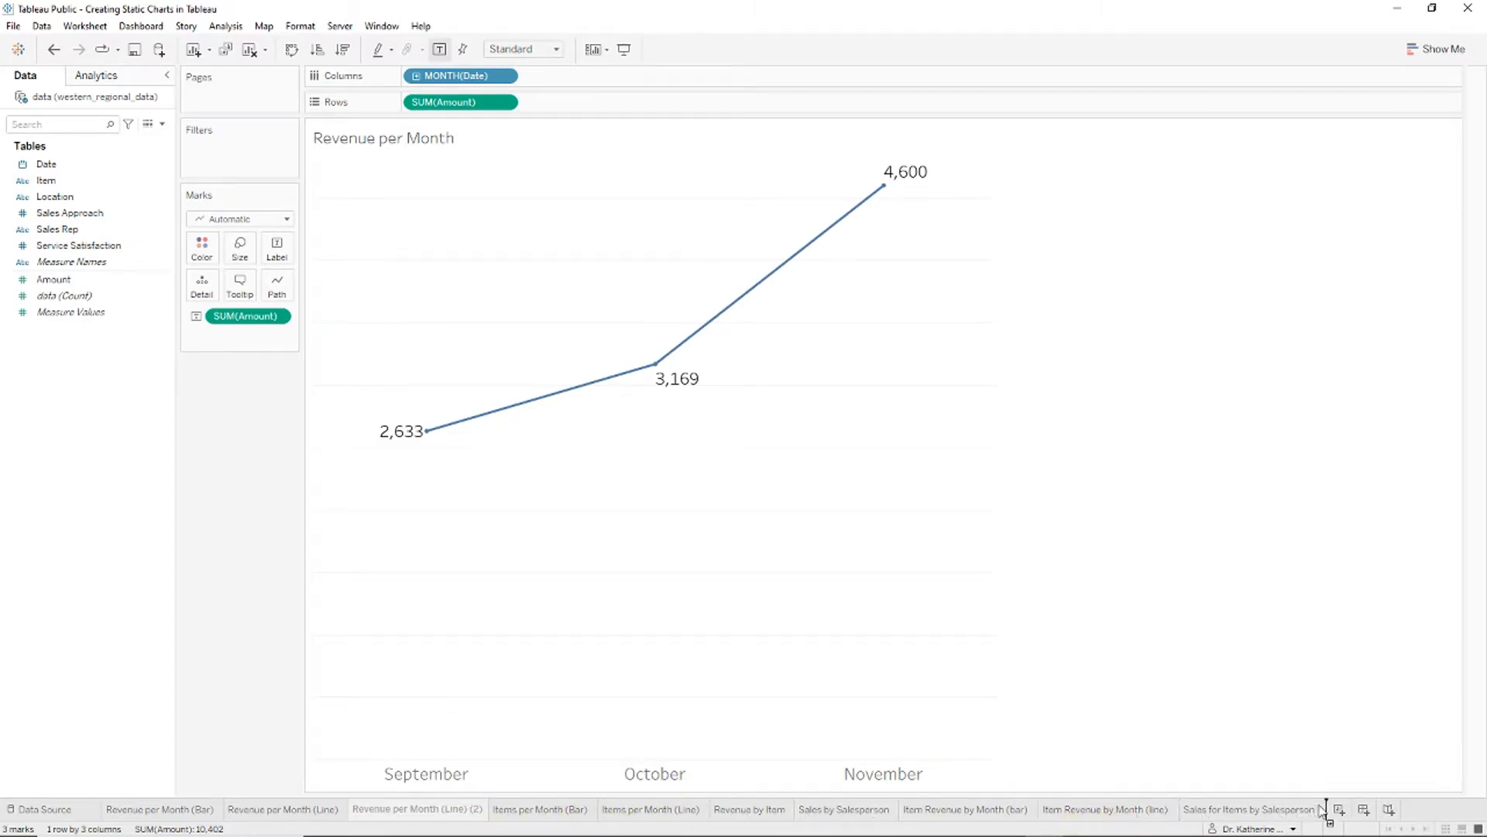
{"action": "left_click_drag", "start_coordinate": [1324, 810], "coordinate": [1320, 810]}
{"action": "right_click", "coordinate": [1286, 809]}
{"action": "left_click", "coordinate": [1319, 628]}
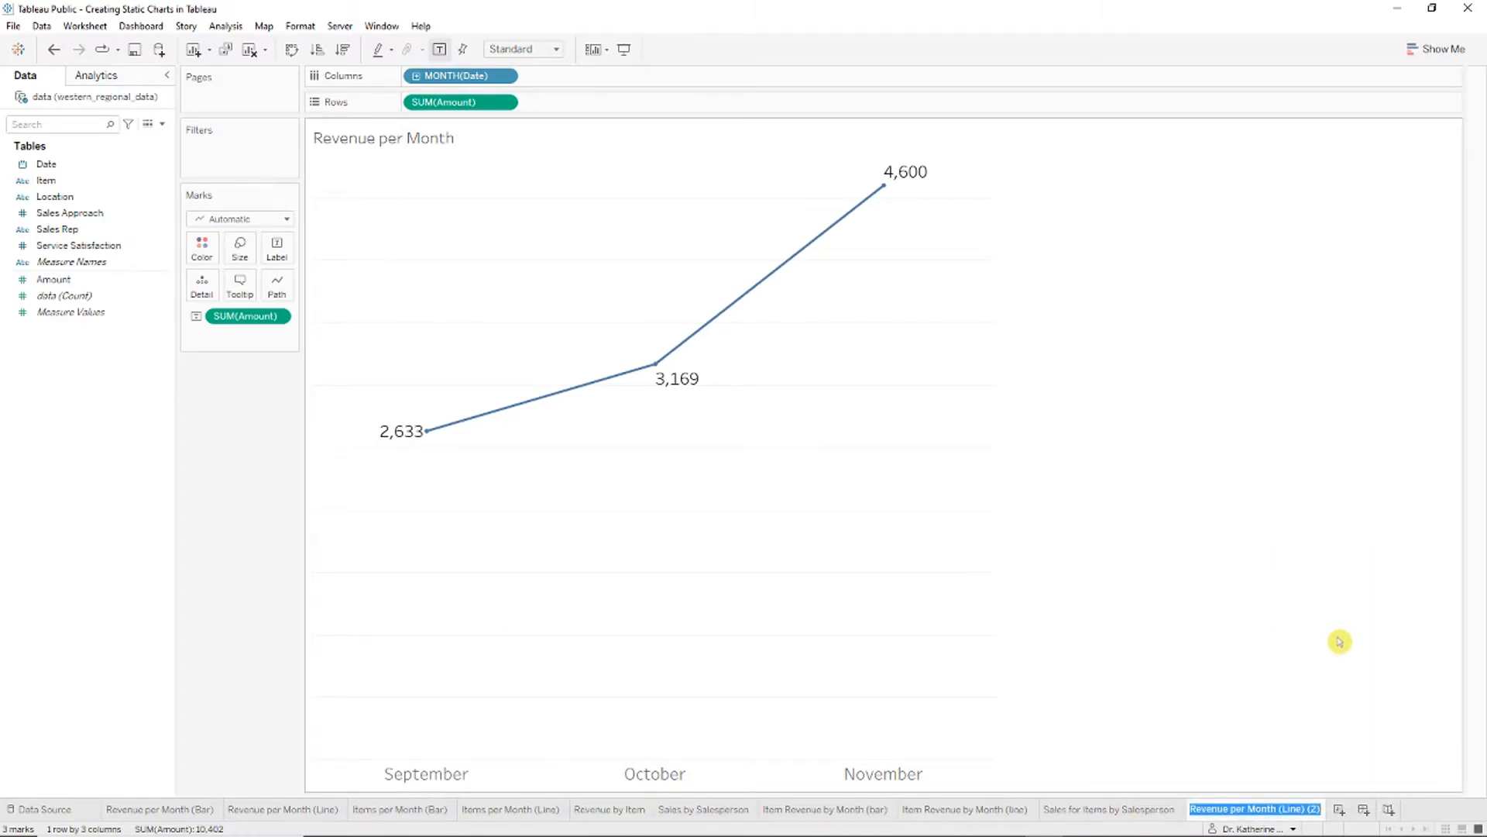
{"action": "type", "text": "Average Sa"}
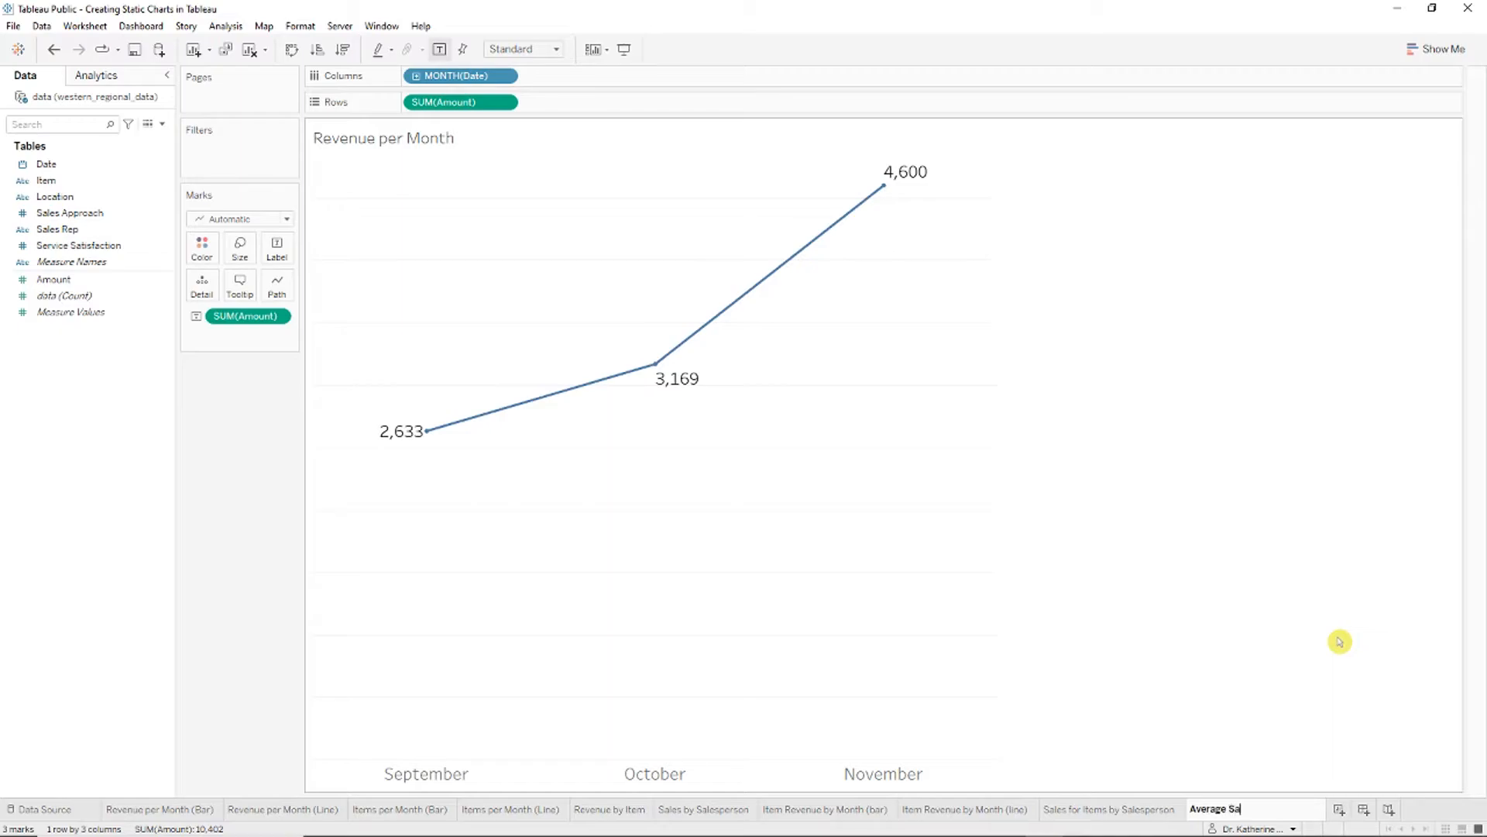
{"action": "type", "text": "les per Month"}
{"action": "key", "text": "Return"}
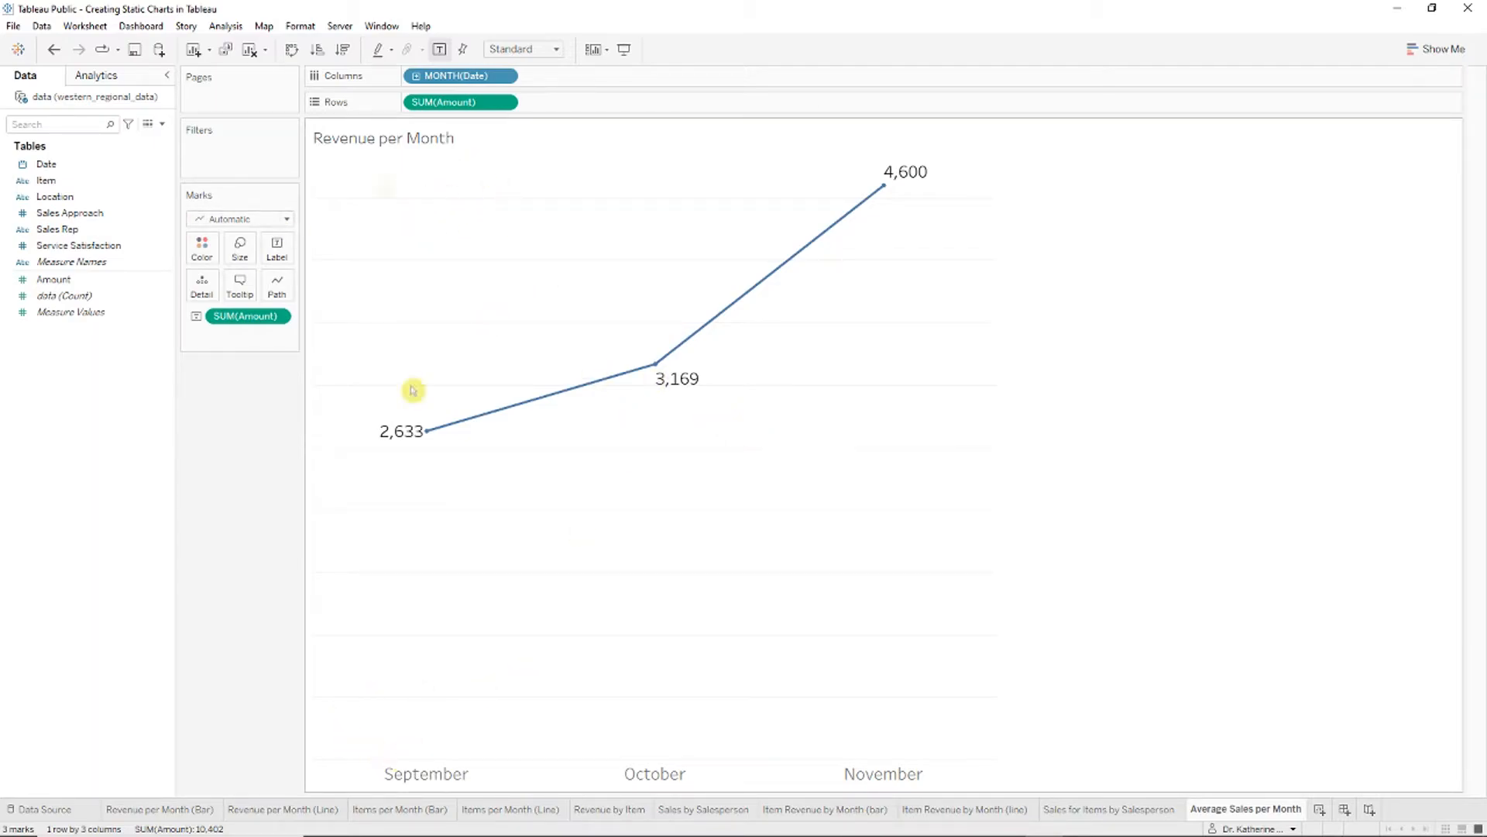
Step: Retitle the chart 'Average Revenue per Month' at font size 26
{"action": "right_click", "coordinate": [398, 137]}
{"action": "left_click", "coordinate": [431, 147]}
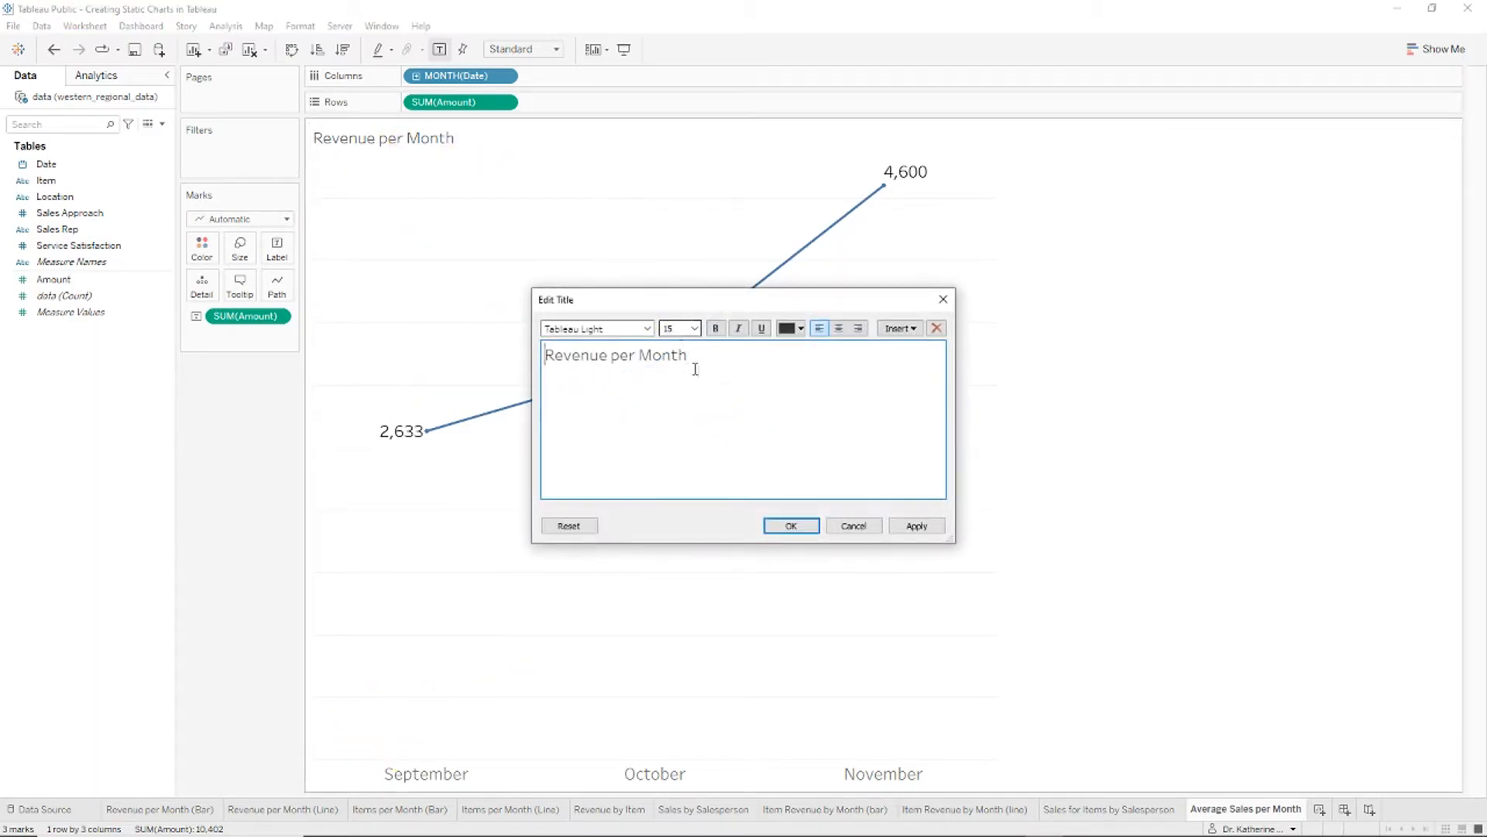
{"action": "type", "text": "Average"}
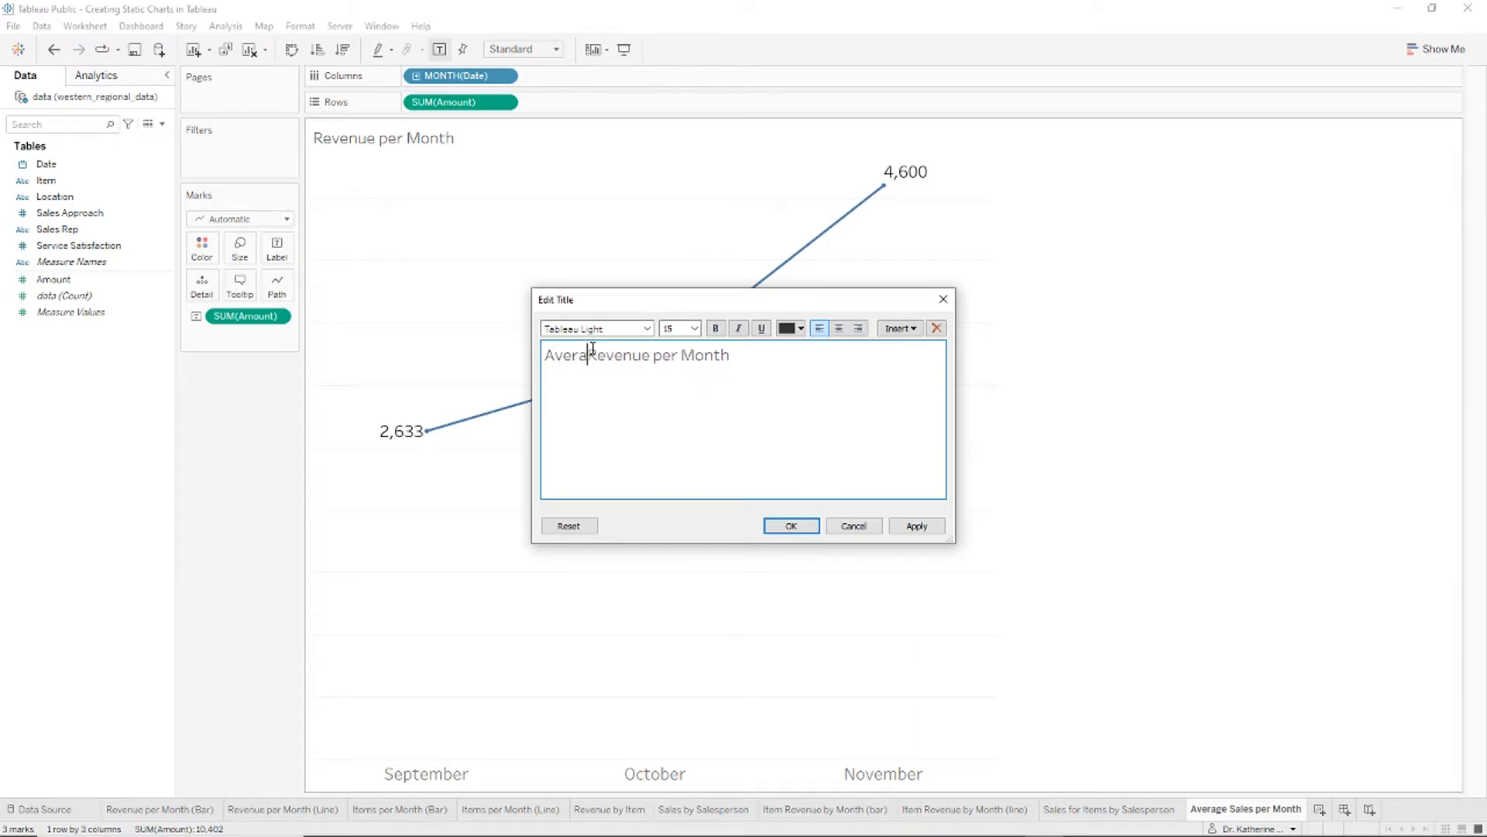
{"action": "key", "text": "ctrl+a"}
{"action": "left_click", "coordinate": [694, 328]}
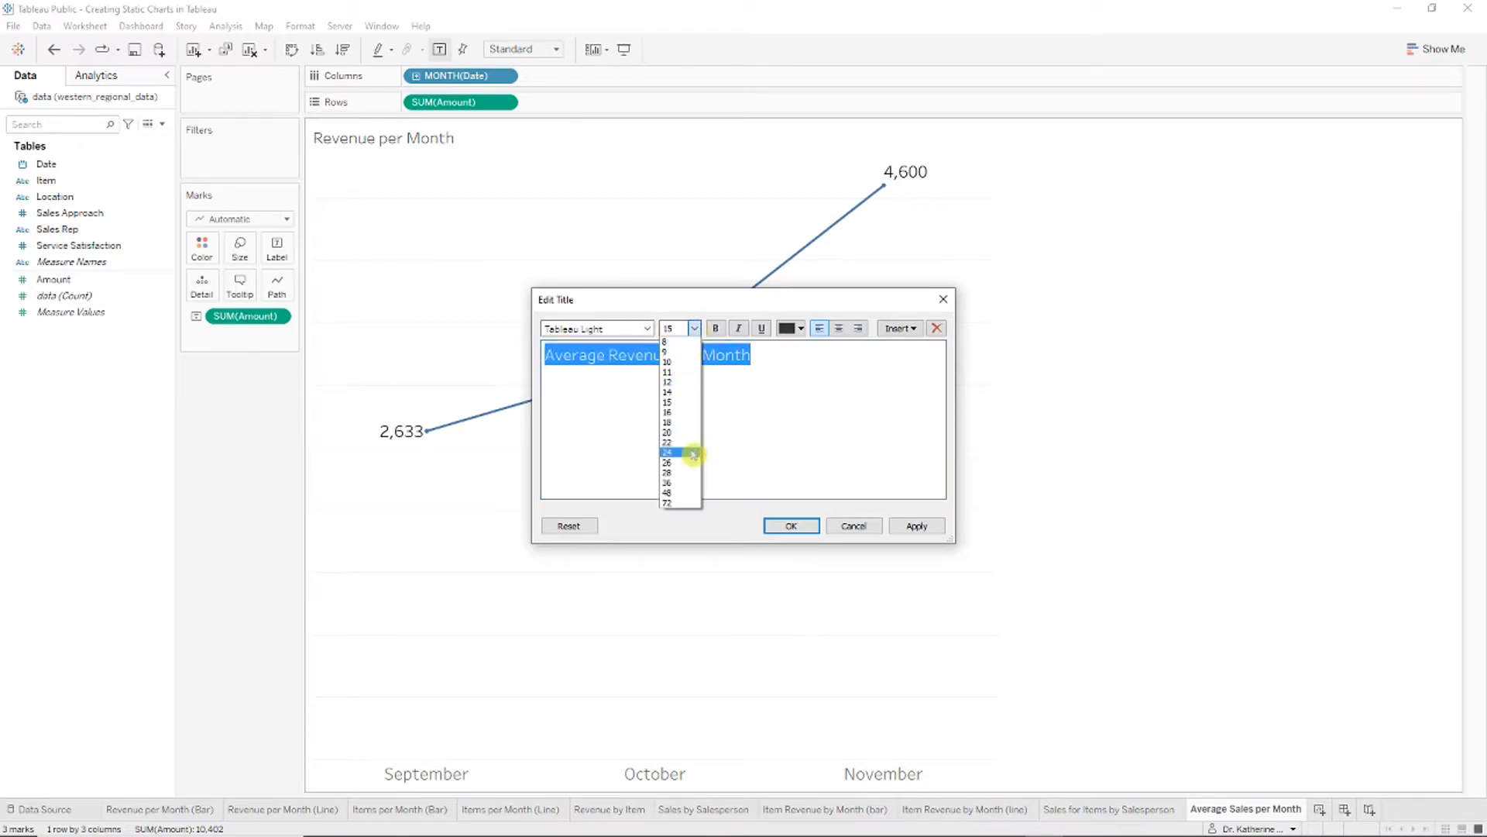
{"action": "left_click", "coordinate": [680, 458]}
{"action": "left_click", "coordinate": [791, 525]}
Step: Enlarge the font of the month header labels
{"action": "right_click", "coordinate": [460, 773]}
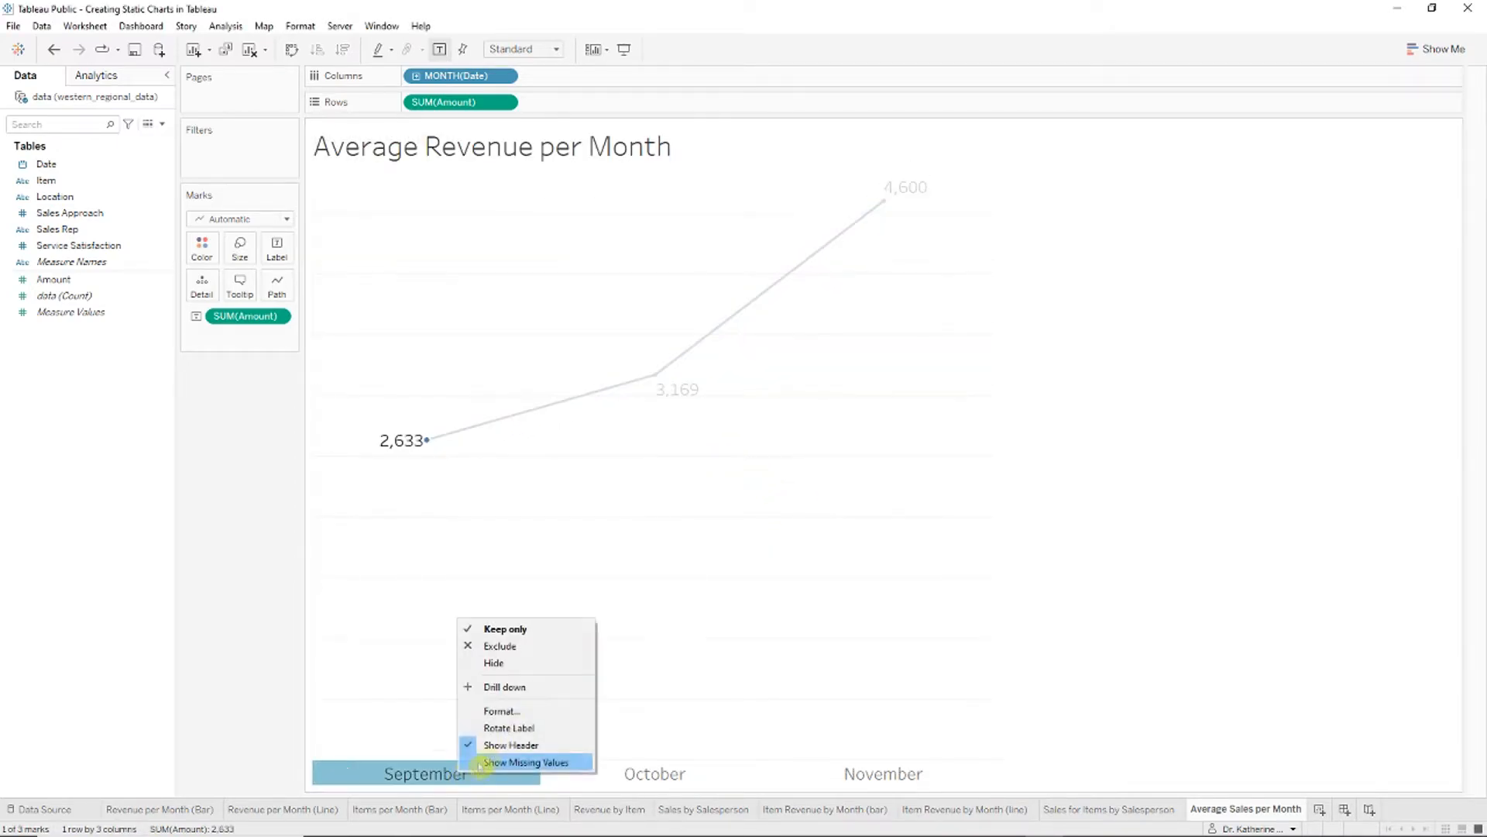
{"action": "left_click", "coordinate": [540, 713]}
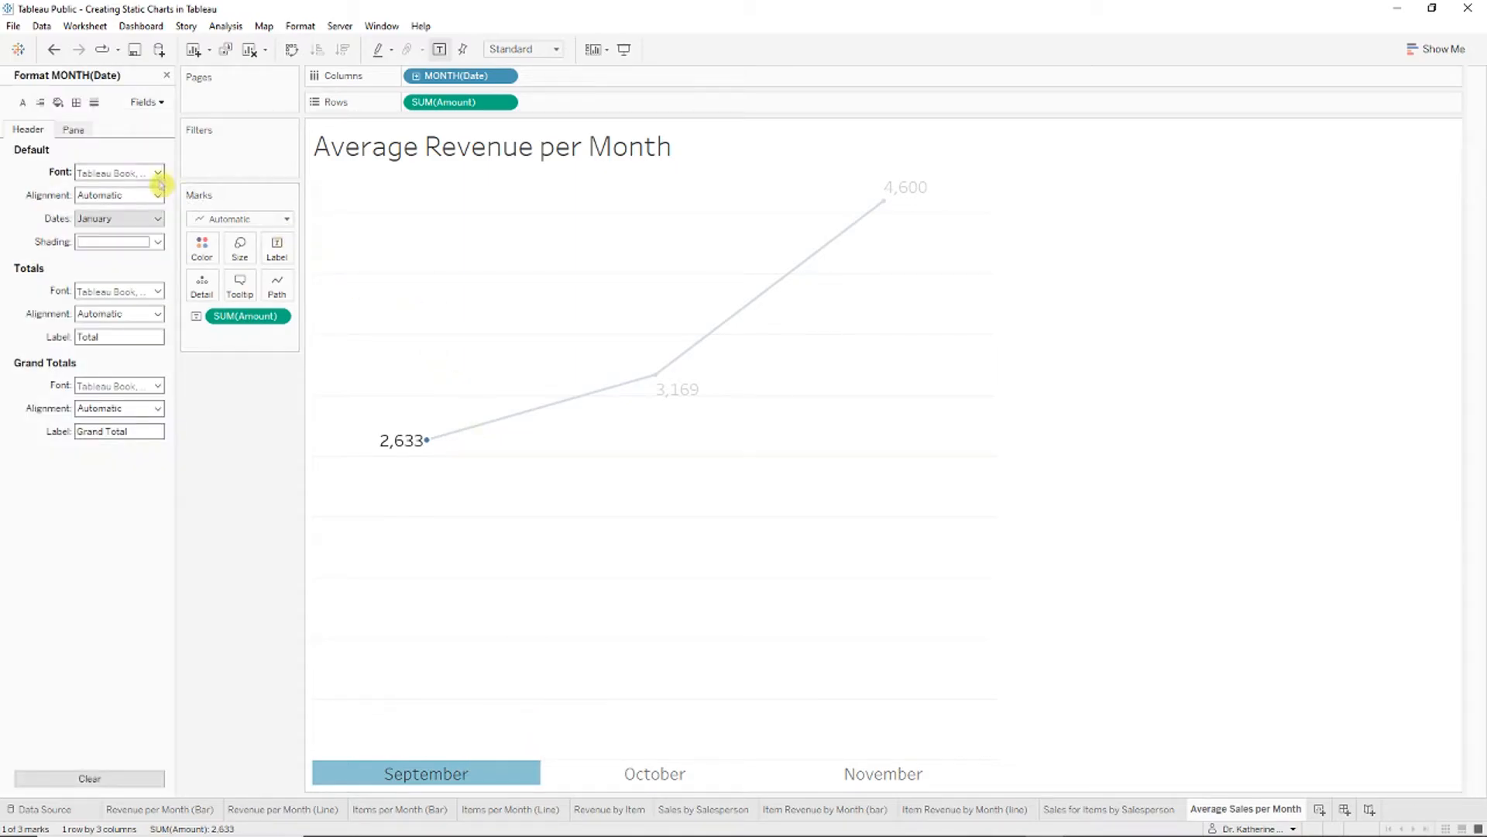
{"action": "left_click", "coordinate": [159, 175]}
{"action": "left_click", "coordinate": [93, 208]}
{"action": "left_click", "coordinate": [101, 344]}
{"action": "left_click", "coordinate": [619, 301]}
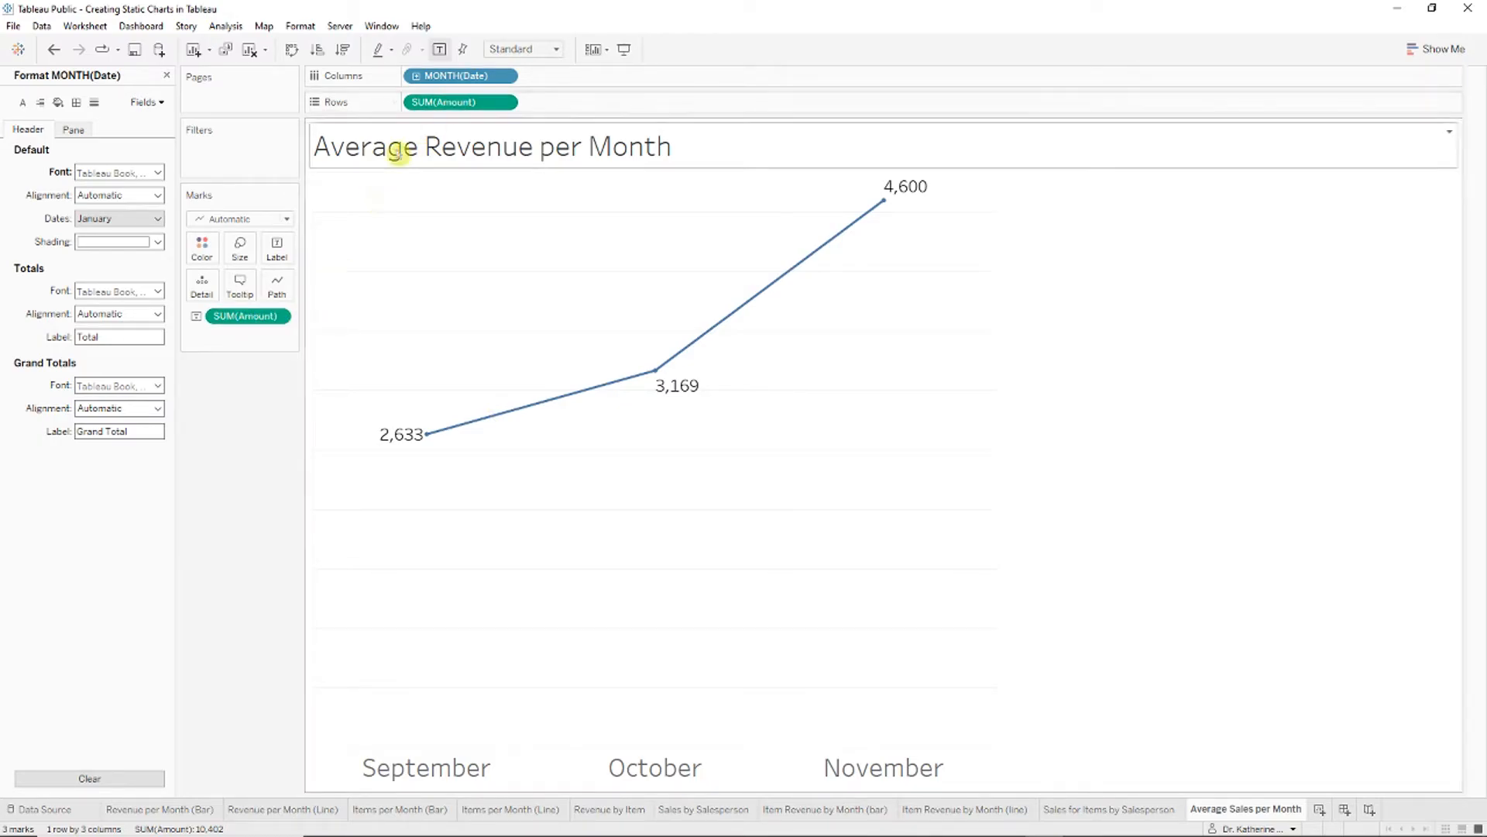
Step: Switch both the label and plotted Amount from sum to average (38.72, 37.73, 79.31)
{"action": "left_click", "coordinate": [280, 316]}
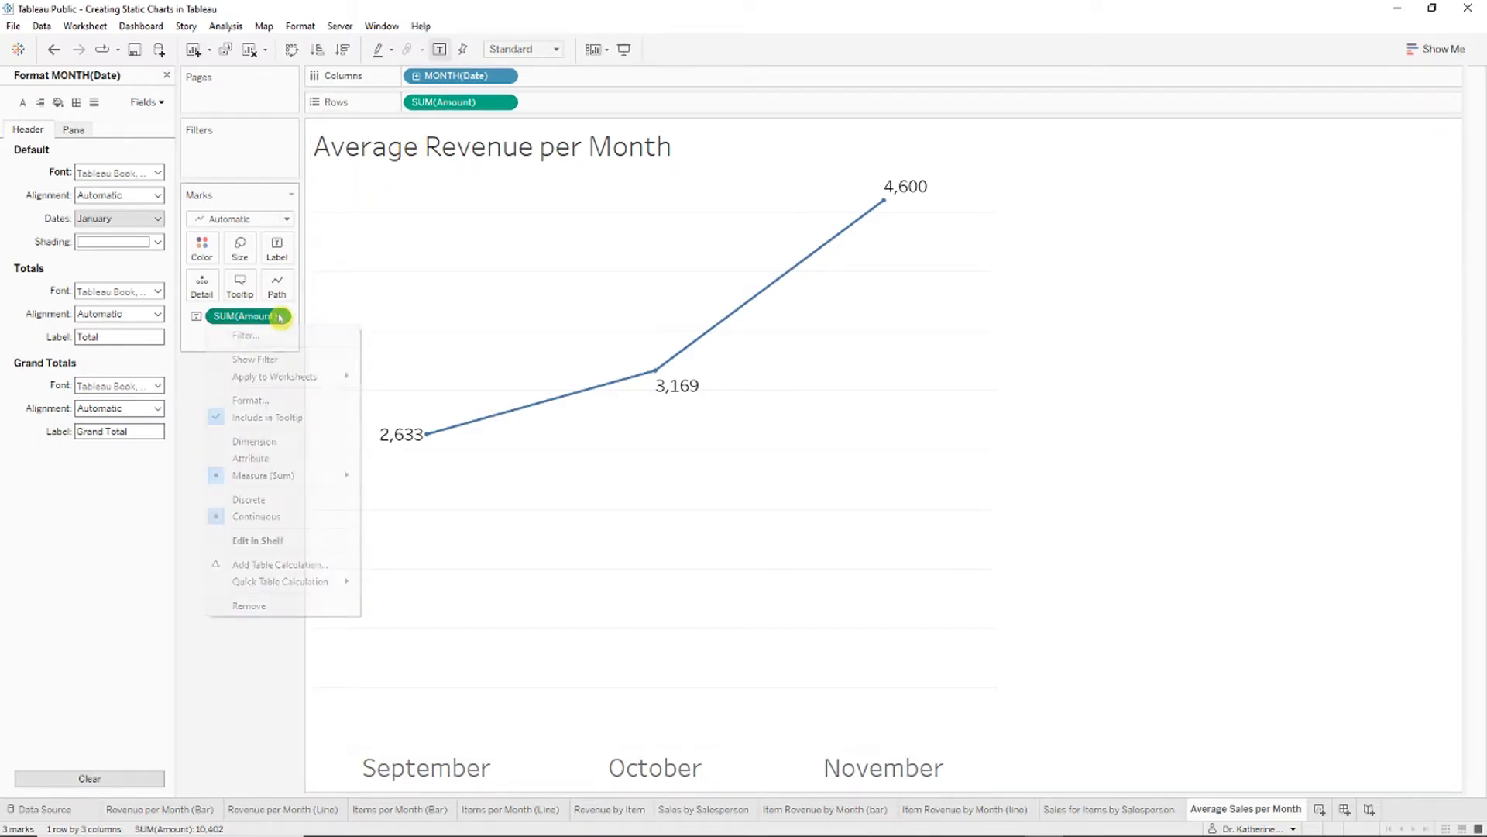
{"action": "mouse_move", "coordinate": [321, 482]}
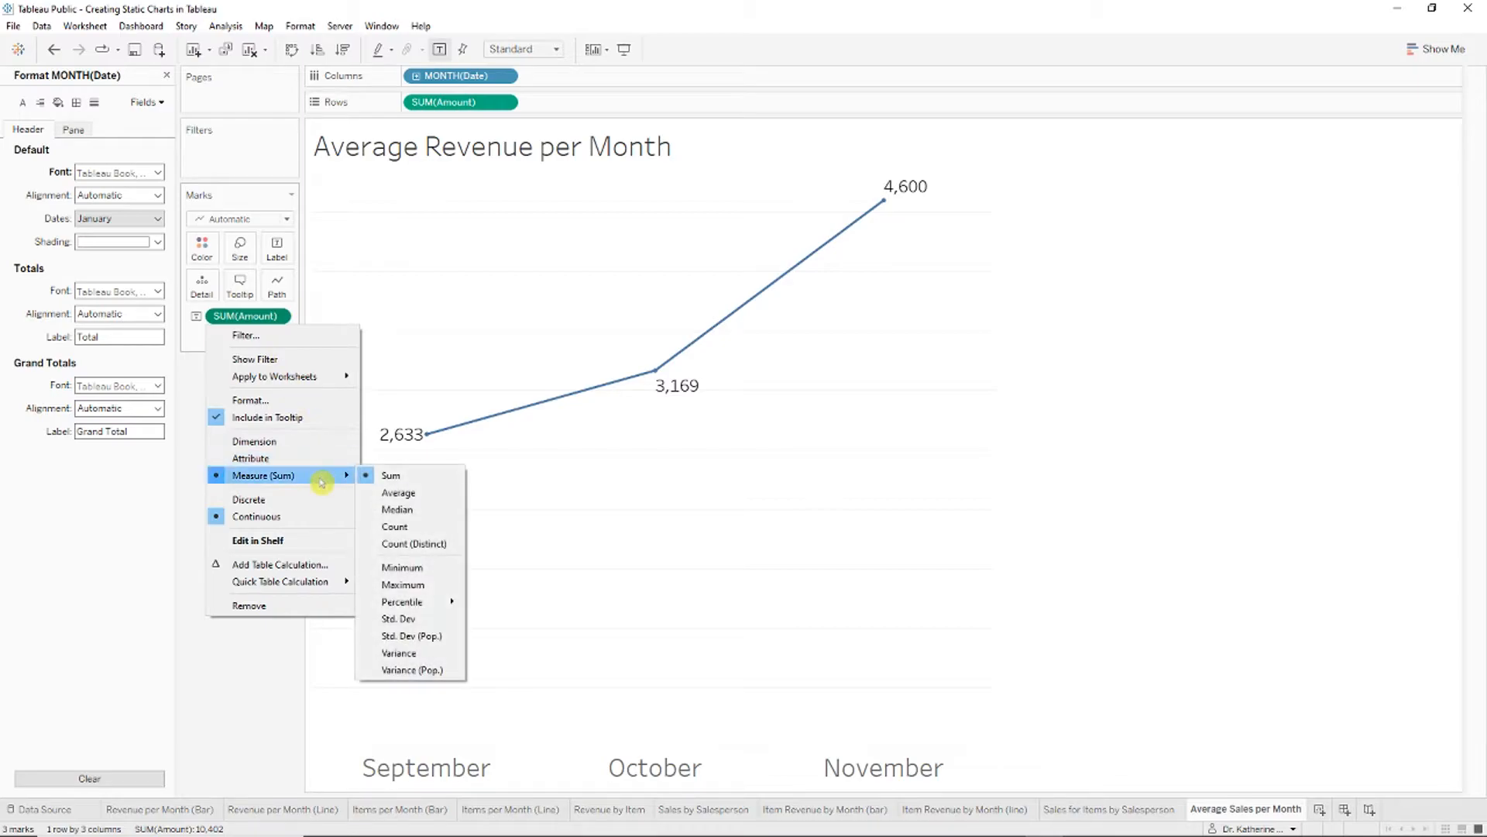
{"action": "left_click", "coordinate": [399, 492]}
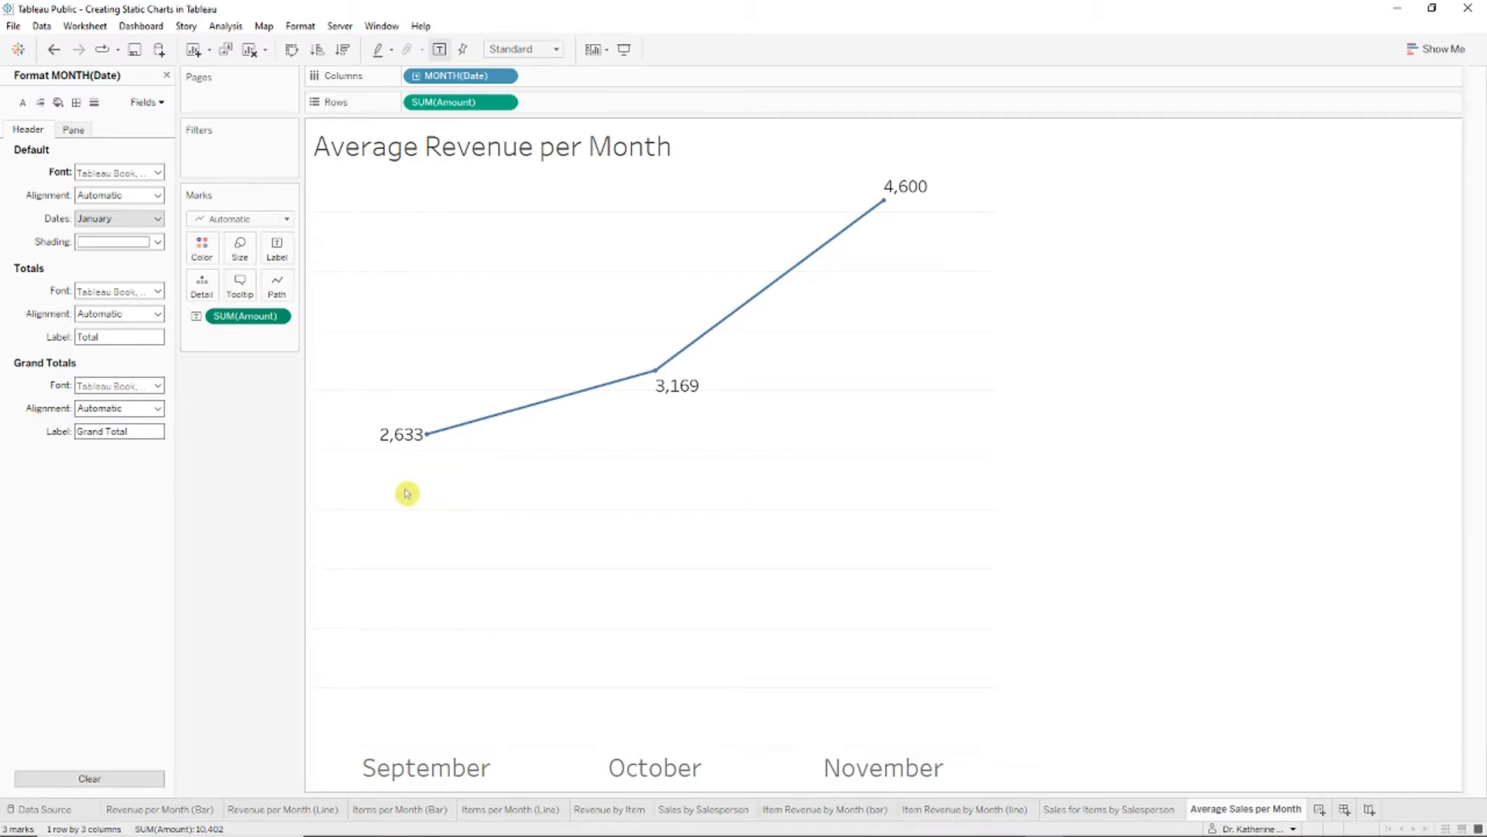
{"action": "left_click", "coordinate": [503, 102]}
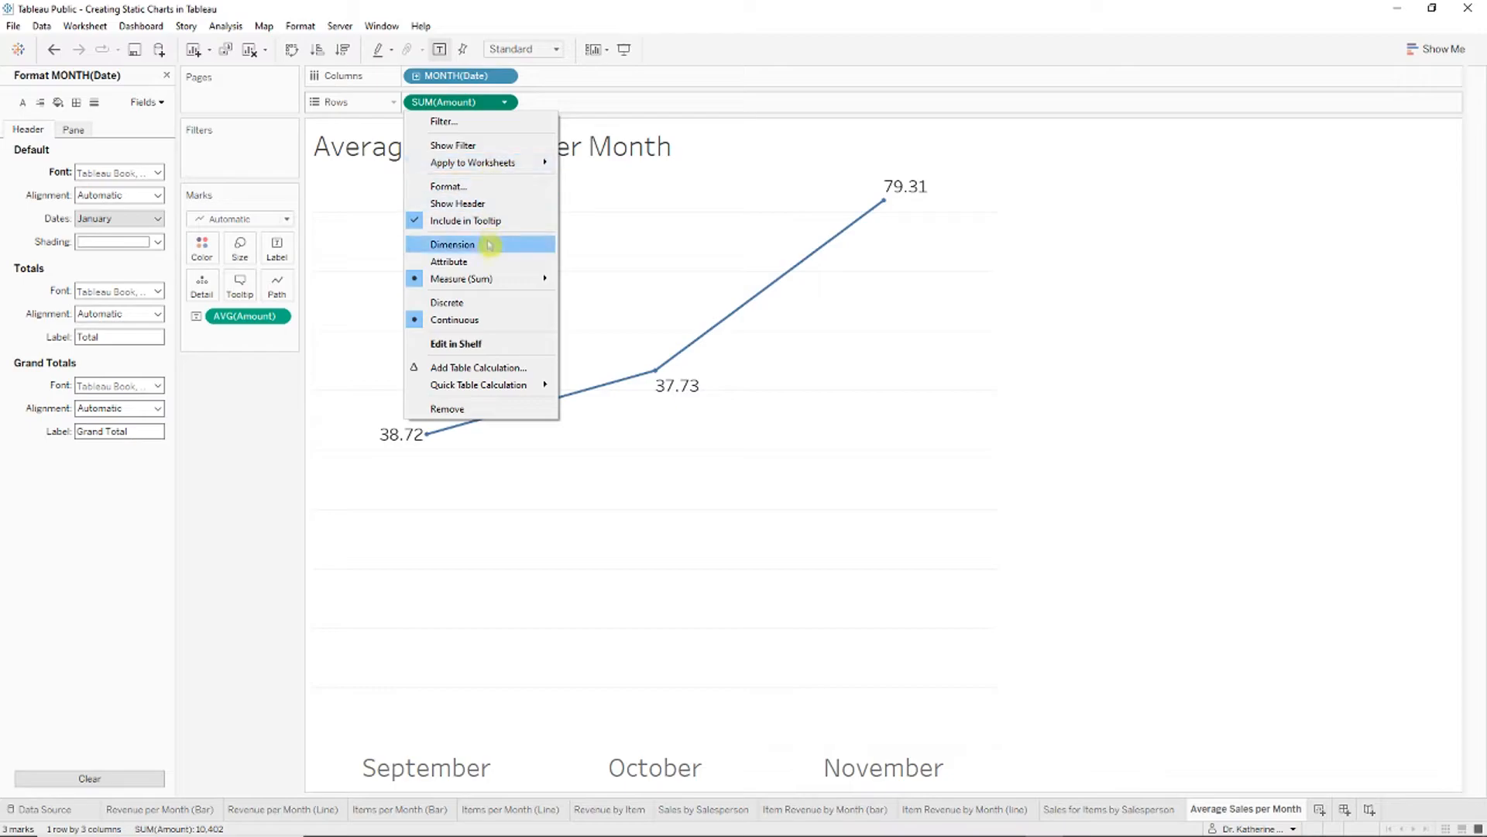
{"action": "mouse_move", "coordinate": [503, 278]}
{"action": "left_click", "coordinate": [606, 296]}
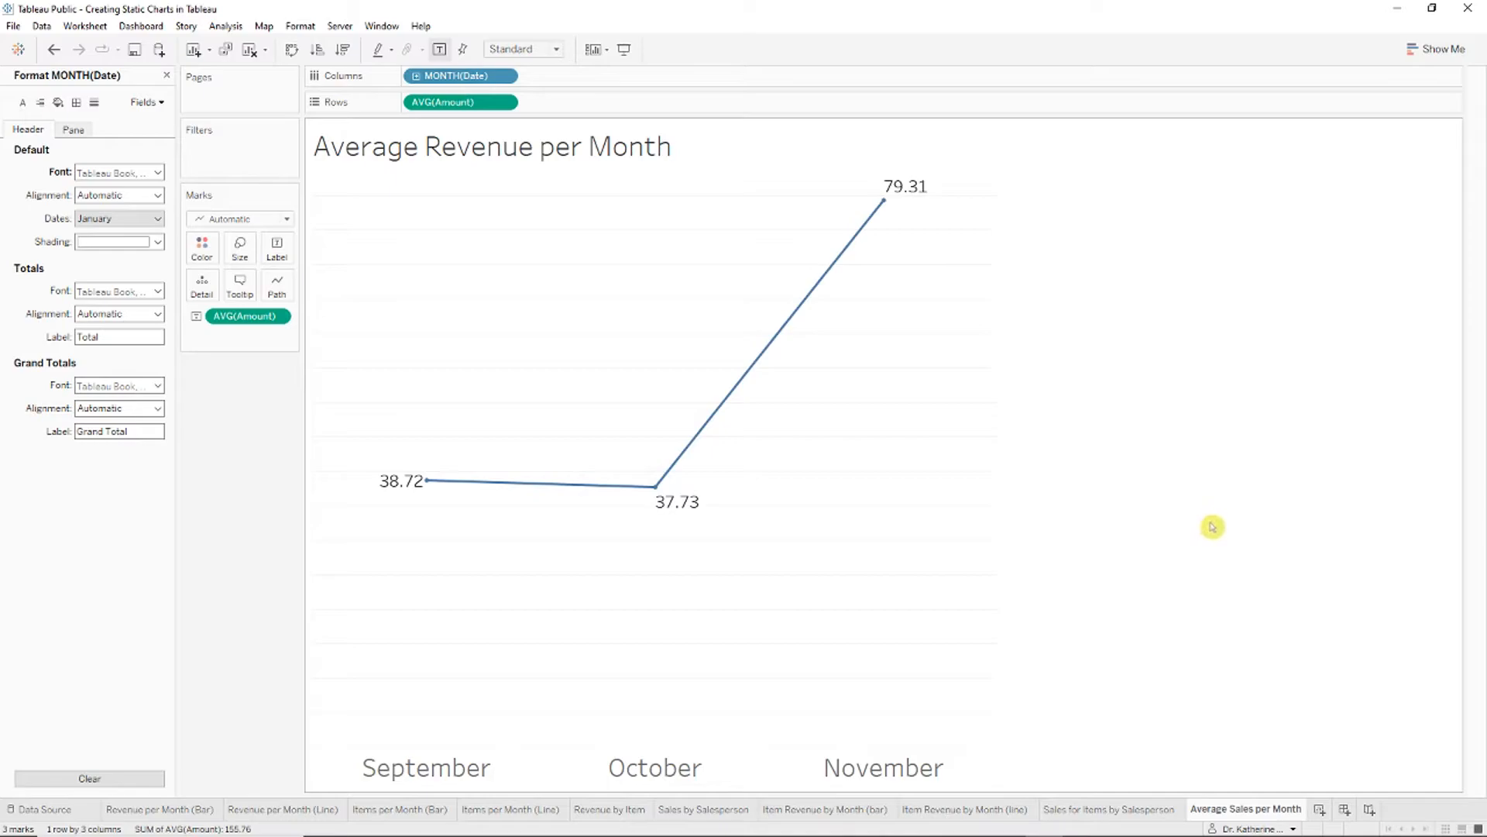
Step: Duplicate Average Sales per Month and rename the two sheets as (Line) and (Bar) versions
{"action": "right_click", "coordinate": [1253, 808]}
{"action": "left_click", "coordinate": [1327, 667]}
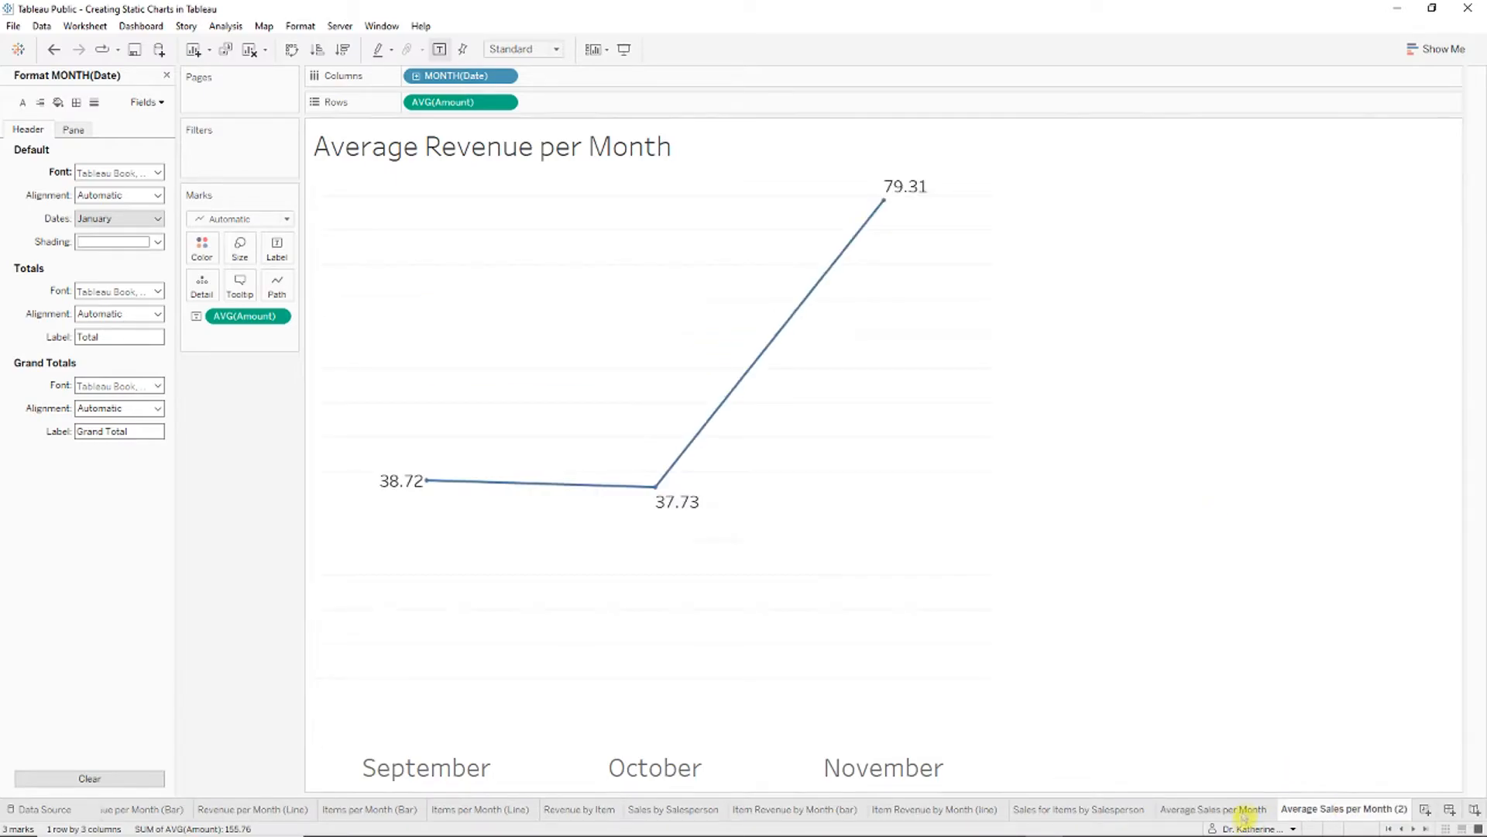
{"action": "right_click", "coordinate": [1244, 808]}
{"action": "left_click", "coordinate": [1337, 635]}
{"action": "key", "text": "End"}
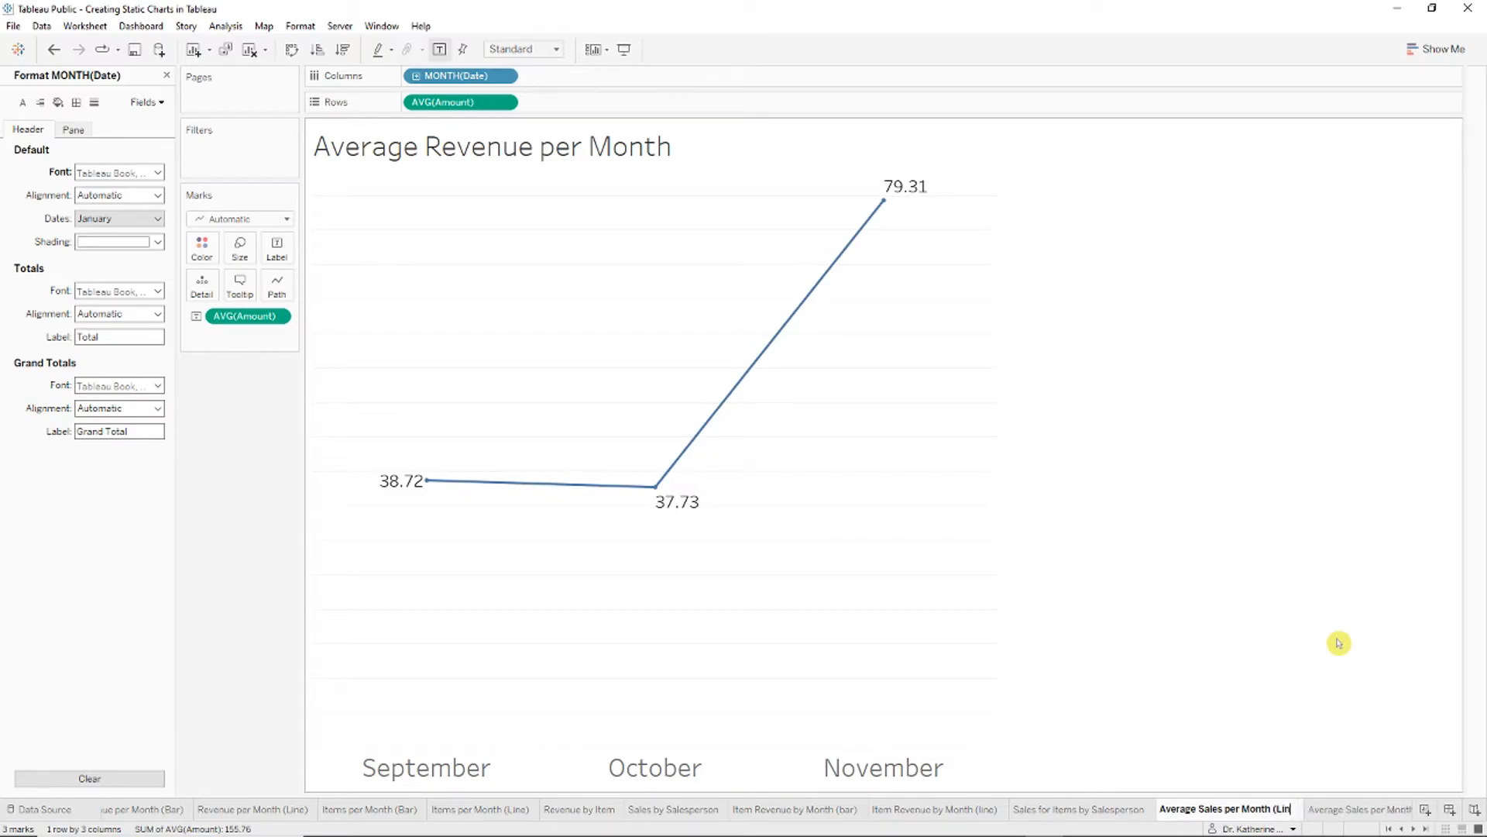
{"action": "right_click", "coordinate": [1329, 807]}
{"action": "left_click", "coordinate": [1391, 637]}
{"action": "key", "text": "End"}
{"action": "type", "text": "bar)"}
{"action": "key", "text": "Return"}
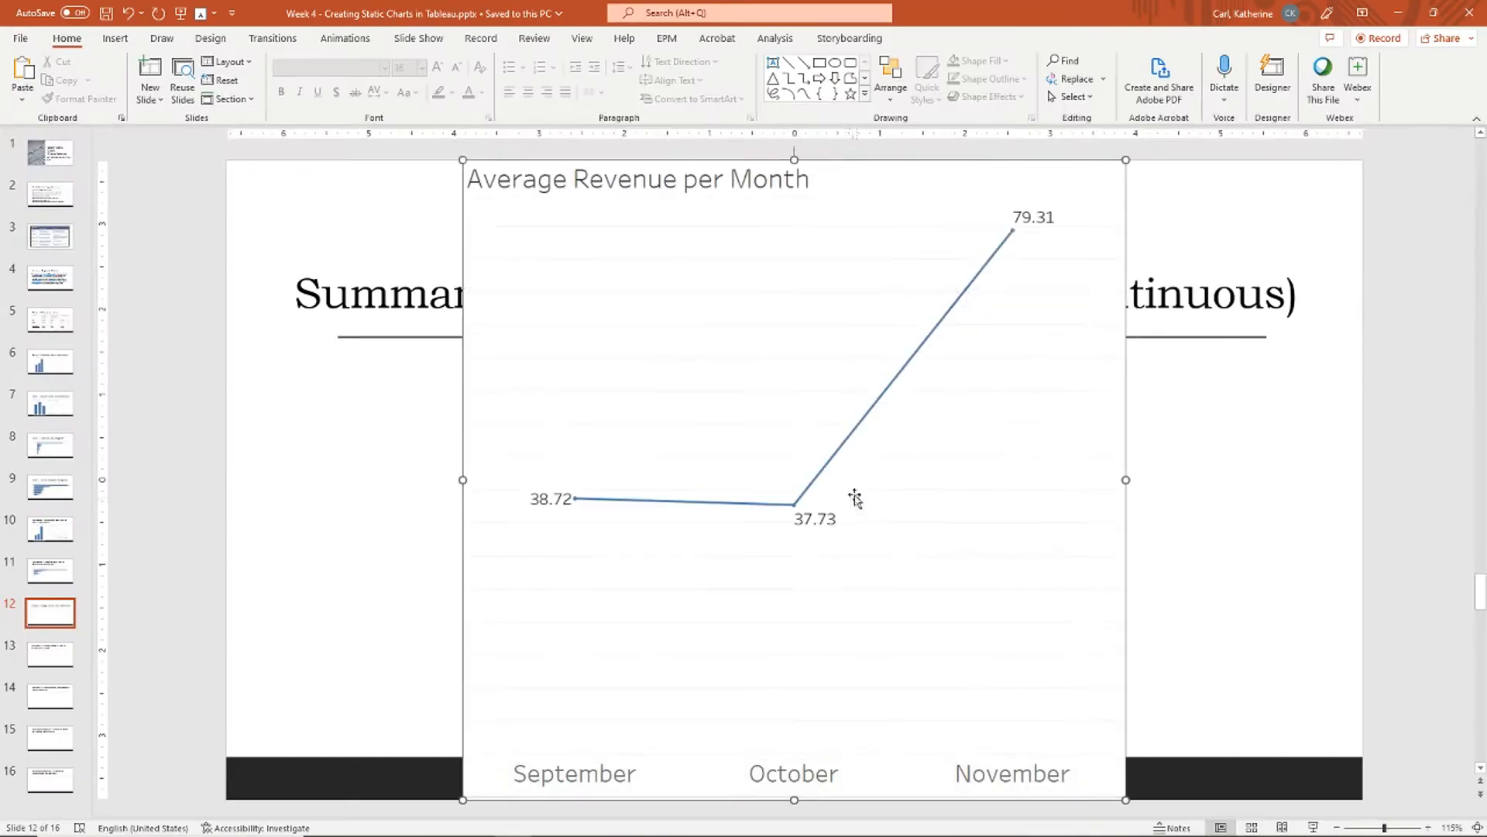
Step: Shrink the slide 12 line chart to about 4 inches and move it up and right
{"action": "left_click", "coordinate": [855, 498]}
{"action": "left_click_drag", "start_coordinate": [1128, 157], "coordinate": [798, 465]}
{"action": "left_click_drag", "start_coordinate": [681, 591], "coordinate": [1106, 555]}
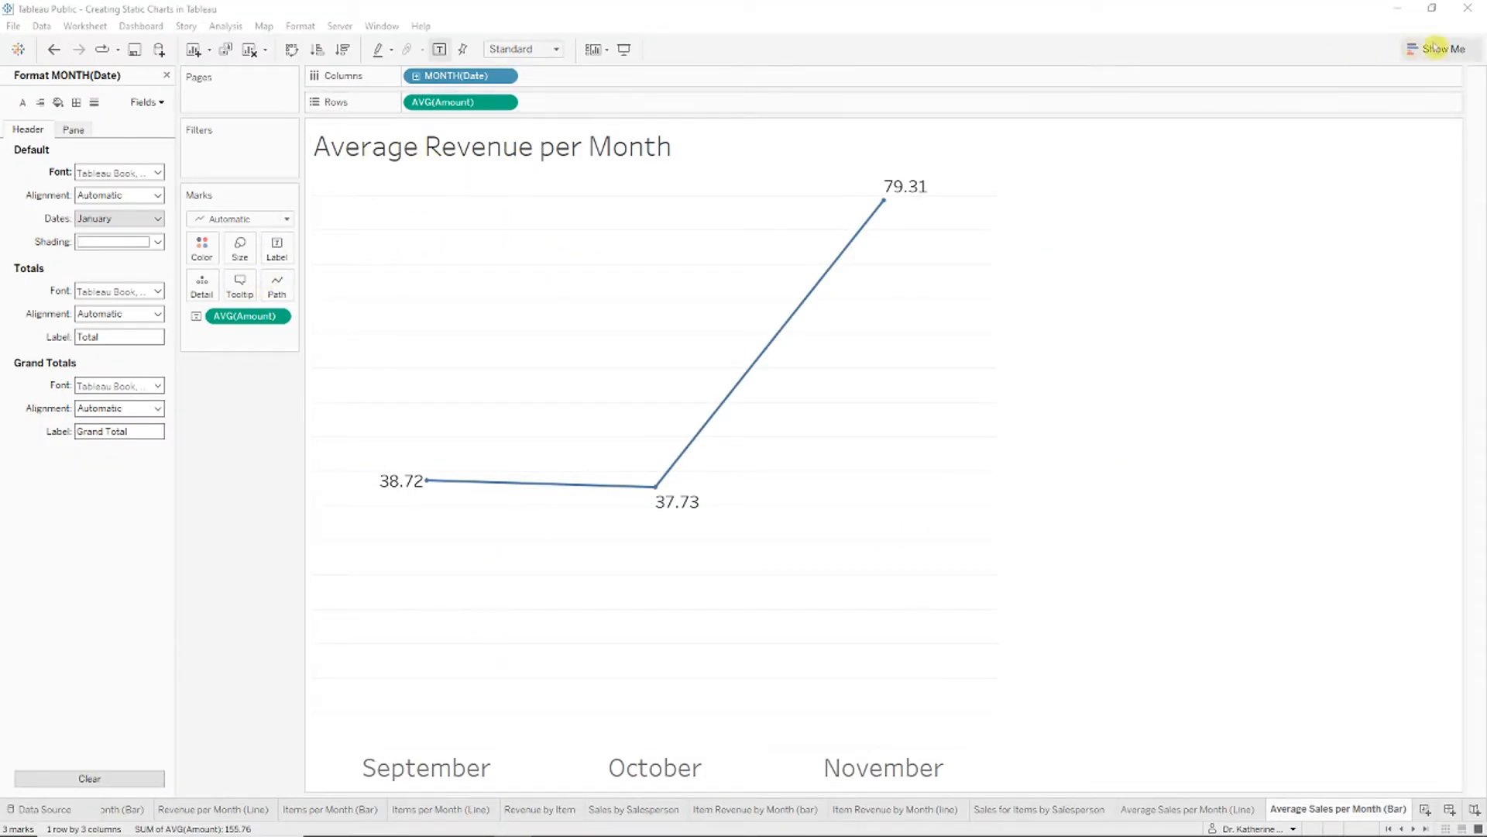
Step: Convert the (Bar) copy to vertical bars using Show Me and swapped axes
{"action": "left_click", "coordinate": [1437, 49]}
{"action": "left_click", "coordinate": [1357, 164]}
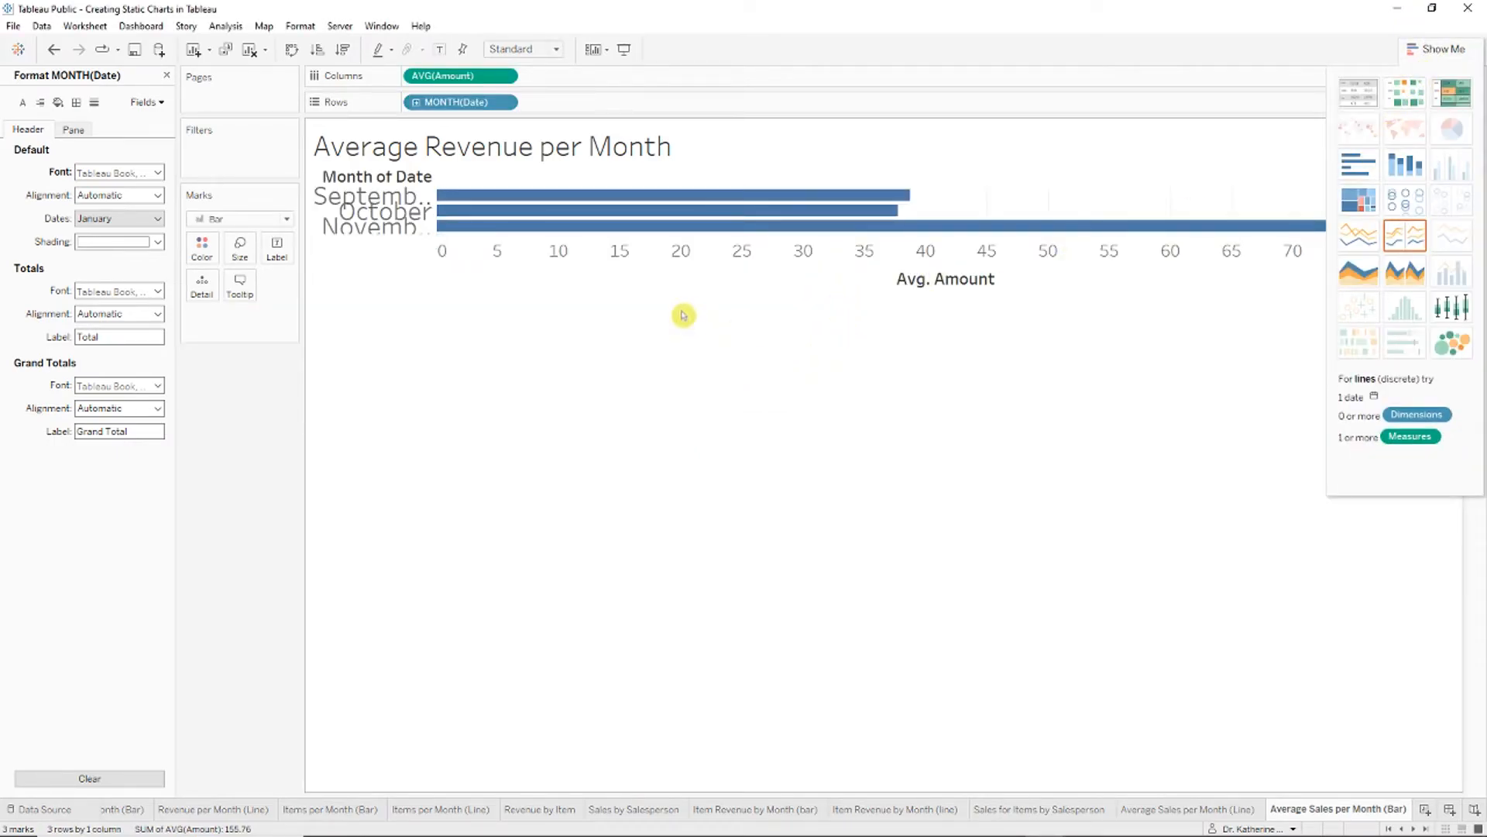
{"action": "left_click", "coordinate": [291, 51]}
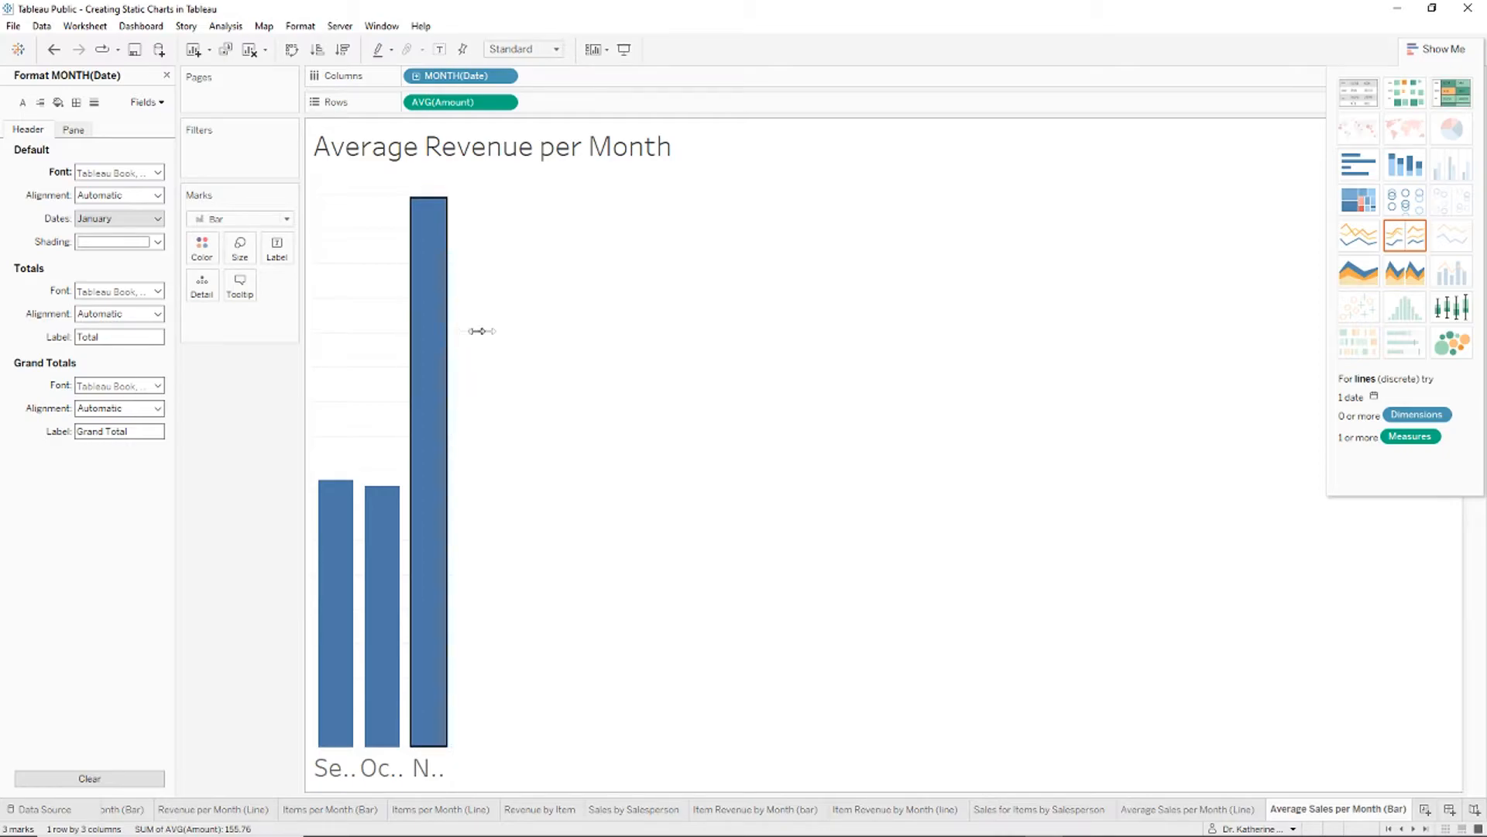
{"action": "left_click_drag", "start_coordinate": [646, 356], "coordinate": [666, 369]}
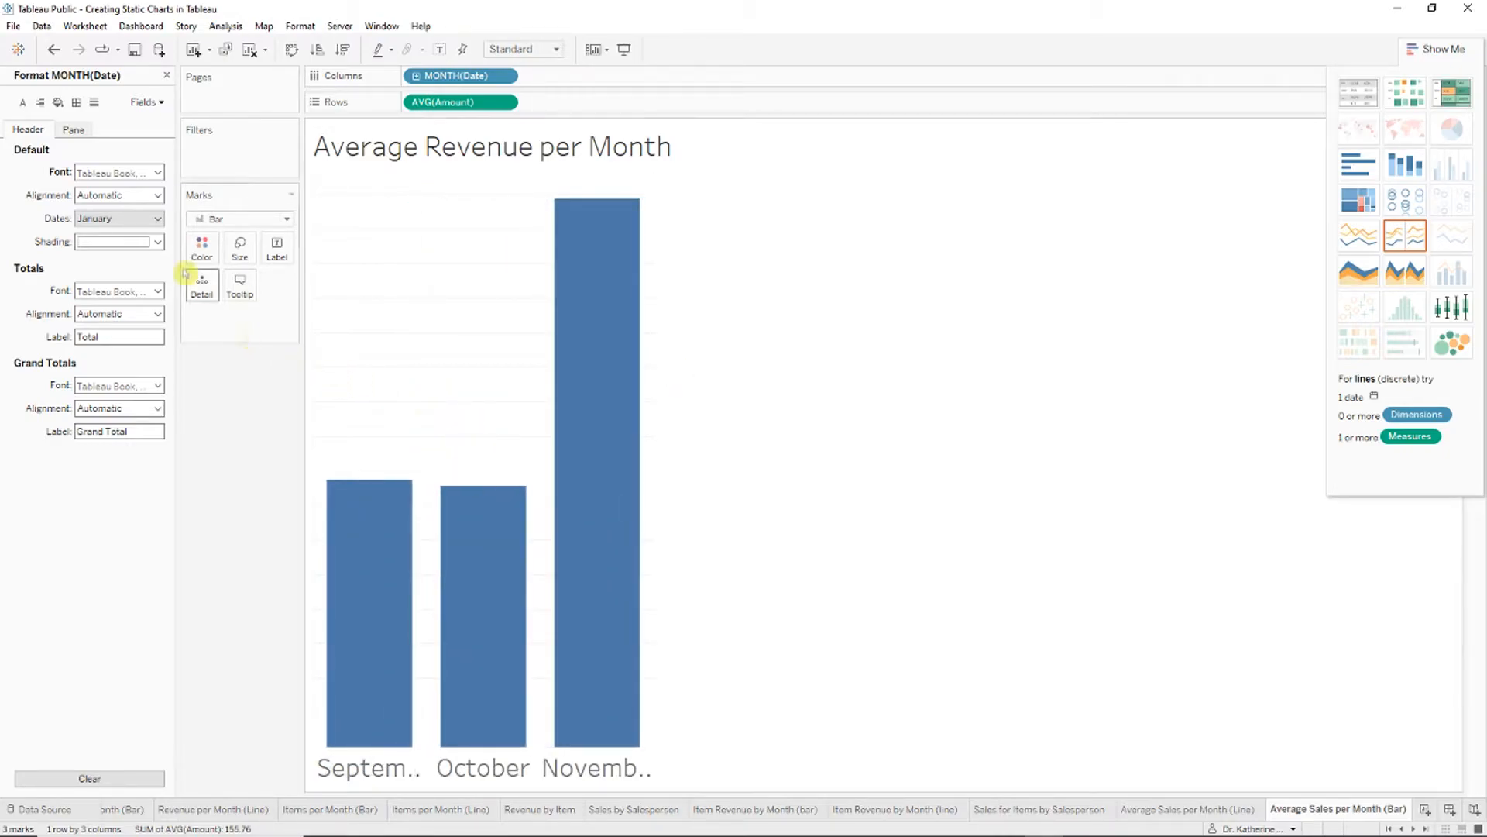
Step: Label the bars with average Amount (38.72, 37.73, 79.31) and widen them across the chart
{"action": "left_click", "coordinate": [166, 77]}
{"action": "left_click_drag", "start_coordinate": [54, 279], "coordinate": [275, 254]}
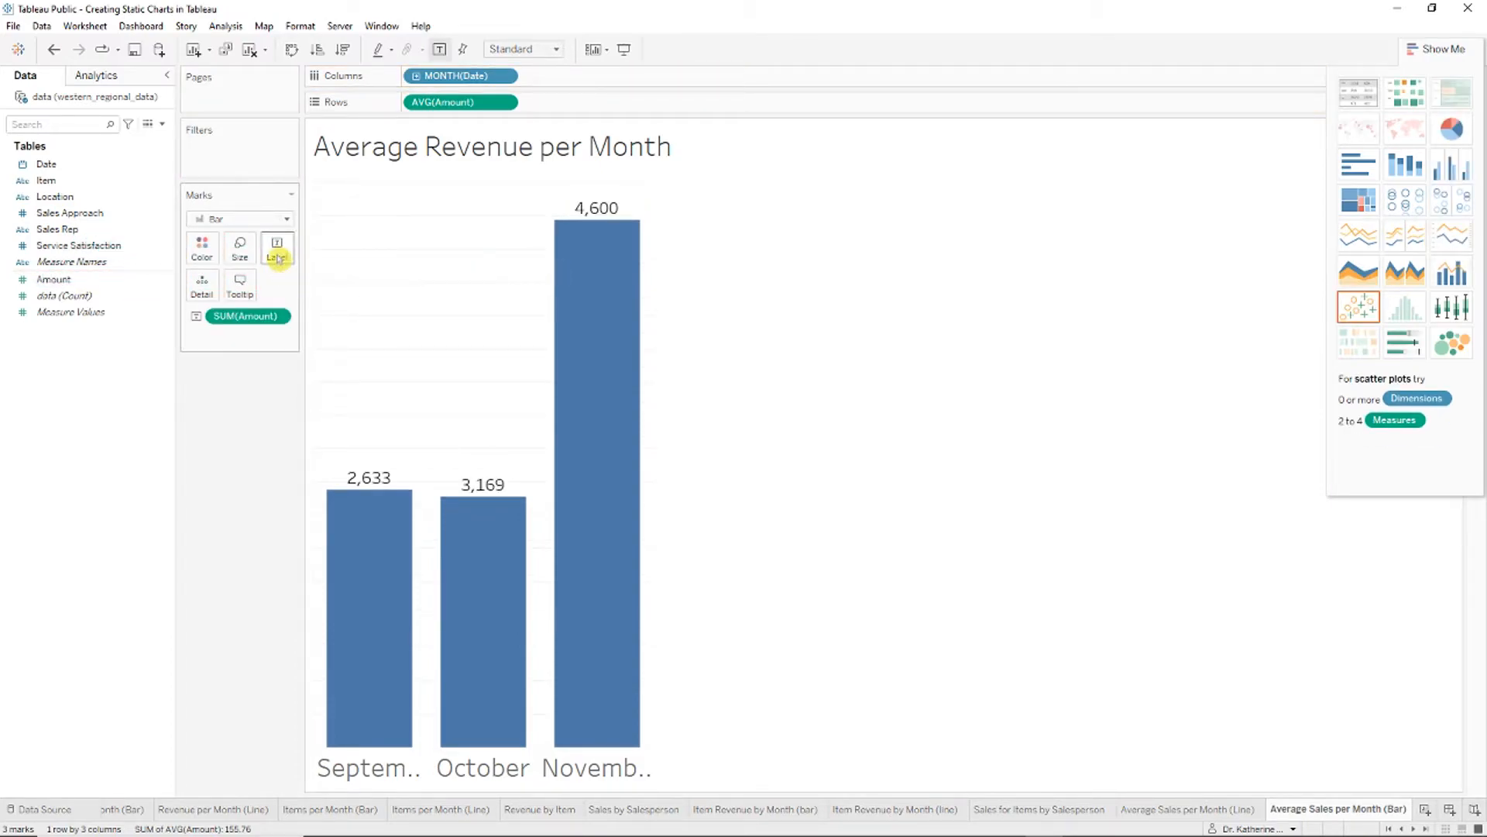
{"action": "left_click", "coordinate": [278, 319]}
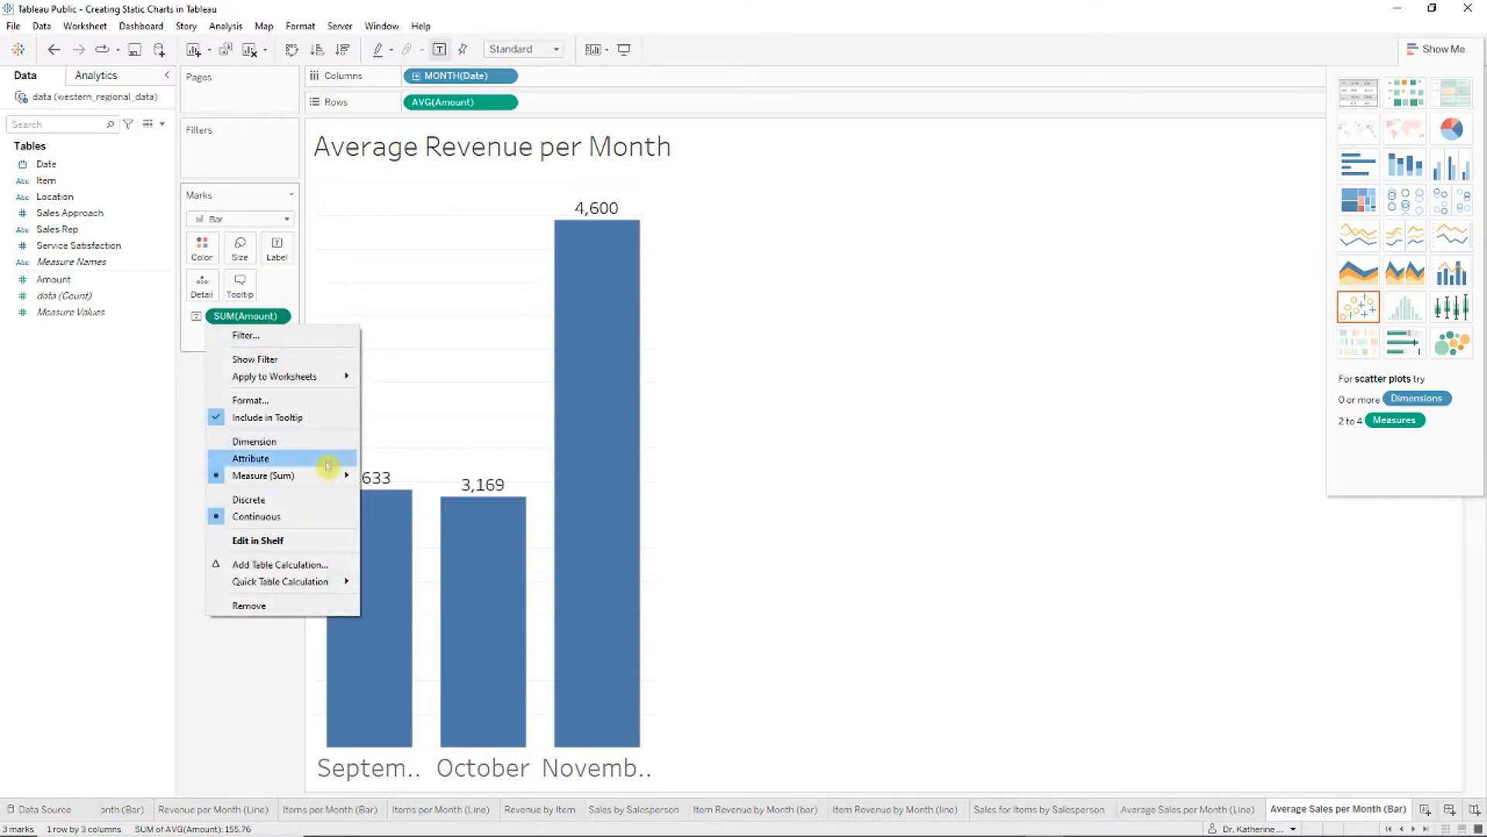
{"action": "mouse_move", "coordinate": [345, 475]}
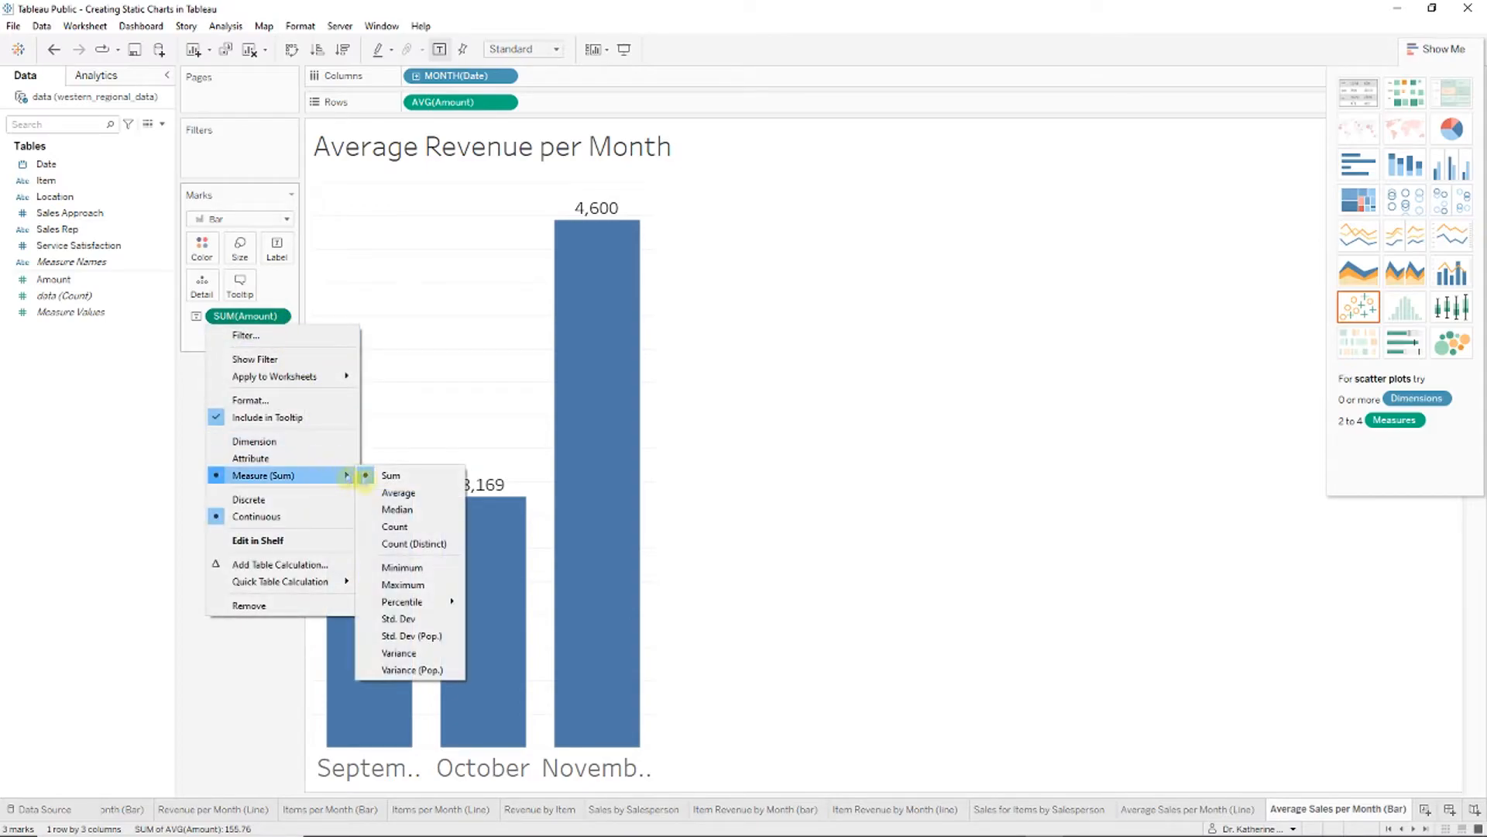
{"action": "left_click", "coordinate": [416, 494]}
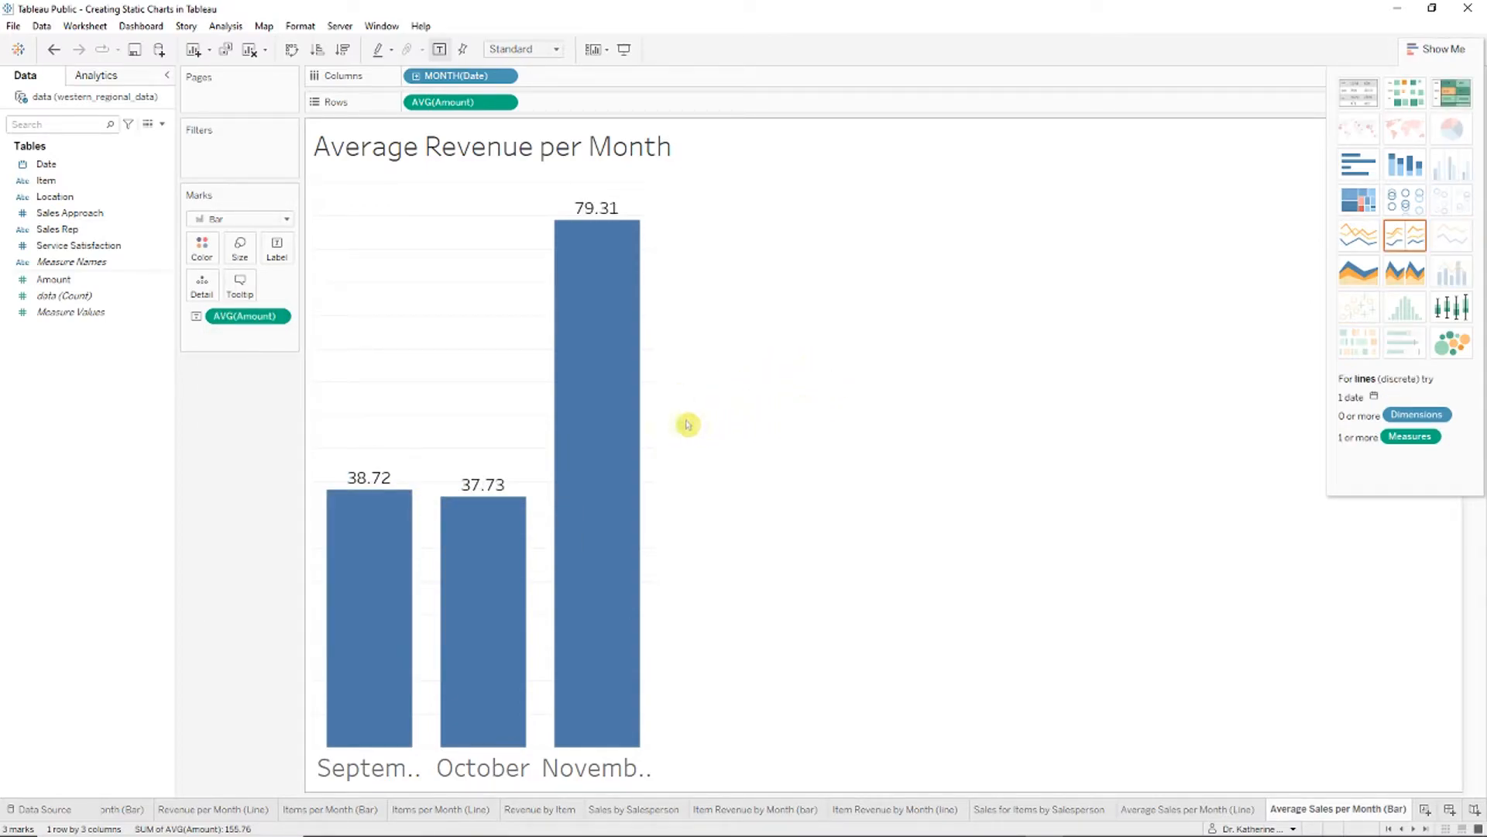
{"action": "left_click_drag", "start_coordinate": [654, 410], "coordinate": [698, 425]}
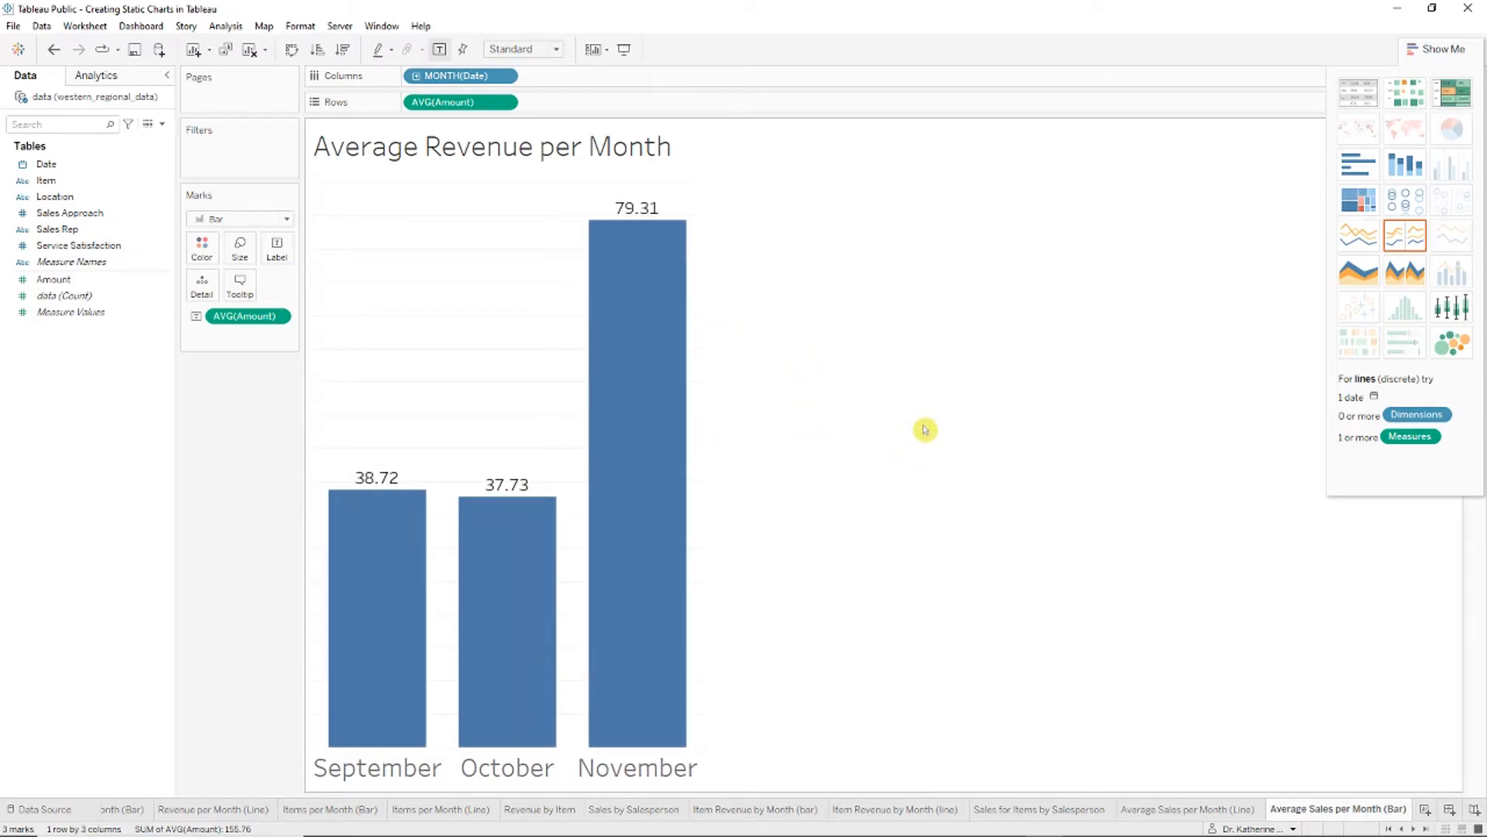
{"action": "left_click_drag", "start_coordinate": [687, 377], "coordinate": [759, 378]}
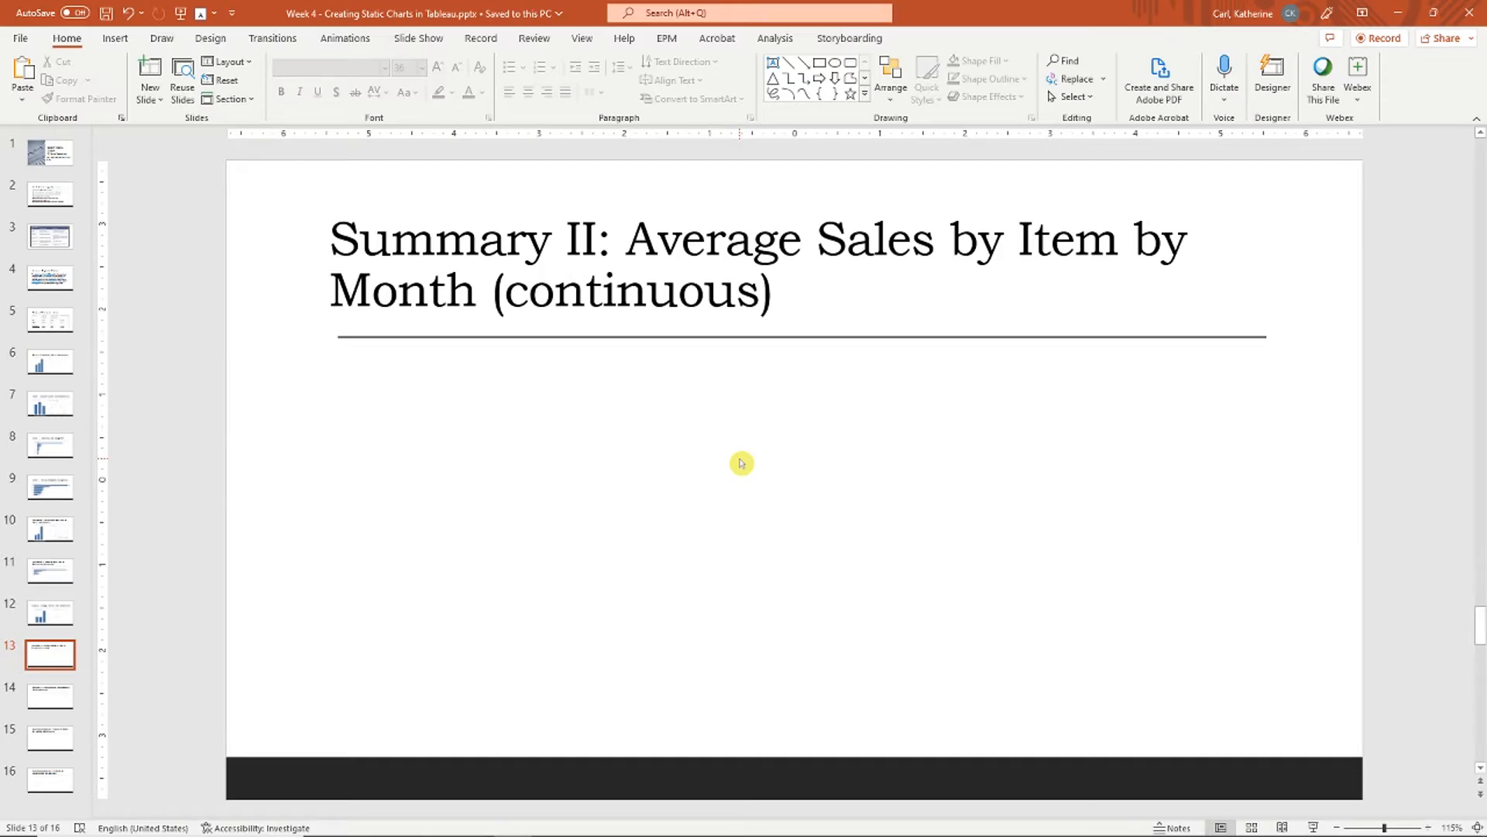
{"action": "key", "text": "alt+Tab"}
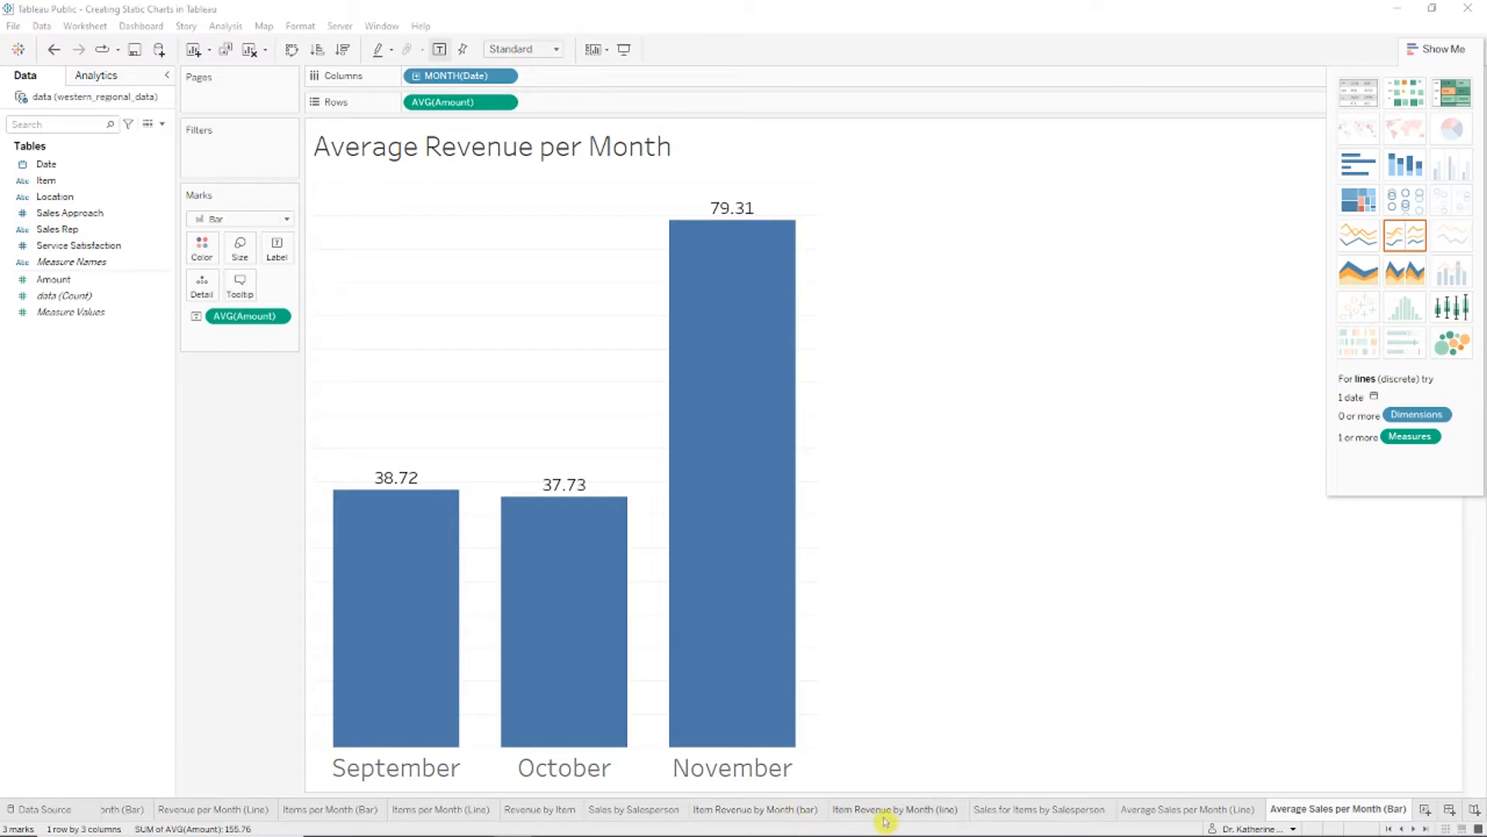
Step: Duplicate the Item Revenue by Month (bar) sheet and rename it as the Average Item Revenue by Month version
{"action": "right_click", "coordinate": [813, 811]}
{"action": "left_click", "coordinate": [858, 678]}
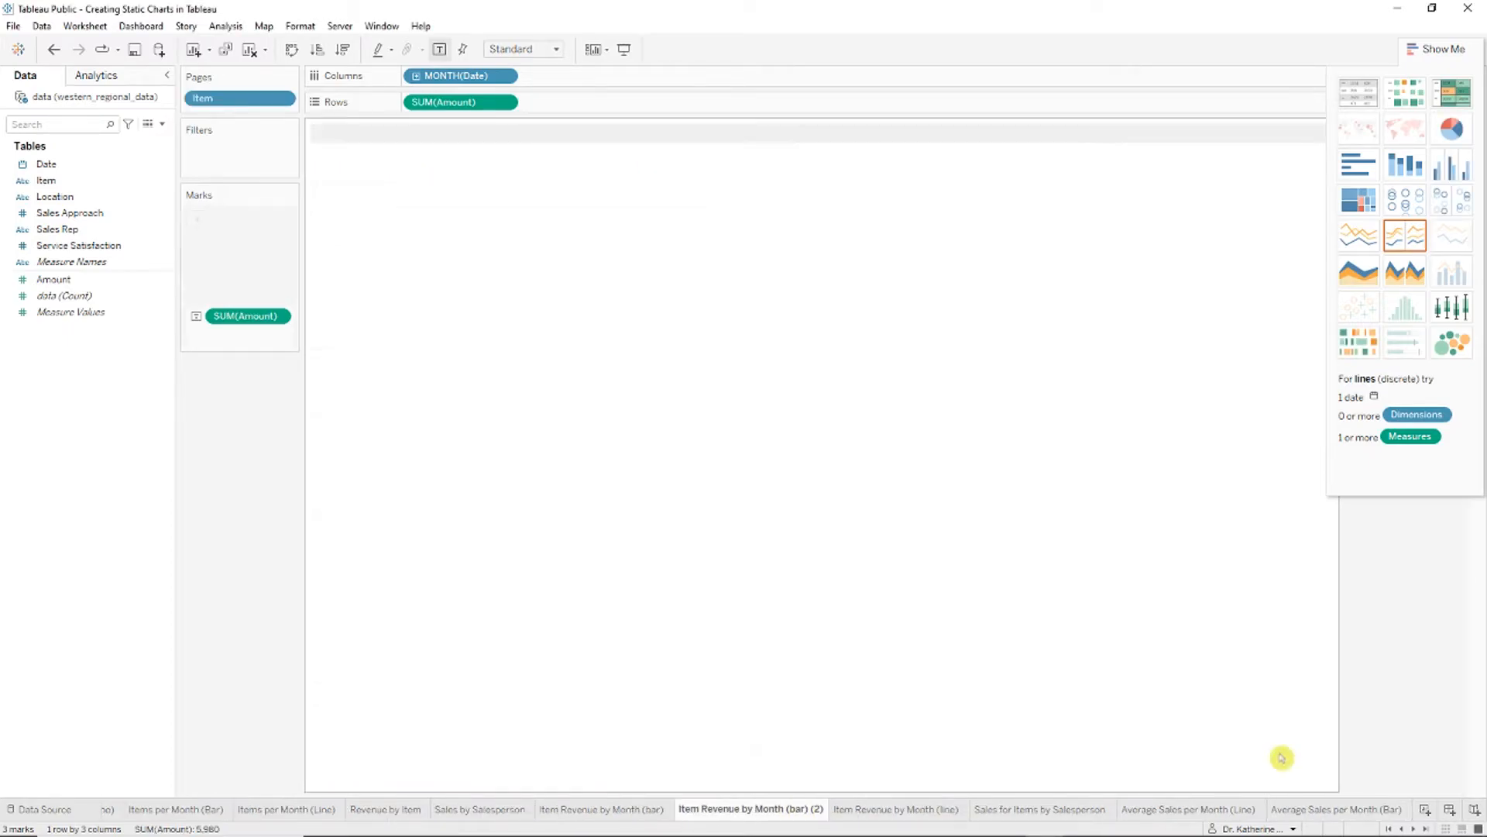
{"action": "right_click", "coordinate": [1212, 809]}
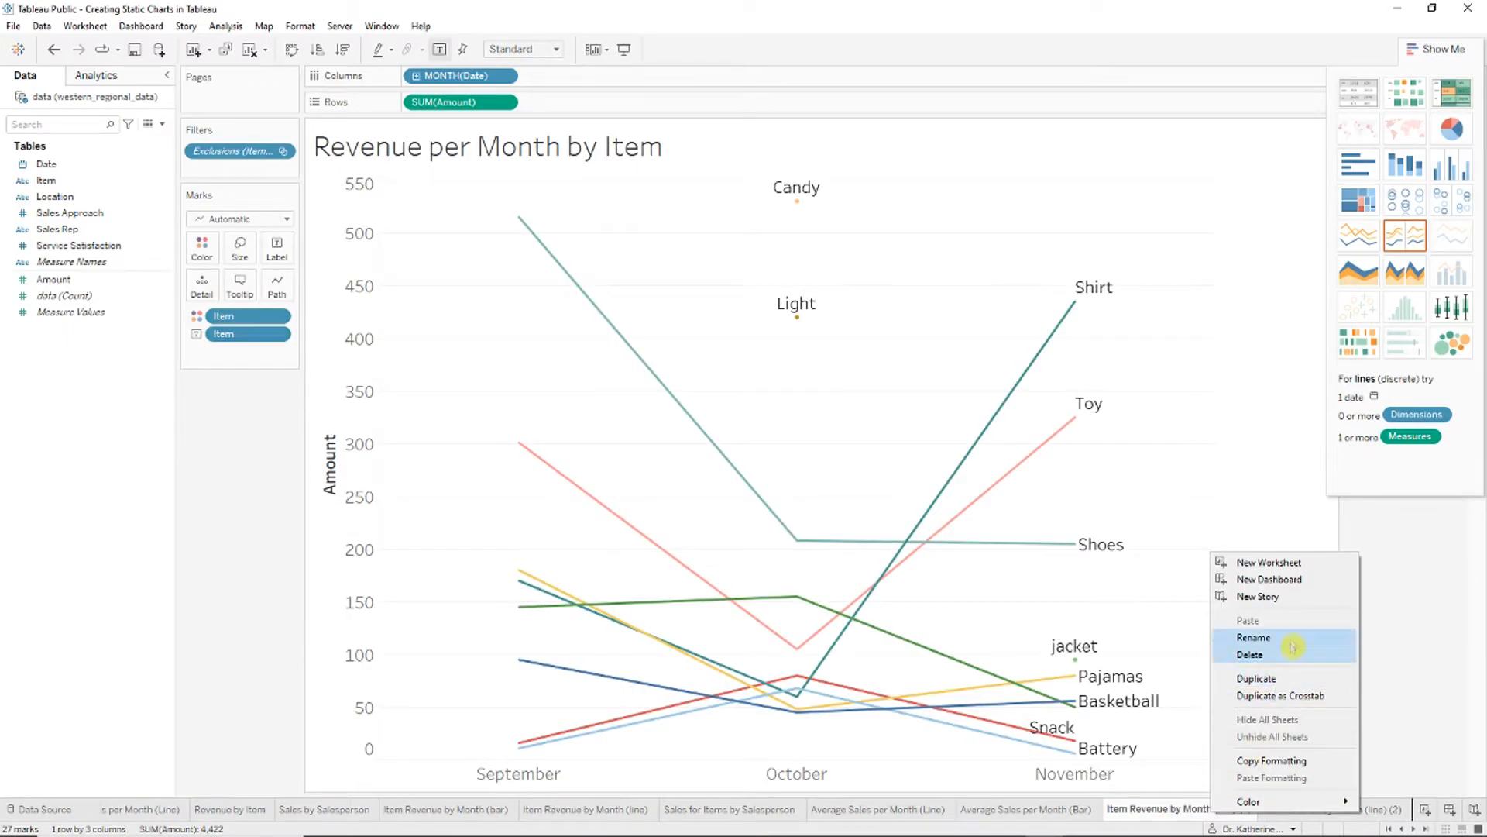
{"action": "left_click", "coordinate": [1294, 643]}
{"action": "type", "text": "Average Item Revenue by Month"}
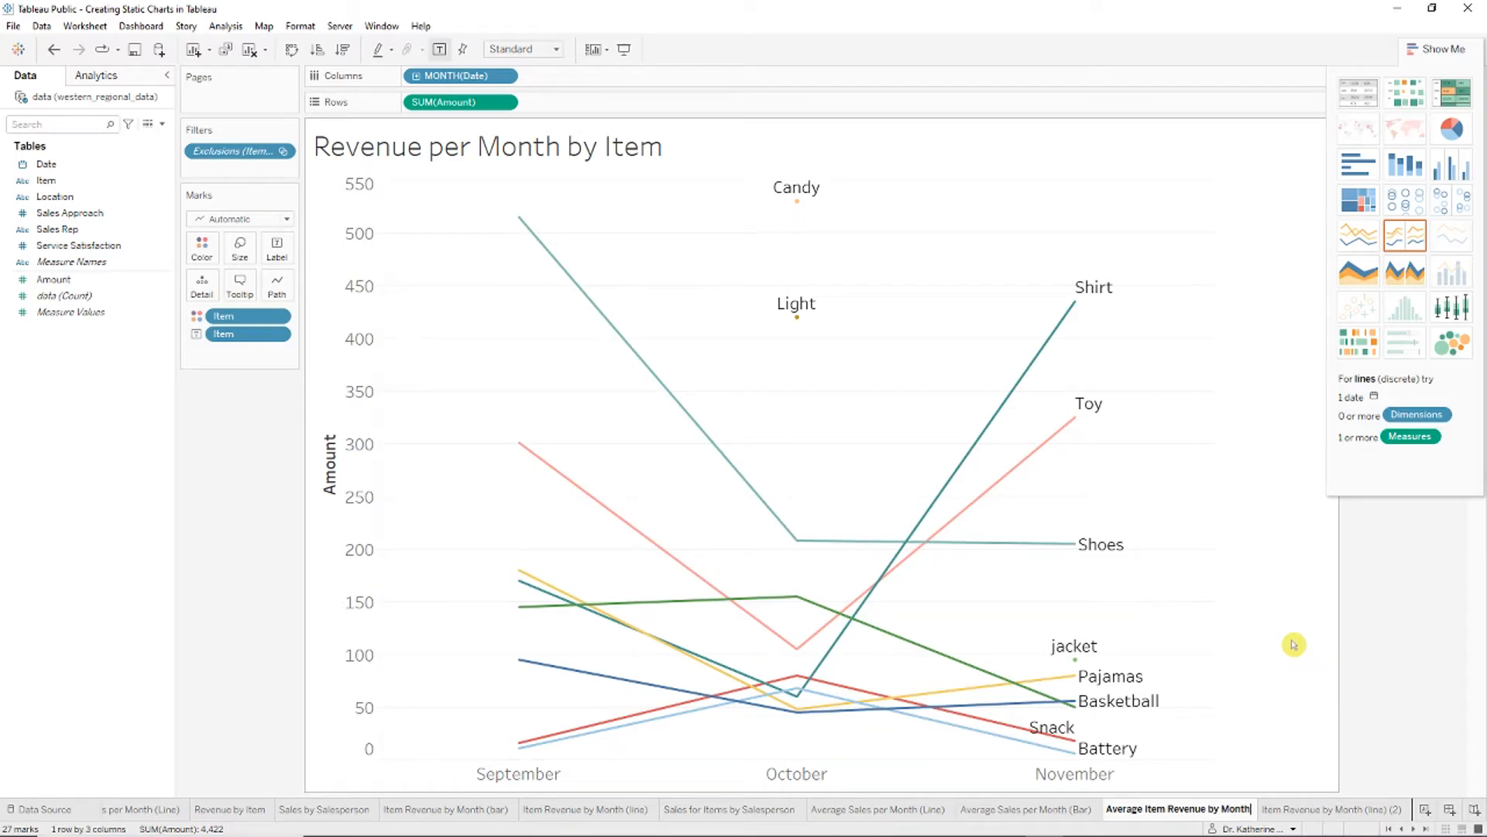
{"action": "type", "text": "(A"}
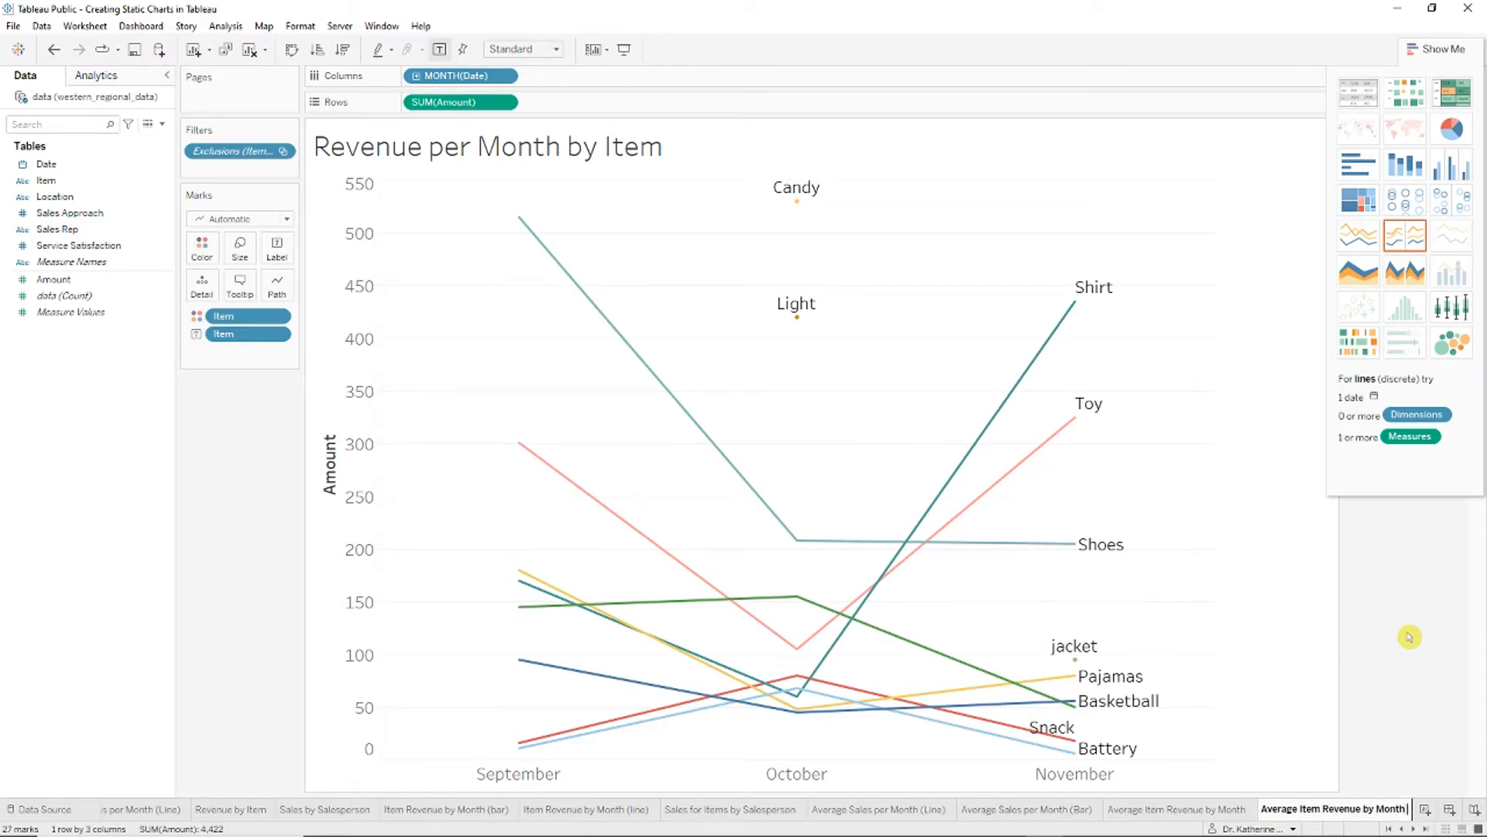
{"action": "key", "text": "Return"}
{"action": "right_click", "coordinate": [1193, 809]}
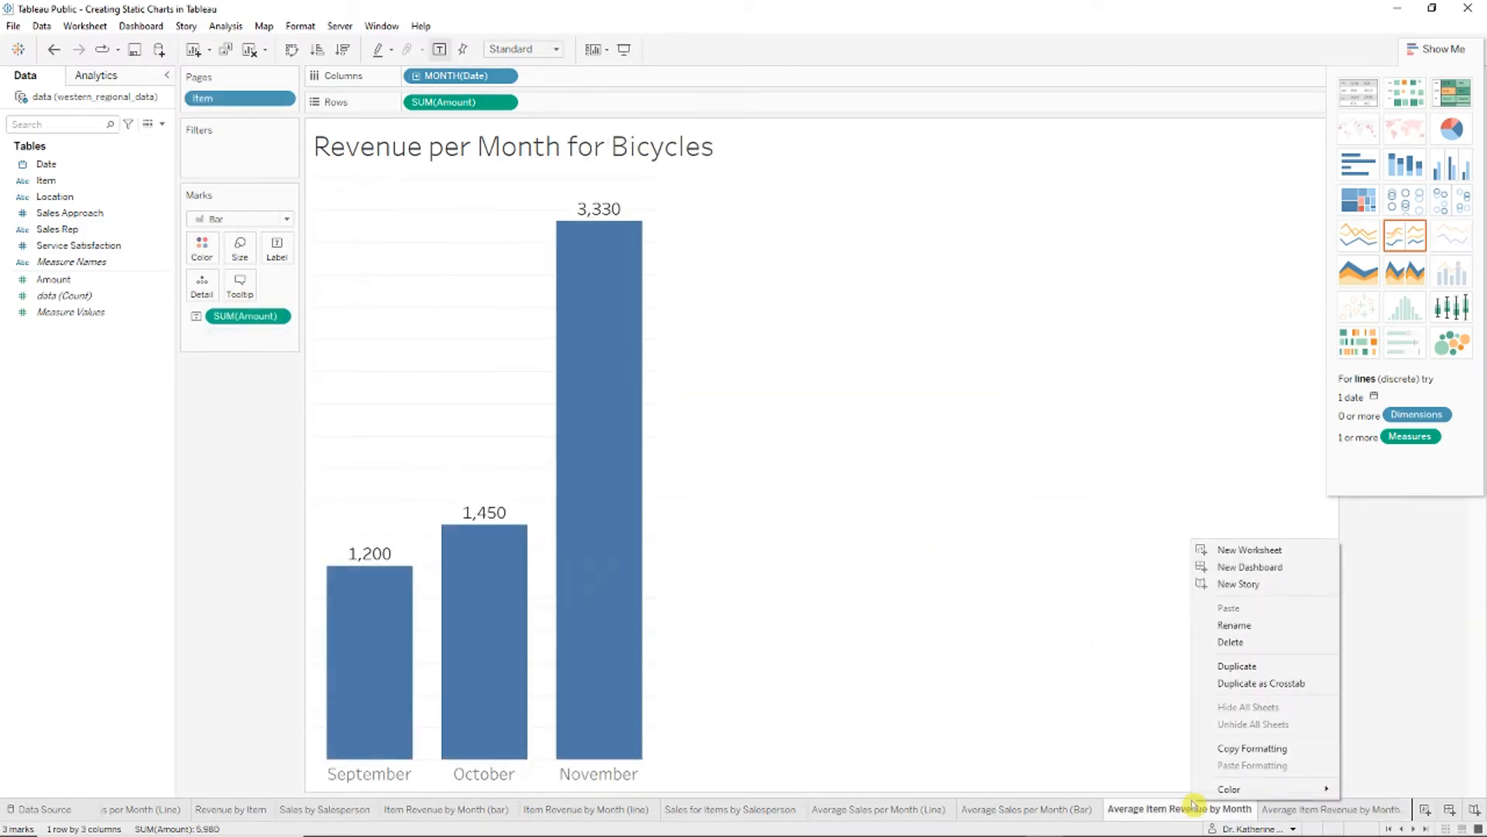
{"action": "left_click", "coordinate": [1277, 624]}
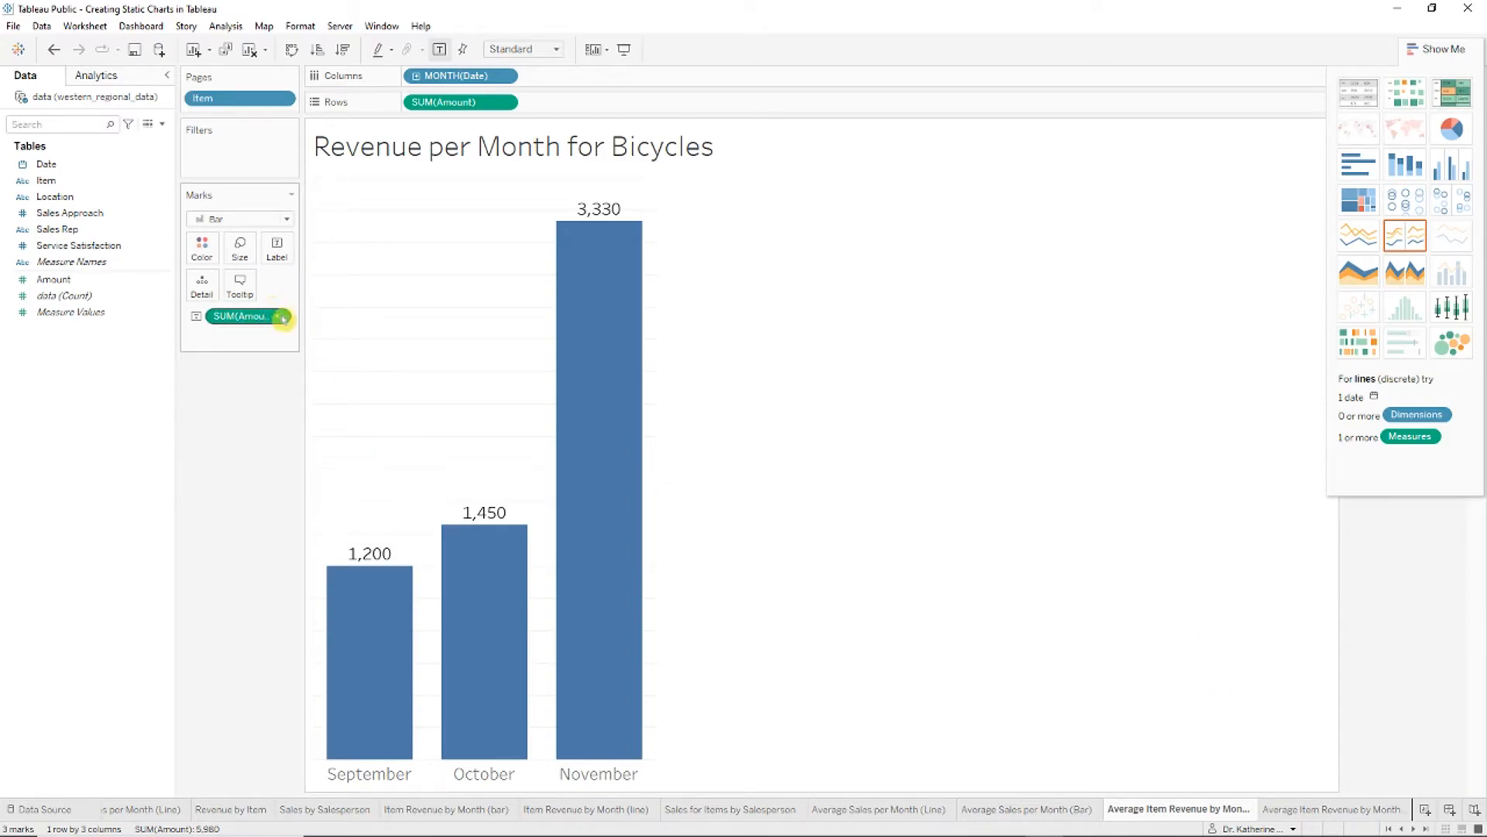
Step: Switch the Bicycle bar labels and heights from sum to average: 171.4, 181.3, 416.3
{"action": "left_click", "coordinate": [1437, 48]}
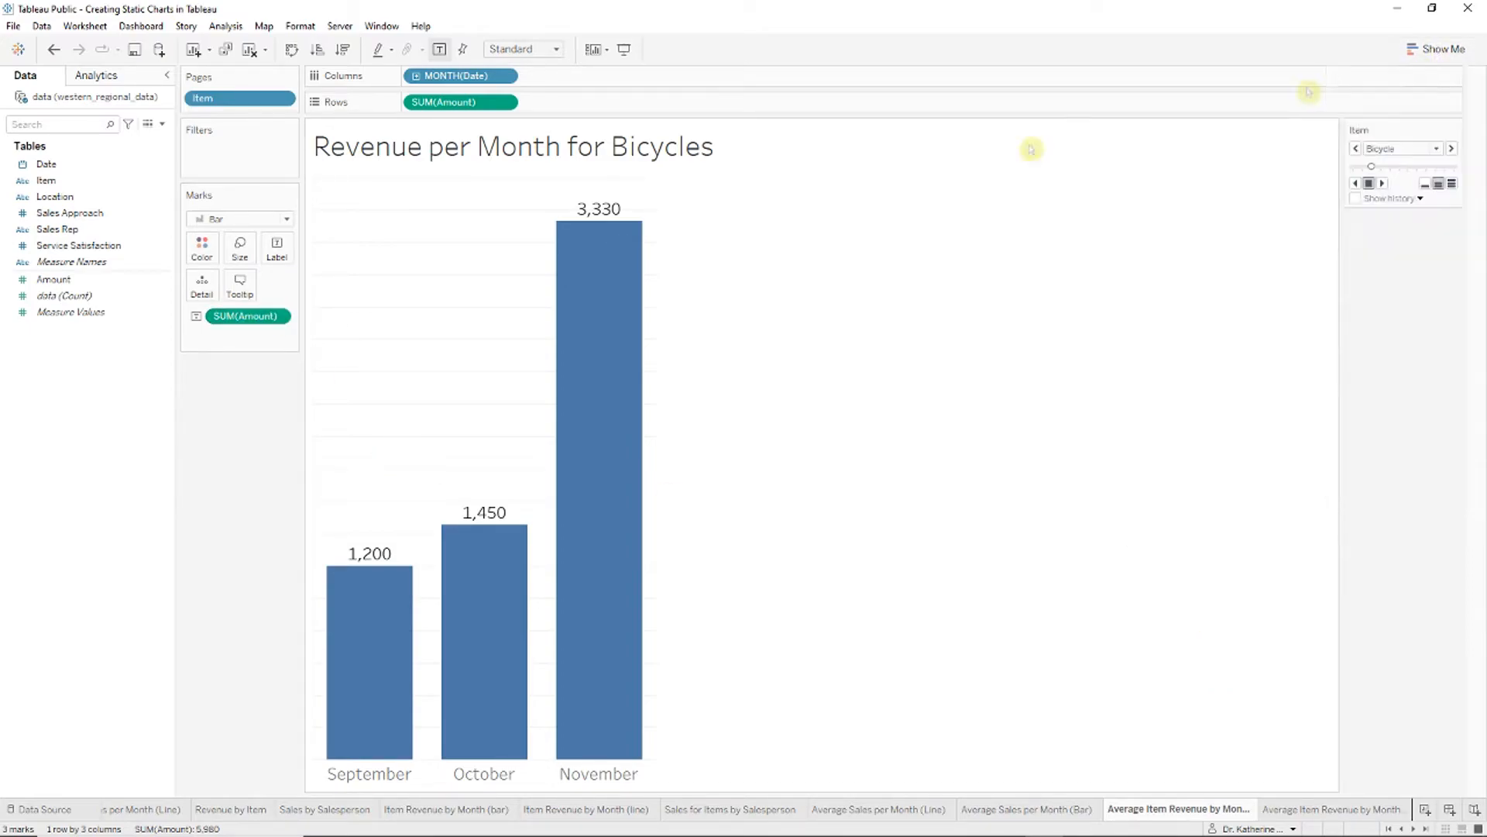
{"action": "left_click", "coordinate": [279, 317]}
{"action": "mouse_move", "coordinate": [340, 474]}
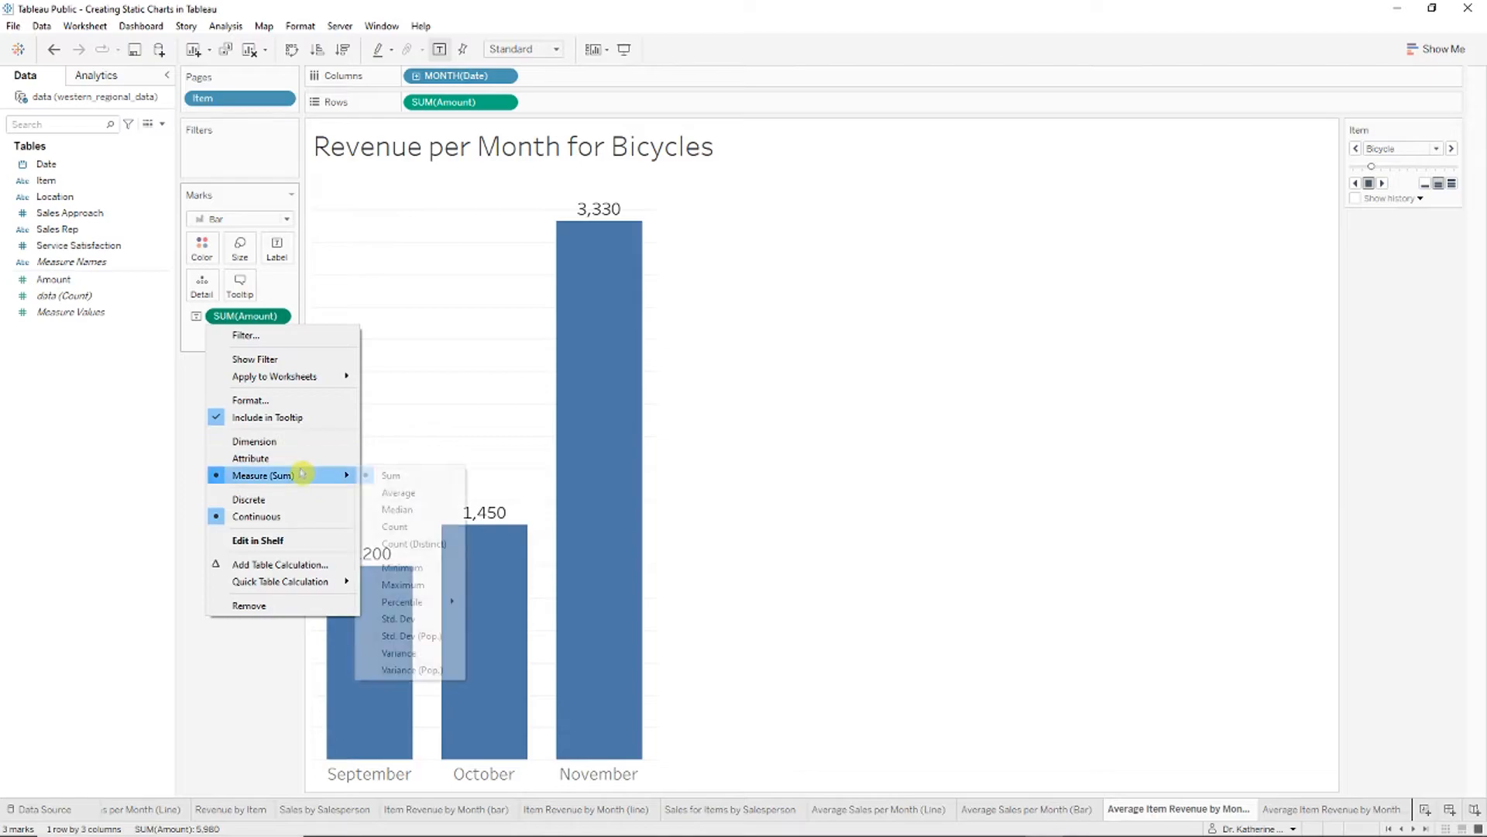
{"action": "left_click", "coordinate": [391, 493]}
{"action": "left_click", "coordinate": [504, 102]}
{"action": "mouse_move", "coordinate": [508, 278]}
{"action": "left_click", "coordinate": [620, 299]}
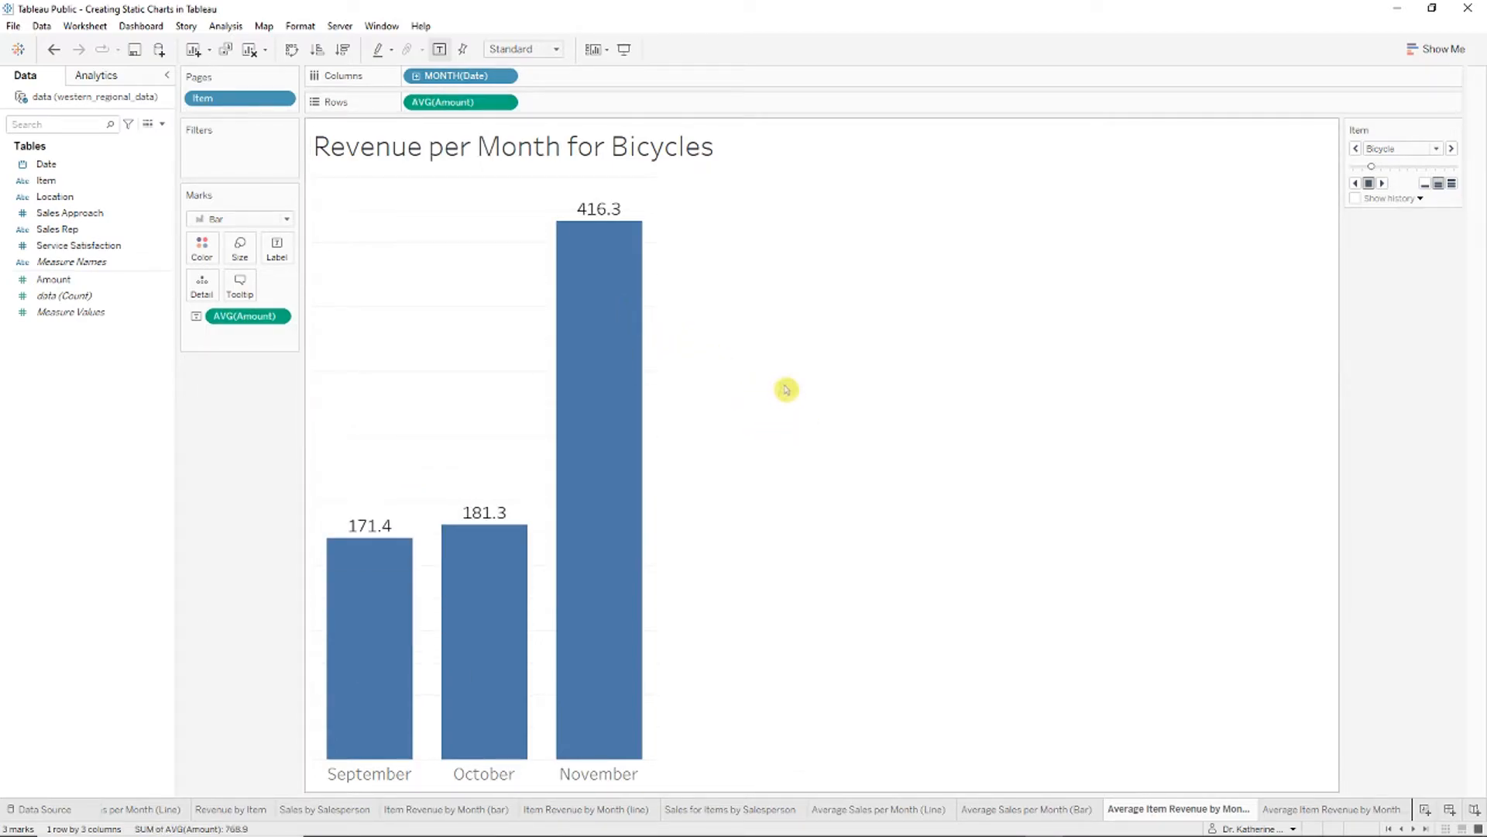
Step: Retitle the chart 'Average Revenue per Month for Bicycles'
{"action": "right_click", "coordinate": [482, 150]}
{"action": "left_click", "coordinate": [503, 160]}
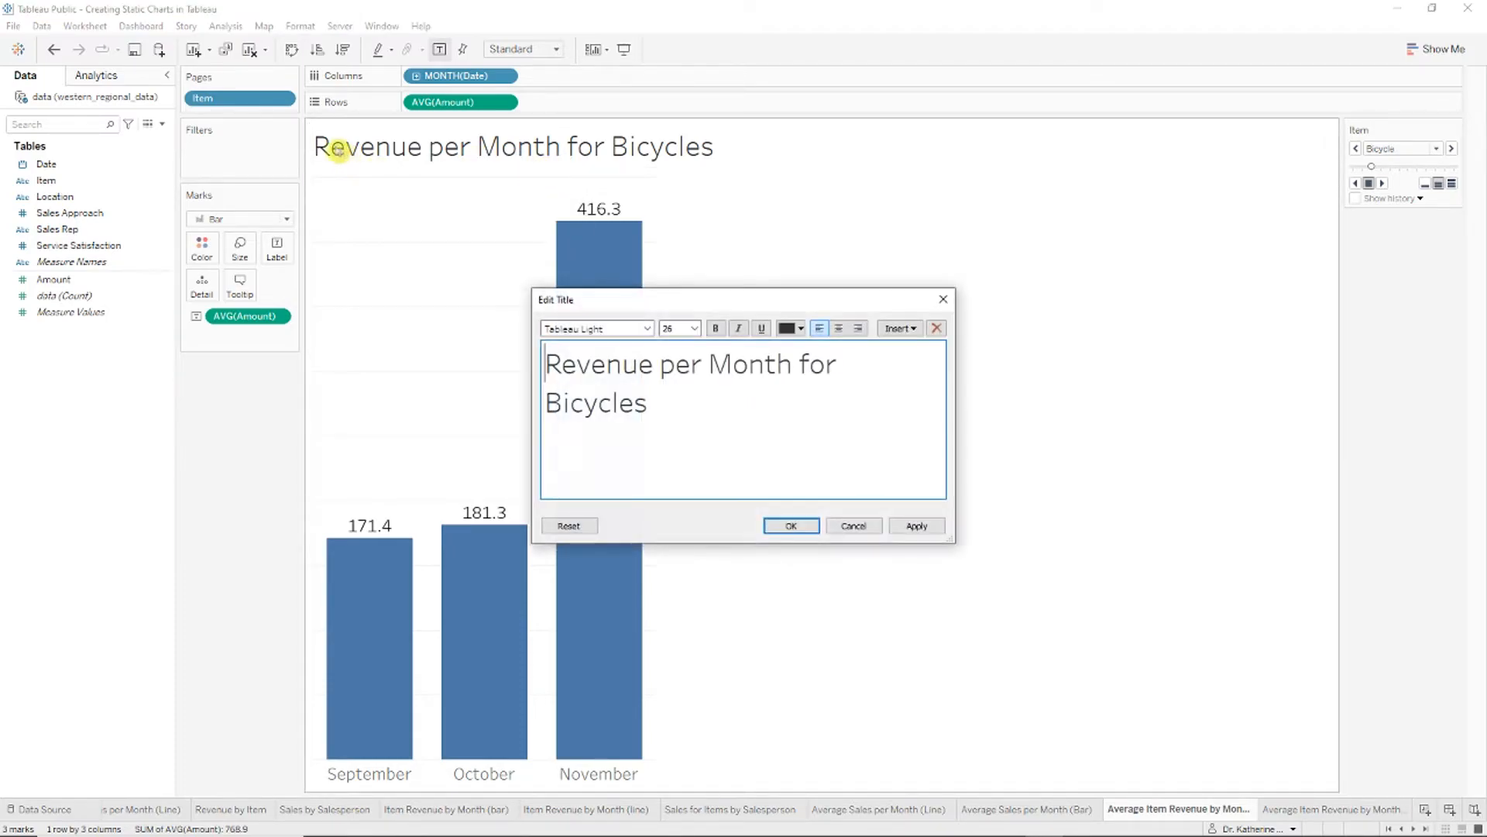
{"action": "type", "text": "Average"}
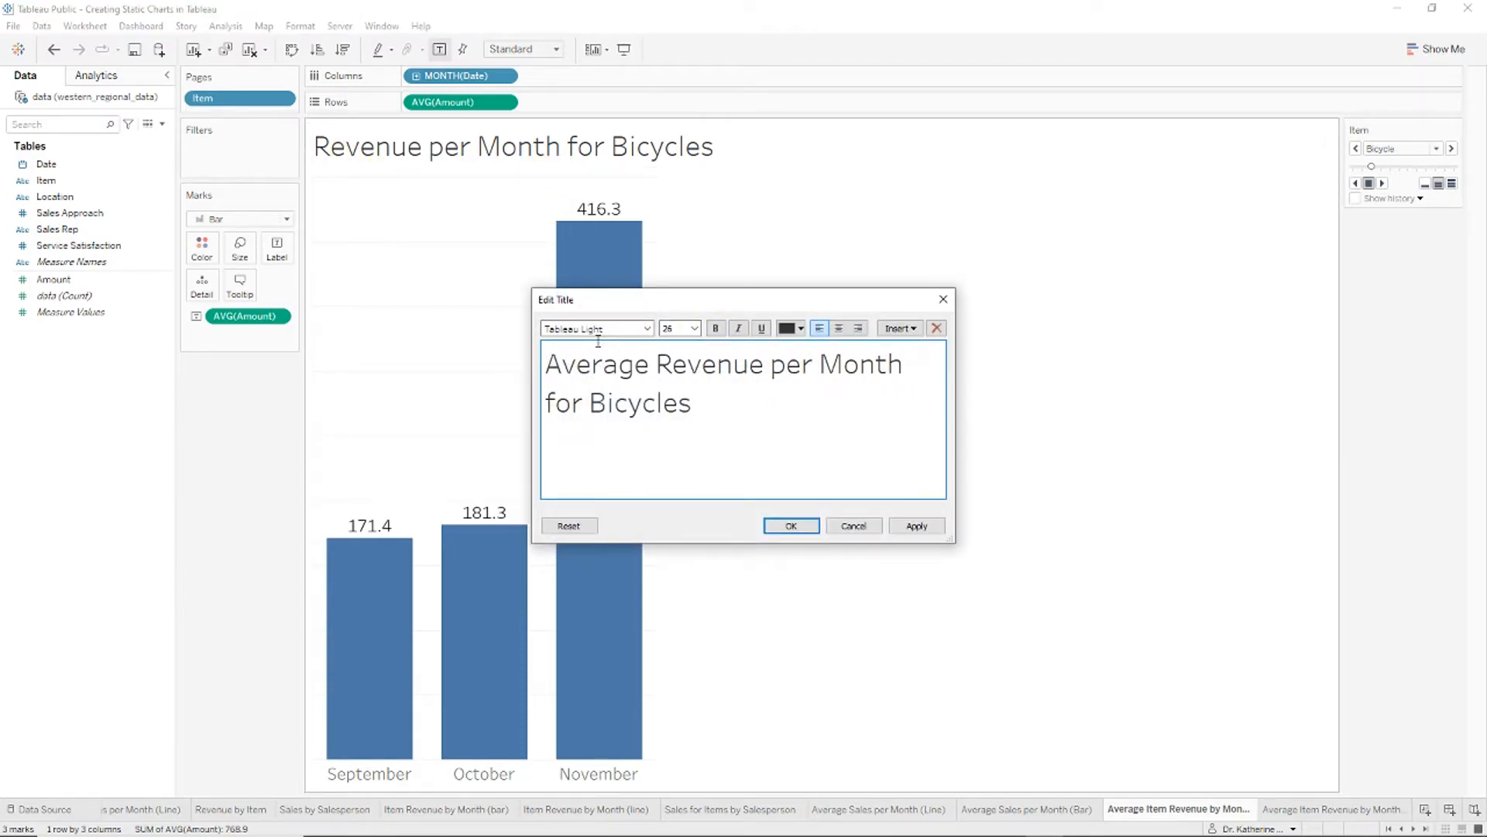
{"action": "left_click", "coordinate": [783, 525]}
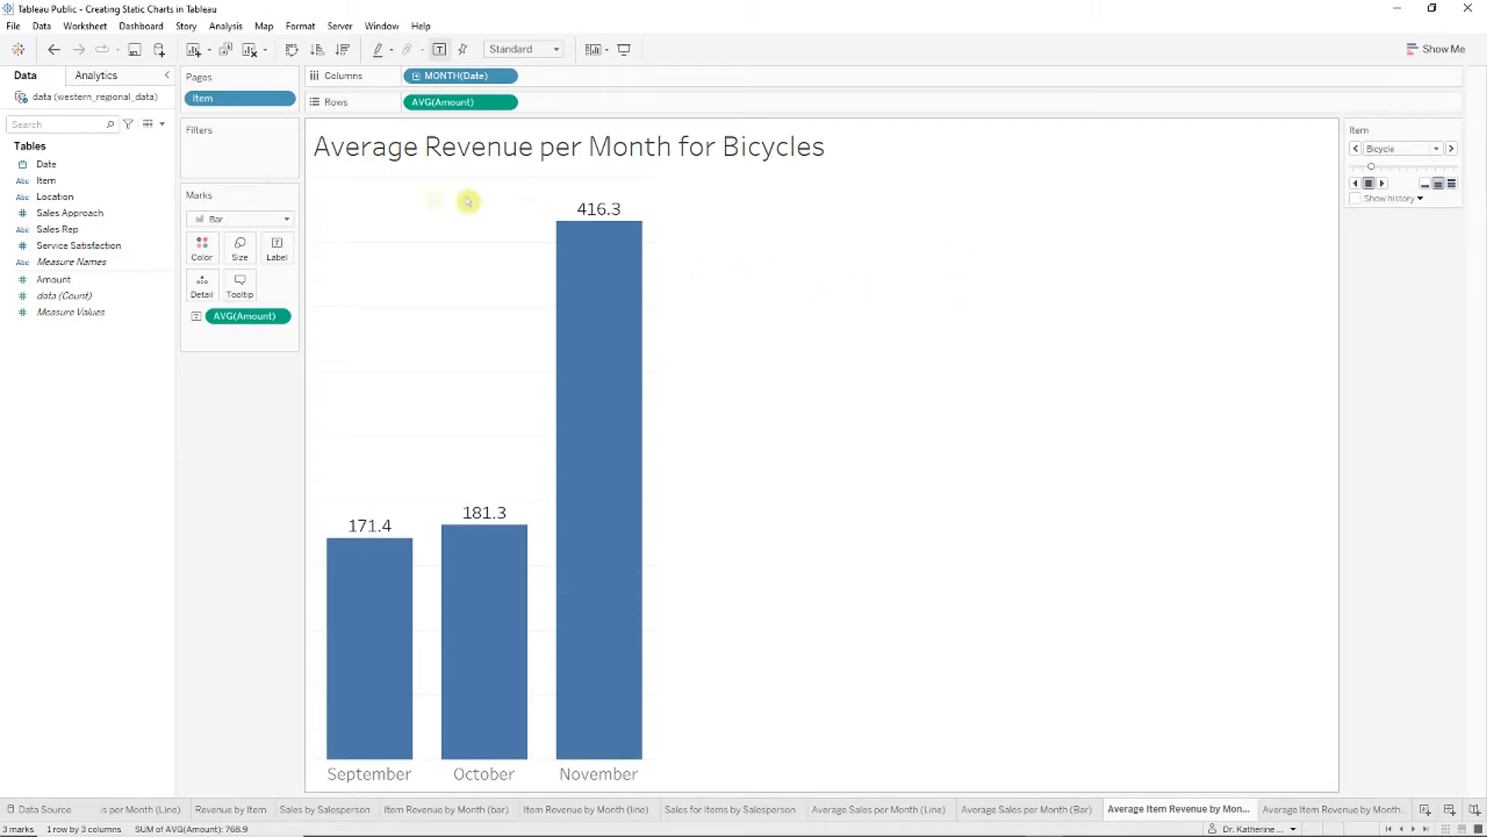
Step: Show the Item field as a filter list beside the chart
{"action": "left_click", "coordinate": [282, 103]}
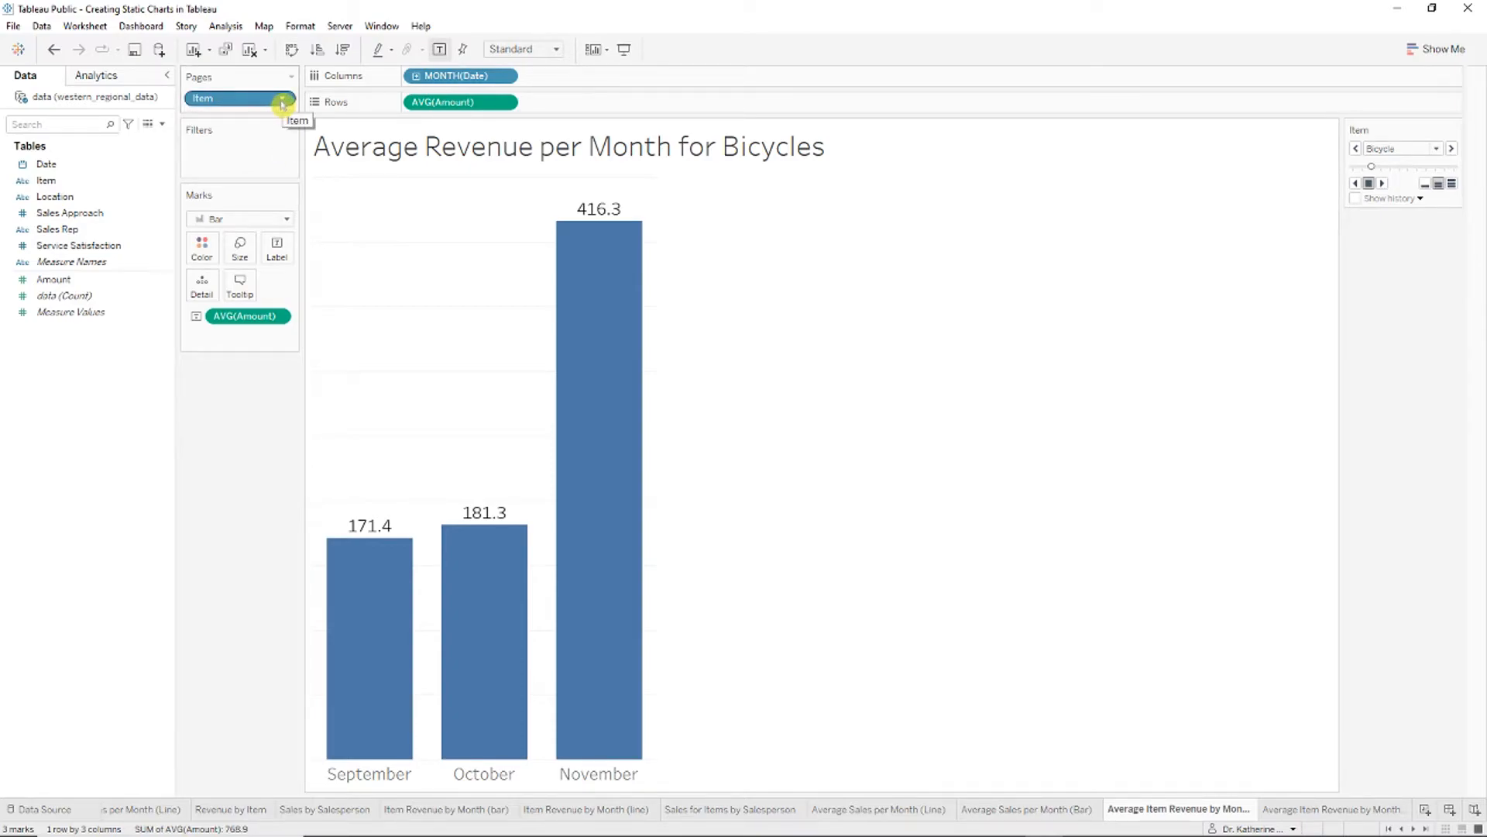
{"action": "left_click", "coordinate": [282, 103]}
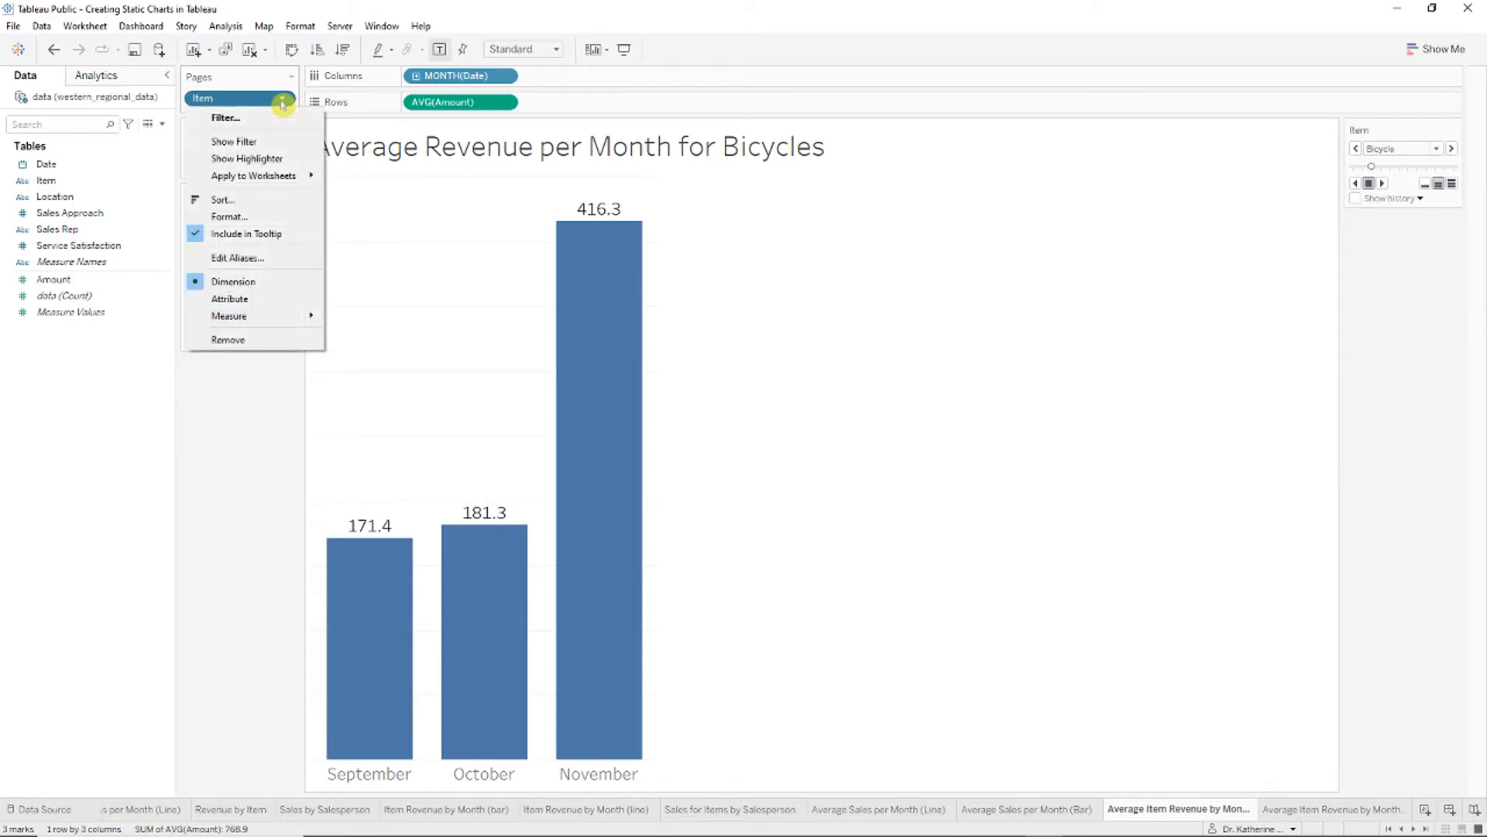
{"action": "left_click", "coordinate": [292, 141]}
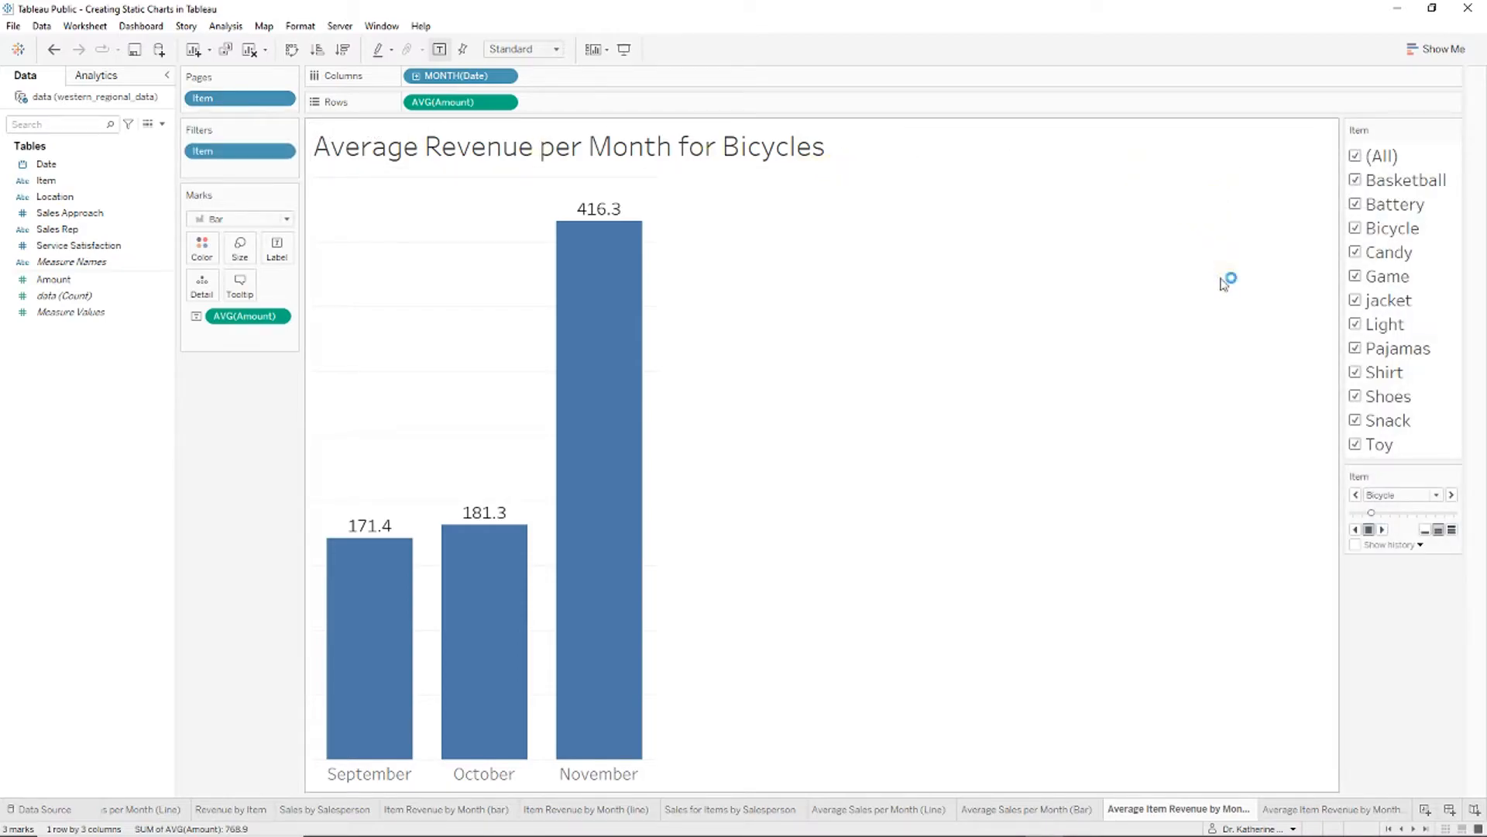
Step: Limit the Item filter to just Basketball and Candy
{"action": "left_click", "coordinate": [1358, 158]}
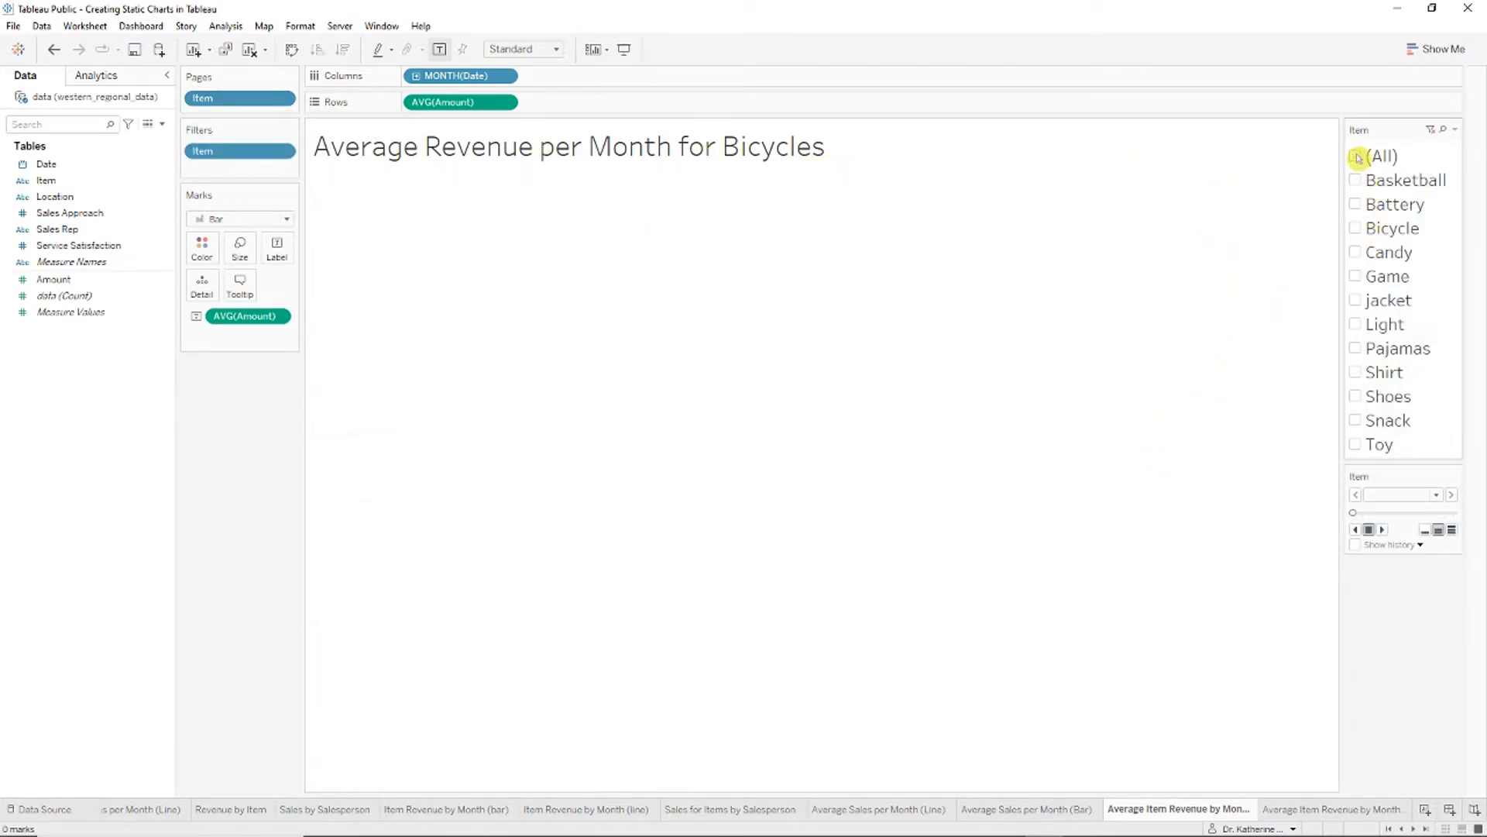
{"action": "left_click", "coordinate": [1356, 252]}
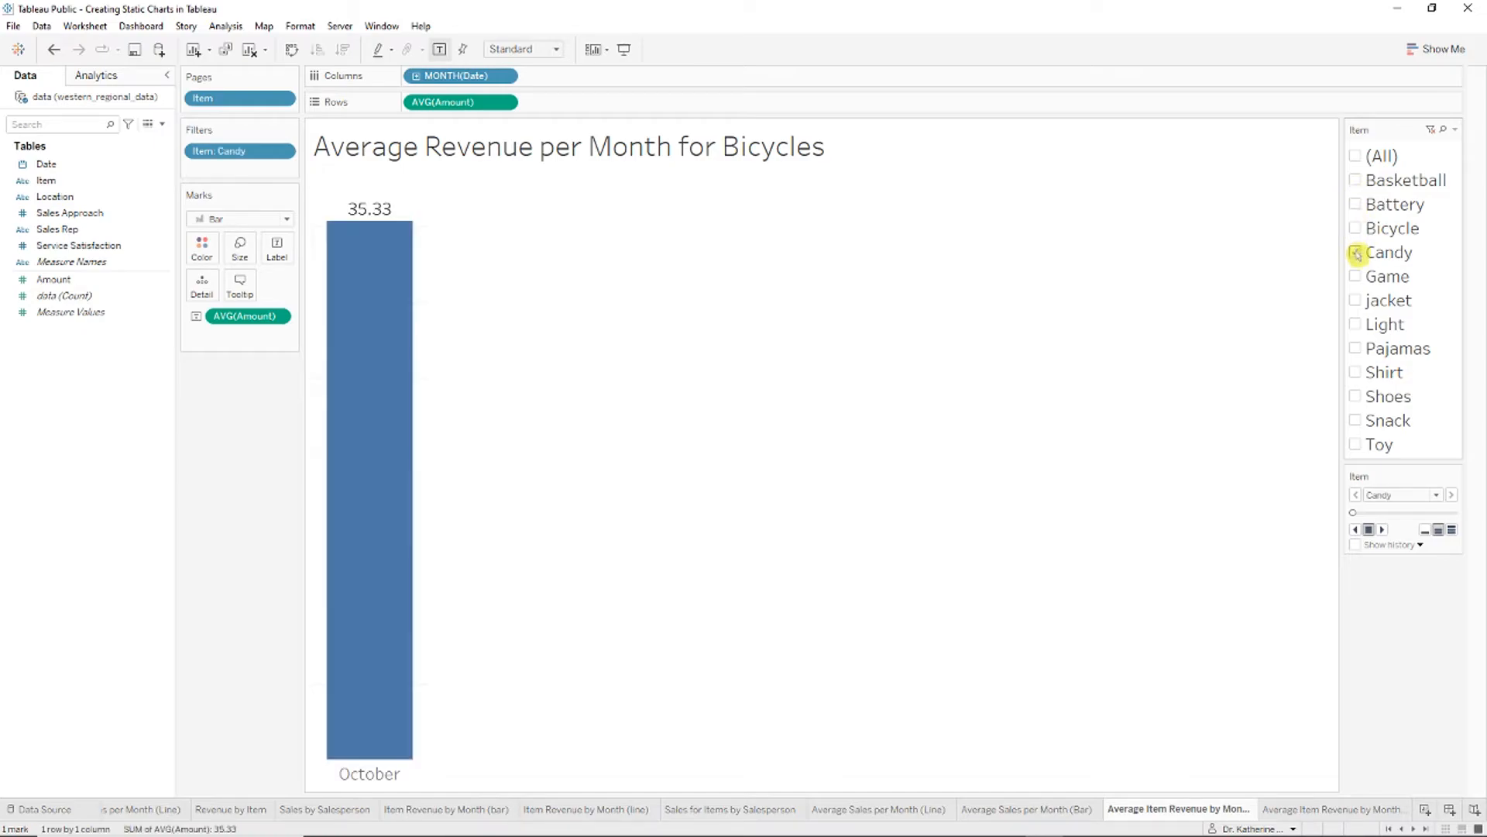
{"action": "left_click", "coordinate": [1356, 180]}
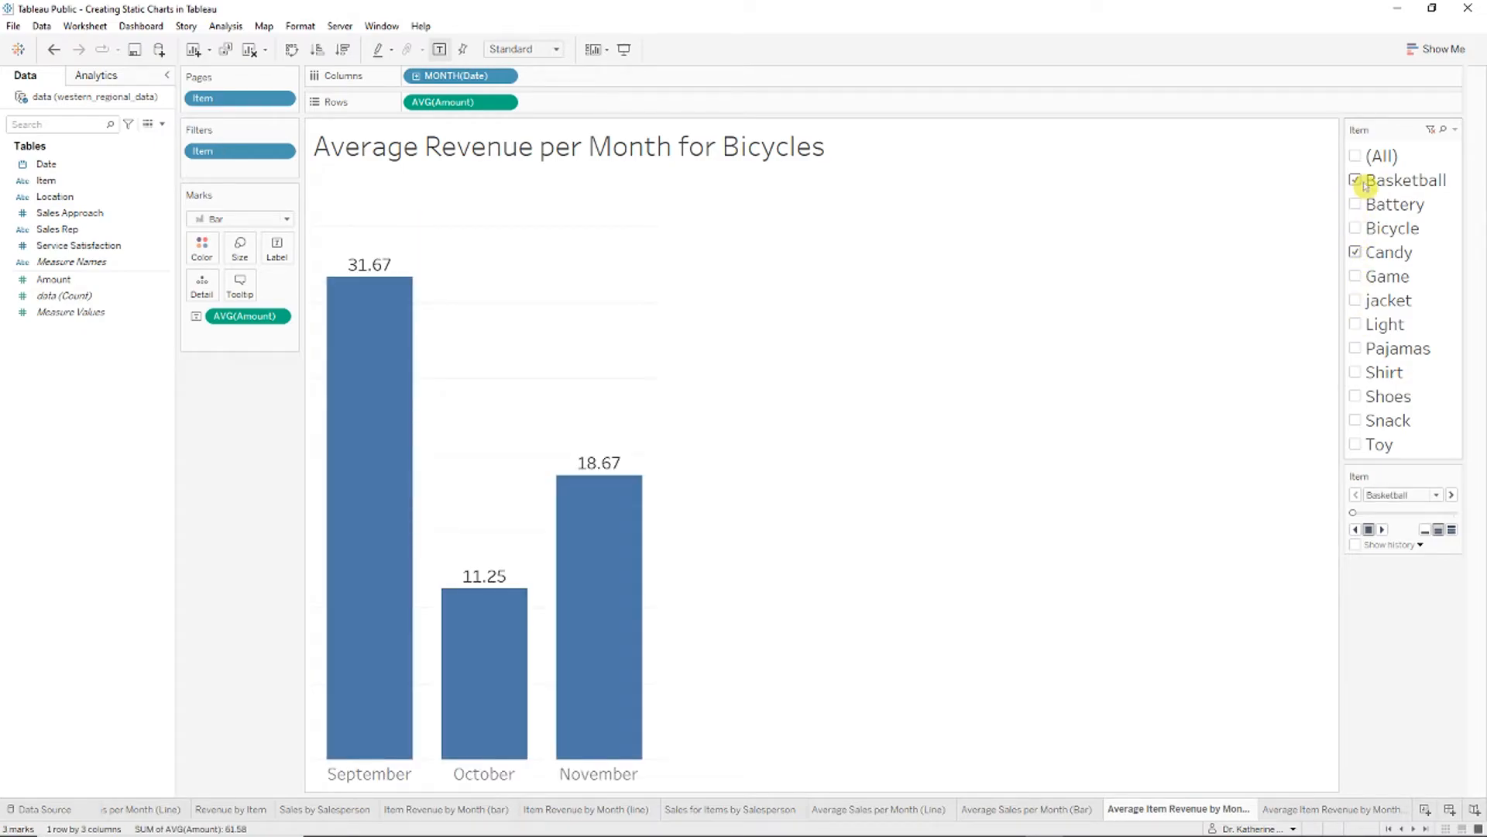
{"action": "key", "text": "ctrl+1"}
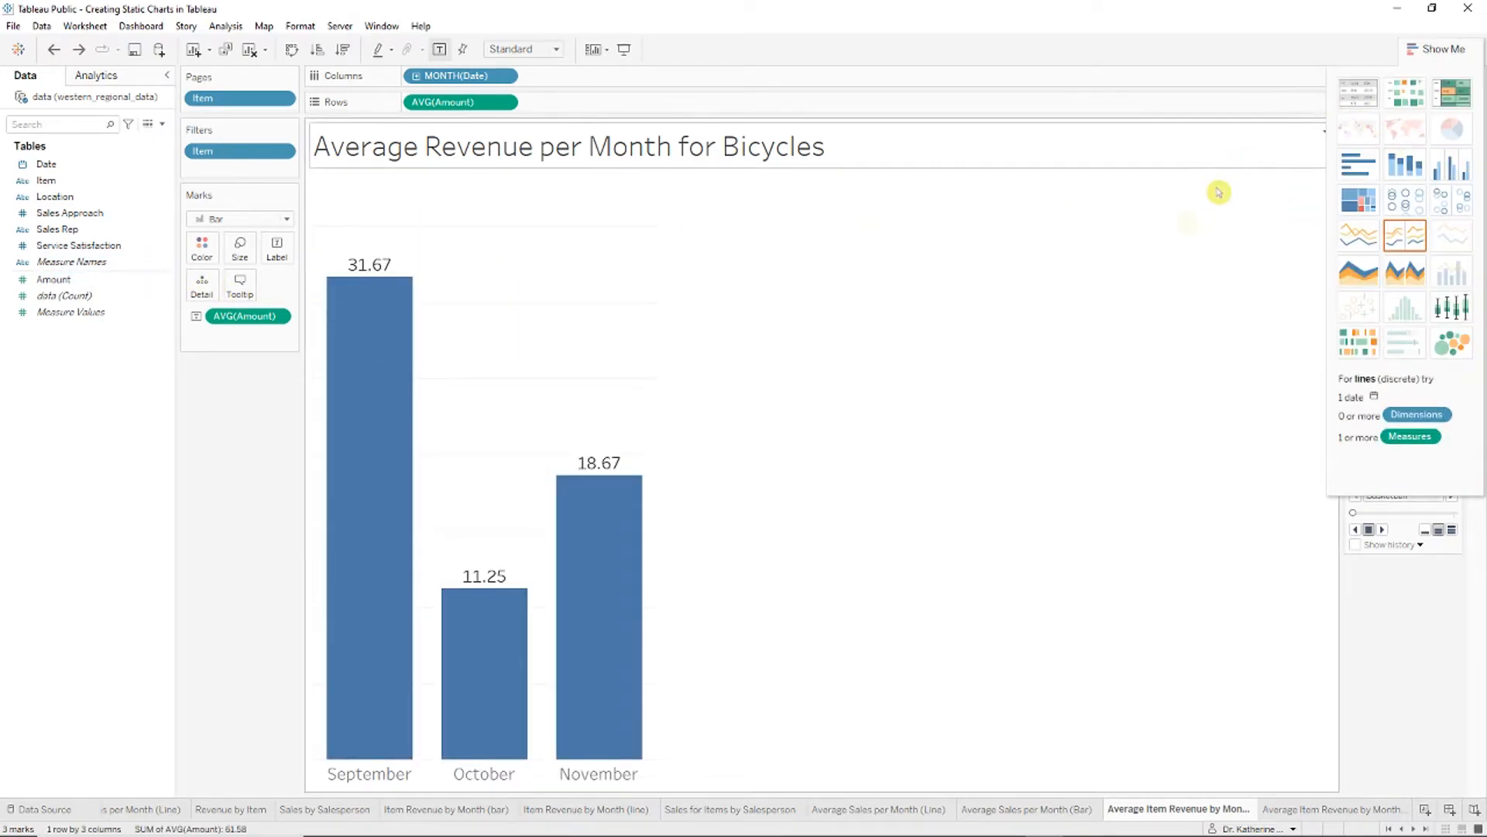
Step: Show Basketball, Battery and Candy as side-by-side bars per month, coloured by item, sorted descending
{"action": "left_click", "coordinate": [1448, 163]}
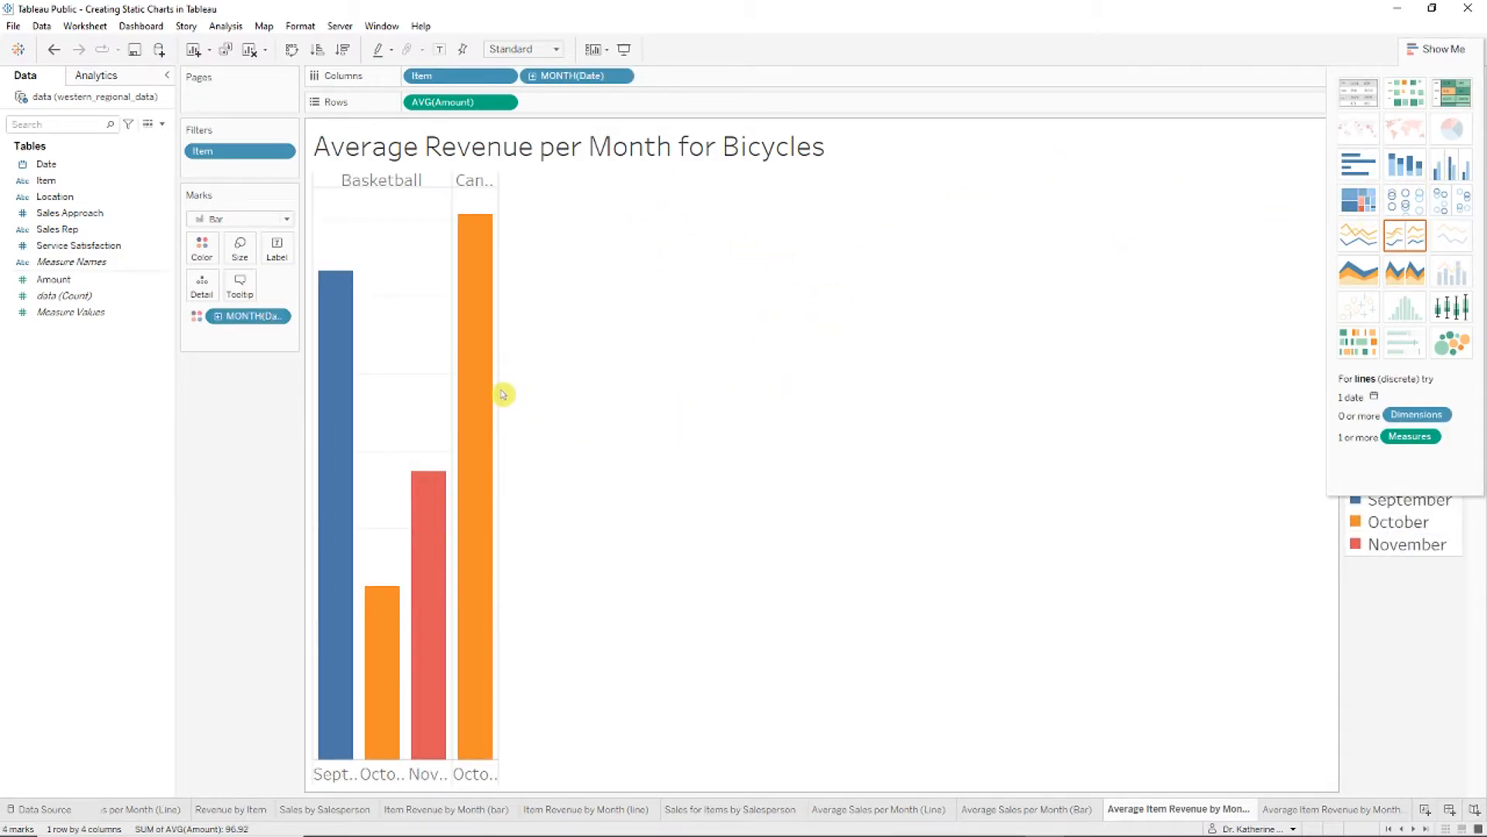
{"action": "left_click_drag", "start_coordinate": [518, 386], "coordinate": [649, 434]}
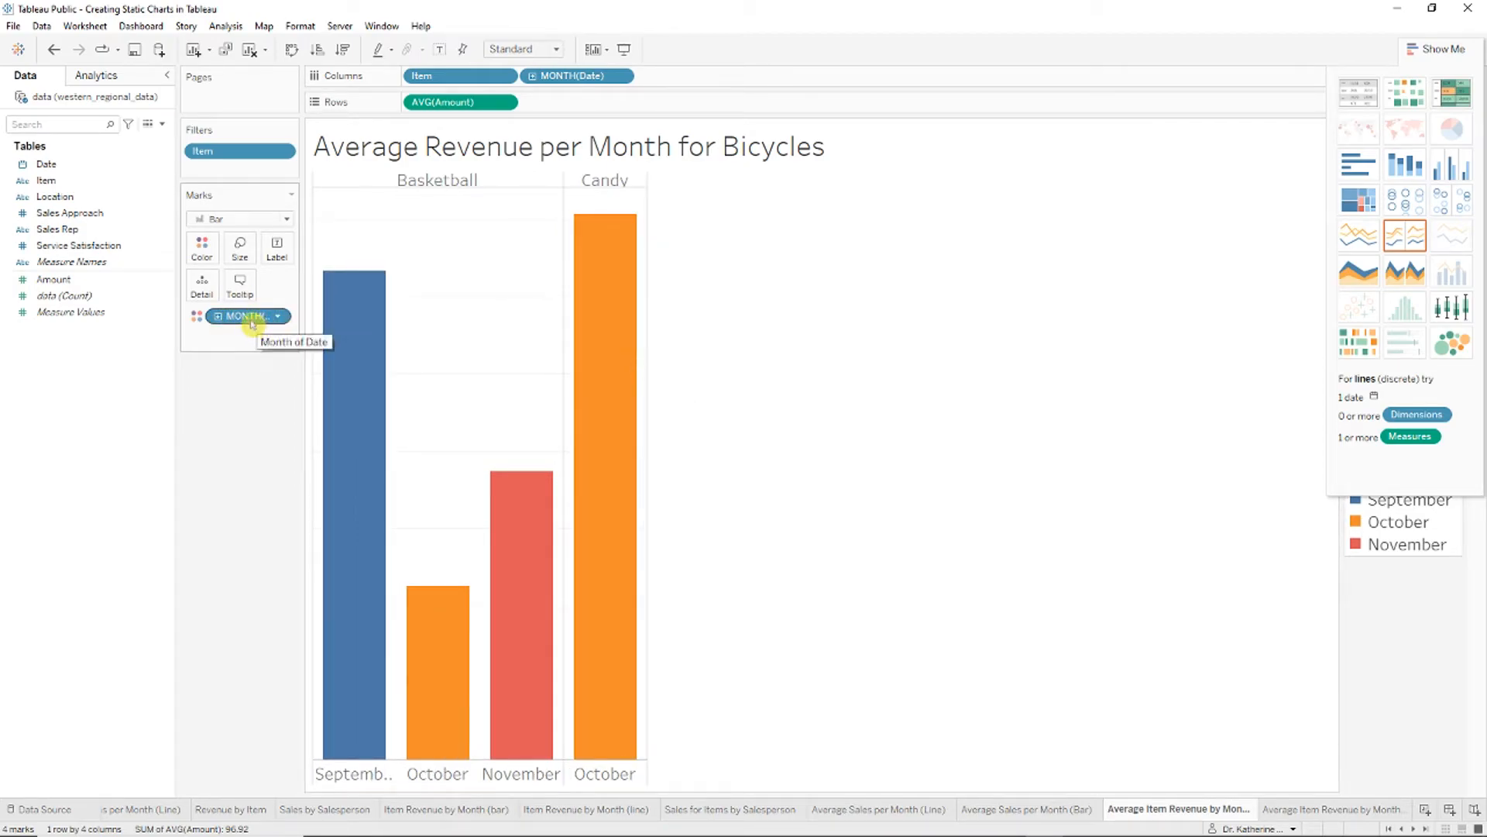
{"action": "left_click_drag", "start_coordinate": [261, 318], "coordinate": [116, 325]}
{"action": "left_click_drag", "start_coordinate": [96, 193], "coordinate": [202, 250]}
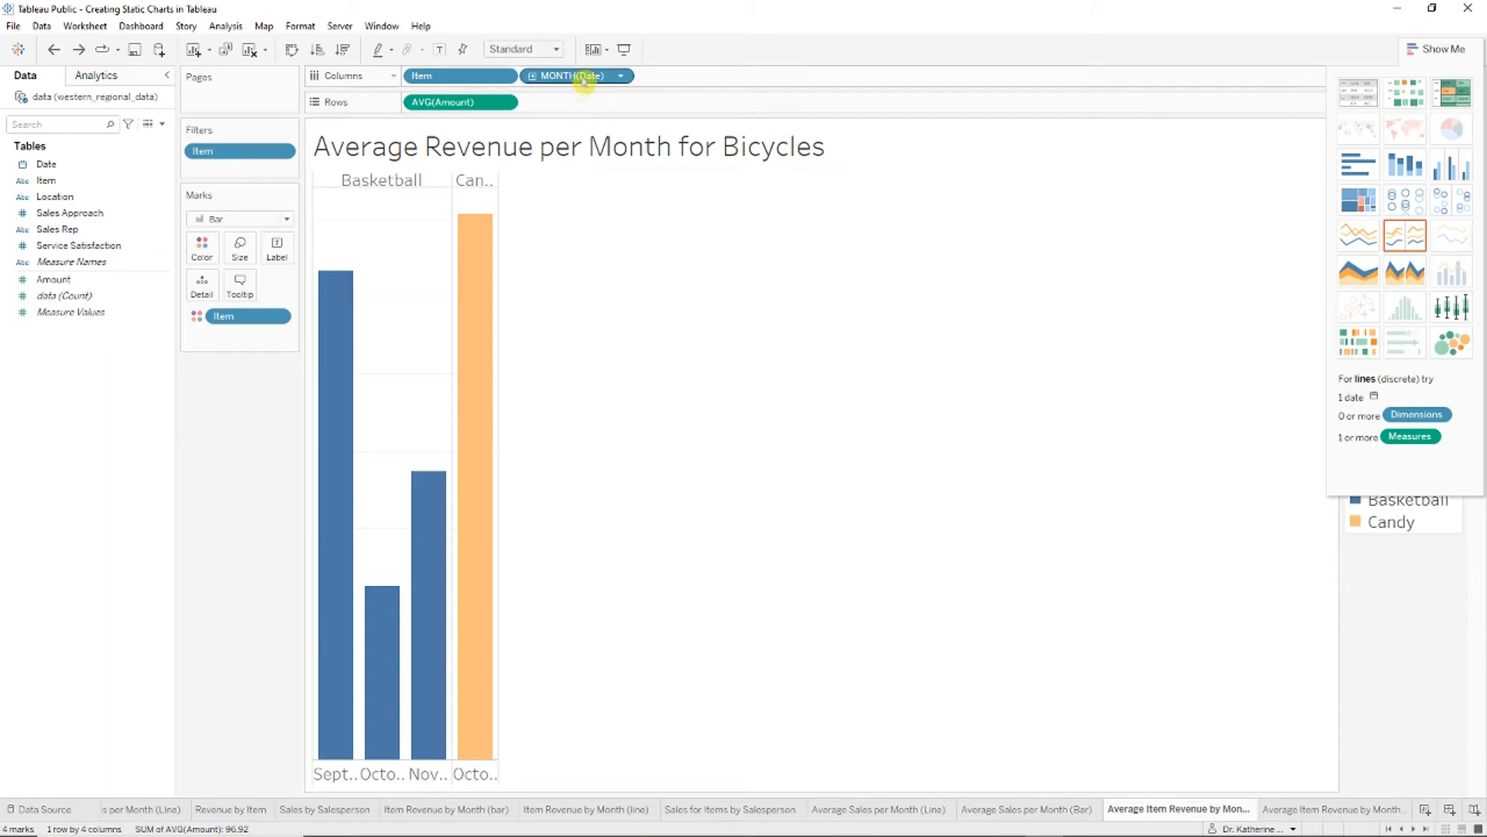
{"action": "left_click_drag", "start_coordinate": [583, 77], "coordinate": [419, 77]}
{"action": "left_click_drag", "start_coordinate": [498, 210], "coordinate": [697, 219]}
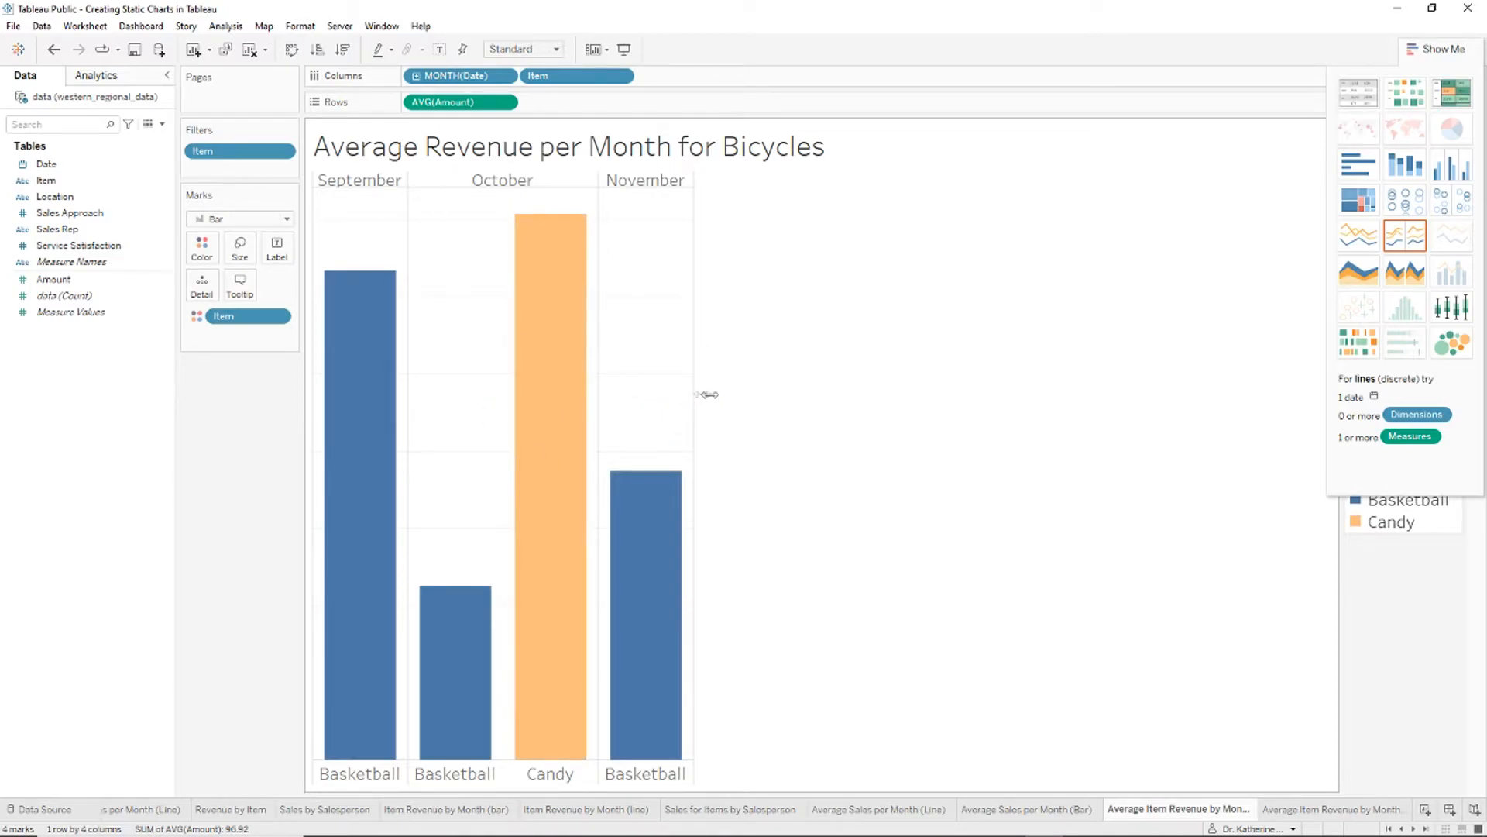
{"action": "left_click_drag", "start_coordinate": [707, 394], "coordinate": [767, 391]}
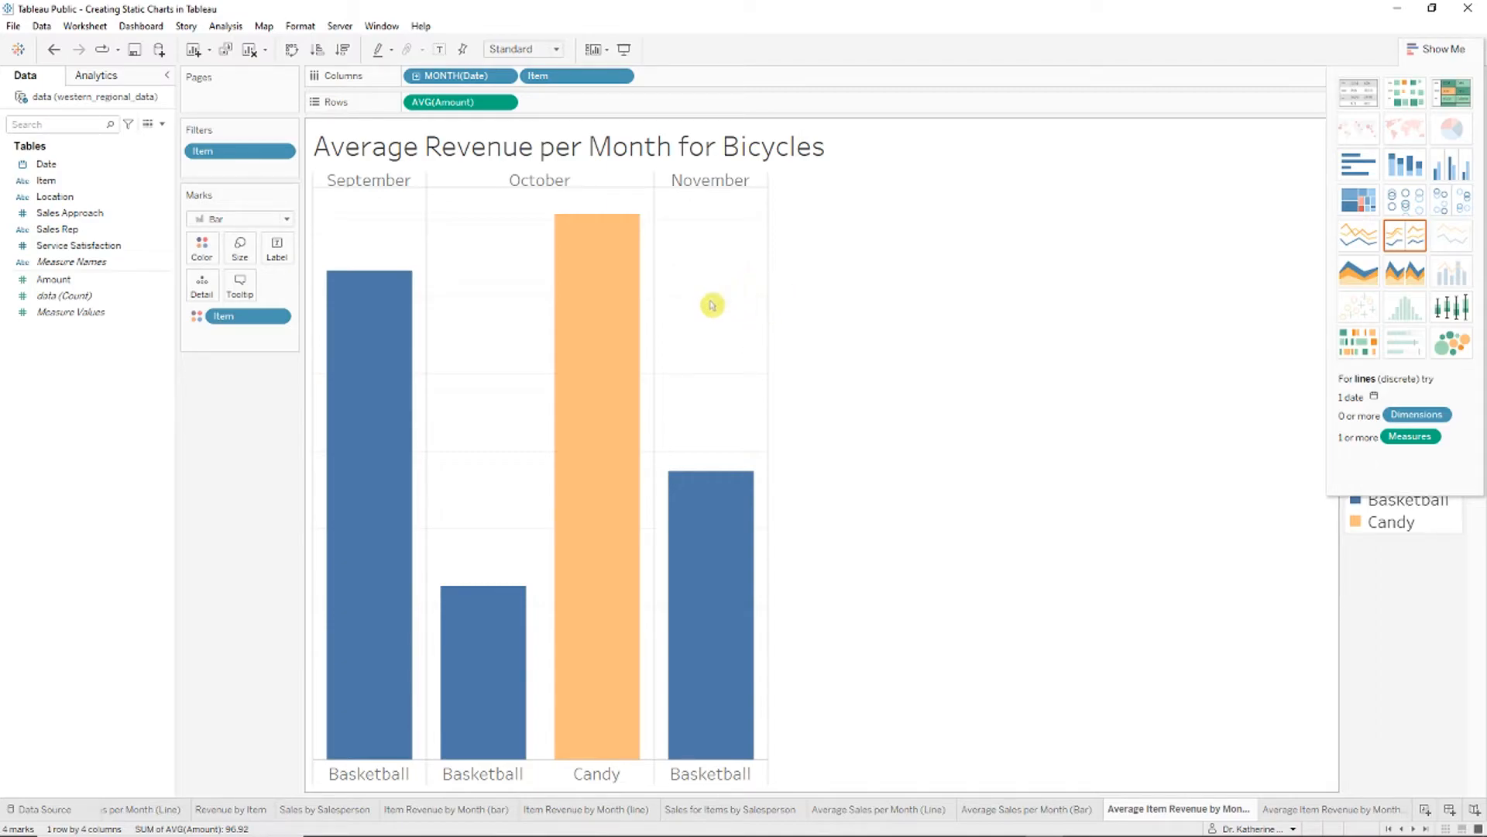
{"action": "left_click", "coordinate": [708, 327]}
{"action": "left_click", "coordinate": [1438, 49]}
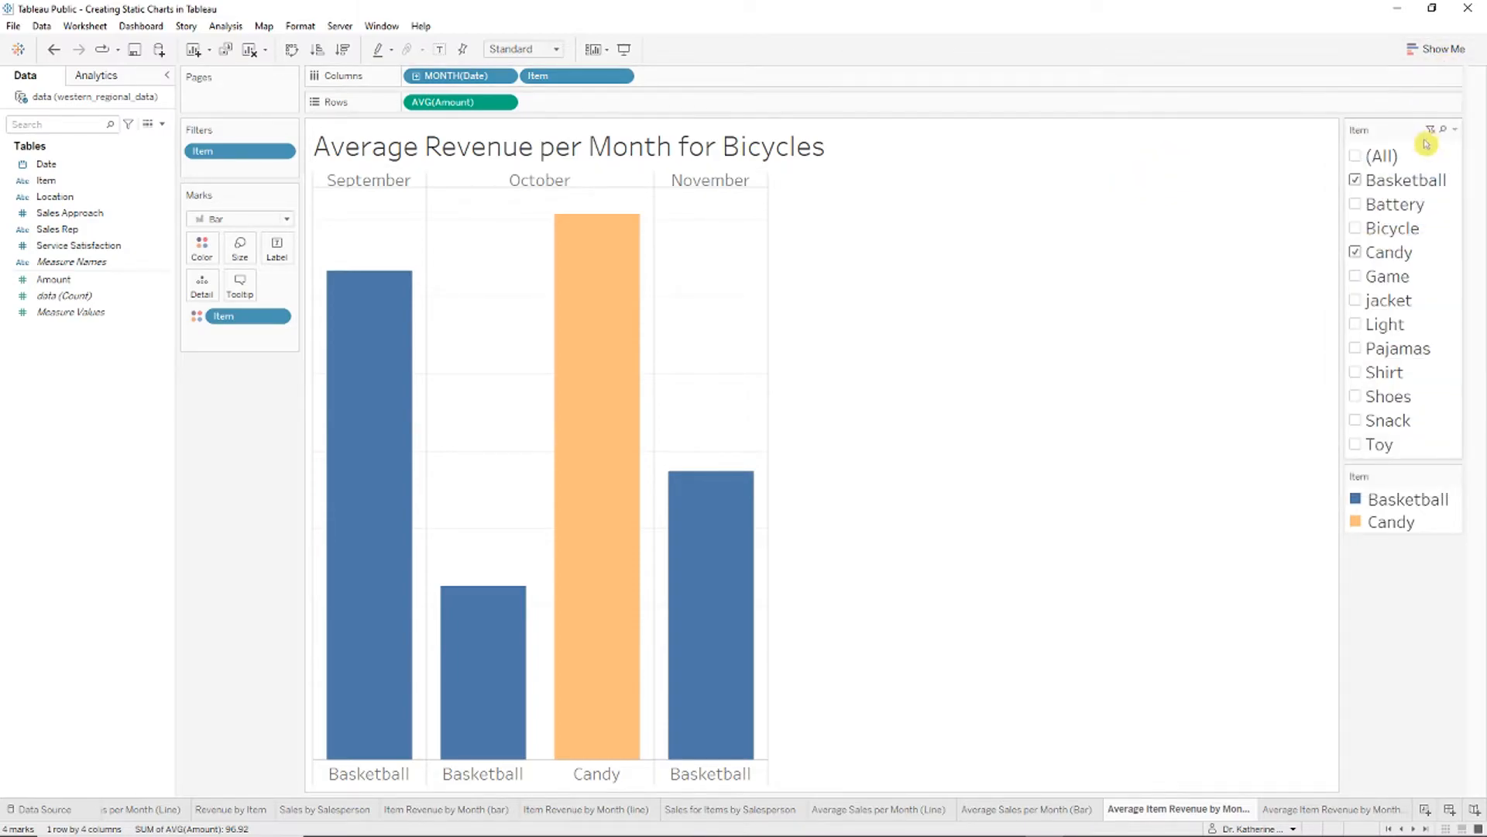
{"action": "left_click", "coordinate": [1357, 204]}
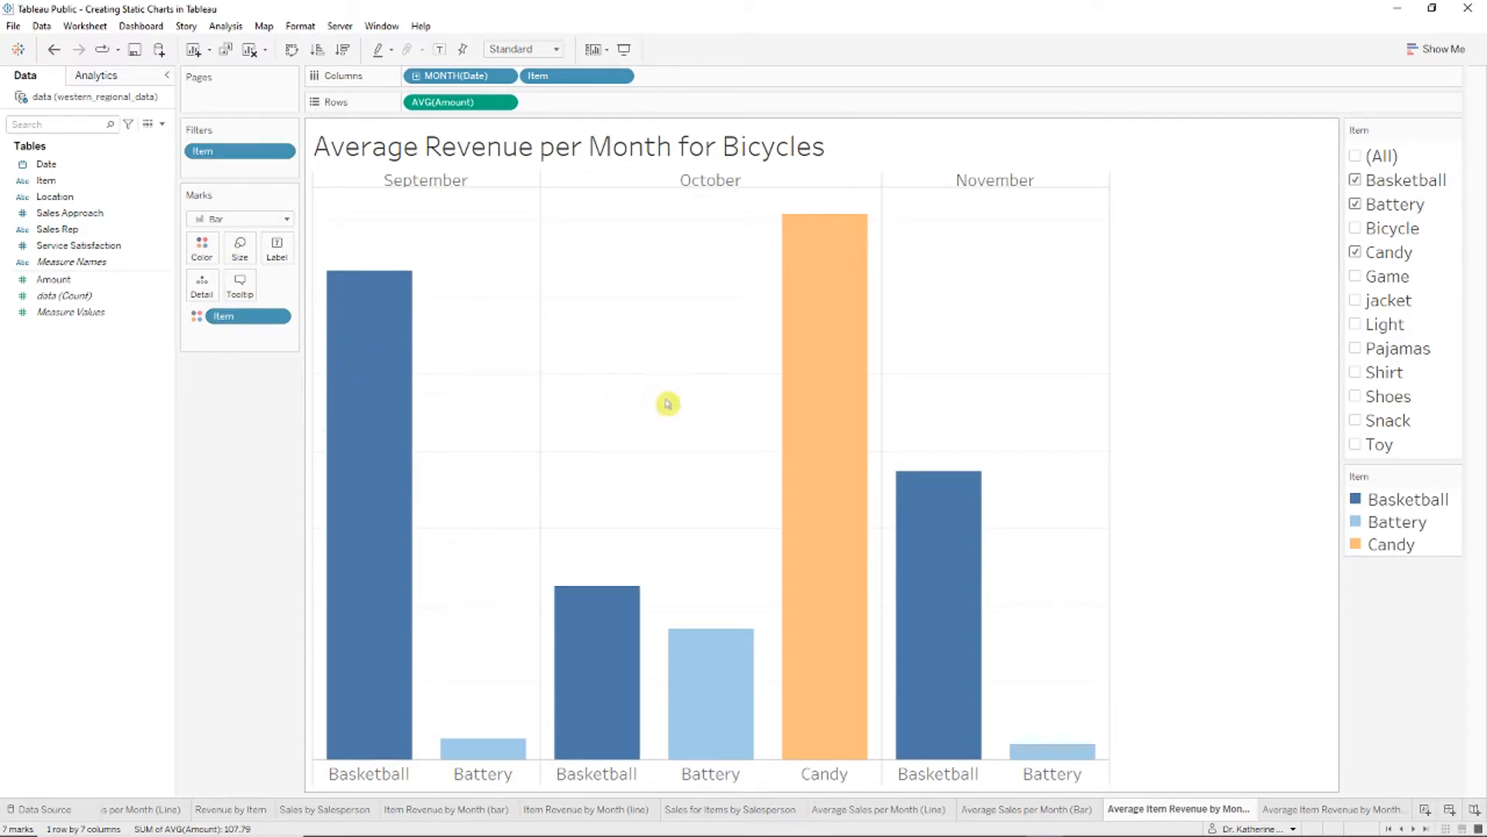
{"action": "left_click", "coordinate": [341, 49]}
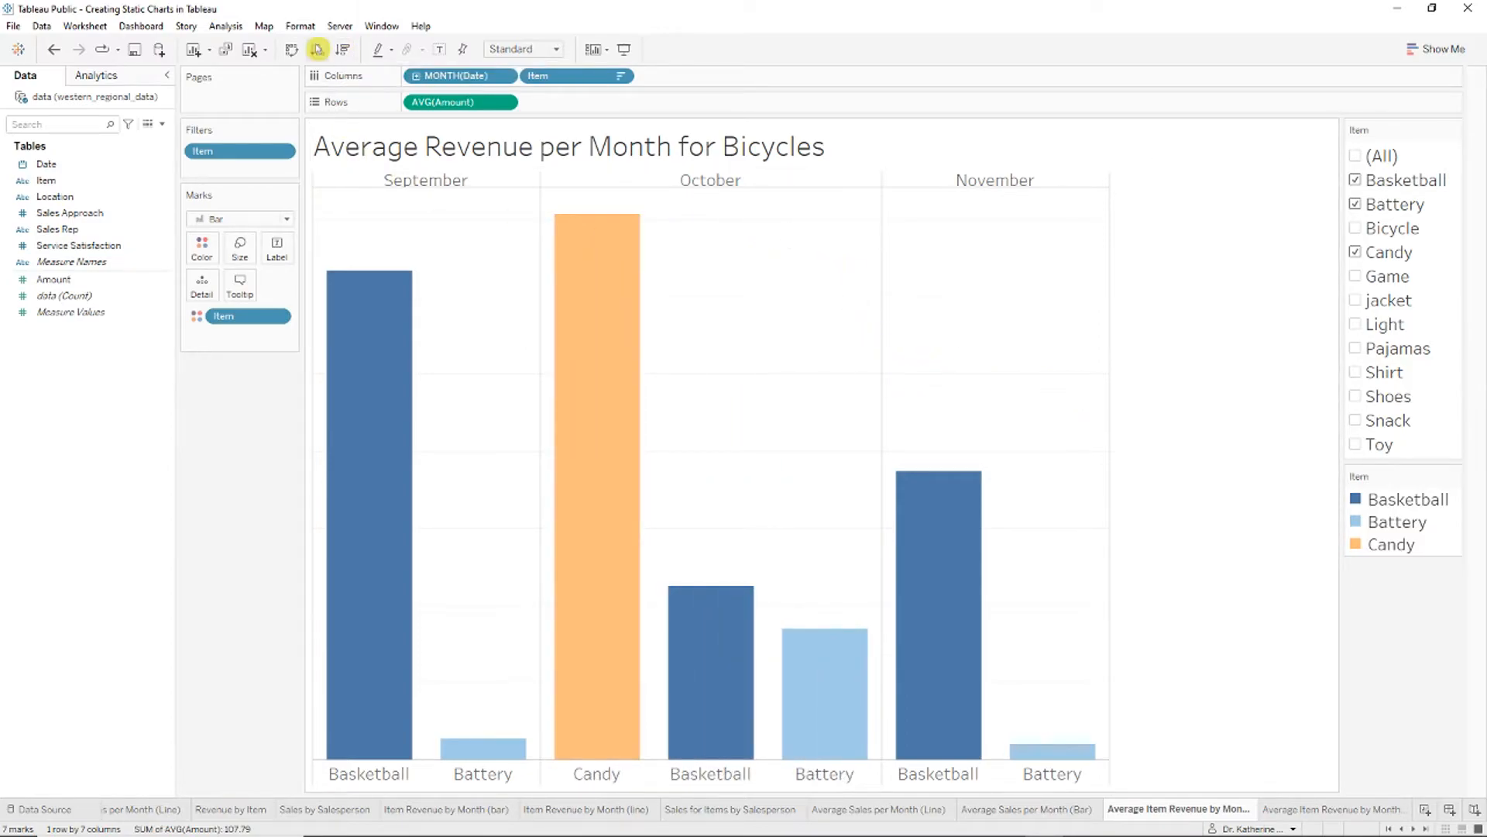
Step: Retitle the chart 'Average Revenue per Month' and fit its pasted copy on slide 13
{"action": "right_click", "coordinate": [795, 148]}
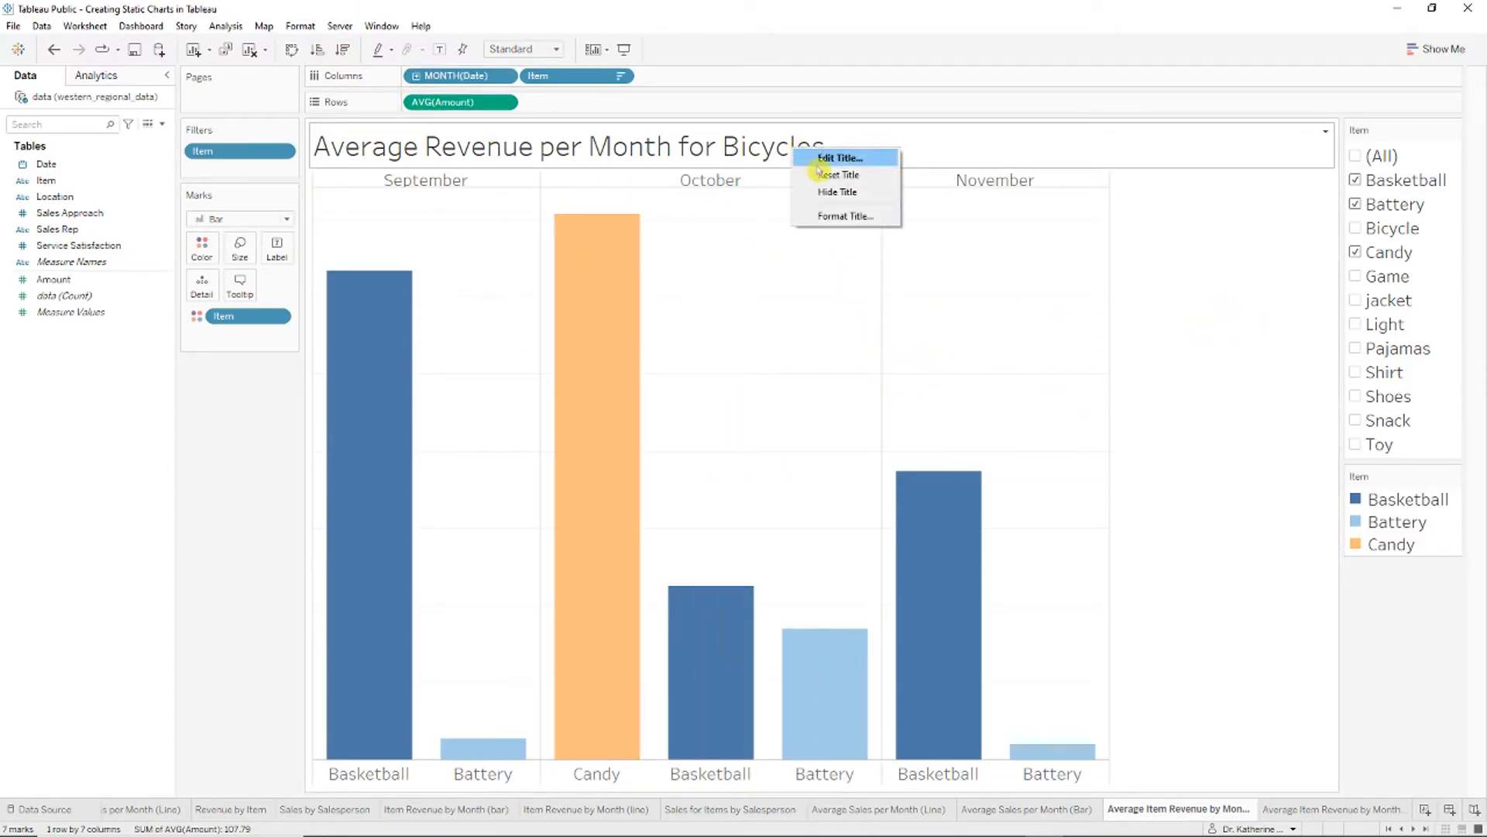
{"action": "left_click", "coordinate": [818, 163]}
{"action": "left_click_drag", "start_coordinate": [692, 403], "coordinate": [543, 384]}
{"action": "key", "text": "BackSpace"}
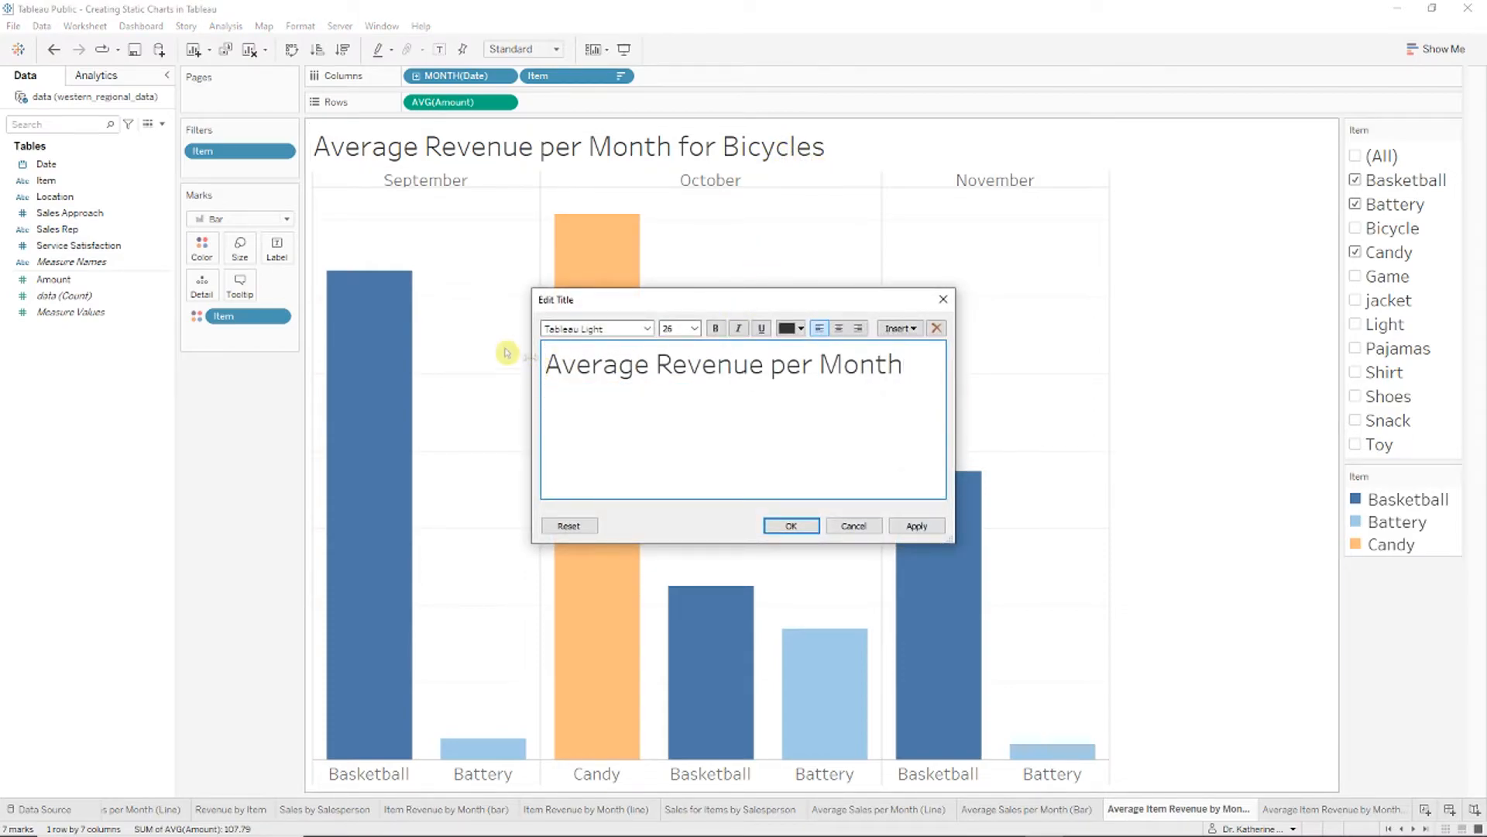
{"action": "left_click", "coordinate": [793, 527]}
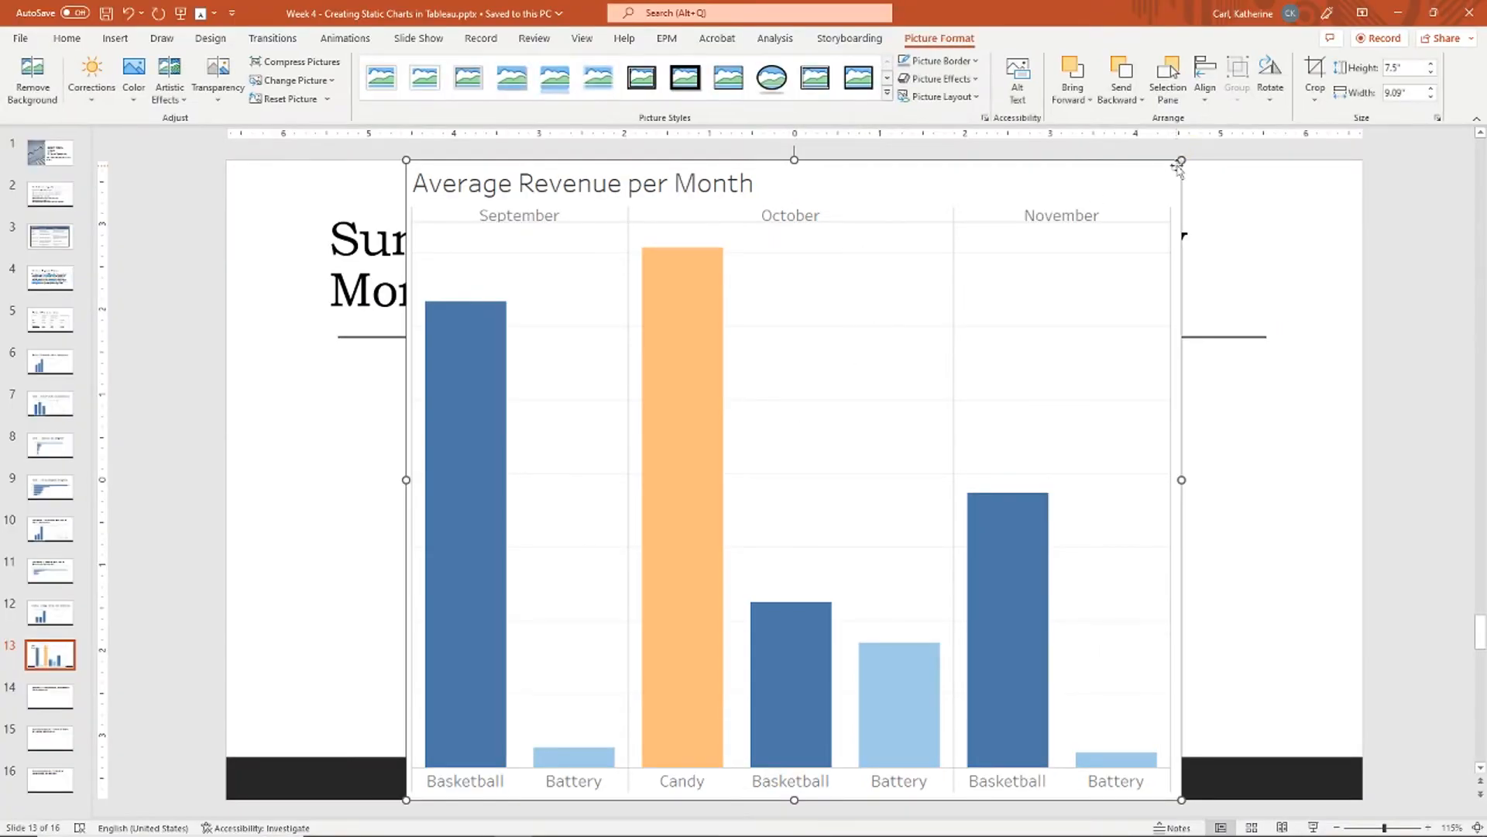
{"action": "left_click_drag", "start_coordinate": [1179, 154], "coordinate": [923, 371]}
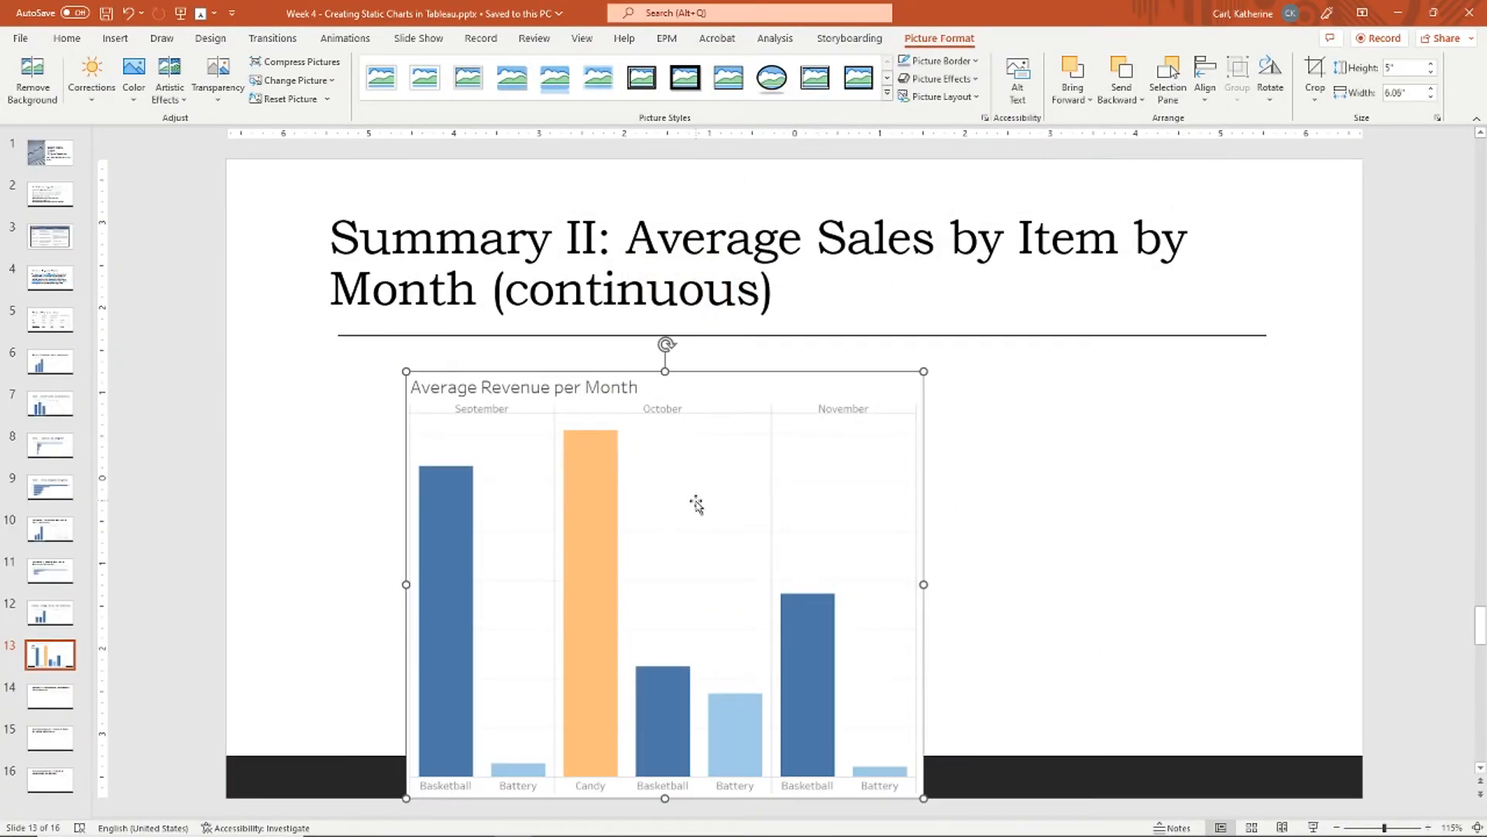
{"action": "left_click_drag", "start_coordinate": [696, 504], "coordinate": [603, 481]}
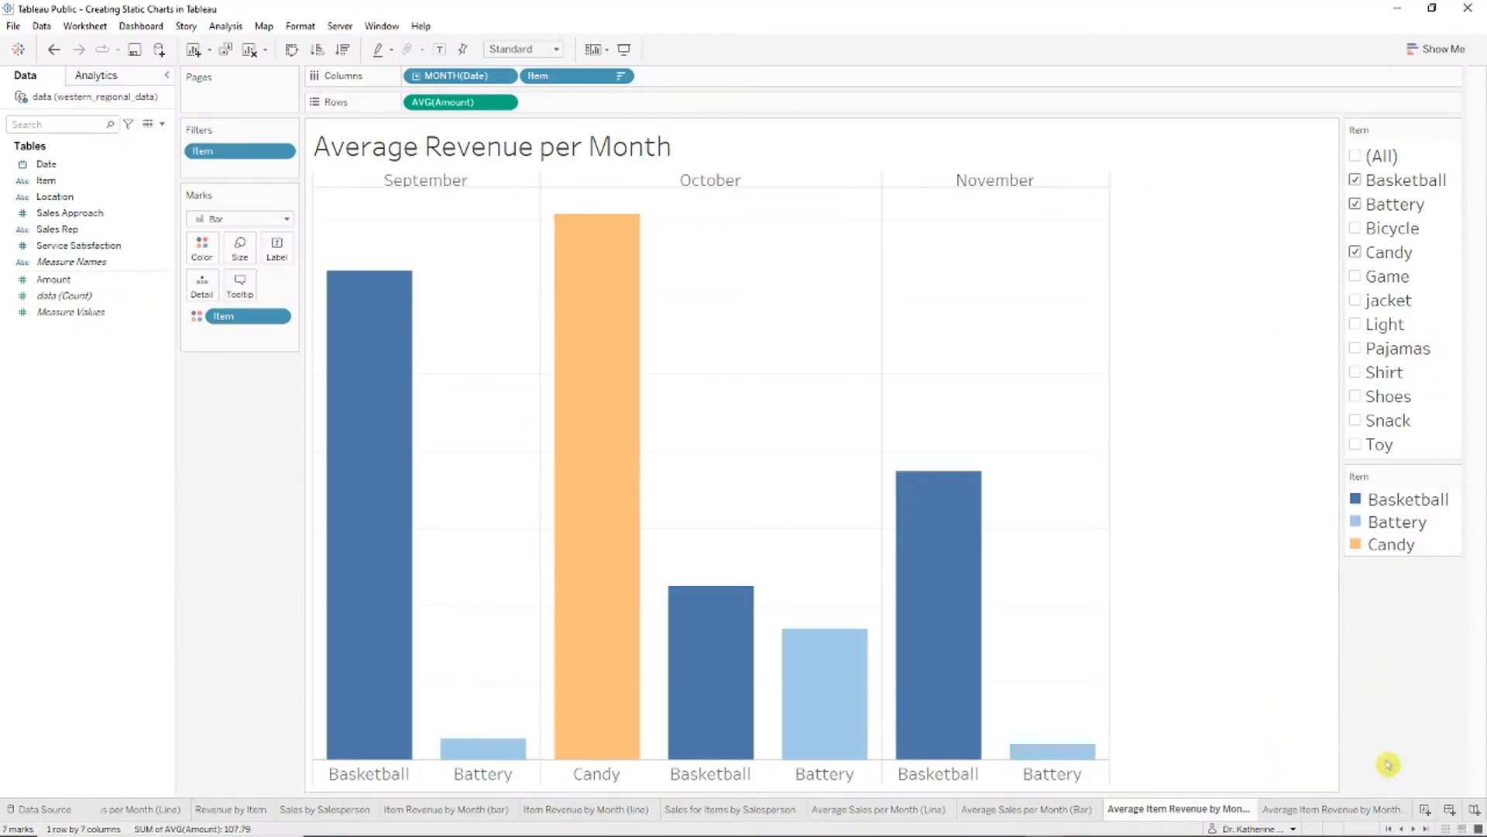
{"action": "left_click", "coordinate": [1348, 811]}
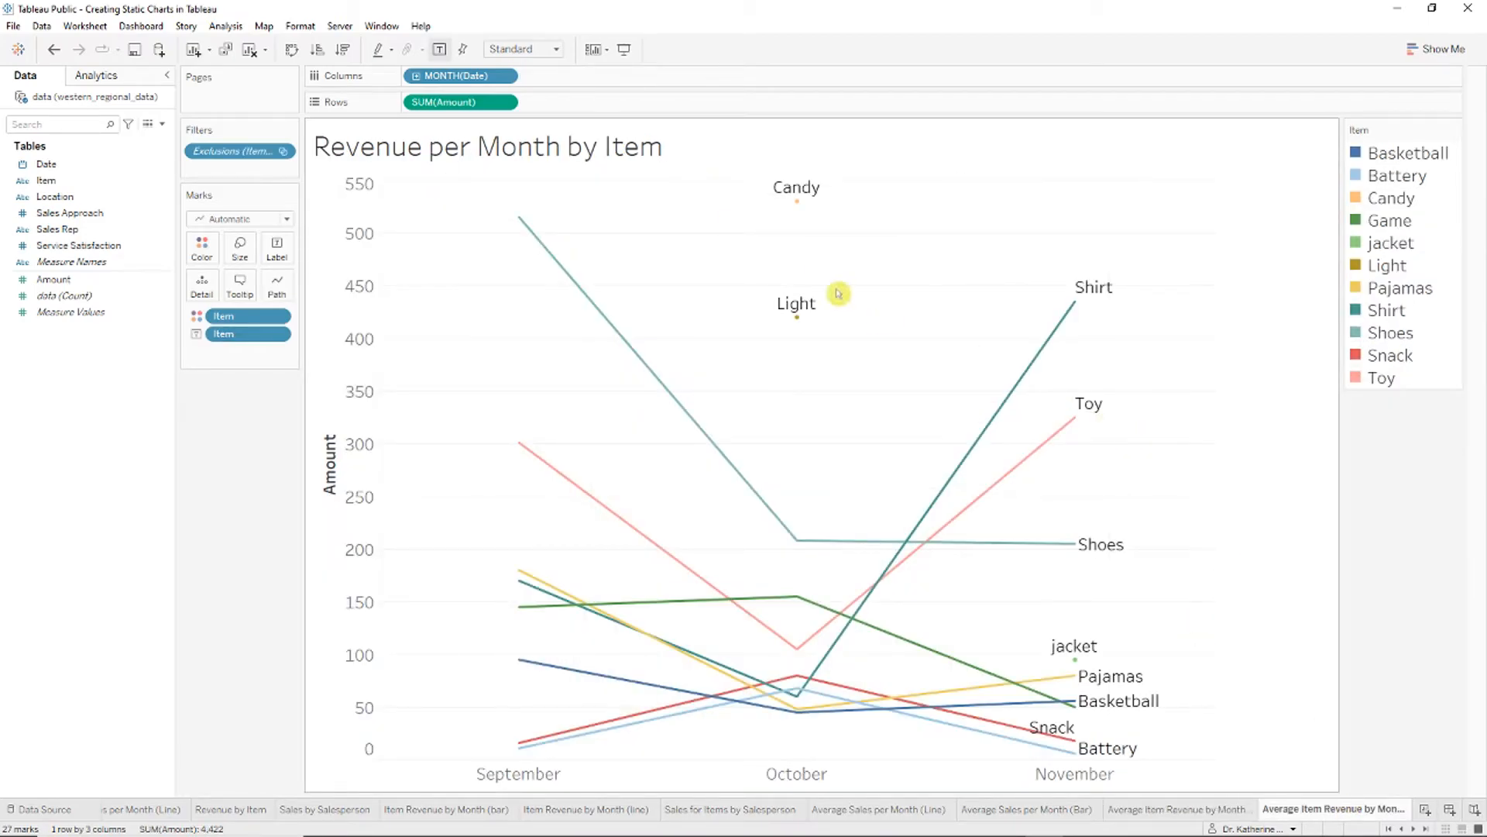
{"action": "right_click", "coordinate": [604, 139]}
{"action": "left_click", "coordinate": [660, 159]}
{"action": "type", "text": "Average Revenue per Month by Item"}
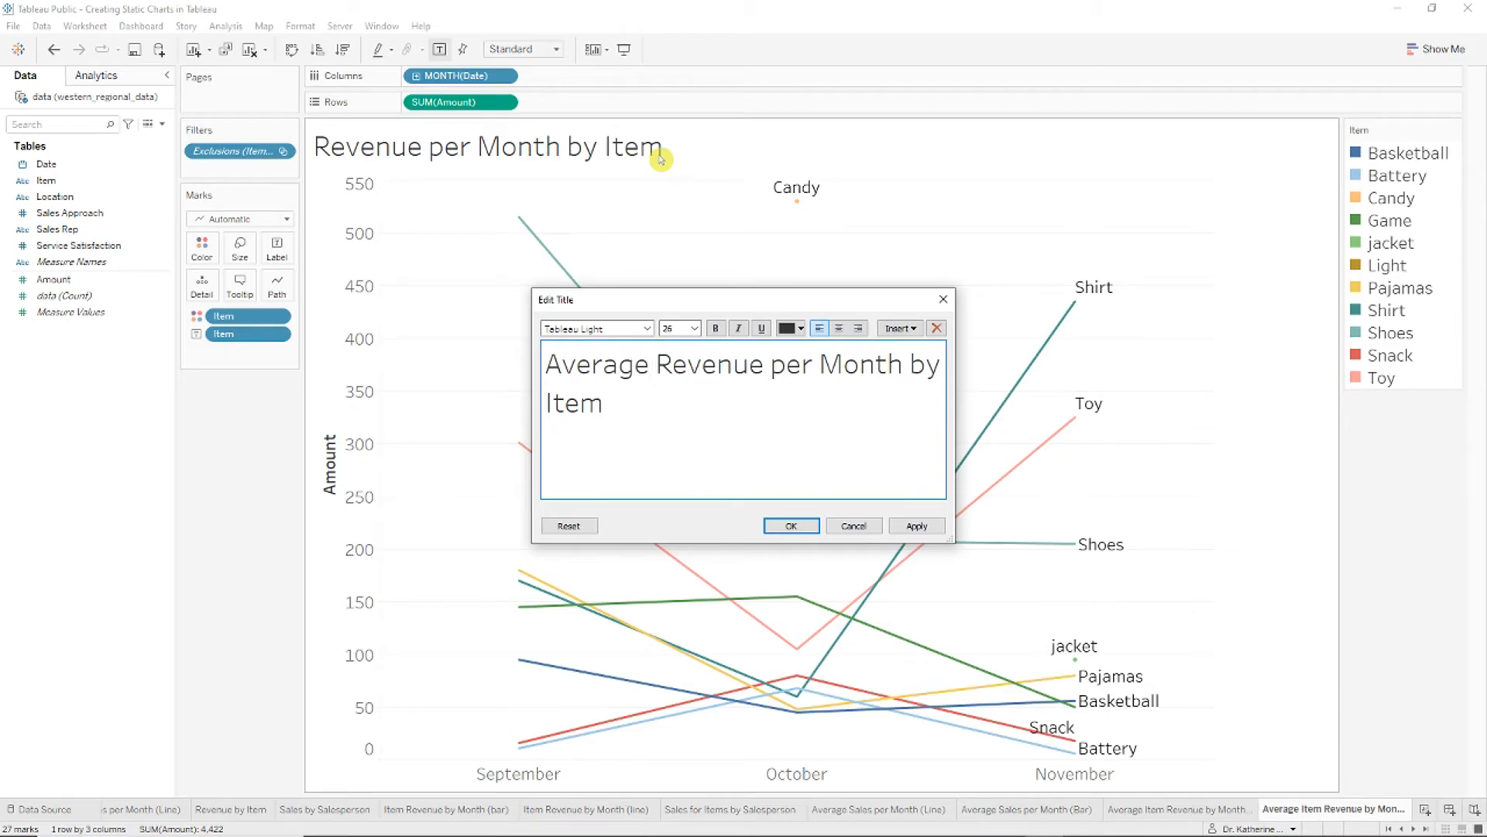
{"action": "key", "text": "BackSpace"}
{"action": "key", "text": "BackSpace"}
{"action": "key", "text": "BackSpace"}
{"action": "key", "text": "BackSpace"}
{"action": "key", "text": "BackSpace"}
{"action": "key", "text": "BackSpace"}
{"action": "key", "text": "BackSpace"}
{"action": "key", "text": "BackSpace"}
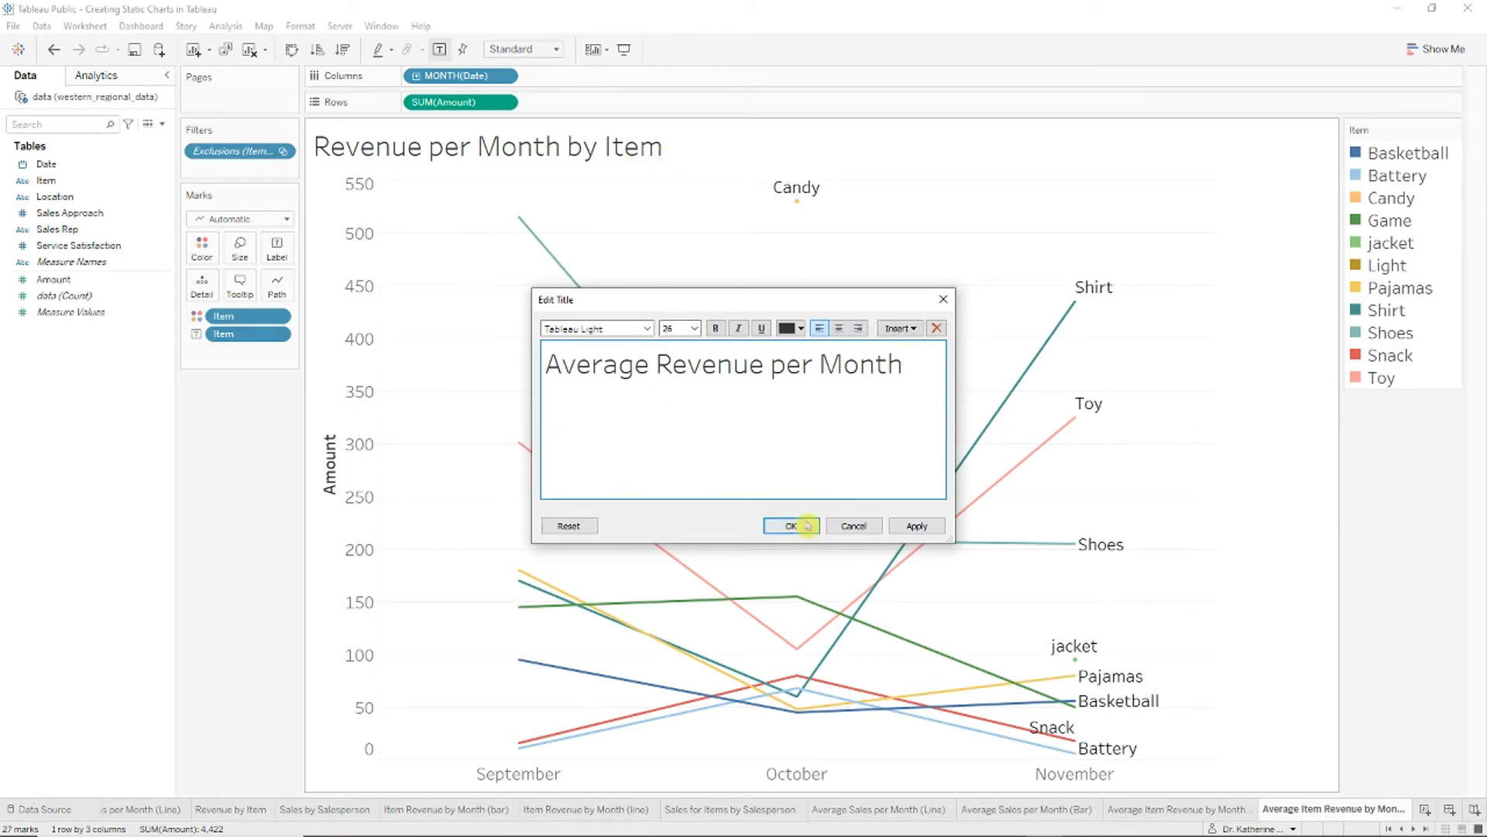
{"action": "left_click", "coordinate": [804, 525]}
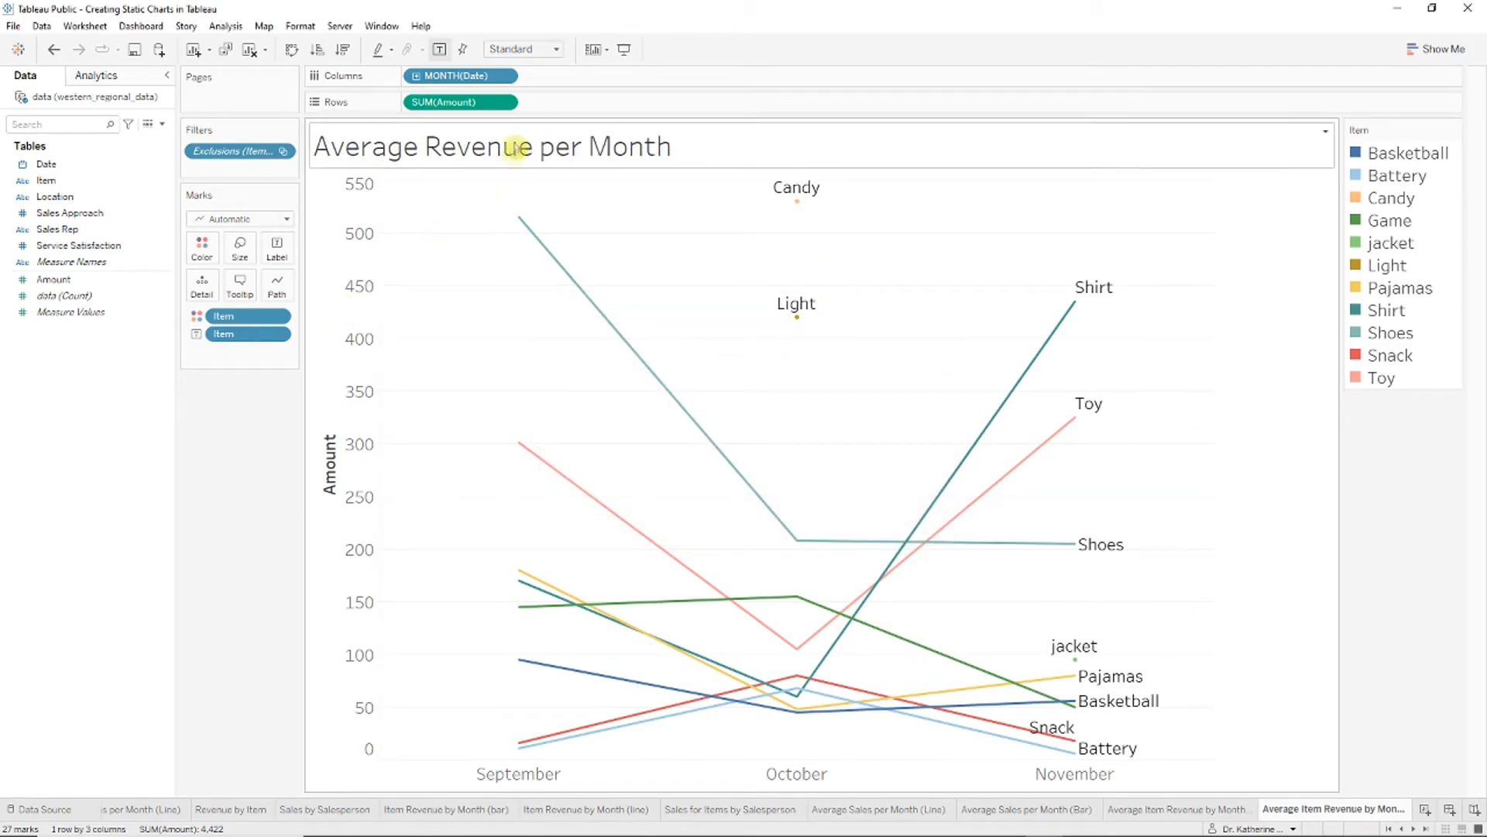
{"action": "left_click", "coordinate": [505, 103]}
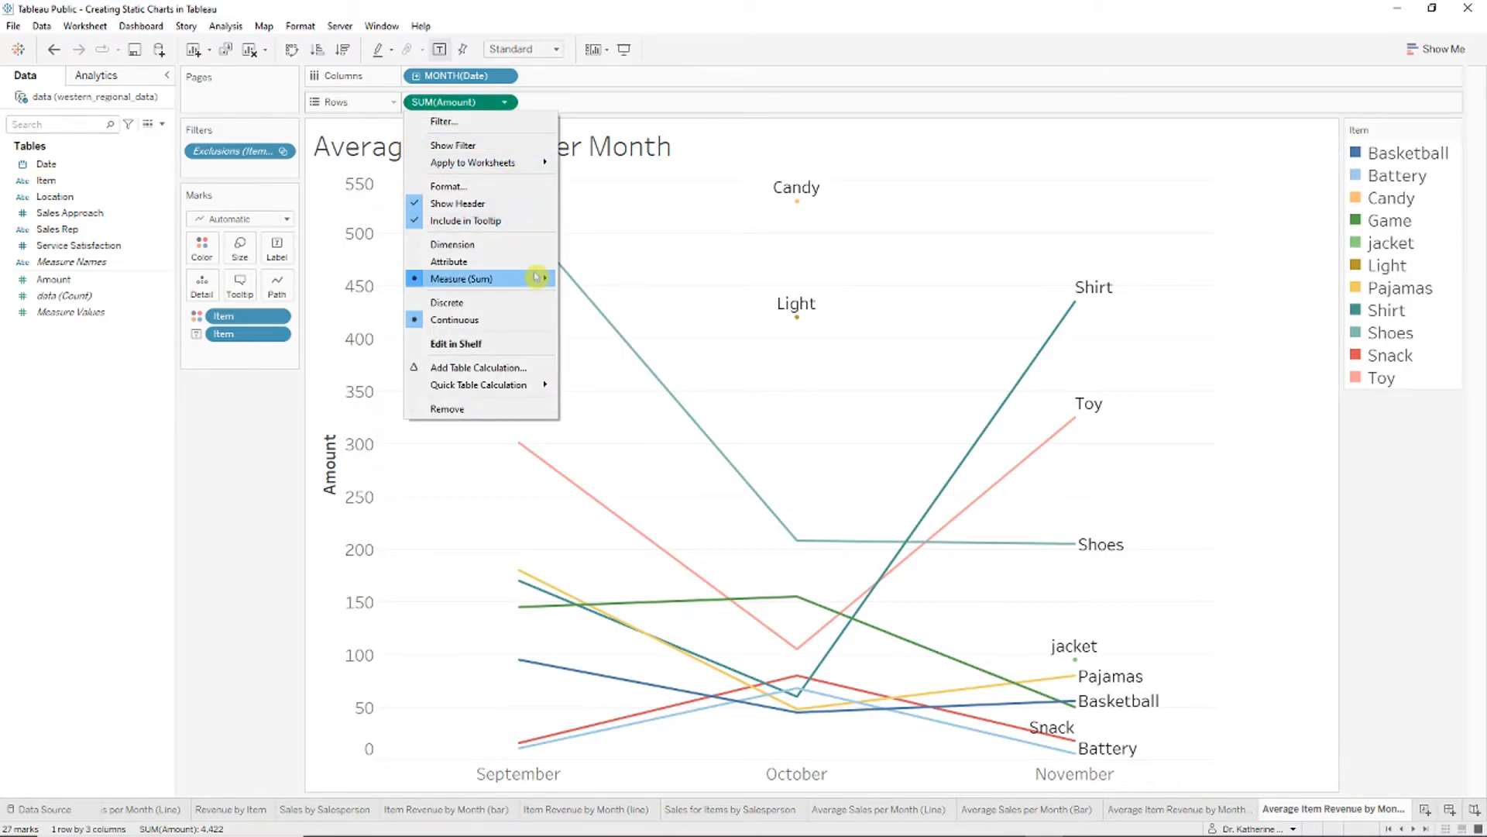
{"action": "mouse_move", "coordinate": [542, 279]}
{"action": "left_click", "coordinate": [620, 295]}
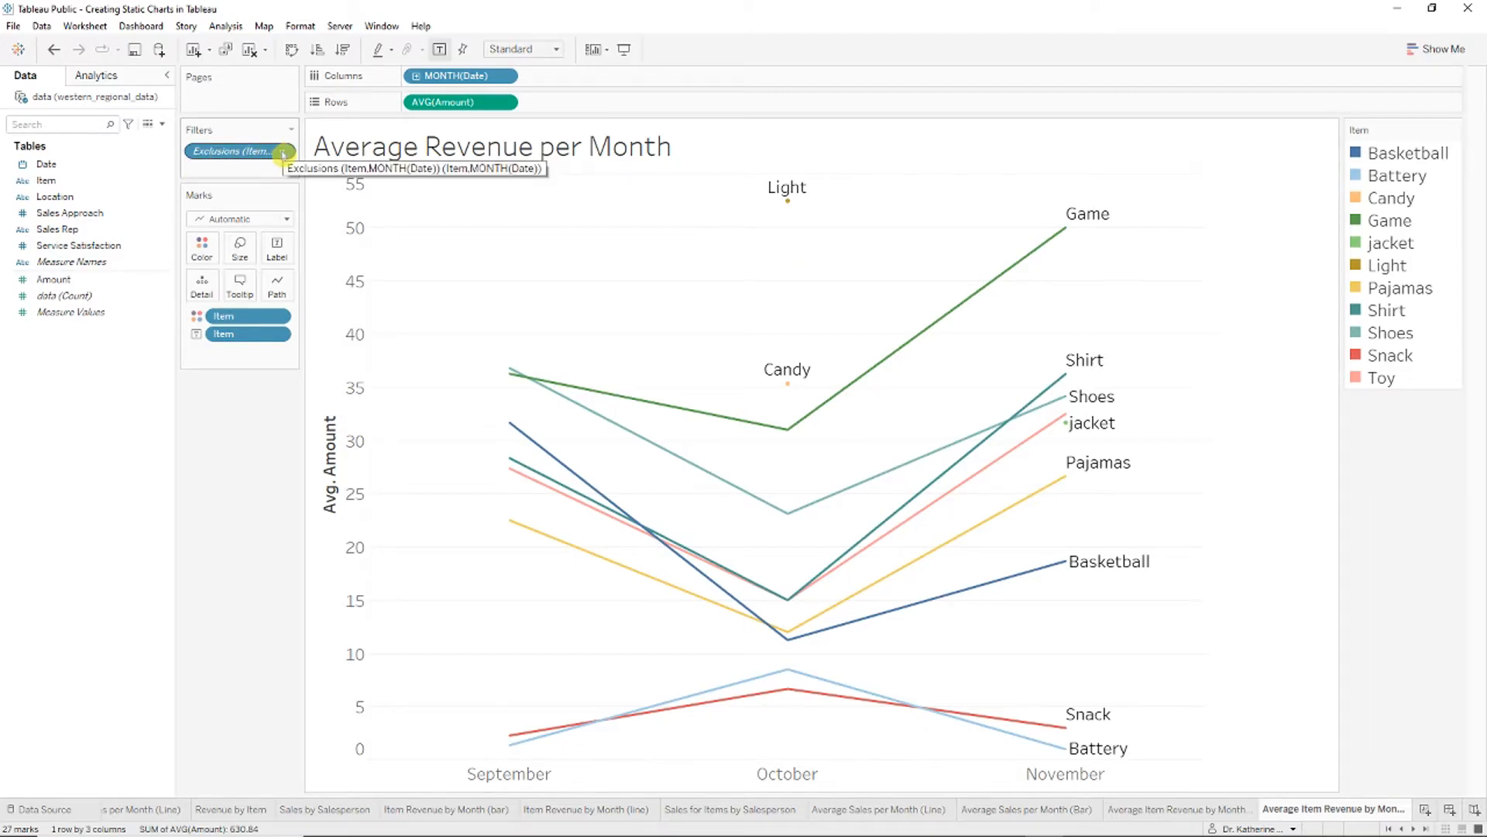
{"action": "left_click_drag", "start_coordinate": [284, 155], "coordinate": [662, 253]}
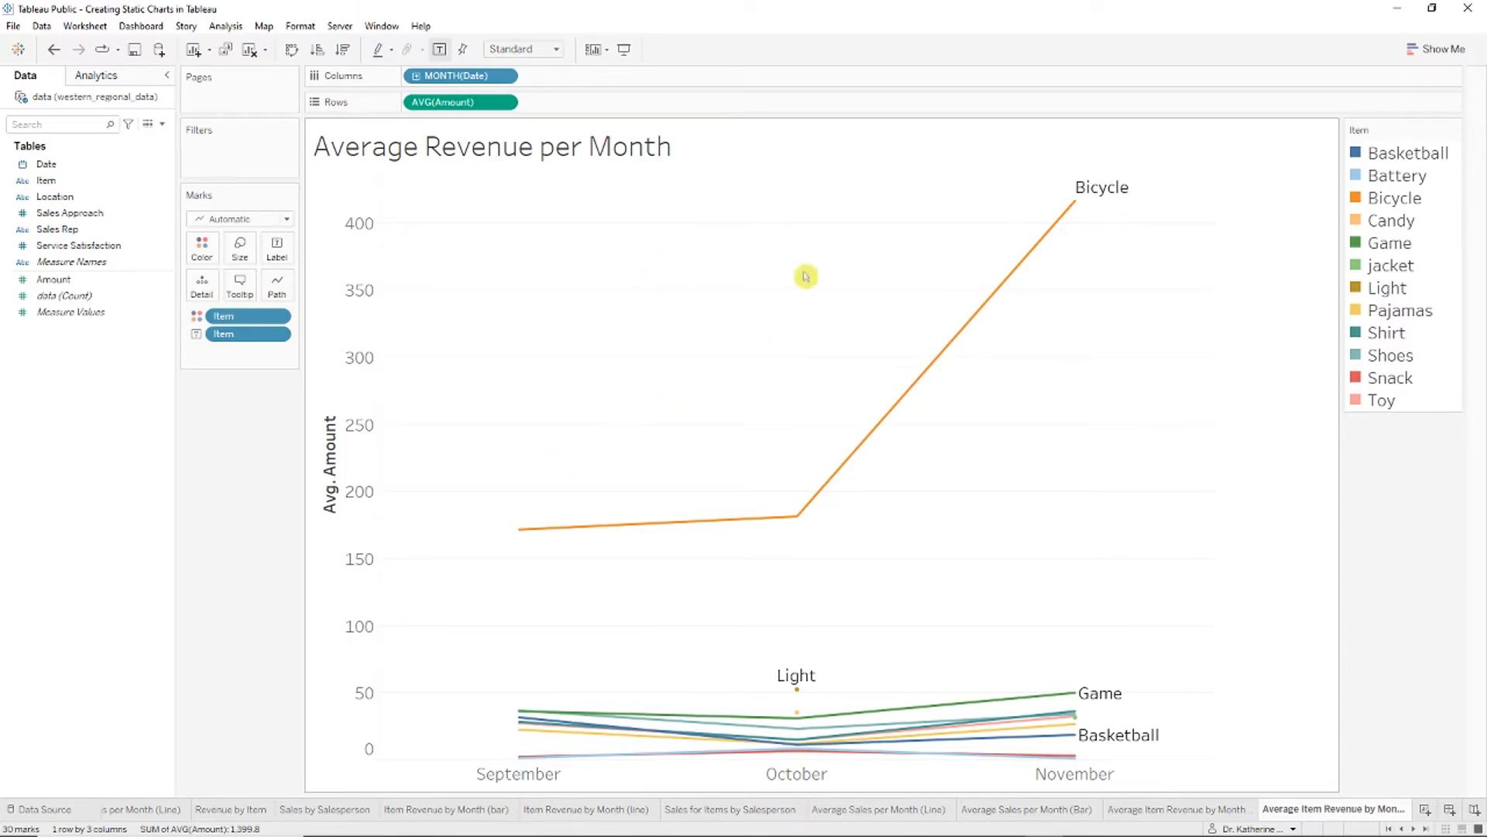
{"action": "key", "text": "ctrl+z"}
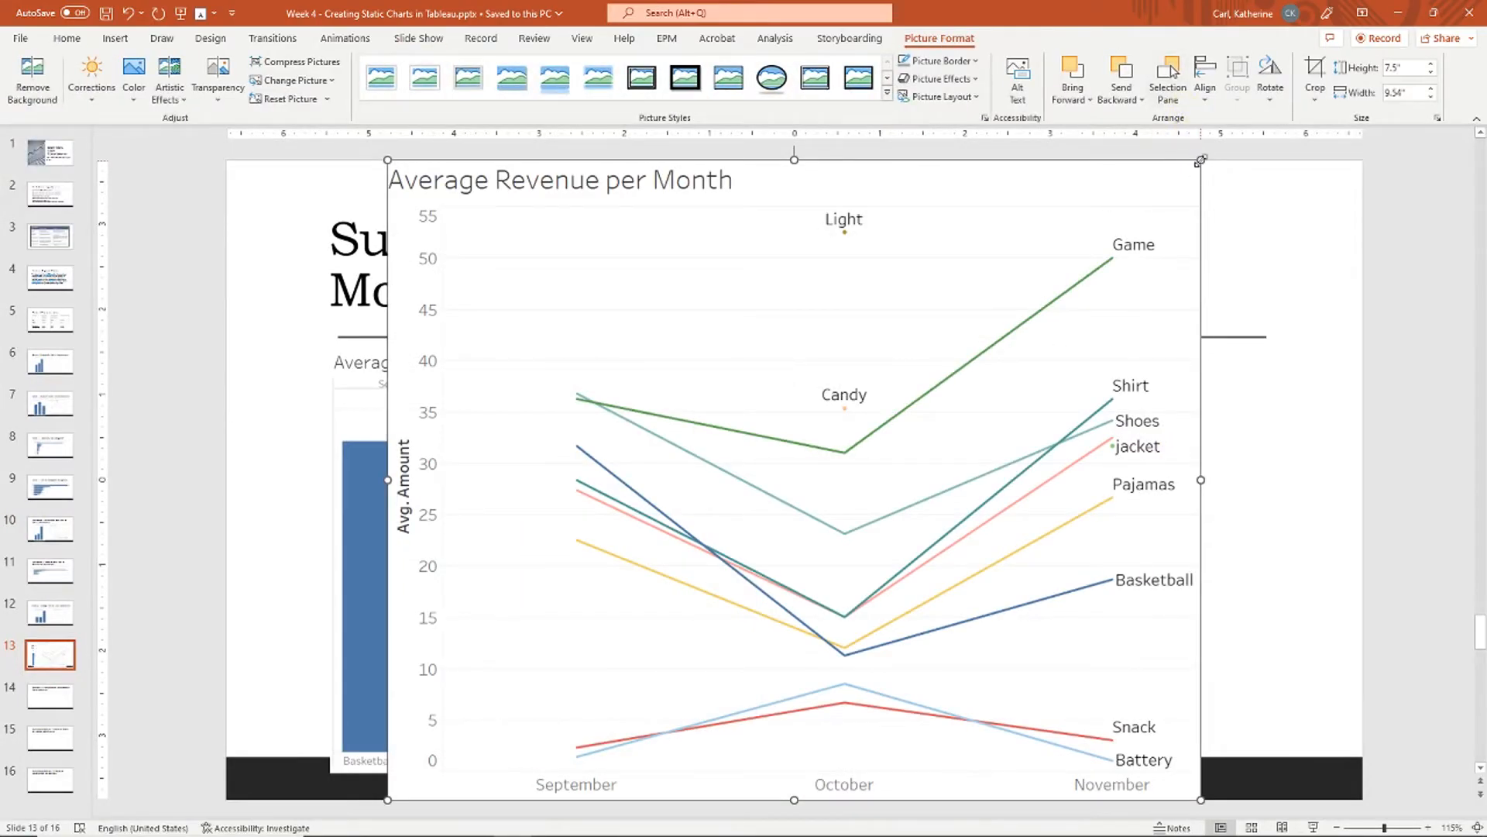
Step: Shrink the pasted line chart and arrange it beside the bar chart on slide 13
{"action": "left_click_drag", "start_coordinate": [1200, 160], "coordinate": [838, 445]}
{"action": "left_click_drag", "start_coordinate": [682, 465], "coordinate": [1179, 434]}
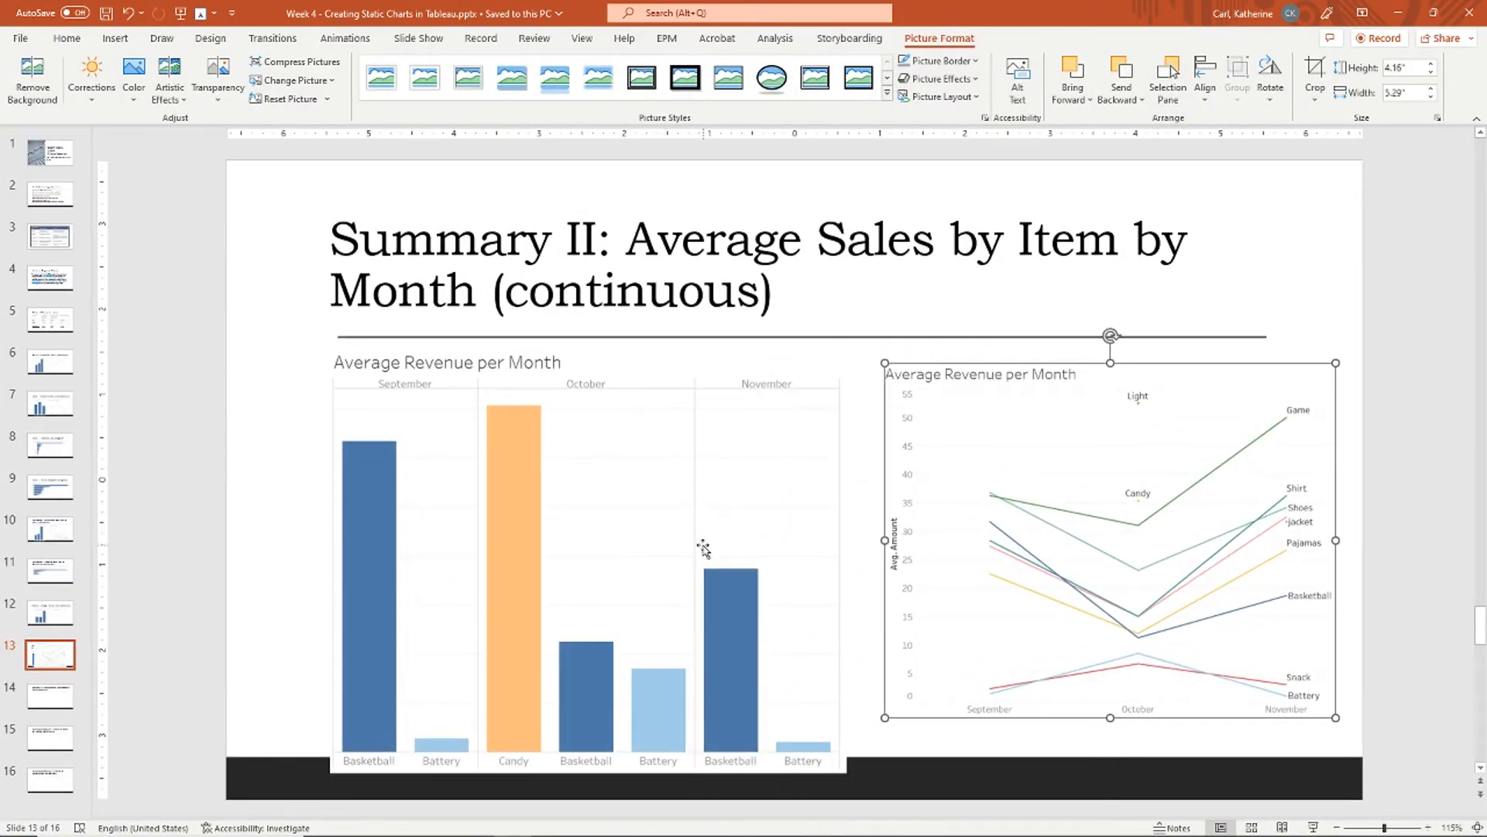
{"action": "left_click_drag", "start_coordinate": [703, 547], "coordinate": [653, 541]}
{"action": "left_click_drag", "start_coordinate": [1324, 433], "coordinate": [1284, 434]}
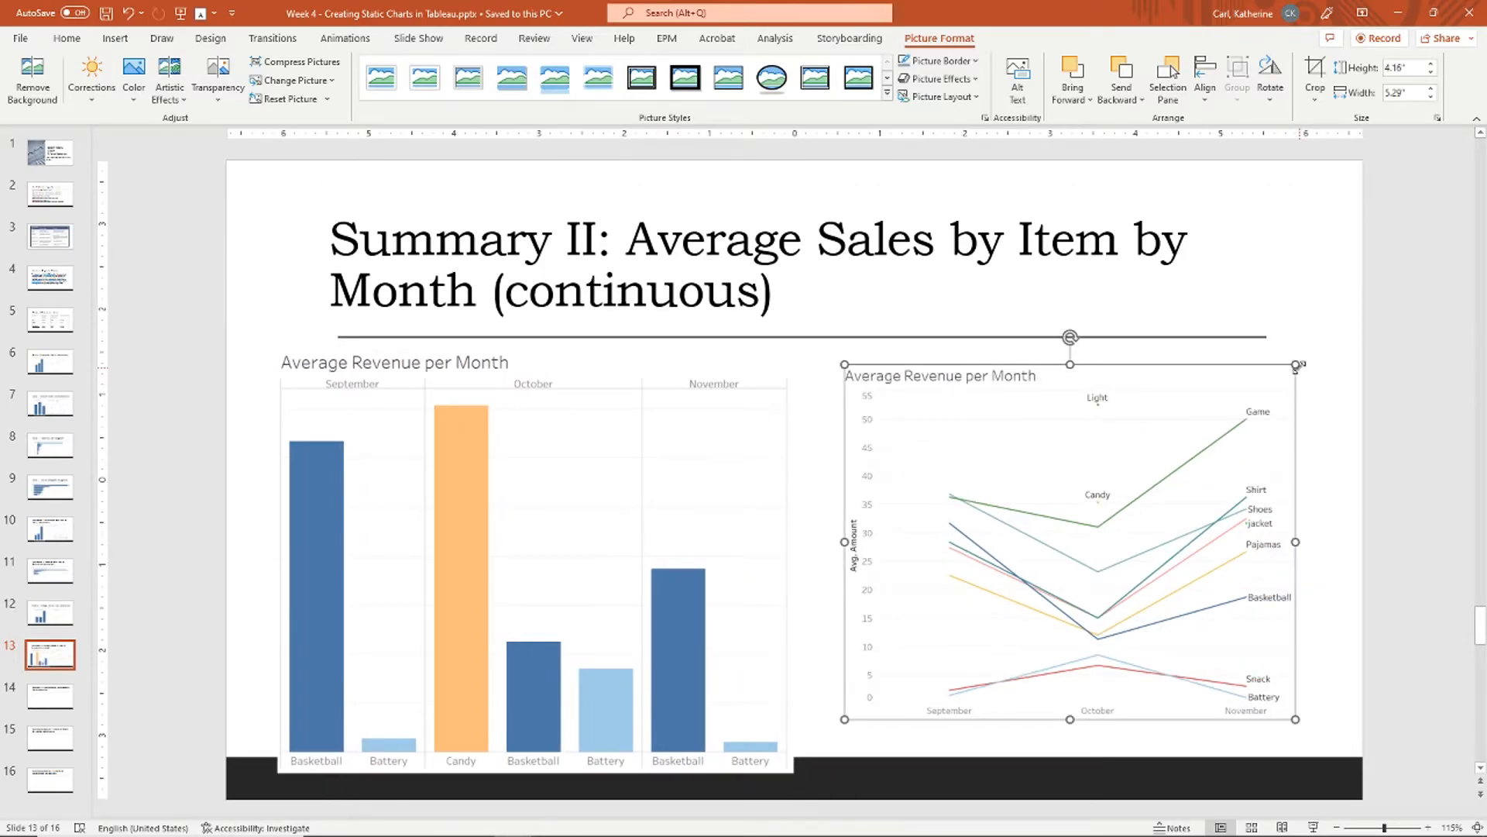
{"action": "left_click_drag", "start_coordinate": [1296, 365], "coordinate": [1310, 353]}
{"action": "left_click_drag", "start_coordinate": [1007, 540], "coordinate": [982, 582]}
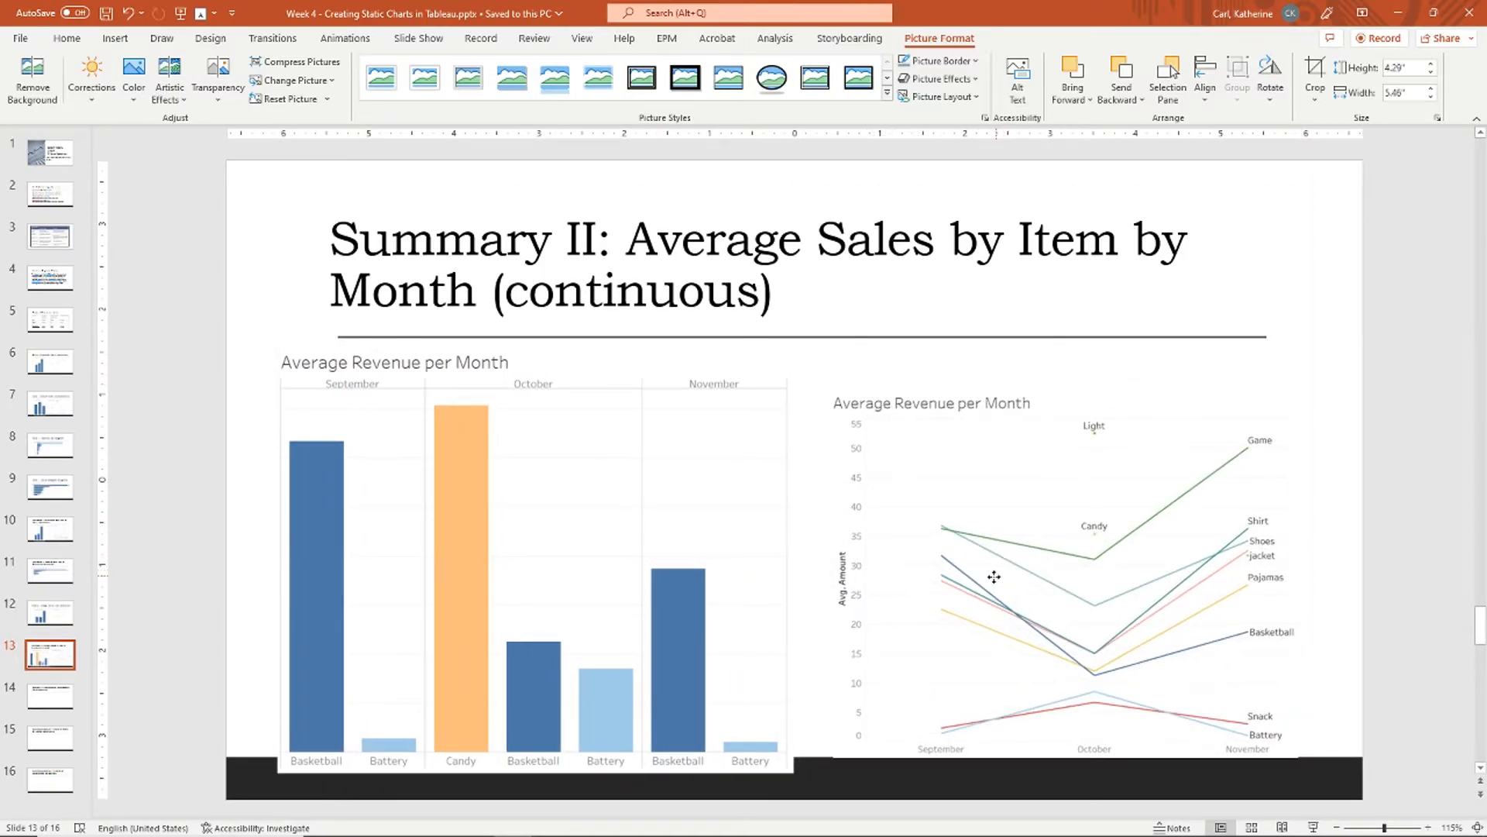
{"action": "left_click_drag", "start_coordinate": [1288, 387], "coordinate": [1315, 367]}
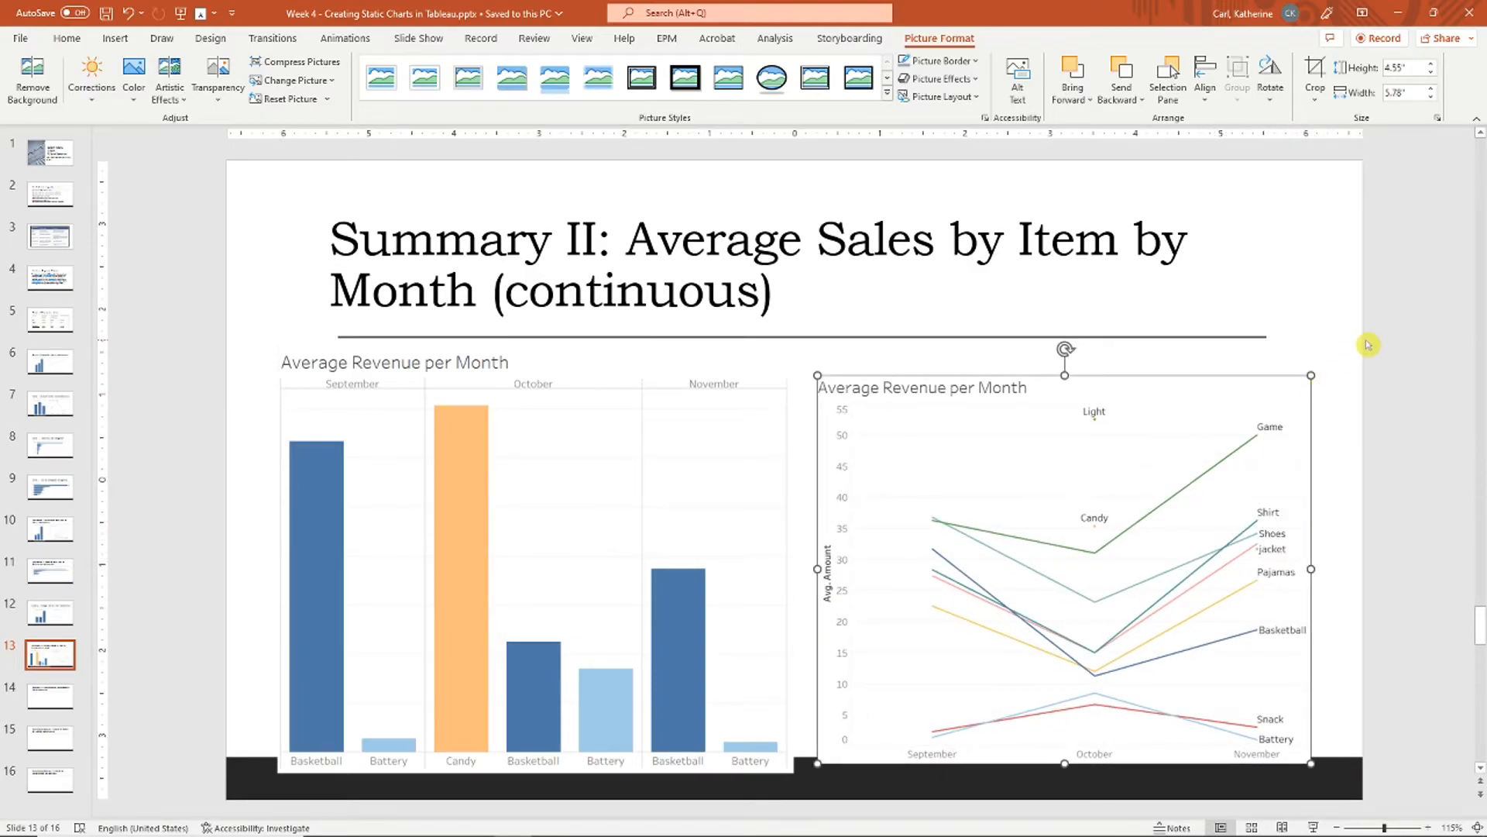
{"action": "scroll", "coordinate": [1368, 345], "scroll_direction": "down", "scroll_amount": 2}
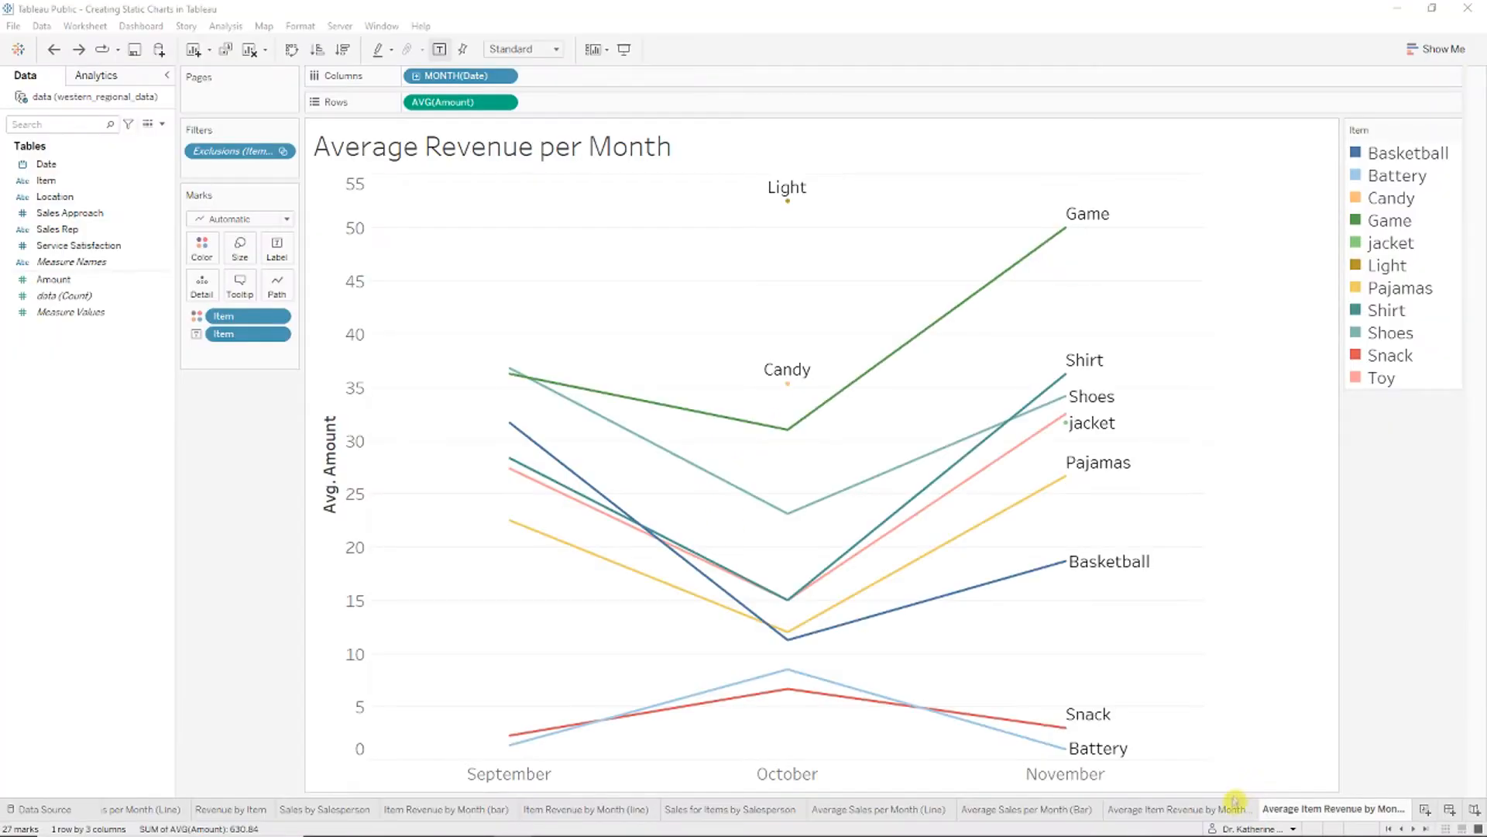
Step: Duplicate the item revenue chart sheet as 'Average Sales by Rep by Month'
{"action": "left_click", "coordinate": [1210, 813]}
{"action": "right_click", "coordinate": [1210, 814]}
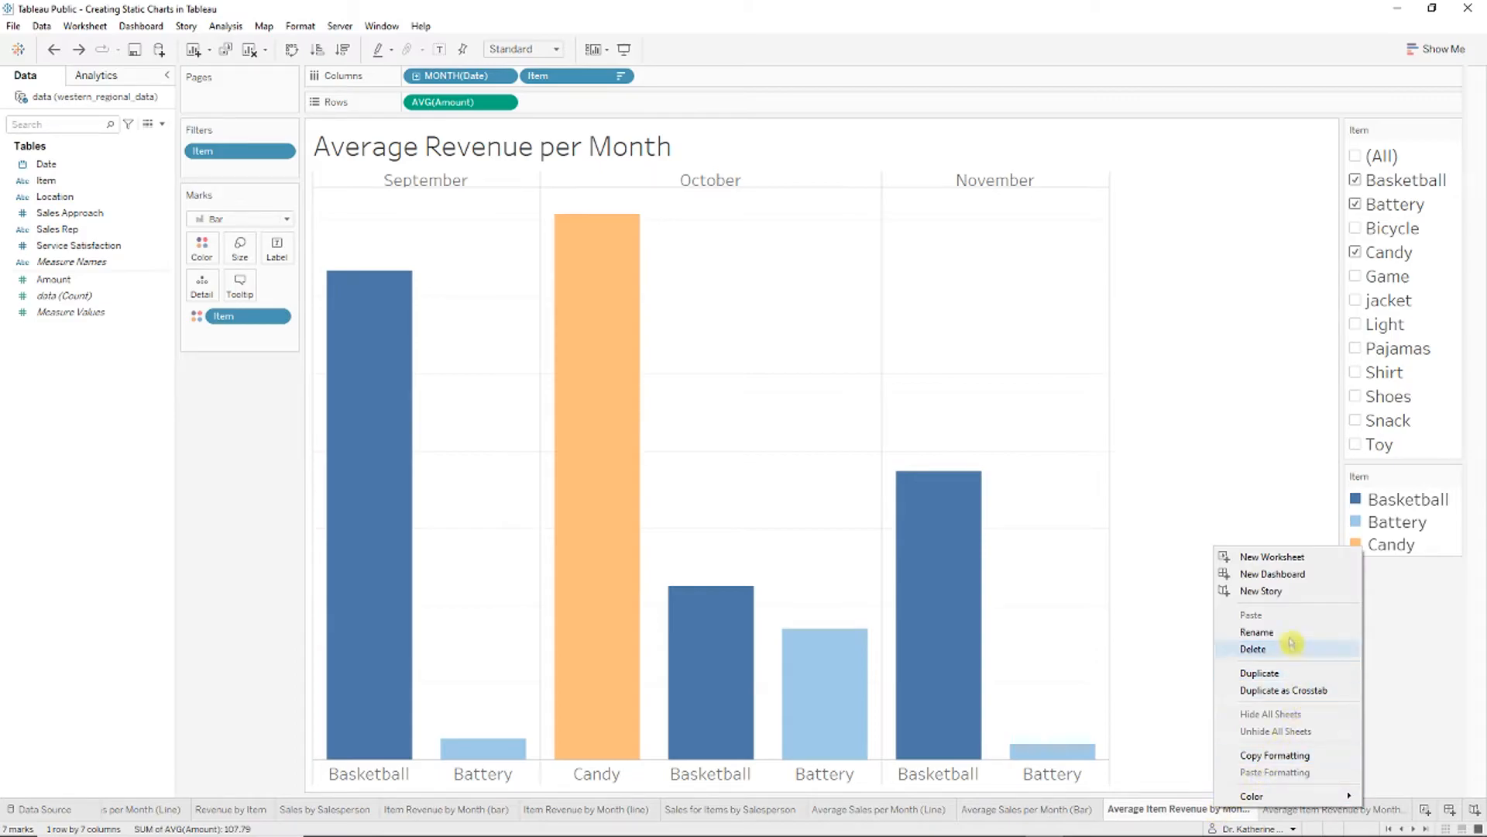
{"action": "left_click", "coordinate": [1286, 668]}
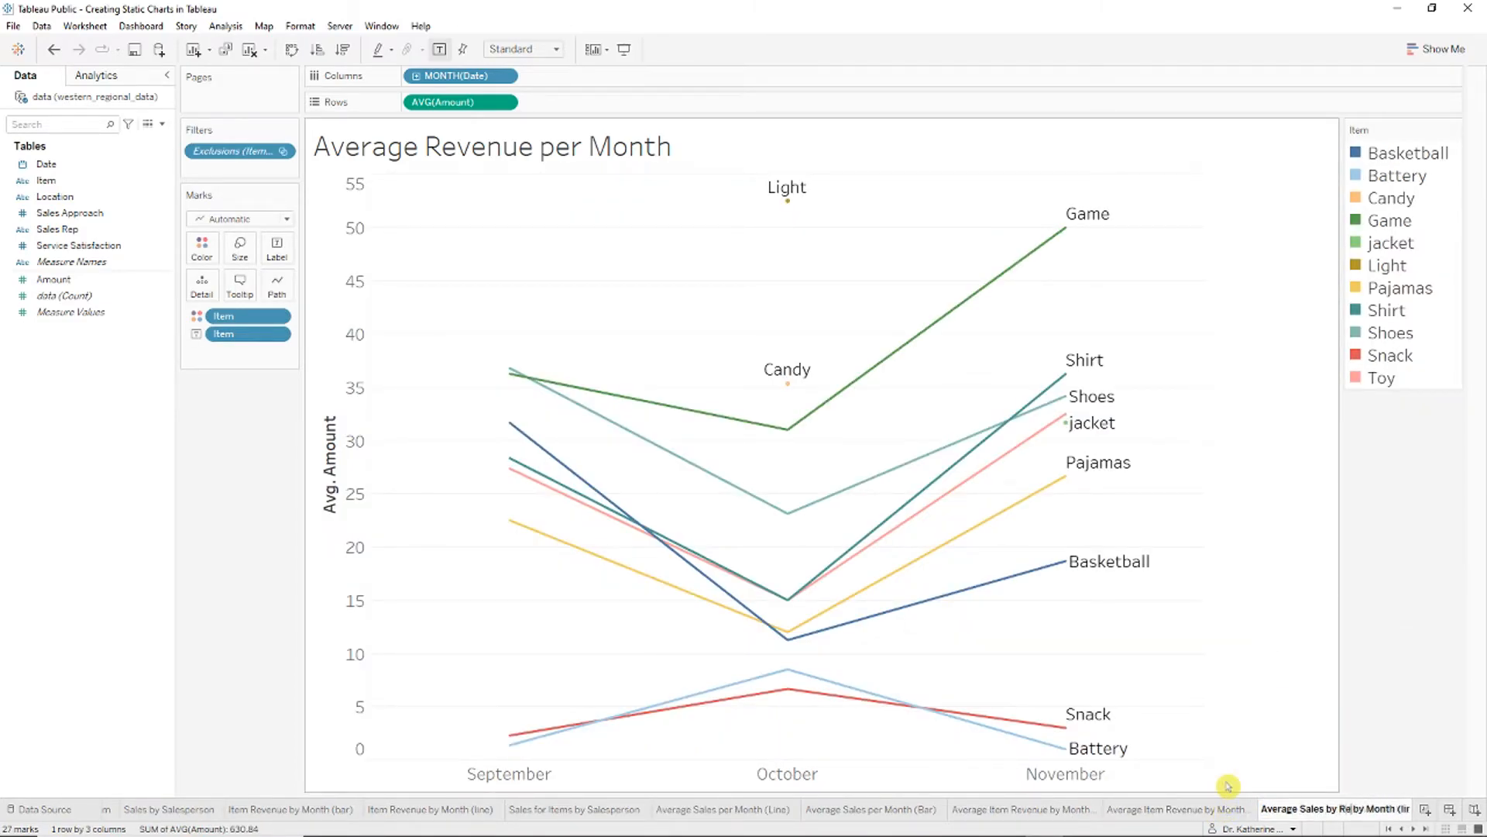
{"action": "key", "text": "Return"}
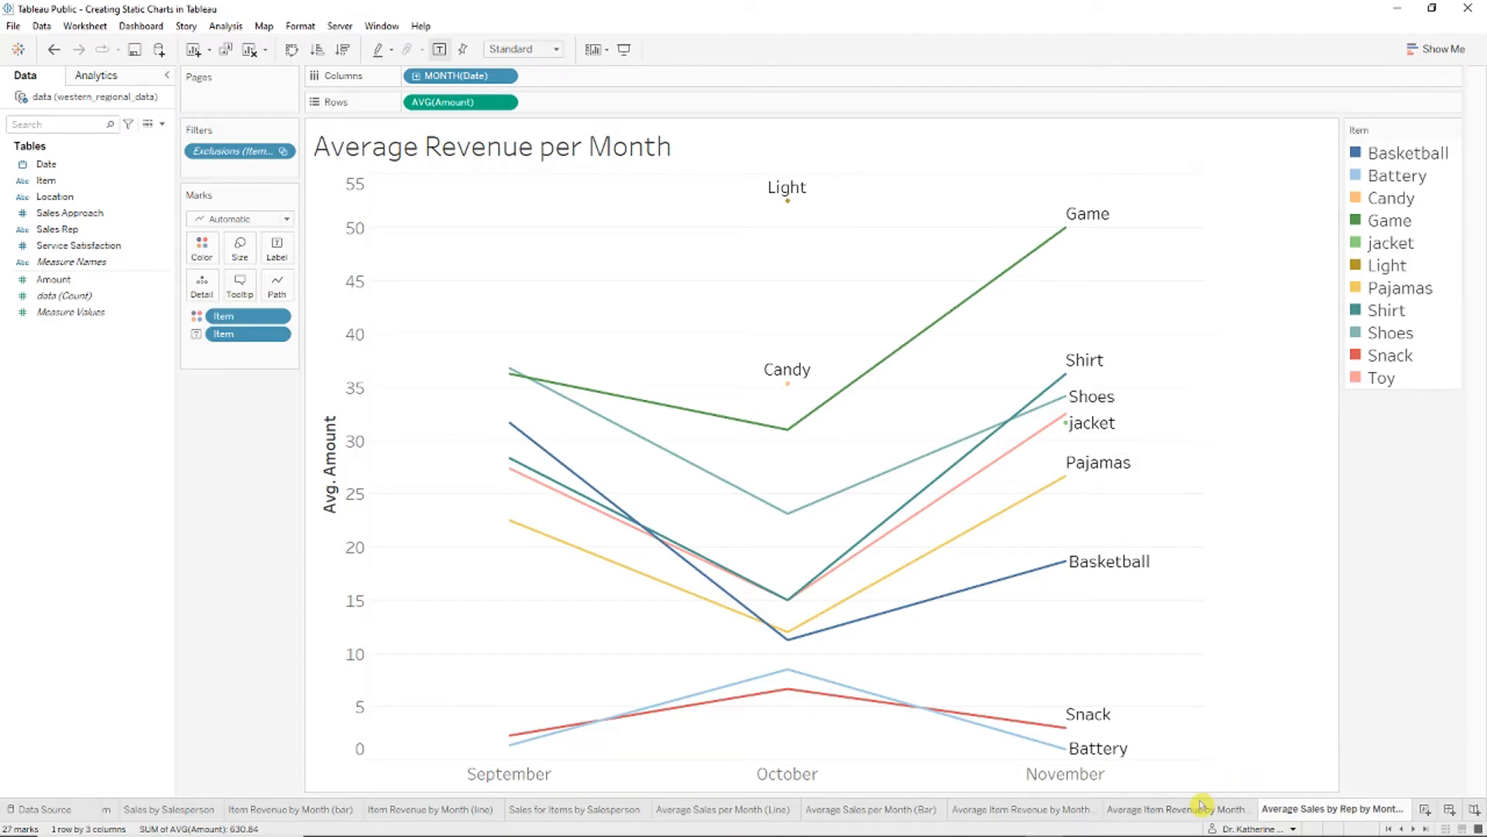
{"action": "left_click", "coordinate": [1205, 806]}
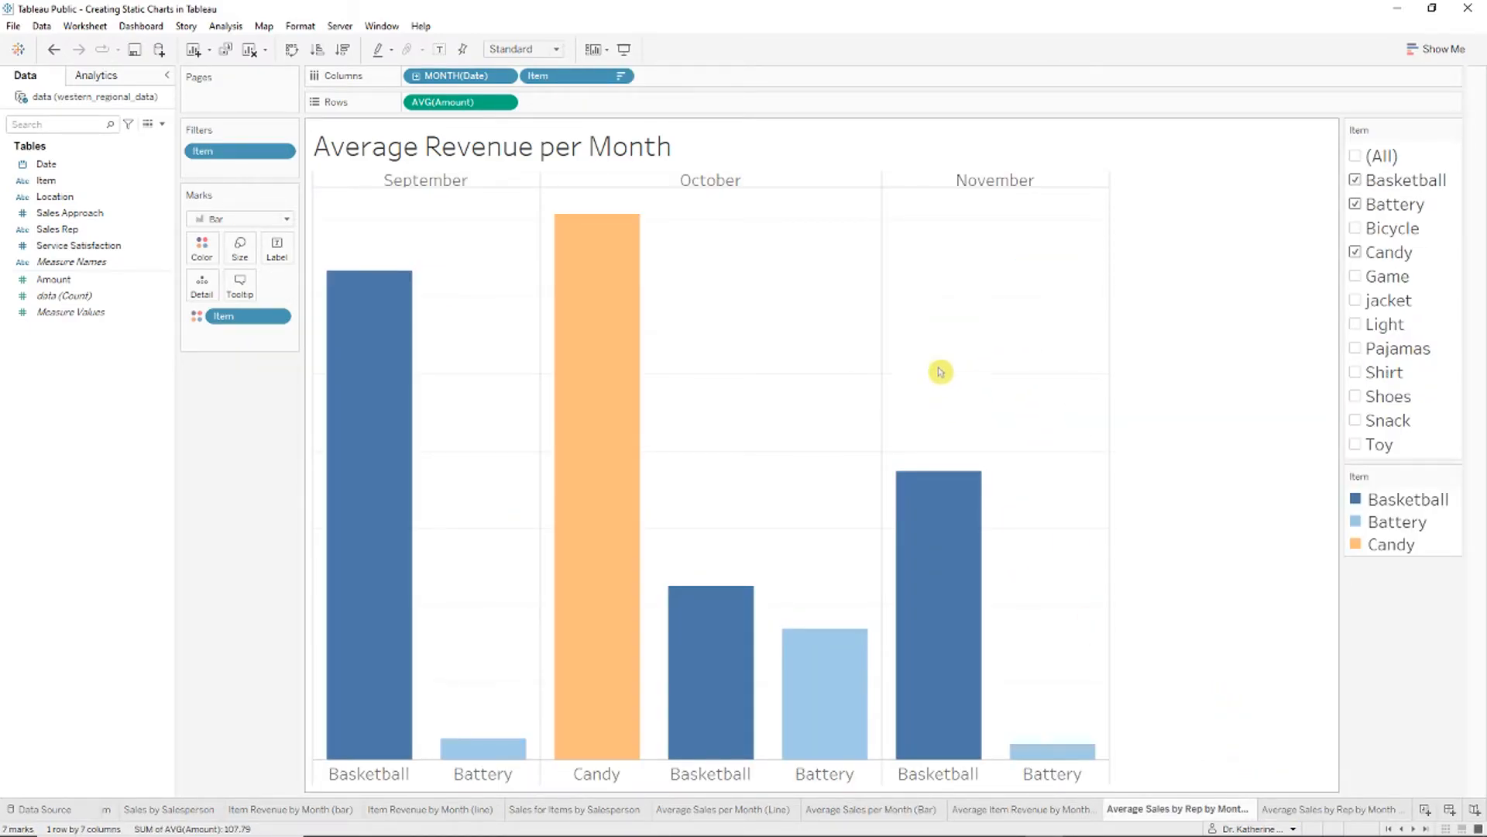
Step: Replace Item with Sales Rep on the columns and colour of the monthly bars
{"action": "mouse_move", "coordinate": [643, 378]}
{"action": "left_click", "coordinate": [687, 393]}
{"action": "left_click_drag", "start_coordinate": [580, 86], "coordinate": [93, 320]}
{"action": "left_click_drag", "start_coordinate": [59, 229], "coordinate": [597, 76]}
{"action": "left_click_drag", "start_coordinate": [248, 316], "coordinate": [201, 246]}
{"action": "mouse_move", "coordinate": [239, 151]}
{"action": "left_mouse_down"}
{"action": "mouse_move", "coordinate": [98, 225]}
{"action": "mouse_move", "coordinate": [232, 155]}
{"action": "left_mouse_up"}
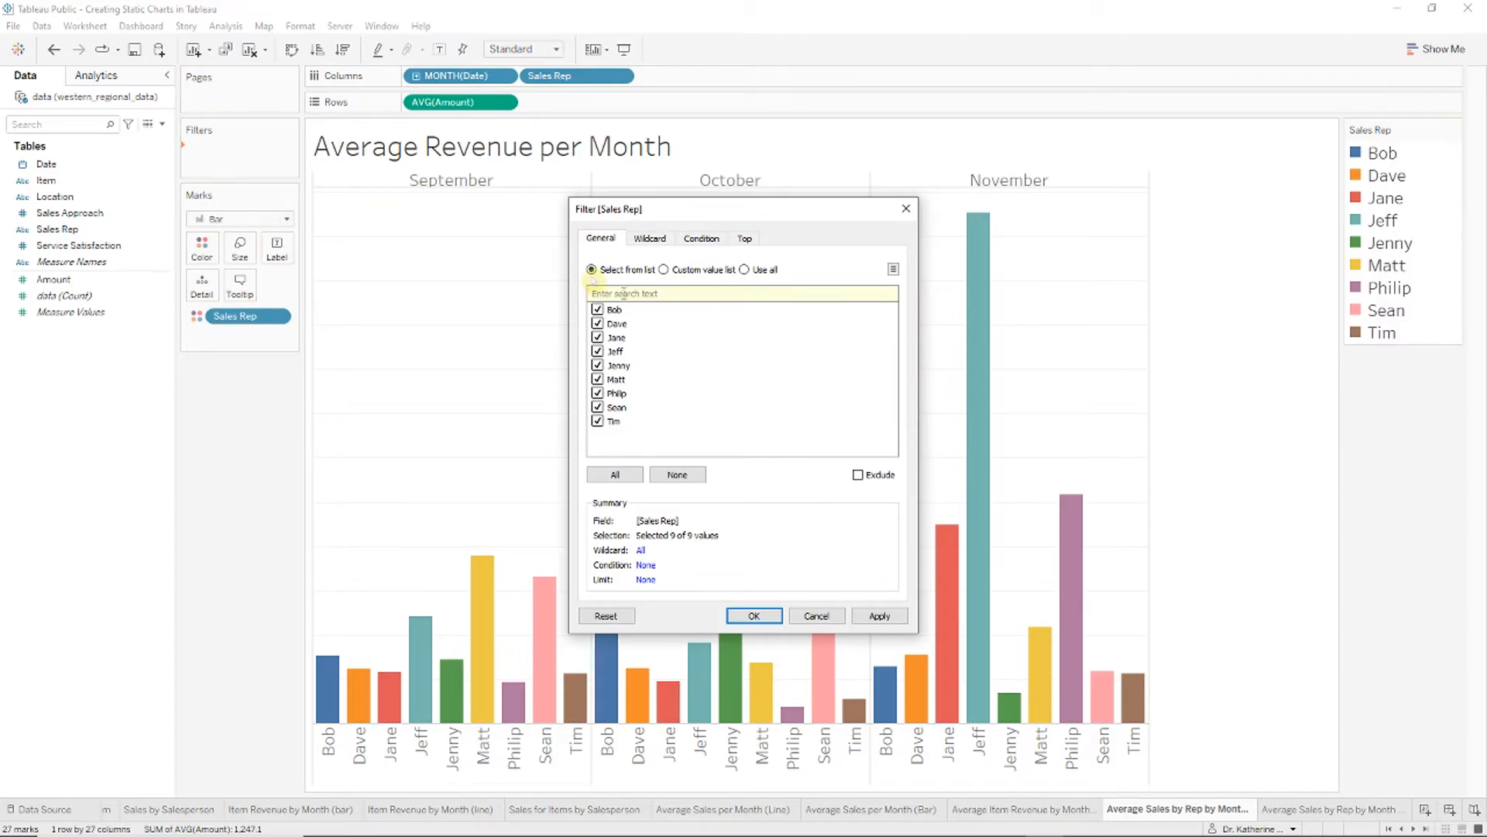
{"action": "left_click", "coordinate": [753, 615]}
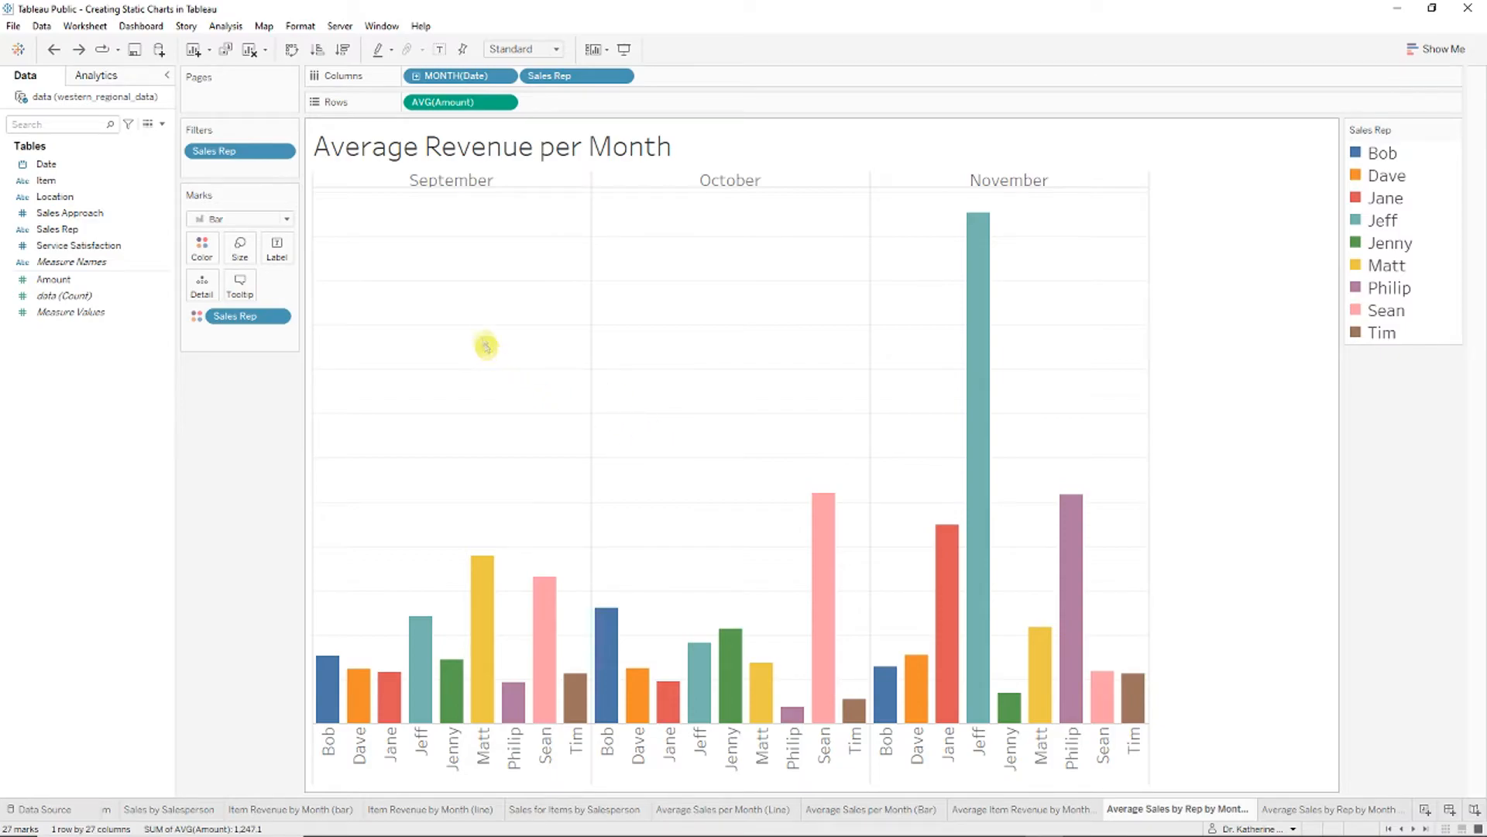
Step: Filter the chart down to three selected sales reps and widen the bar columns
{"action": "left_click", "coordinate": [285, 151]}
{"action": "left_click", "coordinate": [276, 190]}
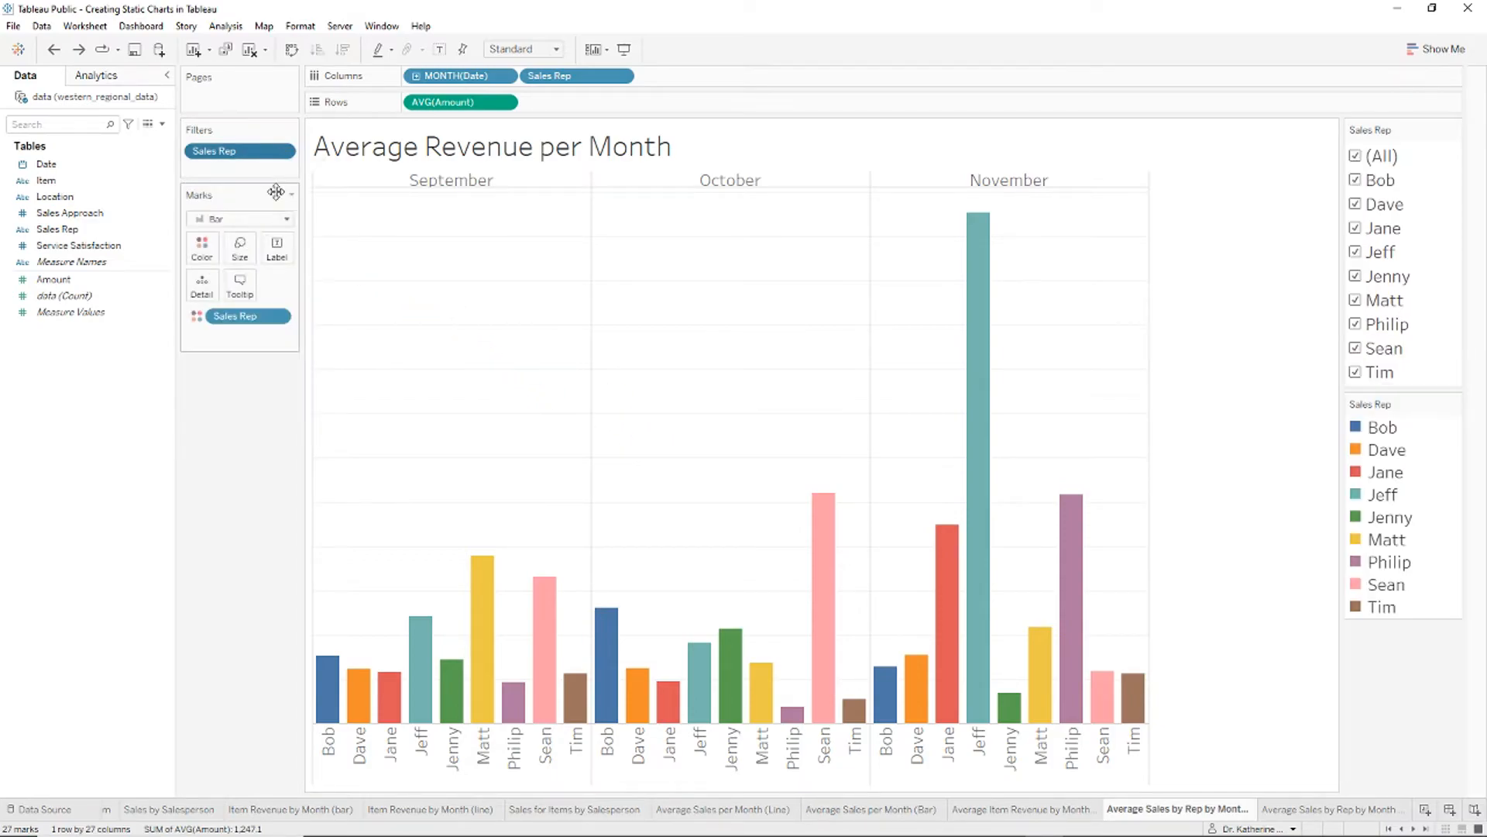
{"action": "left_click", "coordinate": [1360, 161]}
{"action": "left_click", "coordinate": [1356, 179]}
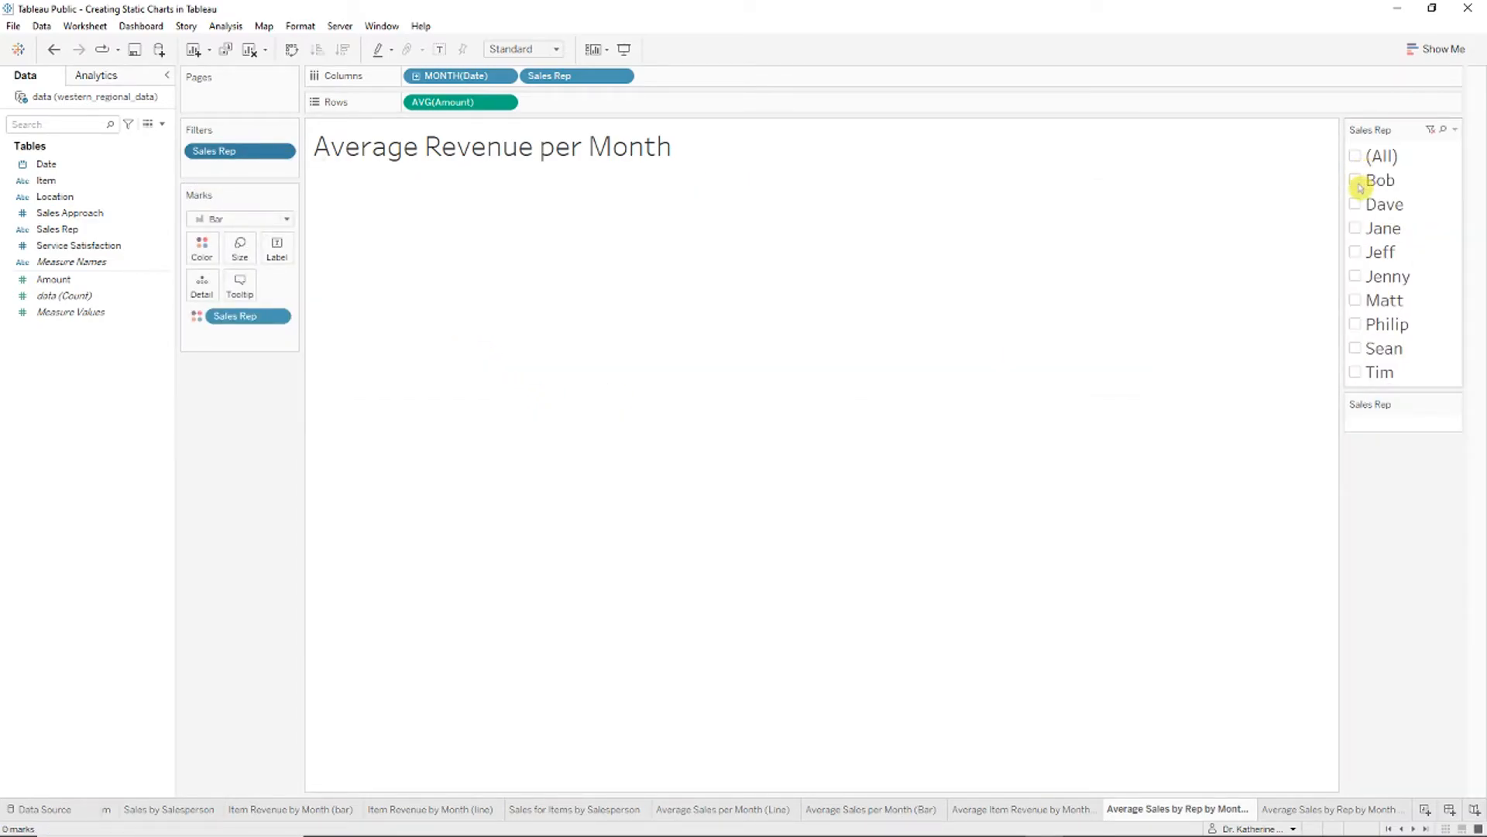
{"action": "left_click", "coordinate": [1359, 231]}
{"action": "left_click", "coordinate": [1361, 279]}
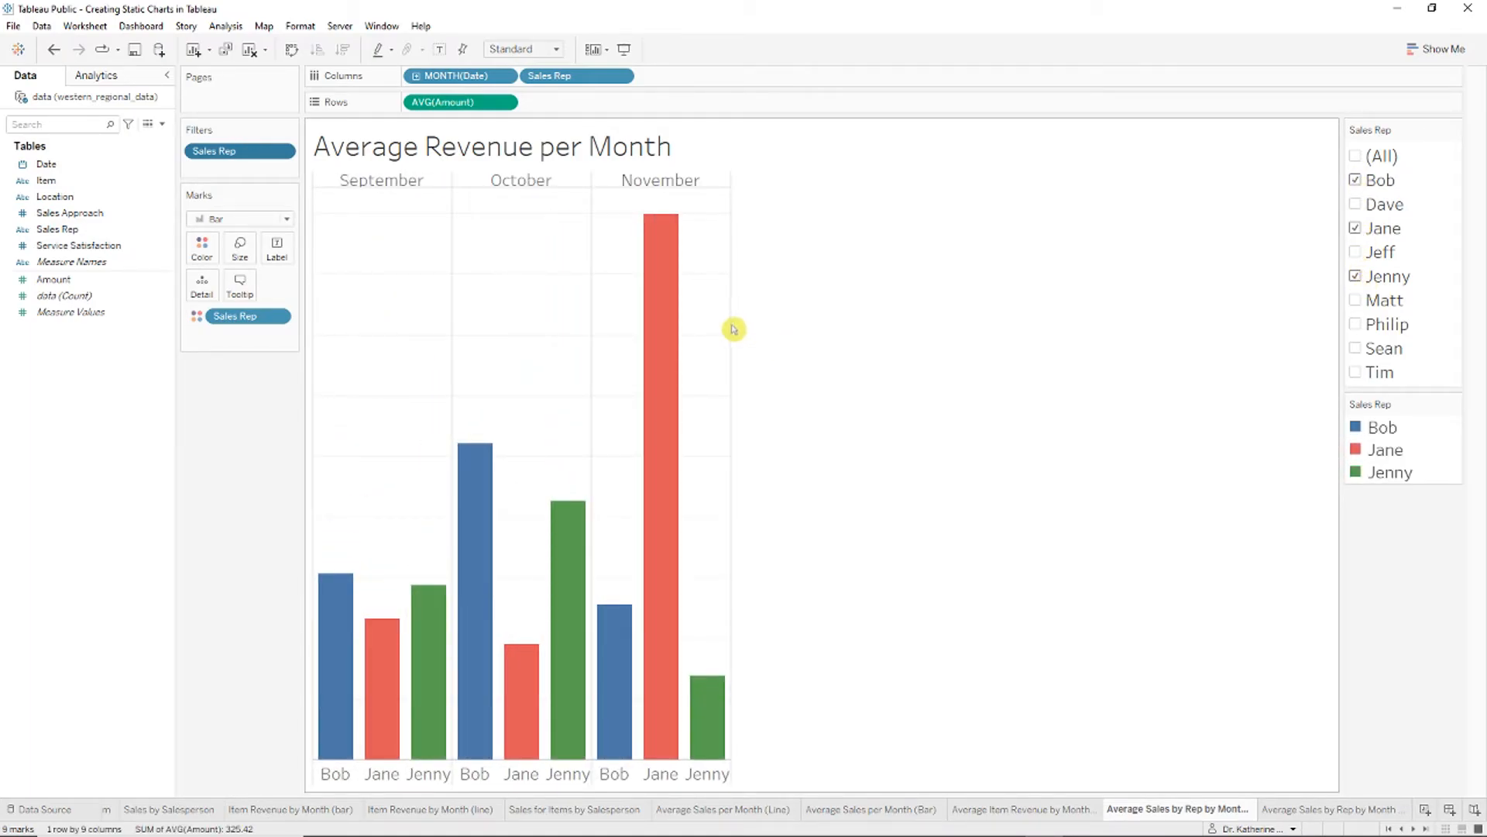
{"action": "left_click_drag", "start_coordinate": [729, 323], "coordinate": [829, 334]}
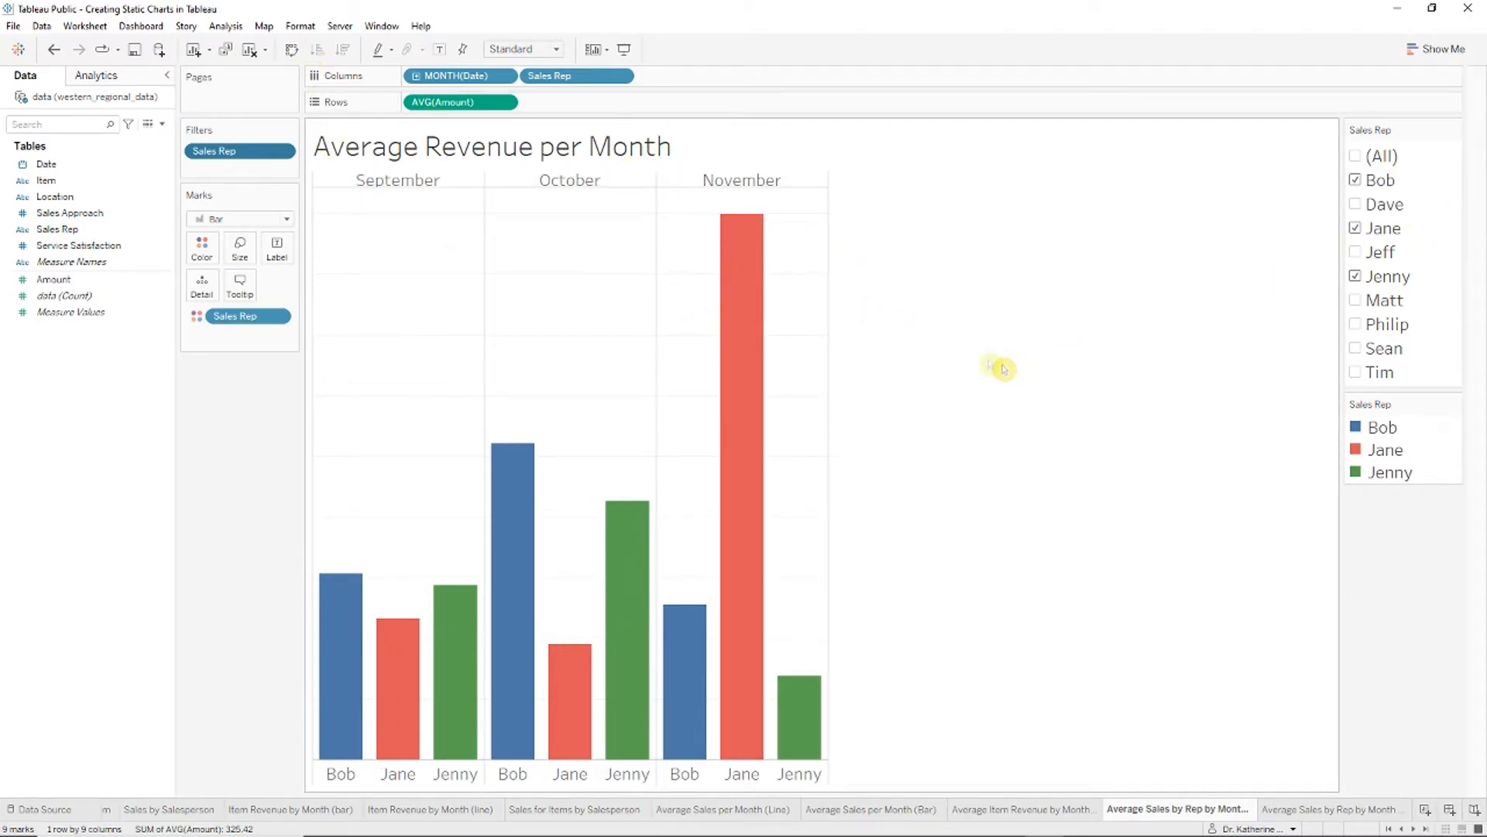
Step: Retitle the bar chart 'Average Sales per Month'
{"action": "right_click", "coordinate": [446, 146]}
{"action": "left_click", "coordinate": [501, 154]}
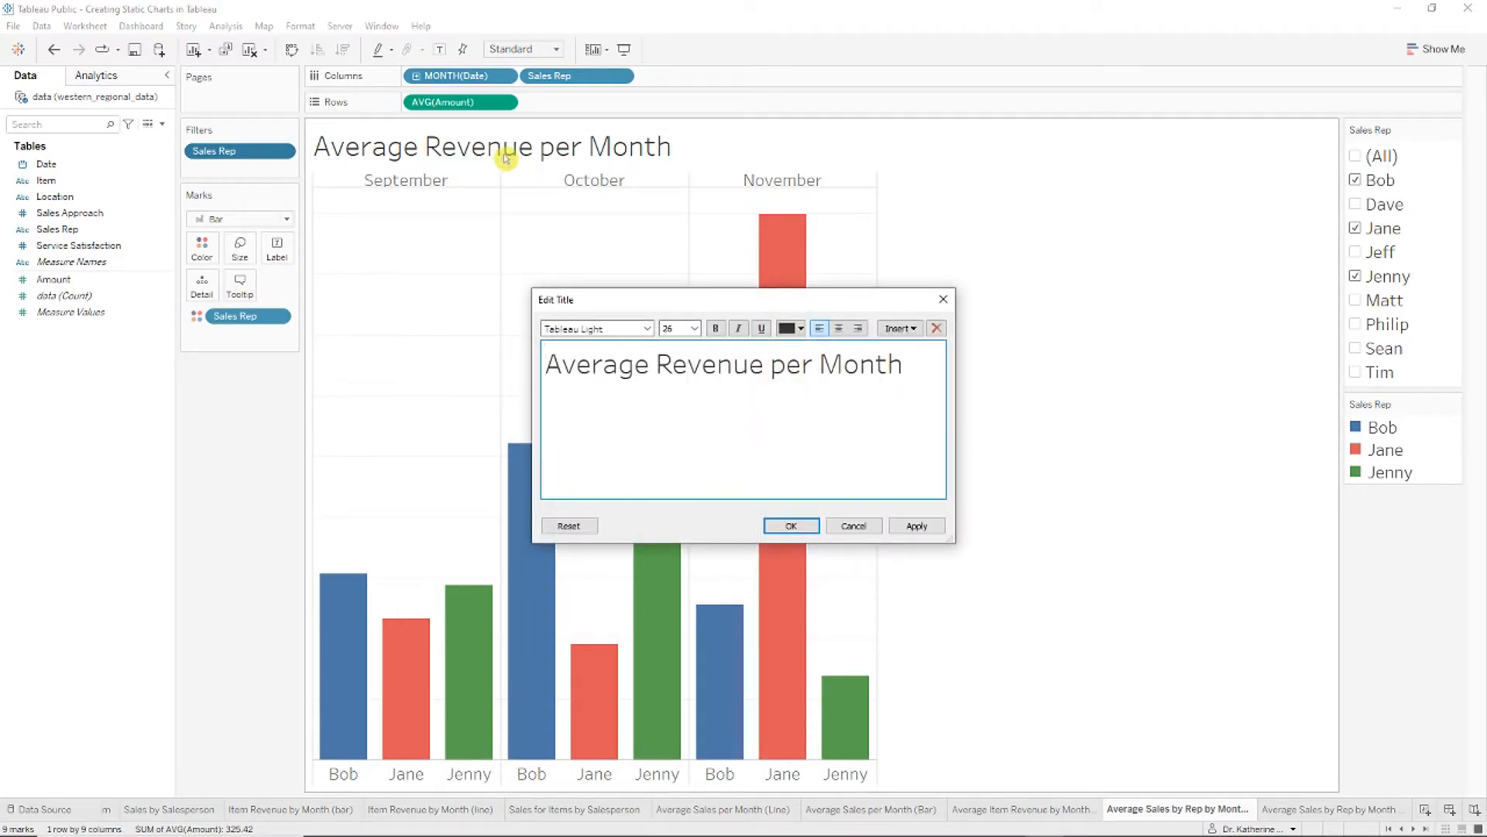
{"action": "double_click", "coordinate": [762, 373]}
{"action": "type", "text": "Sales"}
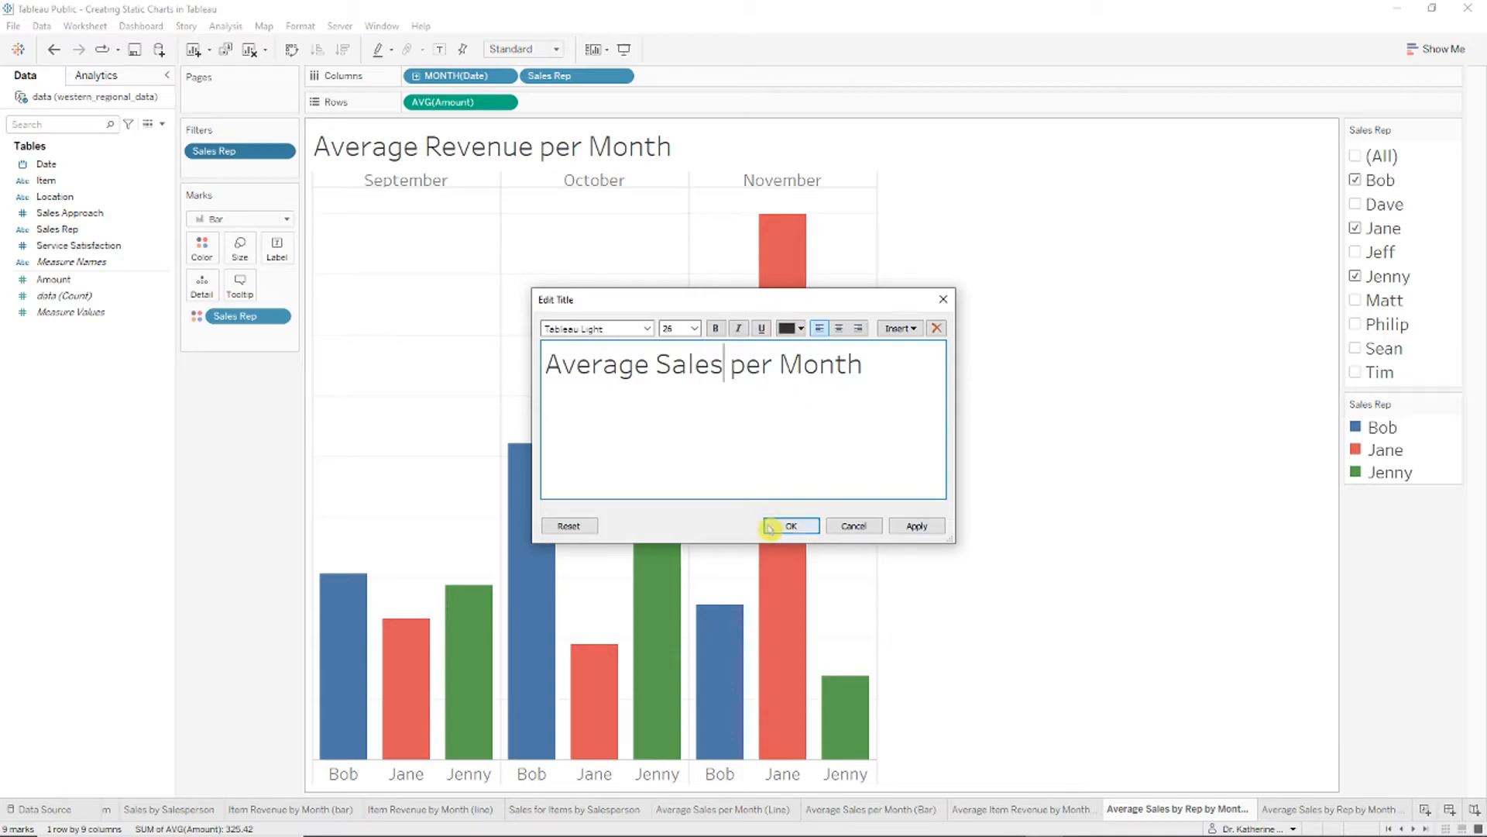
{"action": "left_click", "coordinate": [790, 526]}
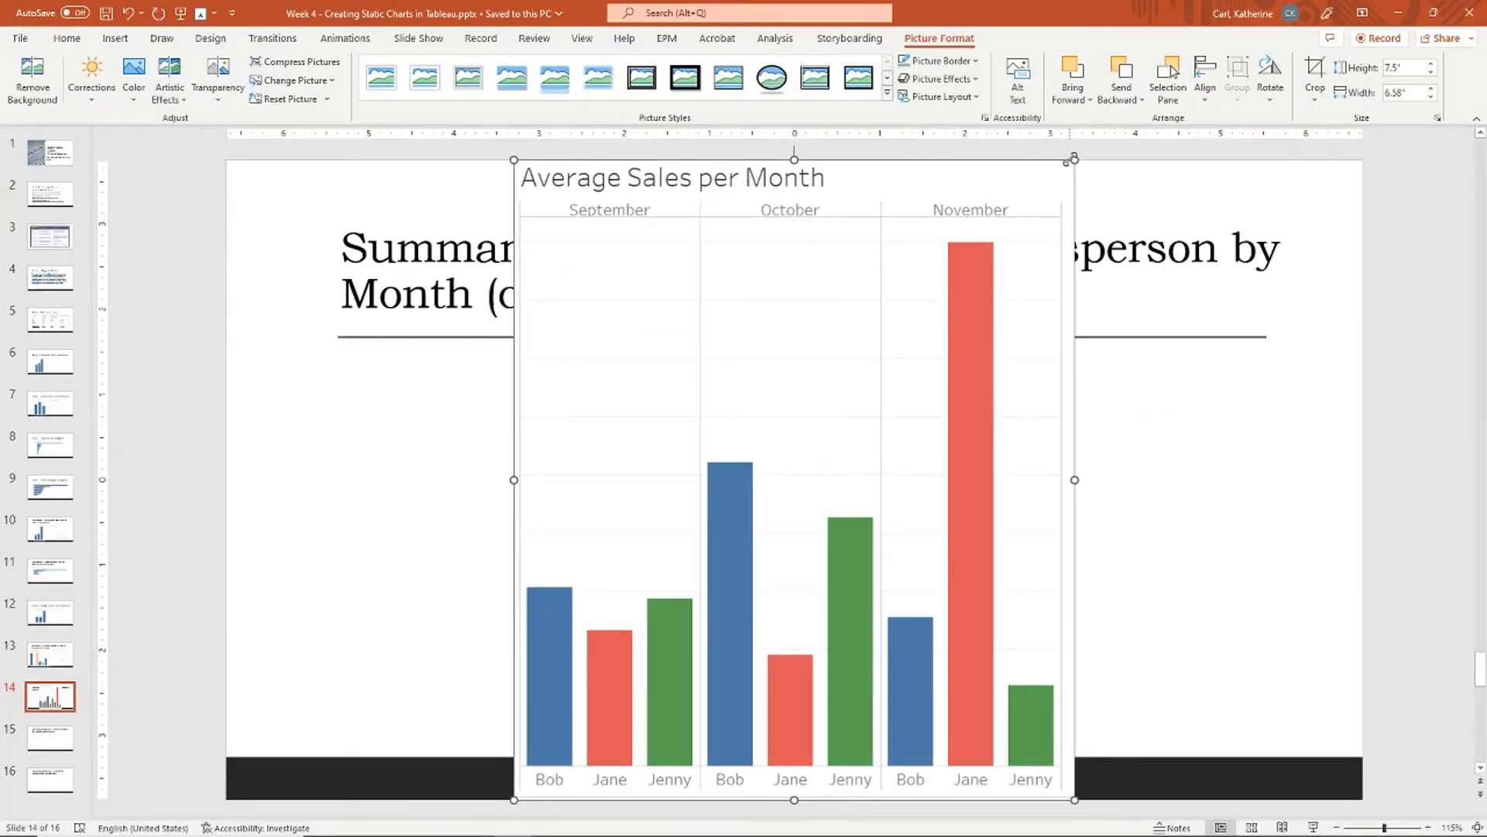
Step: Fit the bar chart on the slide, then colour and label the lines by sales rep, legend hidden
{"action": "left_click_drag", "start_coordinate": [1071, 159], "coordinate": [877, 385]}
{"action": "left_click_drag", "start_coordinate": [786, 489], "coordinate": [660, 462]}
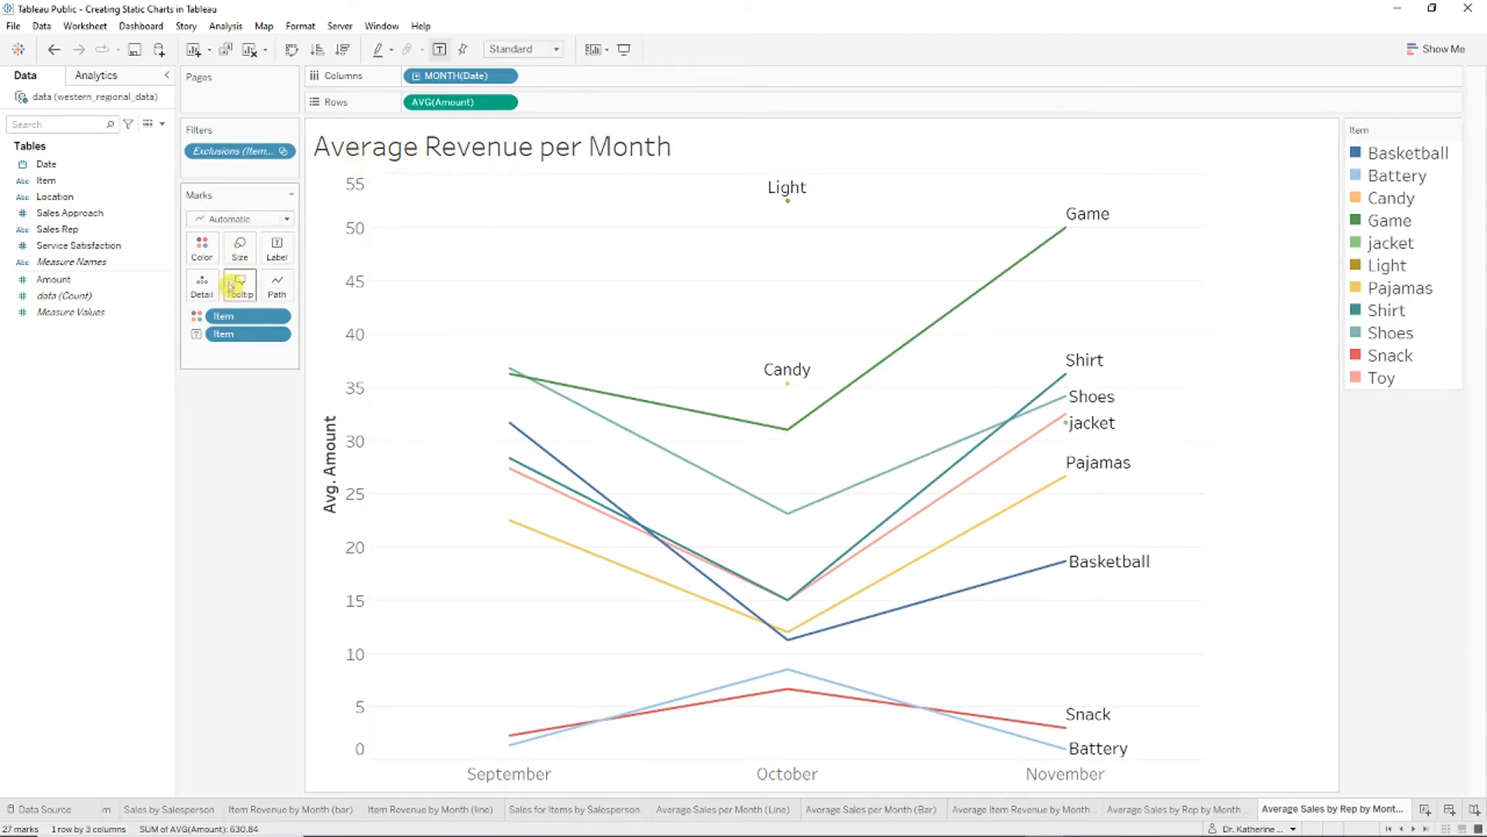
{"action": "left_click_drag", "start_coordinate": [248, 151], "coordinate": [47, 240]}
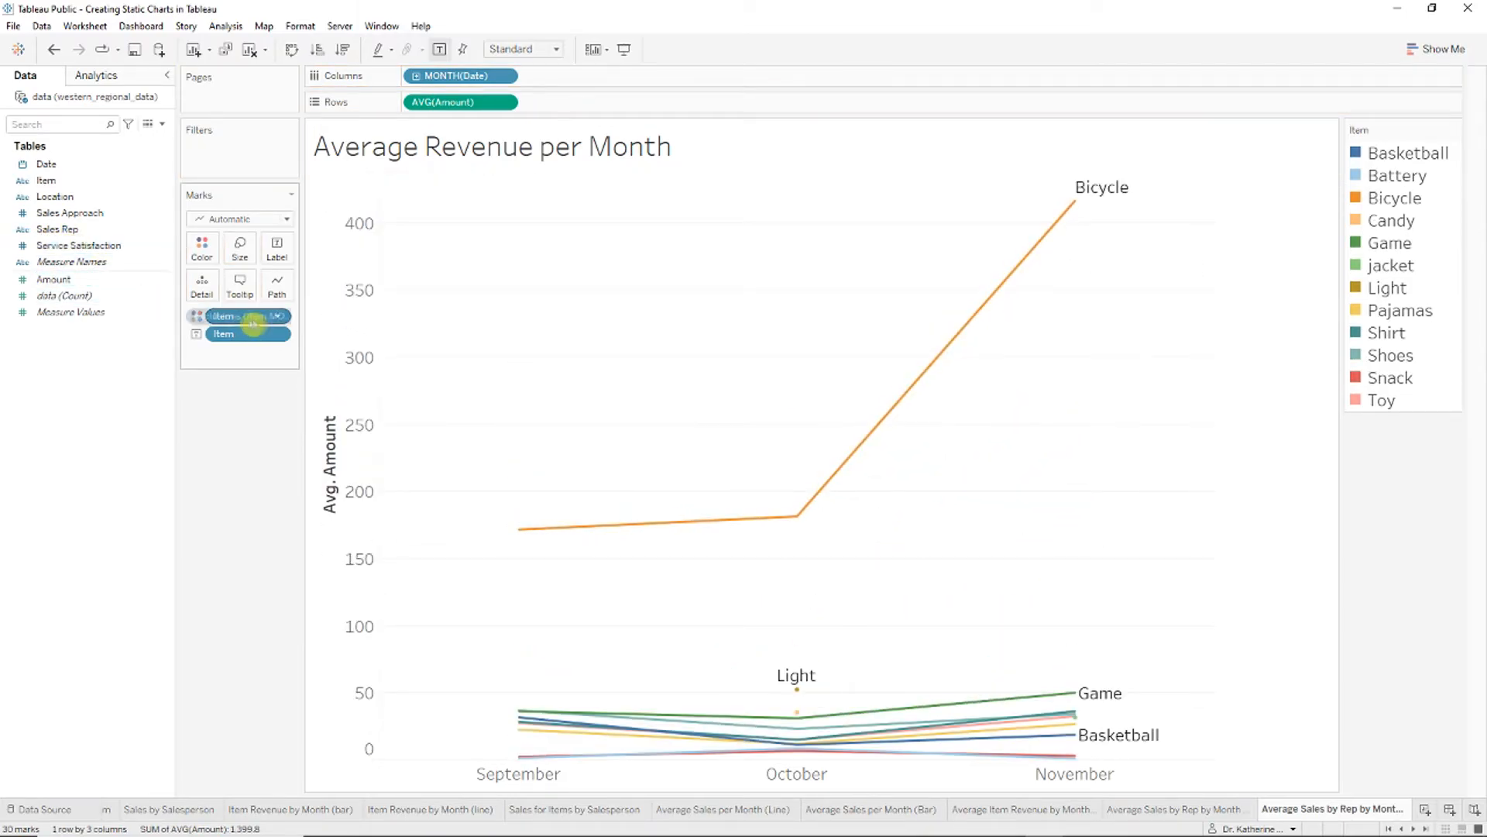
{"action": "left_click_drag", "start_coordinate": [254, 324], "coordinate": [126, 346]}
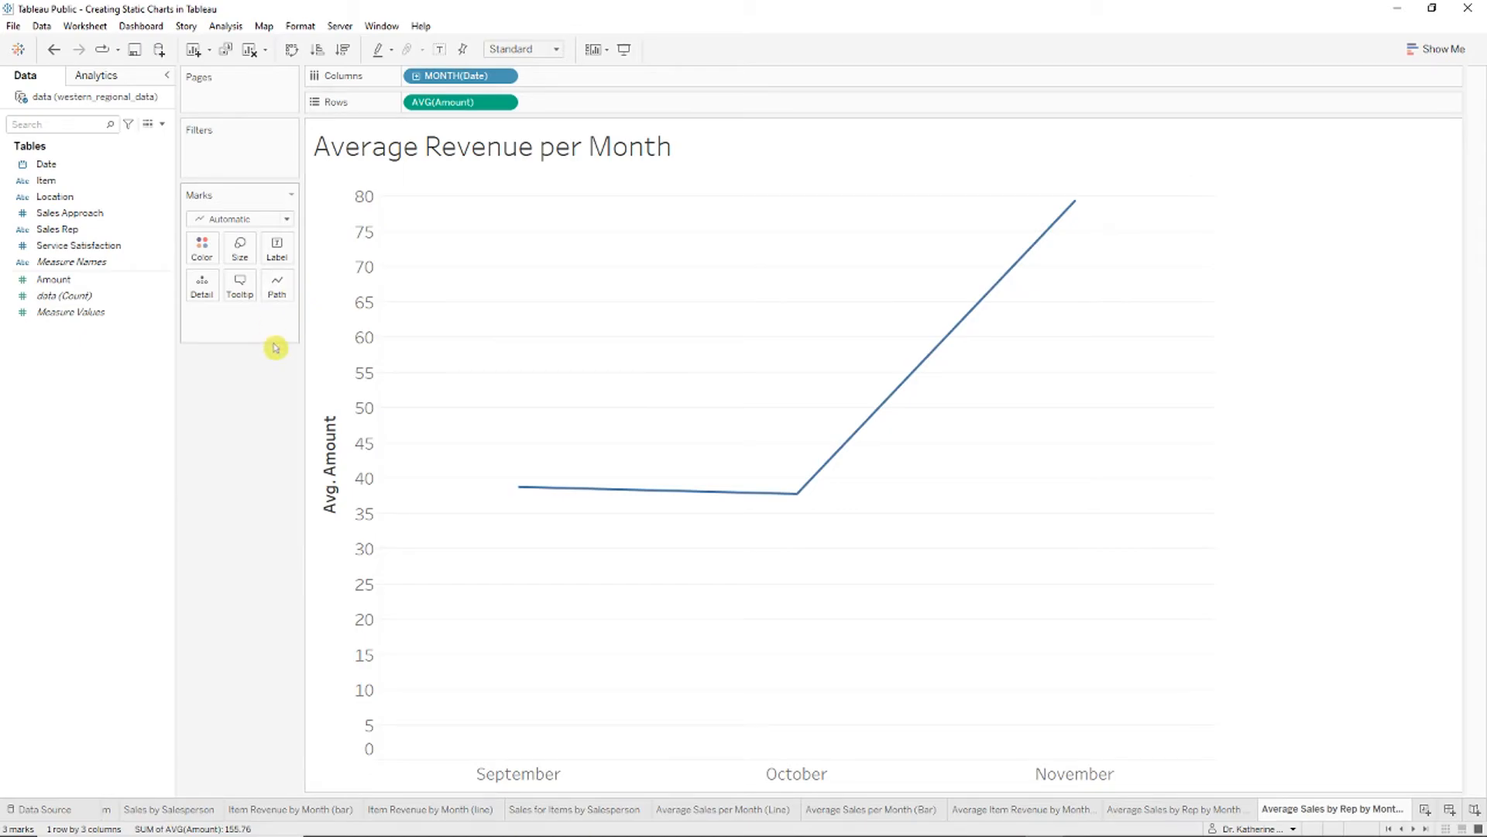
{"action": "left_click_drag", "start_coordinate": [100, 231], "coordinate": [211, 264]}
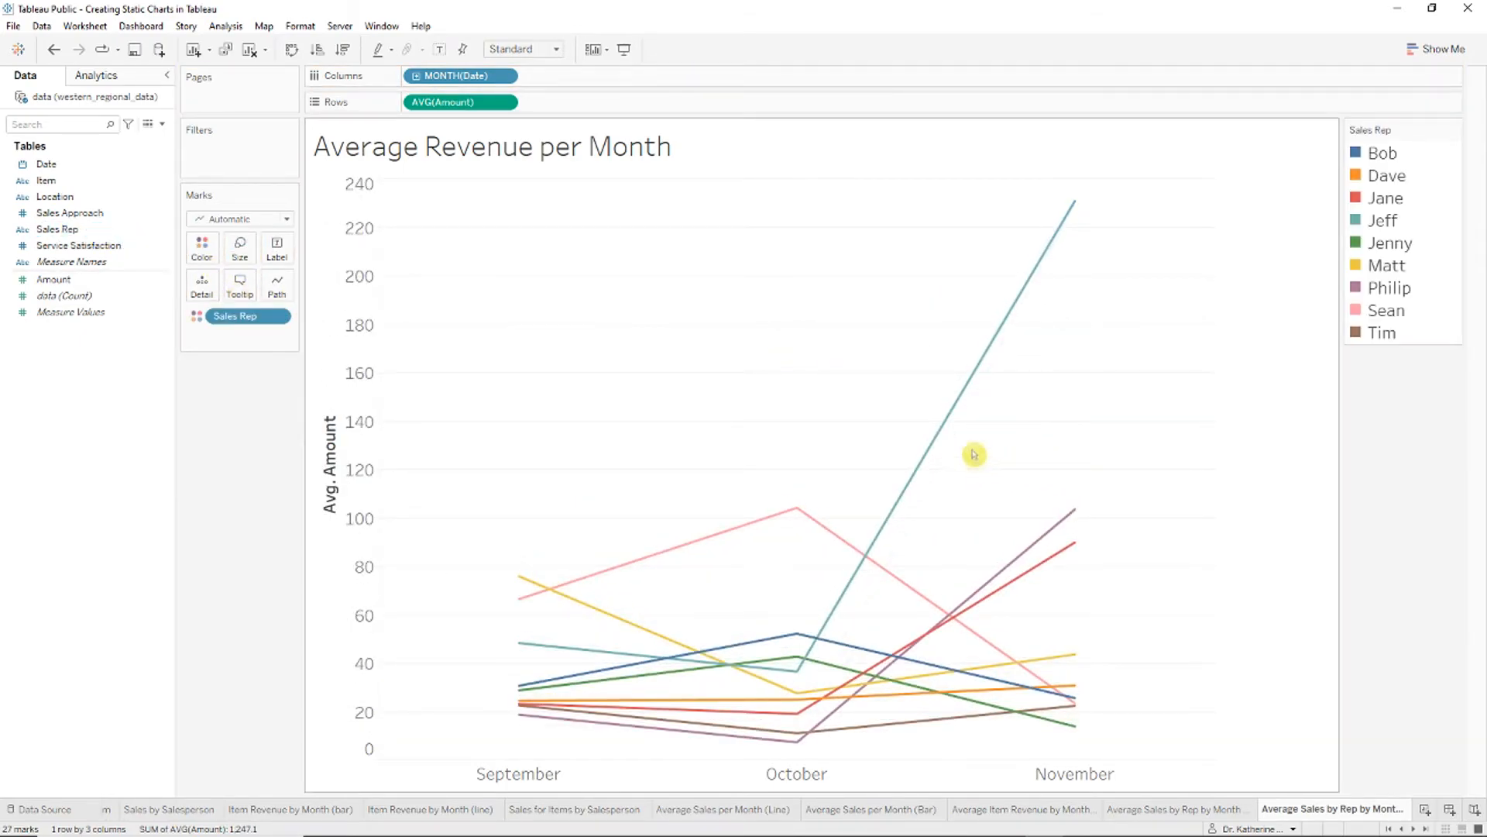
{"action": "left_click_drag", "start_coordinate": [48, 229], "coordinate": [285, 261]}
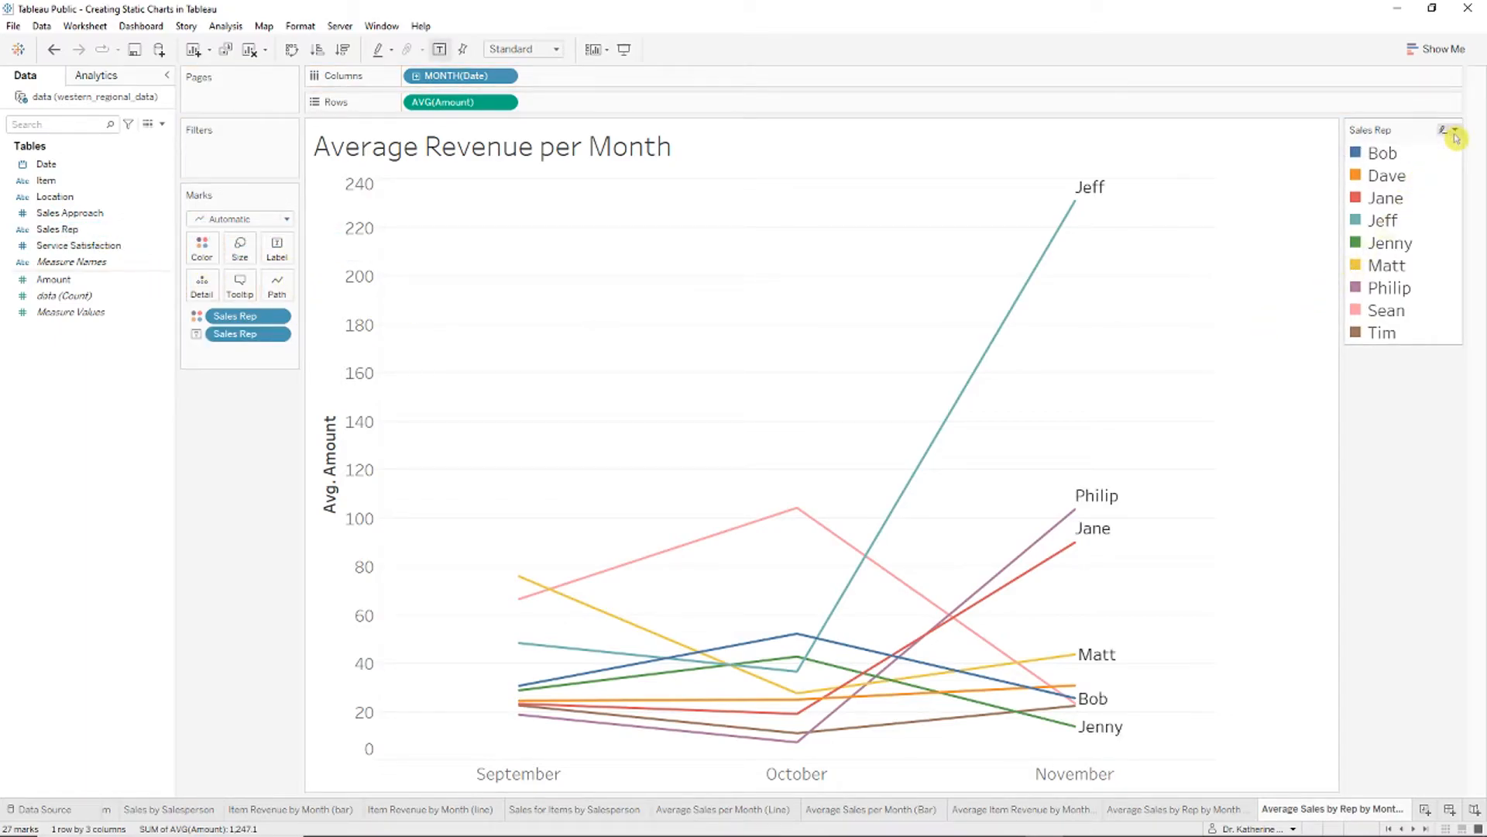
{"action": "left_click", "coordinate": [1455, 134]}
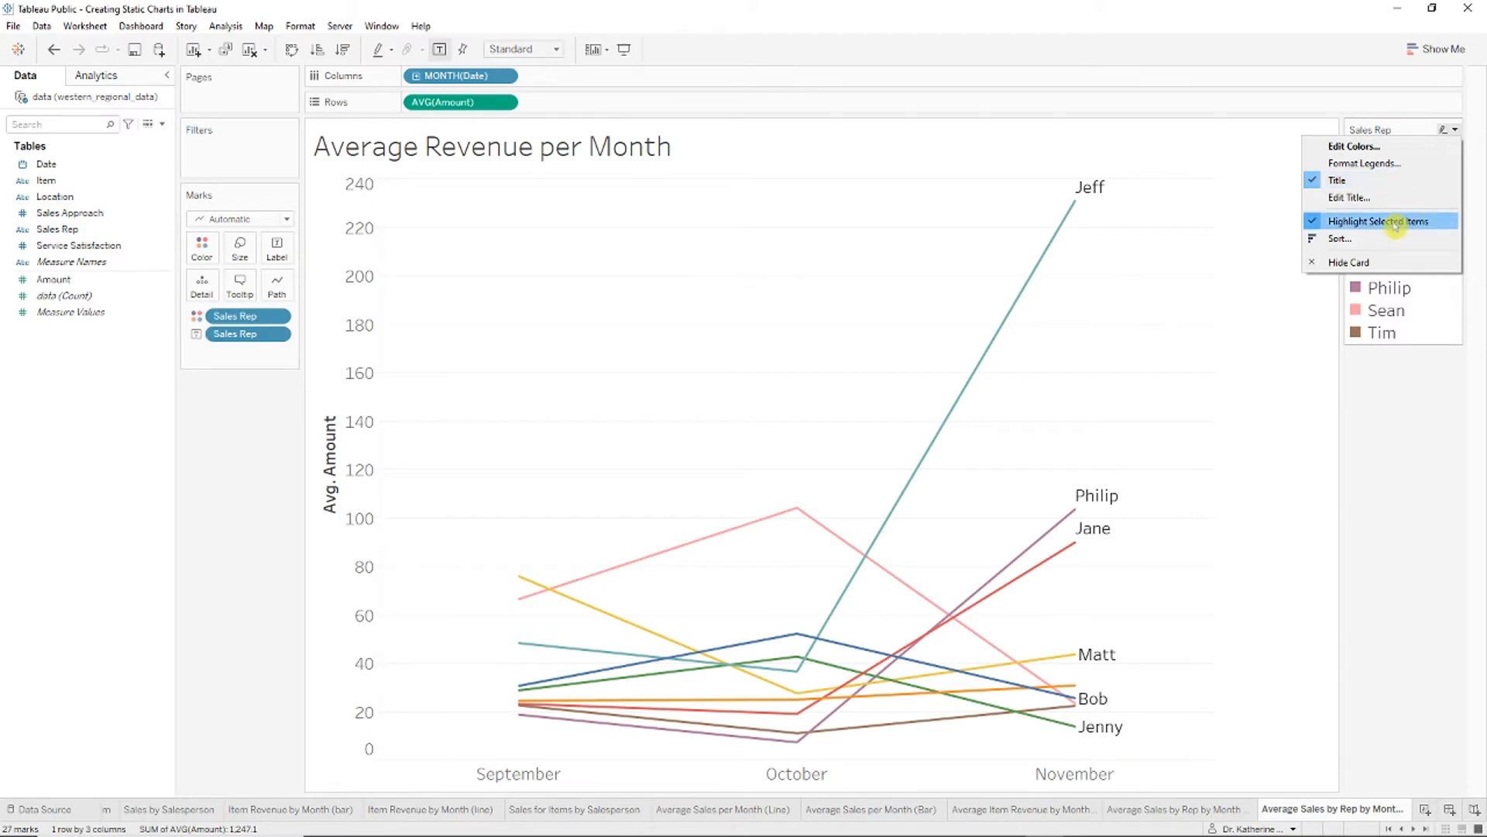
{"action": "left_click", "coordinate": [1351, 262]}
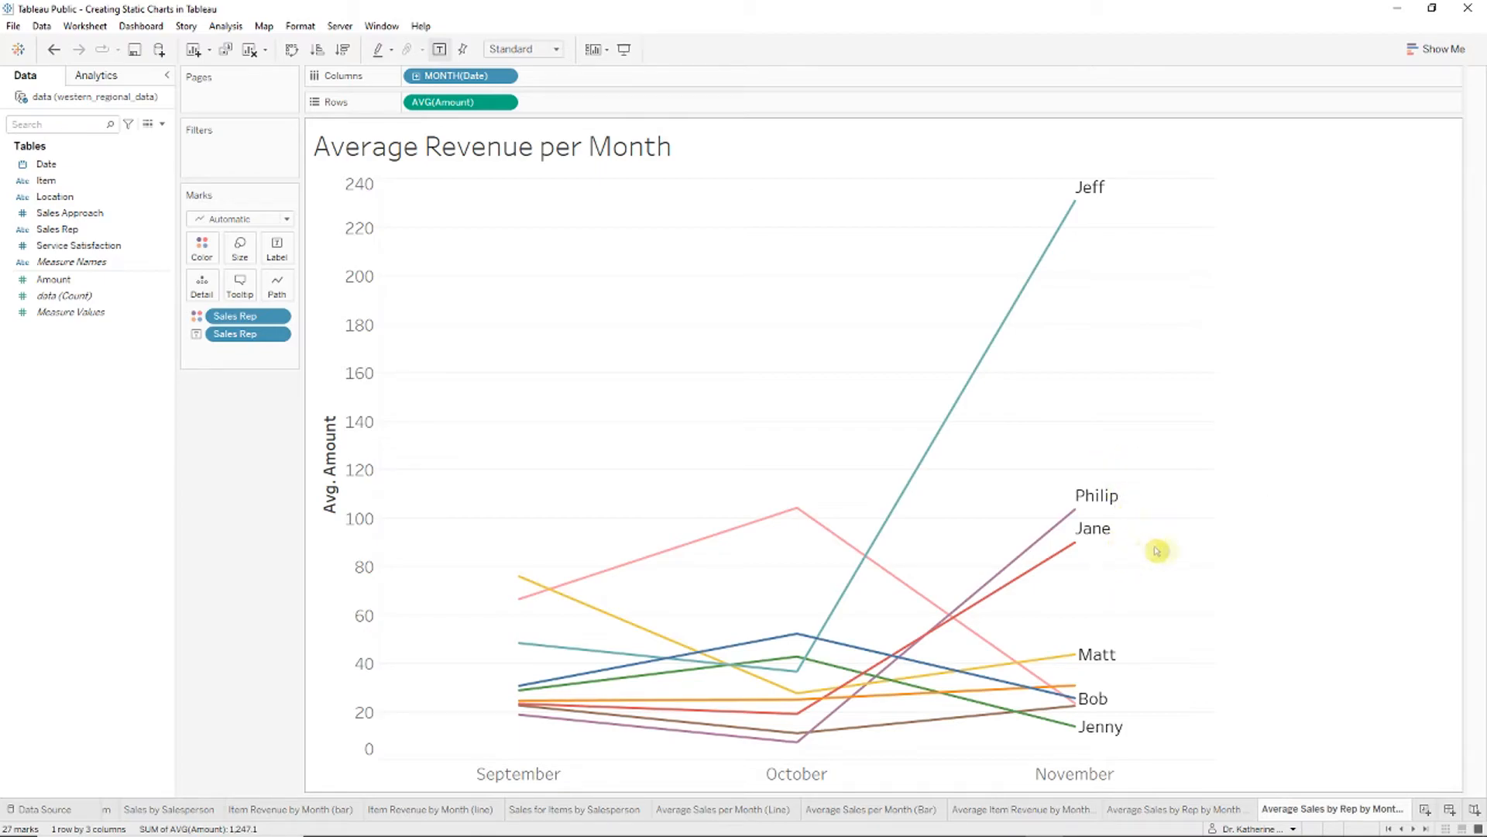
Step: Retitle the line chart 'Average Sales per Month'
{"action": "double_click", "coordinate": [649, 160]}
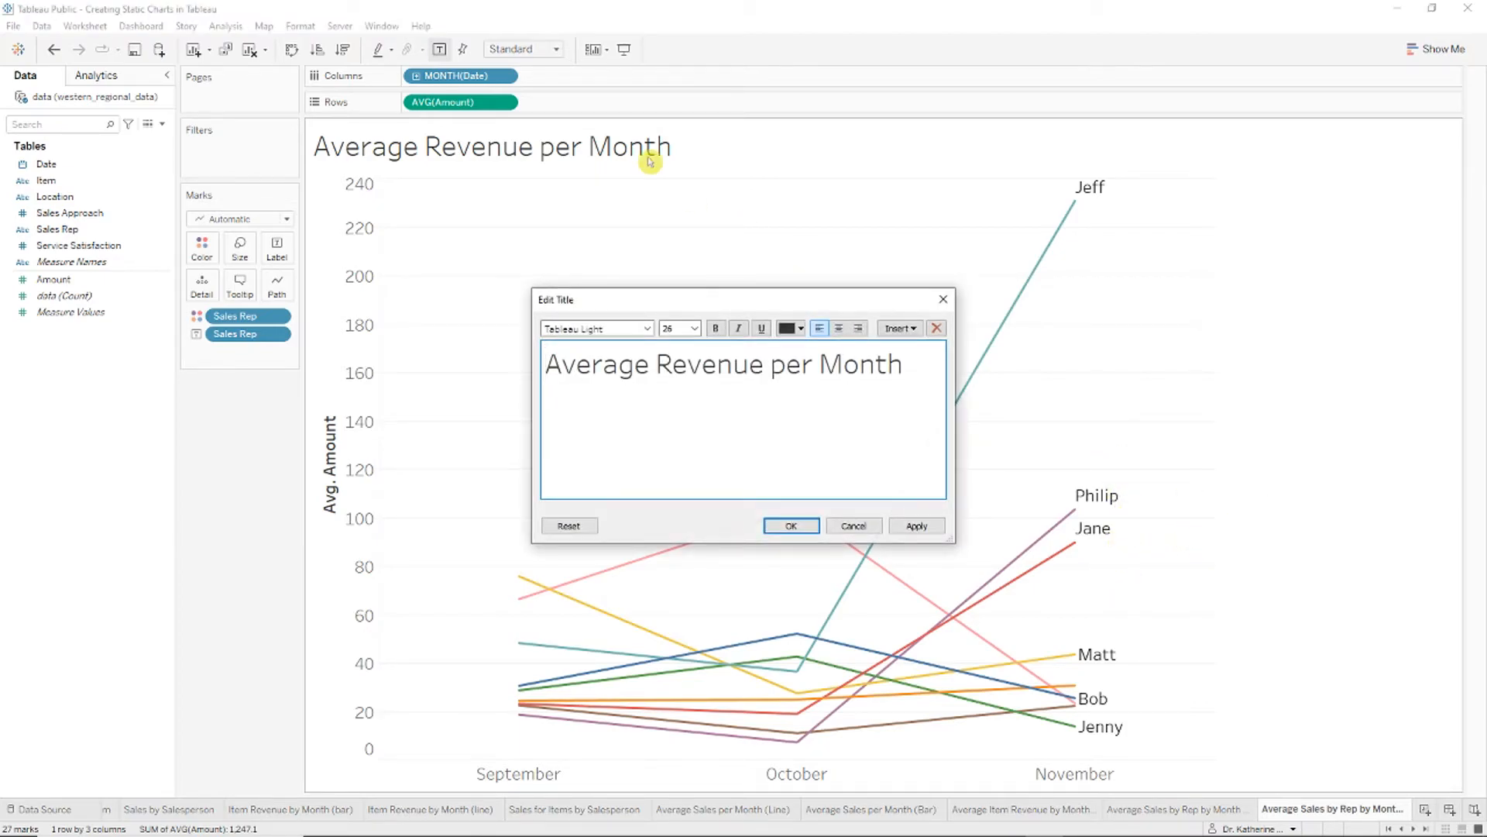
{"action": "double_click", "coordinate": [756, 368]}
{"action": "type", "text": "Sales"}
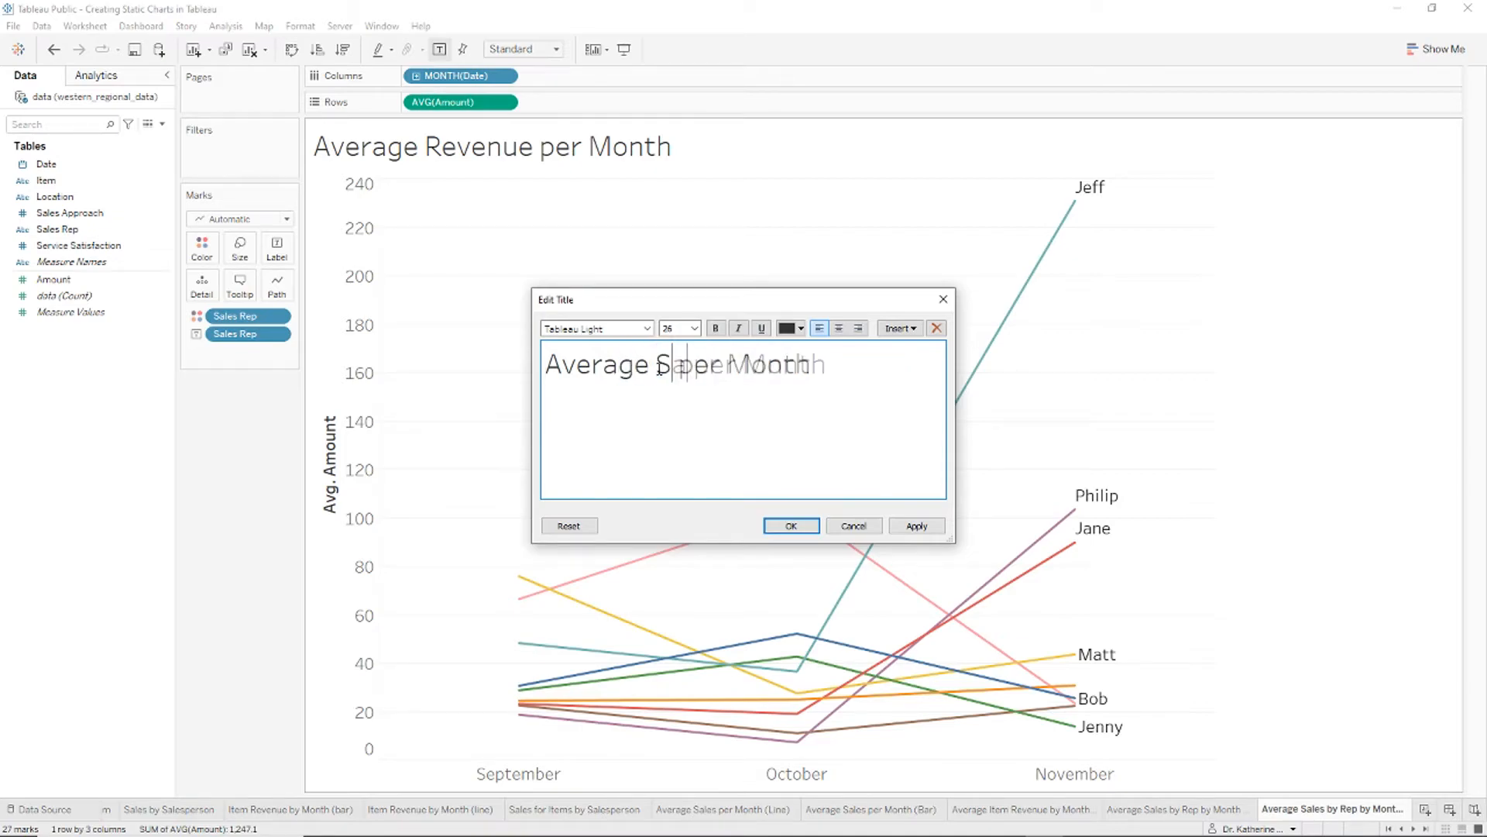
{"action": "left_click", "coordinate": [791, 526]}
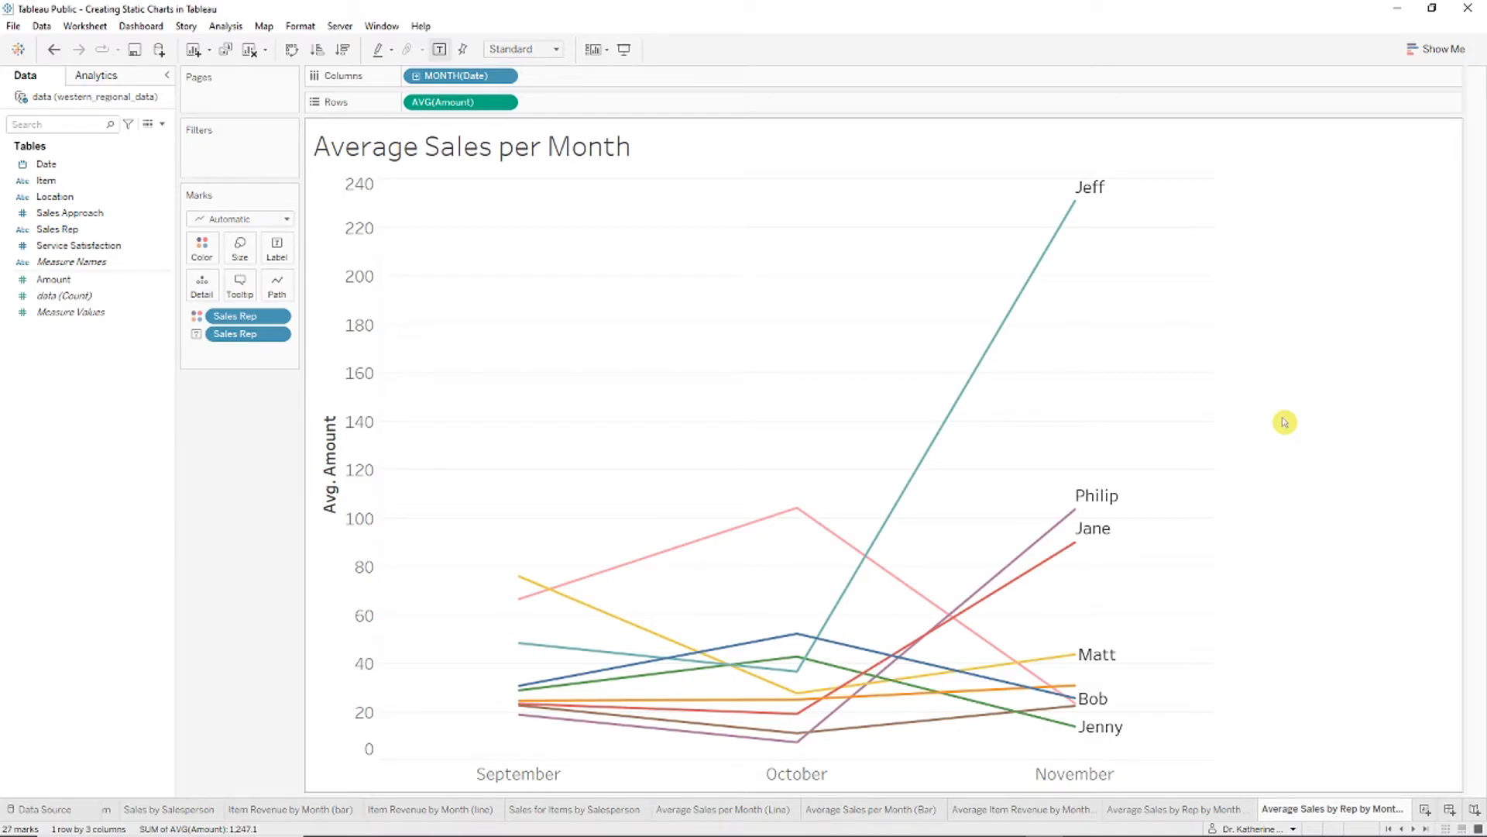
Step: Paste the line chart onto slide 14 and size it beside the bar chart
{"action": "key", "text": "alt+Tab"}
{"action": "key", "text": "ctrl+v"}
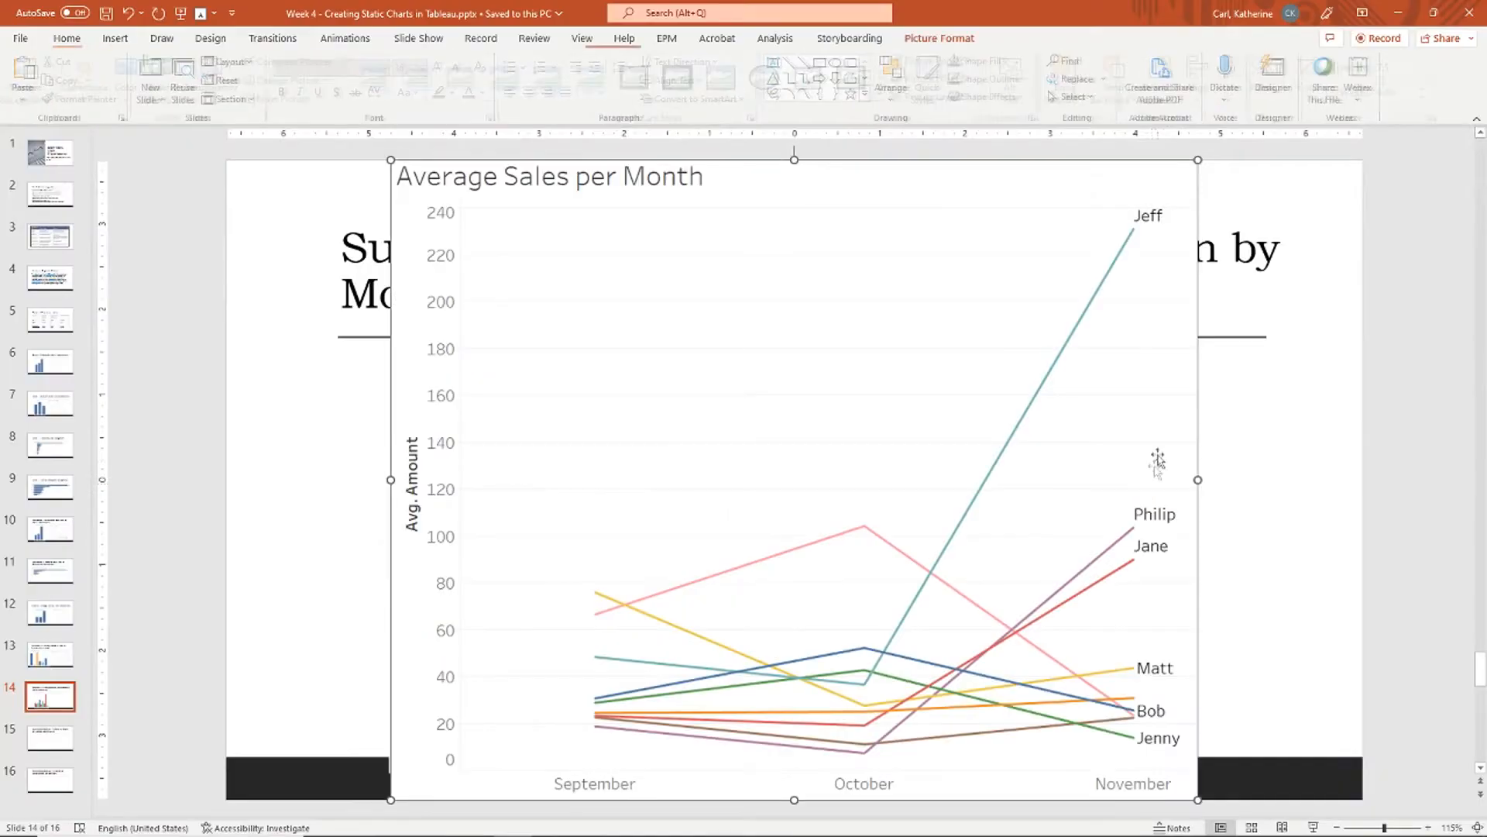
{"action": "left_click_drag", "start_coordinate": [1199, 158], "coordinate": [896, 399]}
{"action": "left_click_drag", "start_coordinate": [488, 517], "coordinate": [868, 490]}
{"action": "left_click", "coordinate": [1418, 370]}
{"action": "scroll", "coordinate": [983, 733], "scroll_direction": "down", "scroll_amount": 1}
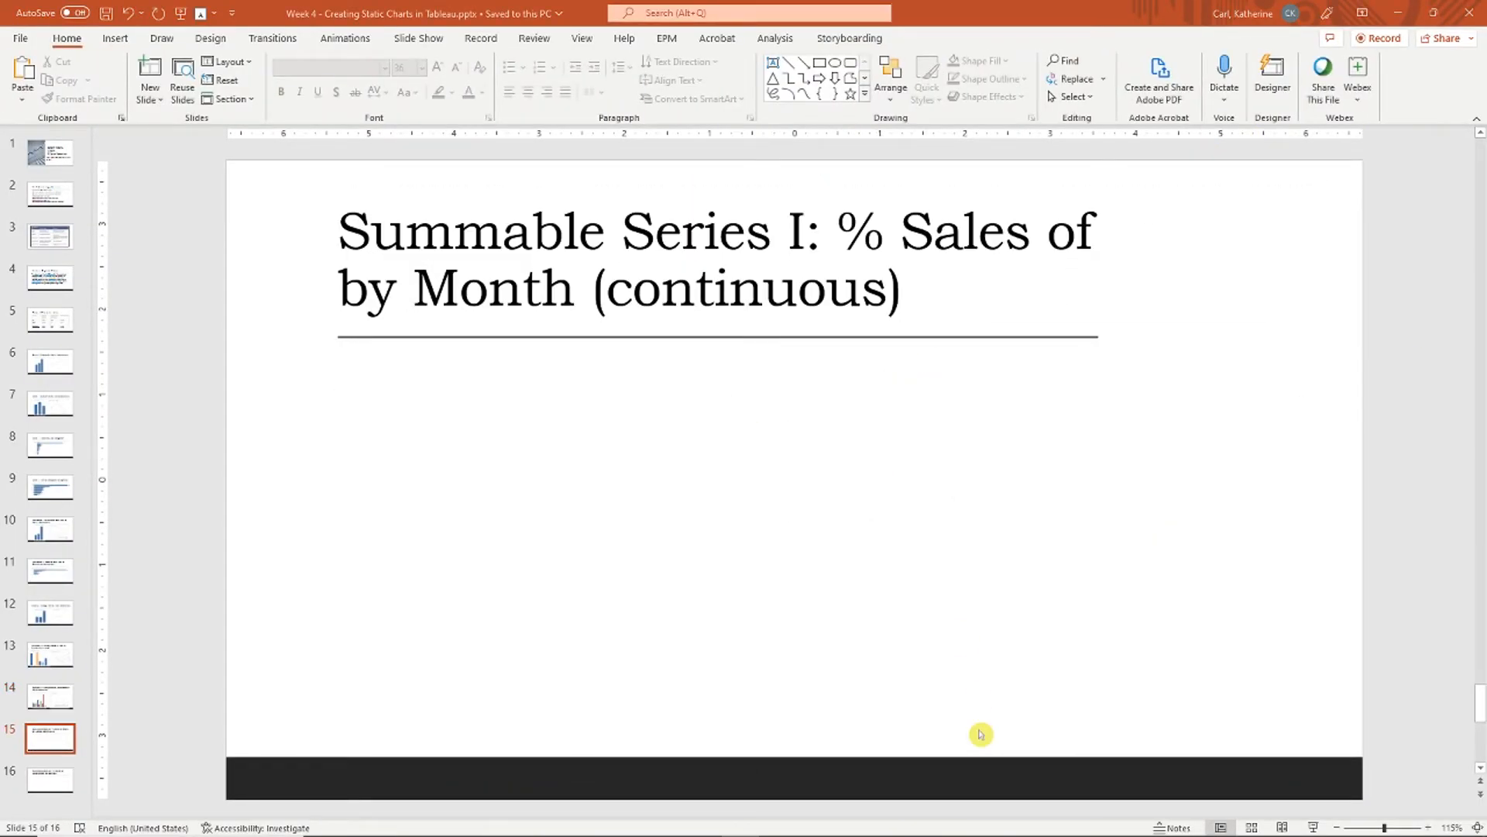
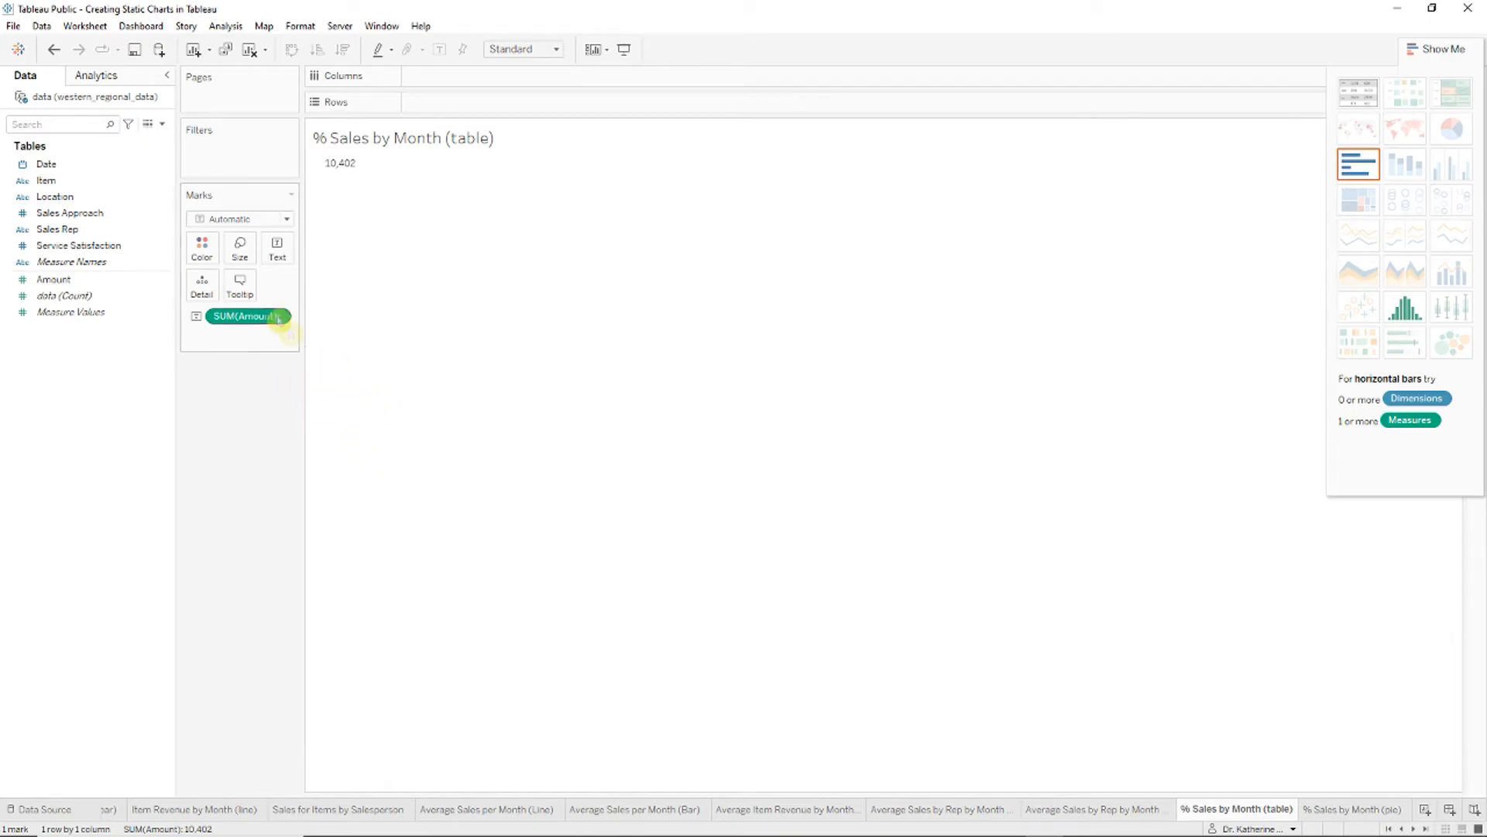
Step: Lay out Amount with Location across the columns and Date down the rows at month level
{"action": "left_click_drag", "start_coordinate": [118, 196], "coordinate": [528, 78]}
{"action": "left_click_drag", "start_coordinate": [93, 279], "coordinate": [511, 105]}
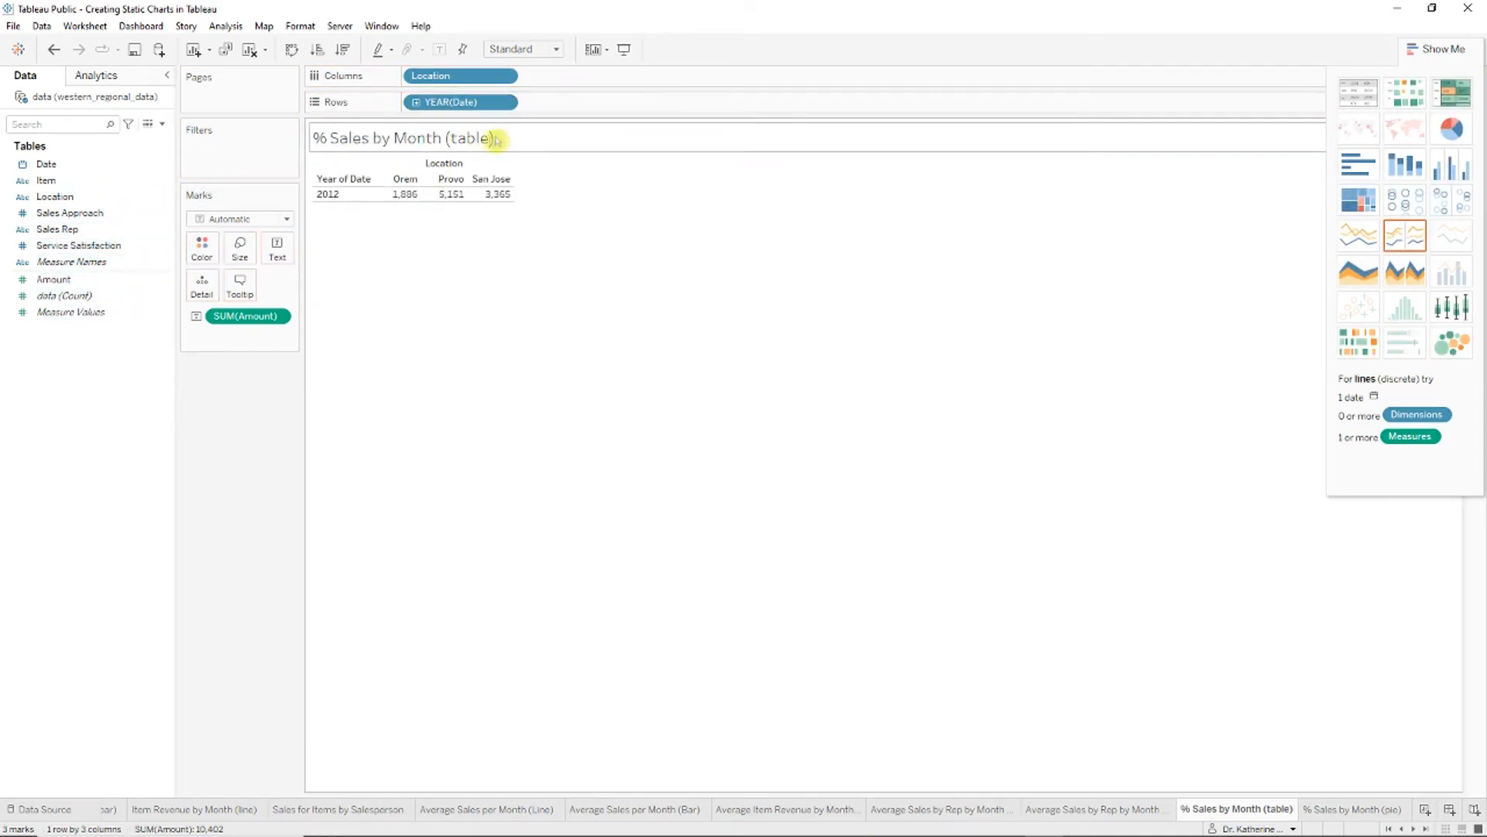
{"action": "left_click", "coordinate": [416, 101]}
{"action": "left_click", "coordinate": [533, 103]}
{"action": "left_click_drag", "start_coordinate": [595, 103], "coordinate": [119, 258]}
{"action": "left_click_drag", "start_coordinate": [465, 102], "coordinate": [49, 269]}
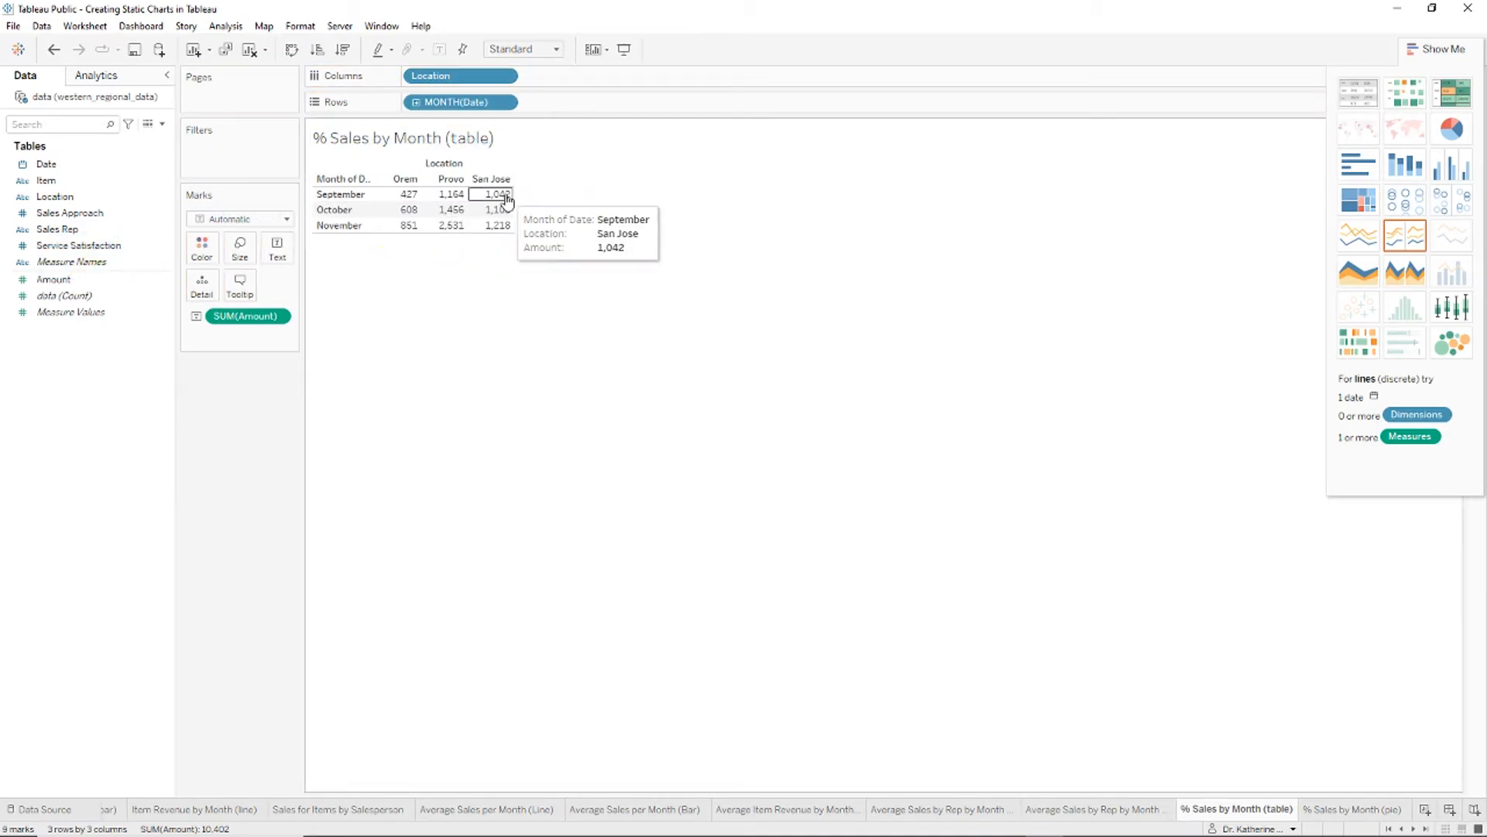
Step: Set the worksheet font size to 20
{"action": "right_click", "coordinate": [507, 199]}
{"action": "left_click", "coordinate": [567, 263]}
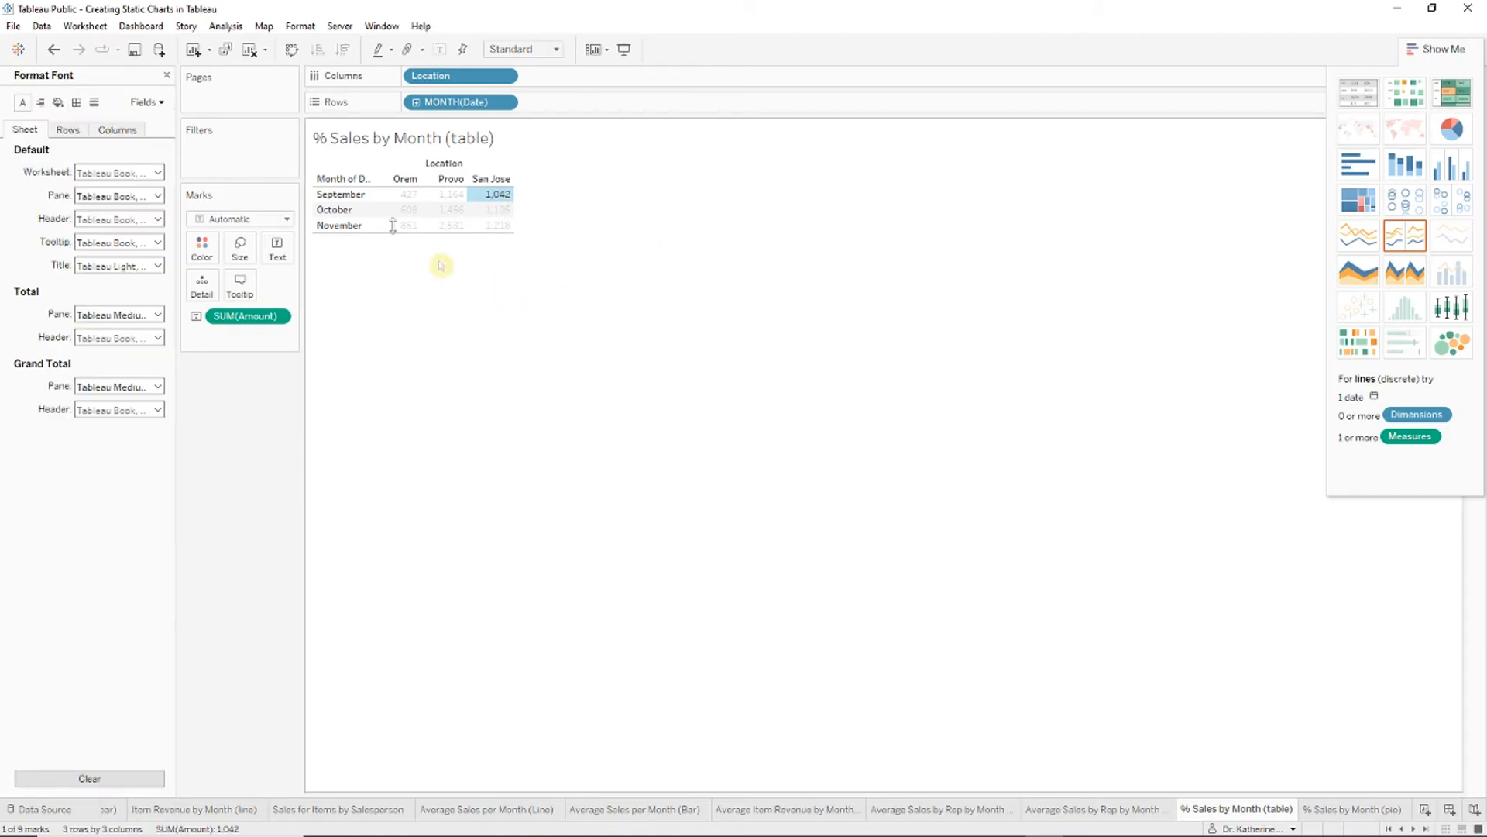
{"action": "left_click", "coordinate": [157, 173]}
{"action": "left_click", "coordinate": [113, 215]}
{"action": "left_click", "coordinate": [105, 333]}
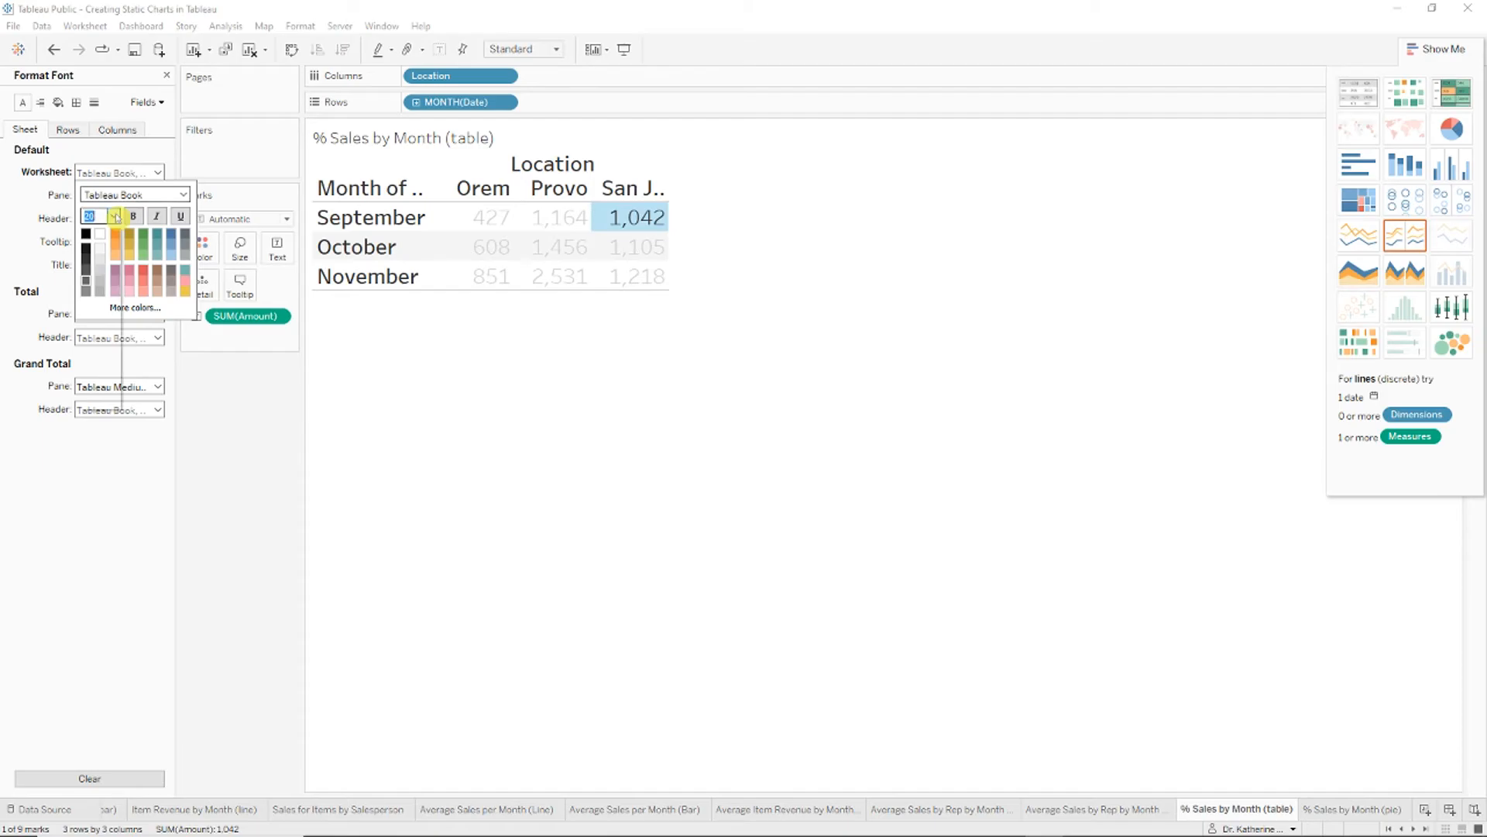
{"action": "left_click", "coordinate": [780, 316]}
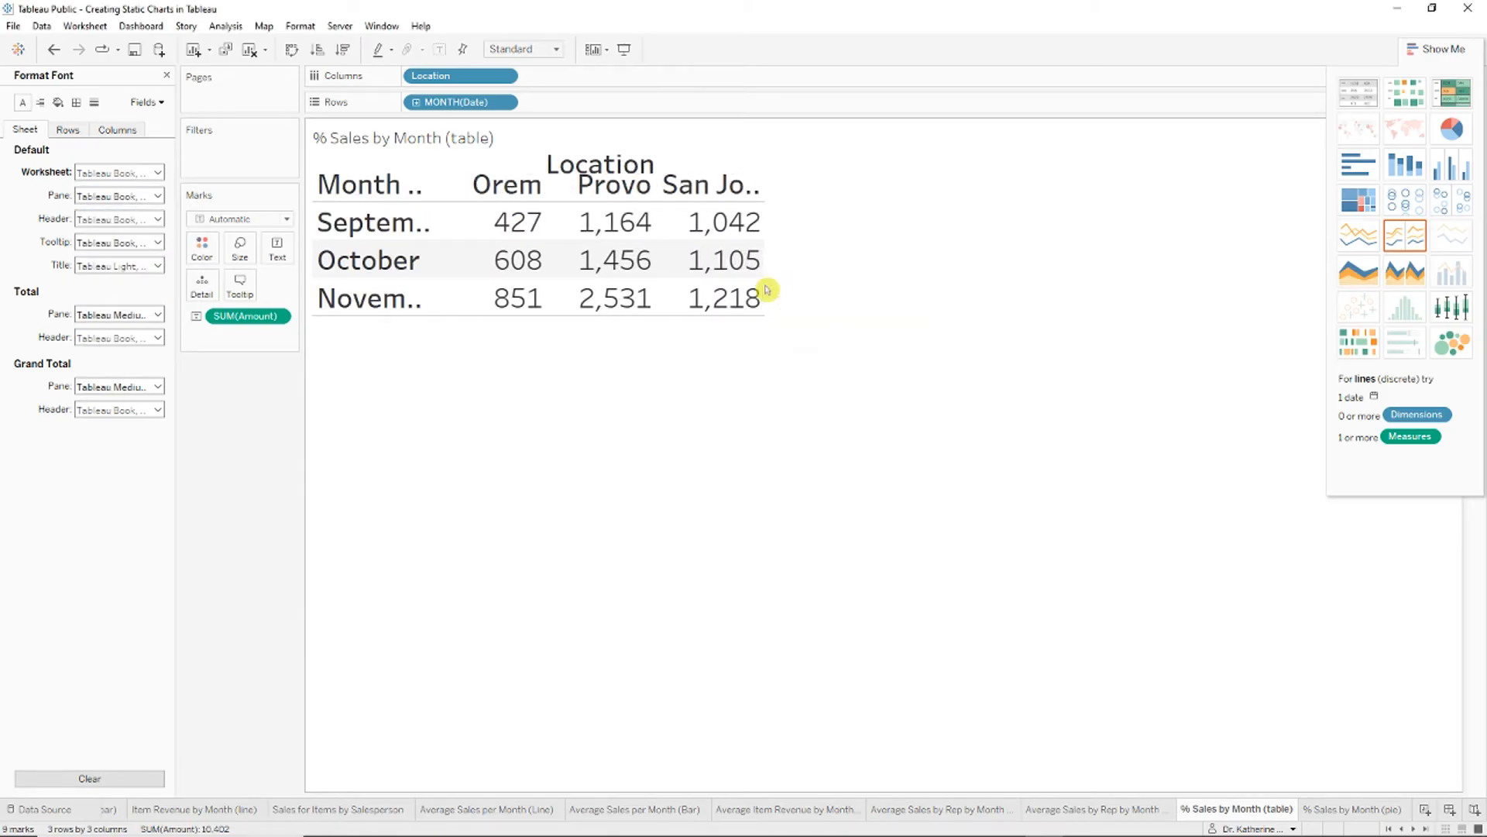
Step: Hide the Month of Date and Location field label headers
{"action": "right_click", "coordinate": [397, 196]}
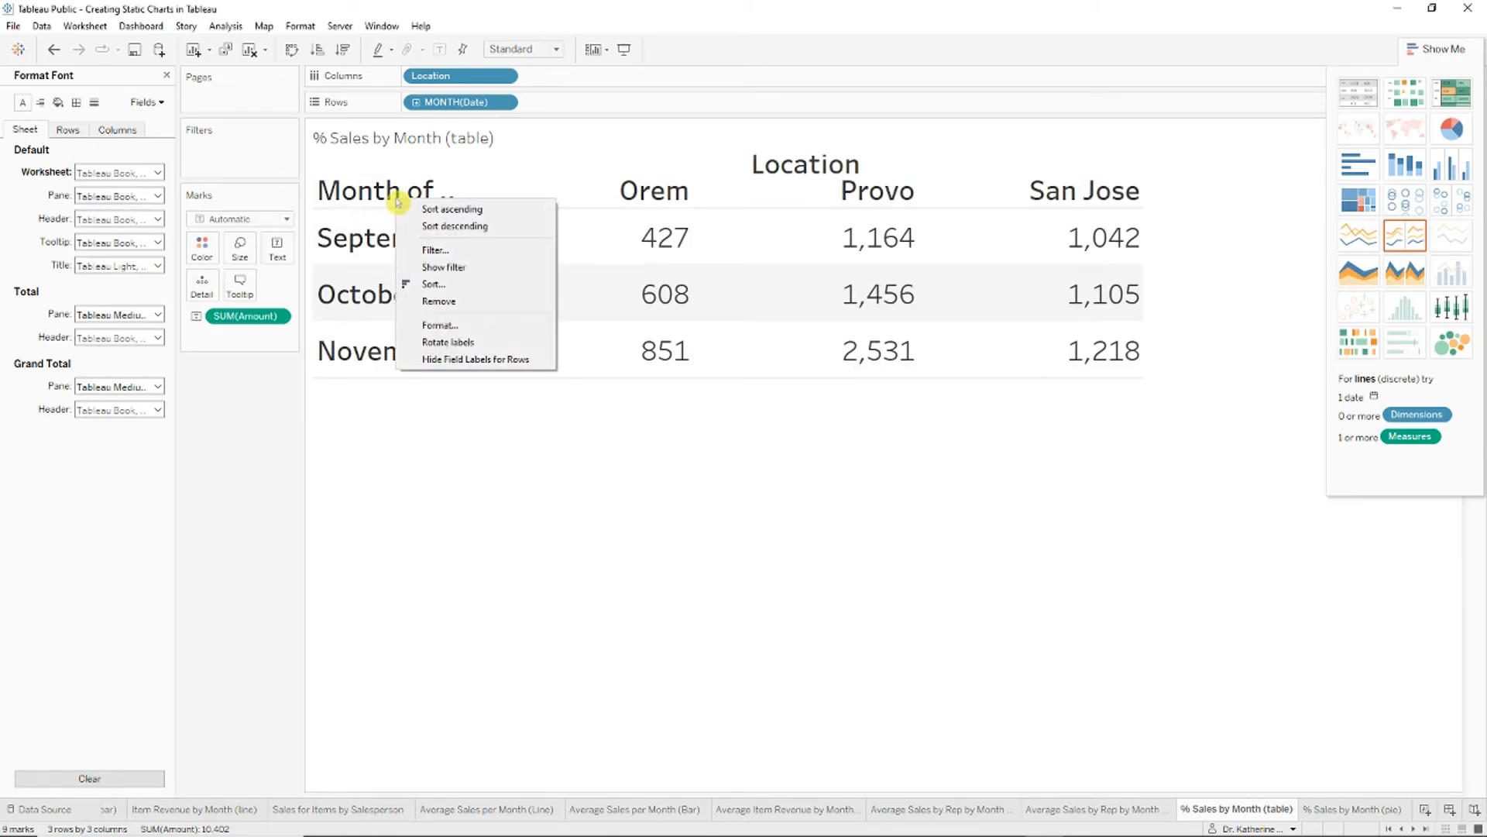
{"action": "left_click", "coordinate": [476, 360]}
{"action": "left_click", "coordinate": [1440, 49]}
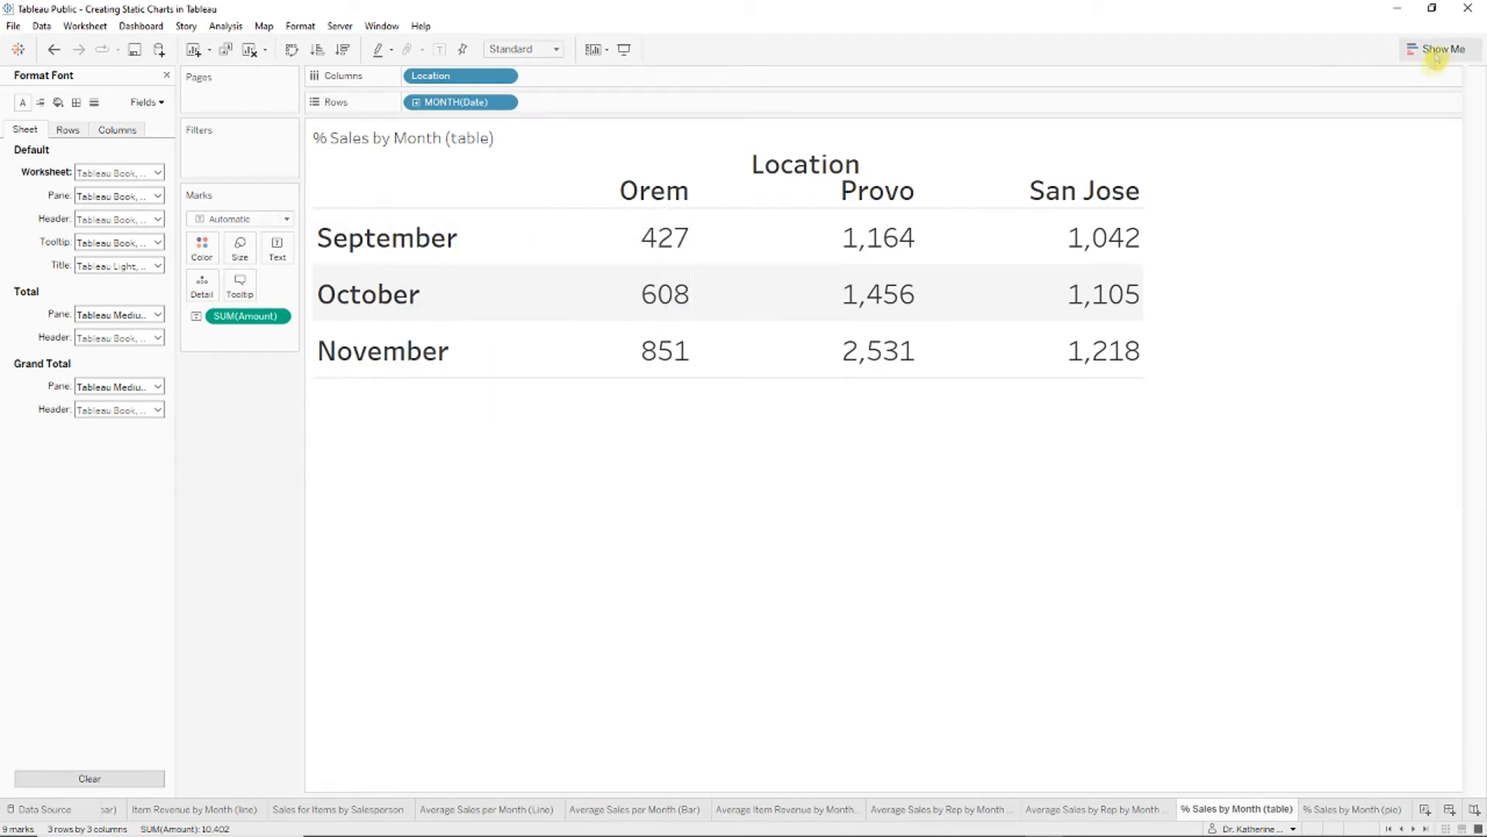
{"action": "left_click", "coordinate": [816, 166]}
{"action": "right_click", "coordinate": [815, 167]}
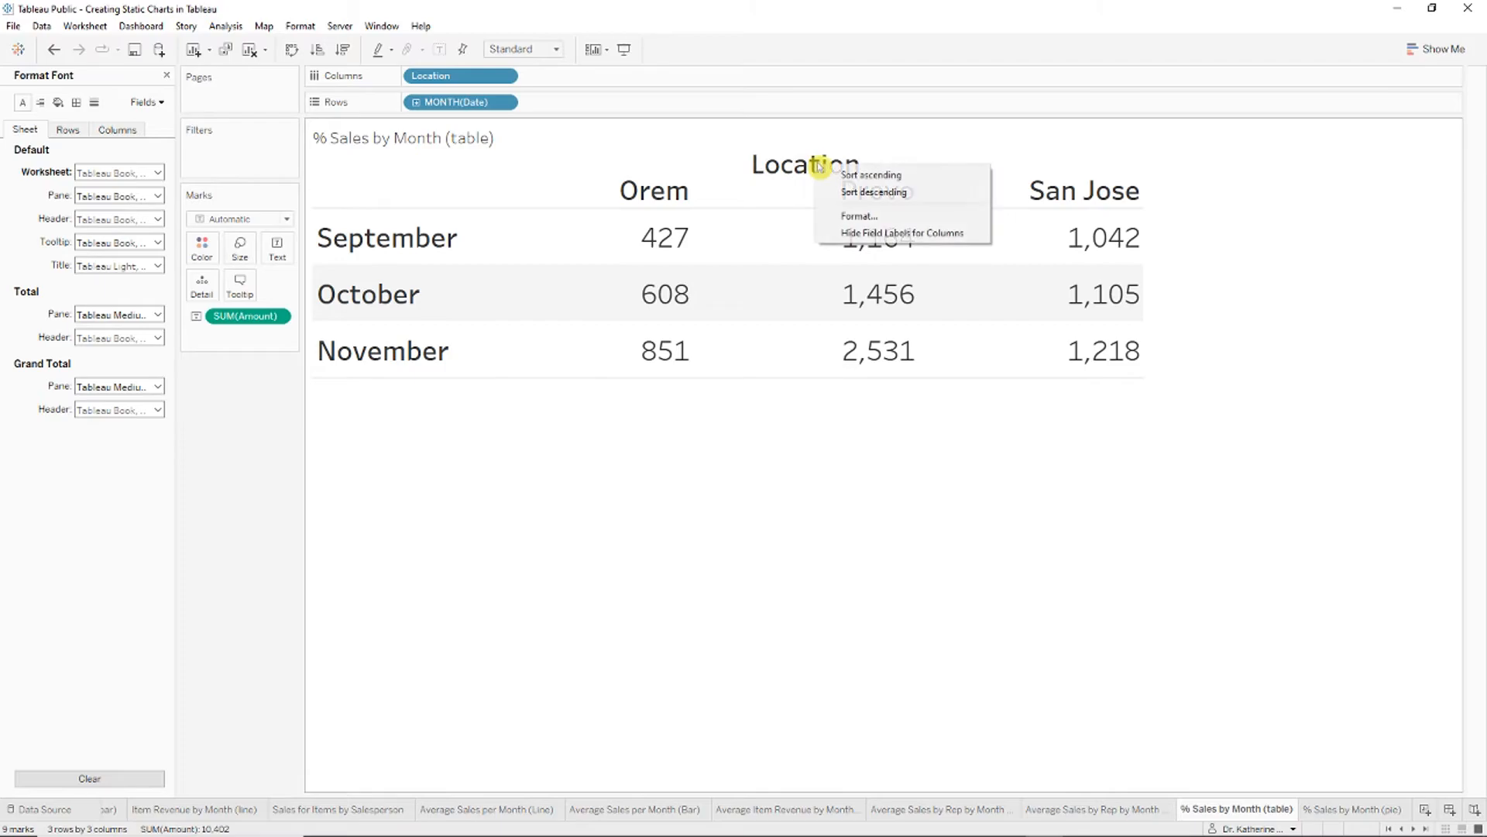
{"action": "left_click", "coordinate": [871, 235]}
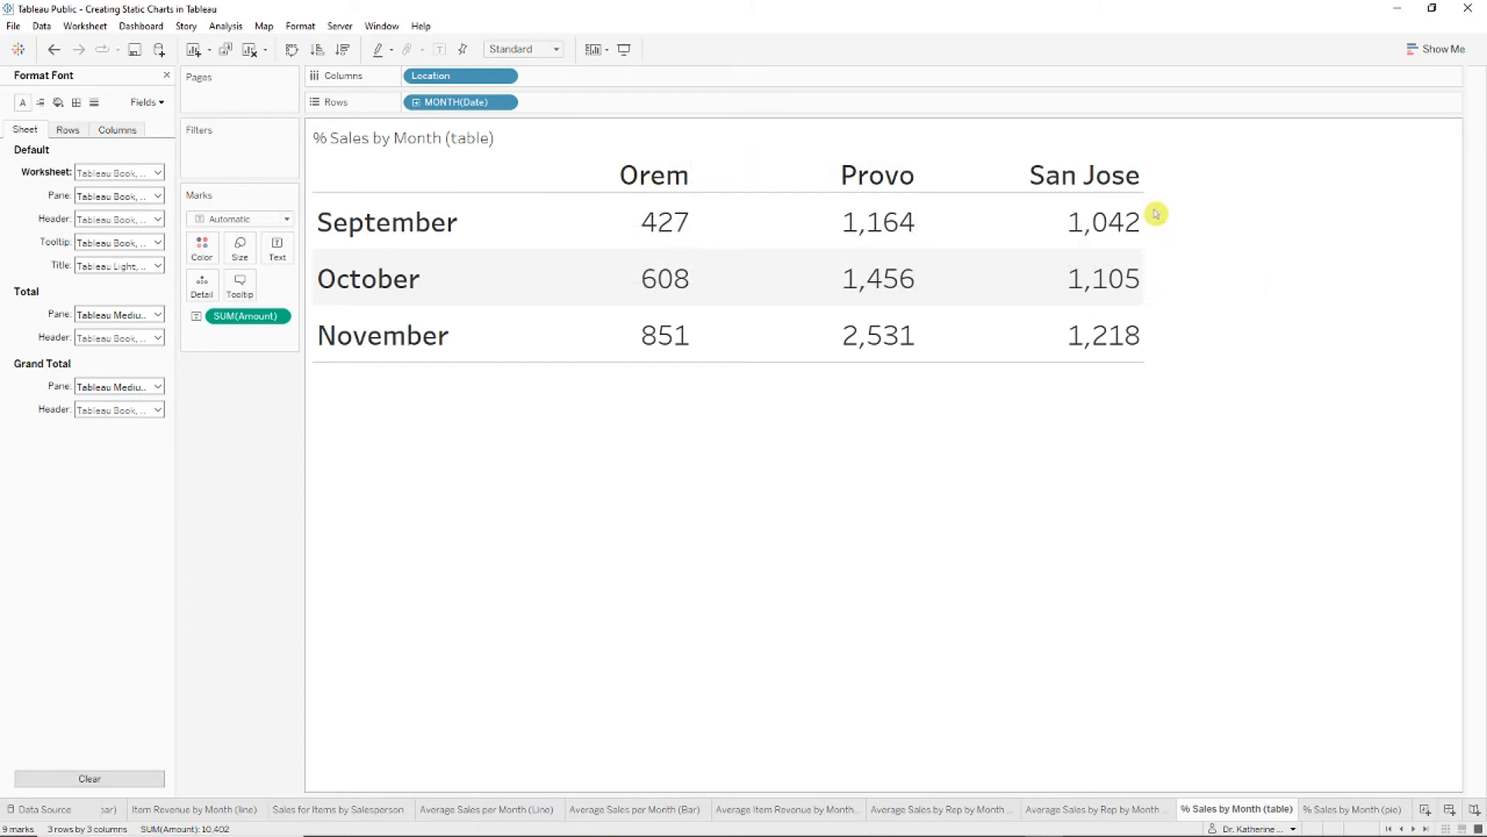
Step: Retitle the sheet '% Sales of Store by Month' in 26-point font
{"action": "right_click", "coordinate": [397, 140]}
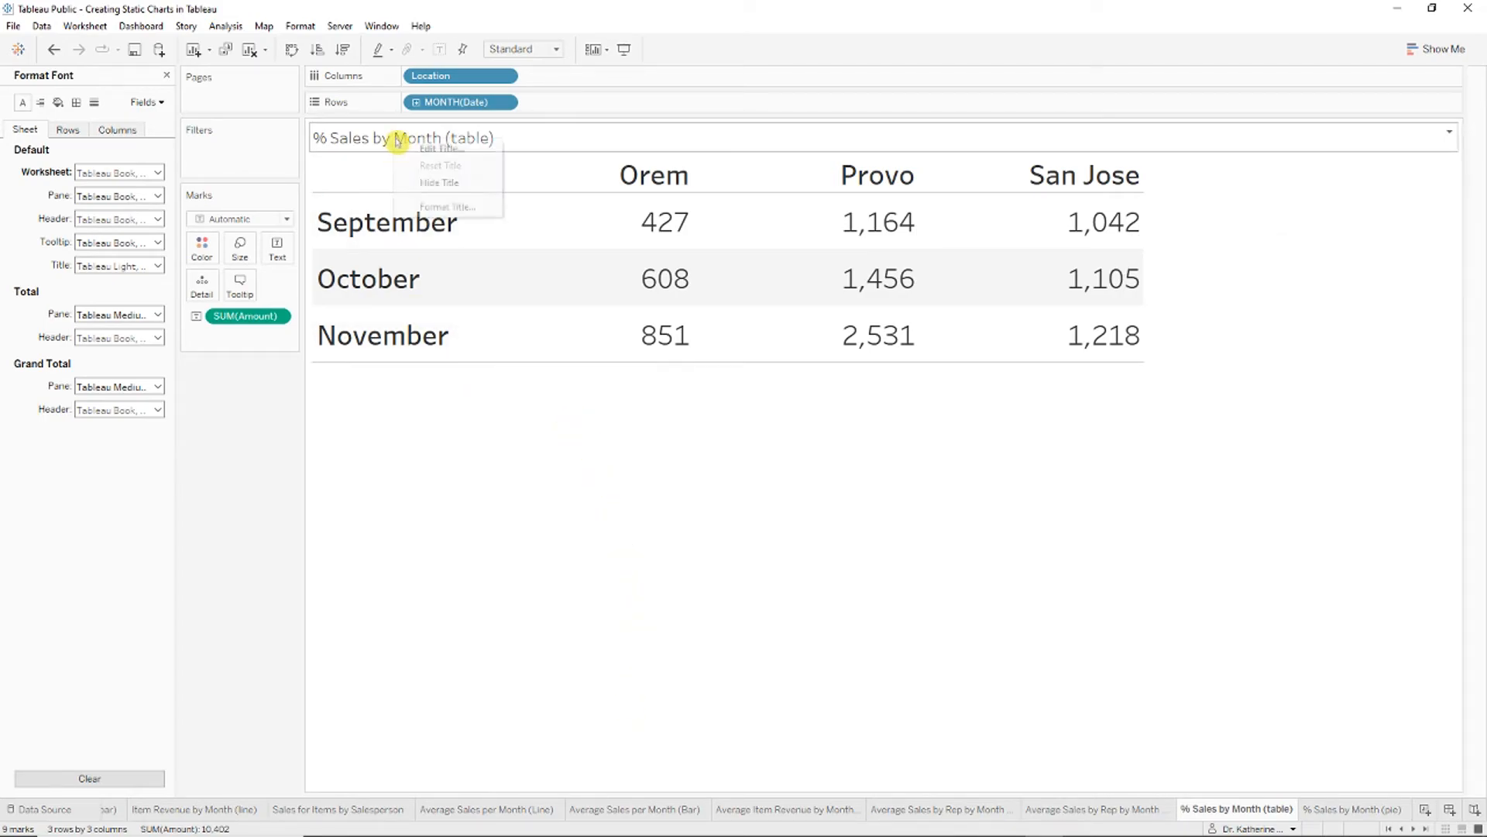
{"action": "left_click", "coordinate": [439, 148]}
{"action": "key", "text": "ctrl+a"}
{"action": "type", "text": "% Sales"}
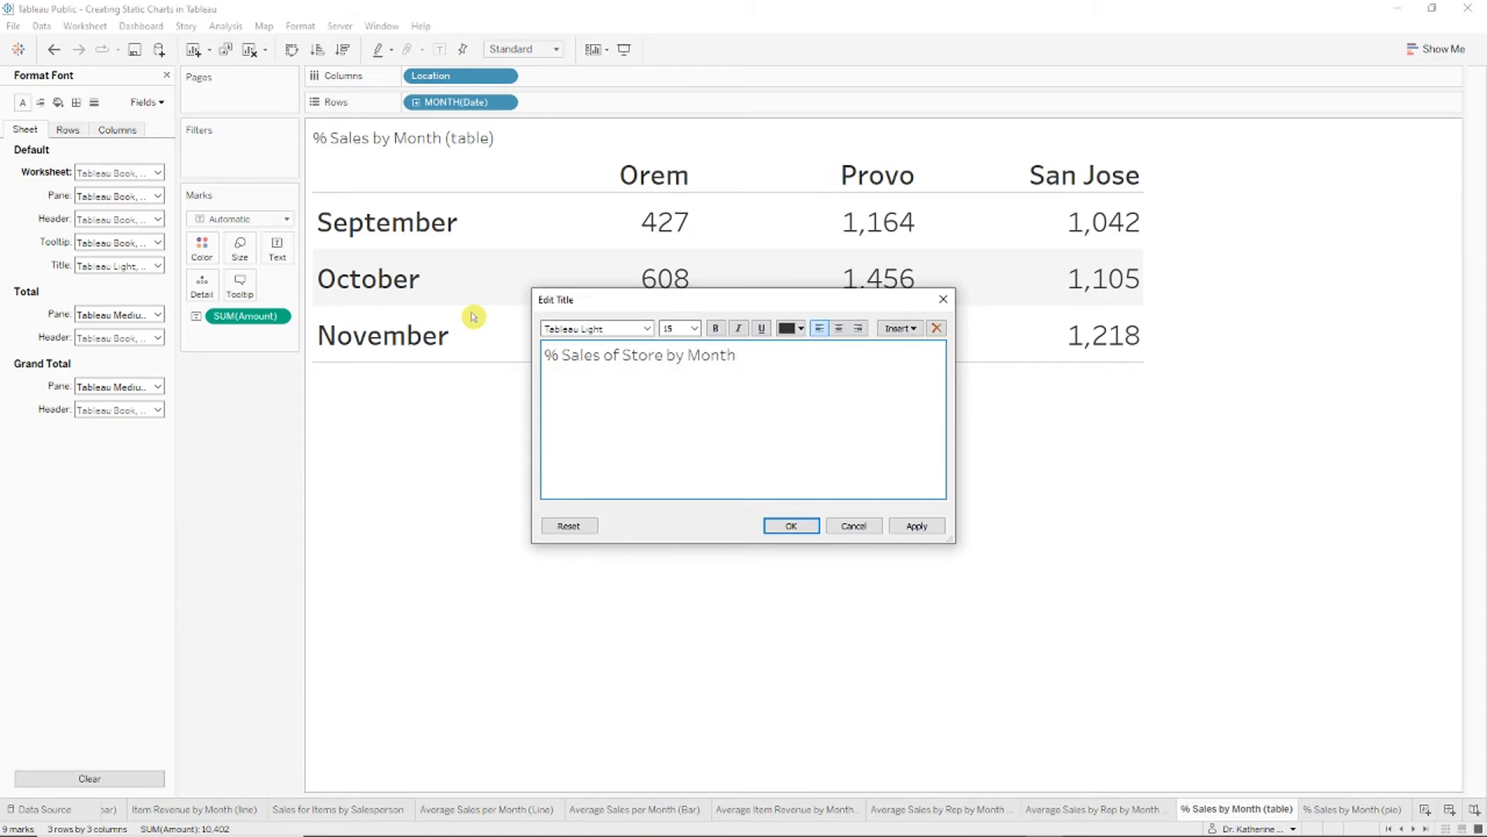
{"action": "key", "text": "ctrl+a"}
{"action": "left_click", "coordinate": [694, 328]}
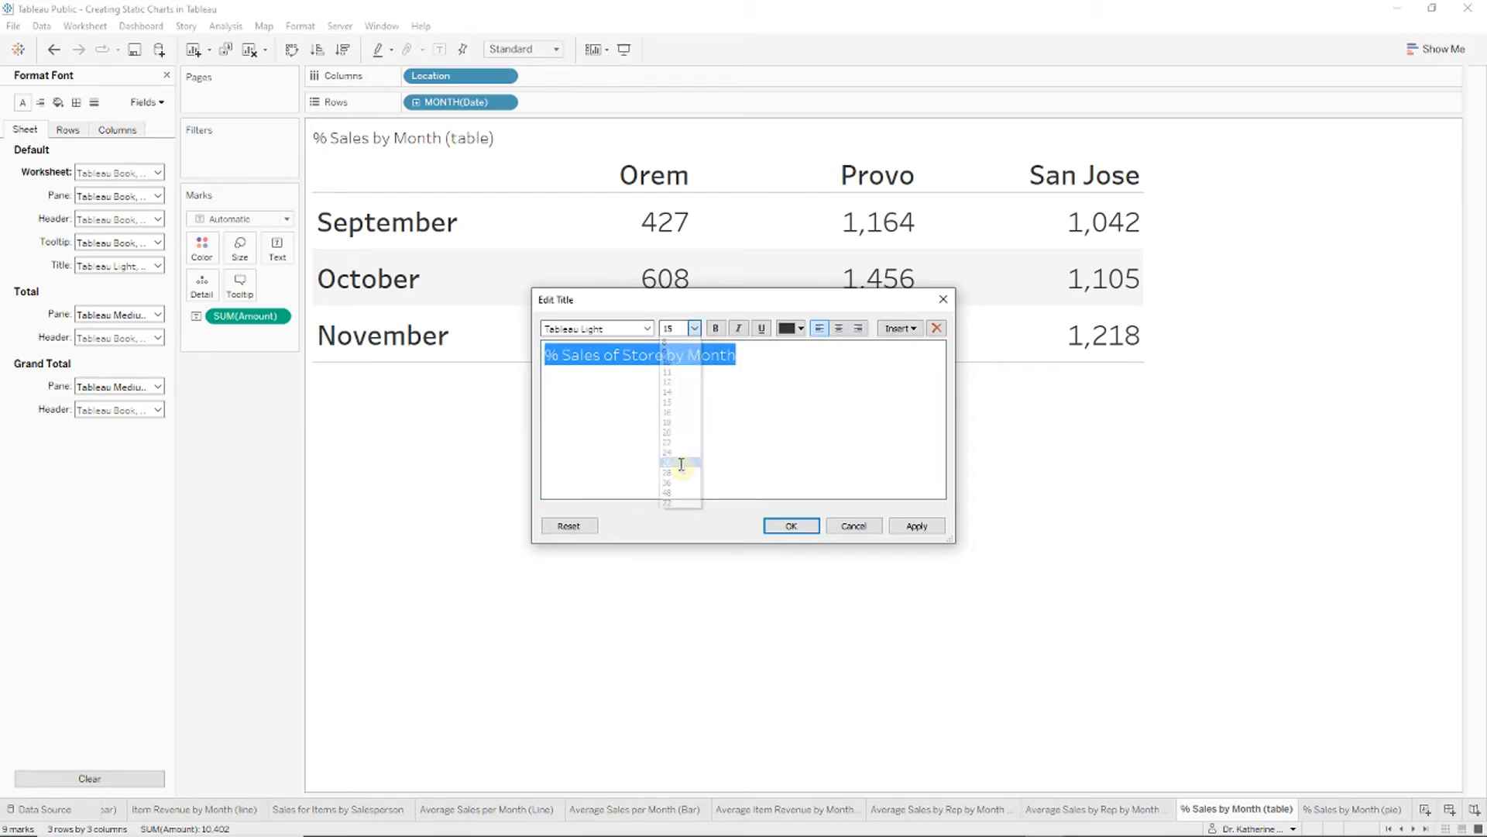
{"action": "left_click", "coordinate": [681, 462]}
{"action": "left_click", "coordinate": [812, 529]}
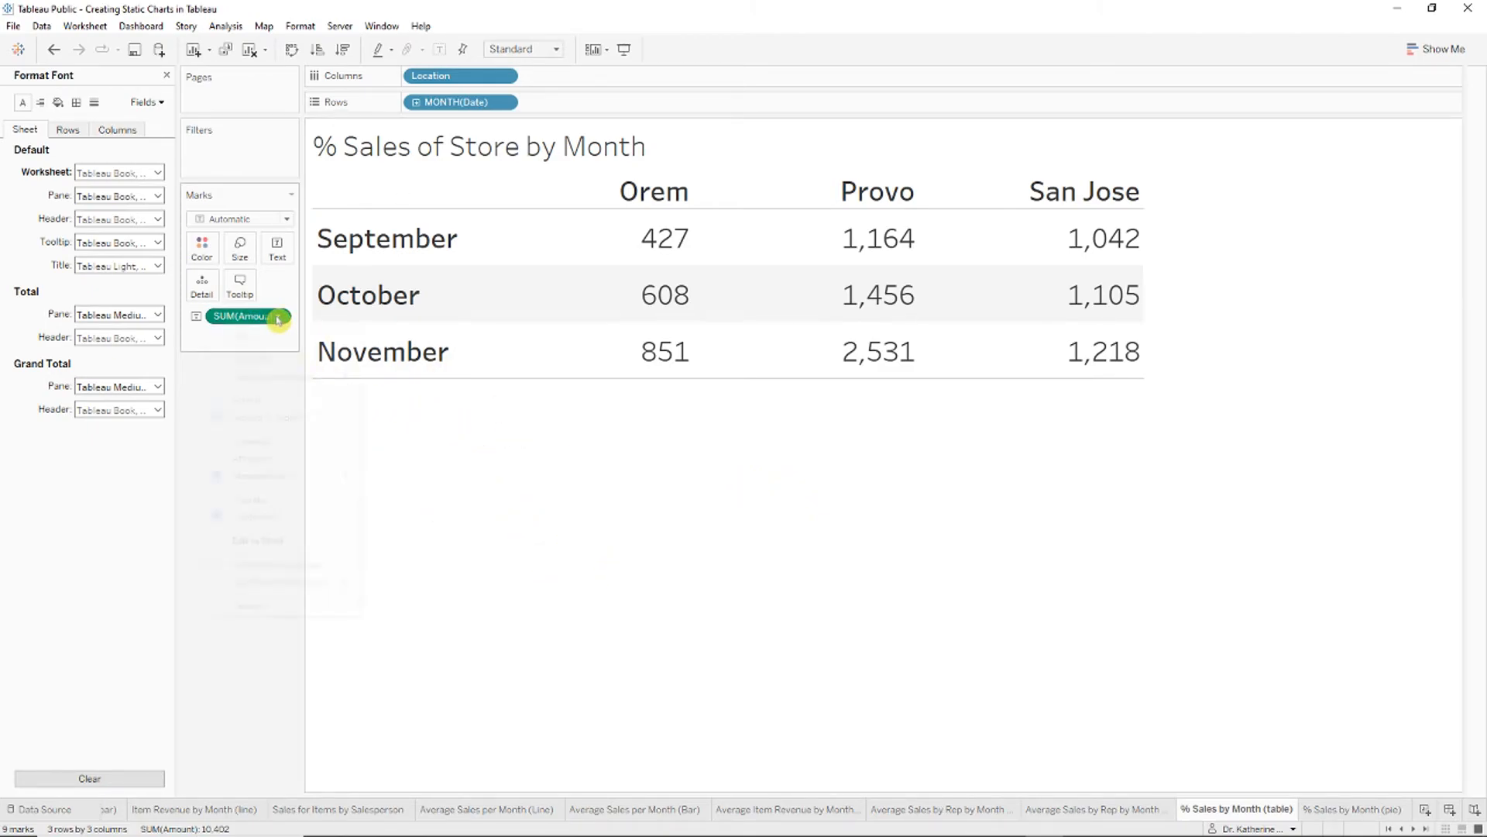
{"action": "left_click", "coordinate": [278, 318]}
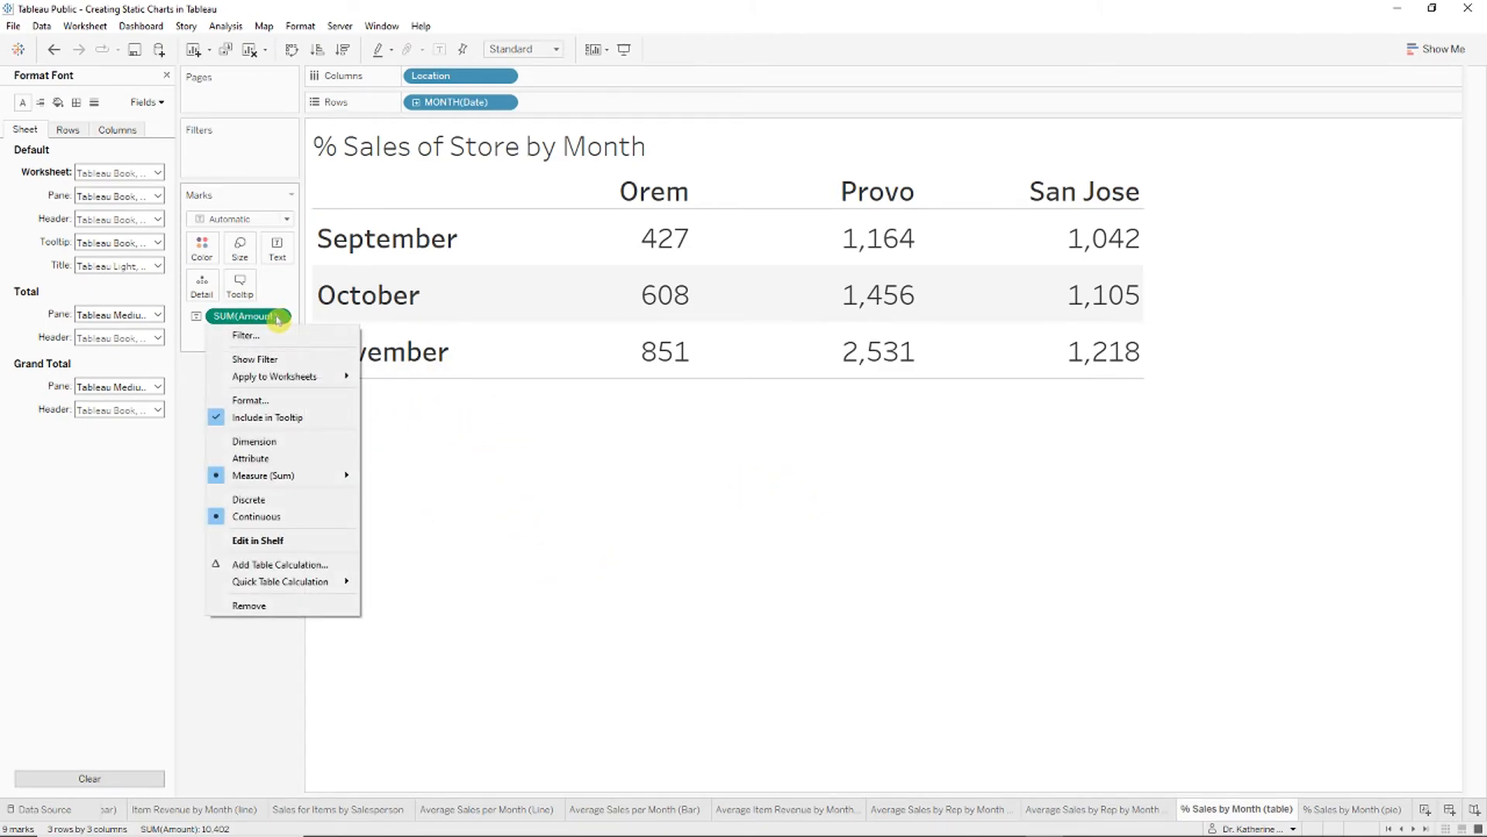
Step: Add a Percent of Total table calculation to SUM(Amount)
{"action": "left_click", "coordinate": [328, 568]}
{"action": "left_click_drag", "start_coordinate": [746, 246], "coordinate": [493, 367]}
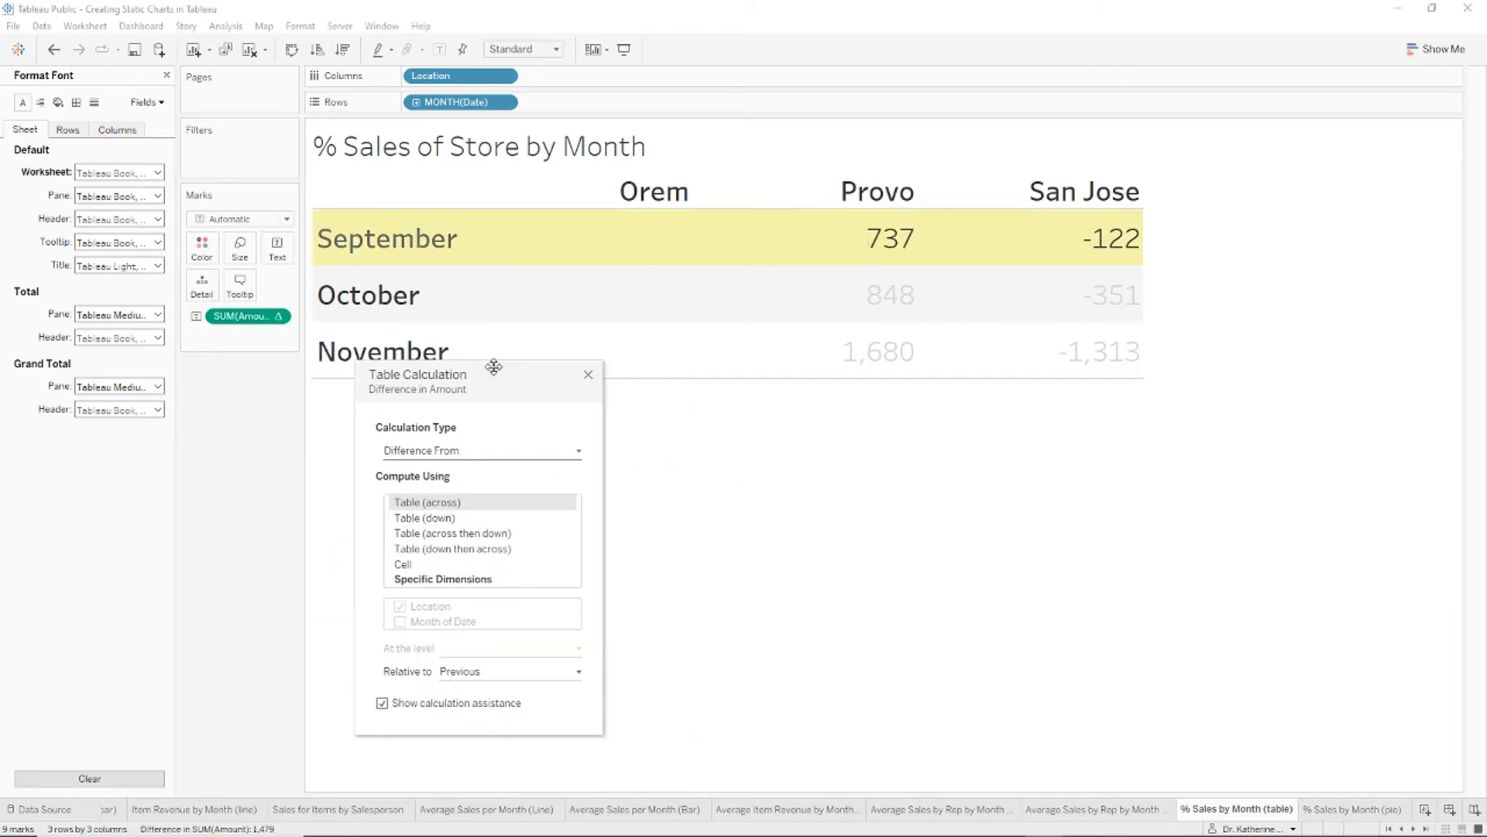
{"action": "left_click", "coordinate": [494, 456]}
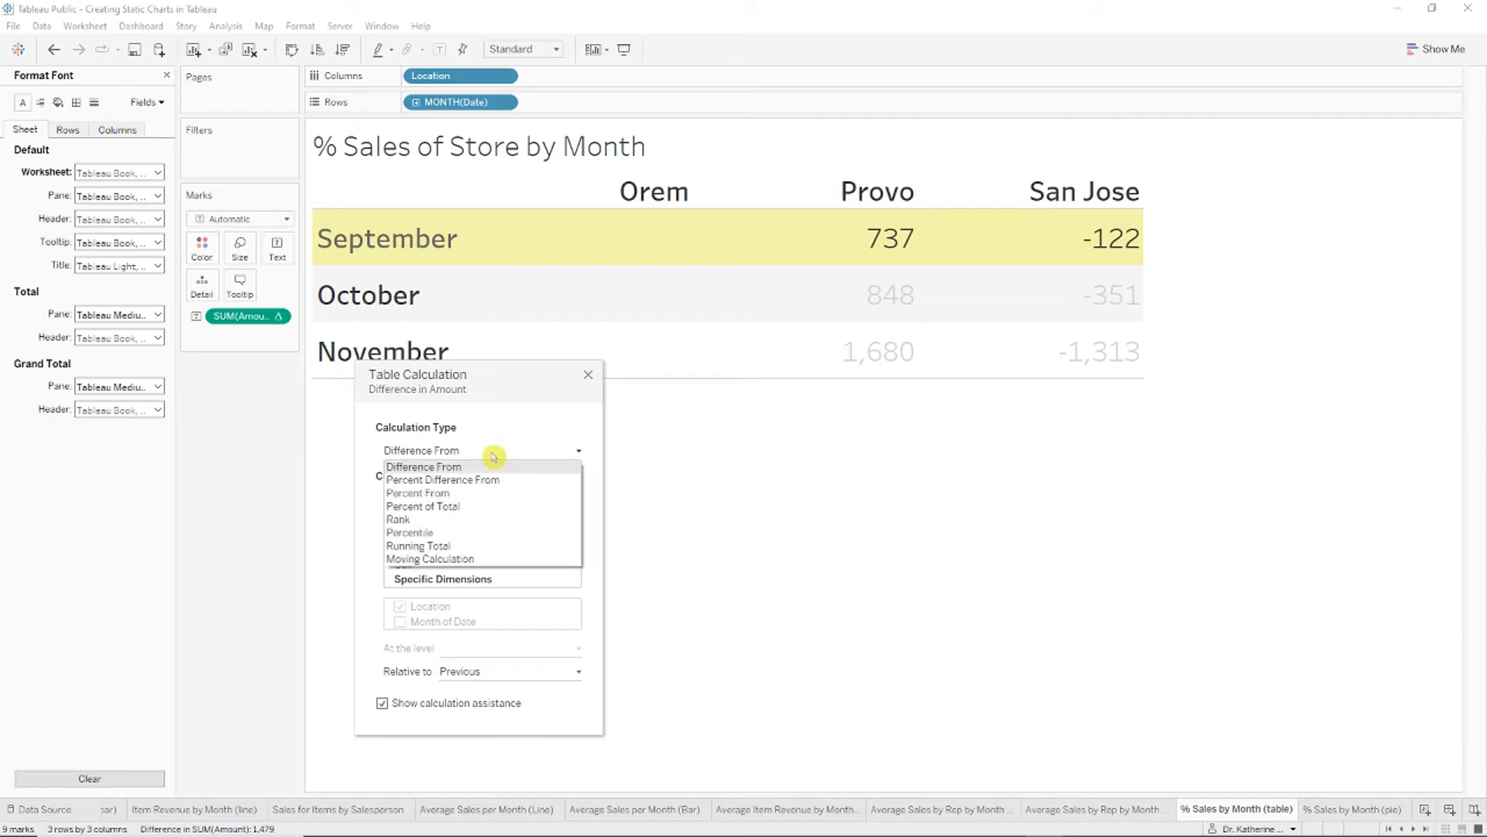
{"action": "left_click", "coordinate": [482, 506]}
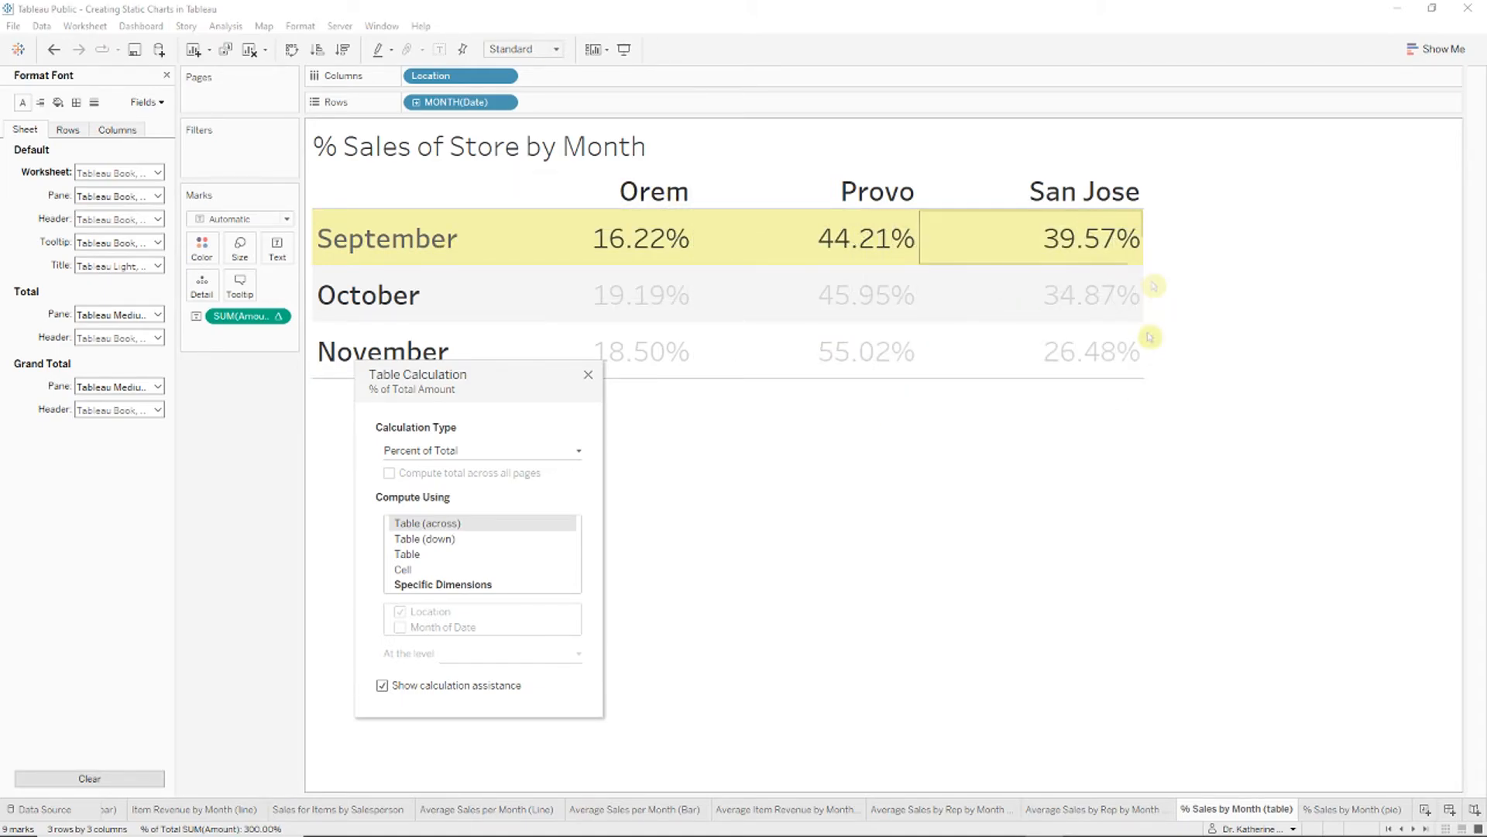
{"action": "left_click", "coordinate": [593, 373]}
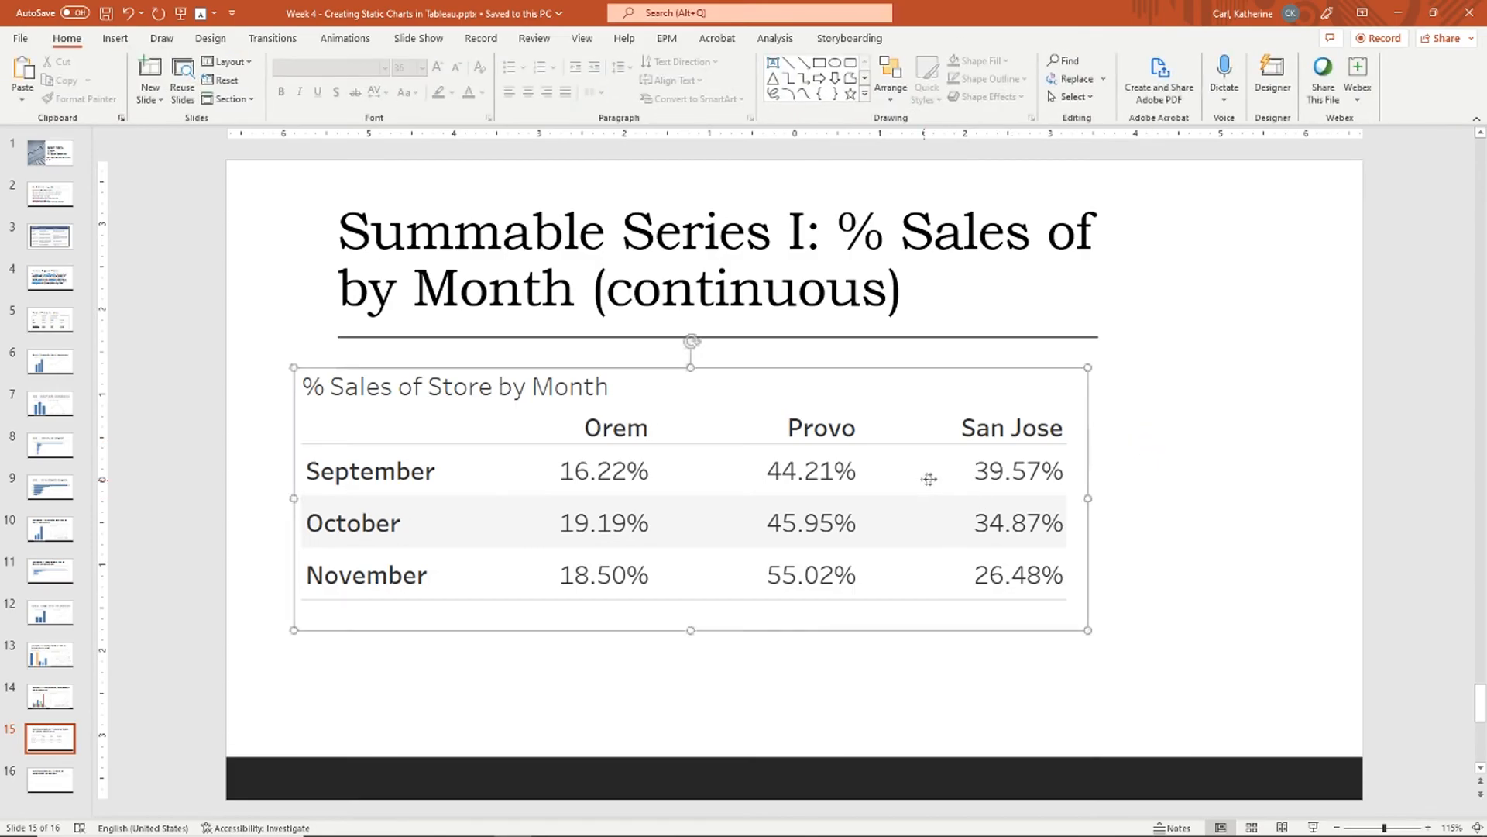
Step: Select and then deselect the pasted percent table picture on slide 15 to check its placement
{"action": "left_click", "coordinate": [952, 488]}
{"action": "left_click", "coordinate": [1167, 390]}
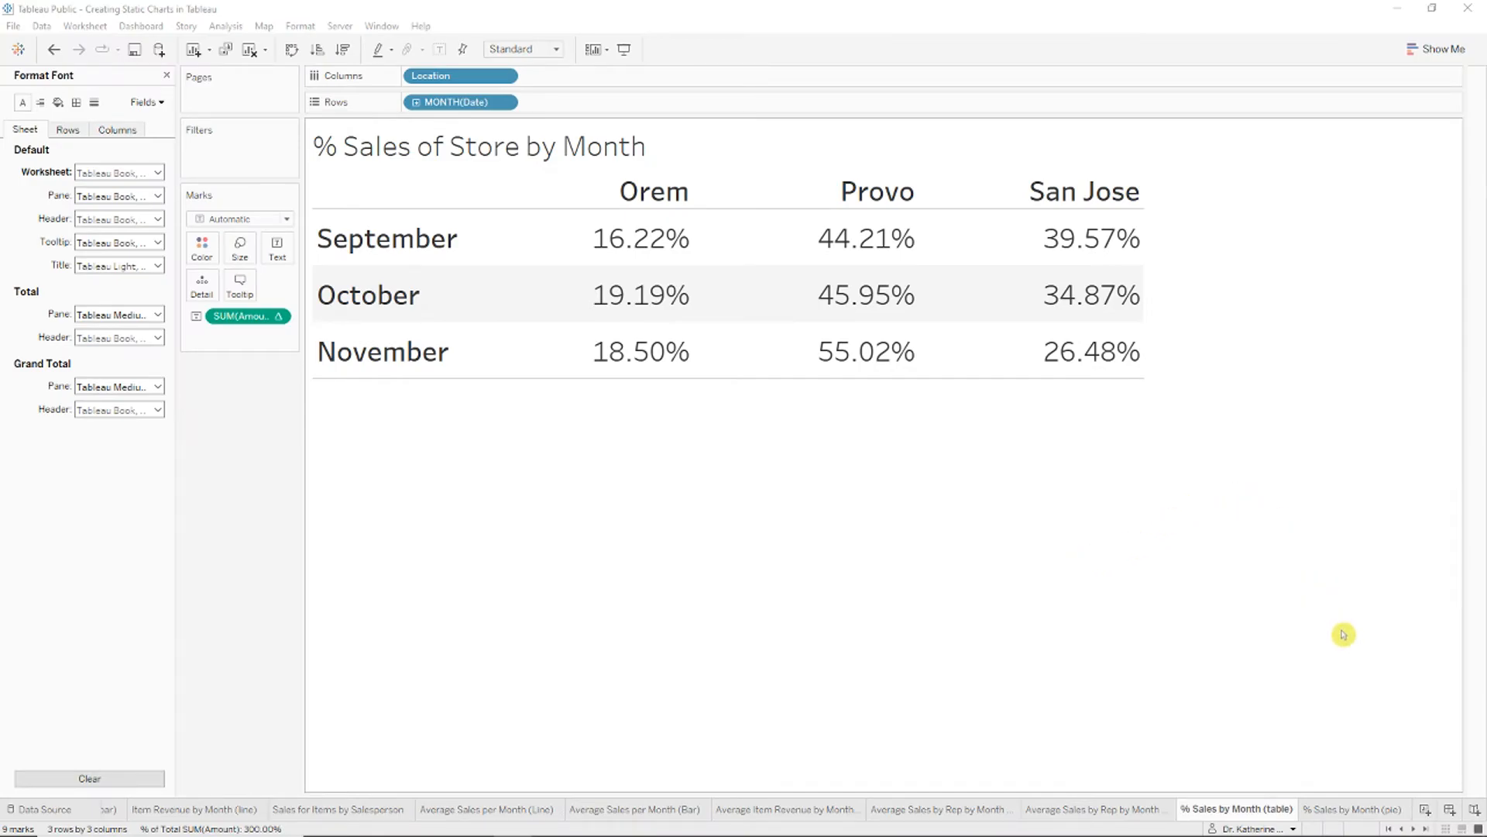
Step: On the % Sales by Month (pie) sheet, filter Date by month to keep only September
{"action": "left_click", "coordinate": [1384, 807]}
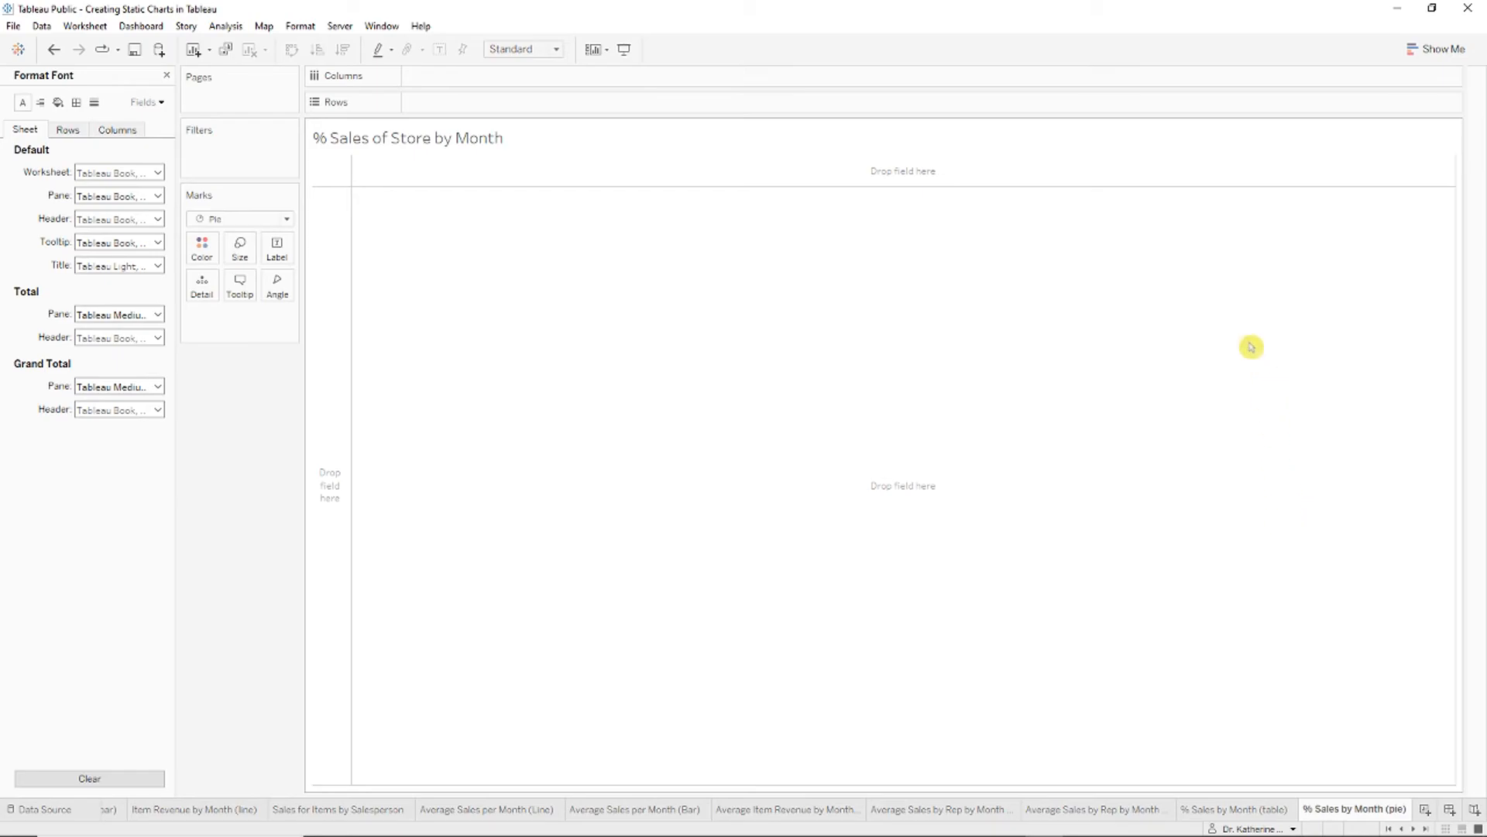
{"action": "left_click", "coordinate": [166, 75]}
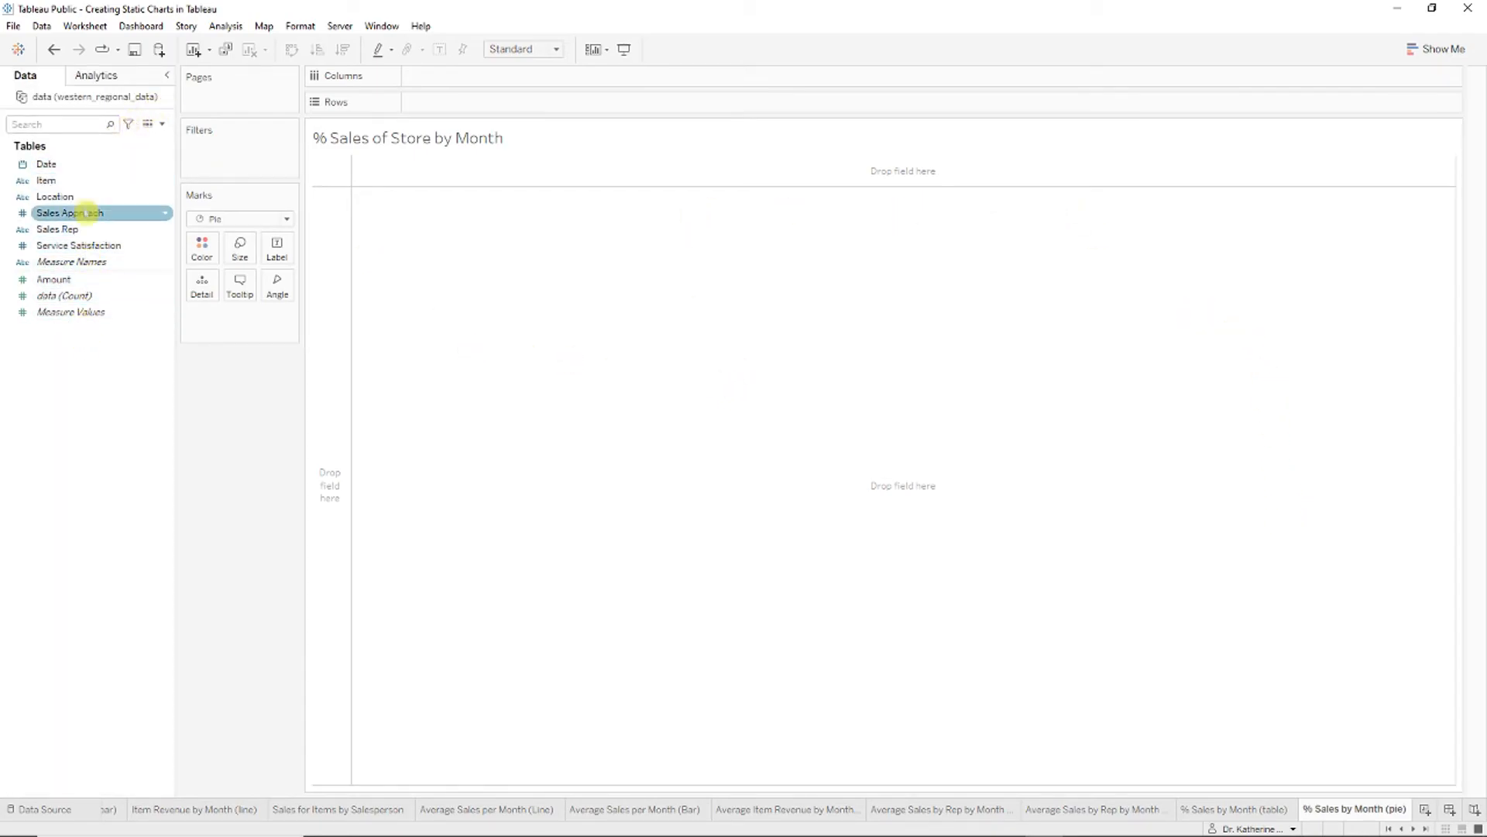
{"action": "left_click_drag", "start_coordinate": [81, 165], "coordinate": [207, 149]}
{"action": "left_click", "coordinate": [674, 359]}
{"action": "left_click", "coordinate": [769, 572]}
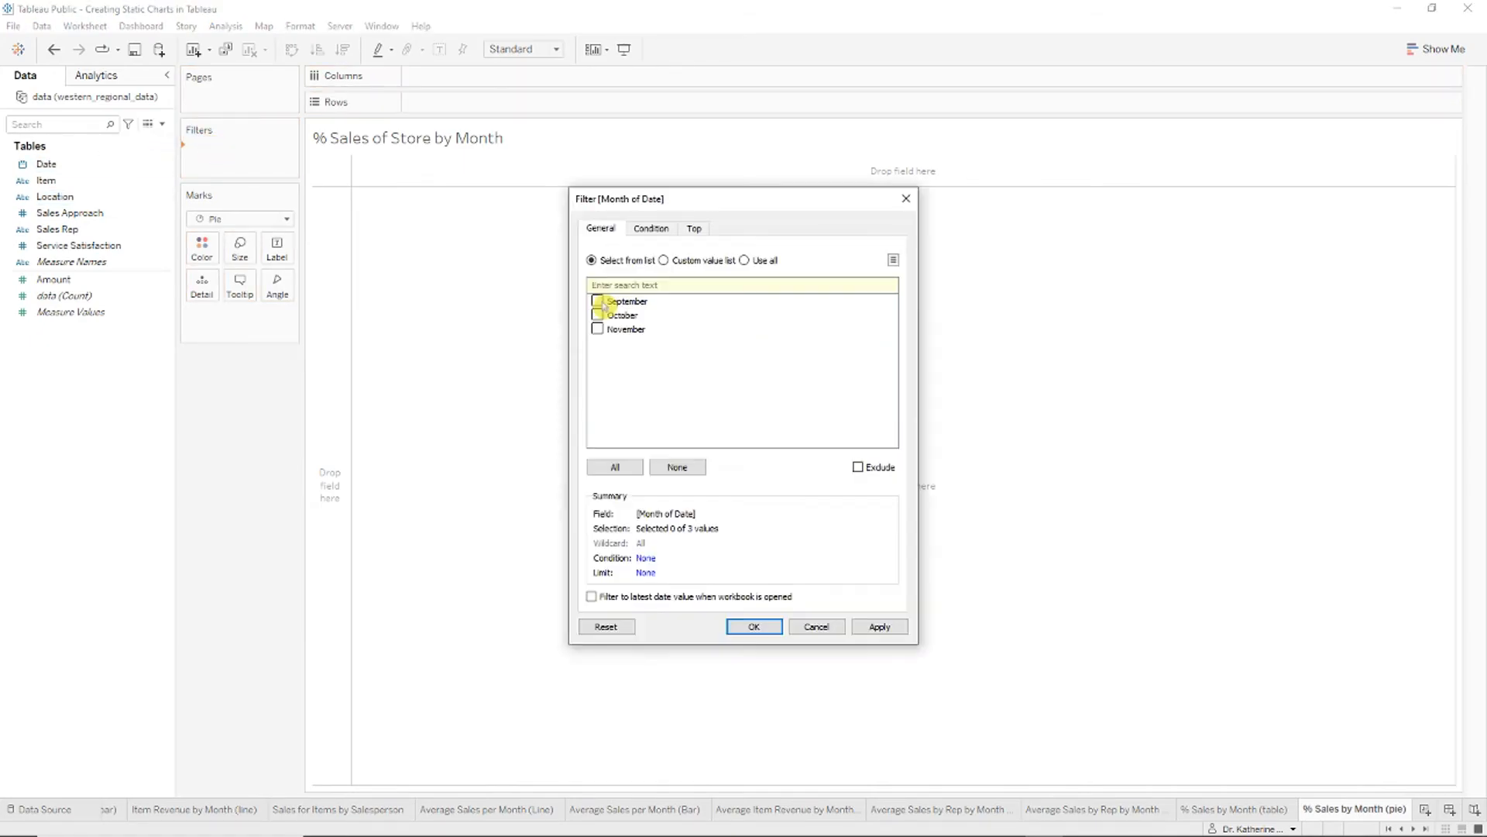
{"action": "left_click", "coordinate": [775, 628]}
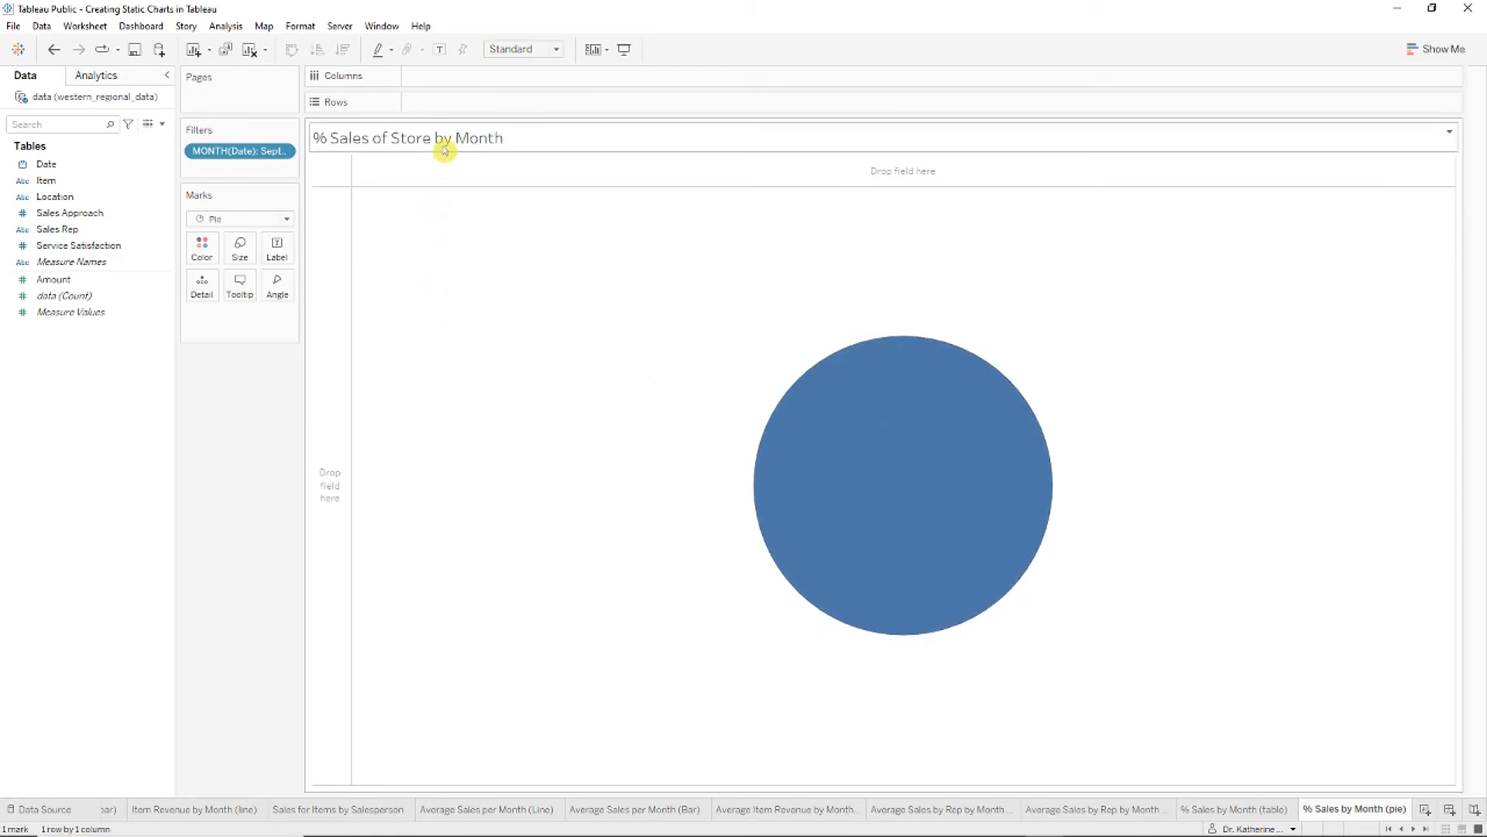
Step: Colour and label the pie slices by Location
{"action": "left_click", "coordinate": [83, 197]}
{"action": "left_click_drag", "start_coordinate": [83, 197], "coordinate": [200, 243]}
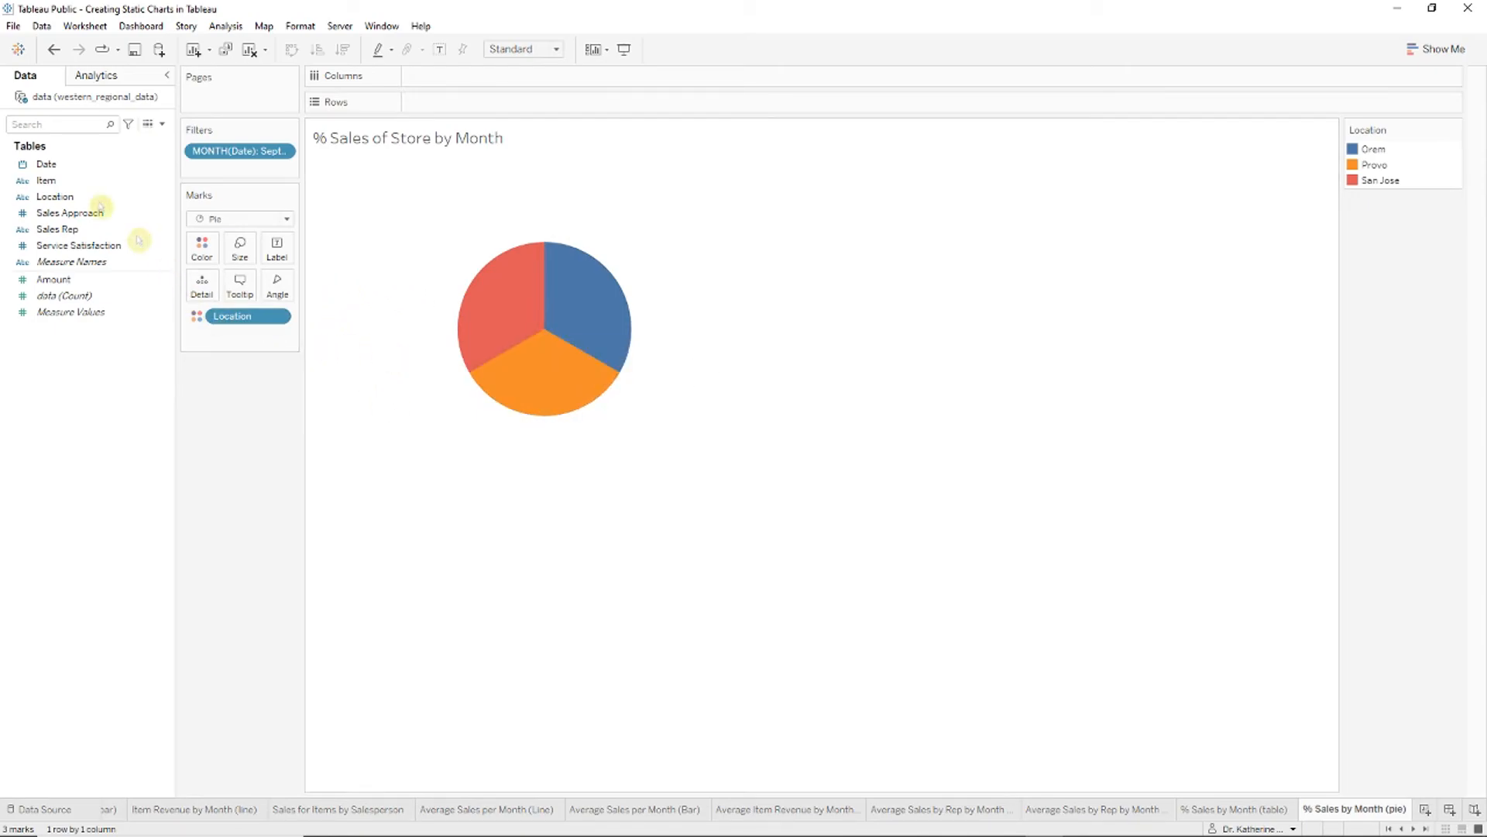
{"action": "left_click_drag", "start_coordinate": [56, 196], "coordinate": [282, 254]}
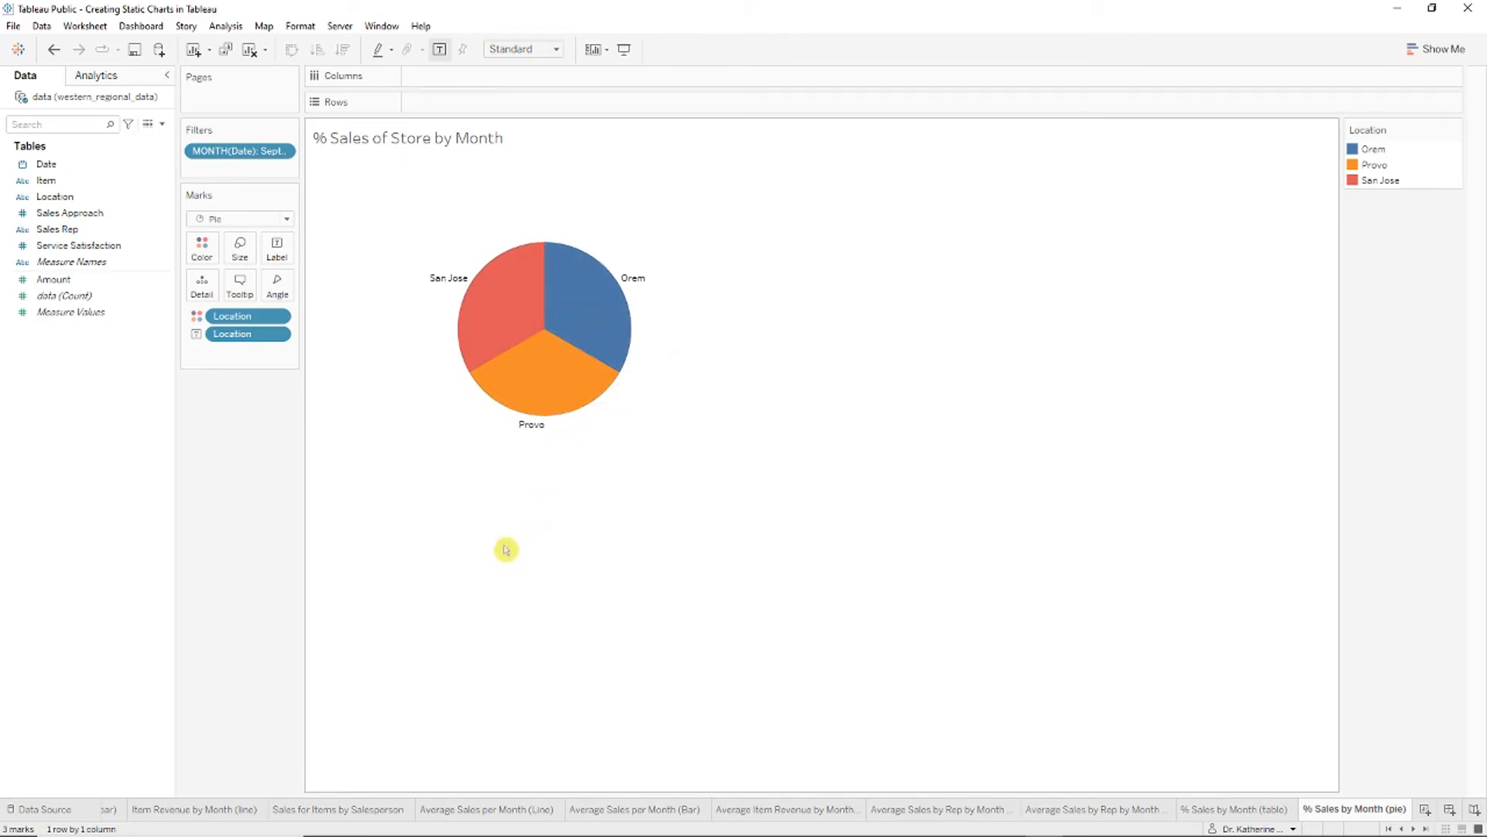
Step: Size each slice's angle by Amount, keeping the Pie mark type
{"action": "left_click", "coordinate": [151, 280]}
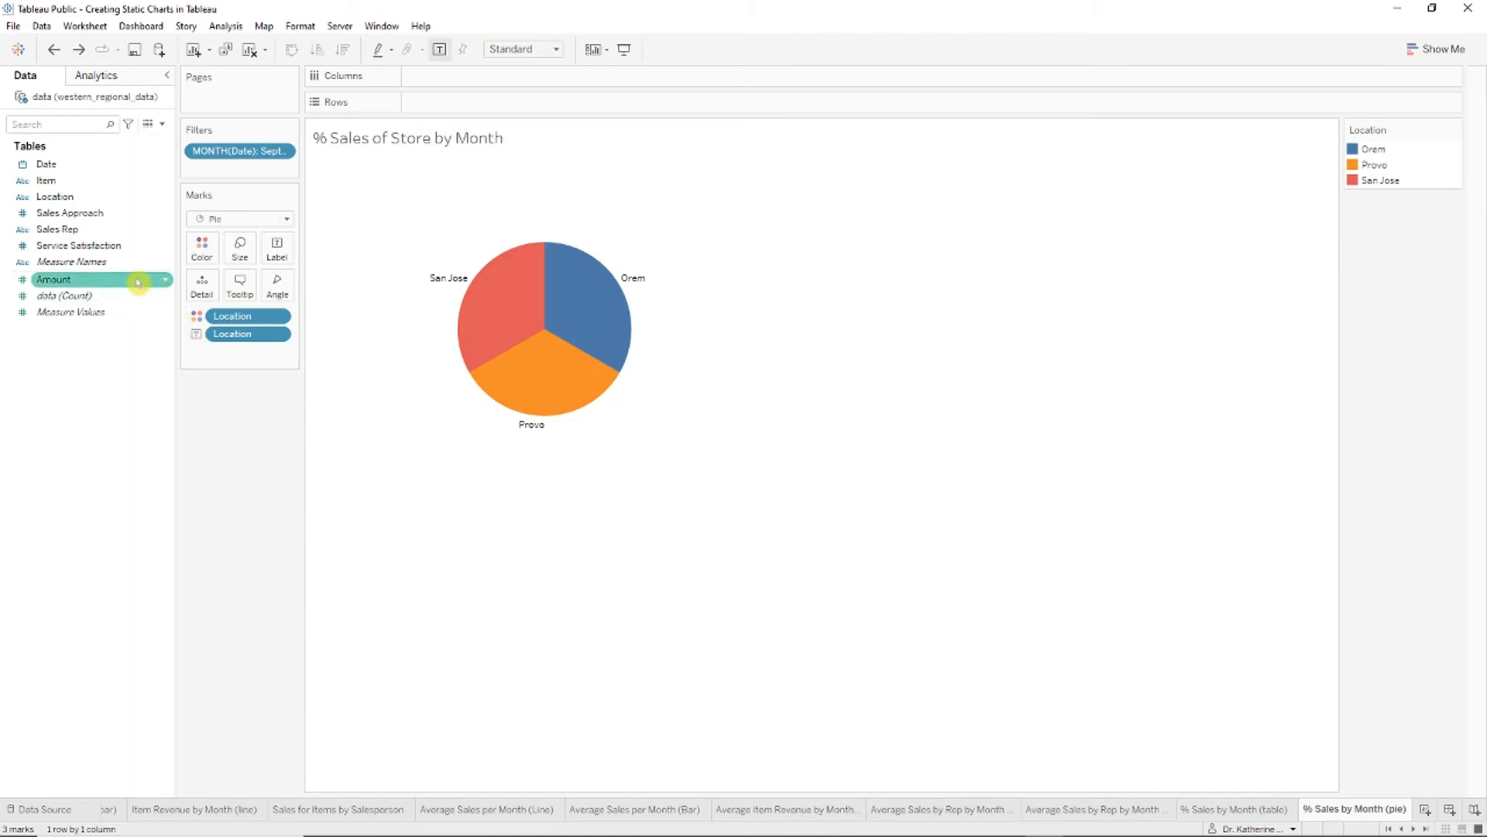
{"action": "left_click_drag", "start_coordinate": [115, 290], "coordinate": [202, 285]}
{"action": "left_click_drag", "start_coordinate": [277, 293], "coordinate": [285, 296]}
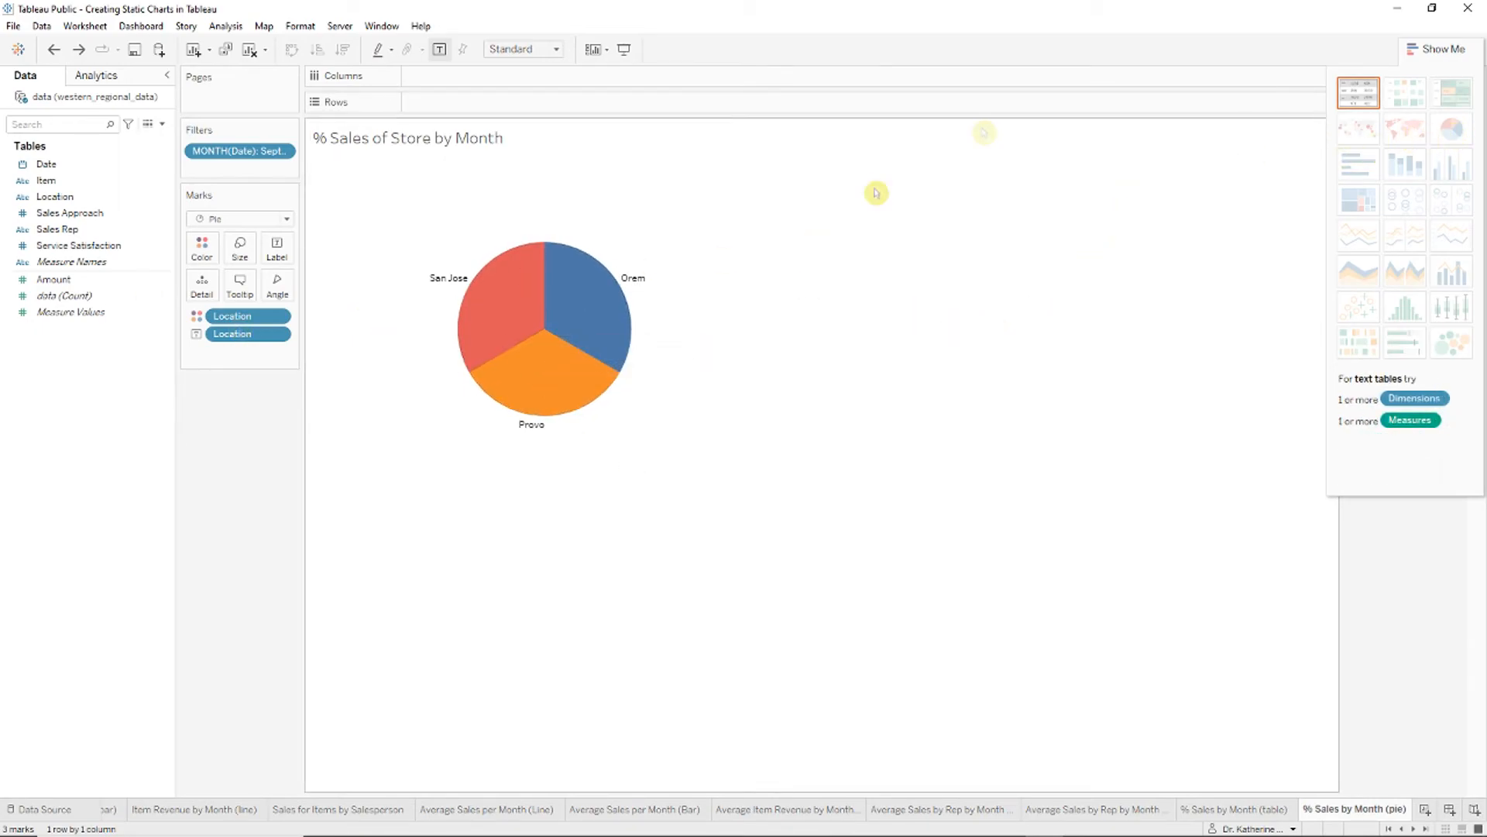
{"action": "left_click", "coordinate": [1426, 43]}
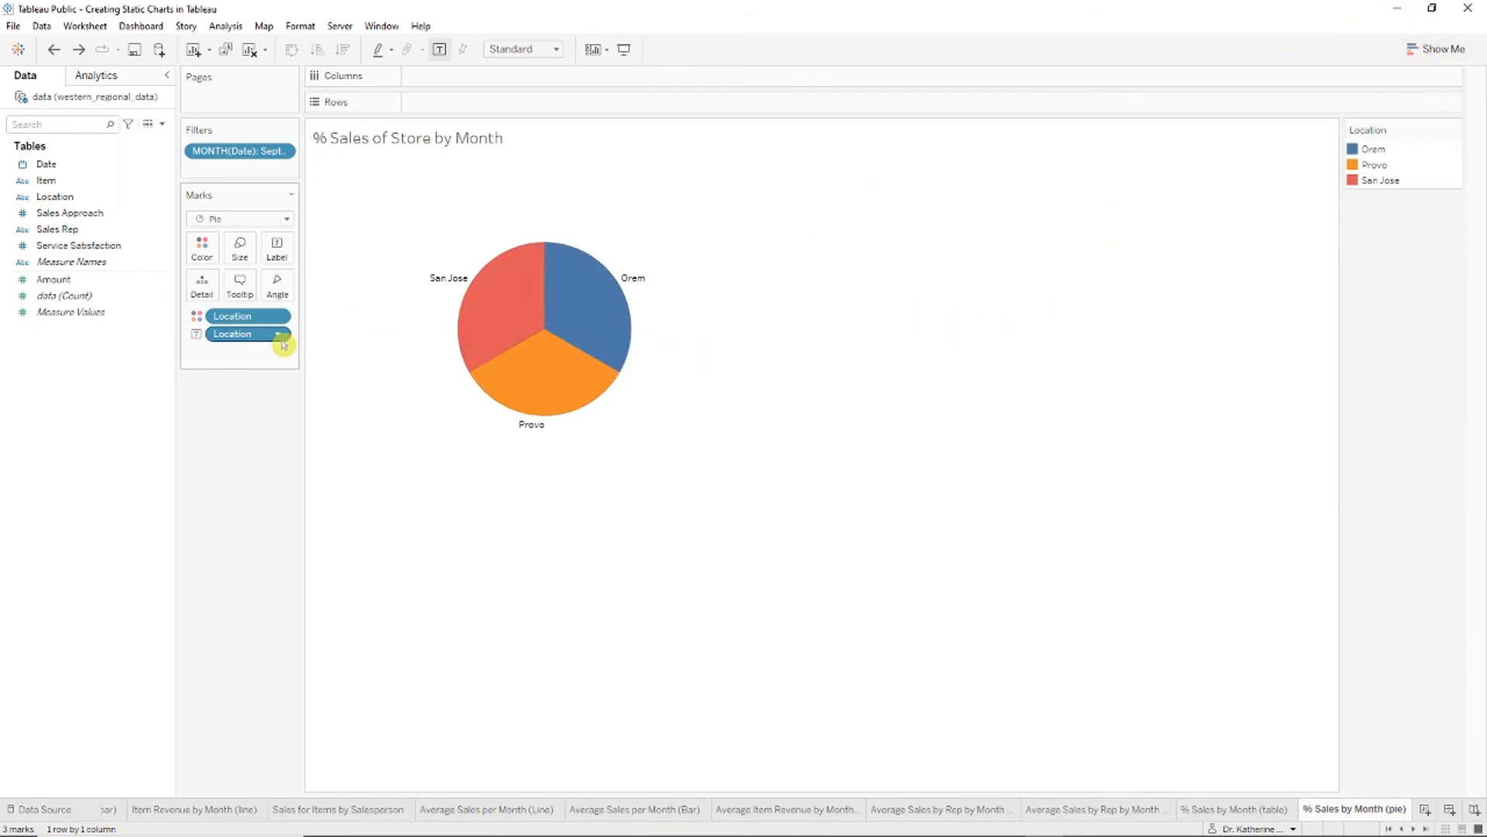
{"action": "left_click", "coordinate": [285, 226]}
{"action": "left_click", "coordinate": [285, 226]}
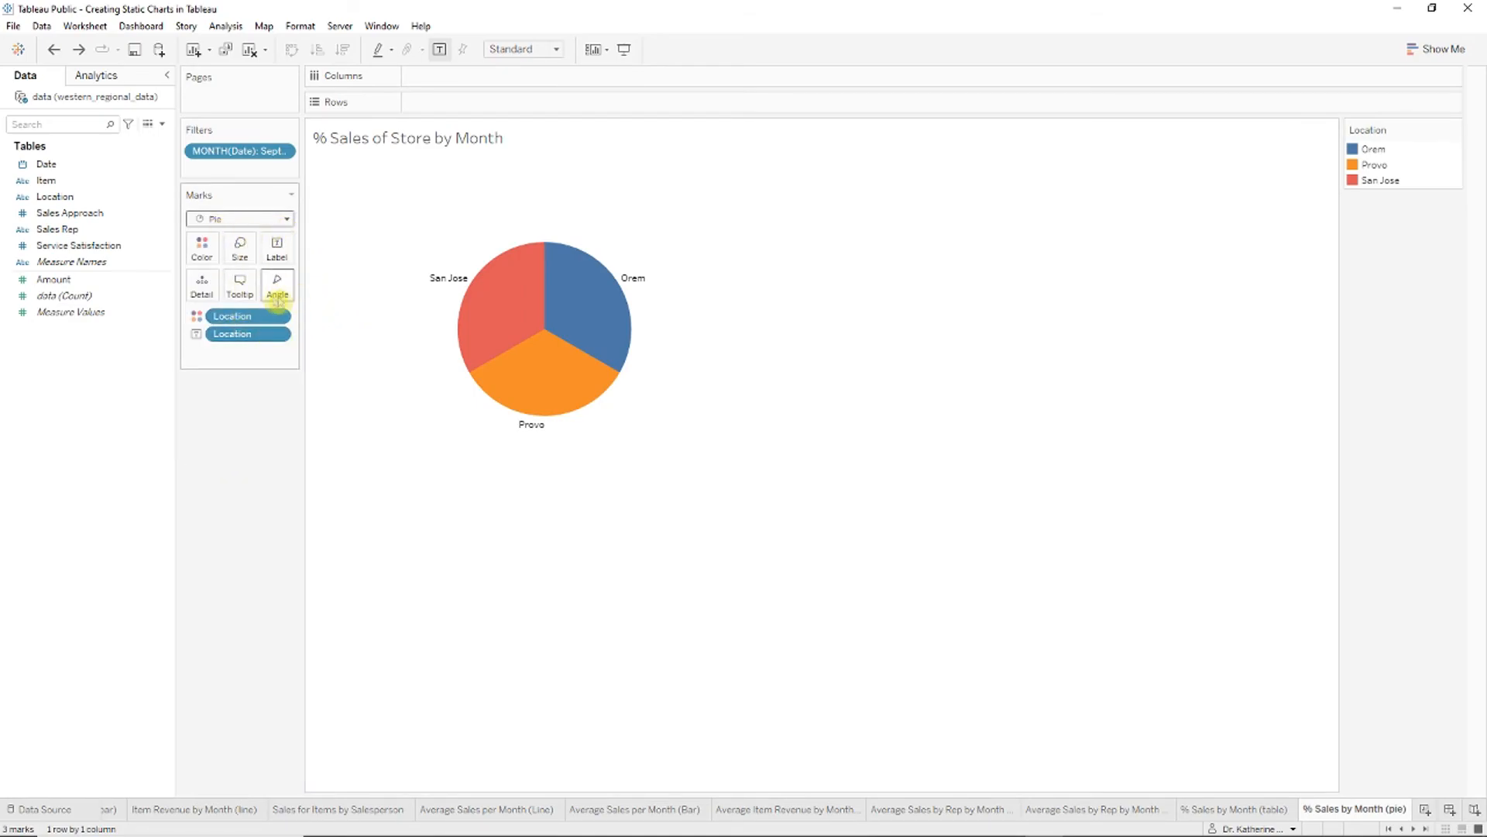
{"action": "left_click", "coordinate": [63, 285]}
{"action": "left_click_drag", "start_coordinate": [61, 287], "coordinate": [286, 295]}
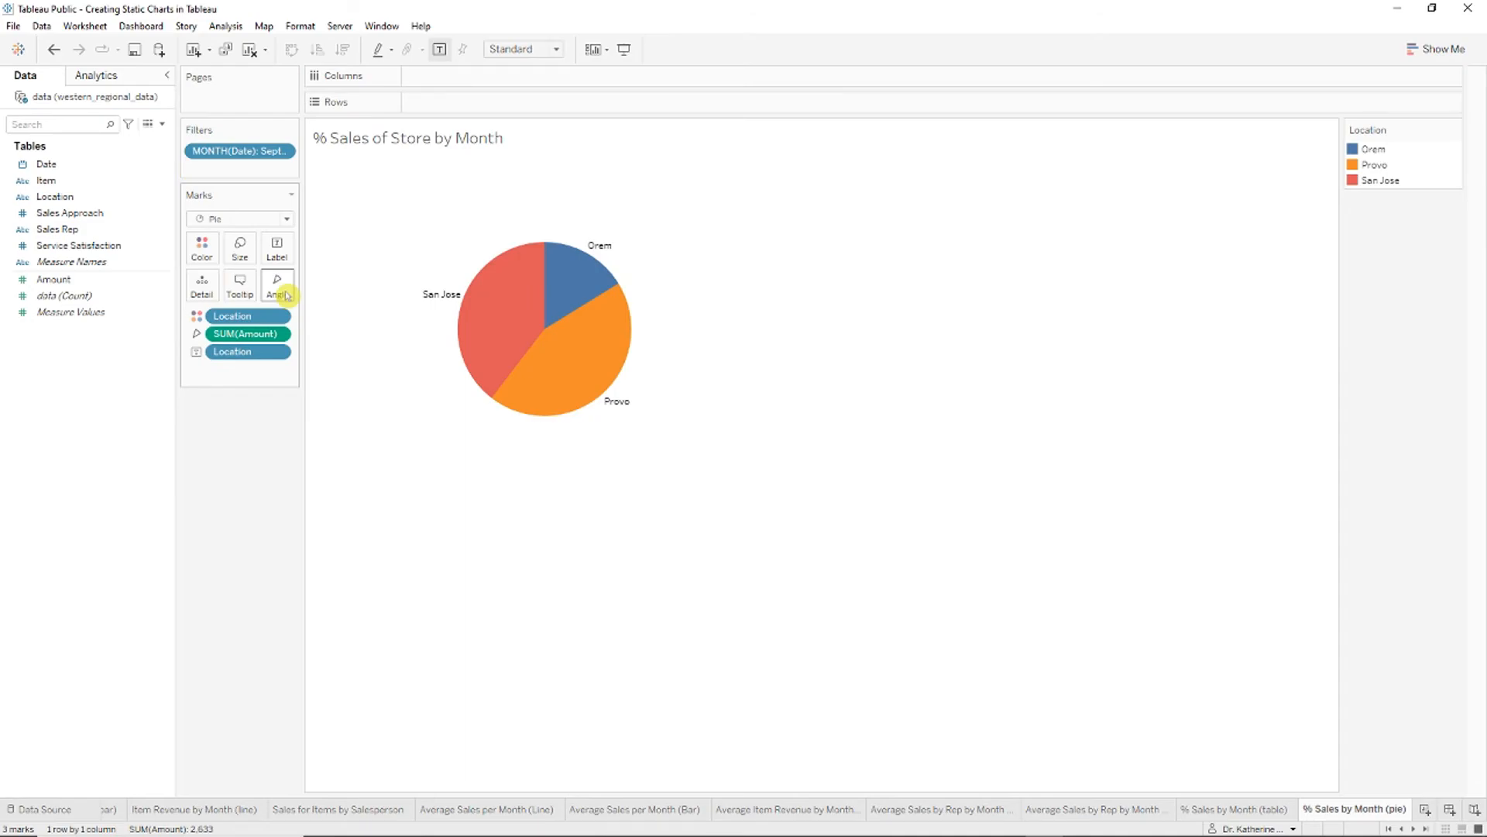
Step: Enlarge the chart's label text and add Amount to each slice's label
{"action": "mouse_move", "coordinate": [472, 322]}
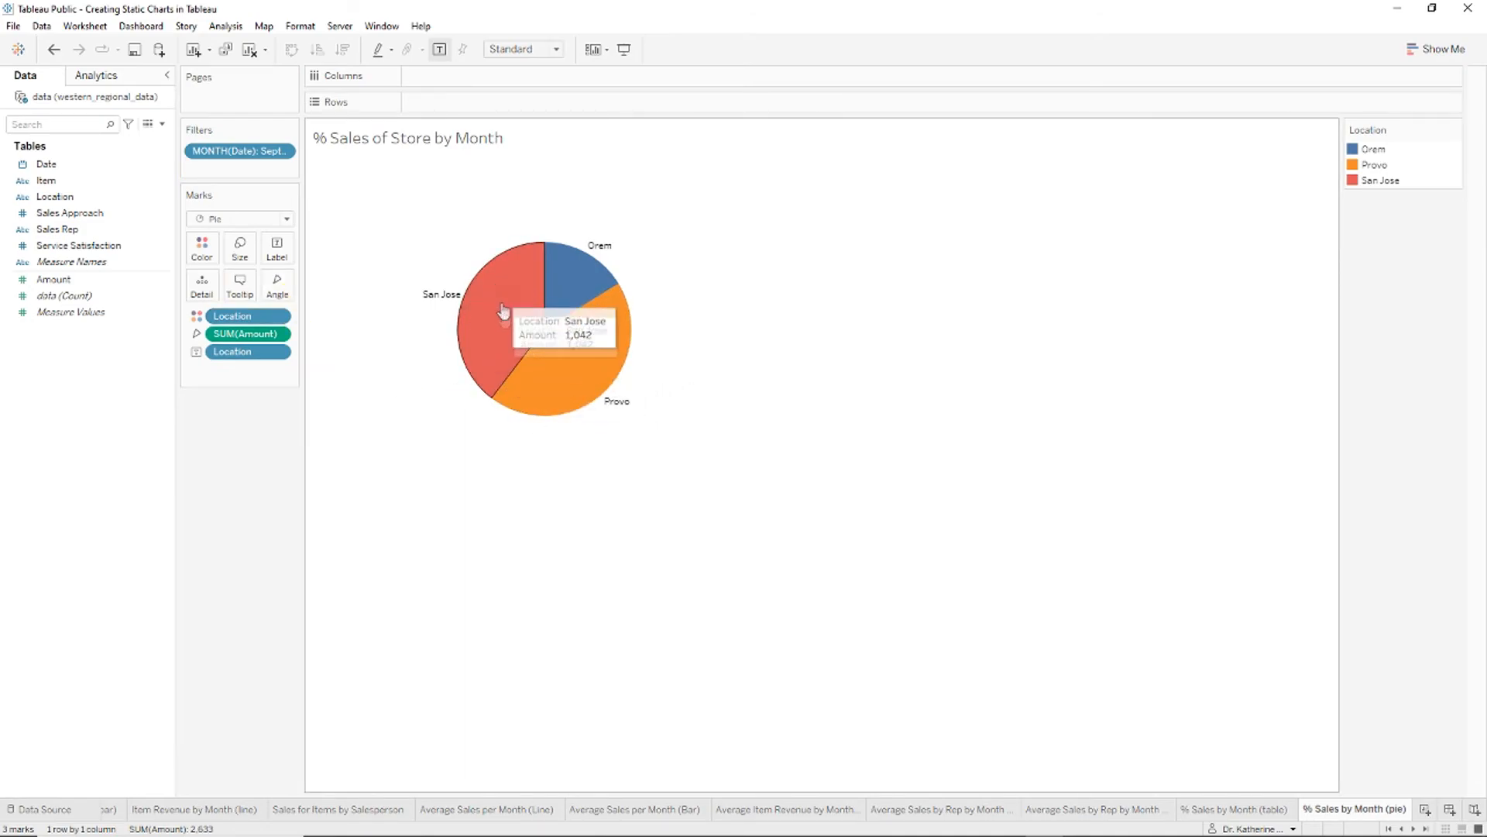
{"action": "mouse_move", "coordinate": [544, 361]}
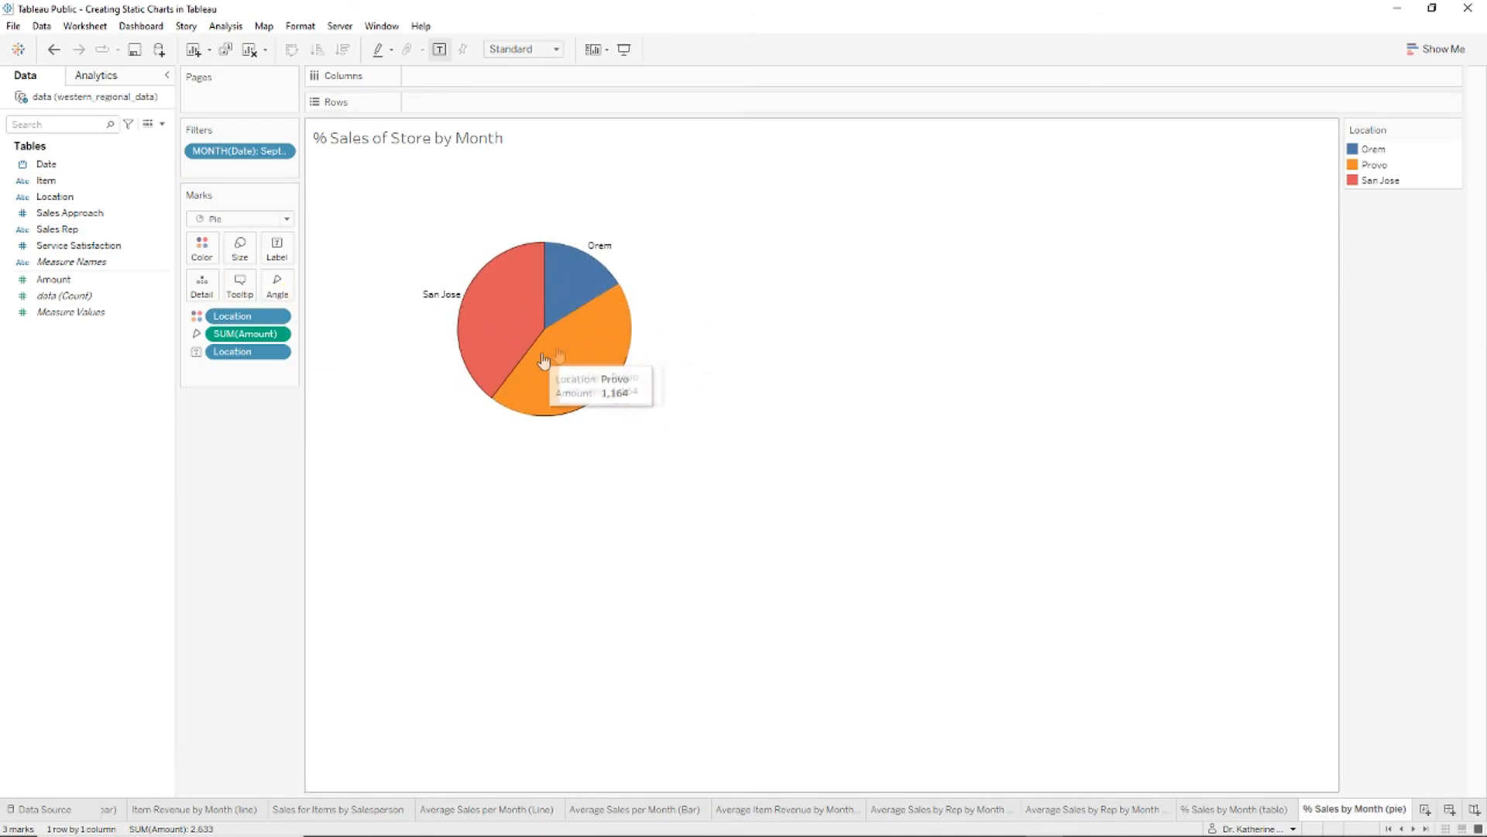
{"action": "right_click", "coordinate": [598, 248]}
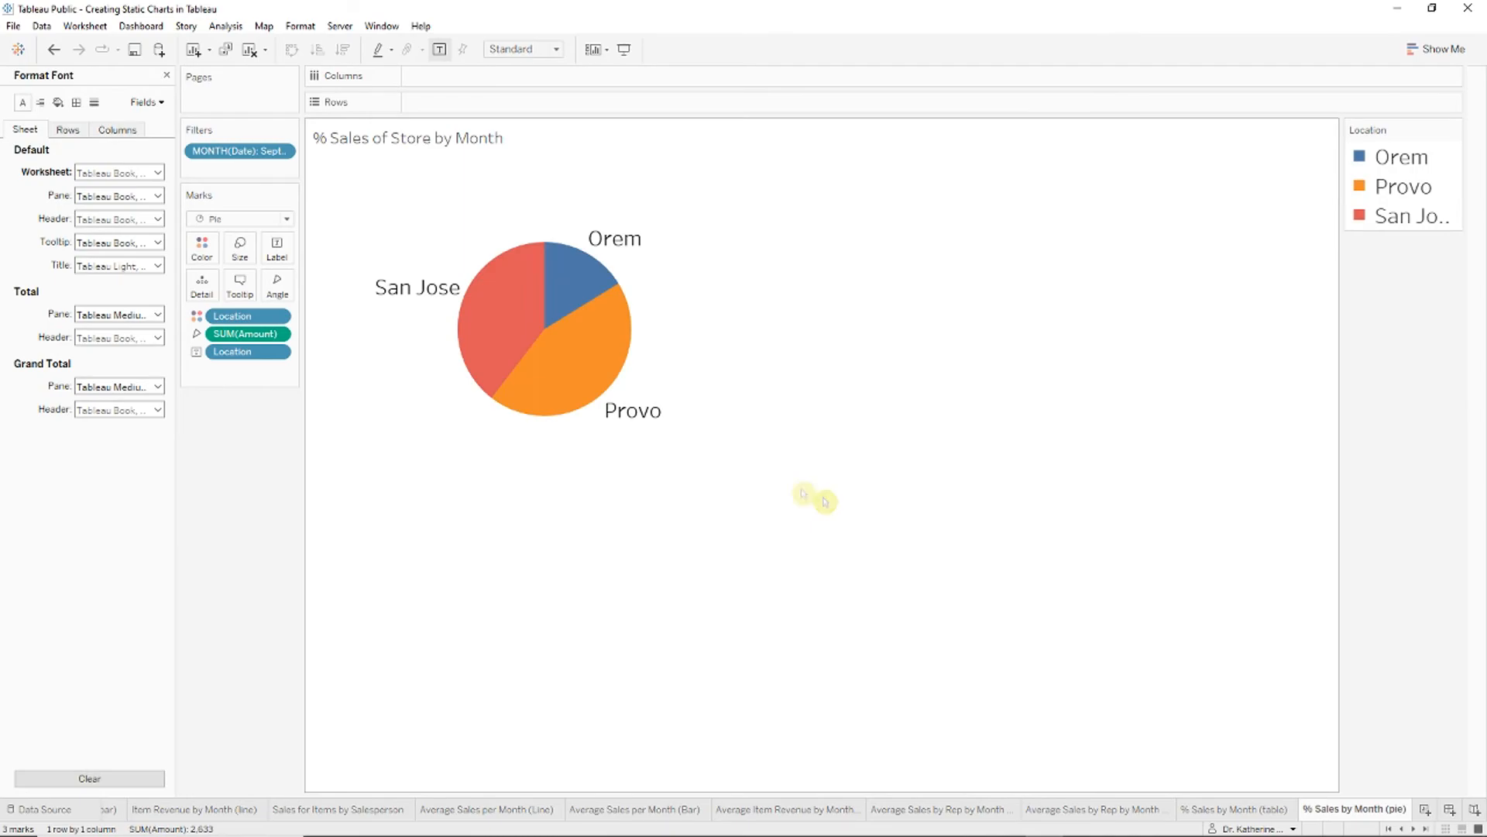
{"action": "left_click", "coordinate": [170, 78]}
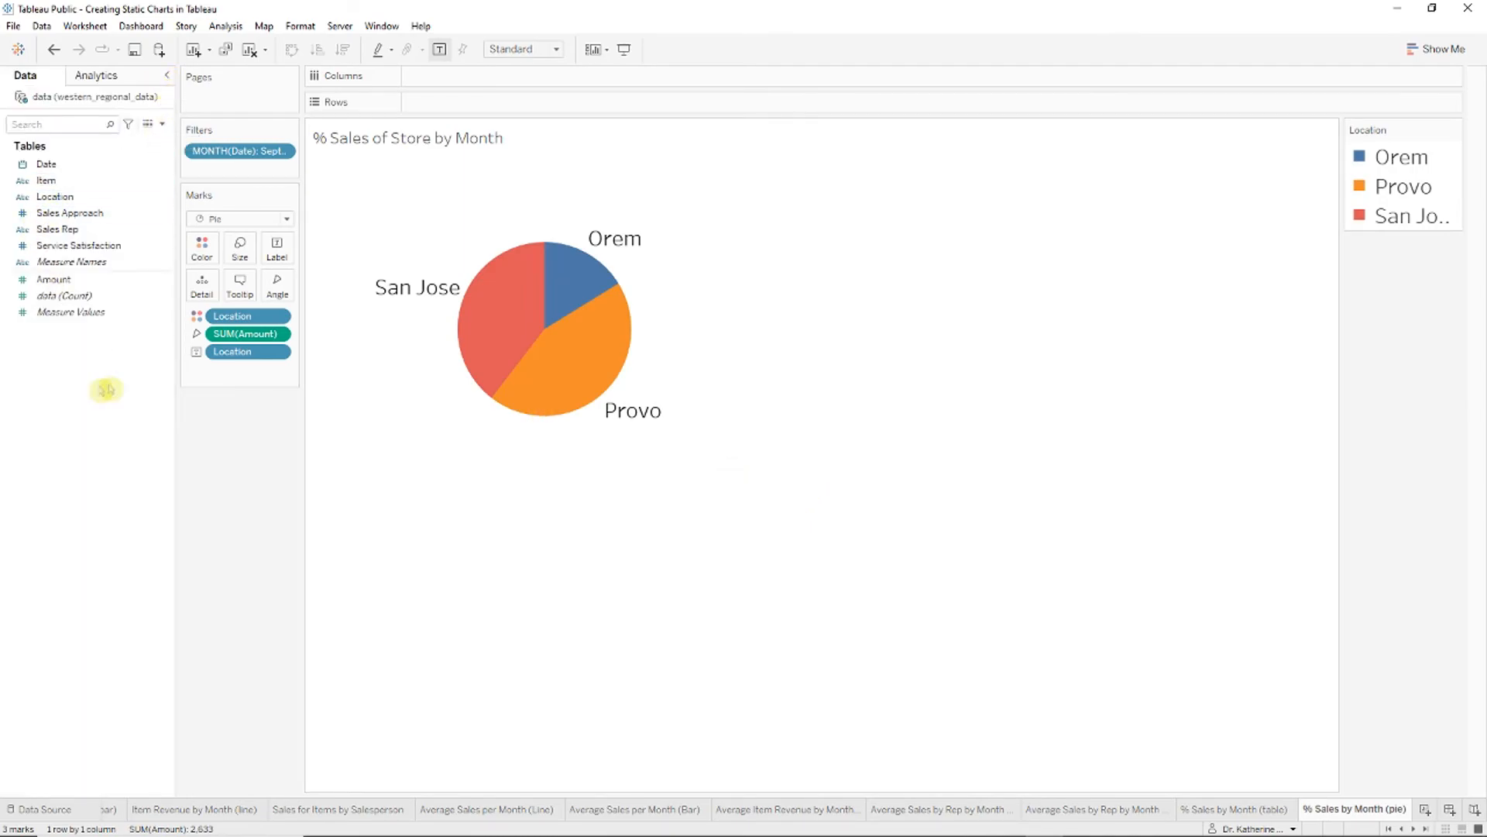
{"action": "left_click_drag", "start_coordinate": [53, 279], "coordinate": [278, 256]}
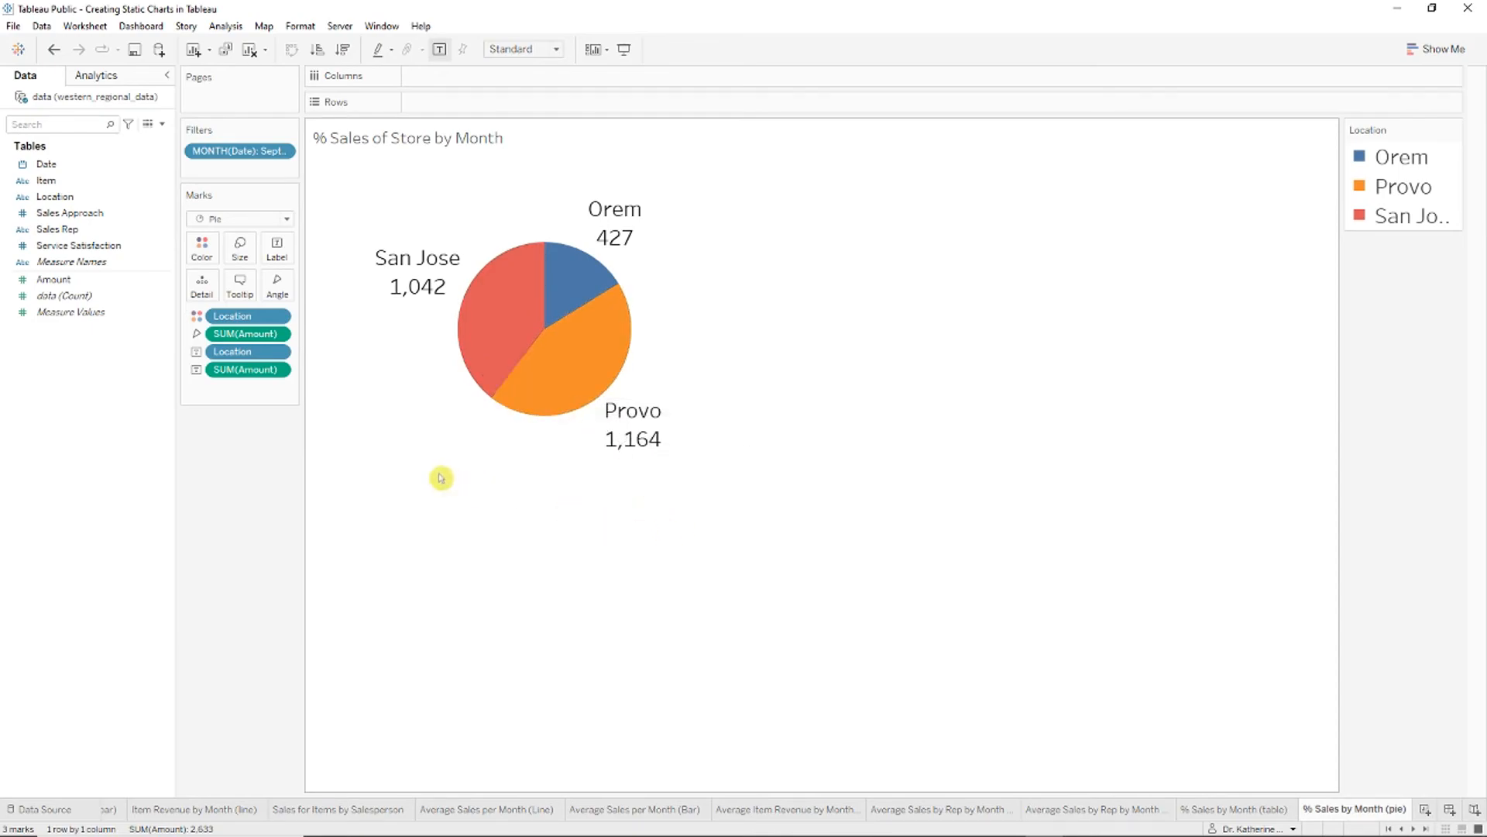
{"action": "left_click", "coordinate": [645, 461]}
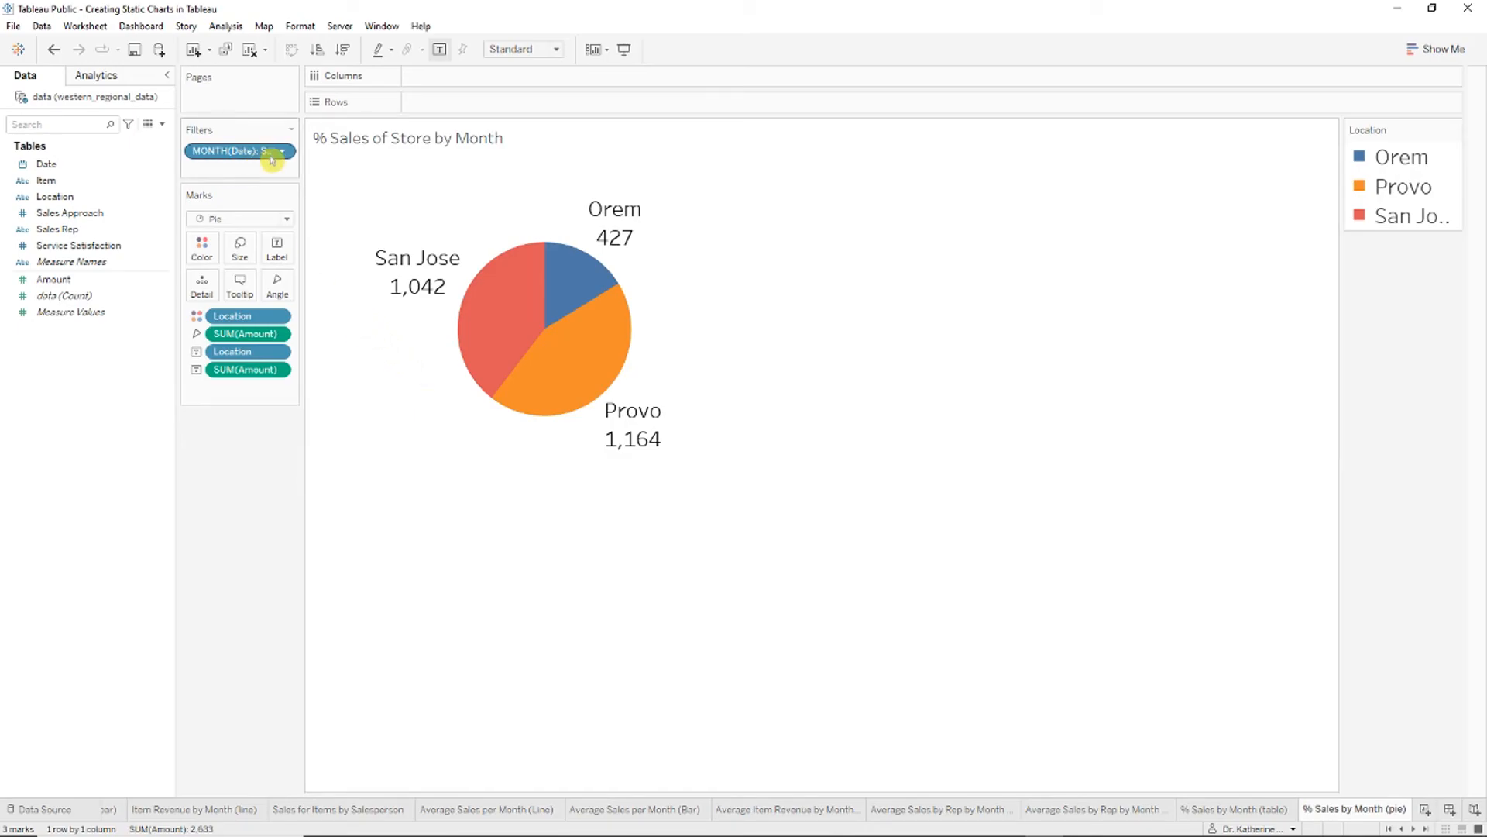
Step: Retitle the pie '% Sales of each Store in September' in a larger font
{"action": "right_click", "coordinate": [382, 137]}
{"action": "left_click", "coordinate": [454, 146]}
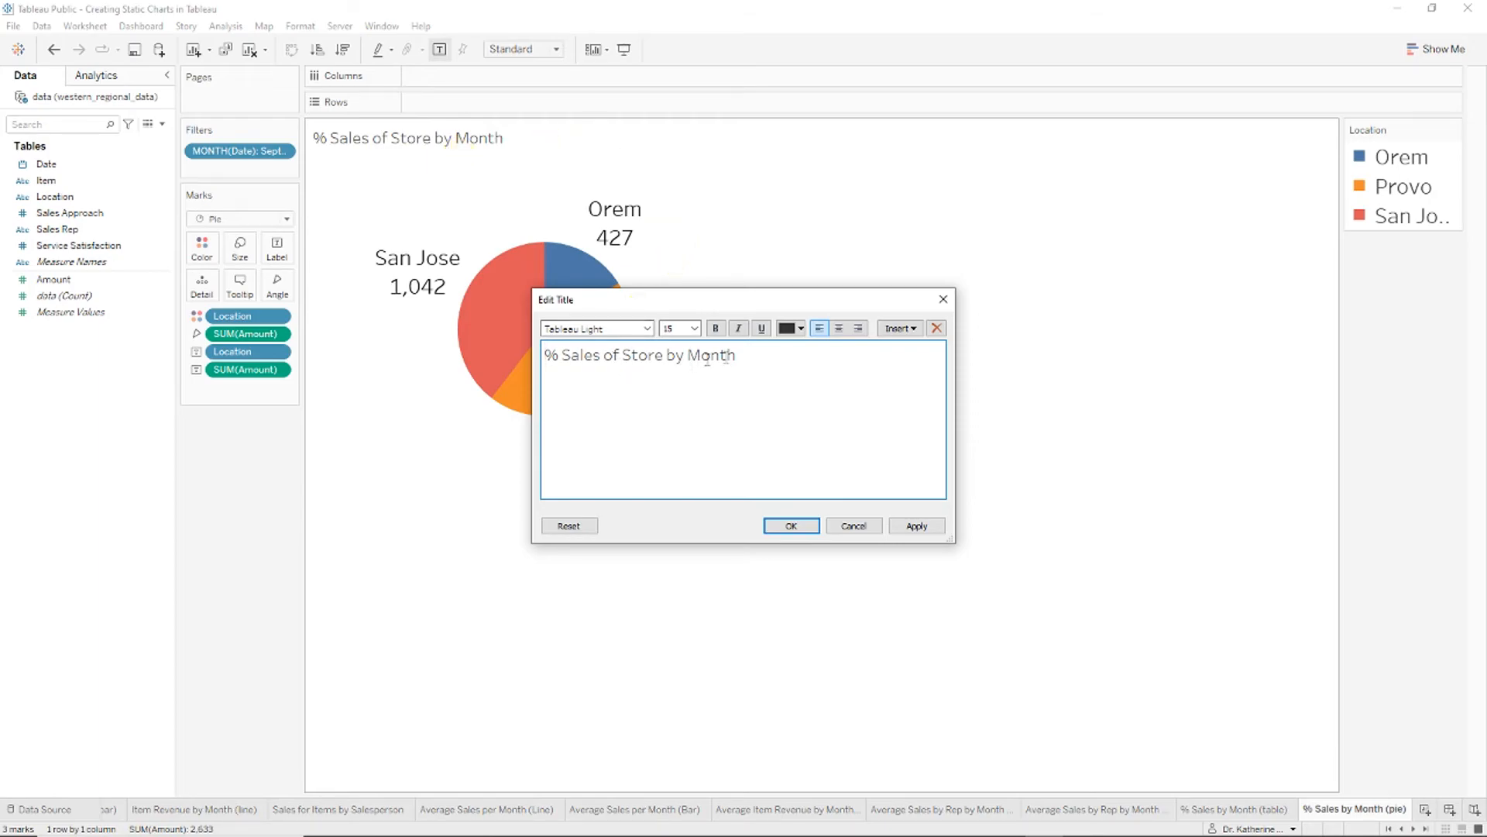
{"action": "left_click_drag", "start_coordinate": [756, 358], "coordinate": [656, 358]}
{"action": "key", "text": "BackSpace"}
{"action": "key", "text": "BackSpace"}
{"action": "key", "text": "BackSpace"}
{"action": "key", "text": "BackSpace"}
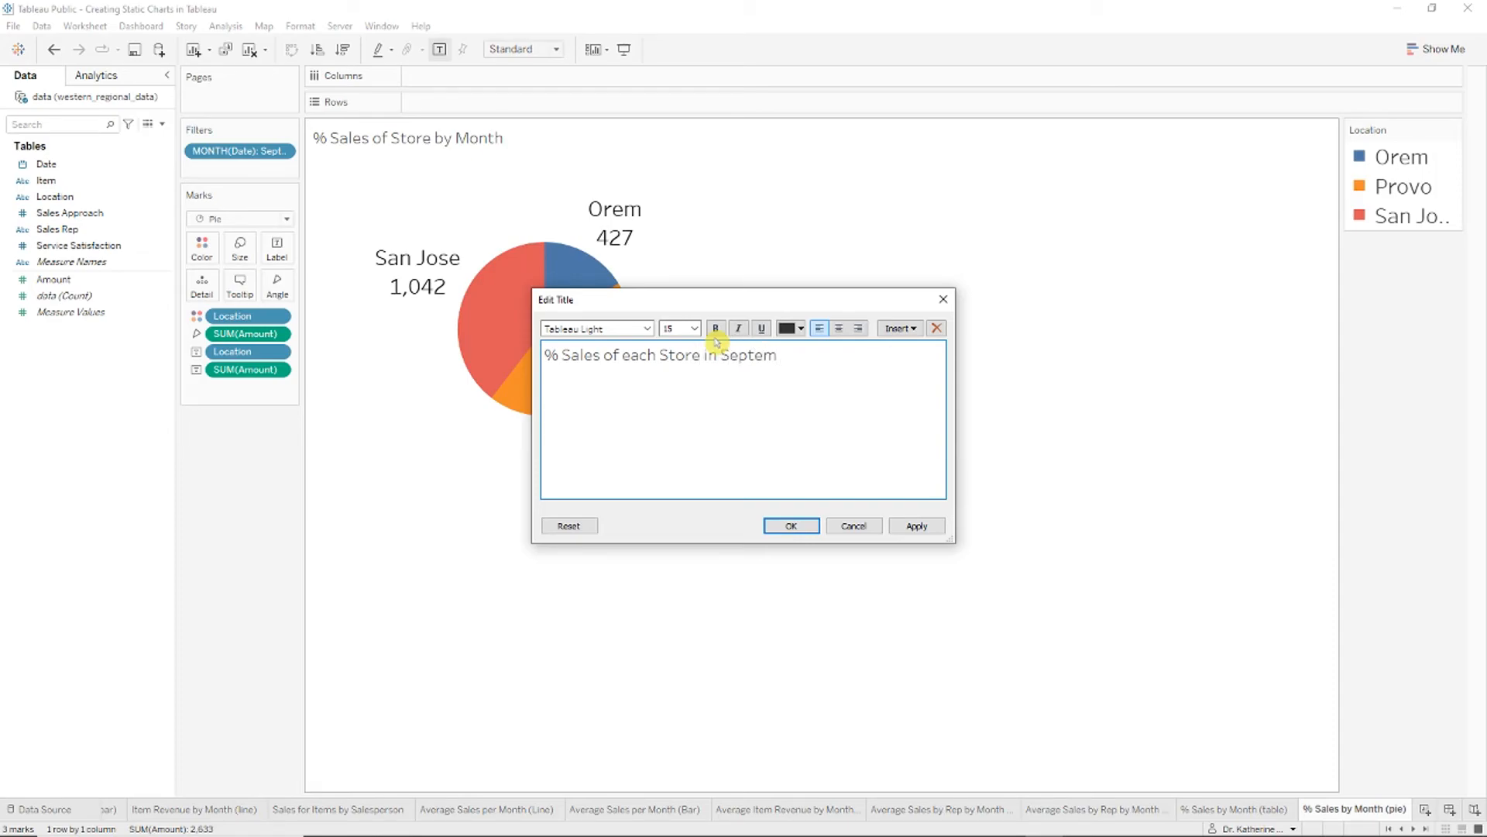
{"action": "triple_click", "coordinate": [637, 346]}
{"action": "left_click", "coordinate": [694, 329]}
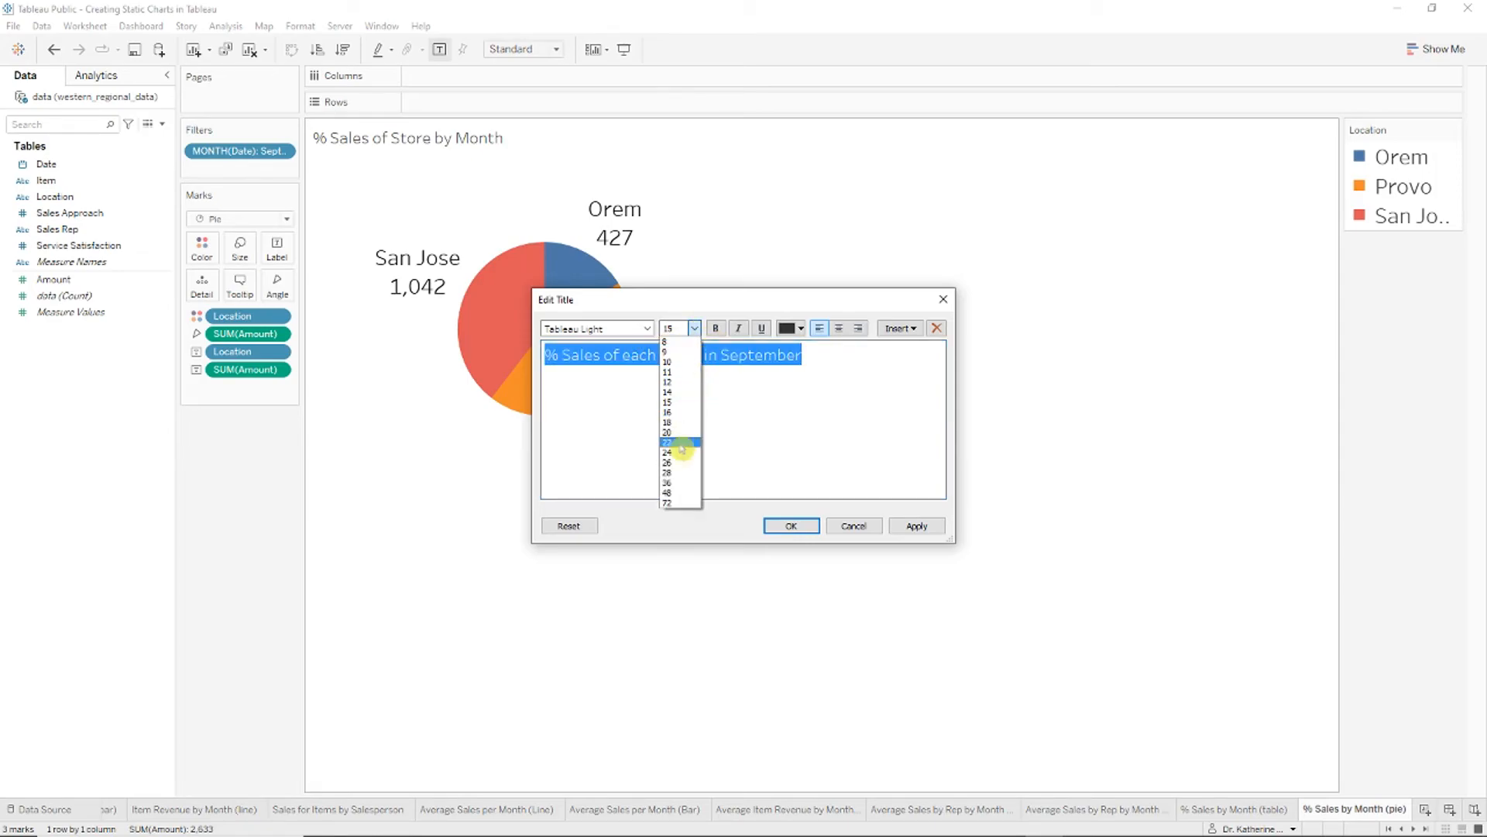
{"action": "left_click", "coordinate": [681, 447]}
{"action": "left_click", "coordinate": [798, 525]}
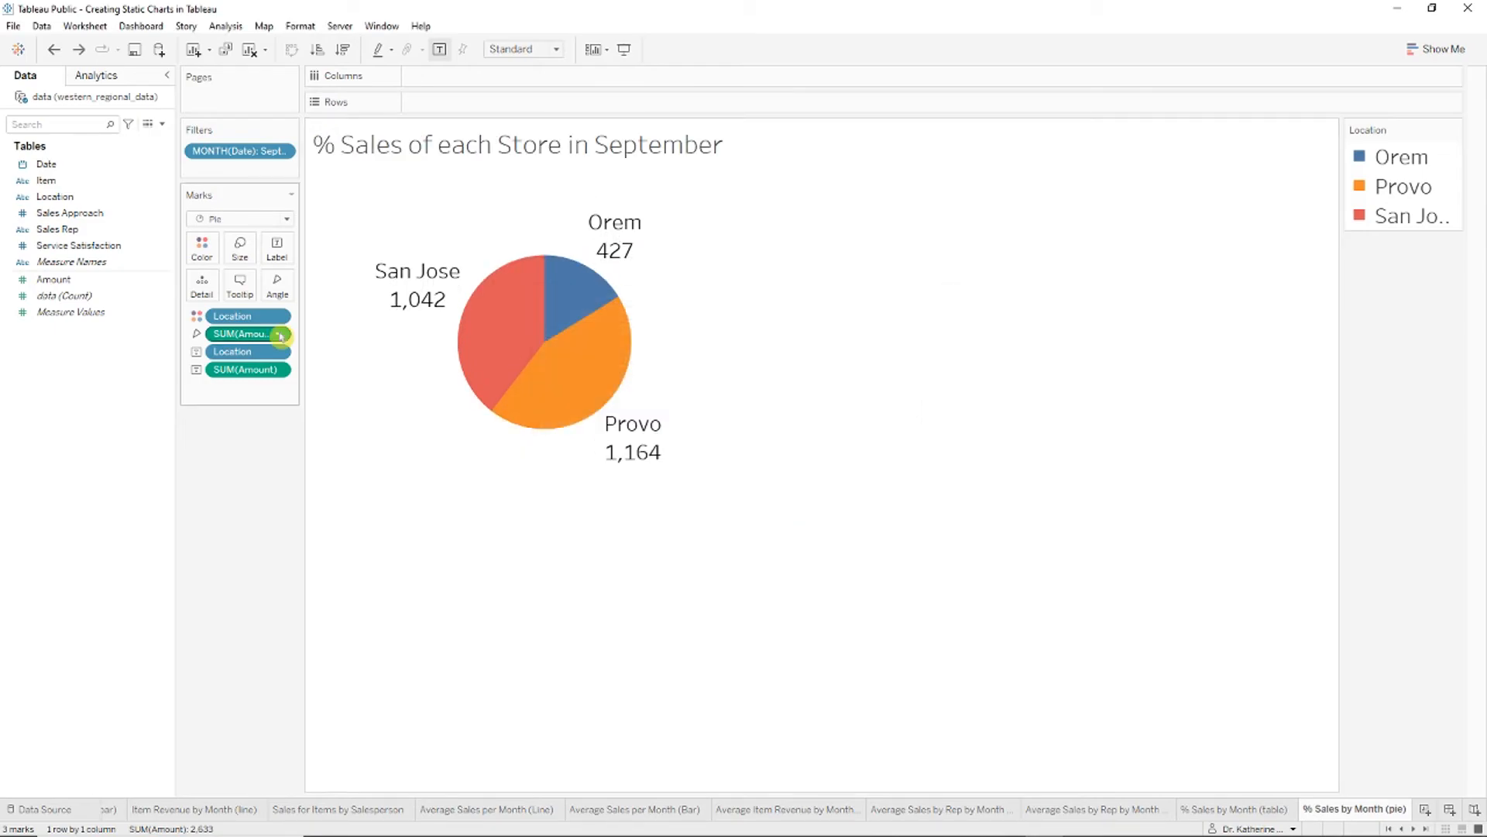
Step: Show both the slice angles and labels as Percent of Total, then return to the table sheet
{"action": "left_click", "coordinate": [280, 335]}
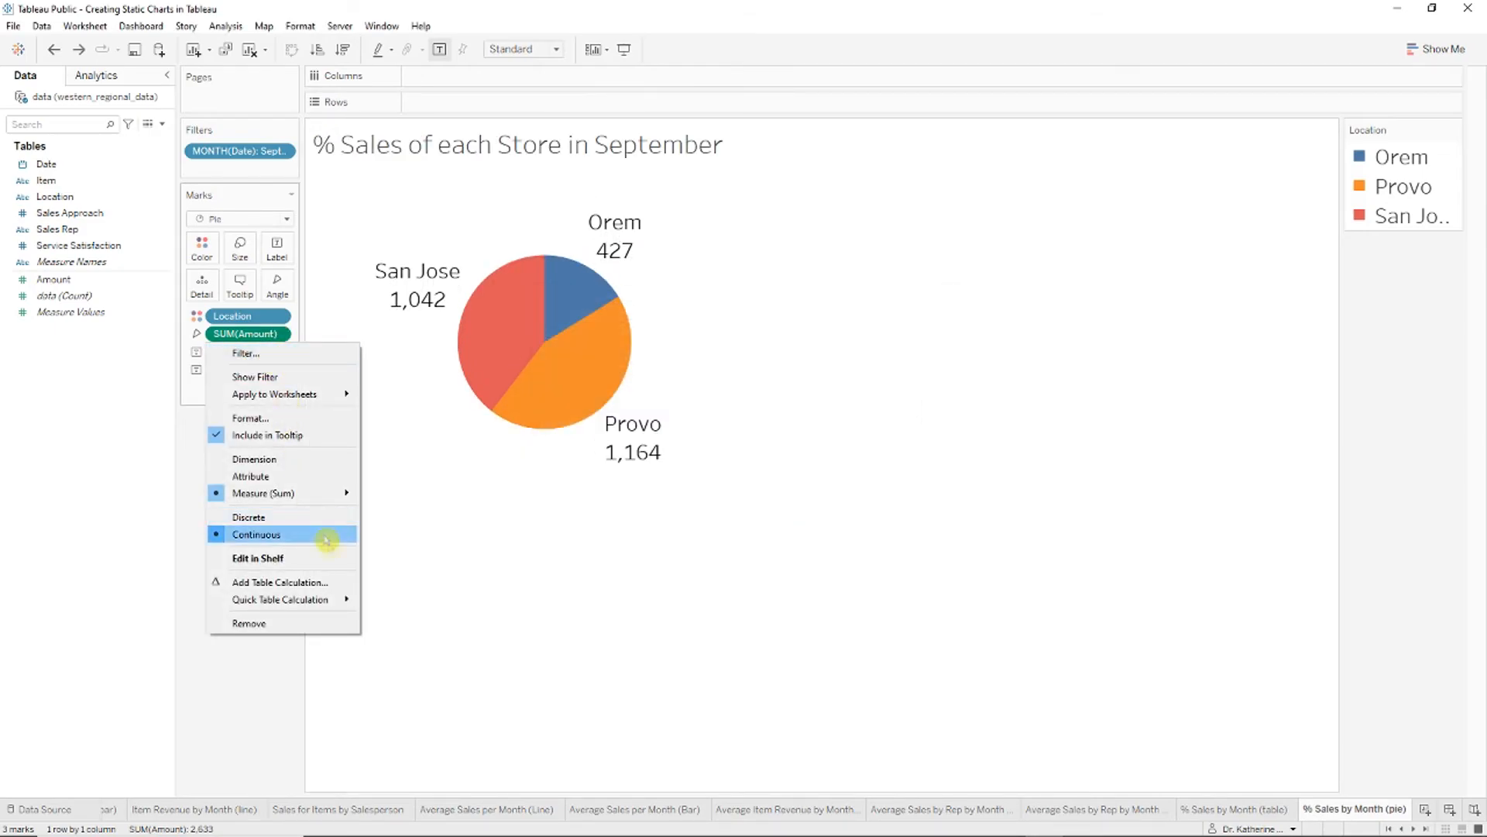
{"action": "mouse_move", "coordinate": [345, 599]}
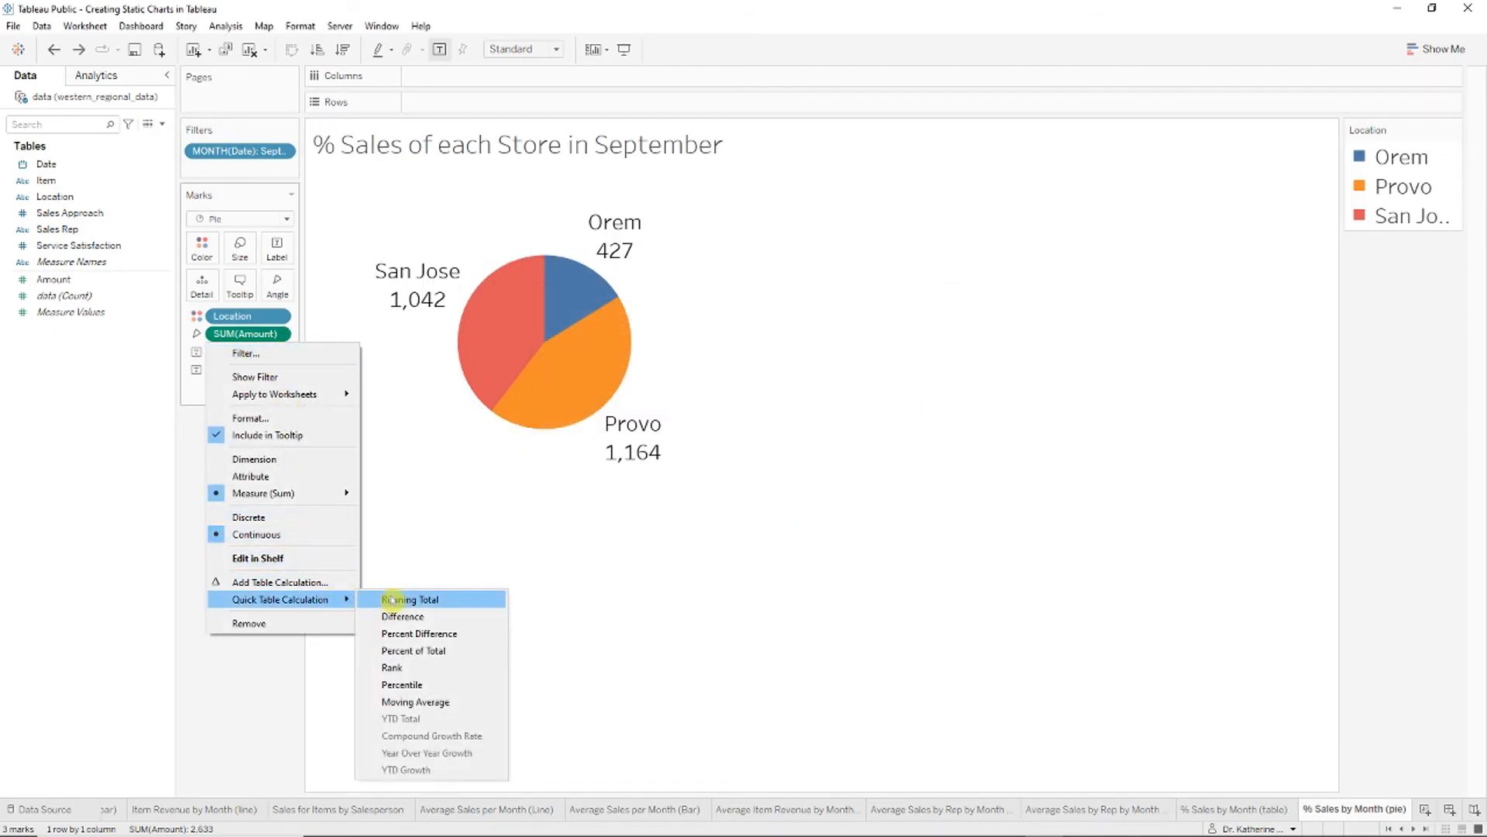
{"action": "left_click", "coordinate": [425, 650]}
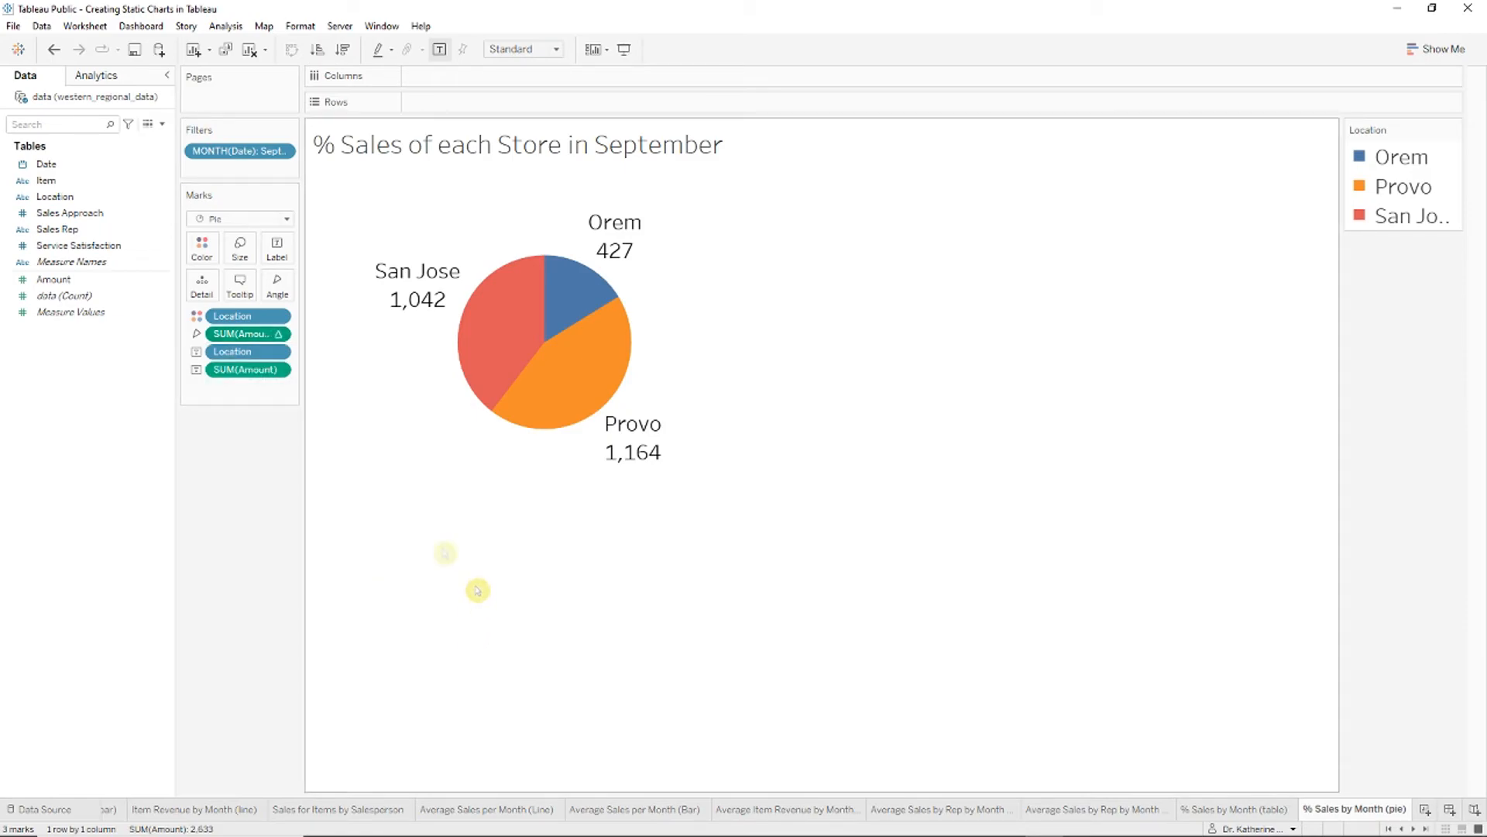
{"action": "left_click", "coordinate": [279, 375]}
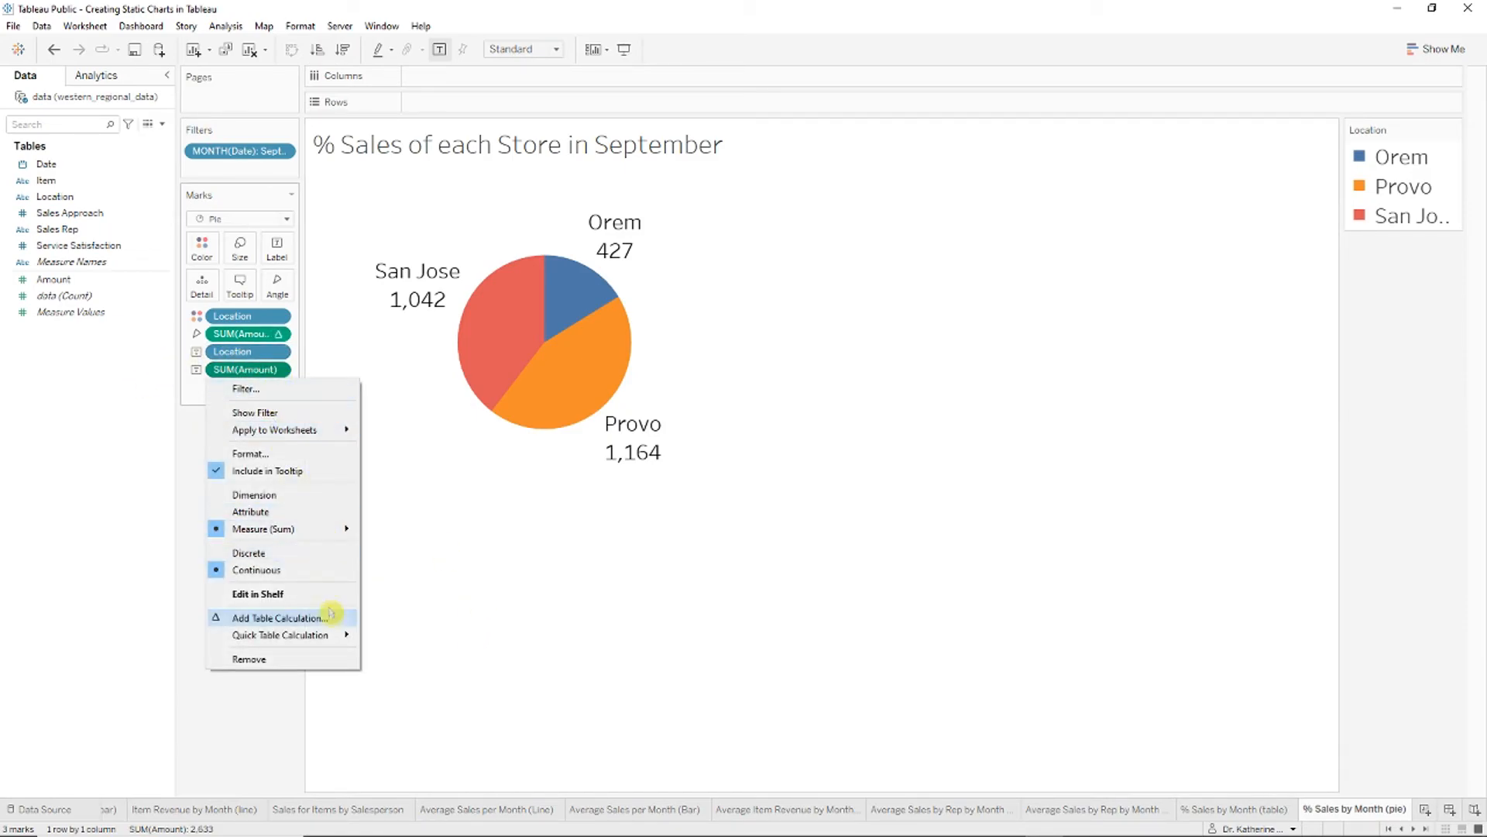
{"action": "left_click", "coordinate": [335, 617]}
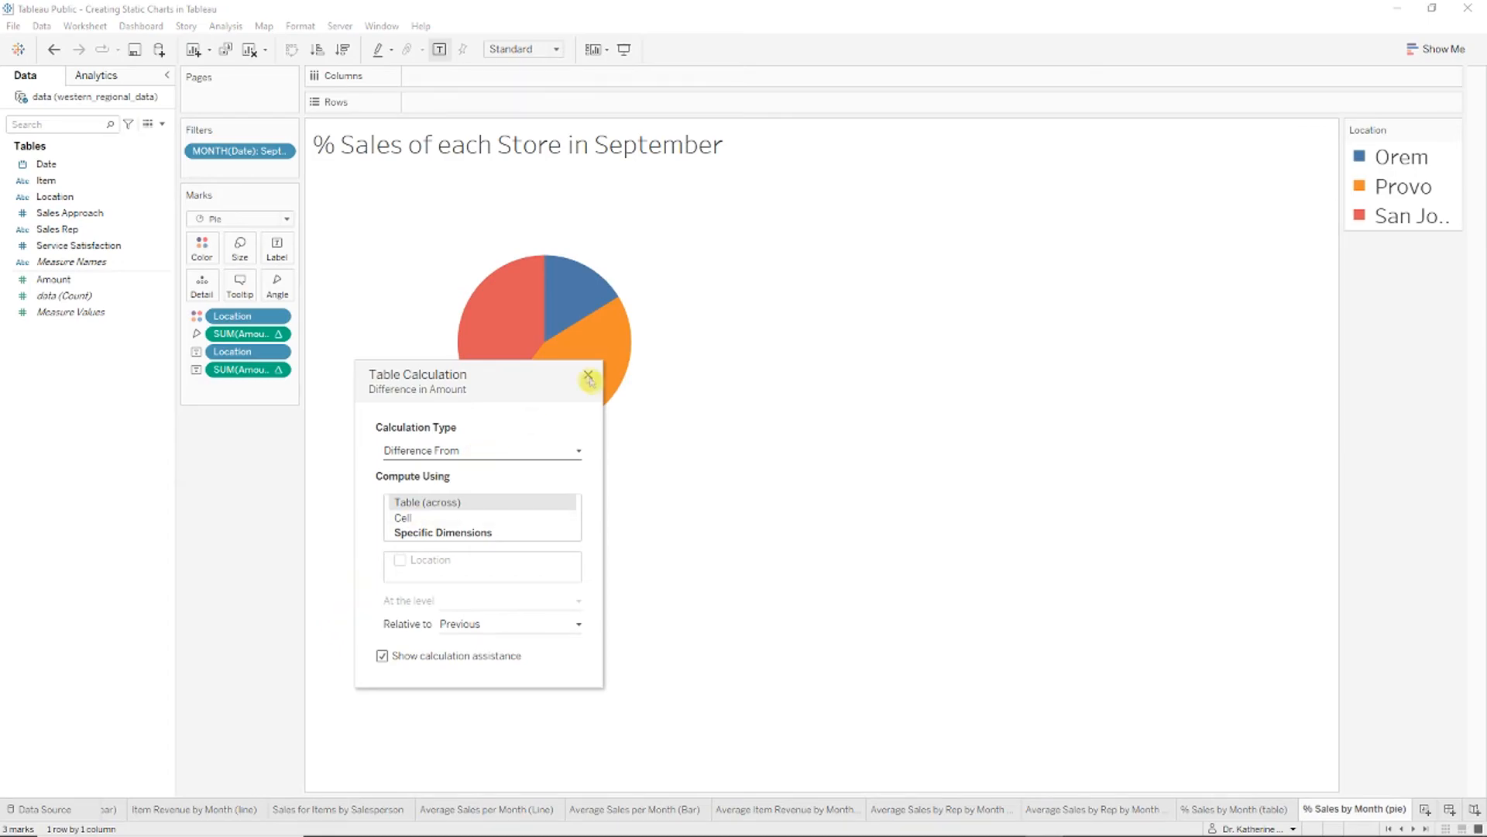
{"action": "left_click", "coordinate": [588, 376]}
{"action": "left_click", "coordinate": [279, 369]}
{"action": "mouse_move", "coordinate": [342, 634]}
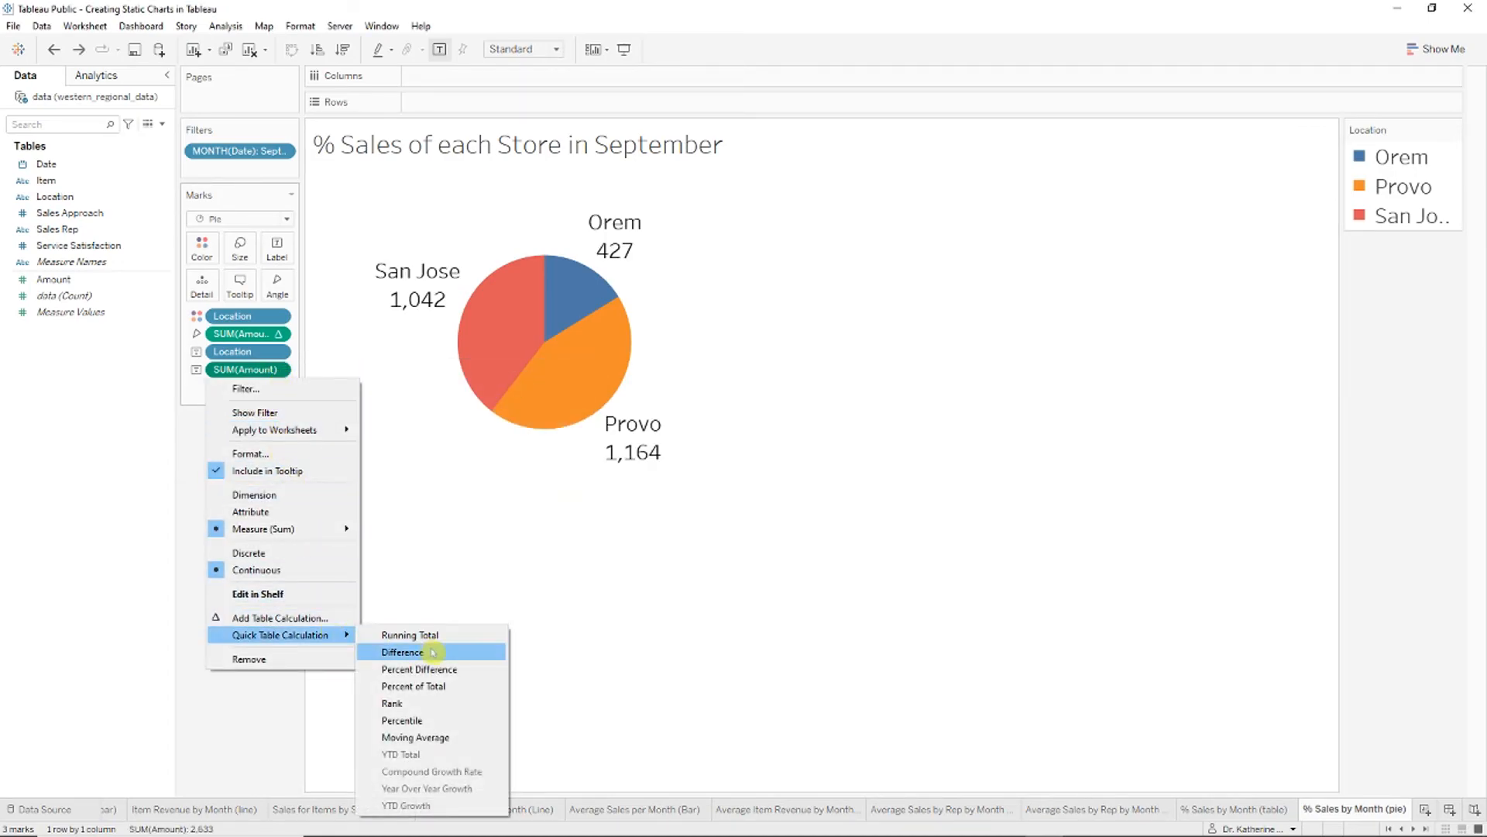
{"action": "left_click", "coordinate": [437, 686]}
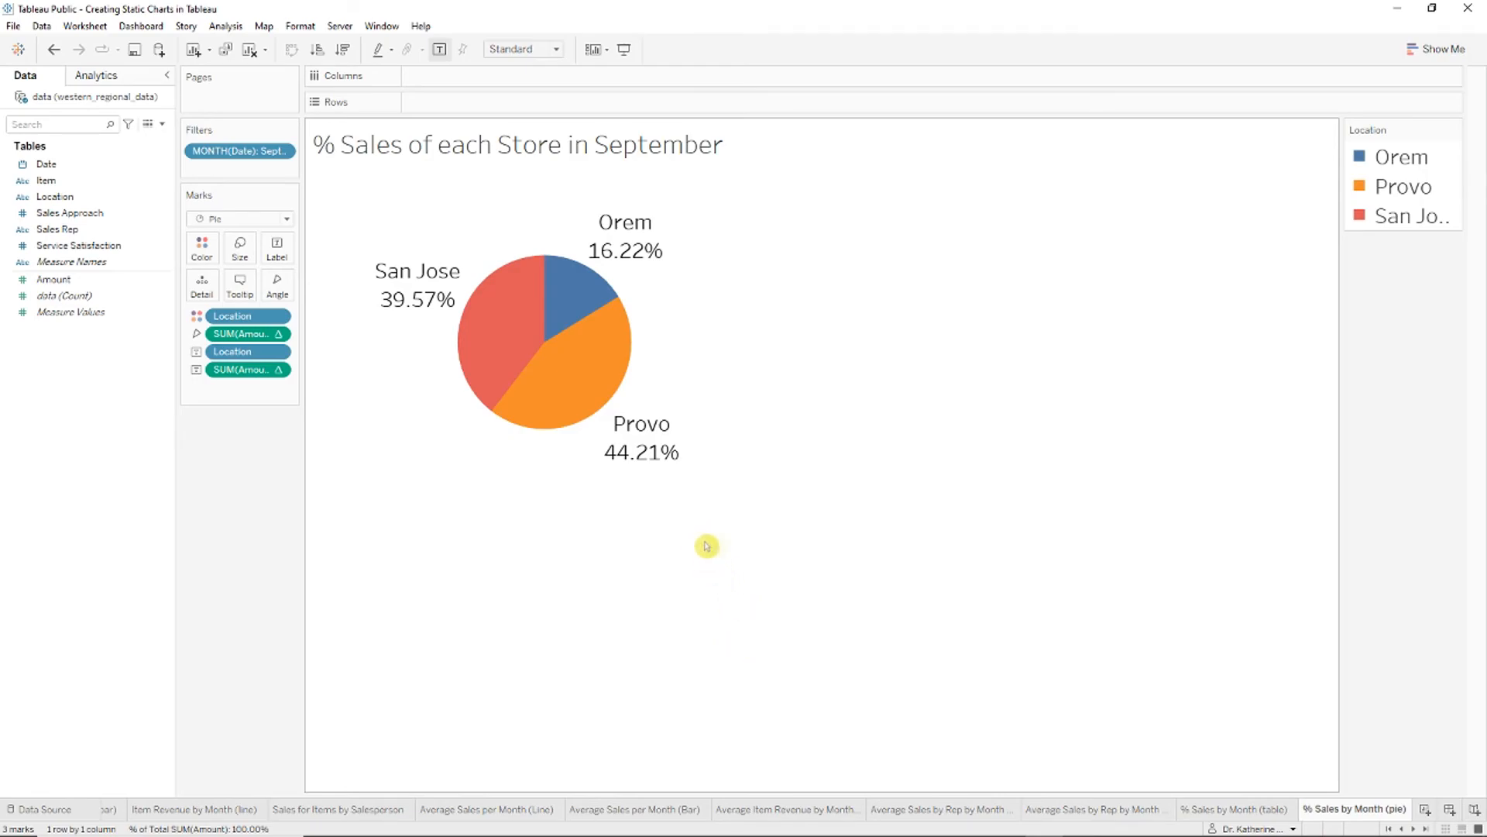
{"action": "mouse_move", "coordinate": [457, 302]}
{"action": "left_click", "coordinate": [1258, 808]}
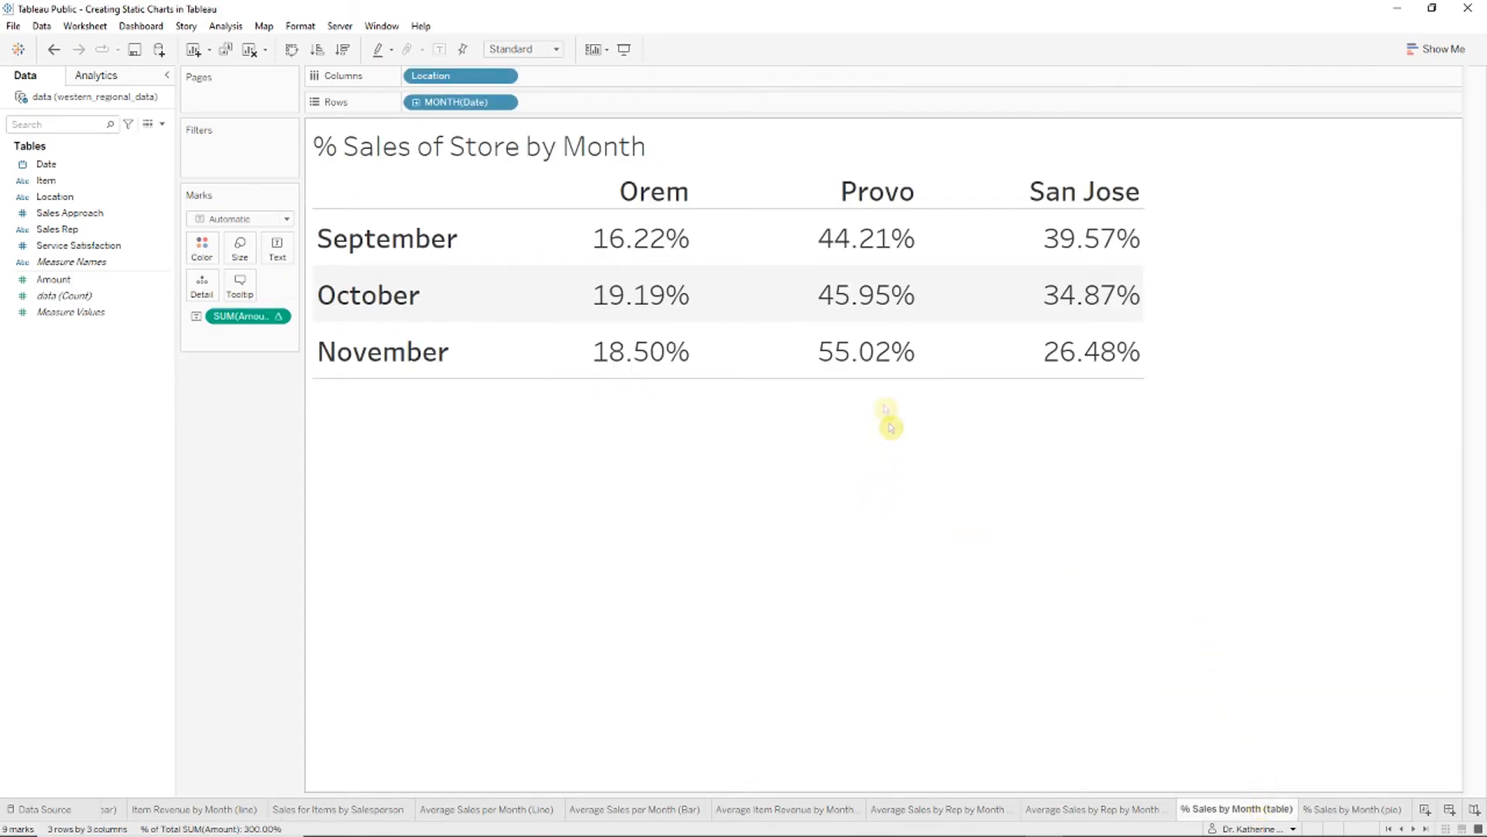
Step: Switch between the pie and table sheets, ending on the % Sales by Month (pie) sheet
{"action": "left_click", "coordinate": [1387, 808]}
{"action": "left_click", "coordinate": [1252, 808]}
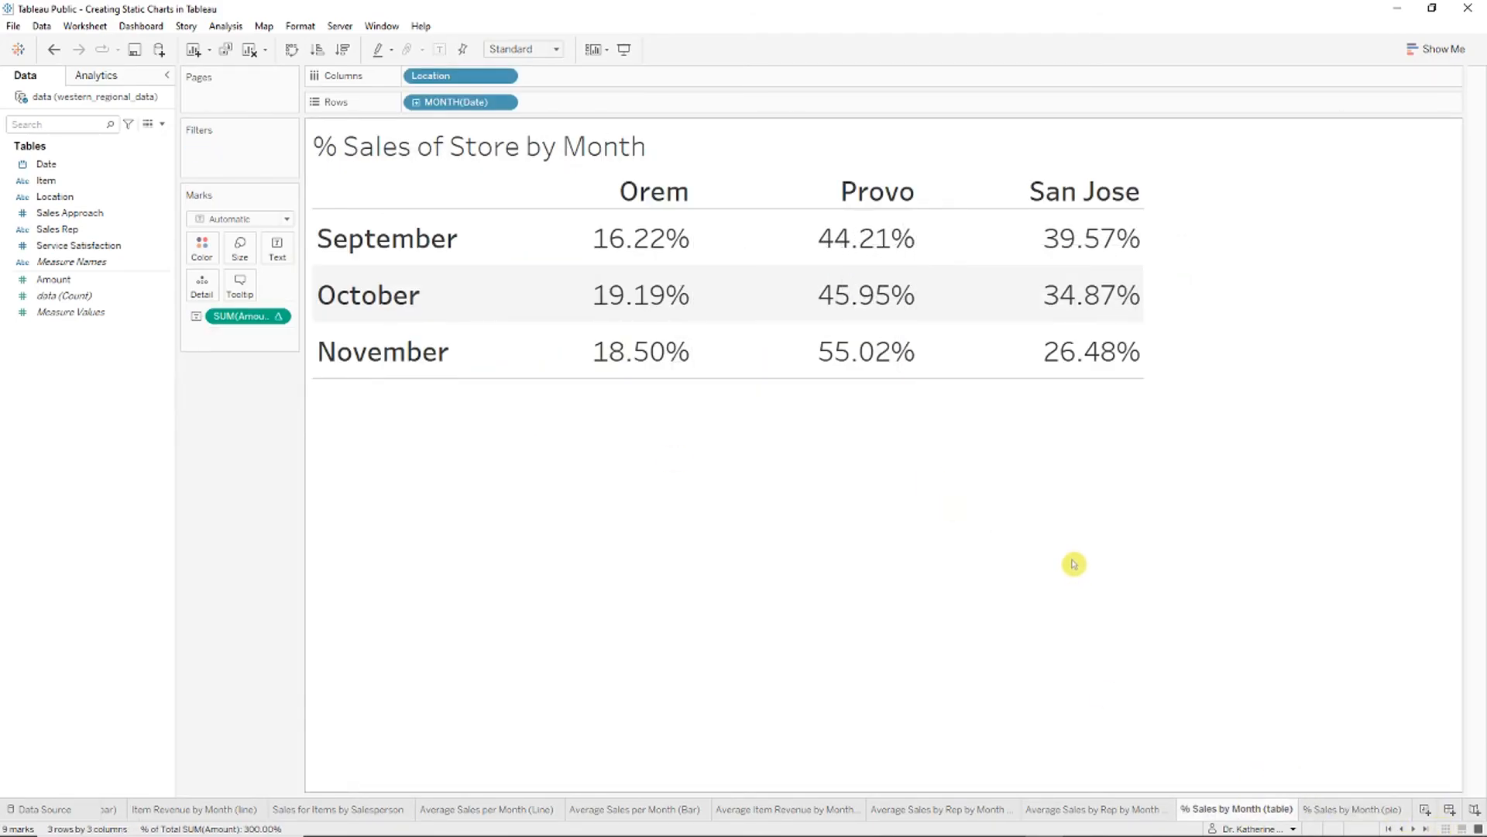
{"action": "left_click", "coordinate": [1354, 808]}
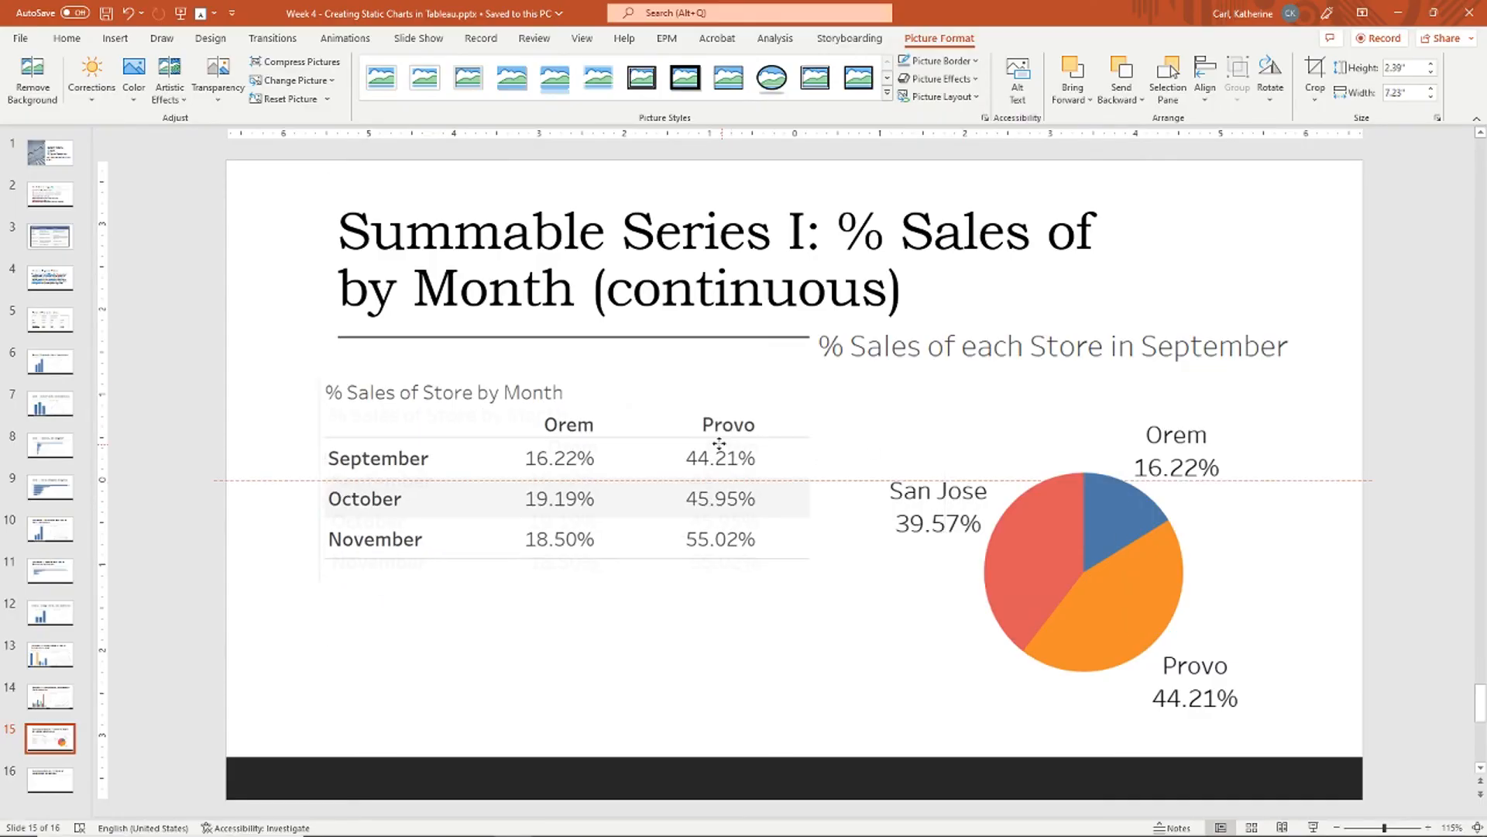
Step: Check the pie and table pictures side by side on slide 15, then scroll down to slide 16
{"action": "left_click", "coordinate": [1145, 366]}
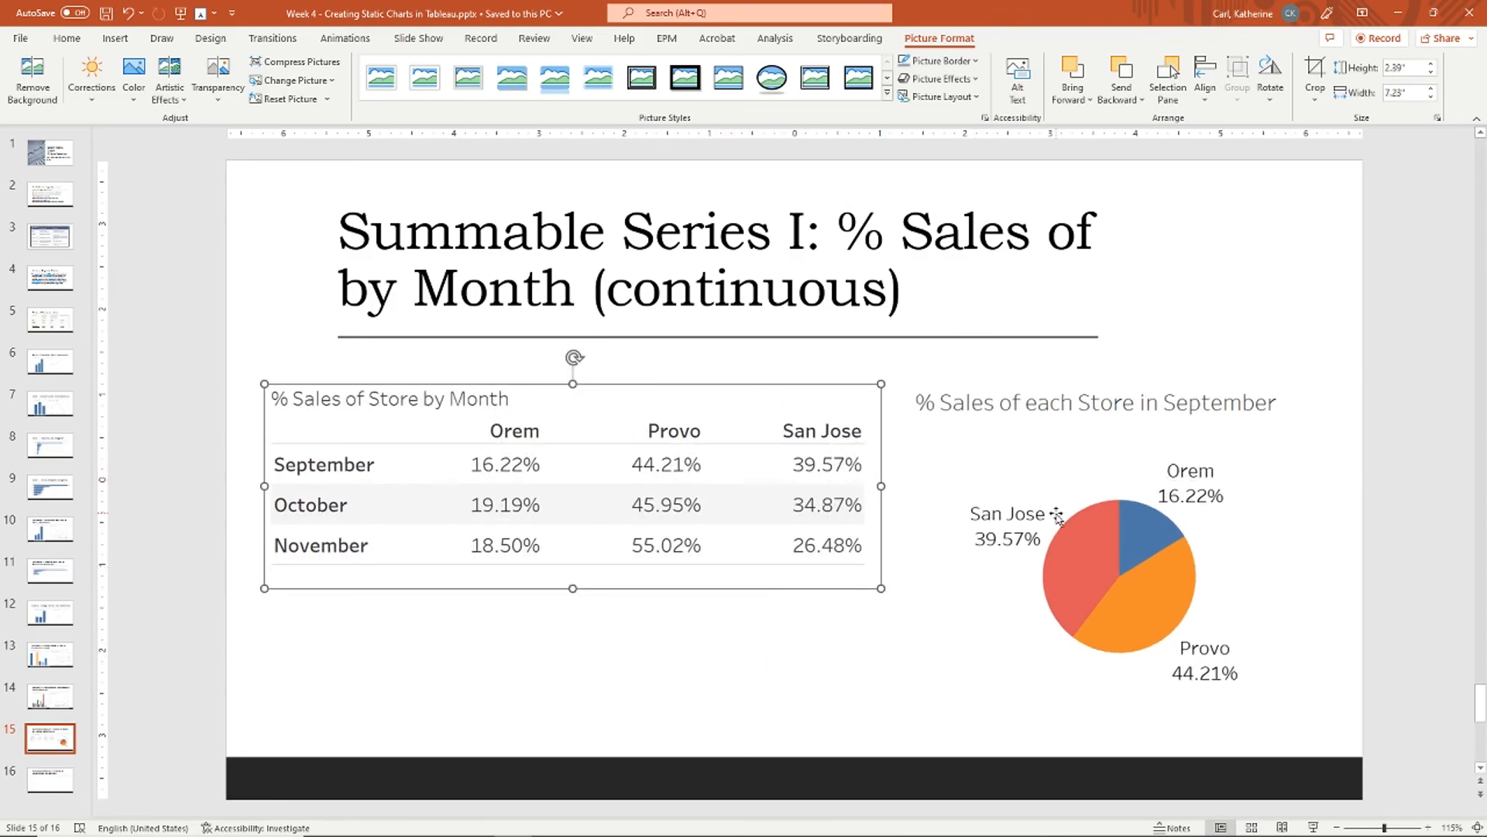
{"action": "left_click", "coordinate": [1057, 516]}
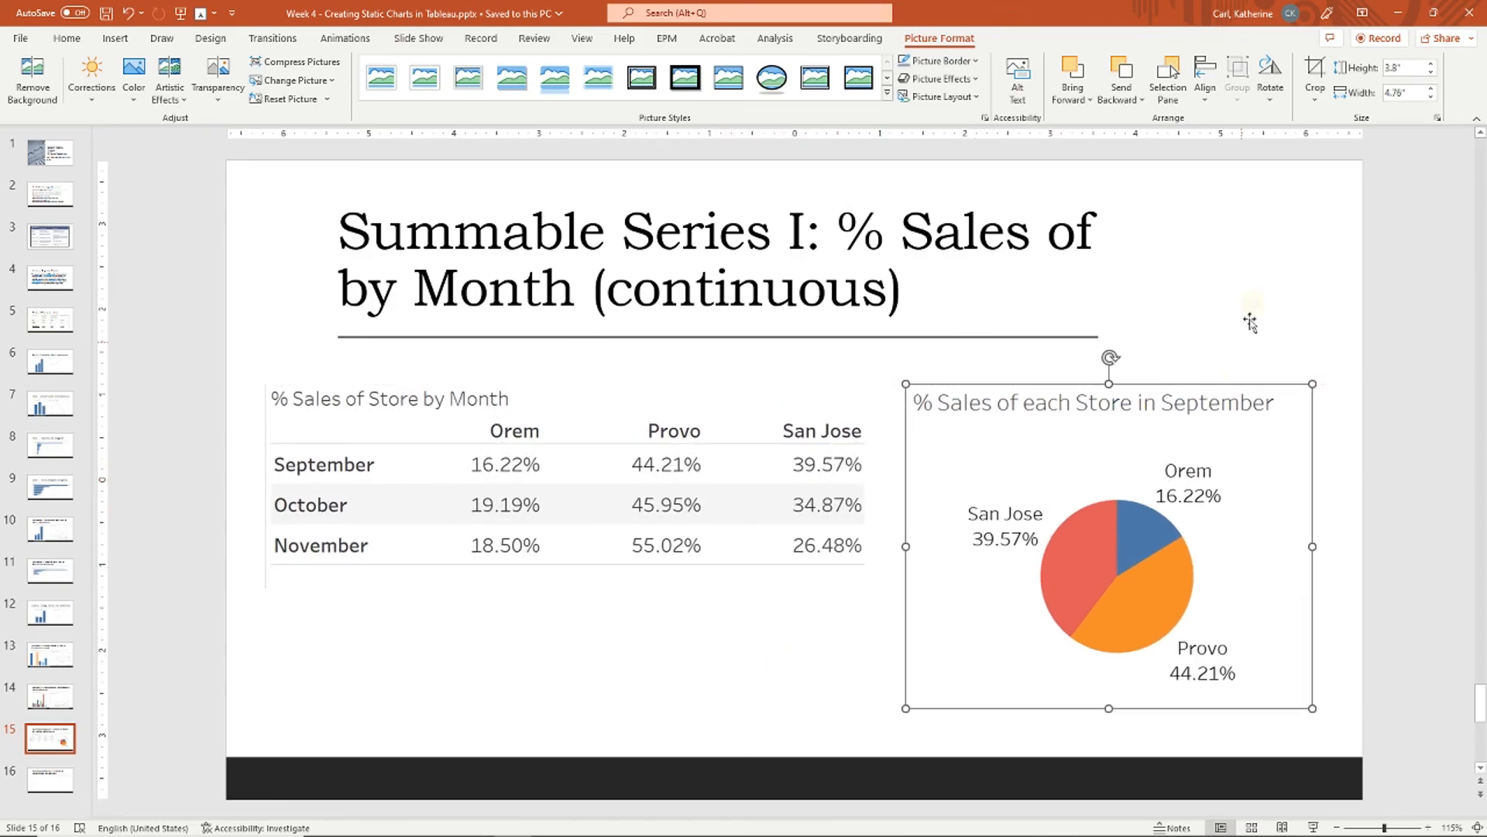
{"action": "left_click", "coordinate": [1254, 309]}
{"action": "scroll", "coordinate": [1254, 303], "scroll_direction": "down", "scroll_amount": 3}
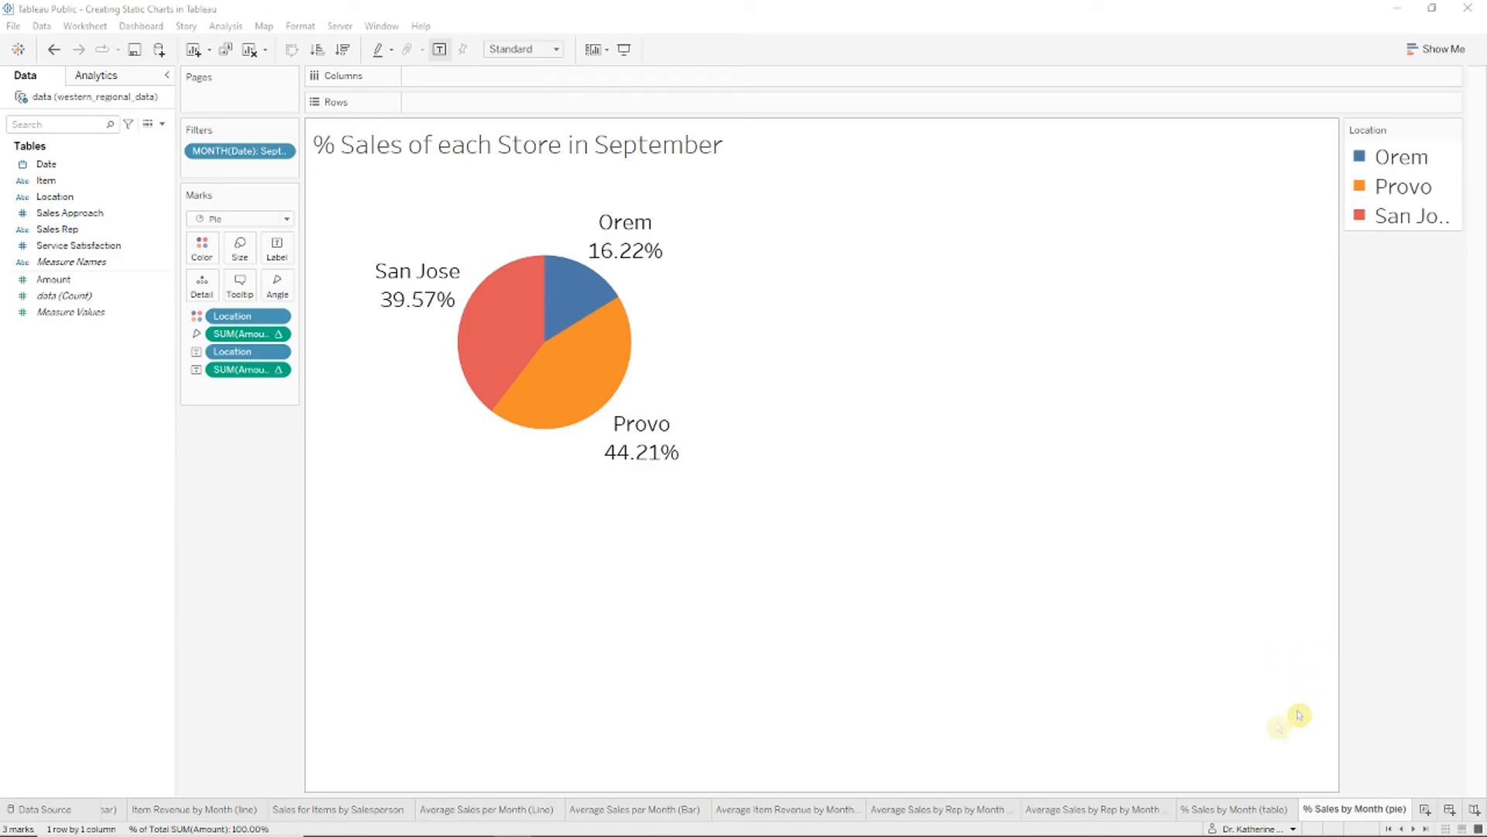
Step: Duplicate the '% Sales by Month (table)' sheet and rename the copy '% Sales by Person (table)'
{"action": "right_click", "coordinate": [1269, 808]}
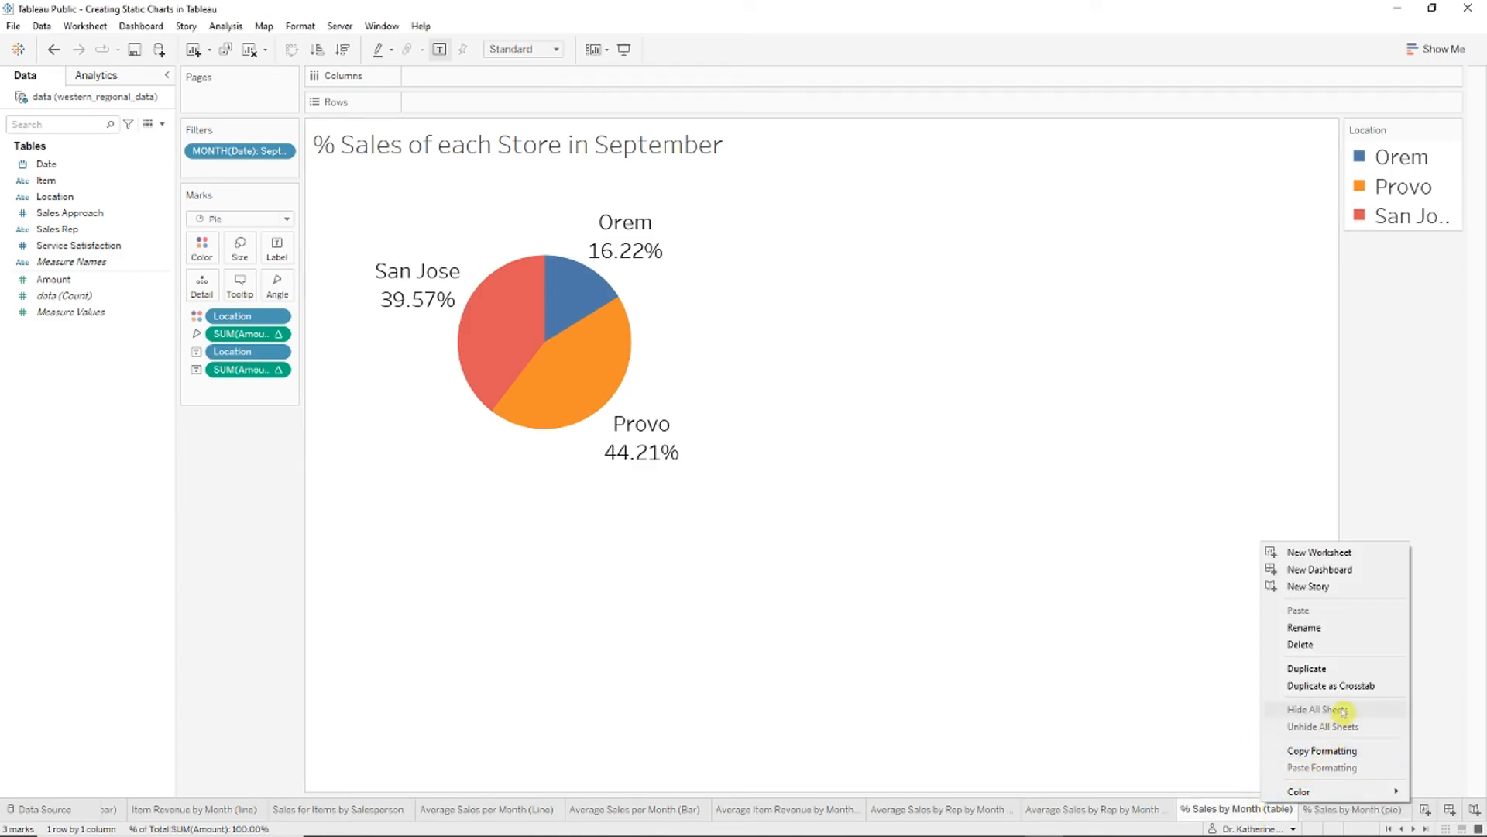
{"action": "left_click", "coordinate": [1344, 667]}
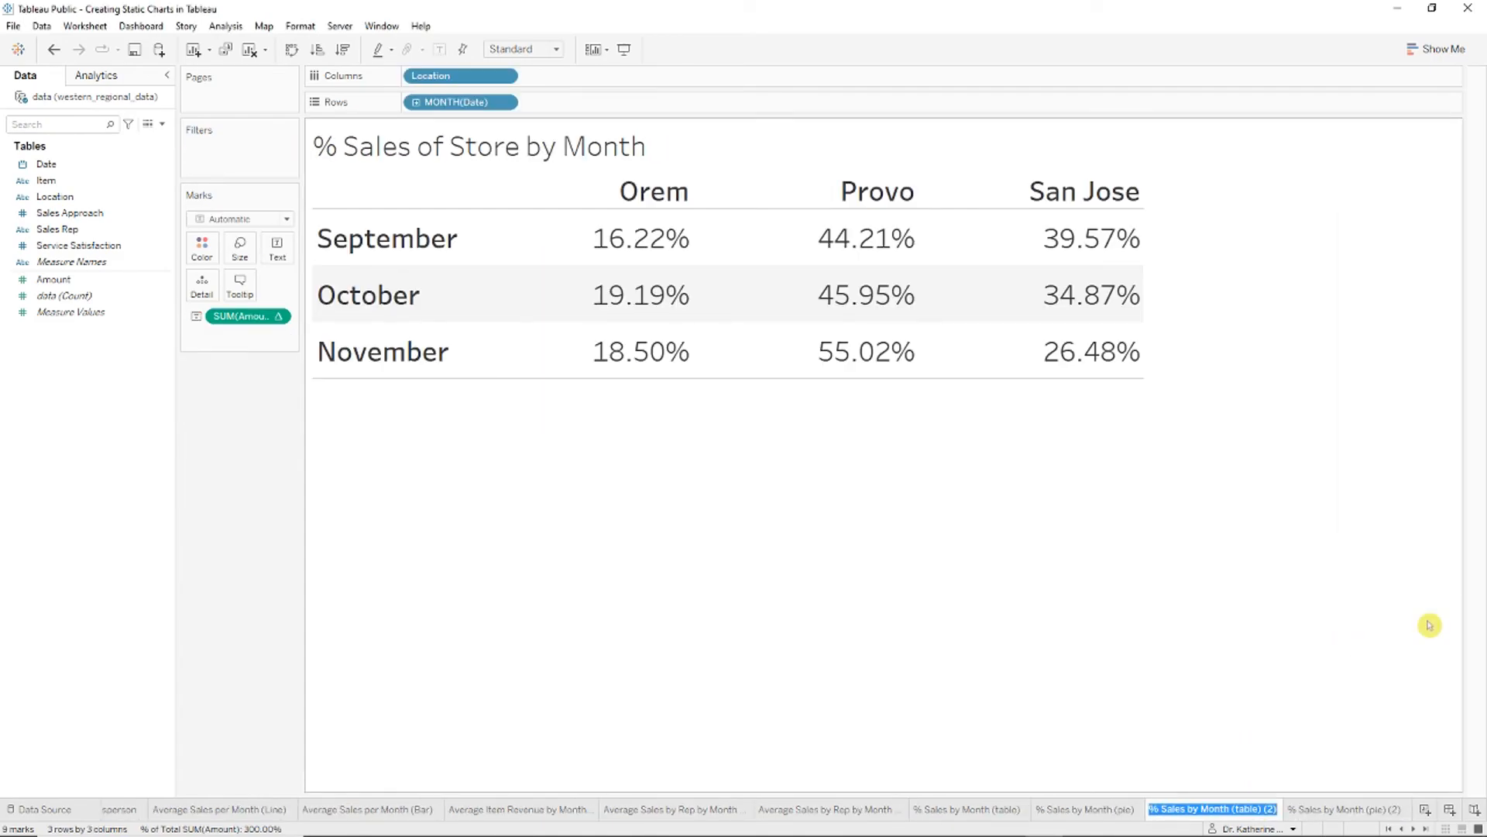
{"action": "left_click", "coordinate": [1200, 808]}
{"action": "left_click_drag", "start_coordinate": [1252, 809], "coordinate": [1266, 808]}
{"action": "type", "text": "Pers"}
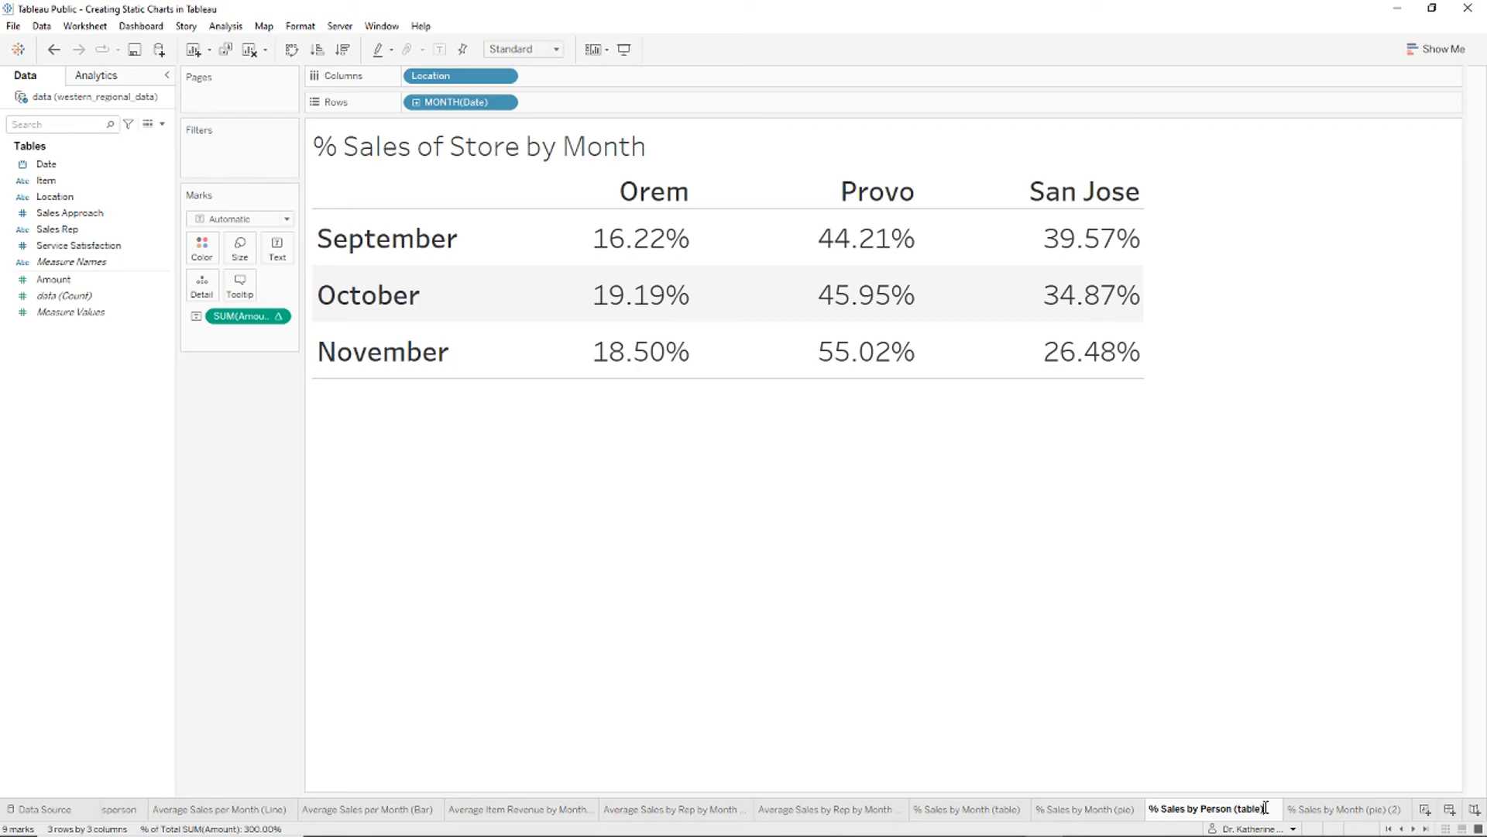
{"action": "left_click", "coordinate": [1344, 809]}
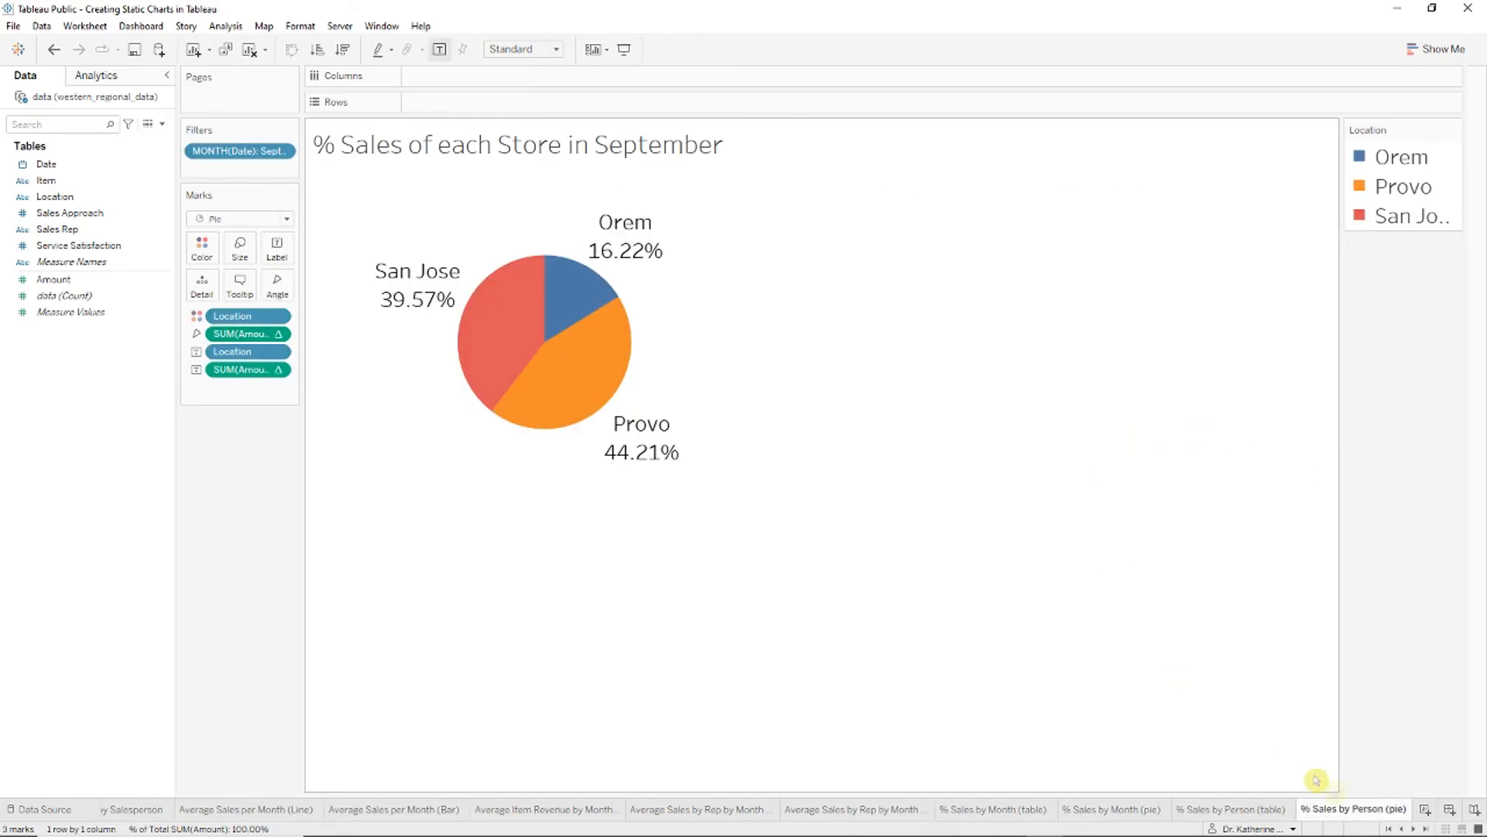
{"action": "left_click", "coordinate": [1235, 807]}
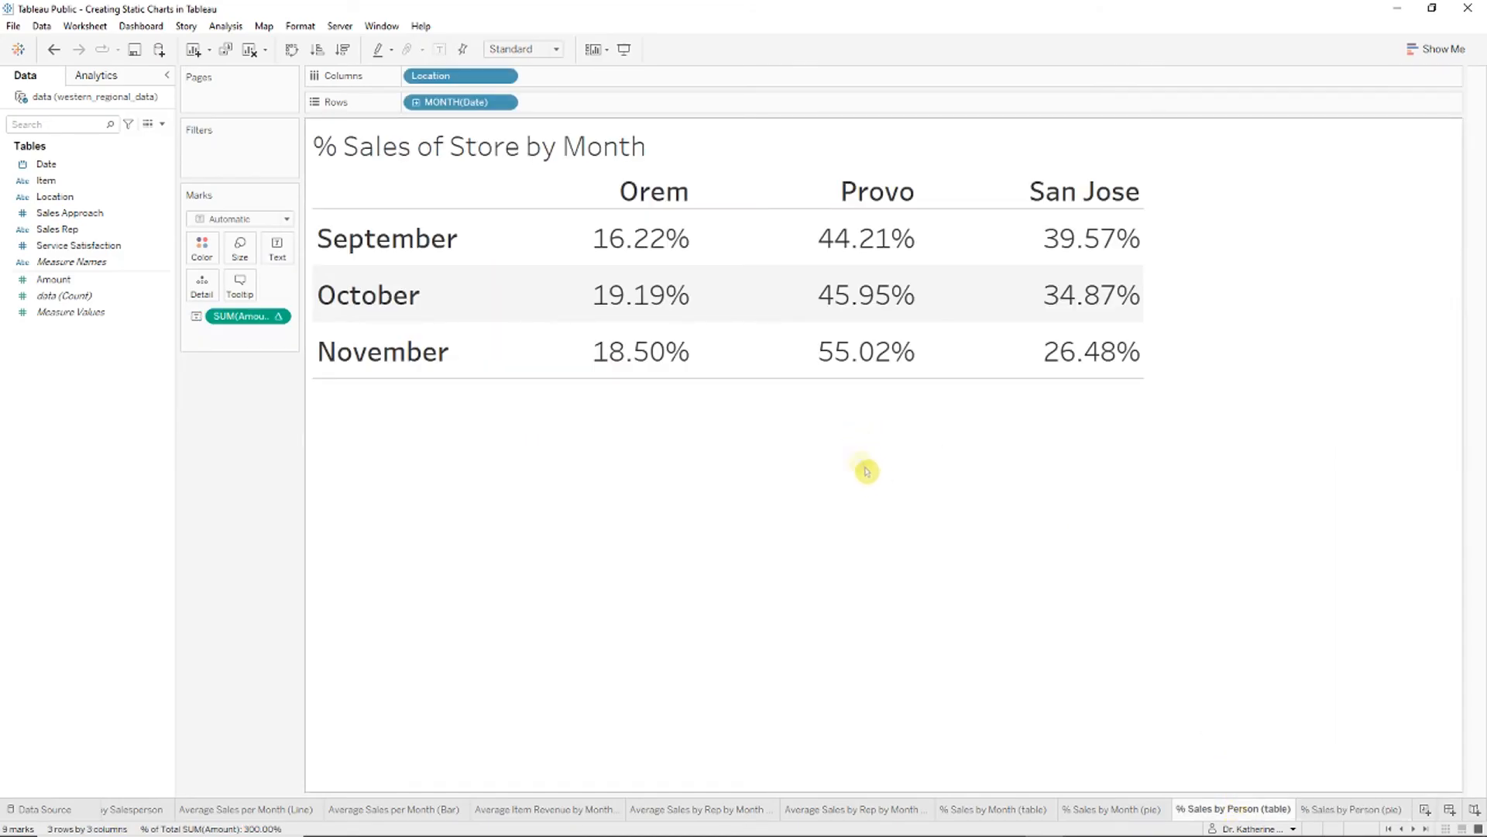
{"action": "mouse_move", "coordinate": [555, 373]}
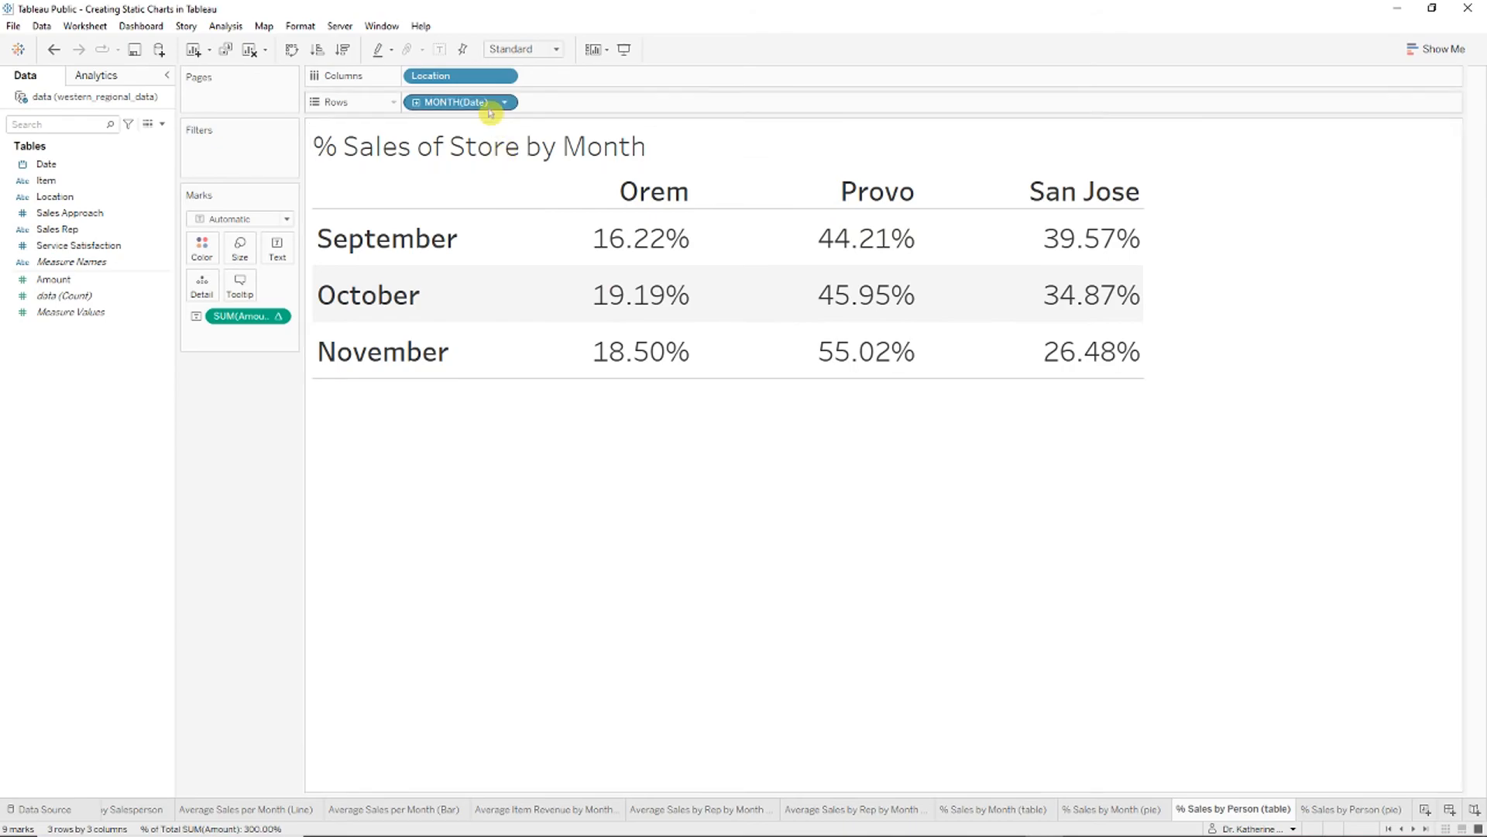
Step: Replace the month rows with one row per Sales Rep and drop Location from the columns
{"action": "left_click_drag", "start_coordinate": [477, 103], "coordinate": [147, 334]}
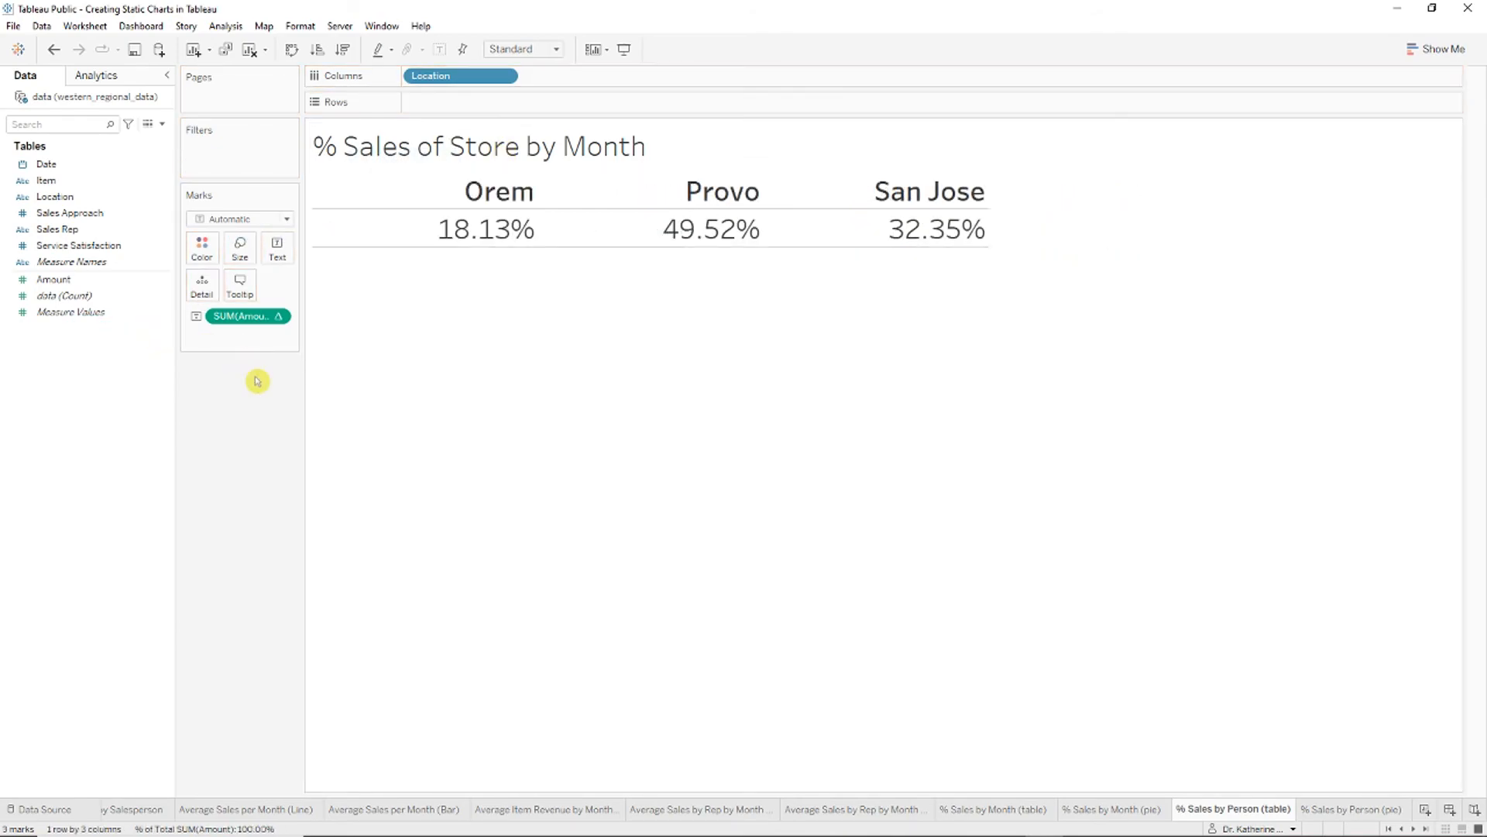
{"action": "left_click_drag", "start_coordinate": [146, 230], "coordinate": [468, 105]}
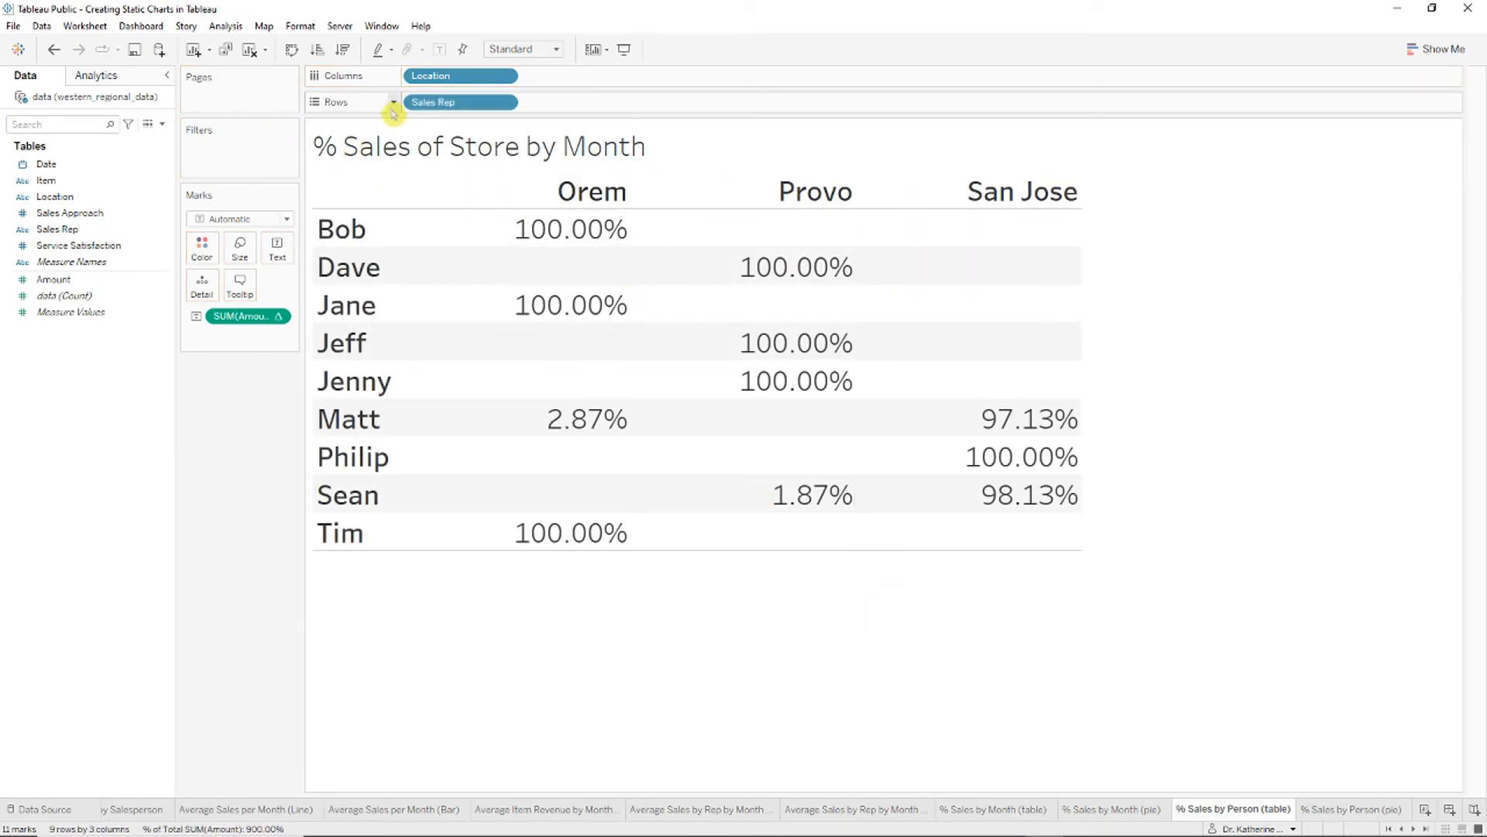
{"action": "mouse_move", "coordinate": [603, 277]}
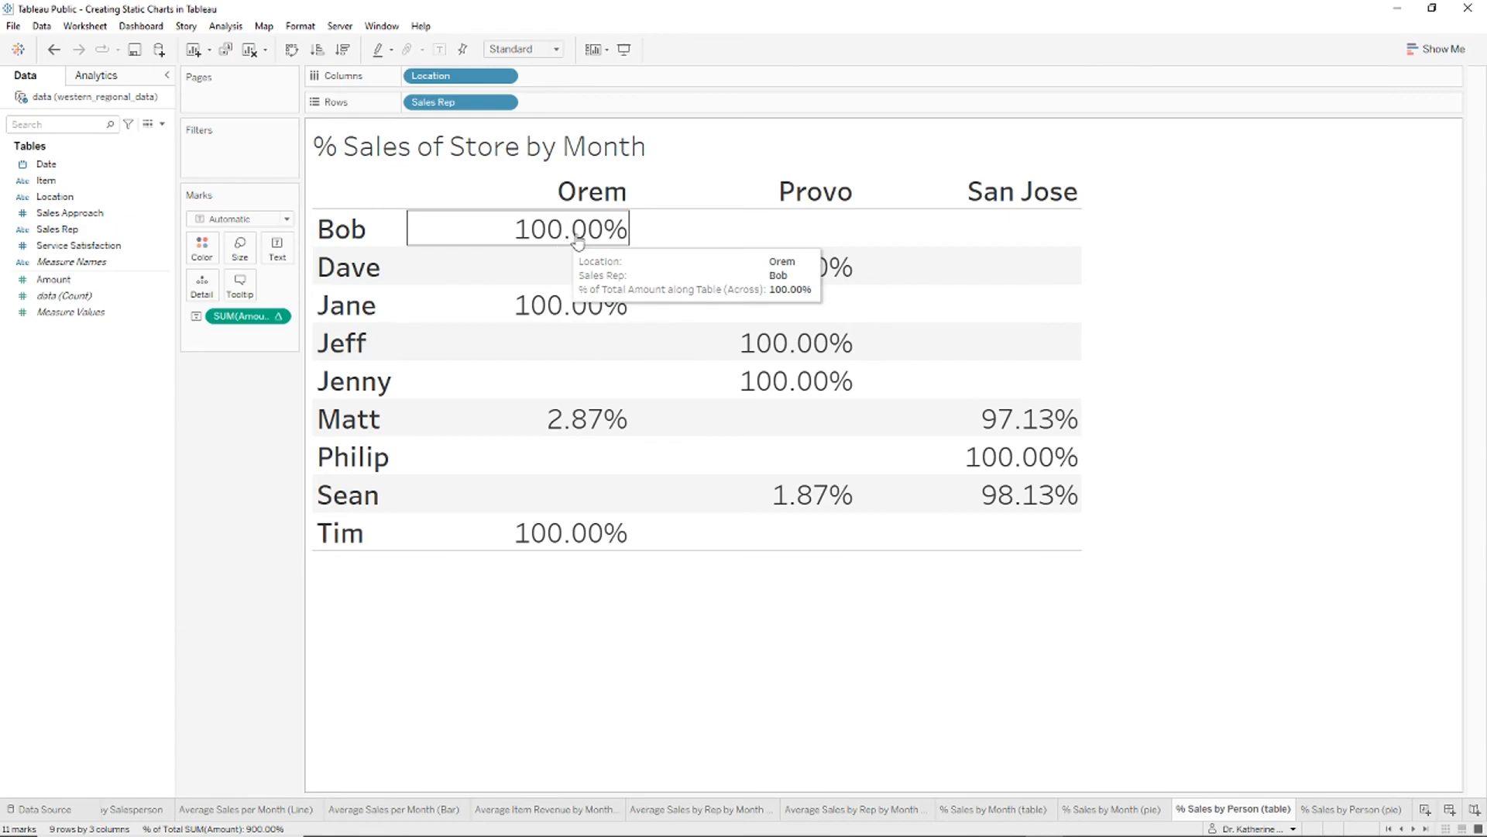
{"action": "mouse_move", "coordinate": [578, 245]}
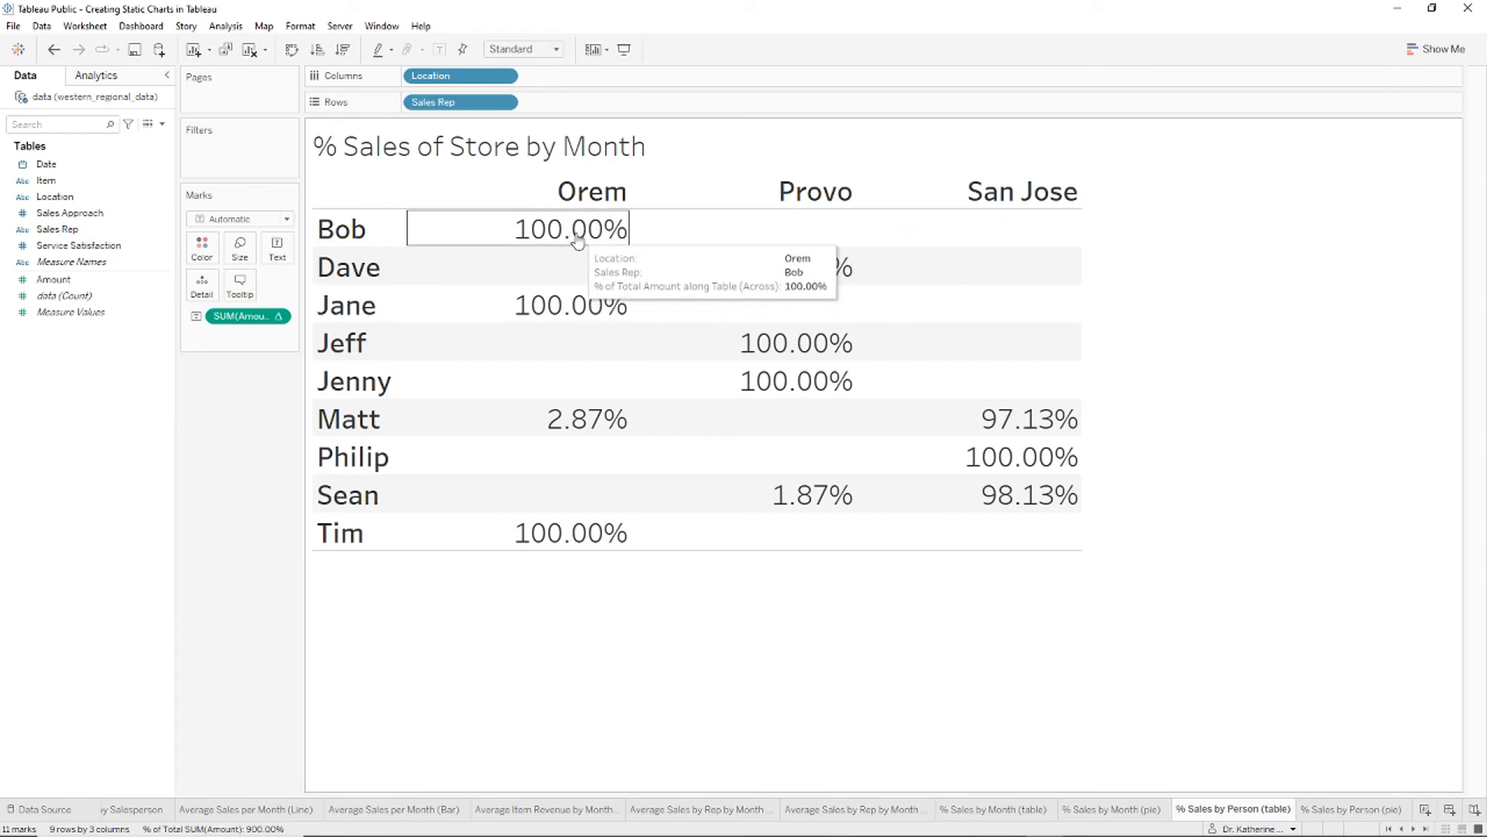
{"action": "left_click", "coordinate": [637, 226]}
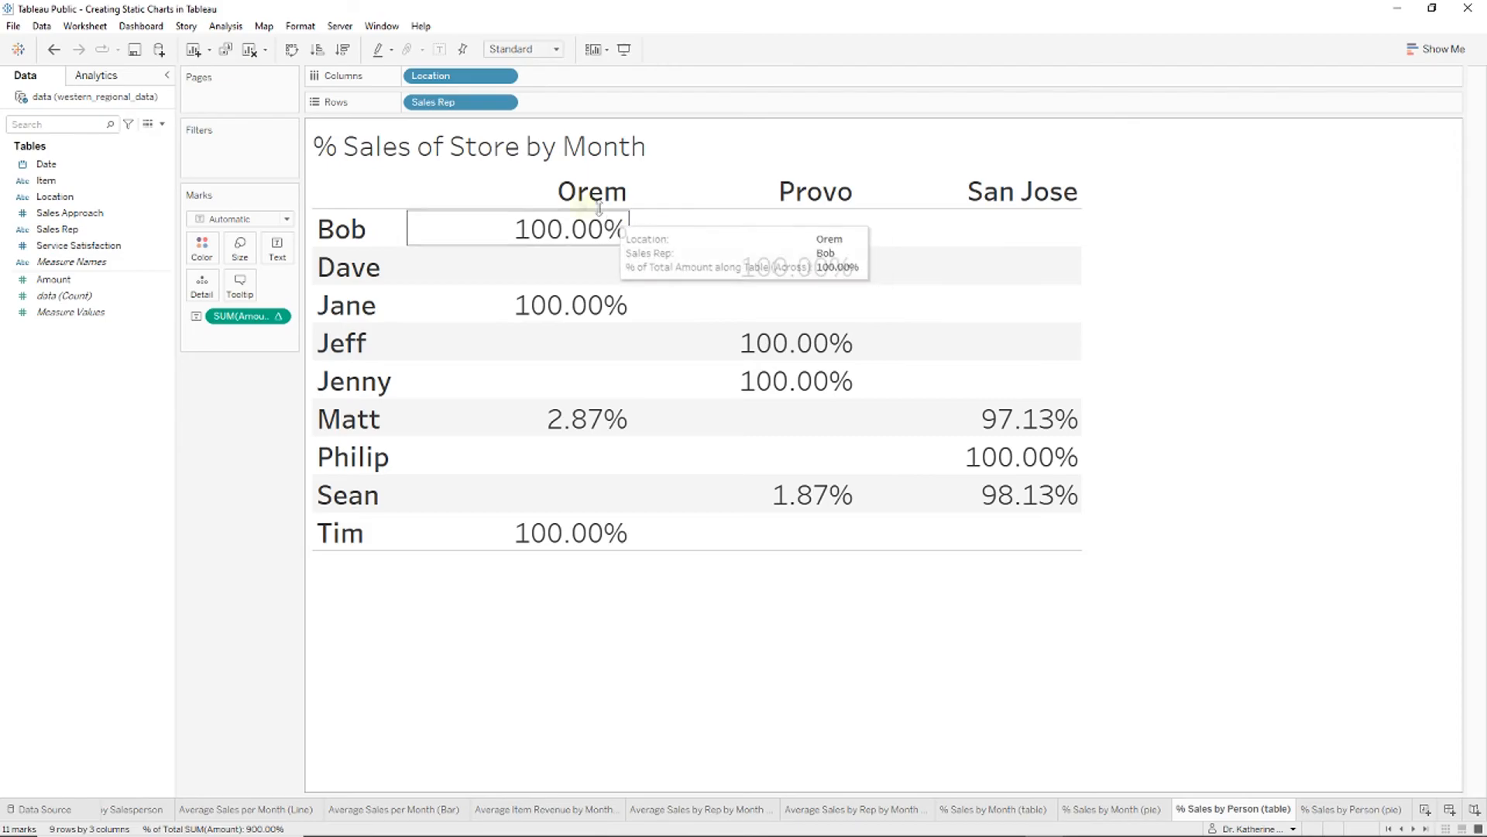
{"action": "left_click_drag", "start_coordinate": [465, 75], "coordinate": [6, 293]}
Step: Retitle the table '% Sales by Salesperson'
{"action": "right_click", "coordinate": [521, 149]}
{"action": "left_click", "coordinate": [573, 153]}
{"action": "key", "text": "ctrl+a"}
{"action": "type", "text": "%"}
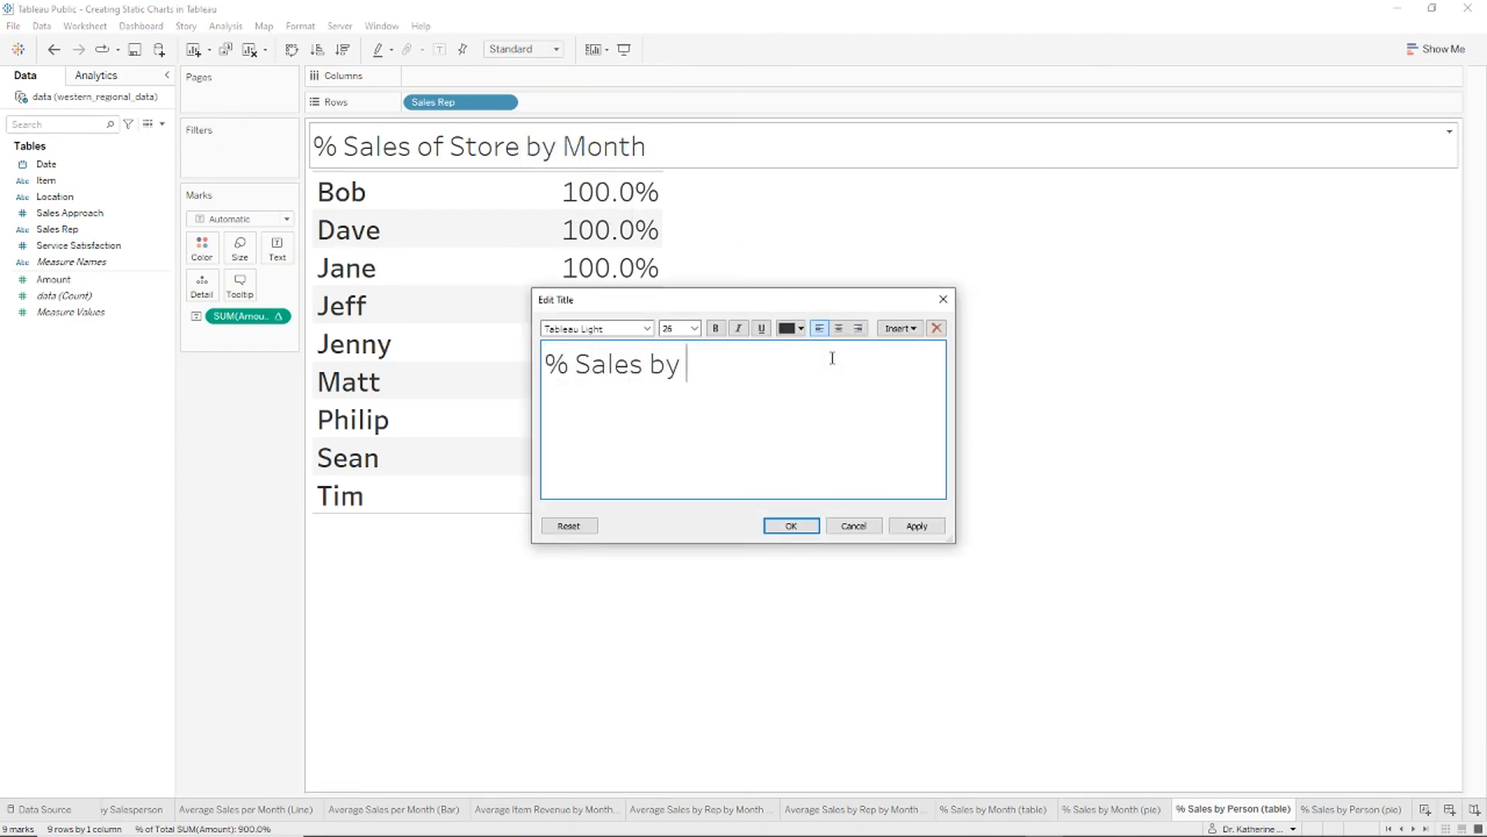
{"action": "type", "text": " Sales by Salesperson"}
{"action": "left_click", "coordinate": [791, 525]}
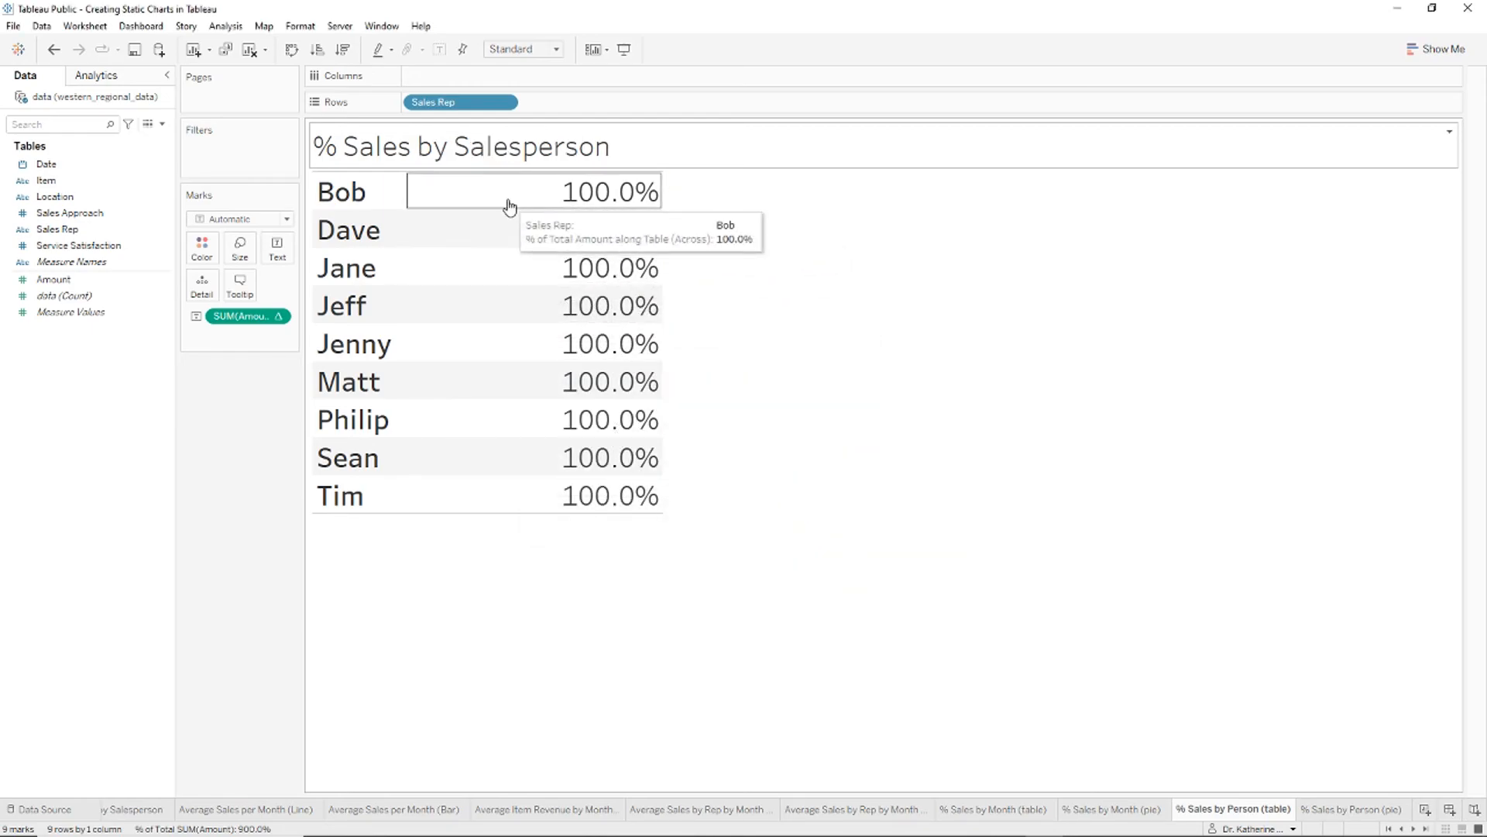
{"action": "left_click", "coordinate": [280, 319]}
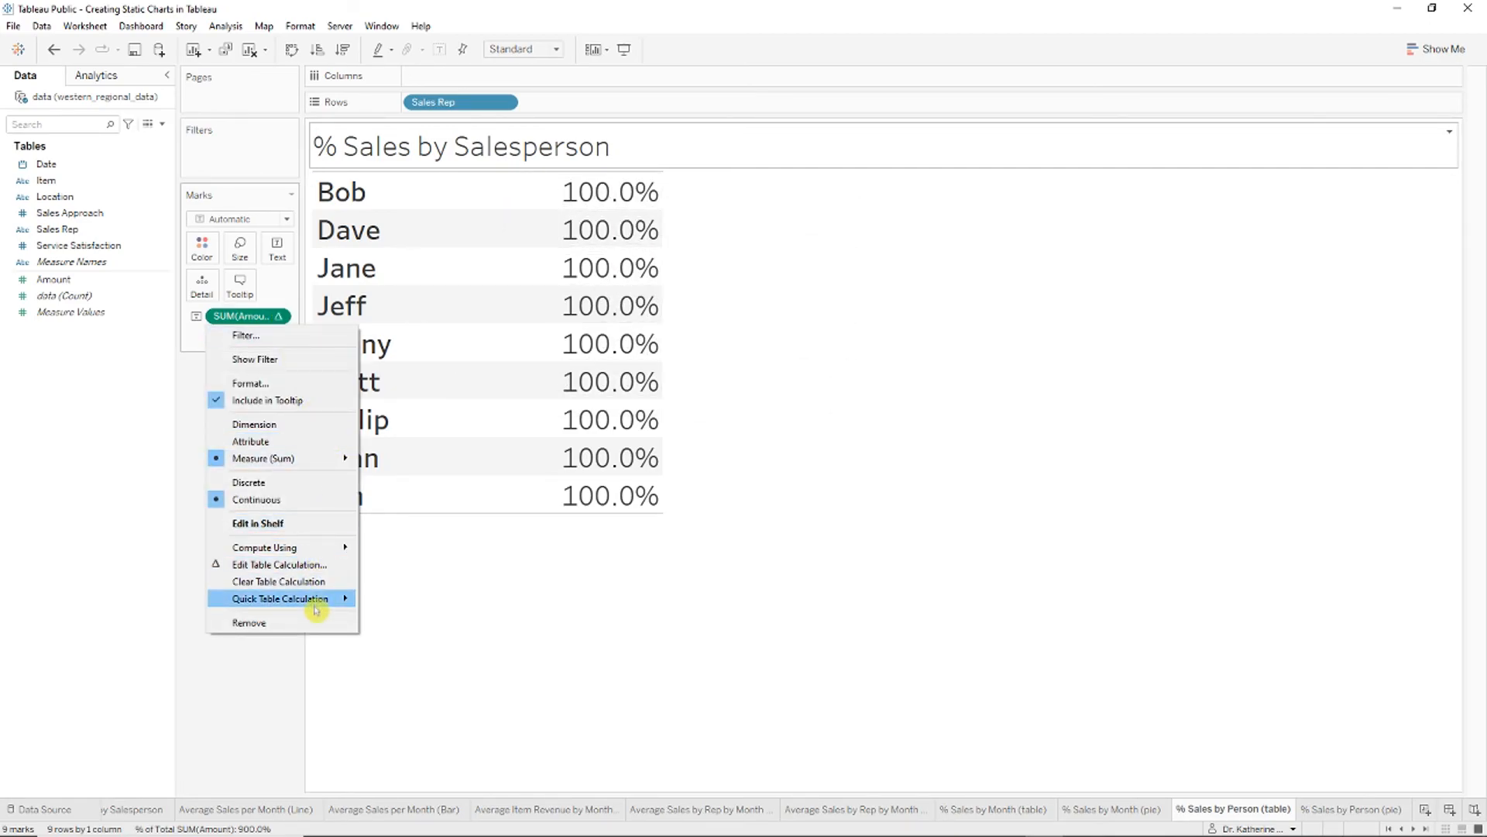
Step: Compute the percentages with Table (down) and sort the reps from highest to lowest share
{"action": "left_click", "coordinate": [323, 570]}
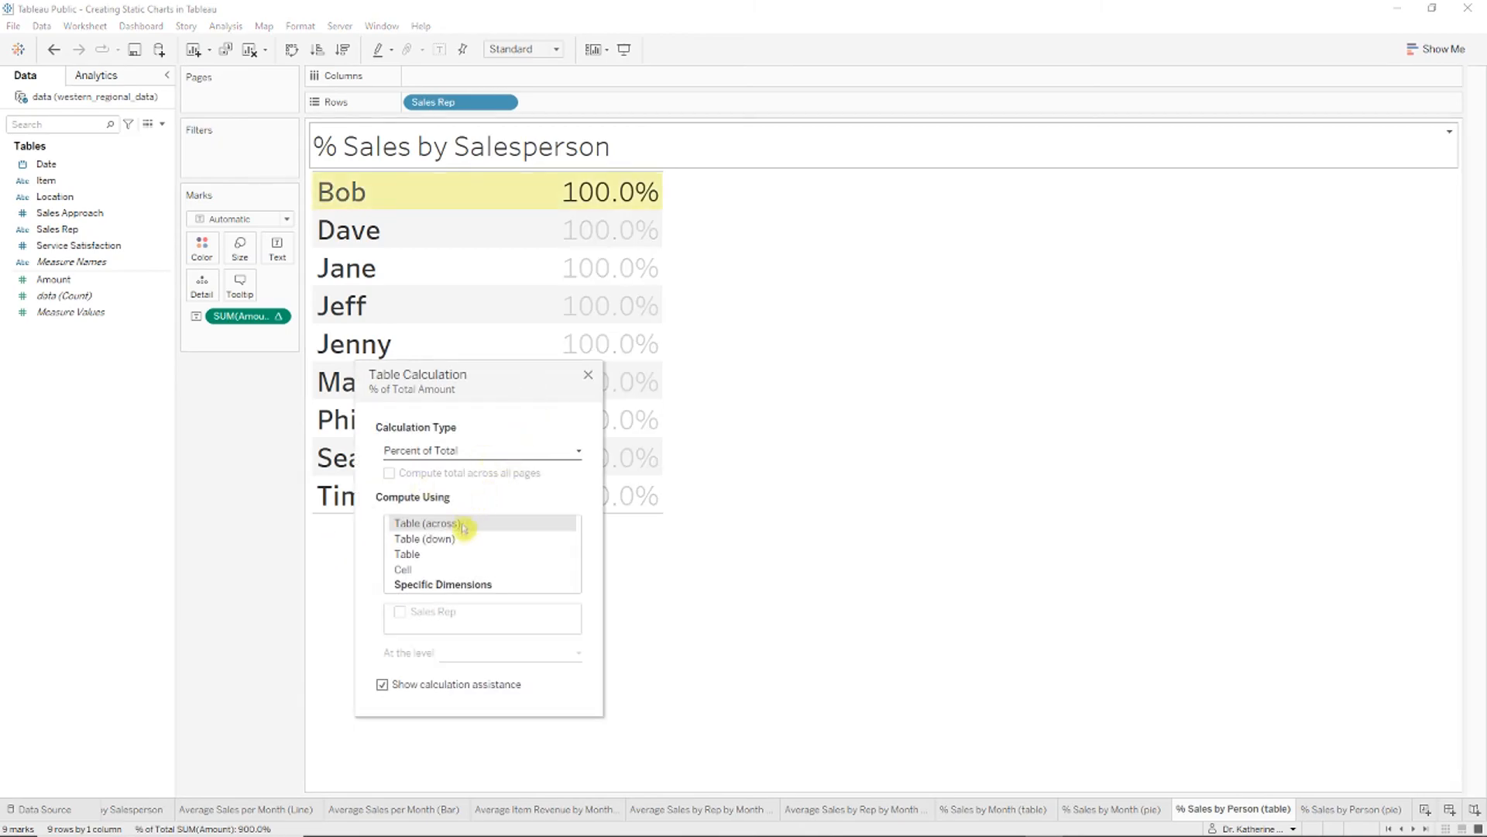
{"action": "left_click", "coordinate": [434, 539]}
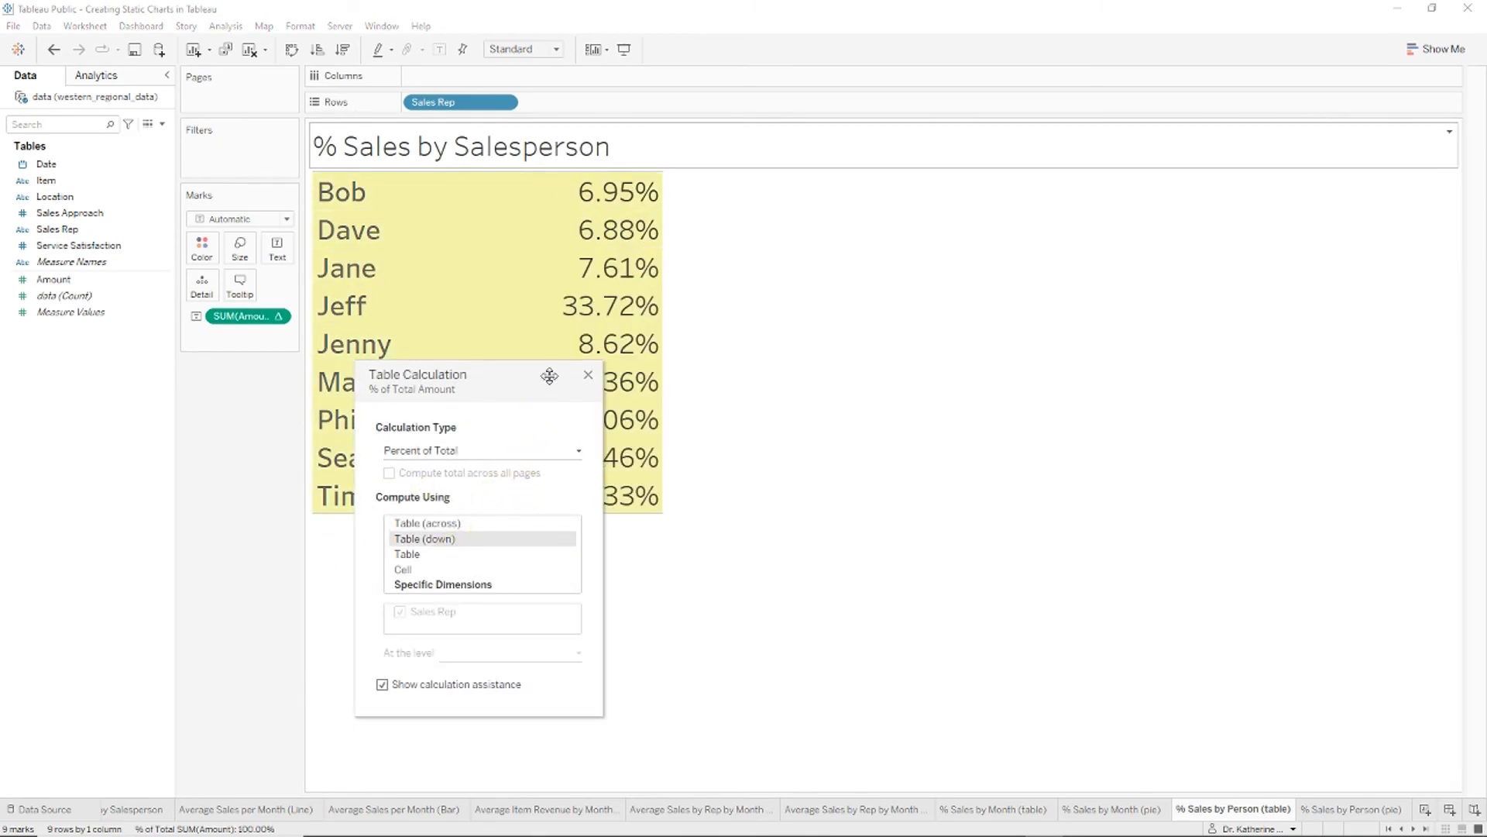
{"action": "left_click", "coordinate": [587, 375]}
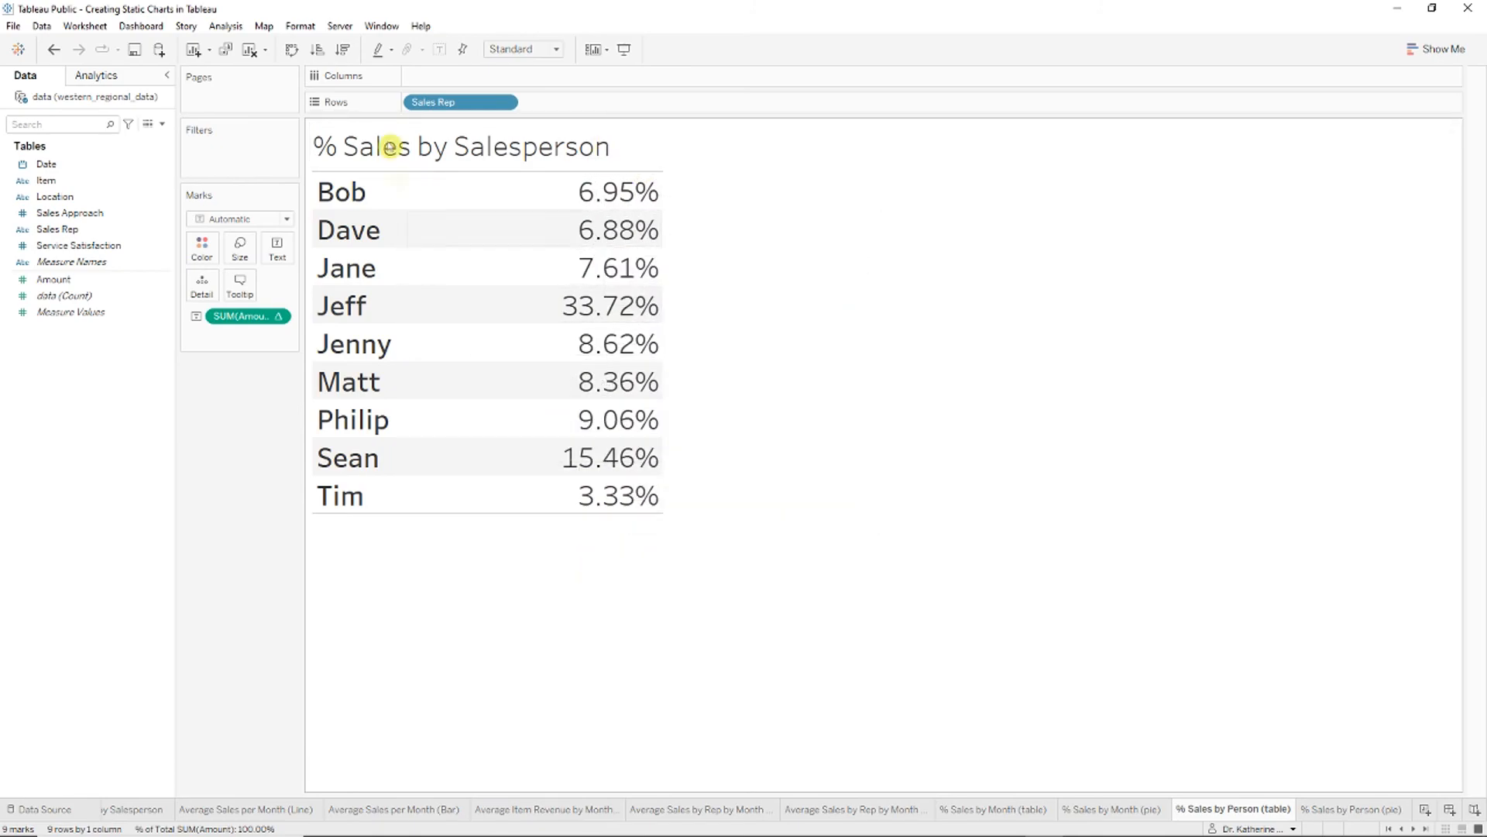
{"action": "left_click", "coordinate": [342, 51]}
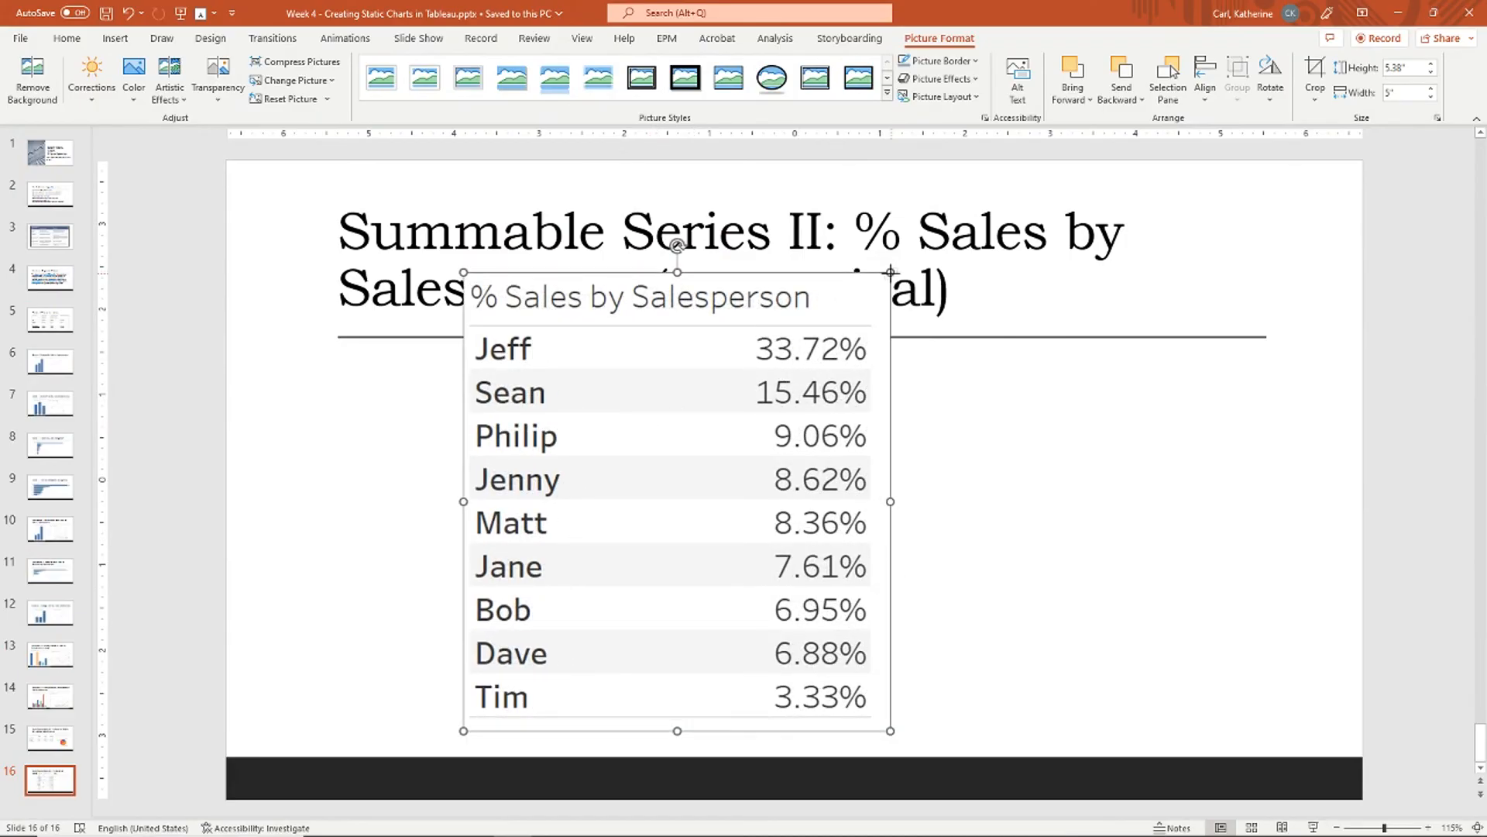
Step: Resize the table picture and move it left on slide 16, then open Tableau's '% Sales by Person (pie)' sheet
{"action": "left_click_drag", "start_coordinate": [891, 272], "coordinate": [763, 410]}
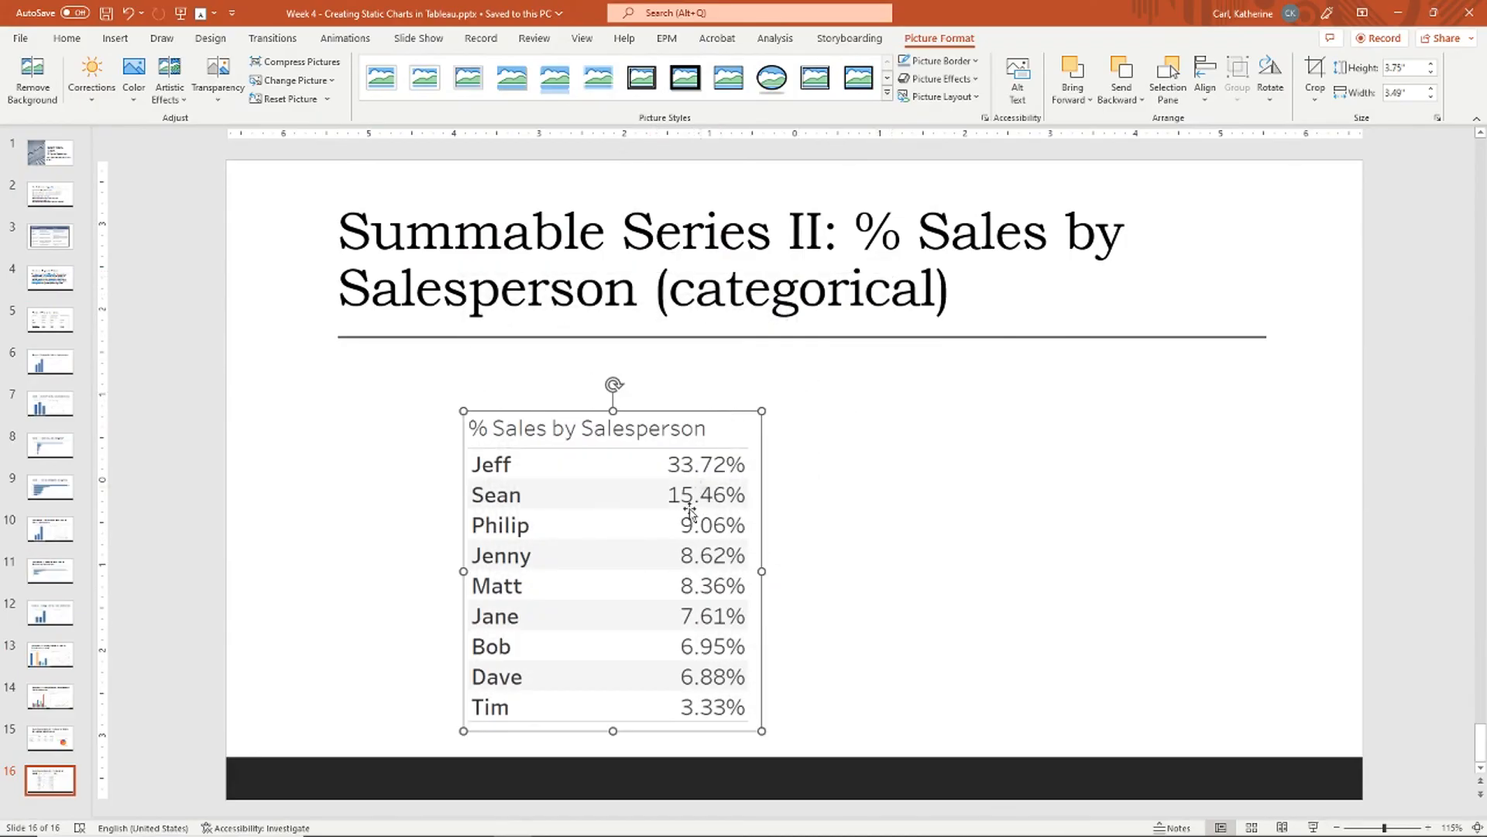
{"action": "left_click_drag", "start_coordinate": [688, 507], "coordinate": [619, 494]}
{"action": "left_click_drag", "start_coordinate": [694, 395], "coordinate": [714, 374]}
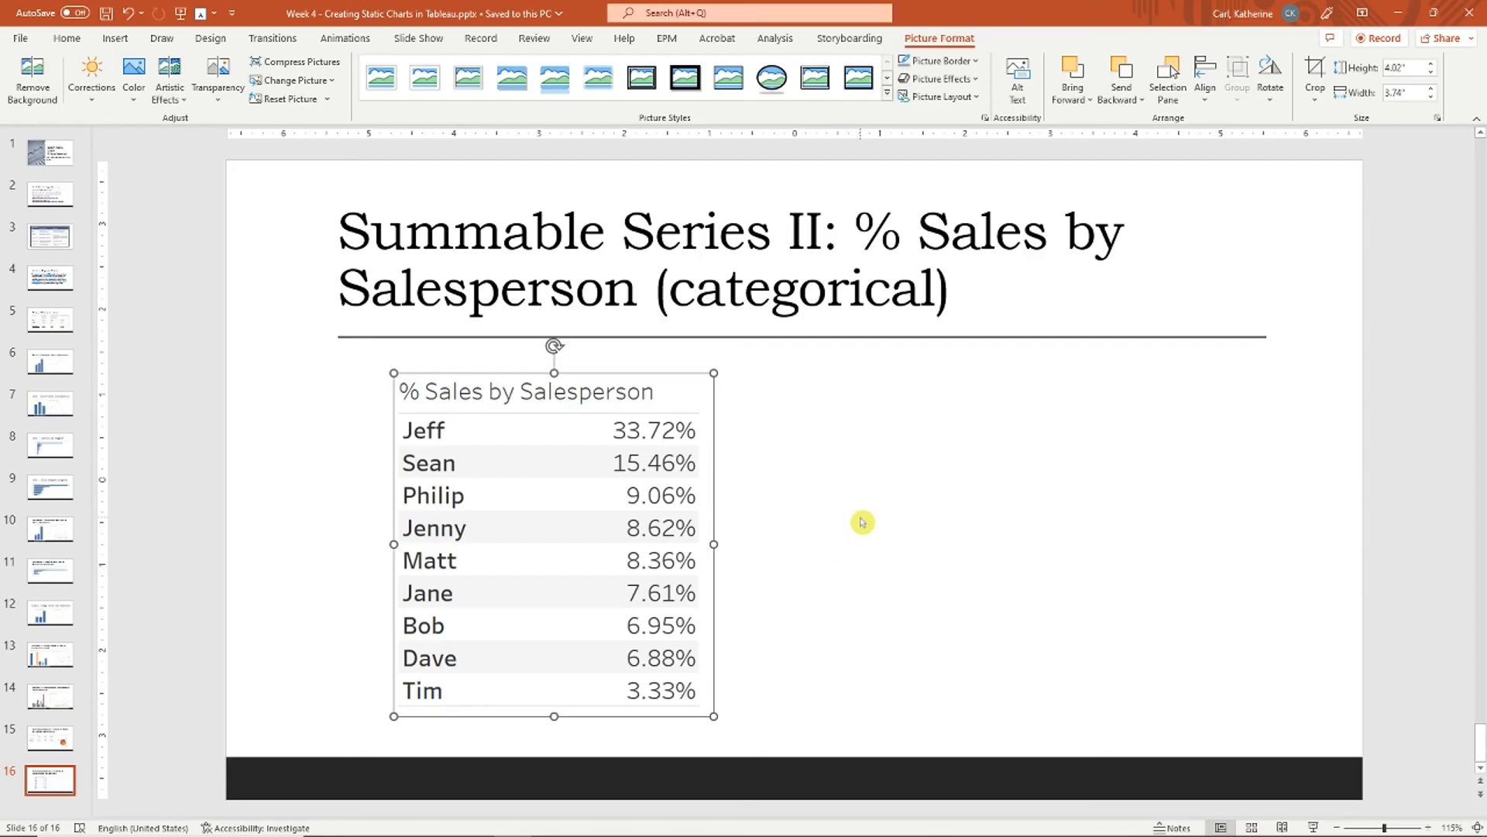
{"action": "key", "text": "alt+Tab"}
{"action": "left_click", "coordinate": [1352, 809]}
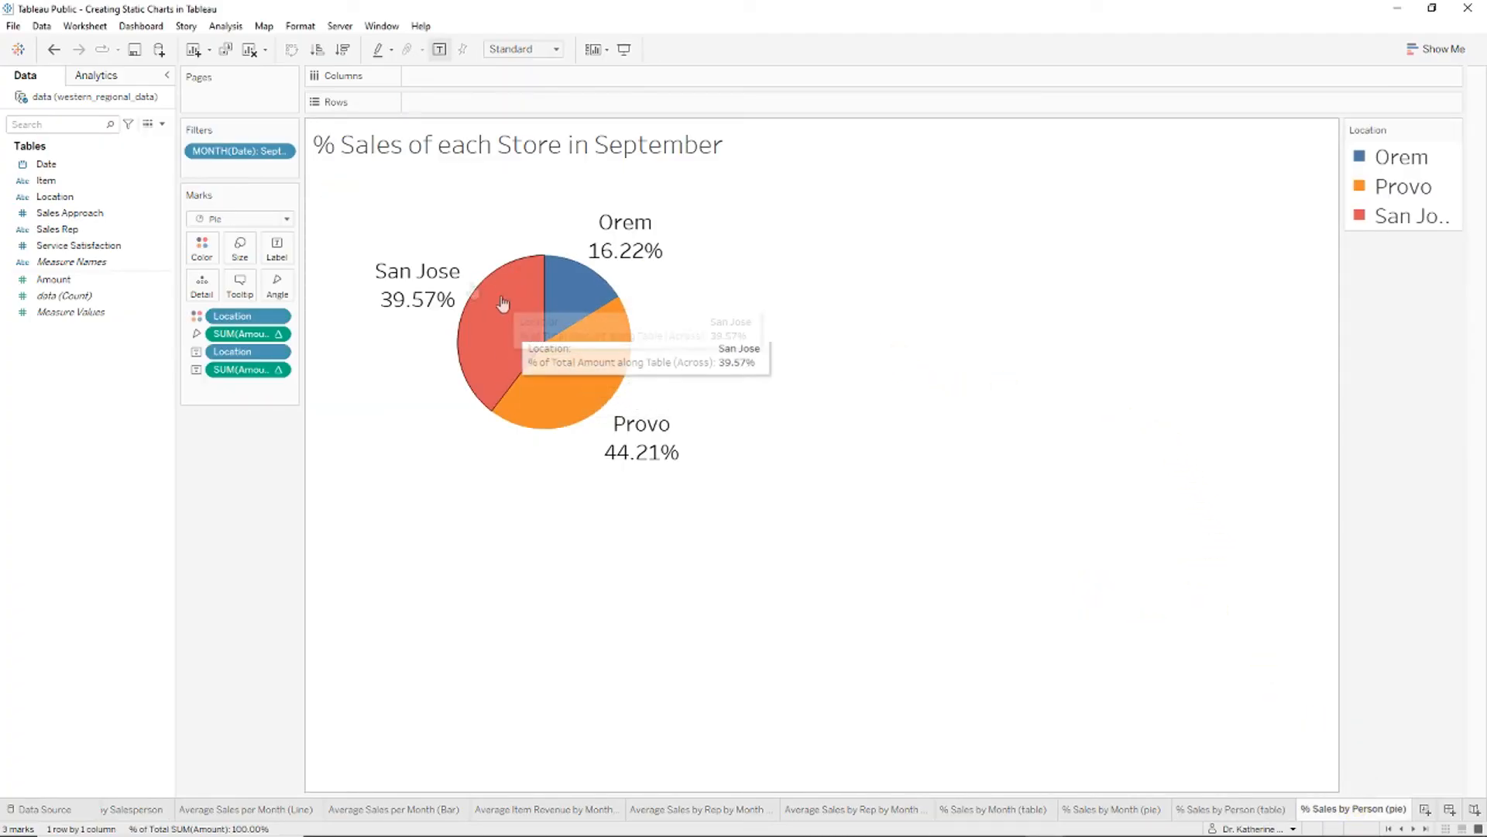
Step: Remove the September filter and Location from the pie and slice it by Sales Rep
{"action": "left_click_drag", "start_coordinate": [289, 152], "coordinate": [66, 213]}
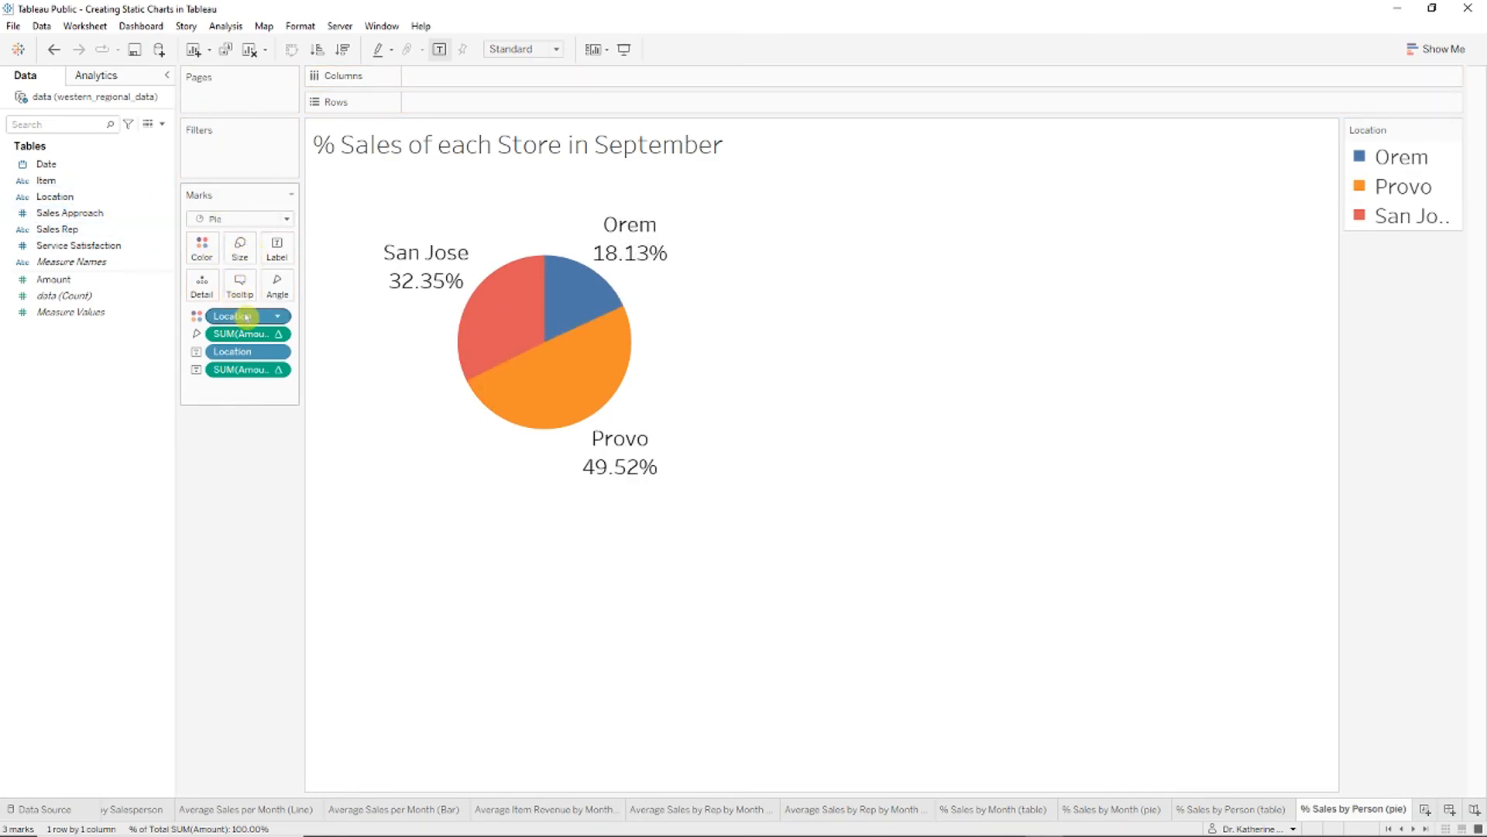
{"action": "left_click_drag", "start_coordinate": [246, 316], "coordinate": [145, 335]}
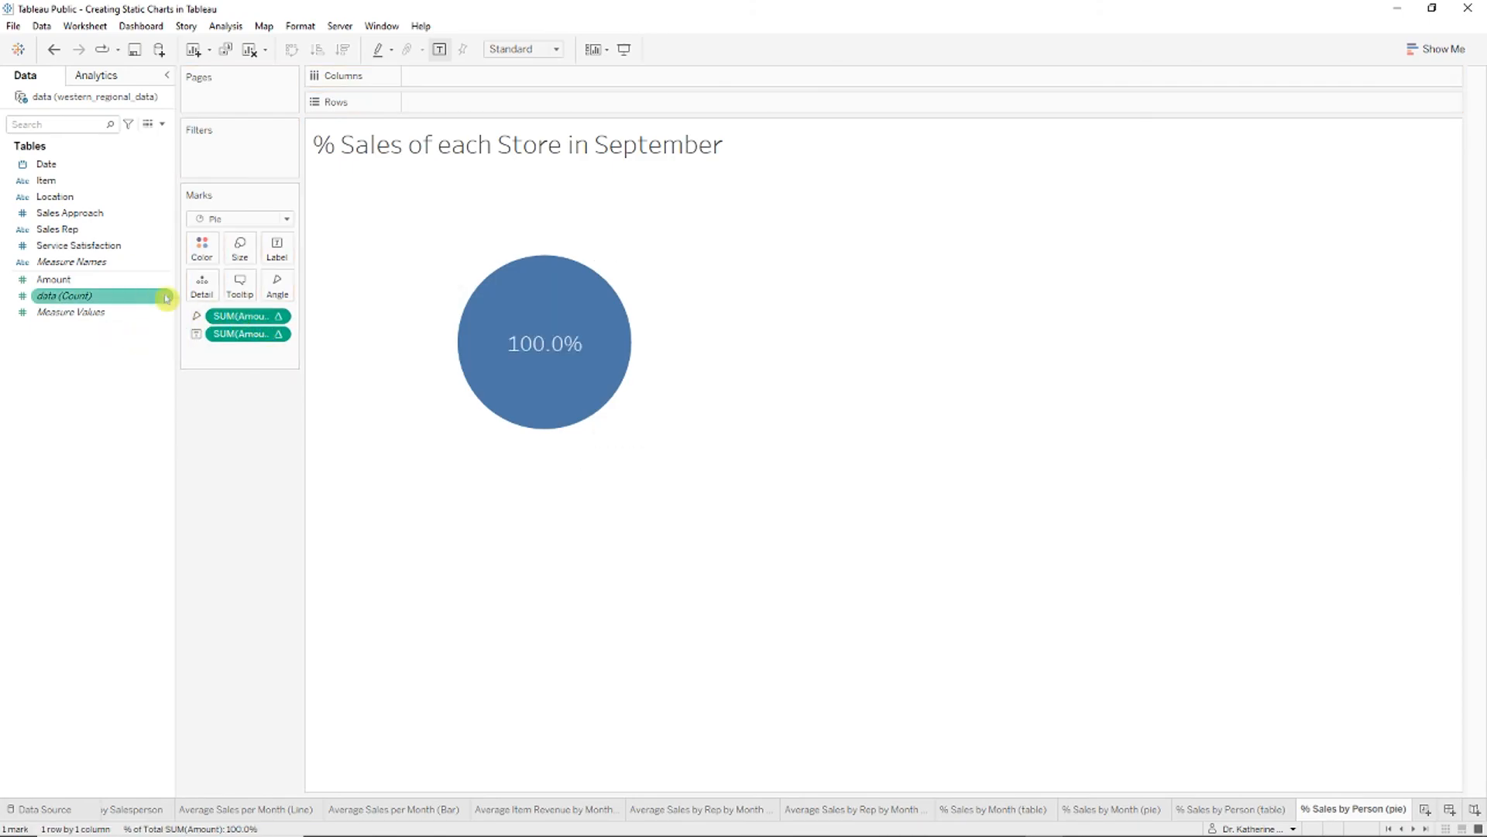
{"action": "left_click_drag", "start_coordinate": [66, 237], "coordinate": [280, 255]}
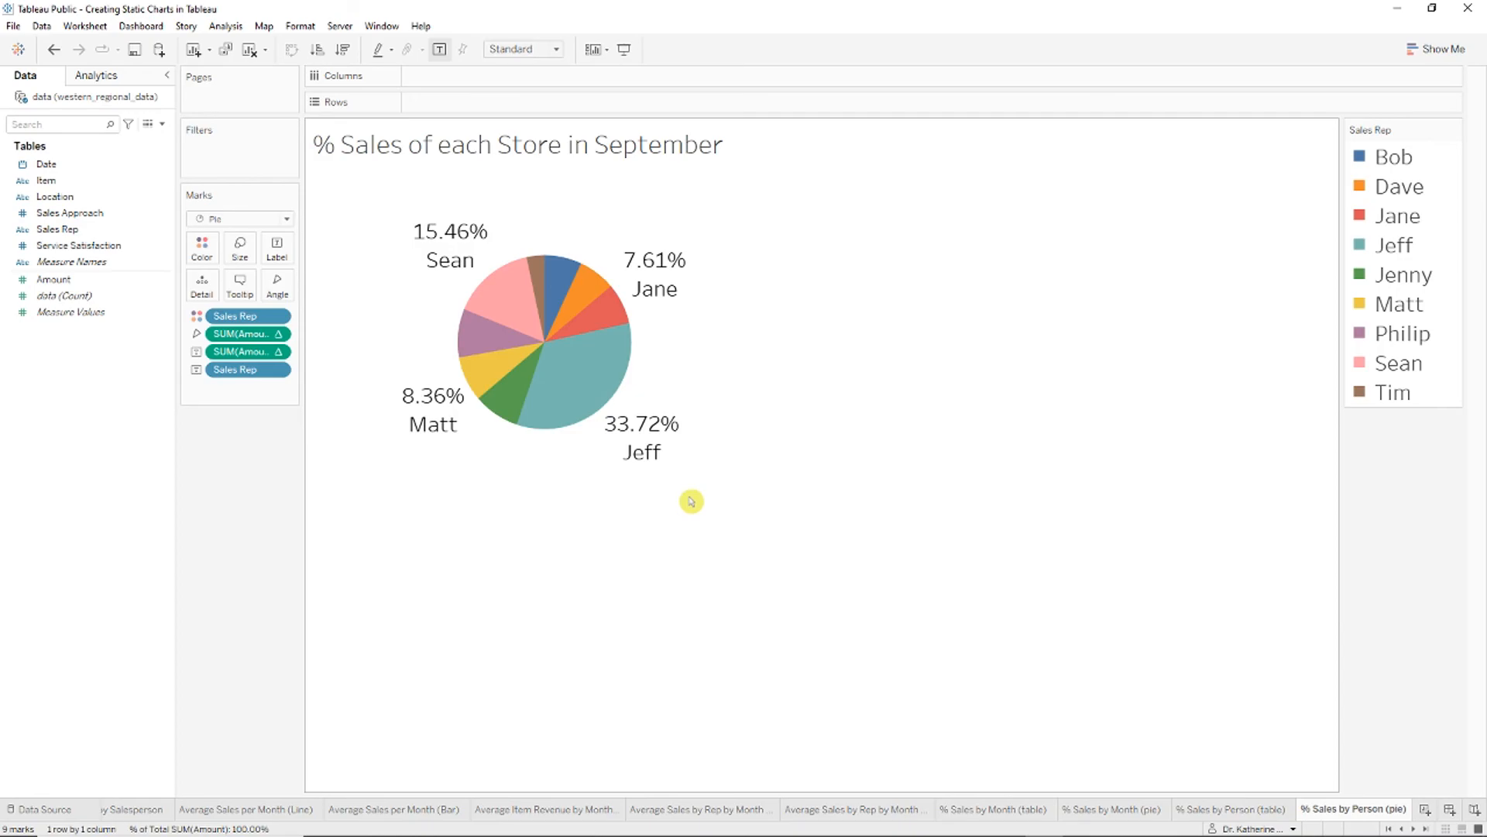
{"action": "mouse_move", "coordinate": [657, 432]}
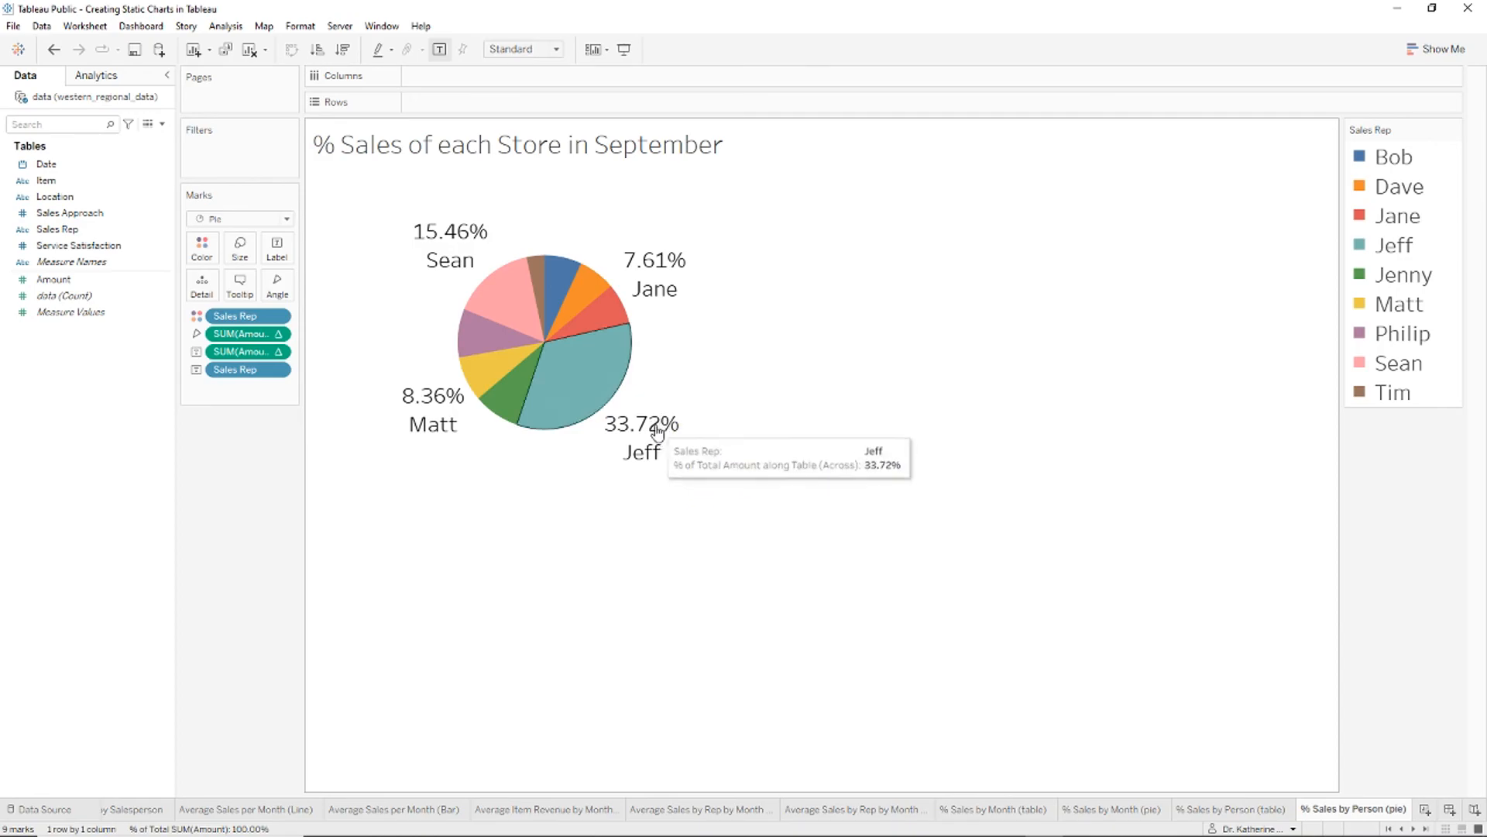
{"action": "right_click", "coordinate": [598, 155]}
{"action": "left_click", "coordinate": [831, 378]}
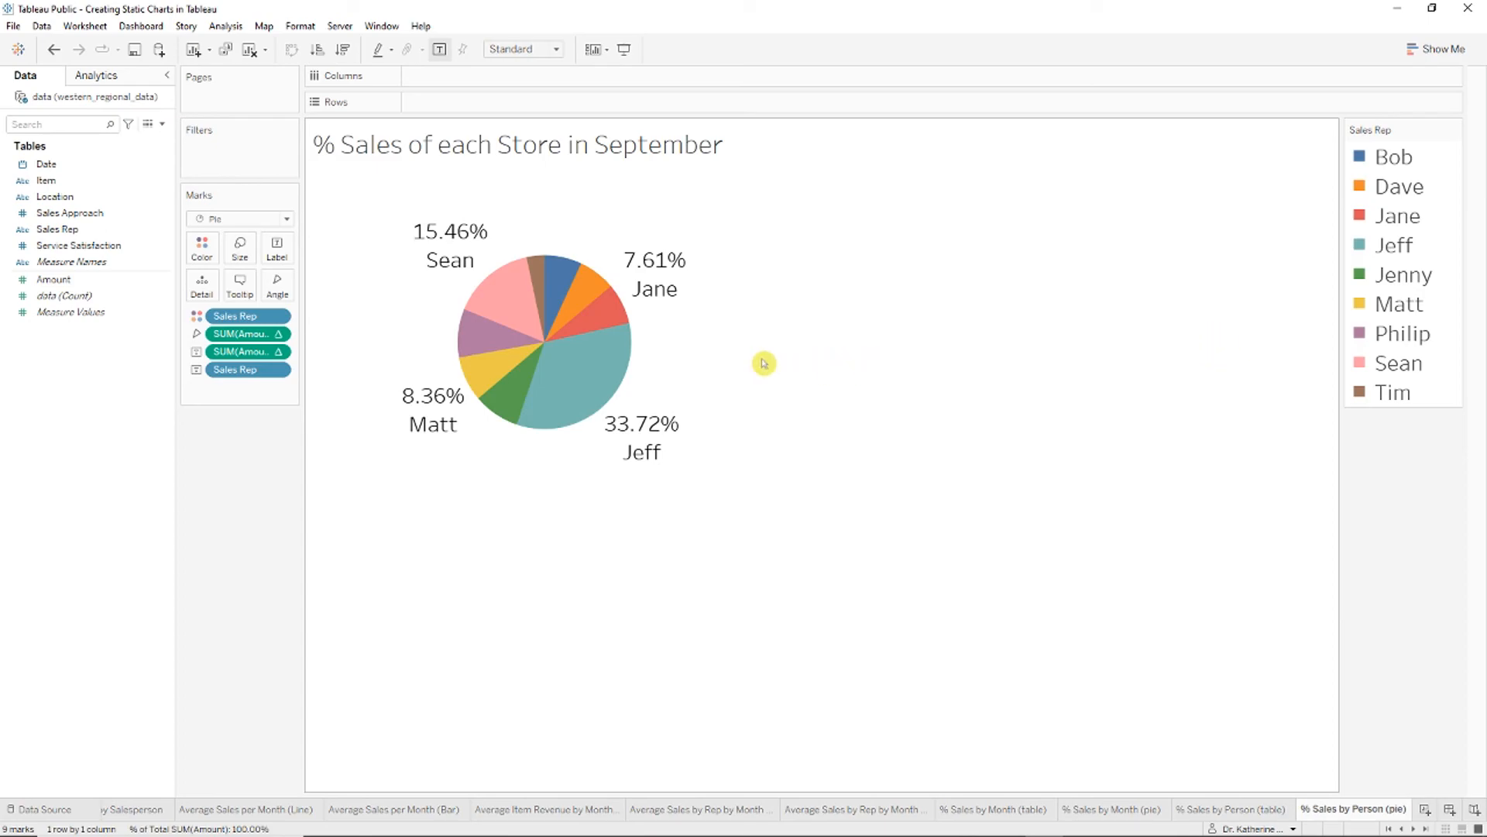
Step: Enlarge the view so the pie grows, and show each salesperson's name above its percentage
{"action": "left_click_drag", "start_coordinate": [778, 360], "coordinate": [987, 365]}
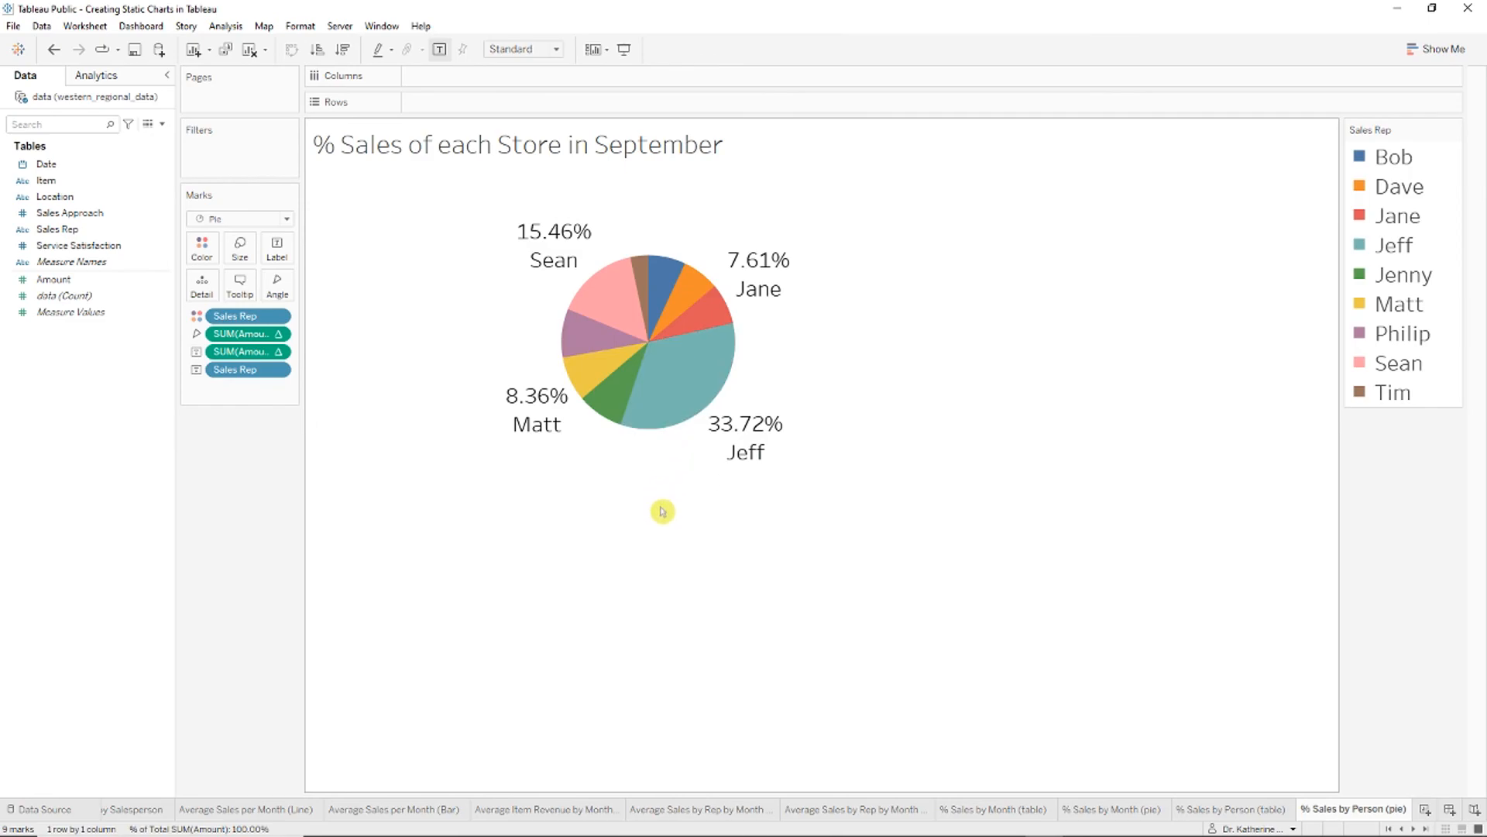
{"action": "left_click_drag", "start_coordinate": [665, 515], "coordinate": [683, 738]}
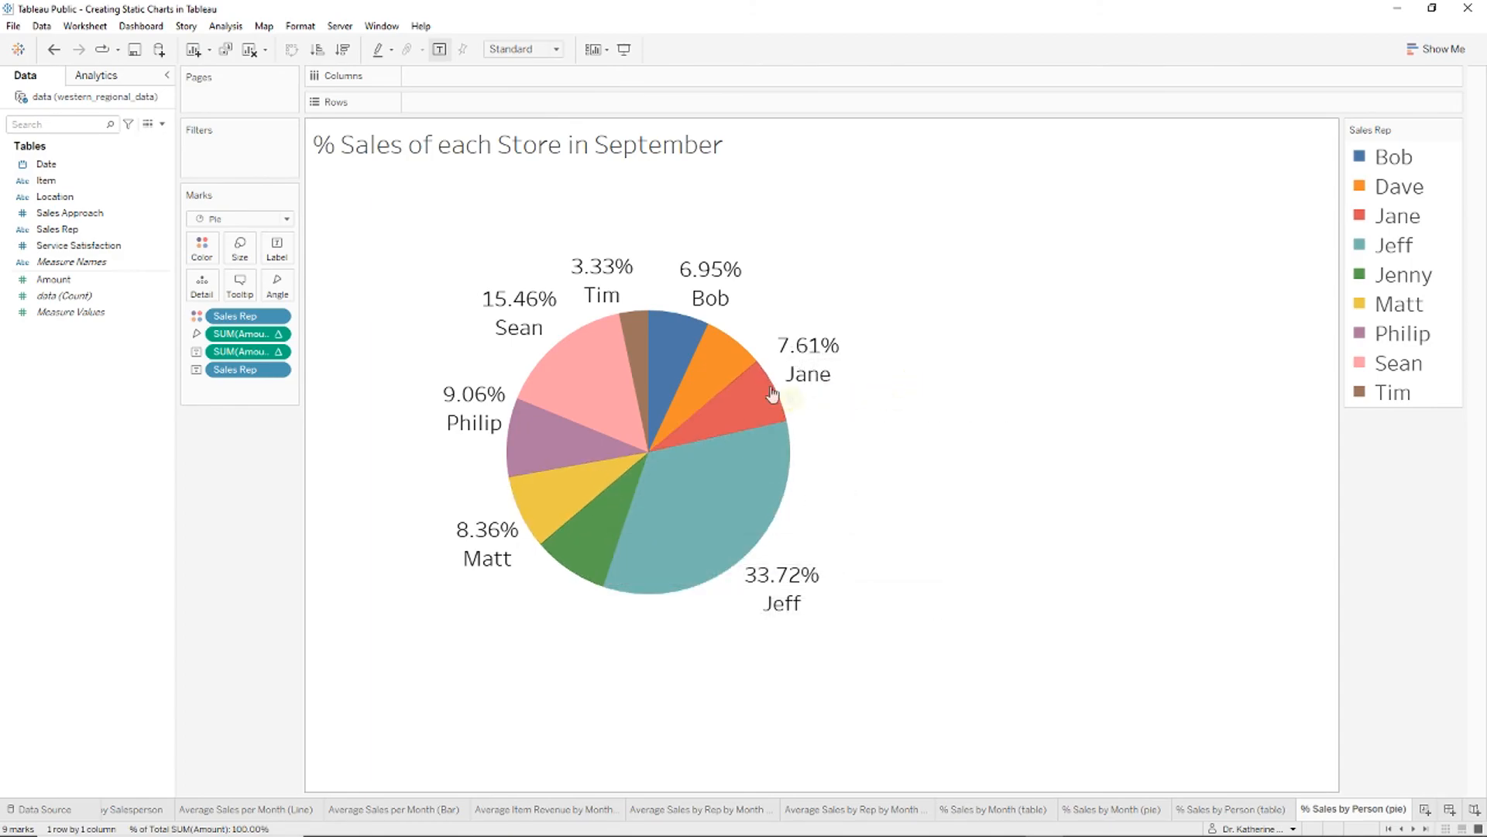
{"action": "left_click_drag", "start_coordinate": [266, 378], "coordinate": [265, 350]}
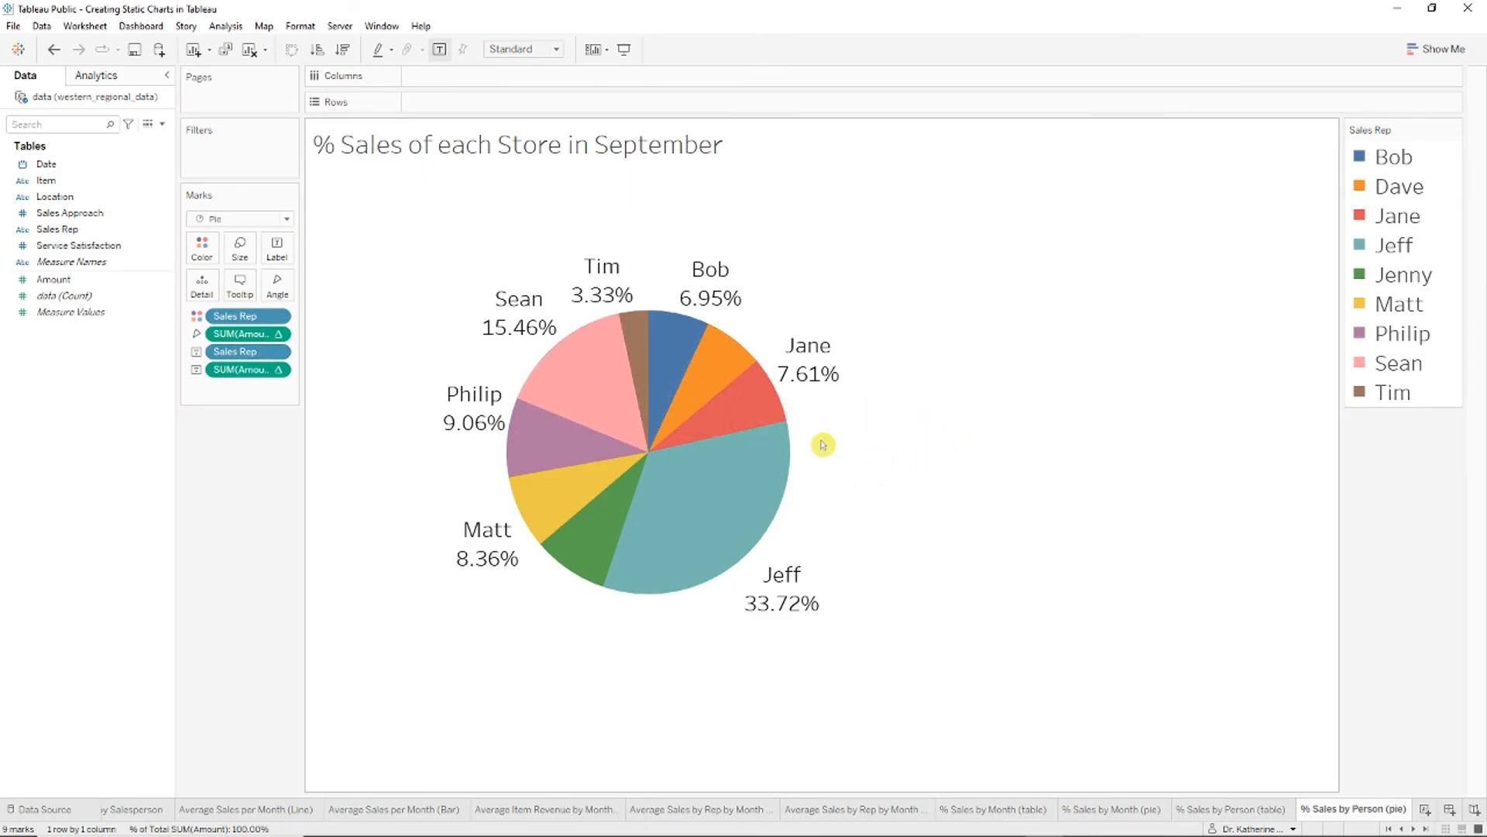
Step: Change the title ending 'of each Store in September' to 'by Salesperson' and widen the view
{"action": "right_click", "coordinate": [500, 154]}
{"action": "left_click", "coordinate": [531, 164]}
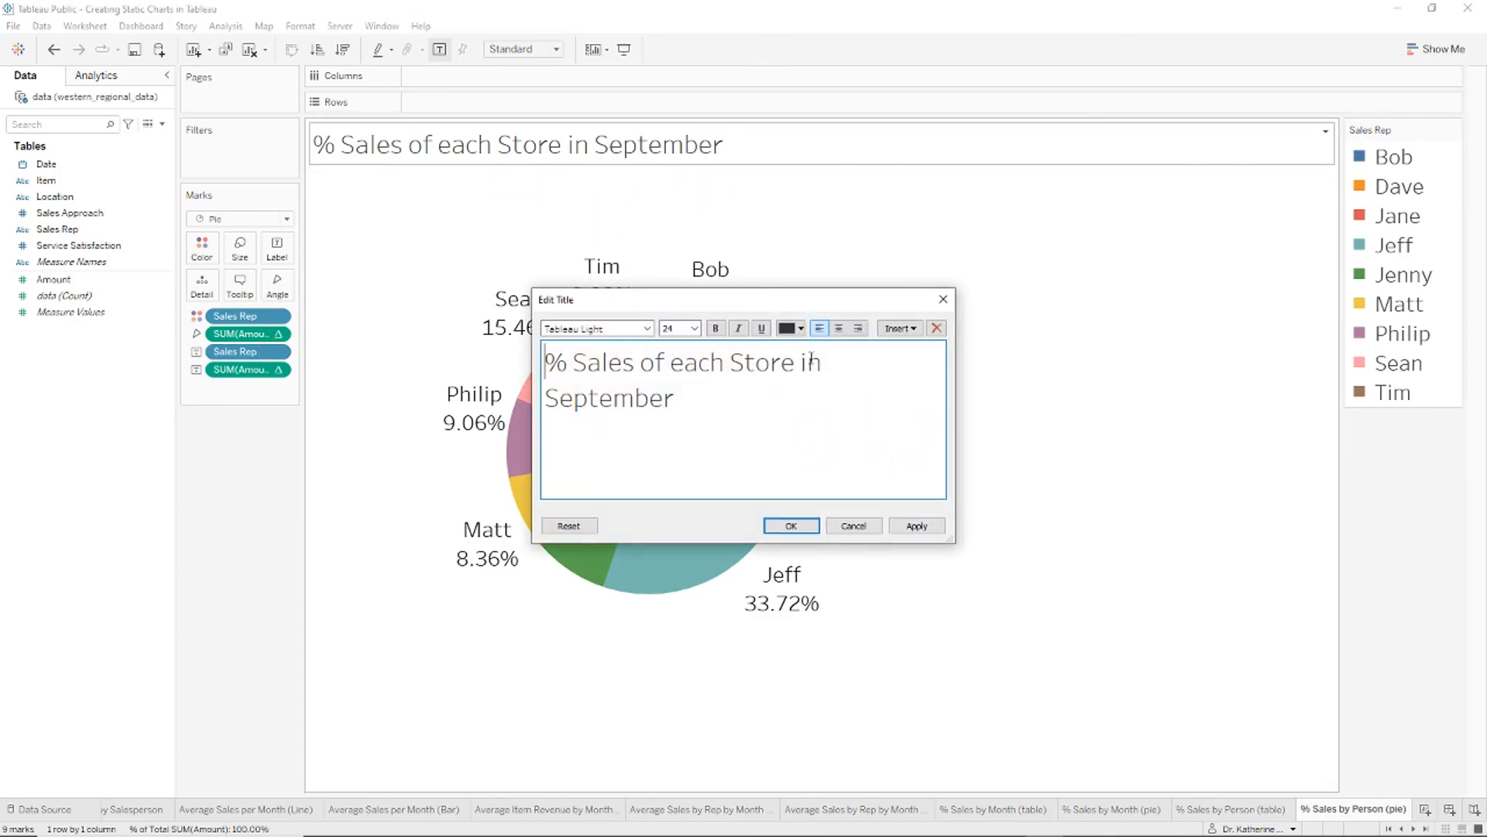
{"action": "left_click_drag", "start_coordinate": [735, 416], "coordinate": [655, 364]}
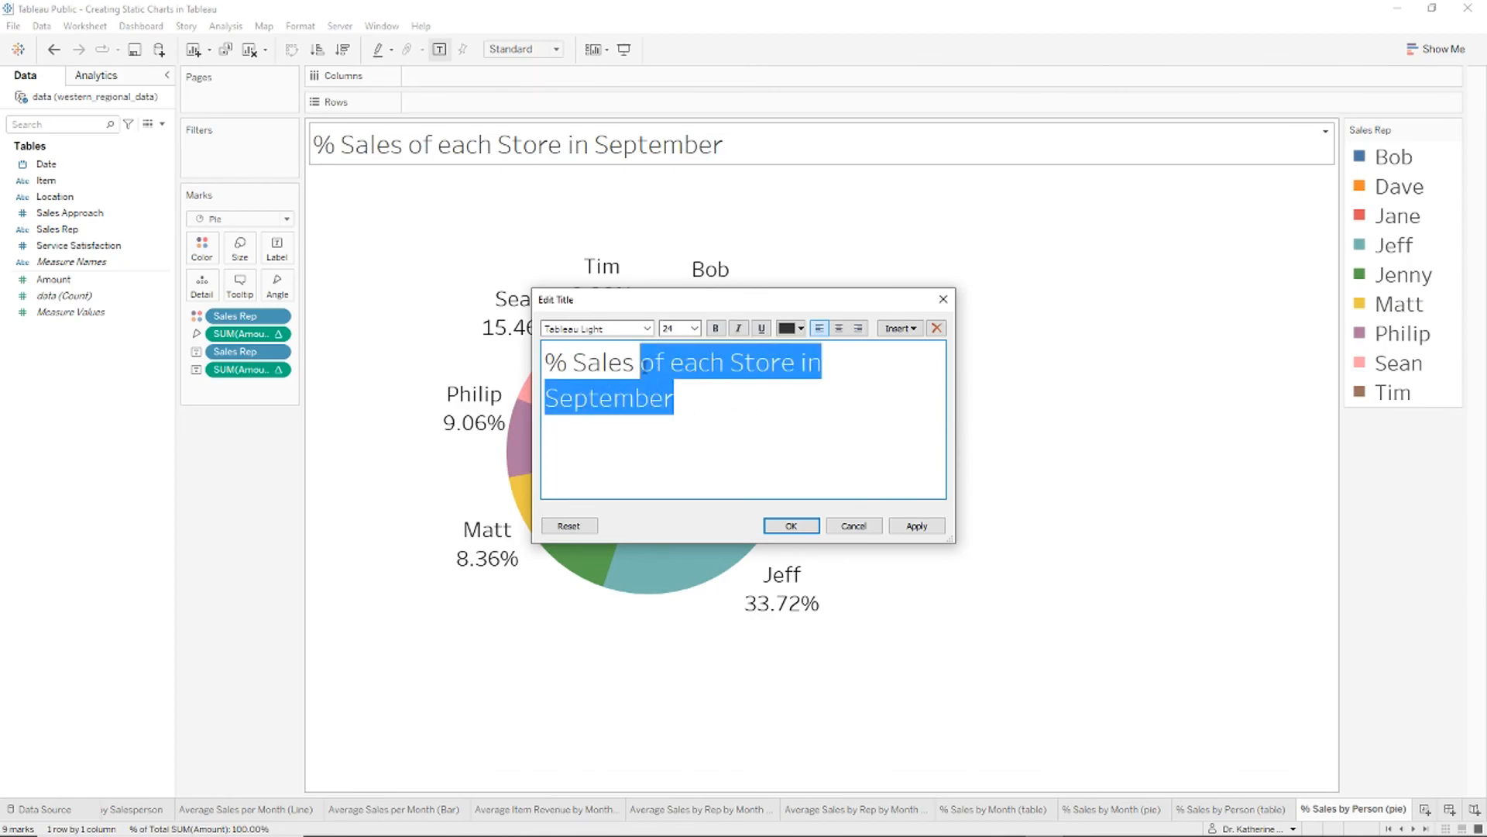
{"action": "type", "text": "by Salesperson"}
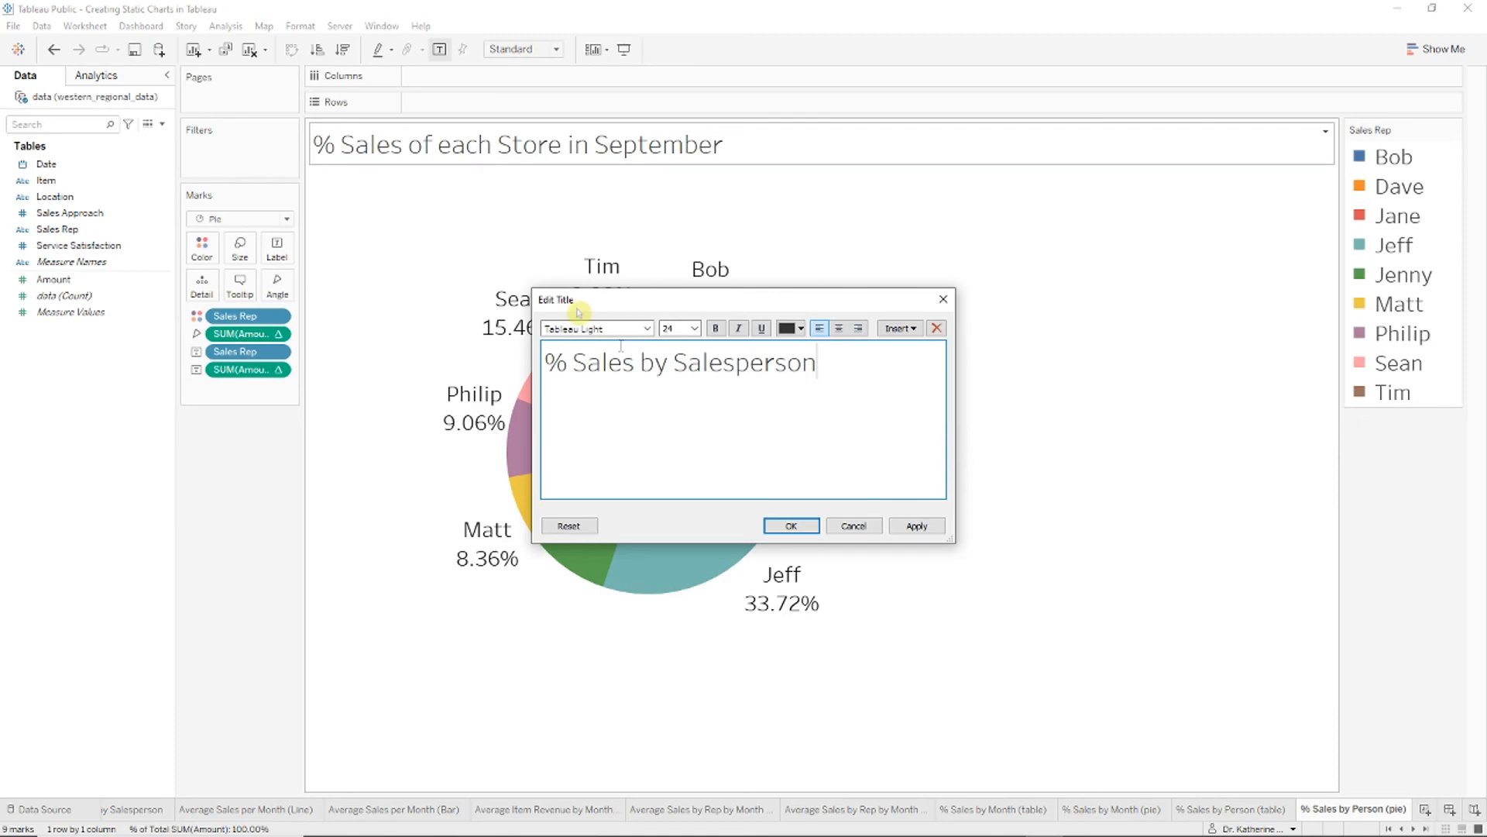
{"action": "left_click", "coordinate": [791, 525]}
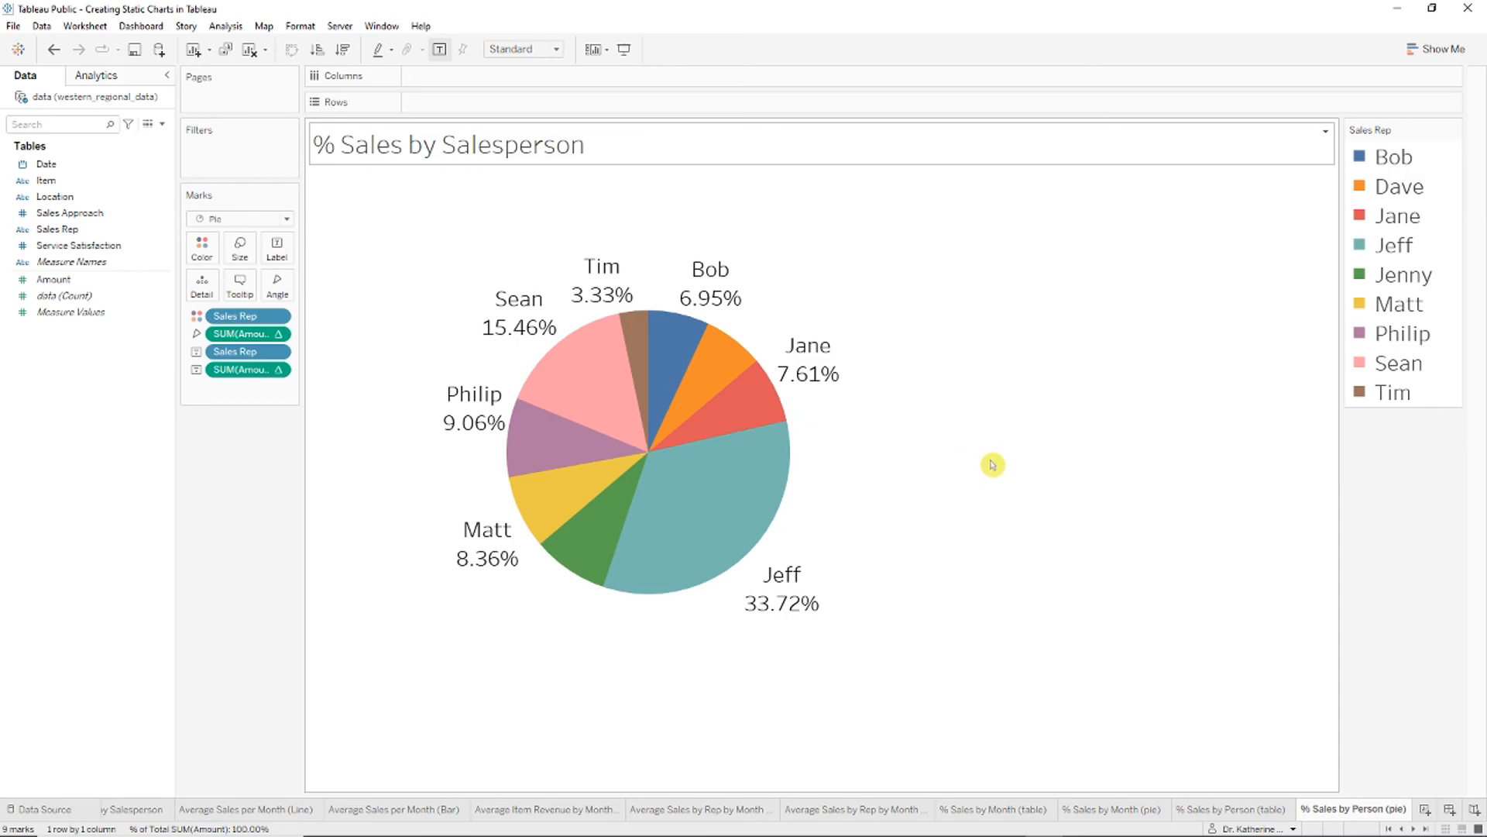
{"action": "left_click_drag", "start_coordinate": [985, 460], "coordinate": [1255, 474]}
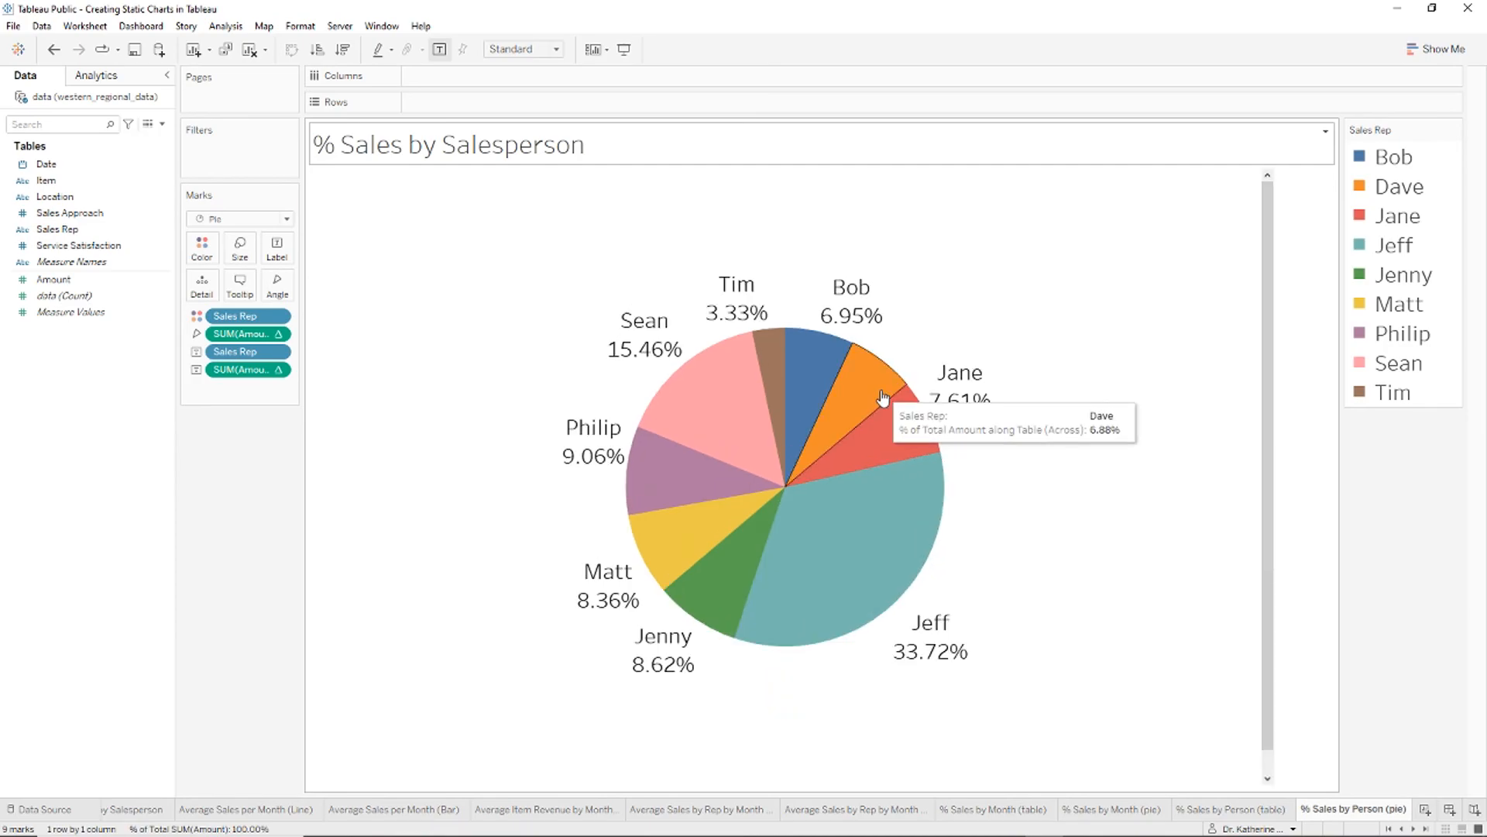
Step: Set the worksheet font size to 18 so every slice is labelled, then size the pasted pie on the slide
{"action": "scroll", "coordinate": [1100, 410], "scroll_direction": "down", "scroll_amount": 1}
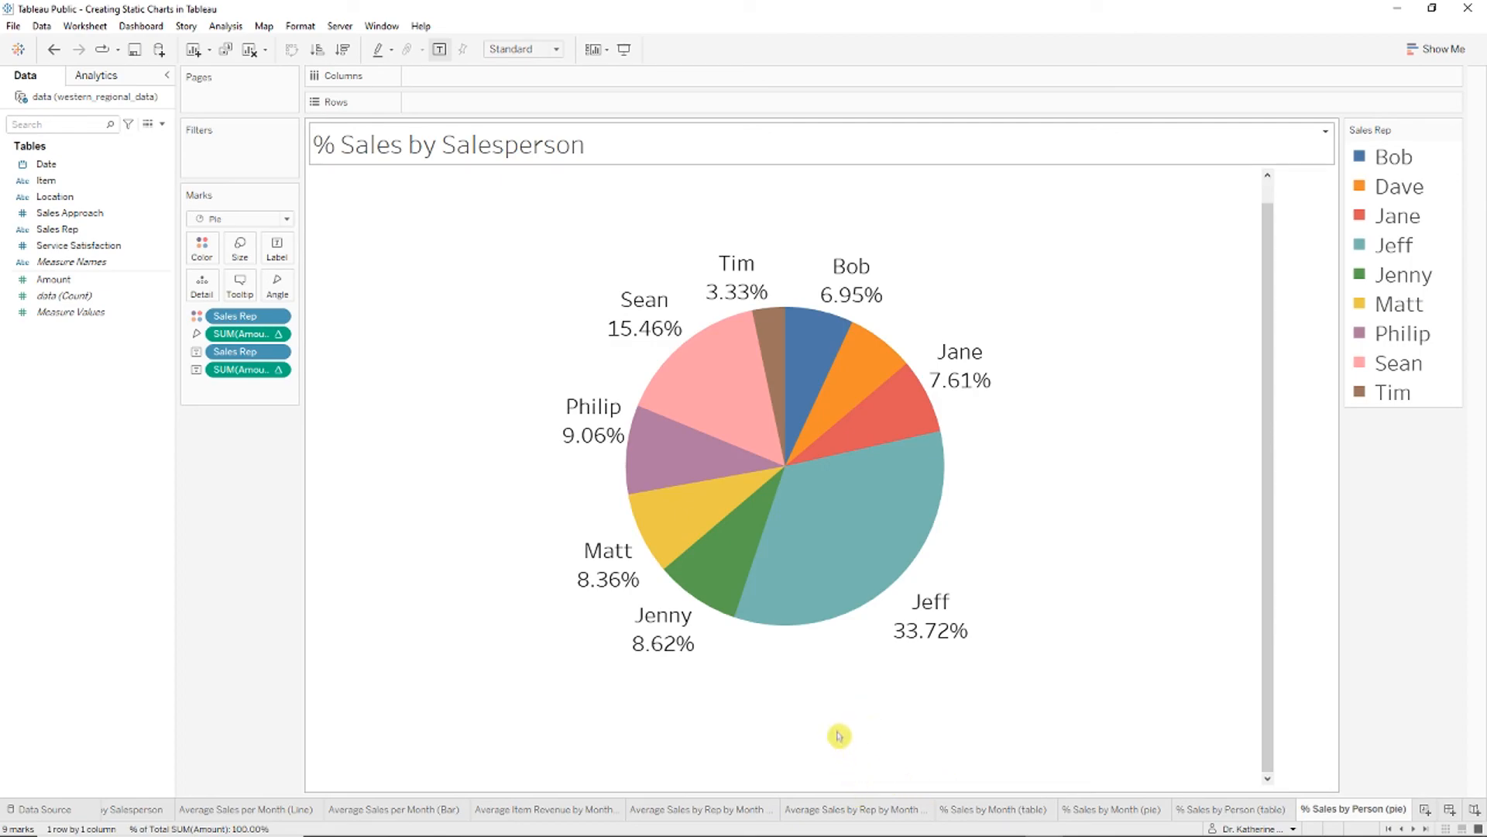
{"action": "left_click", "coordinate": [602, 425]}
{"action": "right_click", "coordinate": [603, 404]}
{"action": "key", "text": "Escape"}
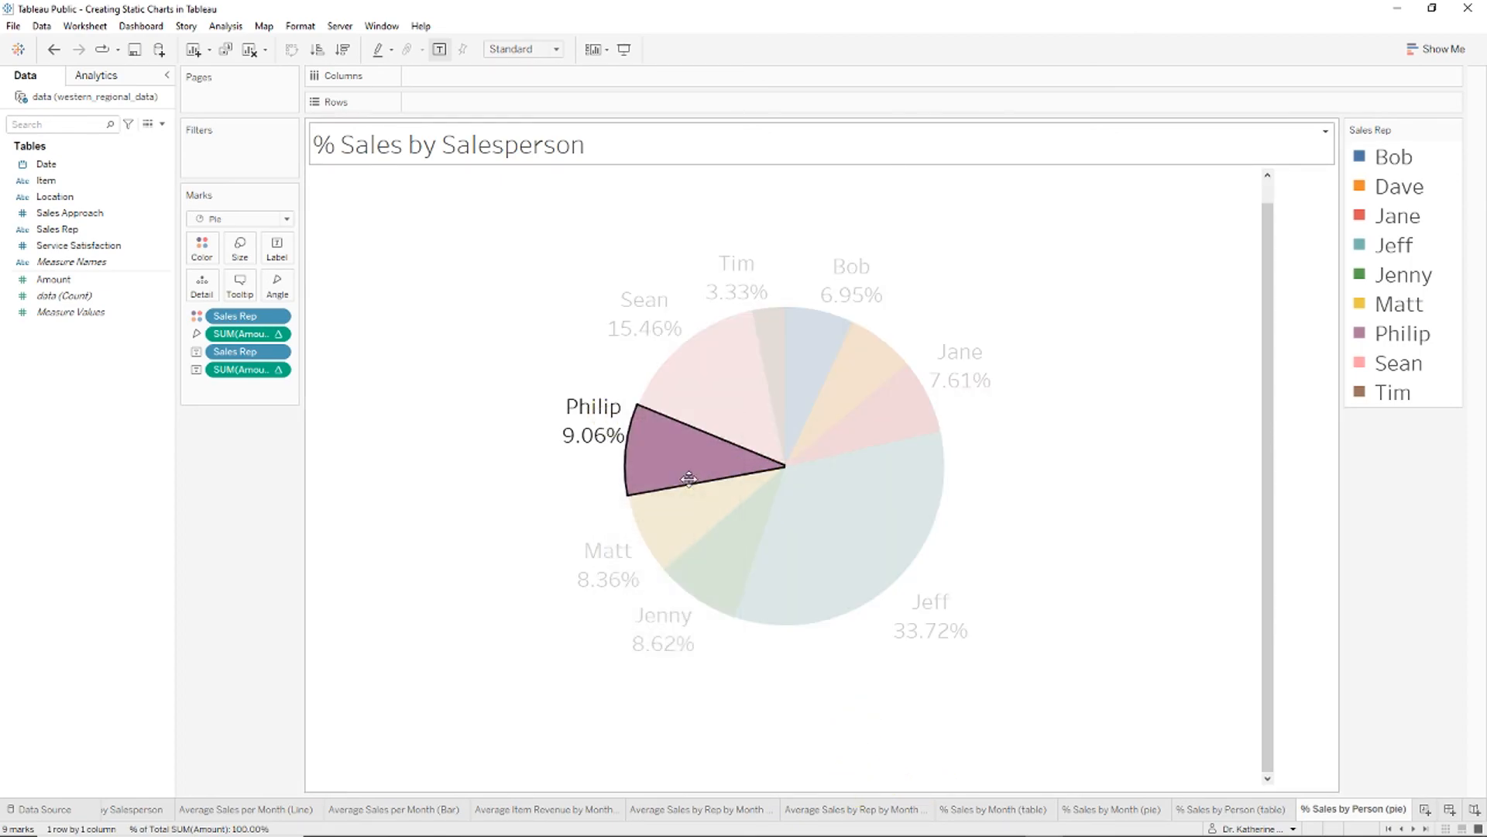
{"action": "left_click", "coordinate": [155, 172]}
{"action": "left_click", "coordinate": [113, 216]}
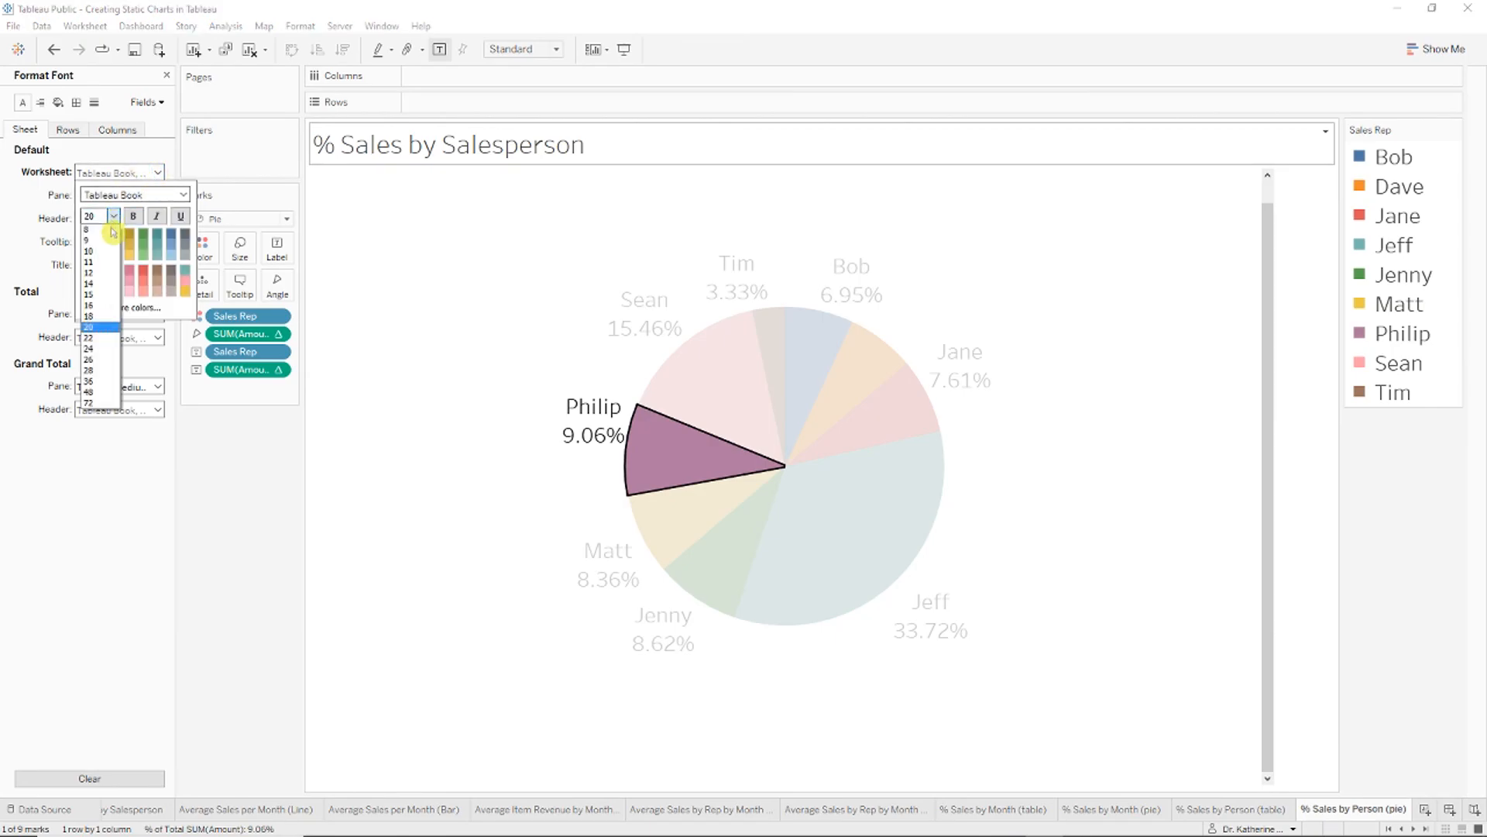
{"action": "left_click", "coordinate": [107, 317]}
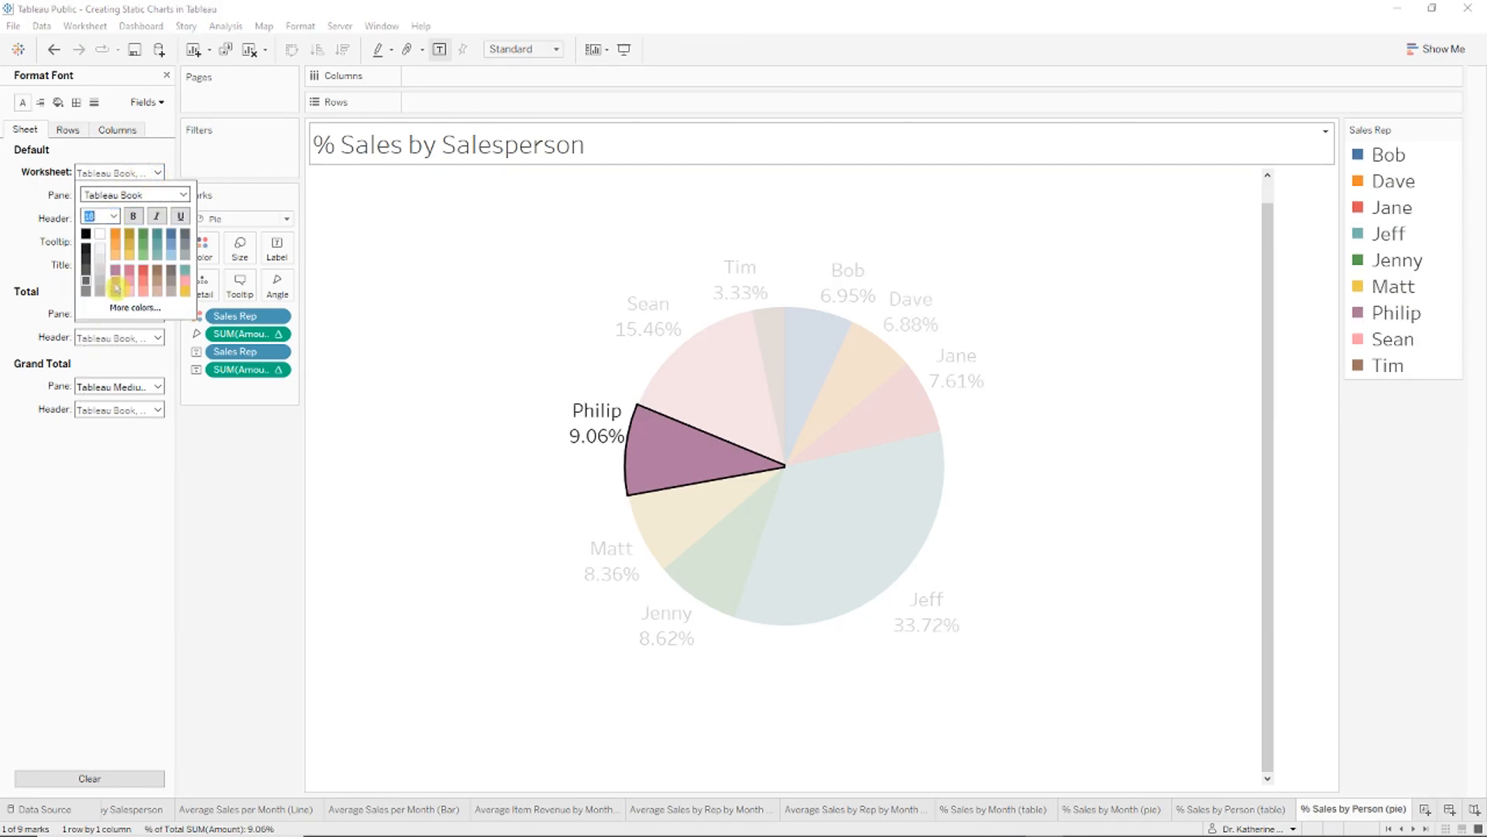
{"action": "left_click", "coordinate": [1112, 564]}
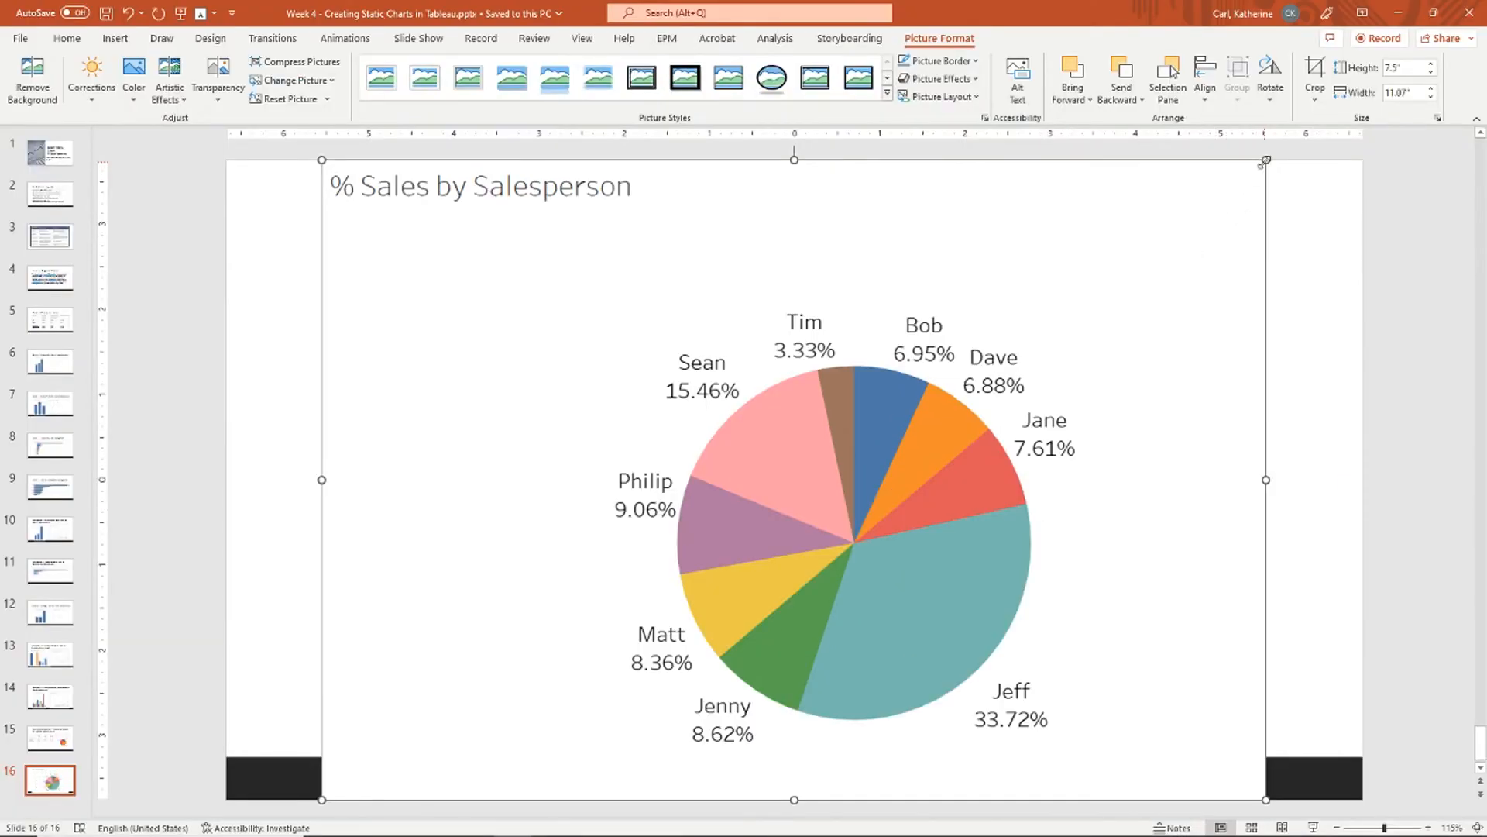
{"action": "left_click_drag", "start_coordinate": [1266, 159], "coordinate": [1219, 393]}
Step: Finish sizing the pie beside the table, then browse slides 6 through 12 to Summary I: Average Sales by Month
{"action": "left_click", "coordinate": [1277, 304]}
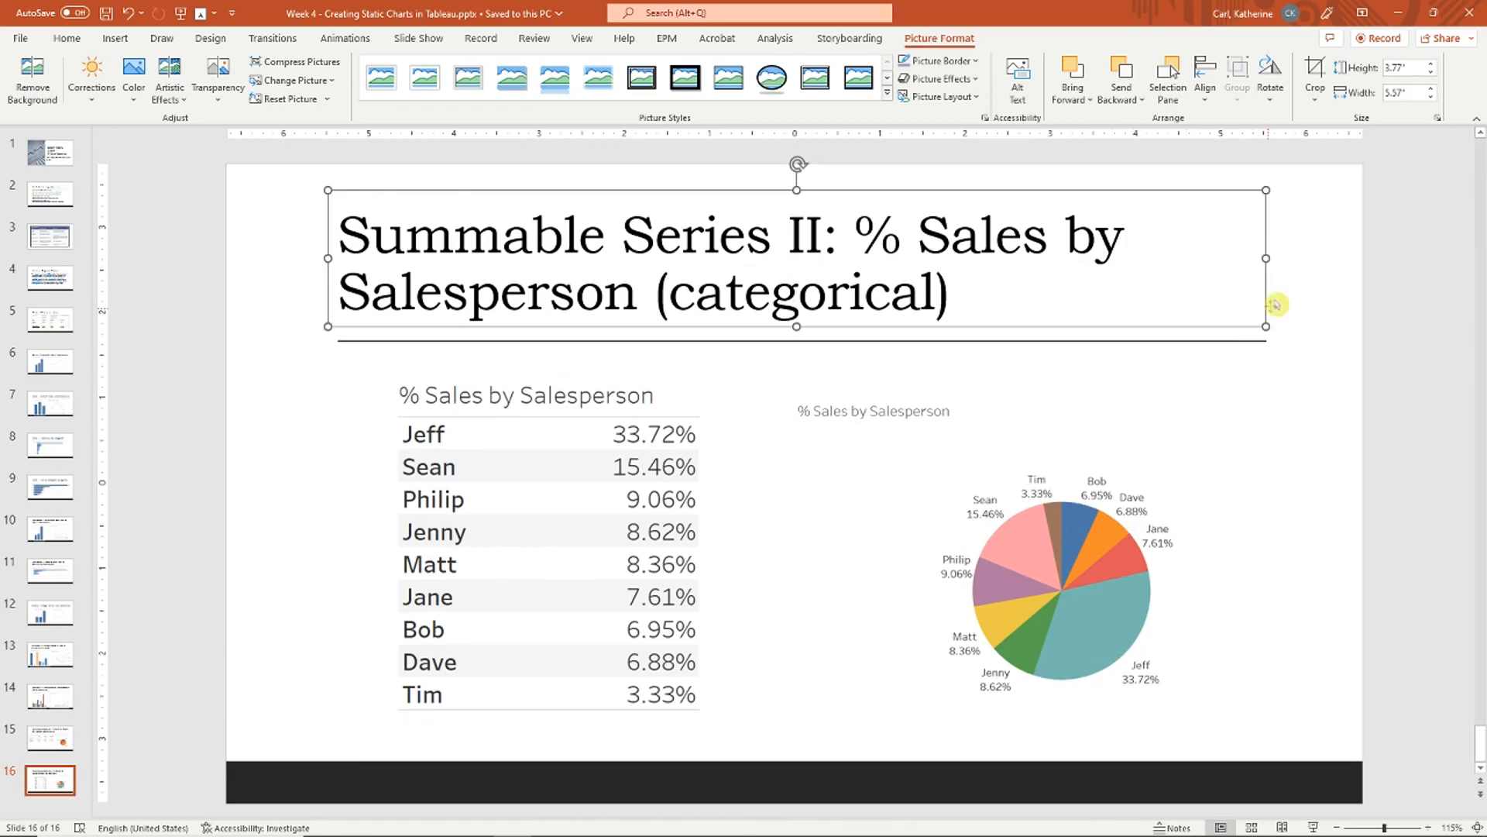
{"action": "left_click", "coordinate": [1279, 301]}
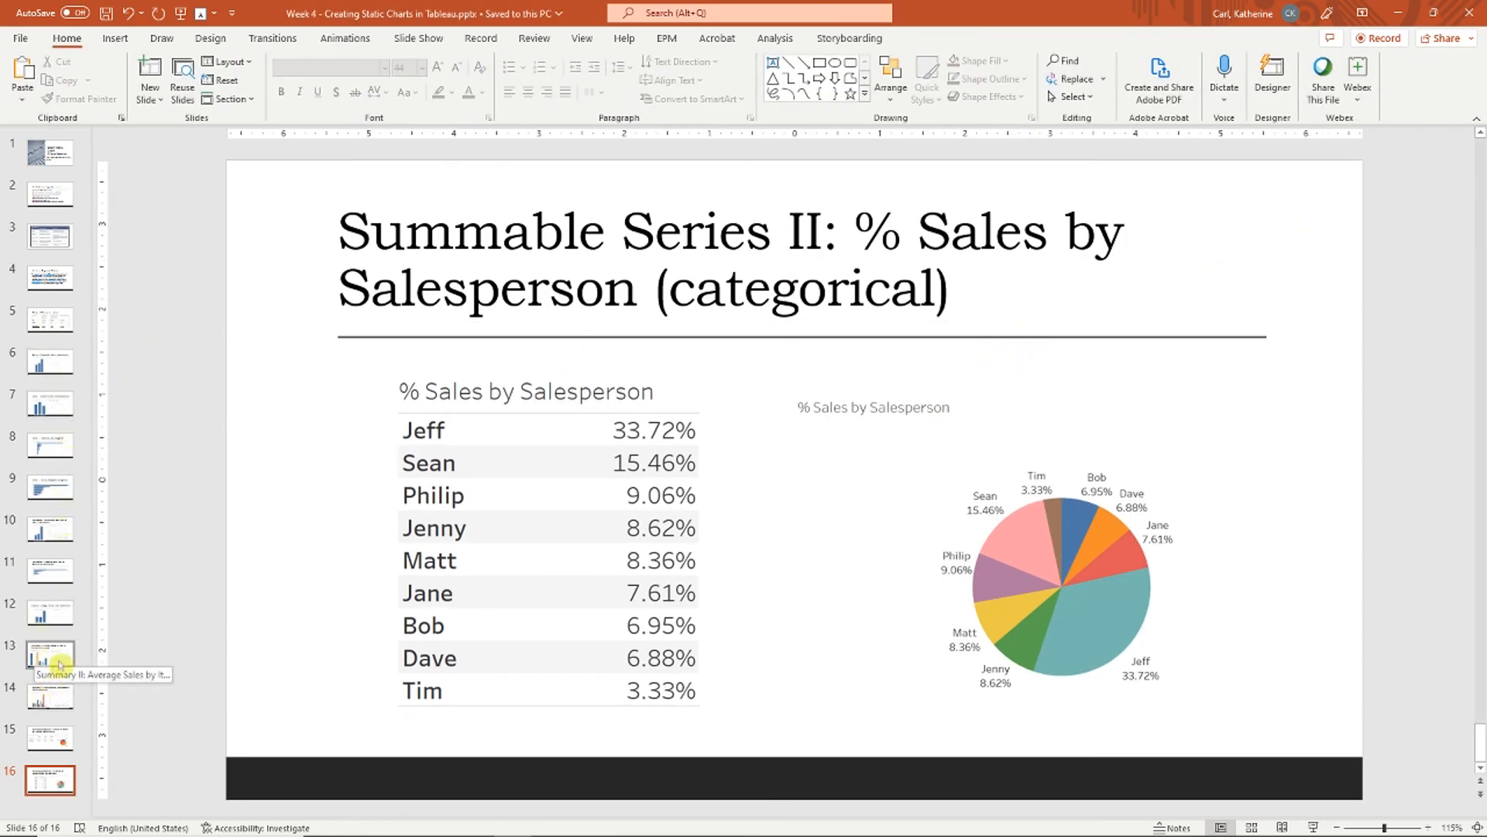
{"action": "left_click", "coordinate": [58, 364]}
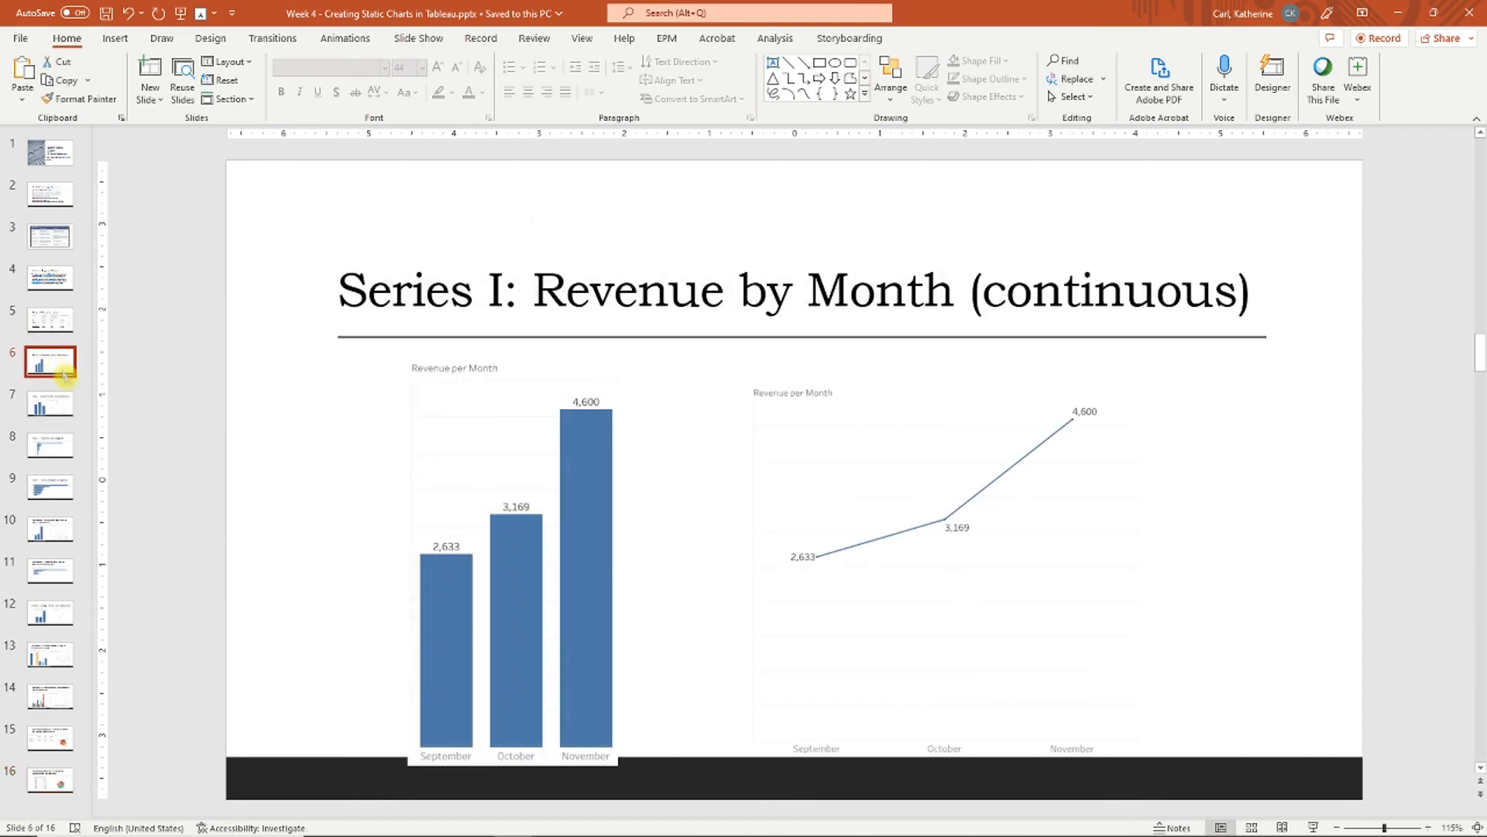
{"action": "left_click", "coordinate": [65, 448]}
{"action": "left_click", "coordinate": [66, 489]}
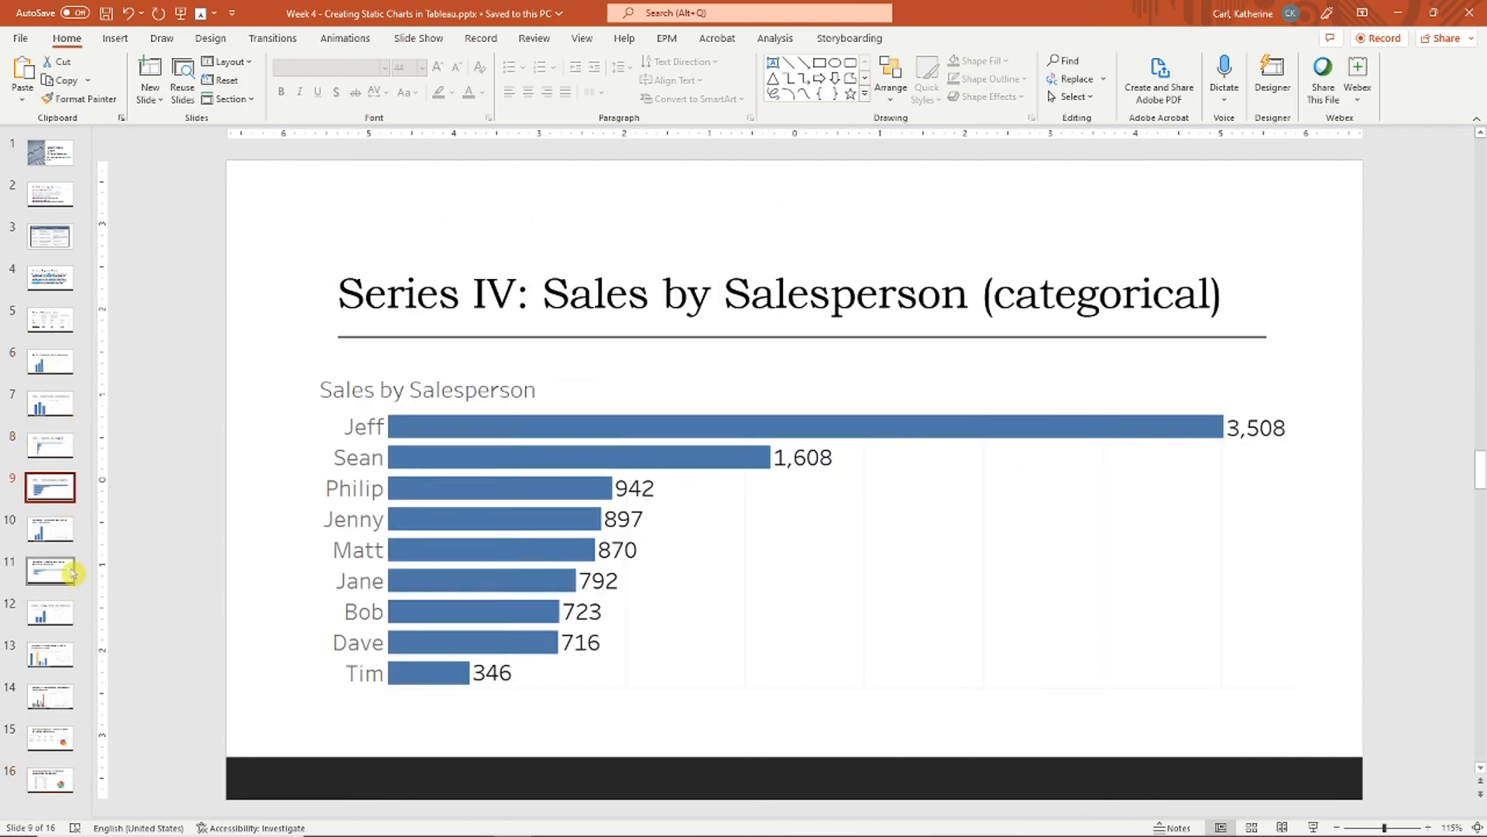
{"action": "left_click", "coordinate": [68, 575]}
{"action": "left_click", "coordinate": [48, 613]}
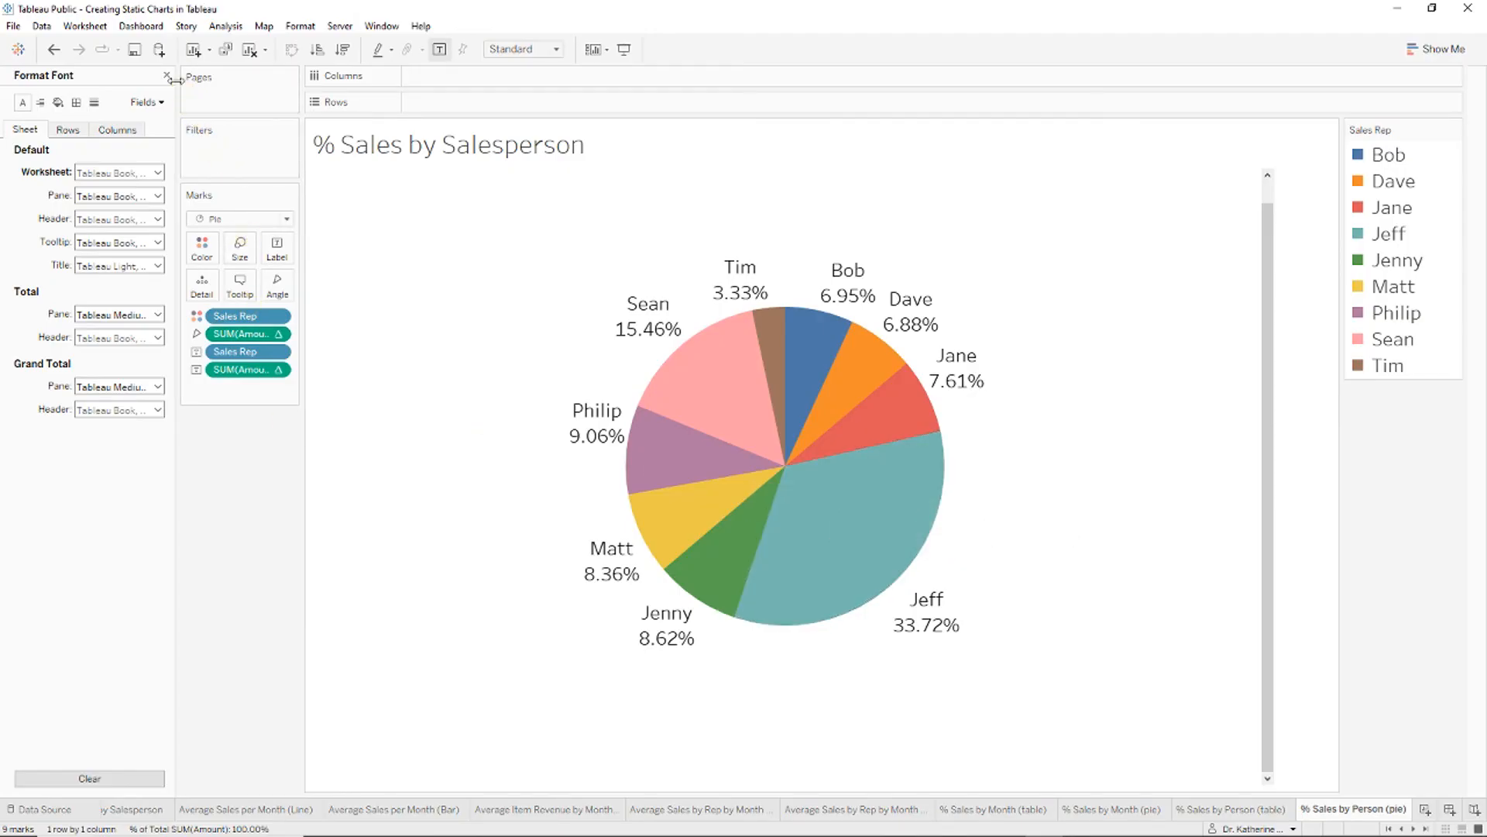
Step: Close the Format Font pane and switch to the 'Average Item Revenue by Month' sheet
{"action": "left_click", "coordinate": [171, 75]}
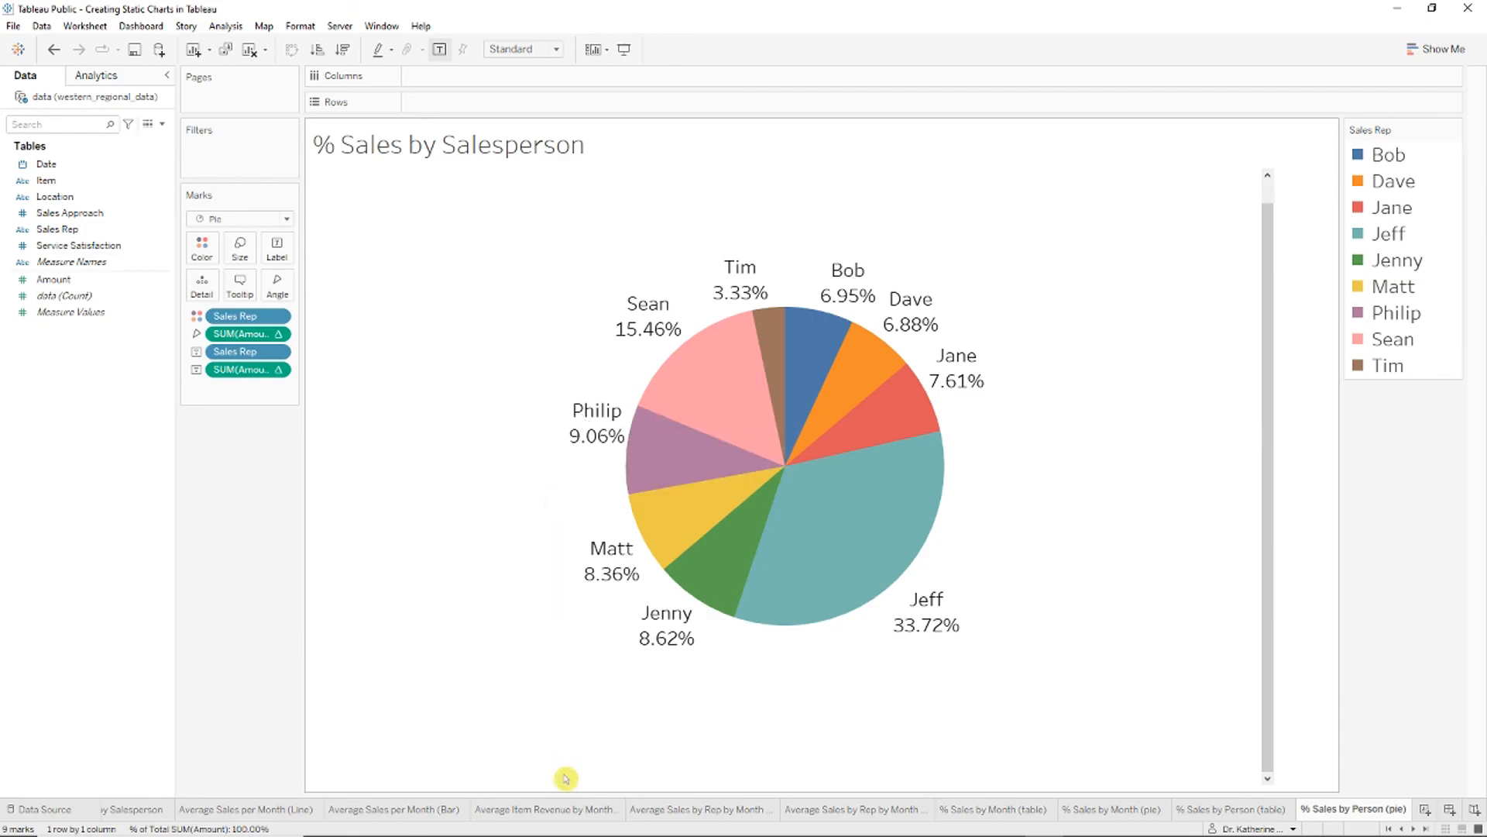
{"action": "left_click", "coordinate": [547, 807]}
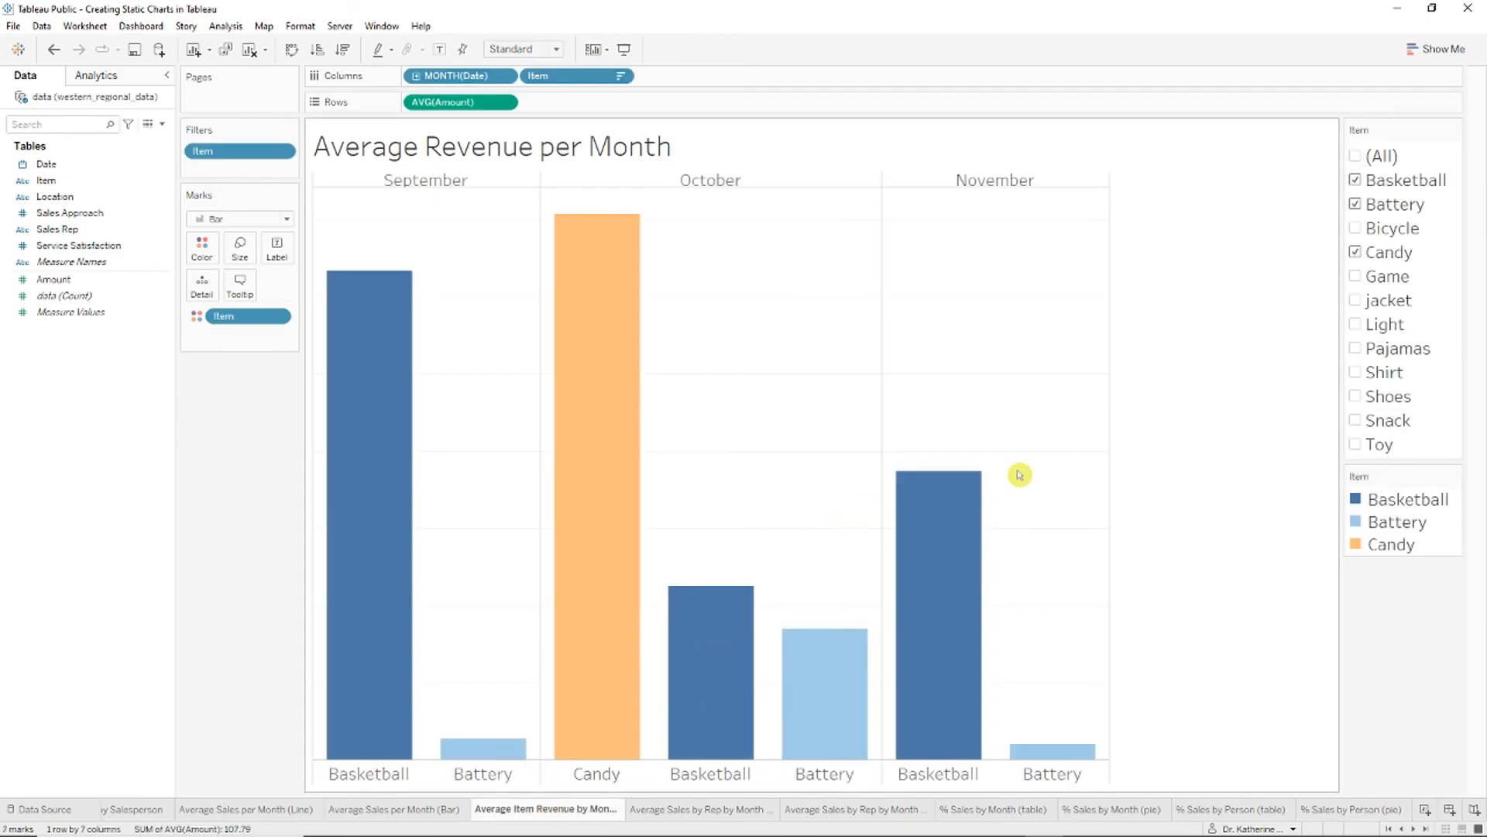